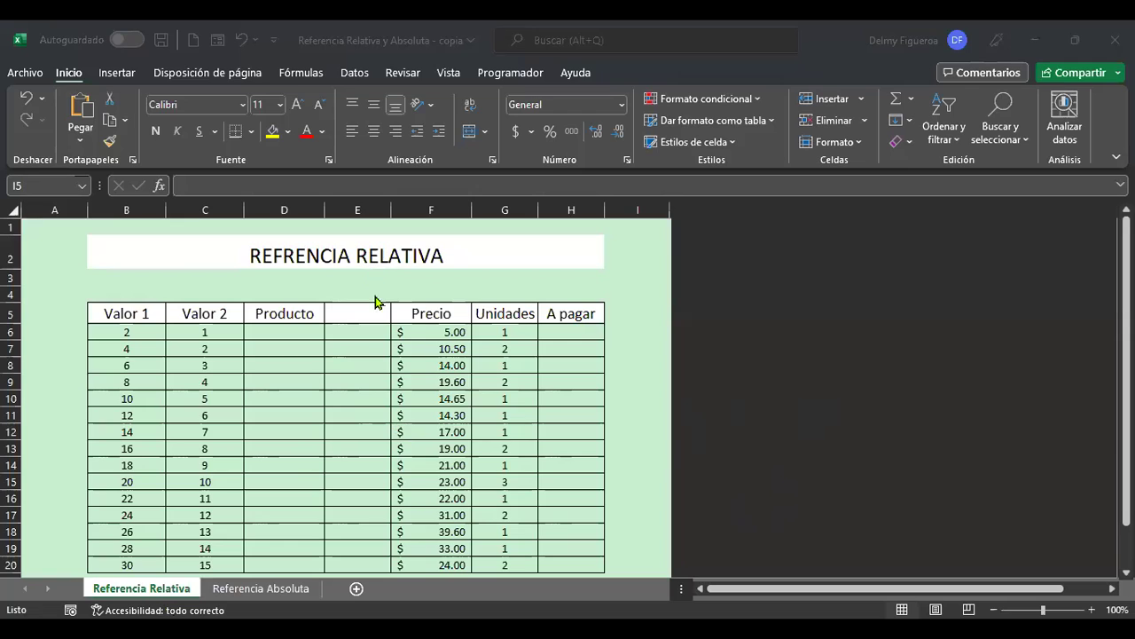
# Review the first cells of the Valor 1, Valor 2, Producto, Precio, Unidades and A pagar columns
pyautogui.click(139, 330)
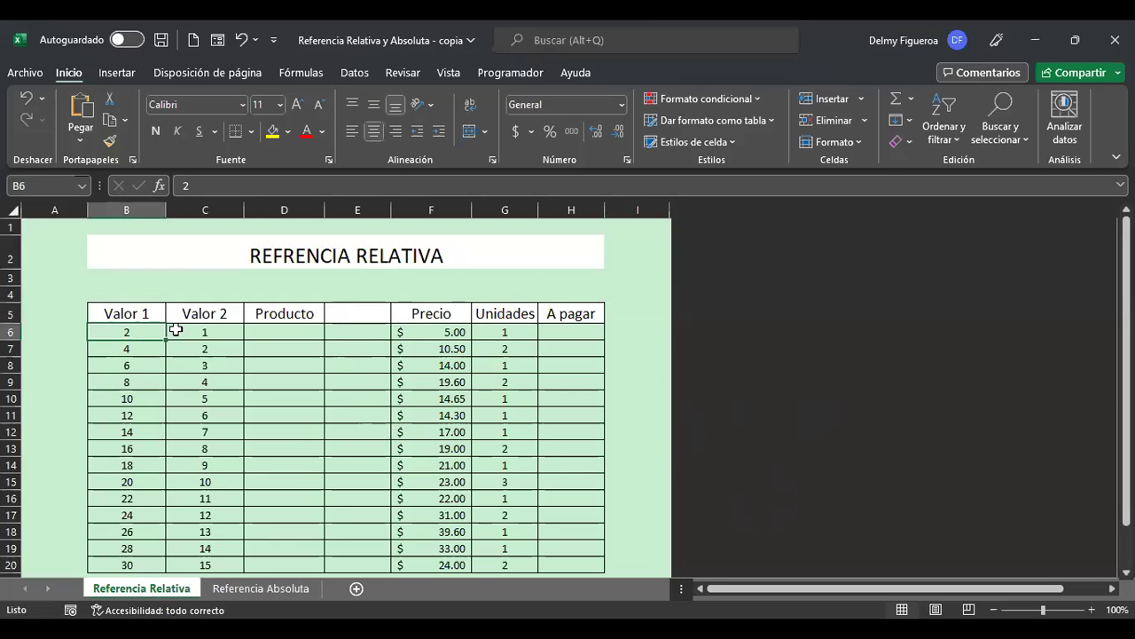
pyautogui.click(217, 418)
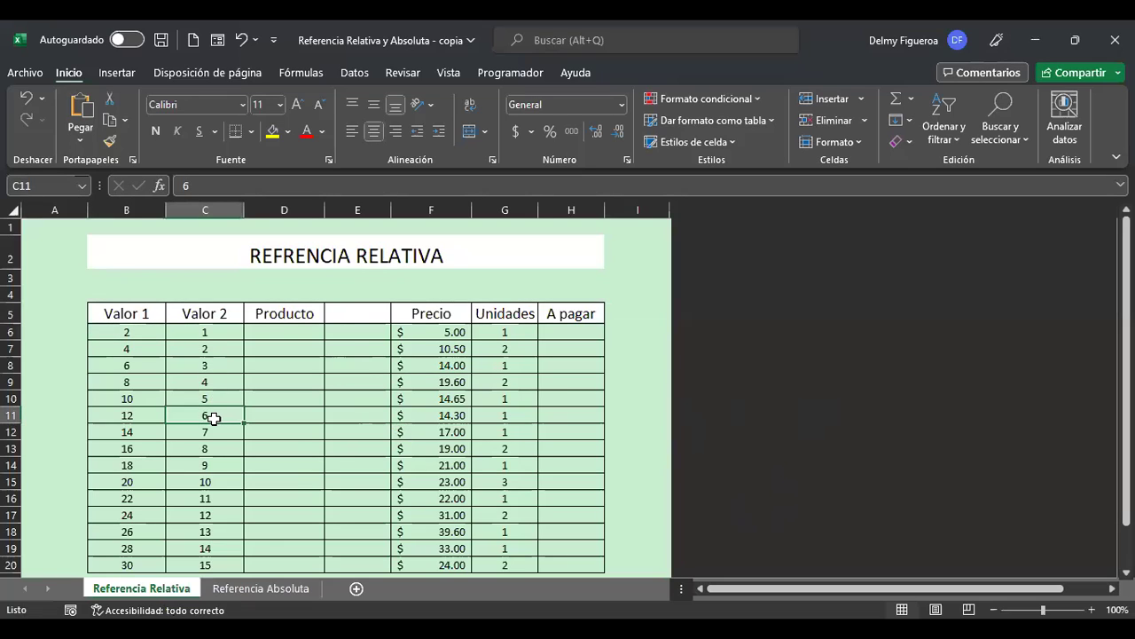
pyautogui.click(286, 330)
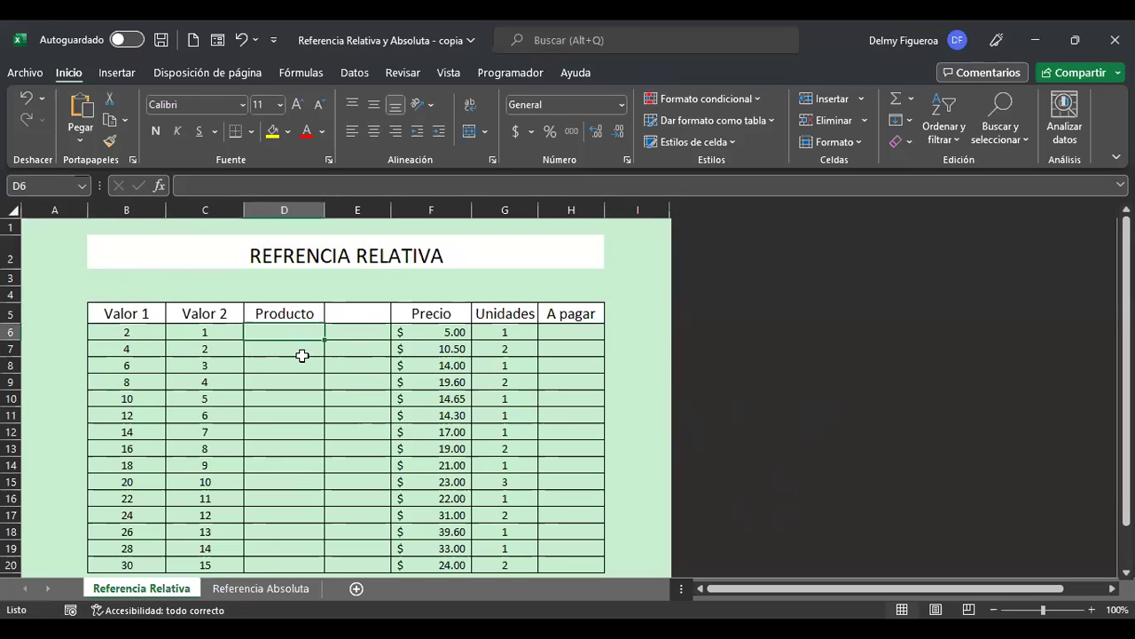
pyautogui.click(443, 332)
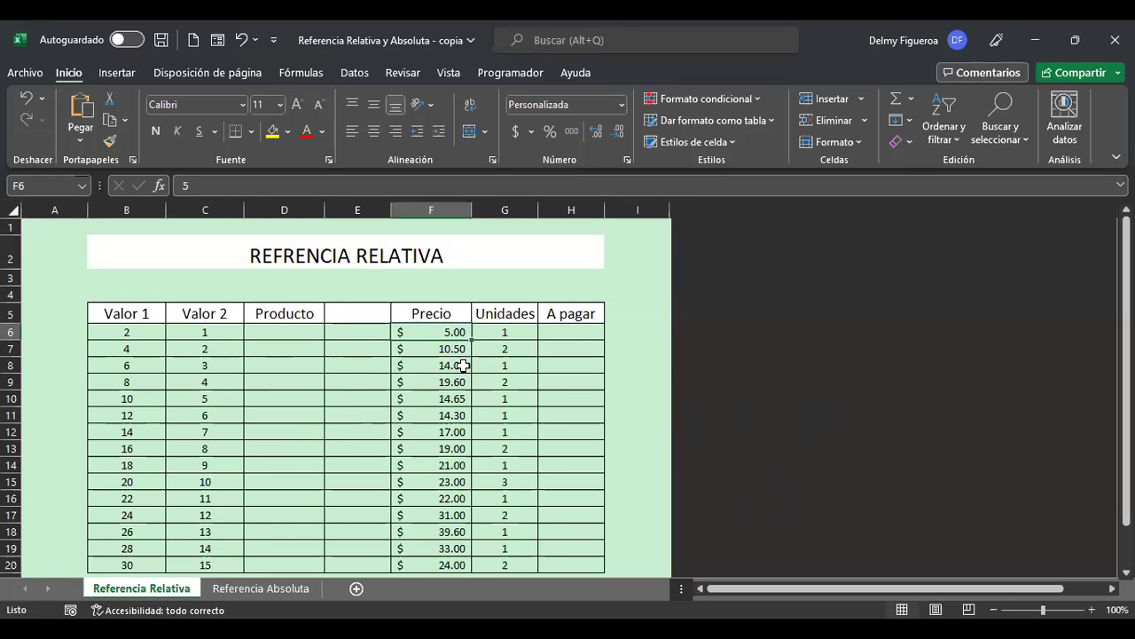
pyautogui.click(523, 332)
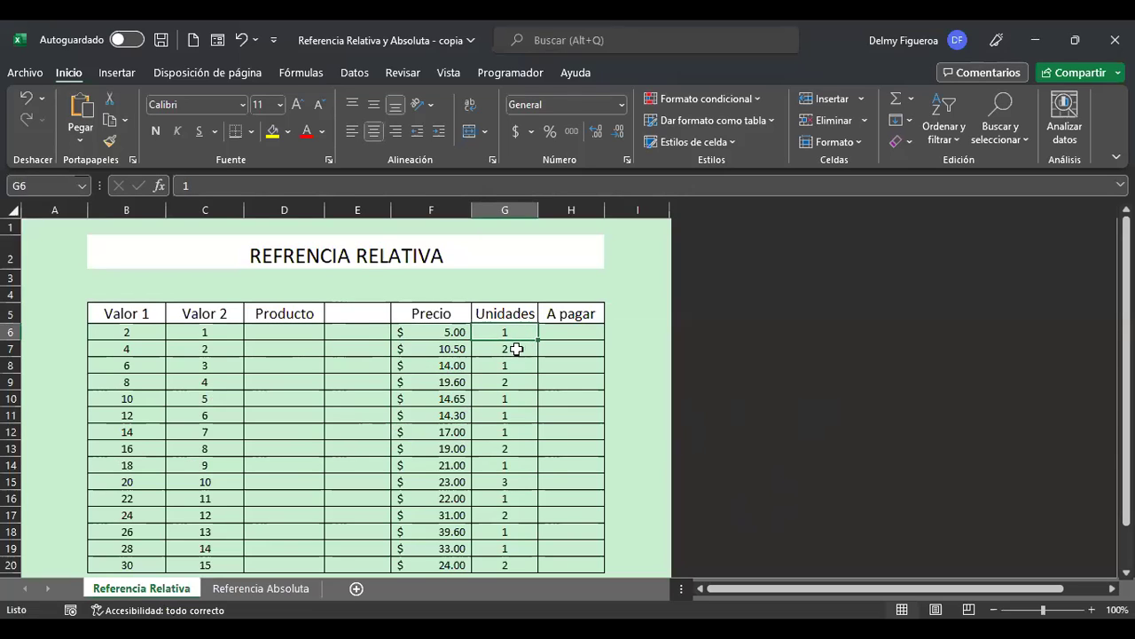
pyautogui.click(582, 329)
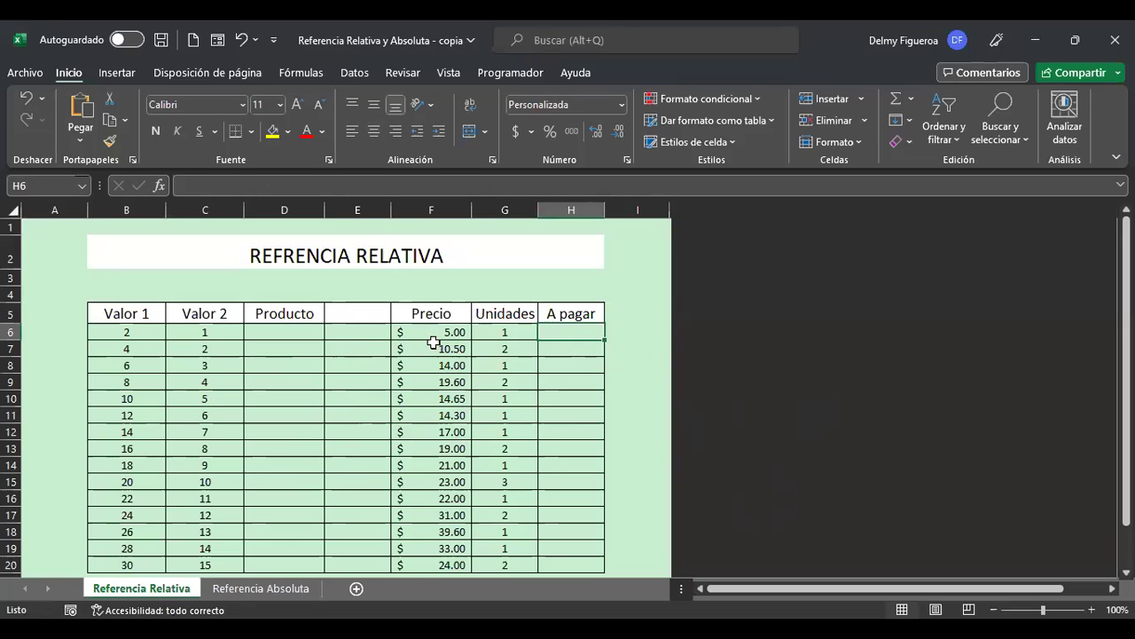
# Enter the formula +B6*C6 in cell D6 to multiply Valor 1 by Valor 2
pyautogui.click(261, 331)
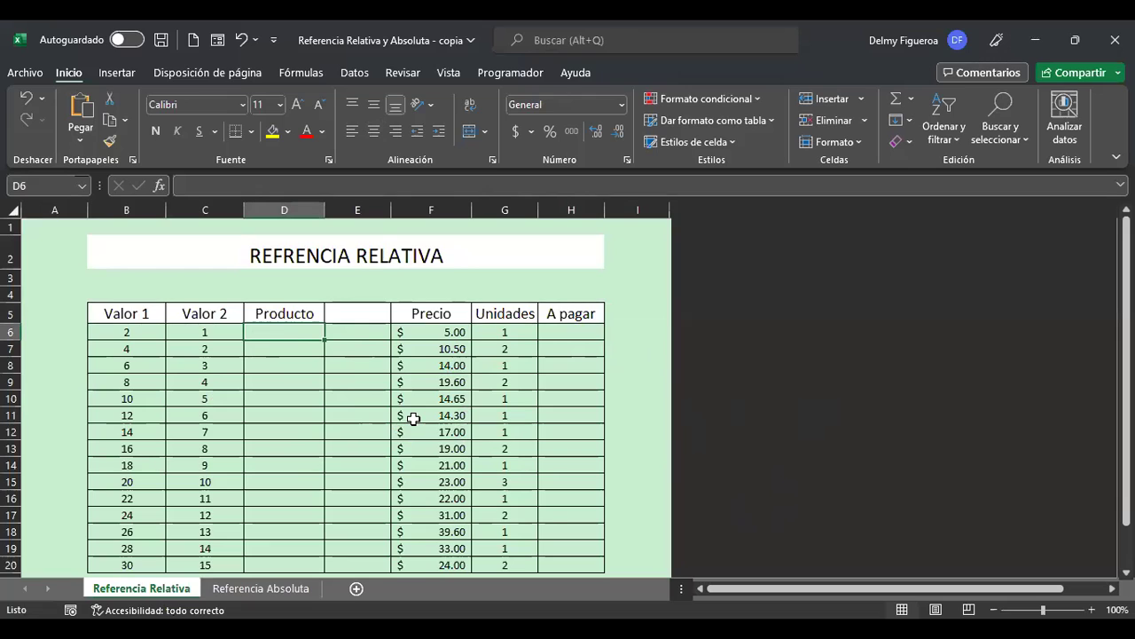
pyautogui.write('+')
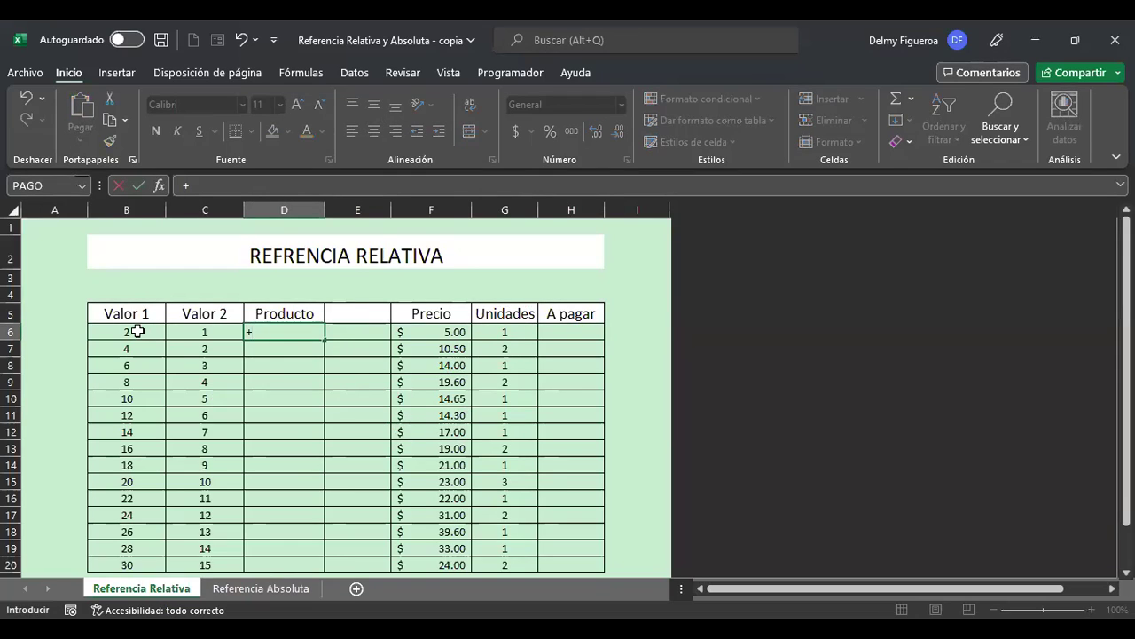
pyautogui.click(138, 331)
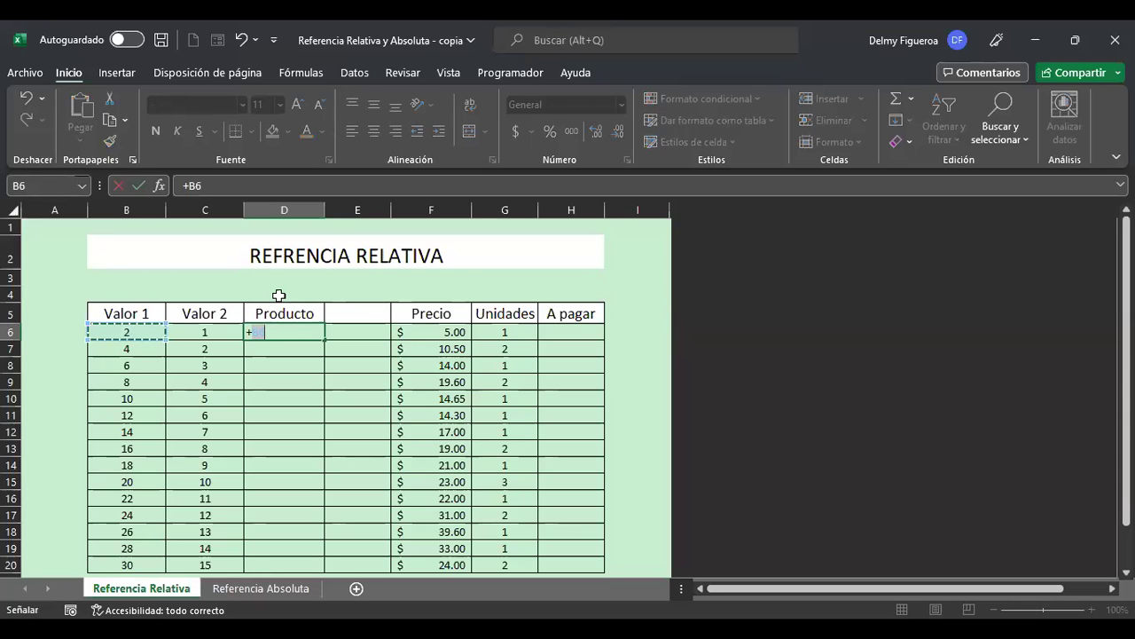
pyautogui.write('*')
pyautogui.click(216, 327)
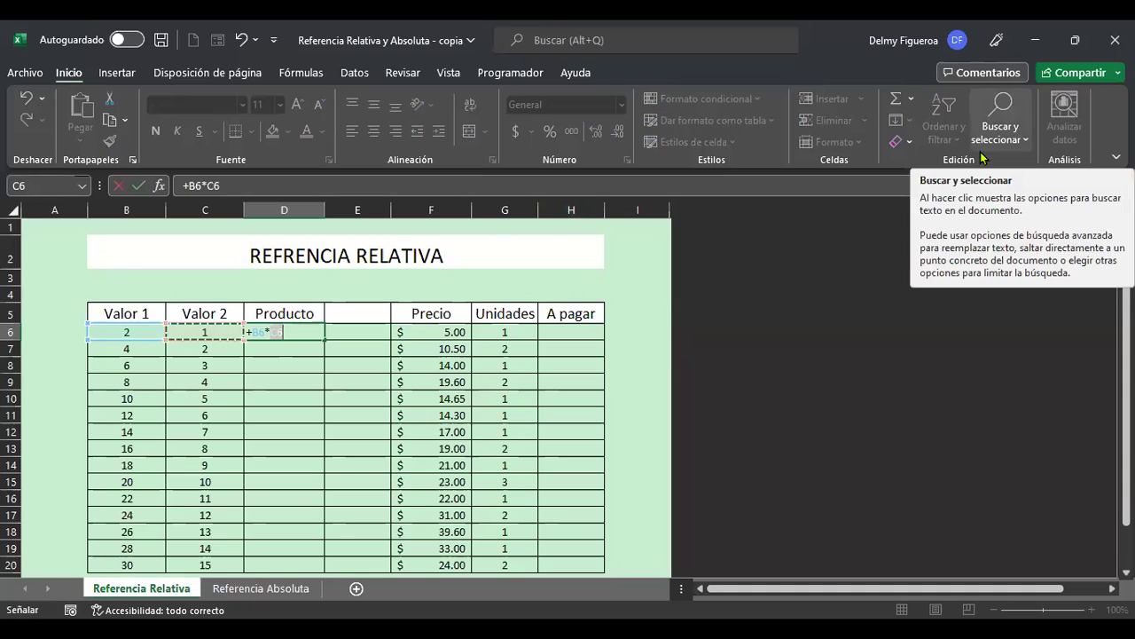
pyautogui.press('Return')
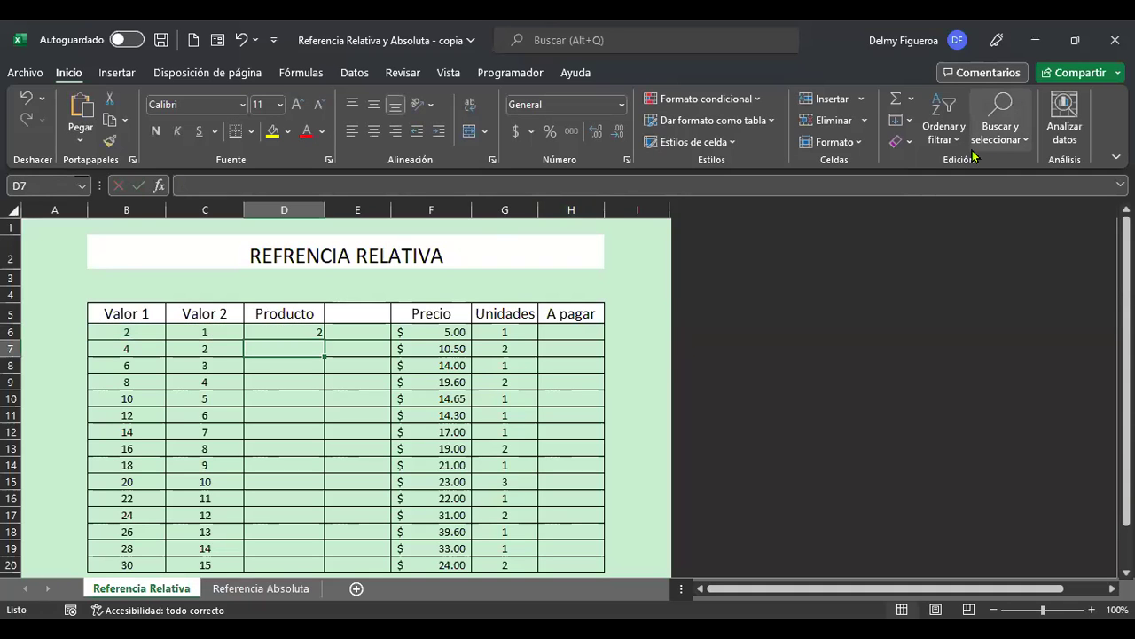
# Review the formula in D6 and fill it down the Producto column to row 20
pyautogui.keyDown('ctrl'); pyautogui.scroll(2, 415, 355); pyautogui.keyUp('ctrl')
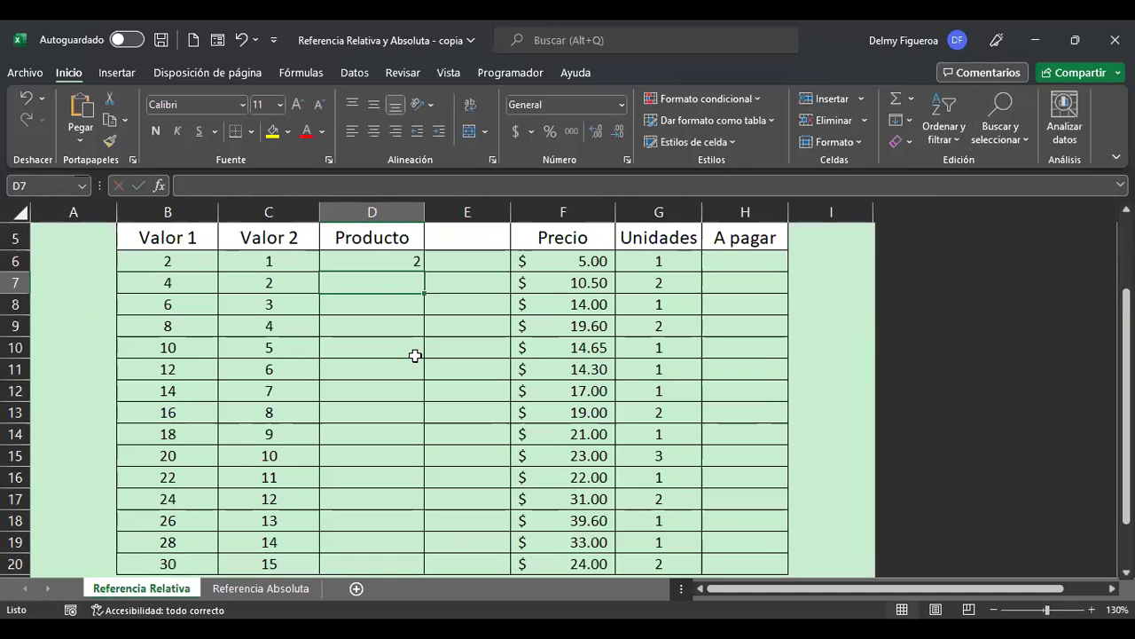
pyautogui.scroll(2, 415, 355)
pyautogui.click(413, 371)
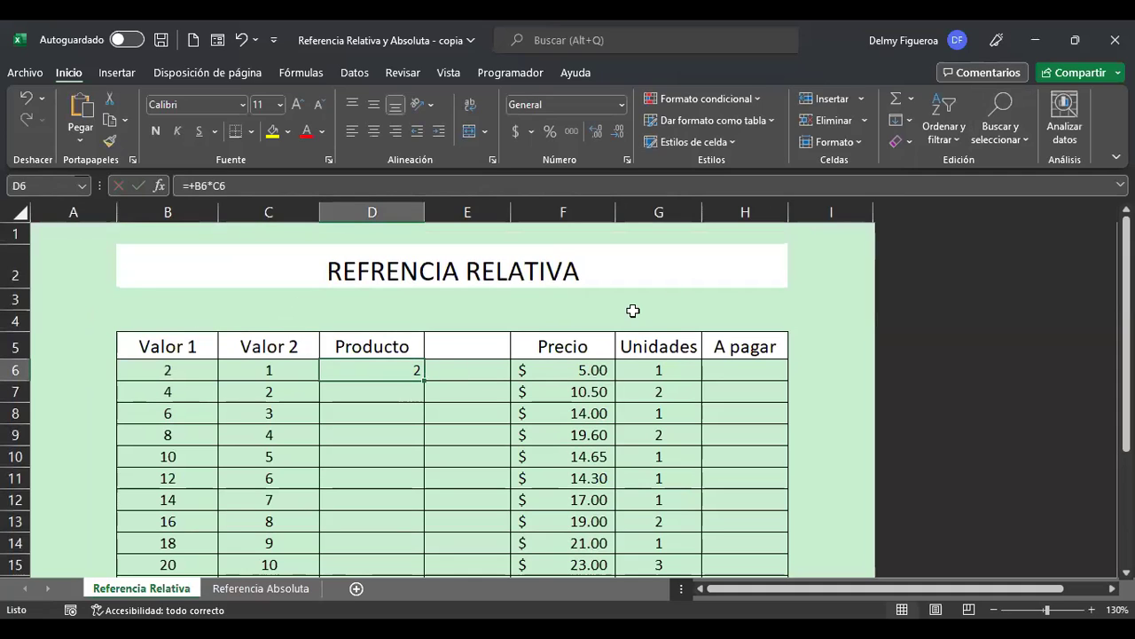
pyautogui.doubleClick(384, 373)
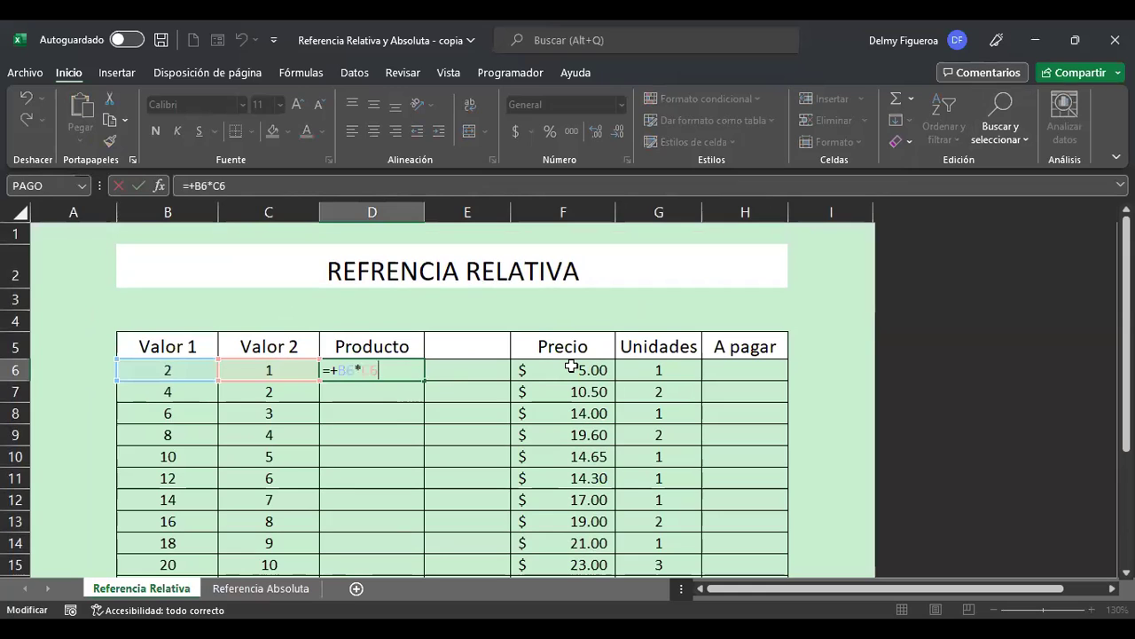
pyautogui.press('Return')
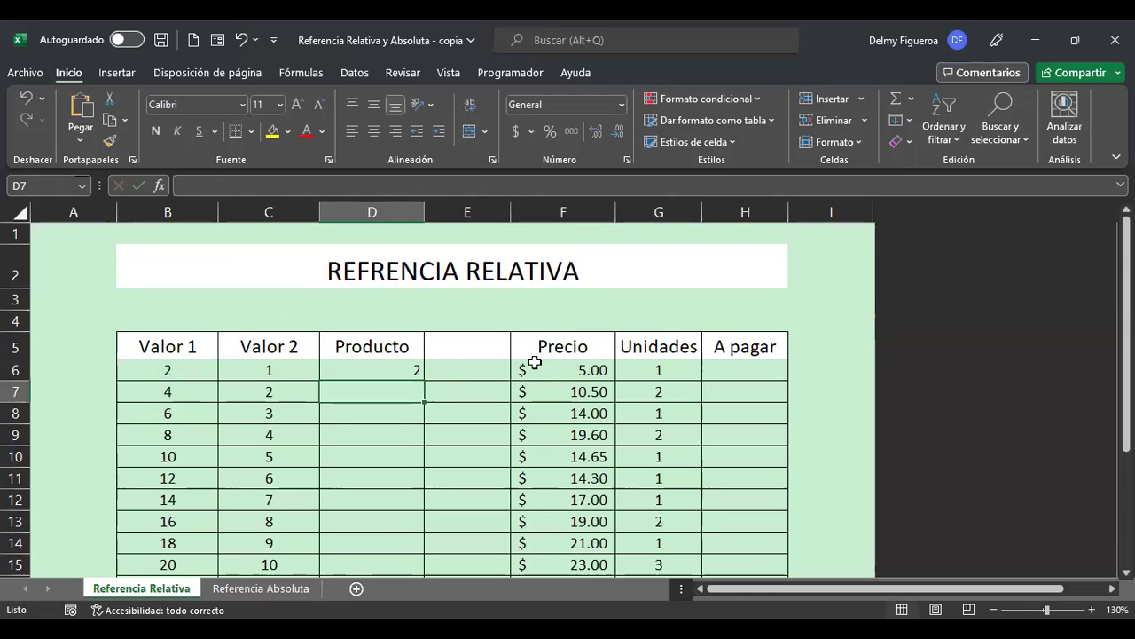
pyautogui.click(385, 368)
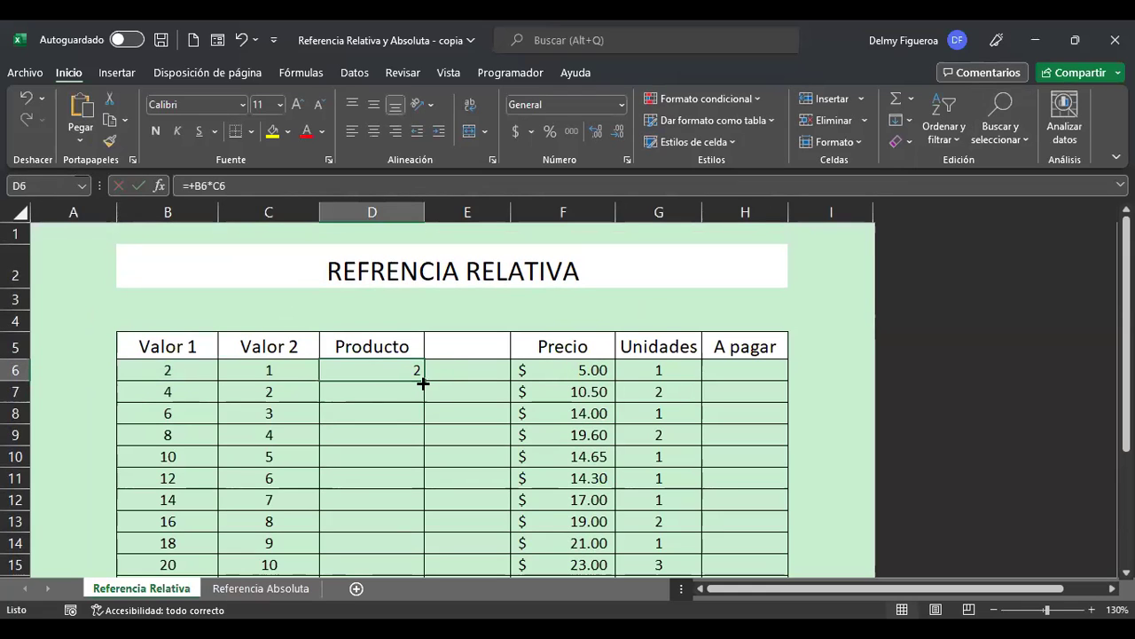
pyautogui.doubleClick(423, 382)
# Examine how the cell references change in the Producto formulas from D6 to D9 and in D20
pyautogui.scroll(-3, 444, 474)
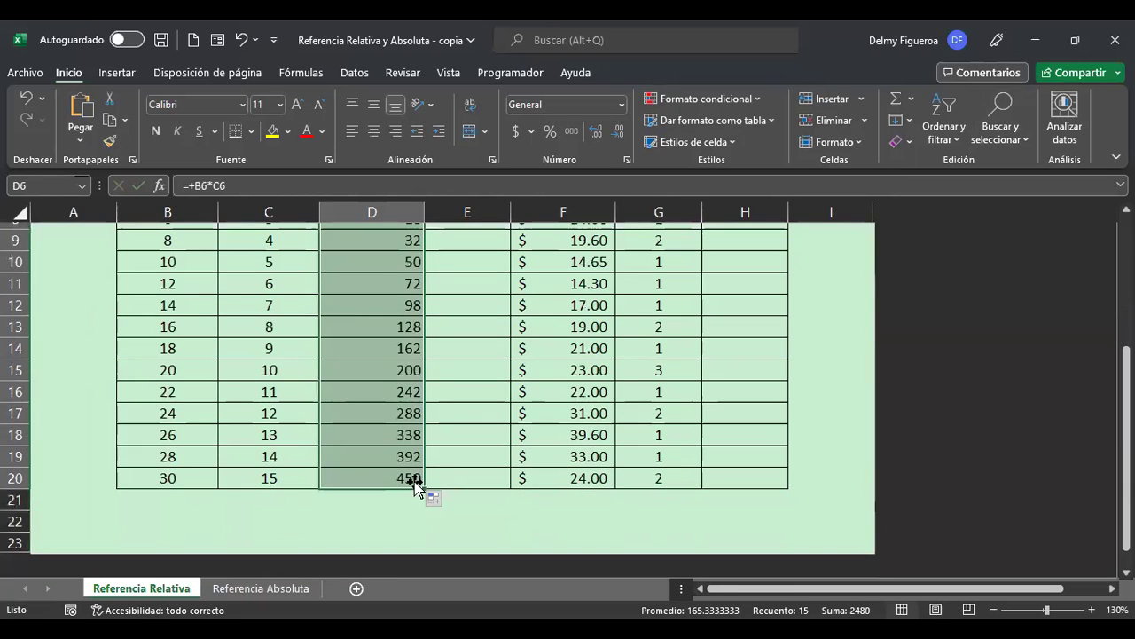
pyautogui.click(375, 477)
pyautogui.scroll(2, 541, 444)
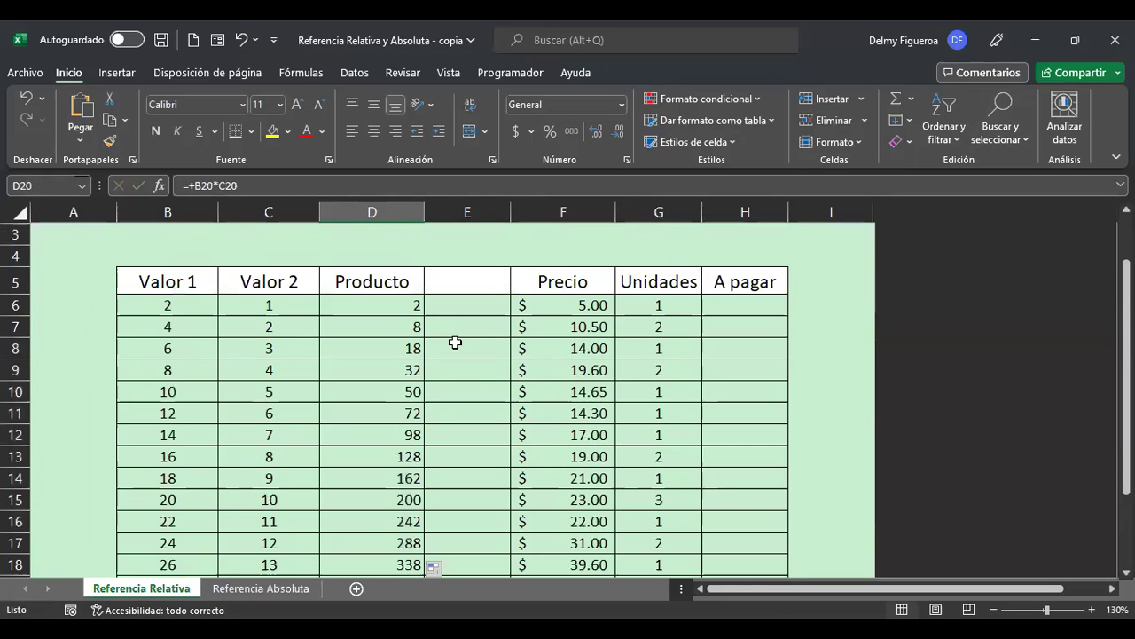
pyautogui.click(408, 326)
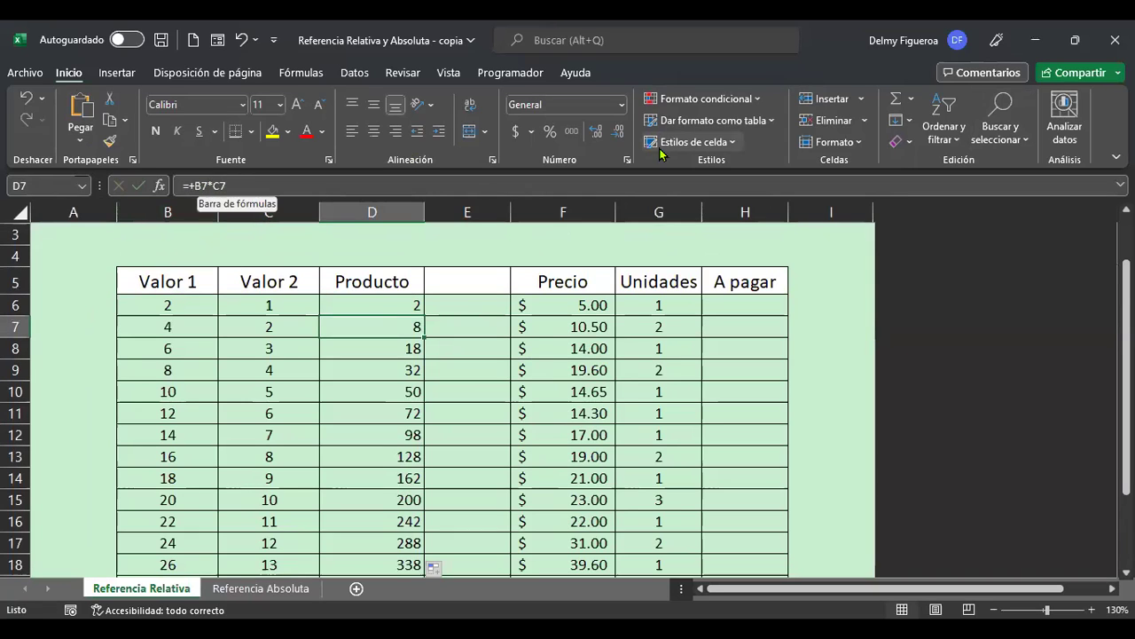
pyautogui.press('Up')
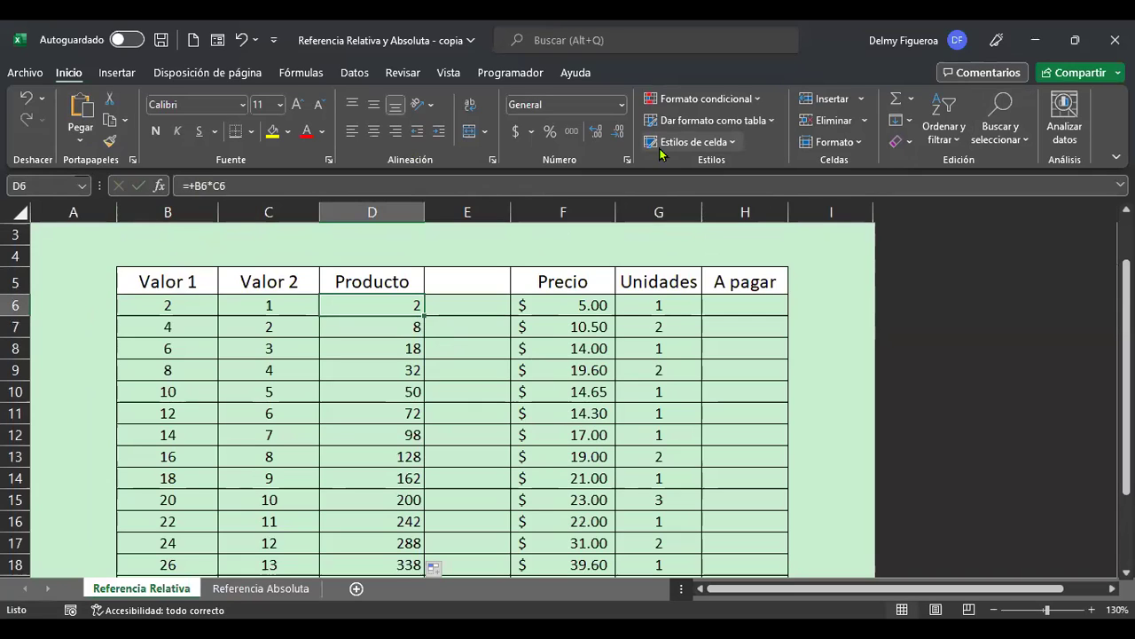
pyautogui.press('Down')
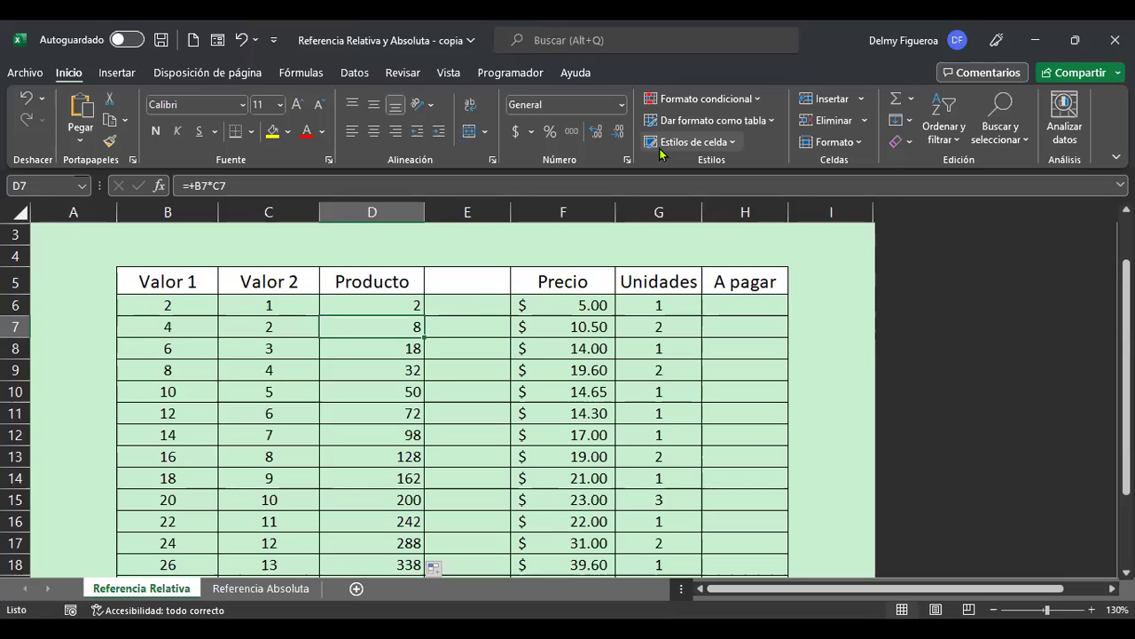
pyautogui.press('Down')
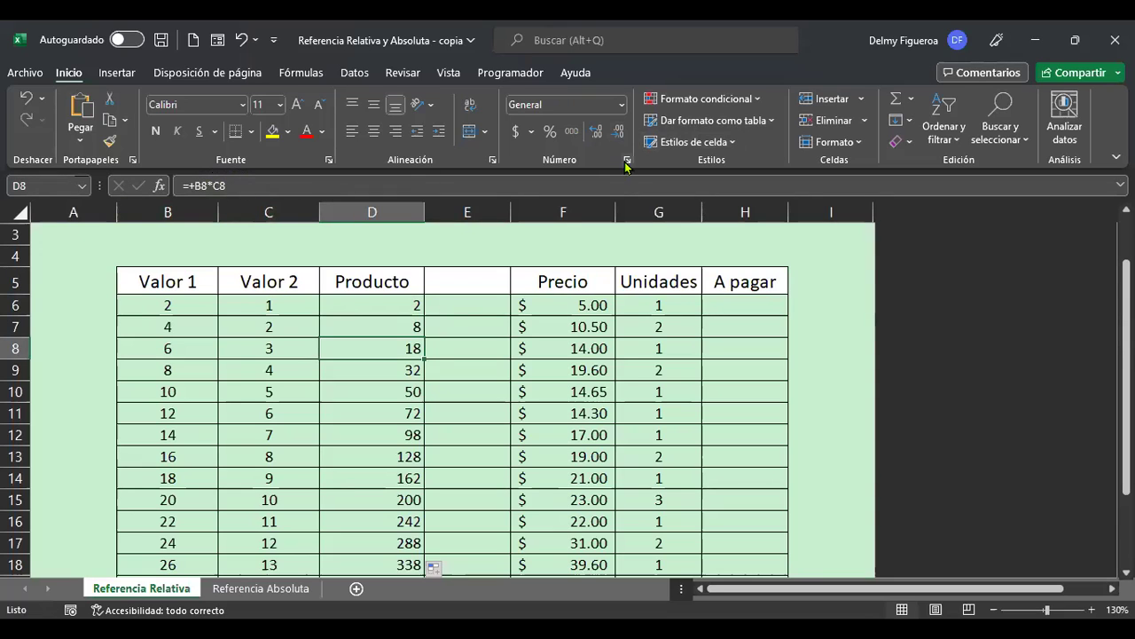
pyautogui.press('Down')
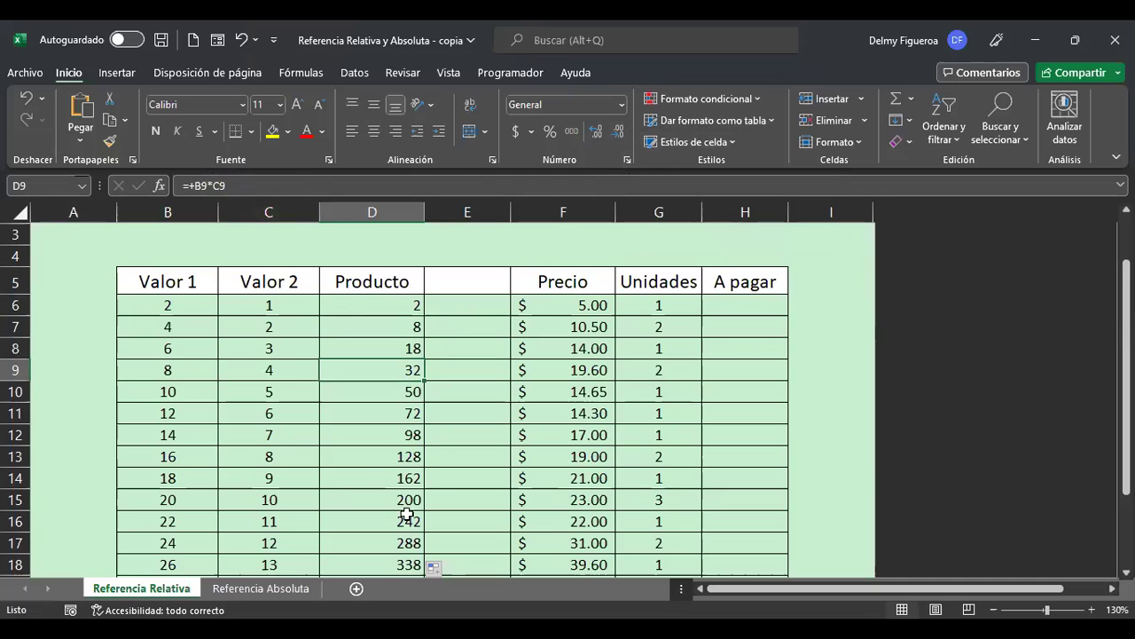
pyautogui.scroll(-2, 405, 482)
pyautogui.click(396, 479)
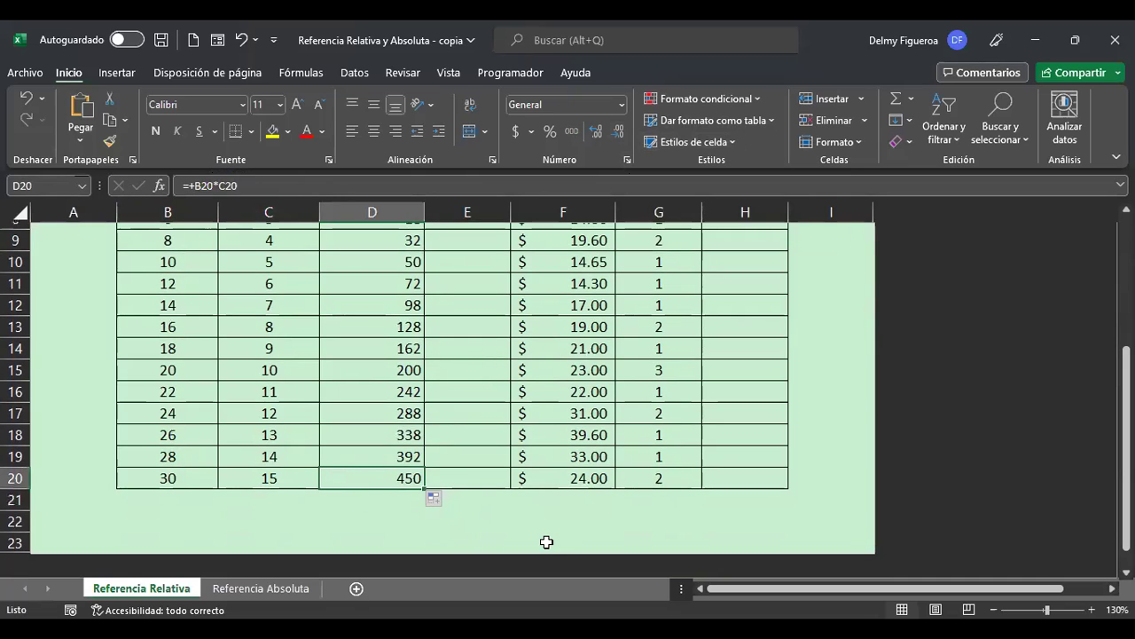
pyautogui.scroll(3, 546, 542)
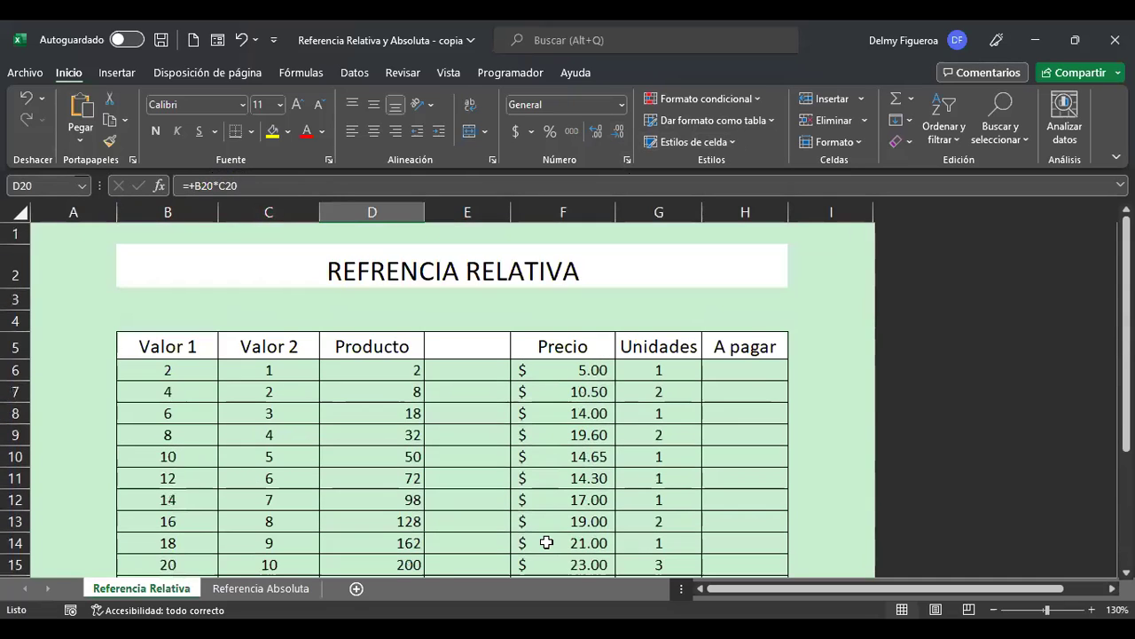
# Enter the formula +G6*F6 in cell H6 and fill it down the A pagar column
pyautogui.click(745, 367)
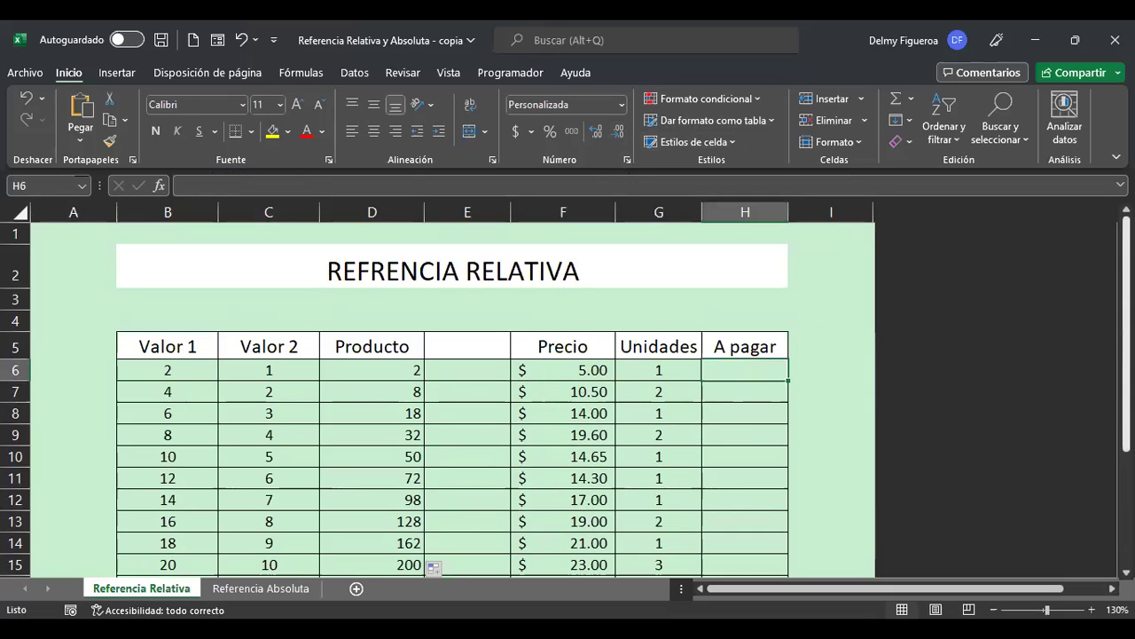
pyautogui.write('+')
pyautogui.press('Left')
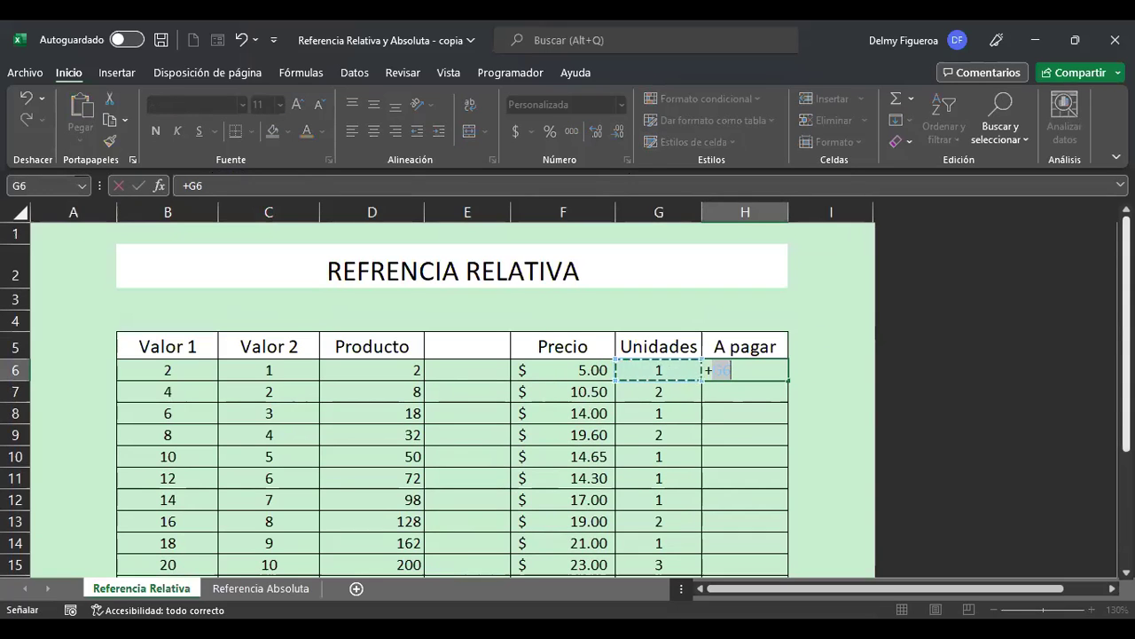
pyautogui.write('*')
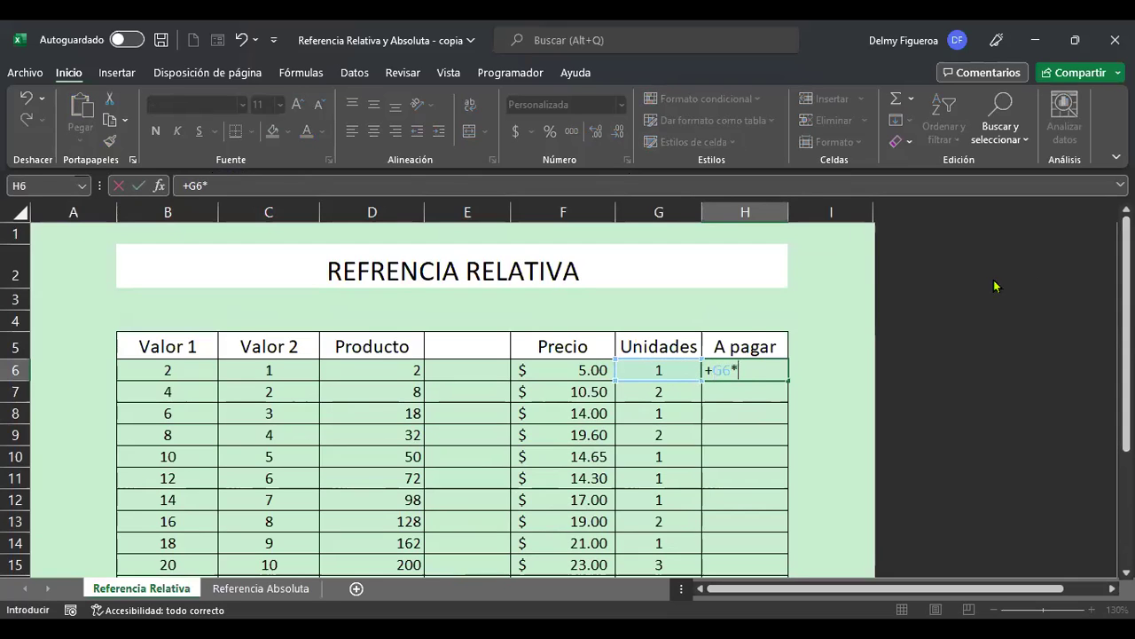
pyautogui.click(588, 369)
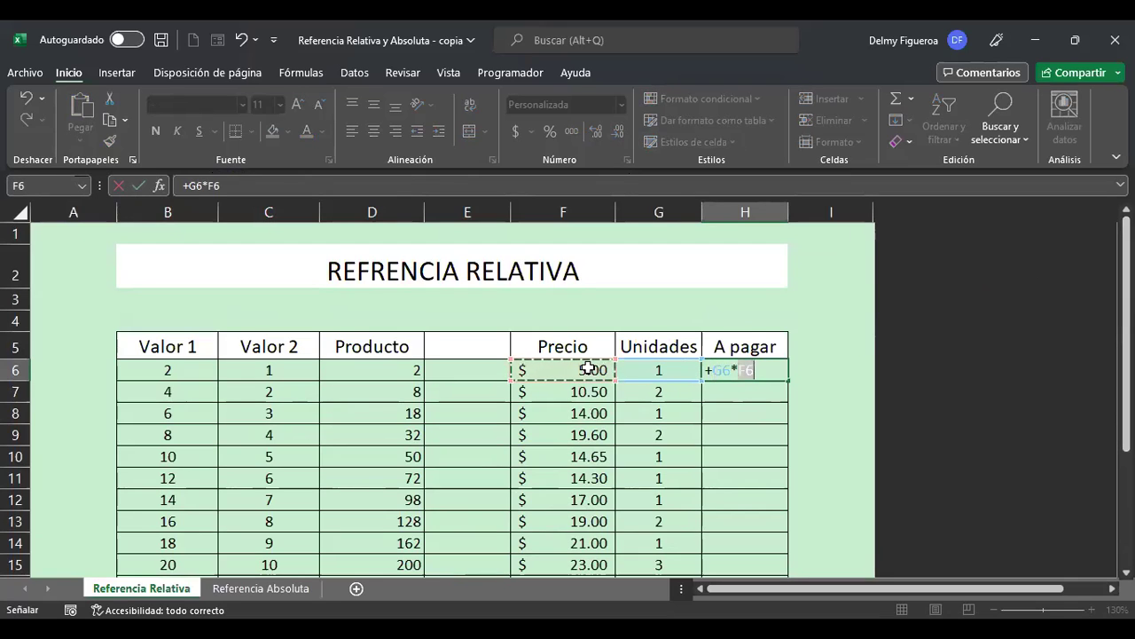
pyautogui.press('Return')
pyautogui.press('Up')
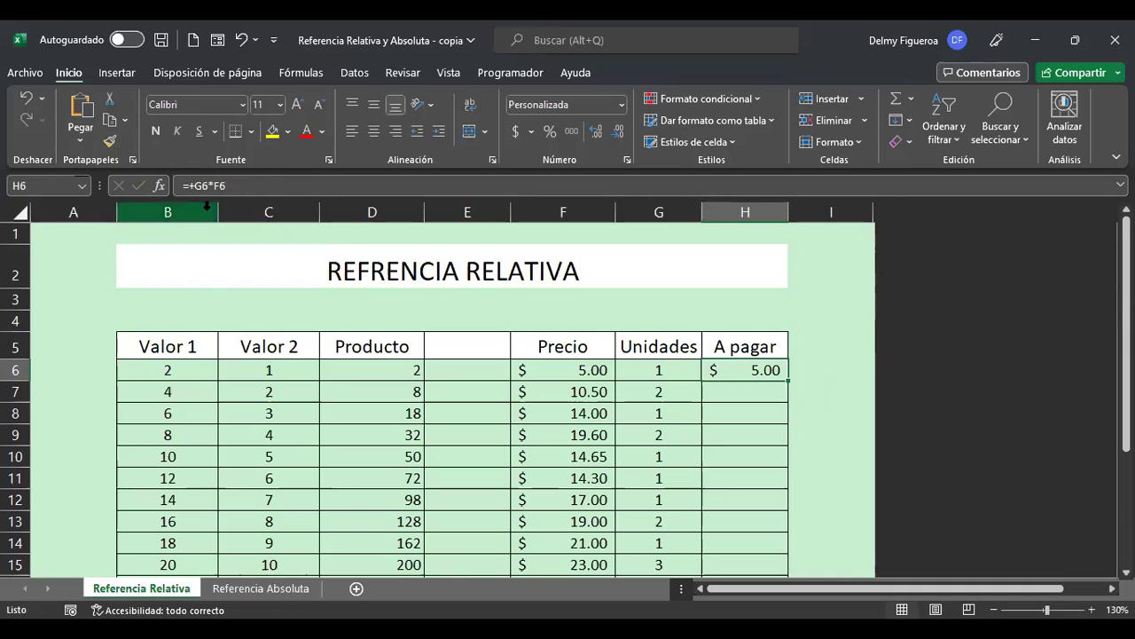
pyautogui.doubleClick(789, 383)
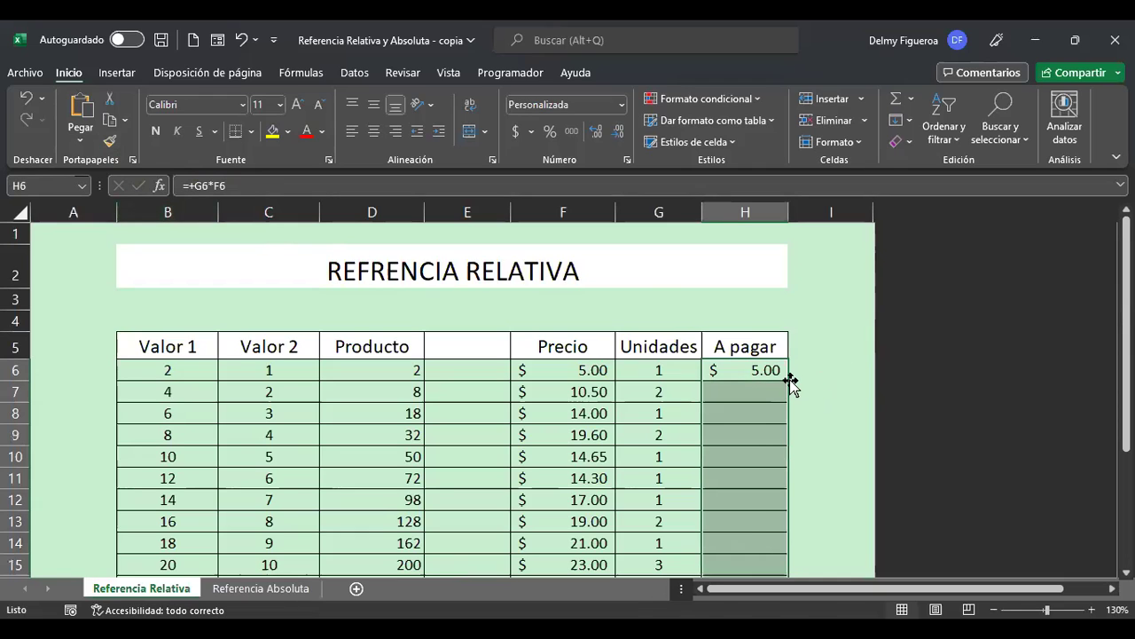
# Inspect the copied A pagar formulas from H7 to H12 to compare their relative references
pyautogui.click(740, 391)
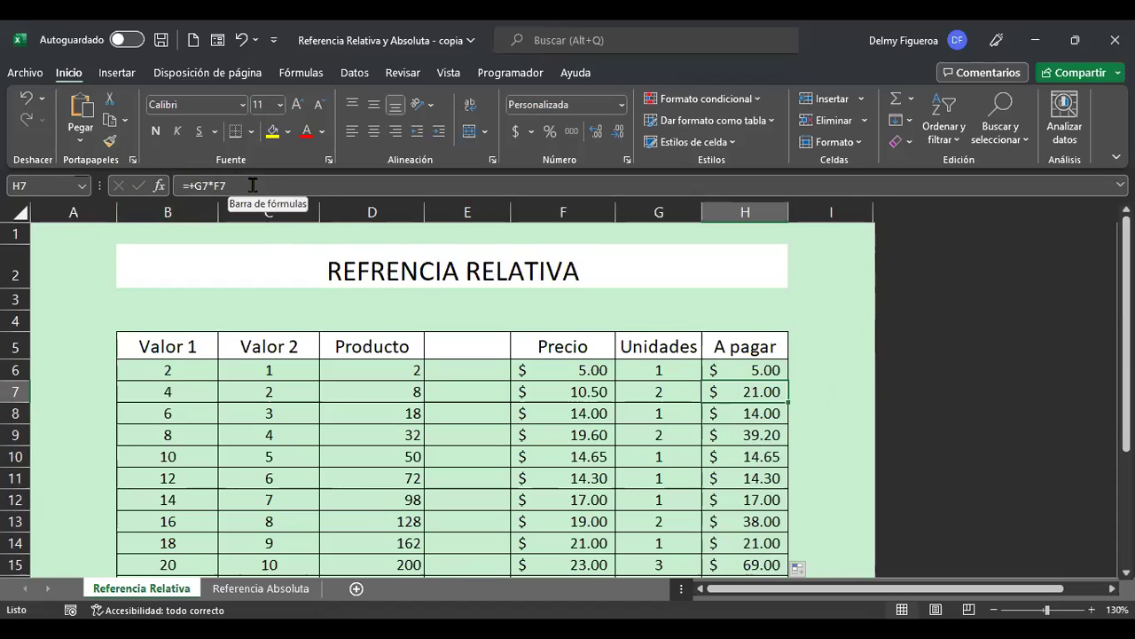
pyautogui.press('Down')
pyautogui.press('Down')
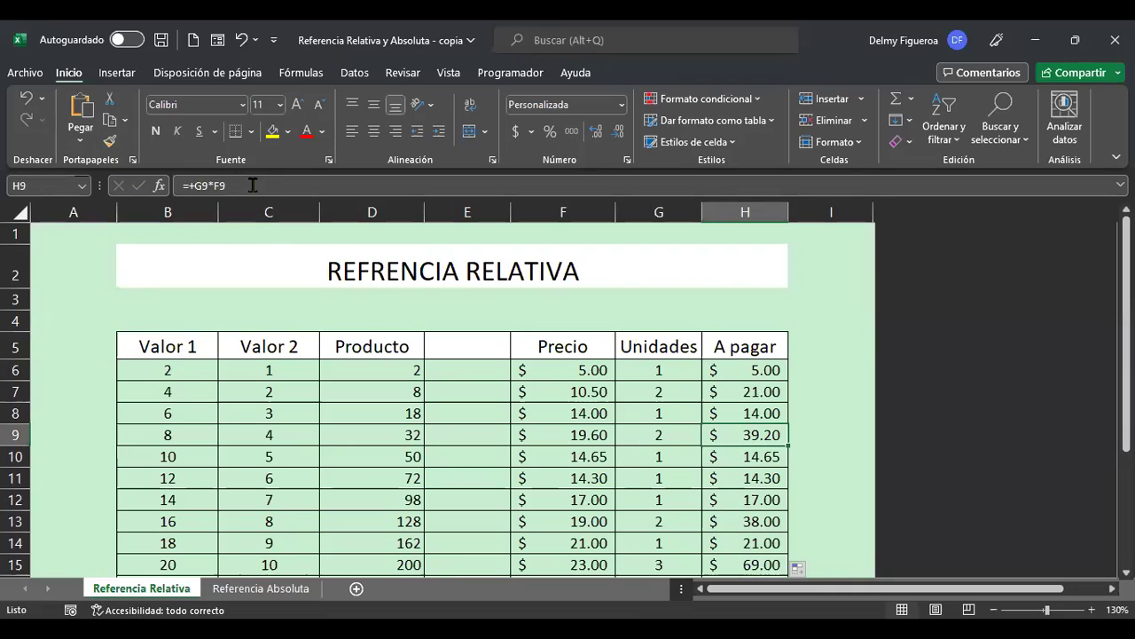
pyautogui.press('Down')
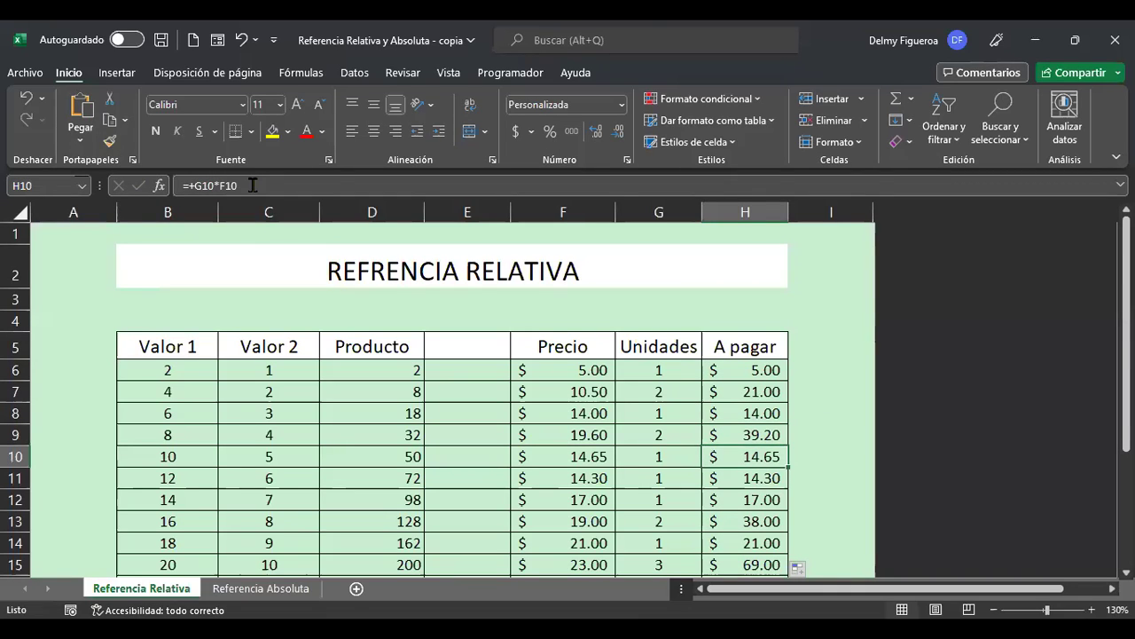
pyautogui.press('Down')
pyautogui.press('Down')
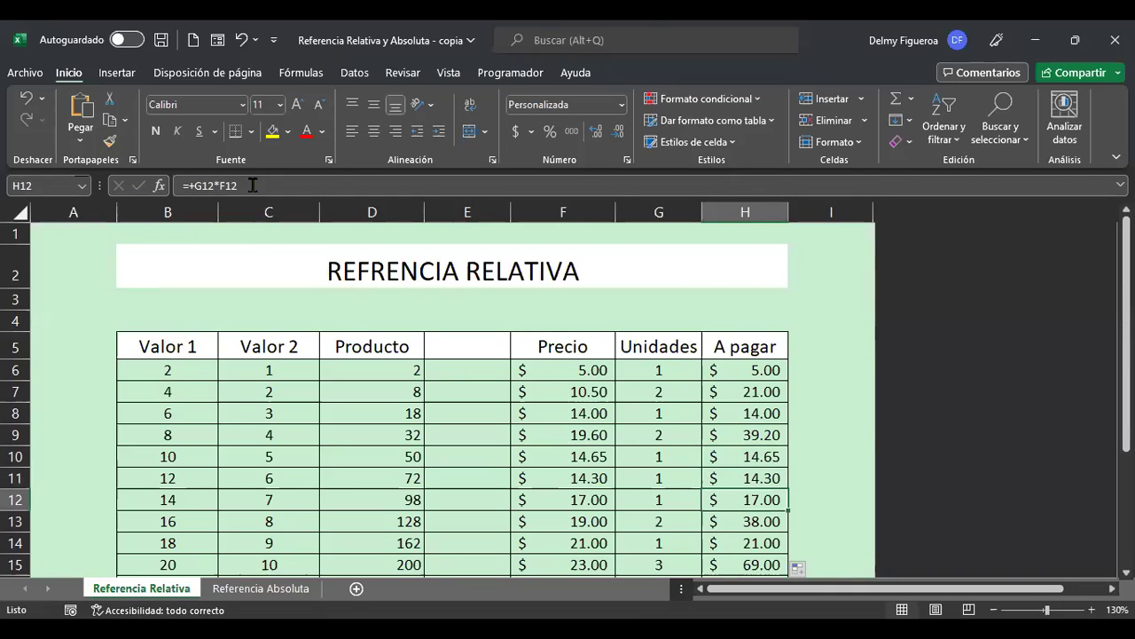
# Review the copied A pagar formulas in H13 and H14 and look over the remaining table rows
pyautogui.press('Down')
pyautogui.press('Down')
pyautogui.scroll(-1, 569, 417)
pyautogui.scroll(-5, 568, 417)
pyautogui.scroll(6, 568, 413)
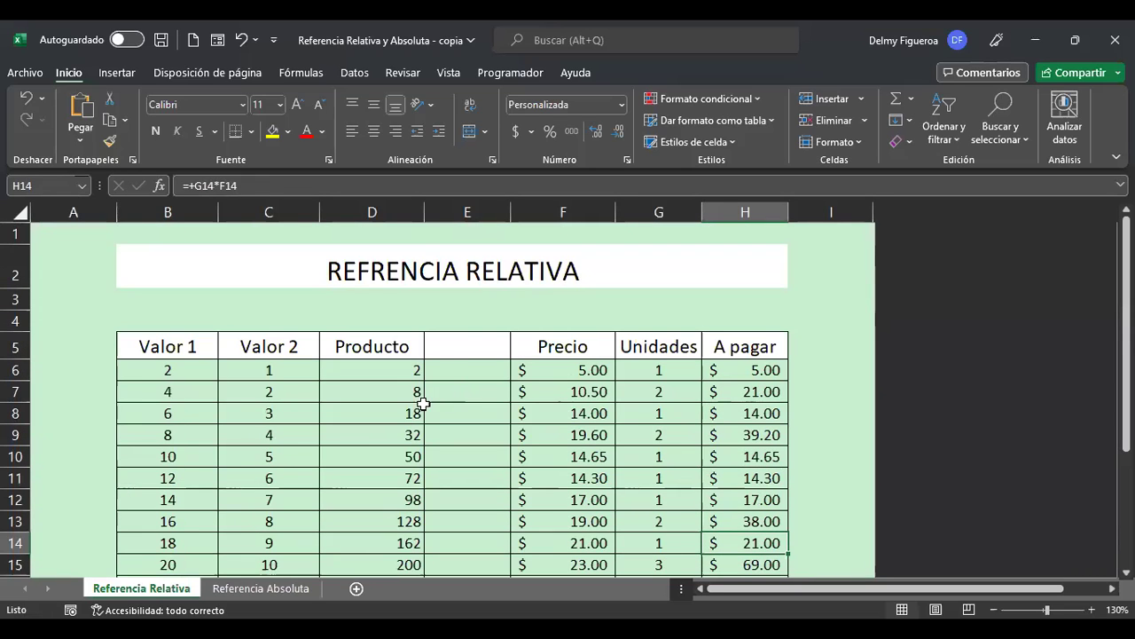
# Switch to the Referencia Absoluta worksheet and select cell A1
pyautogui.click(275, 591)
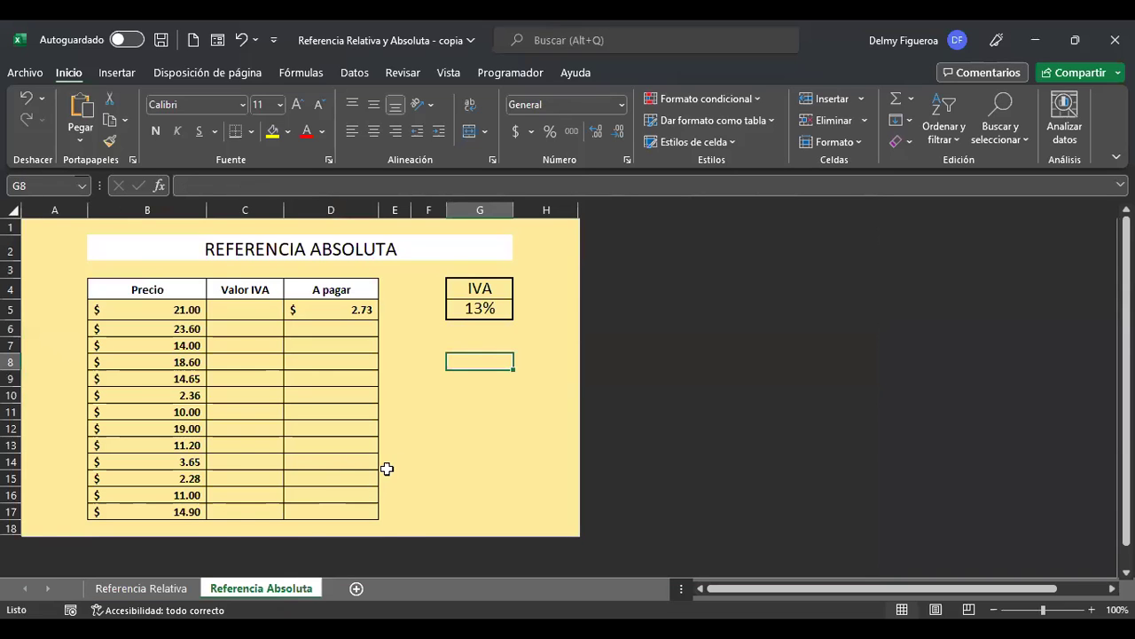
pyautogui.scroll(1, 430, 415)
pyautogui.hotkey('ctrl', 'Home')
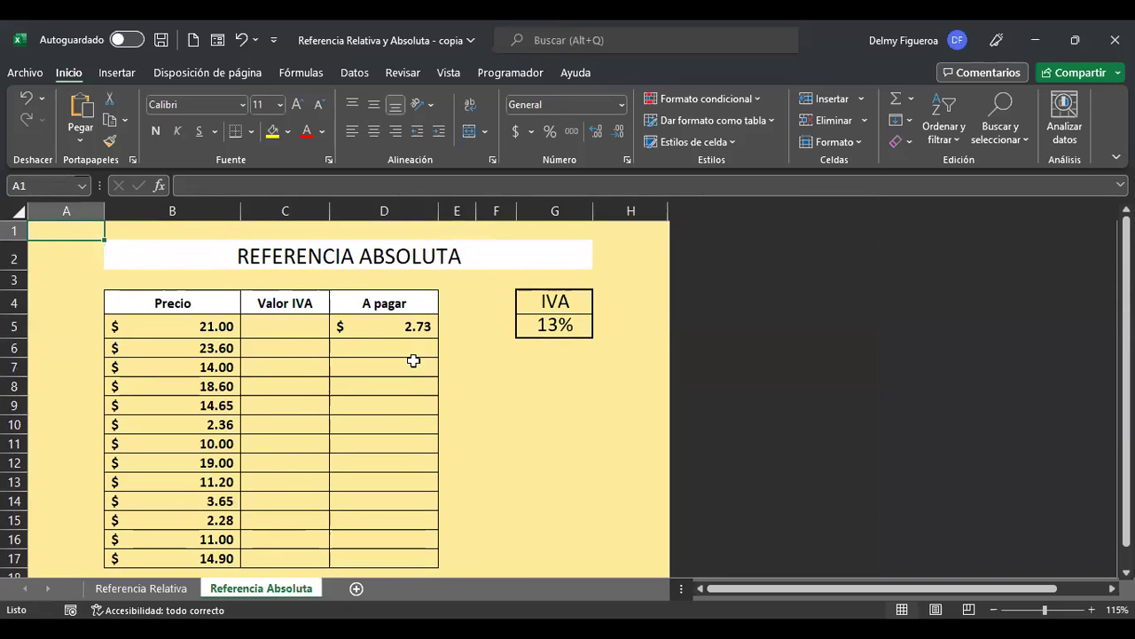
# Enter the formula +B5*$G5 in Valor IVA cell C5, cycling the IVA reference through $G$5 and G$5 to the column-locked form
pyautogui.click(288, 328)
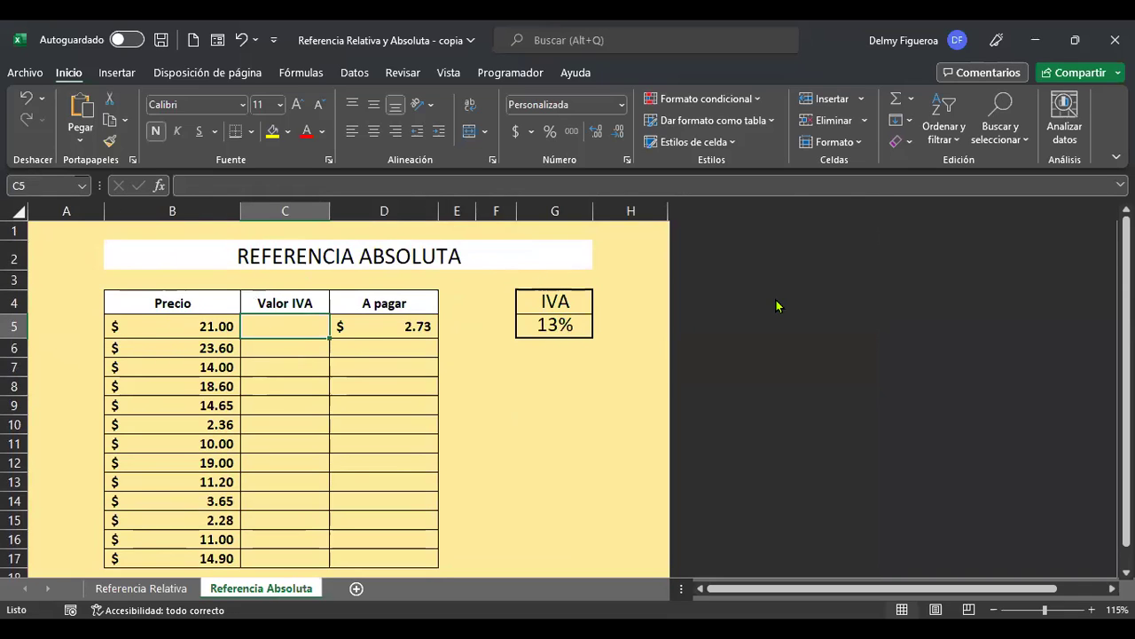
pyautogui.write('+')
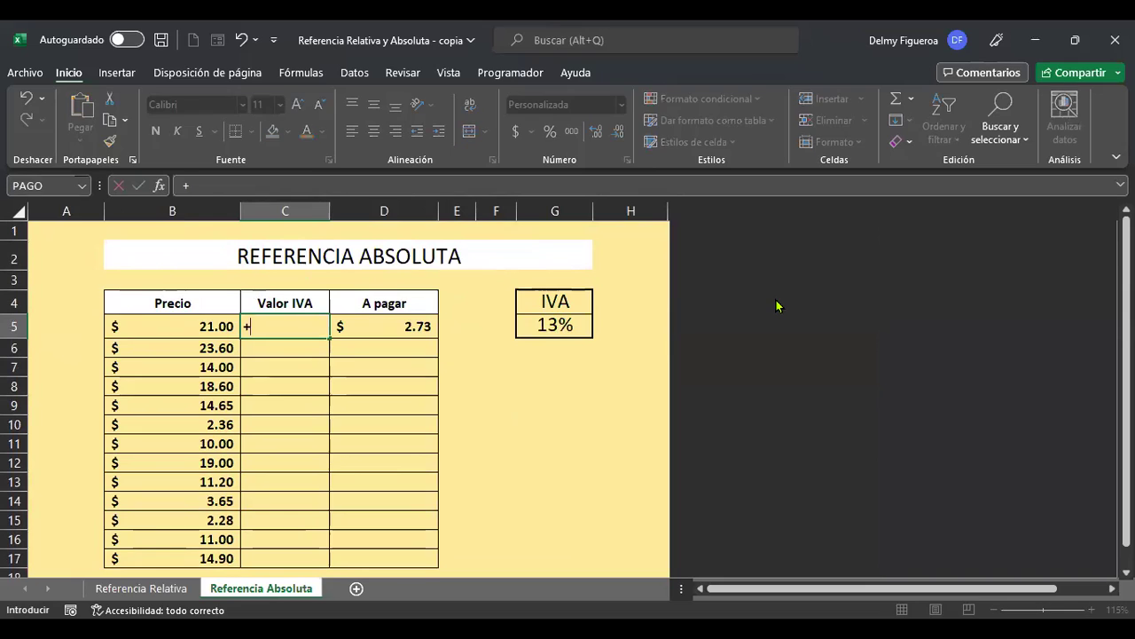
pyautogui.click(211, 326)
pyautogui.write('*')
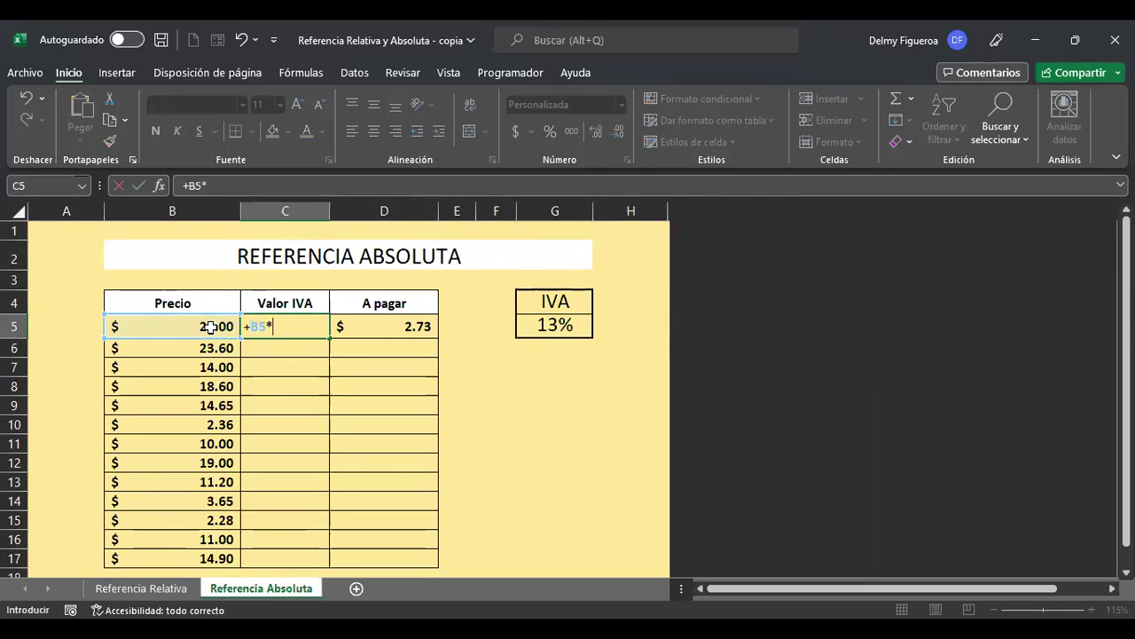
pyautogui.click(562, 324)
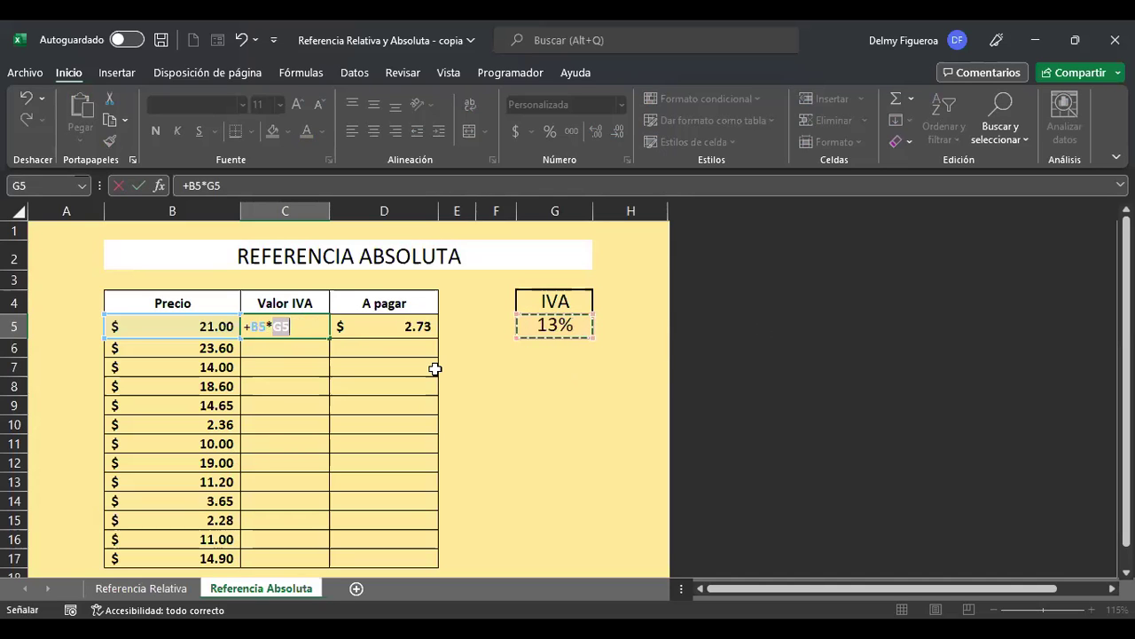
pyautogui.press('F4')
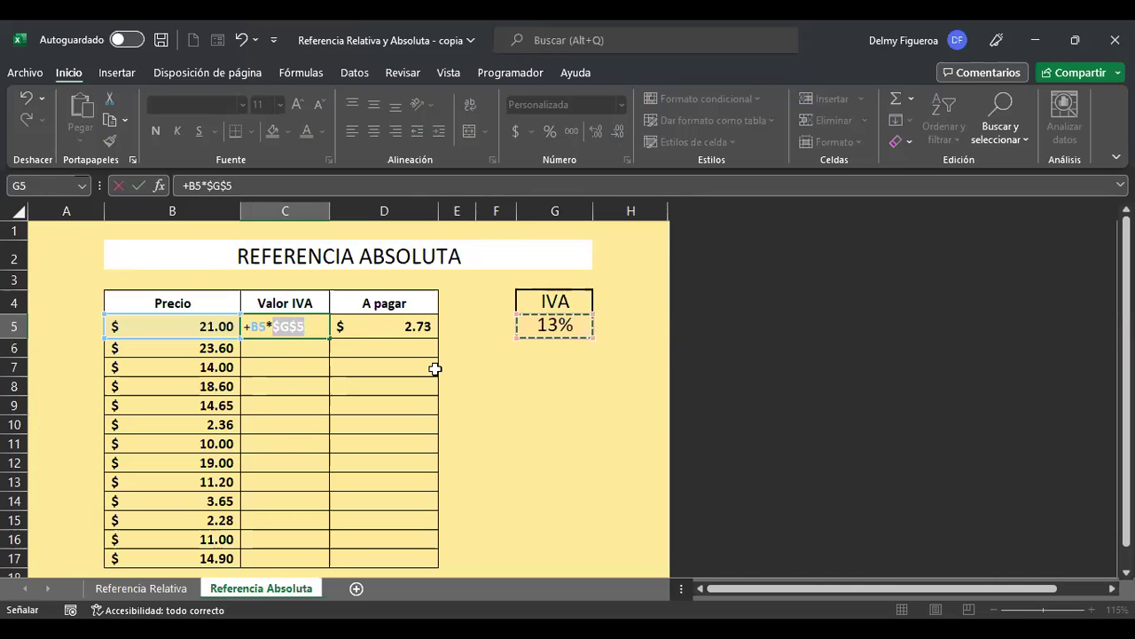
pyautogui.press('F4')
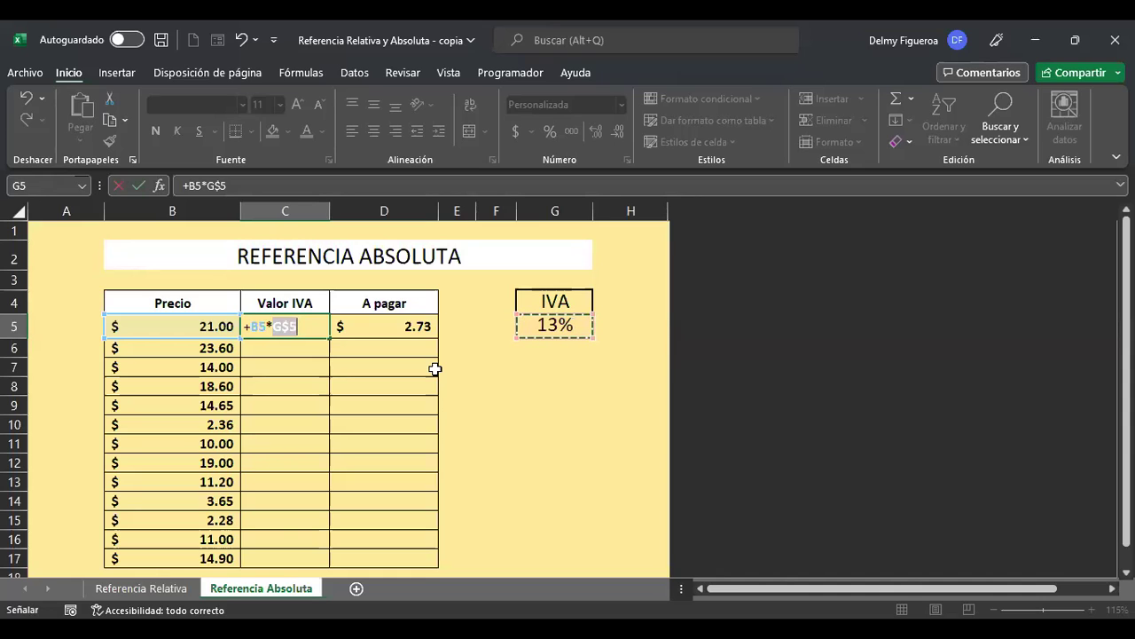
pyautogui.press('F4')
pyautogui.press('Return')
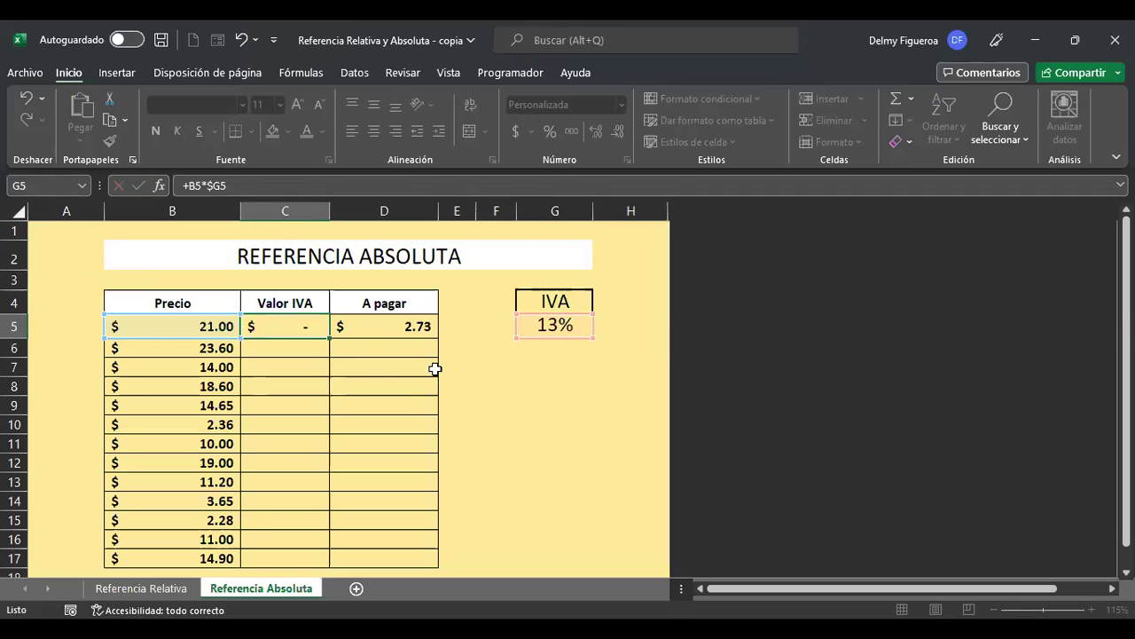
# Fill the column-locked Valor IVA formula from C5 into C6 and check the copied cell
pyautogui.click(314, 325)
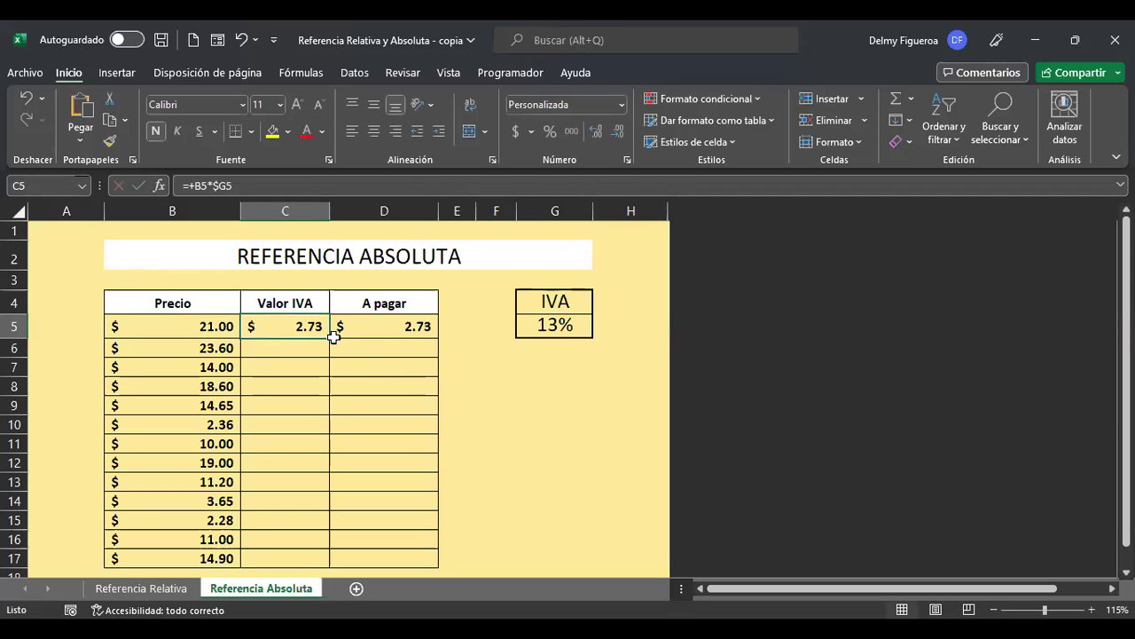
pyautogui.moveTo(329, 336); pyautogui.dragTo(331, 355)
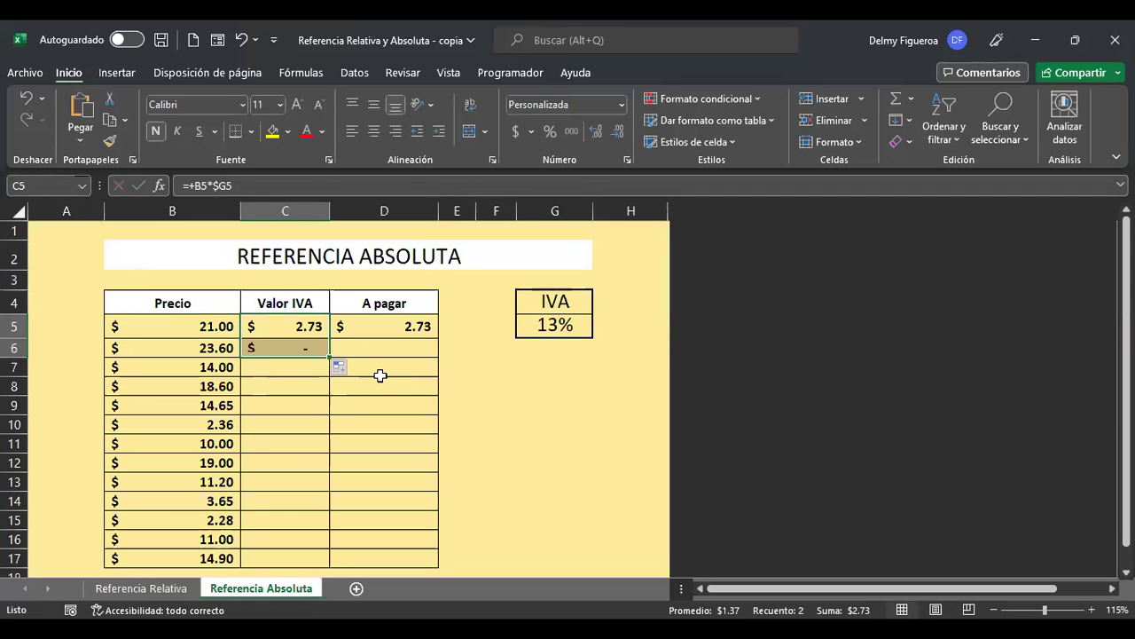
pyautogui.click(290, 347)
# Change the IVA reference in C5 to the fully absolute $G$5 and fill the formula into C6
pyautogui.press('Up')
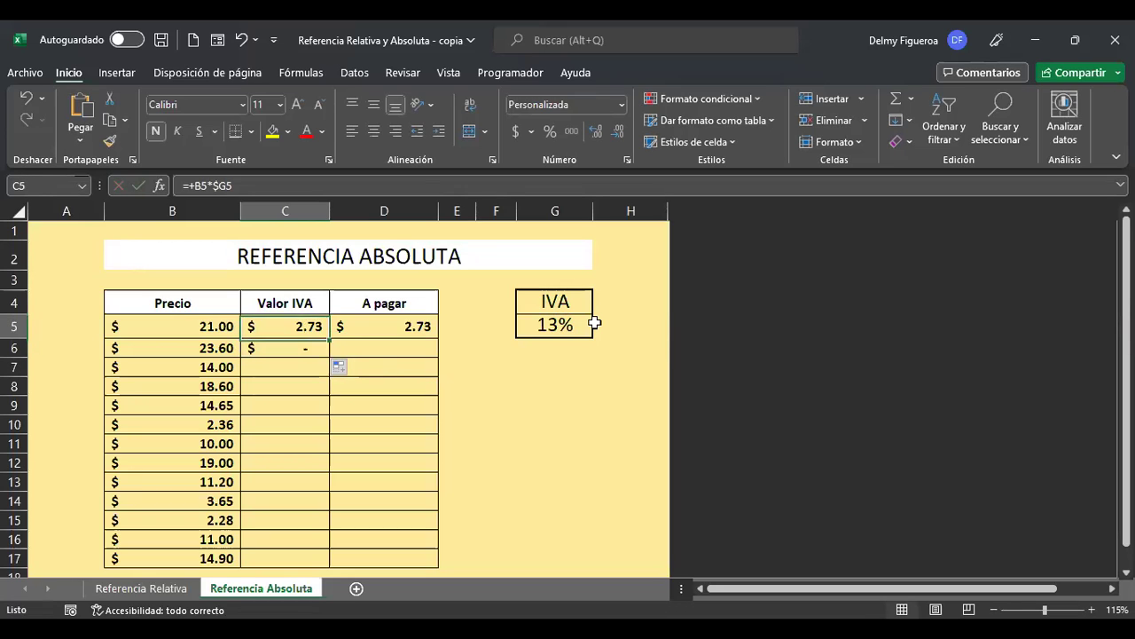
pyautogui.press('F2')
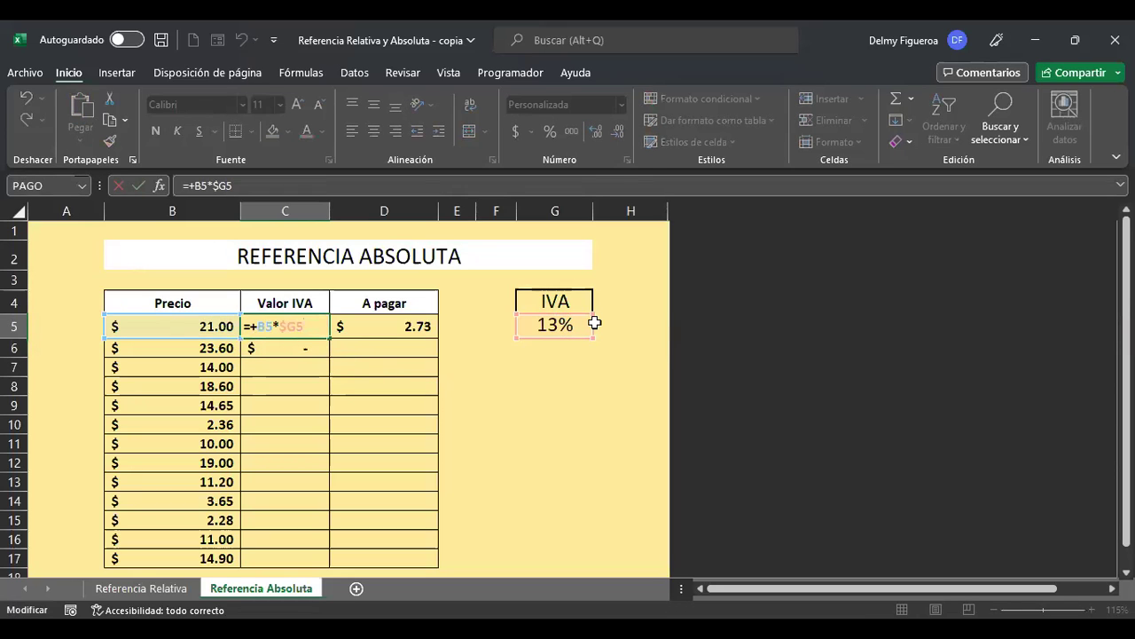
pyautogui.press('F4')
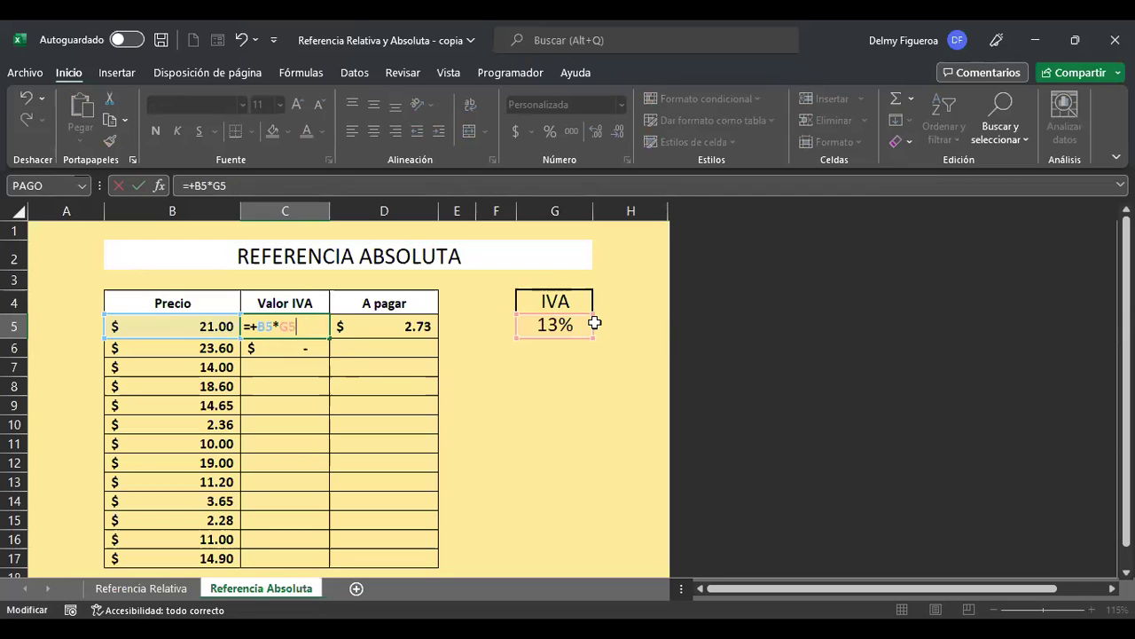
pyautogui.press('F4')
pyautogui.press('Return')
pyautogui.press('Up')
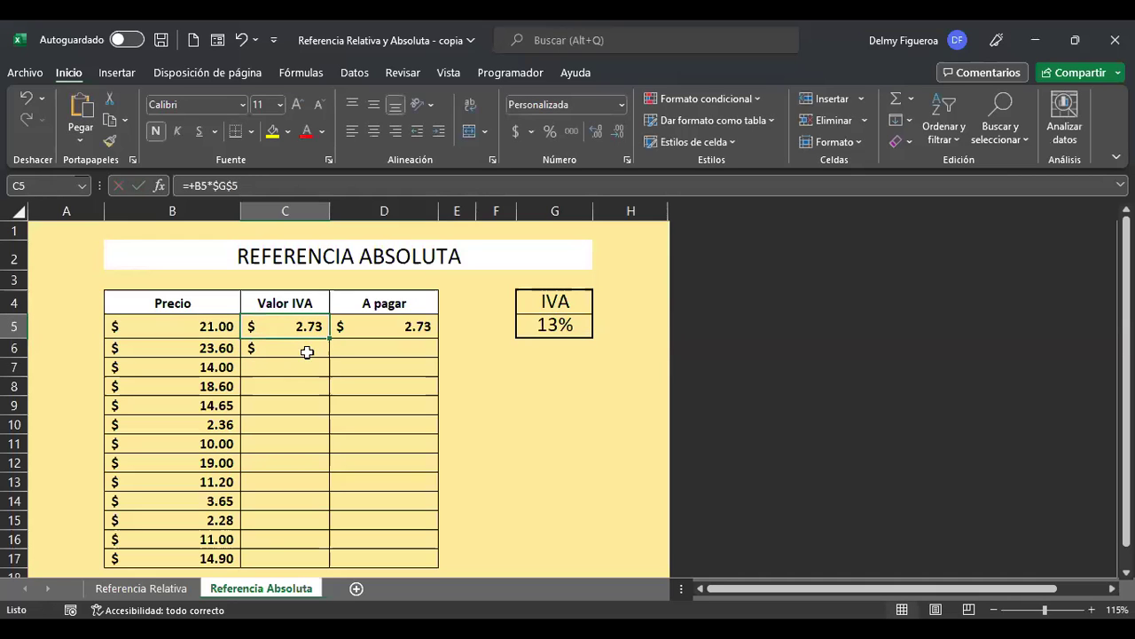
pyautogui.moveTo(326, 341); pyautogui.dragTo(324, 355)
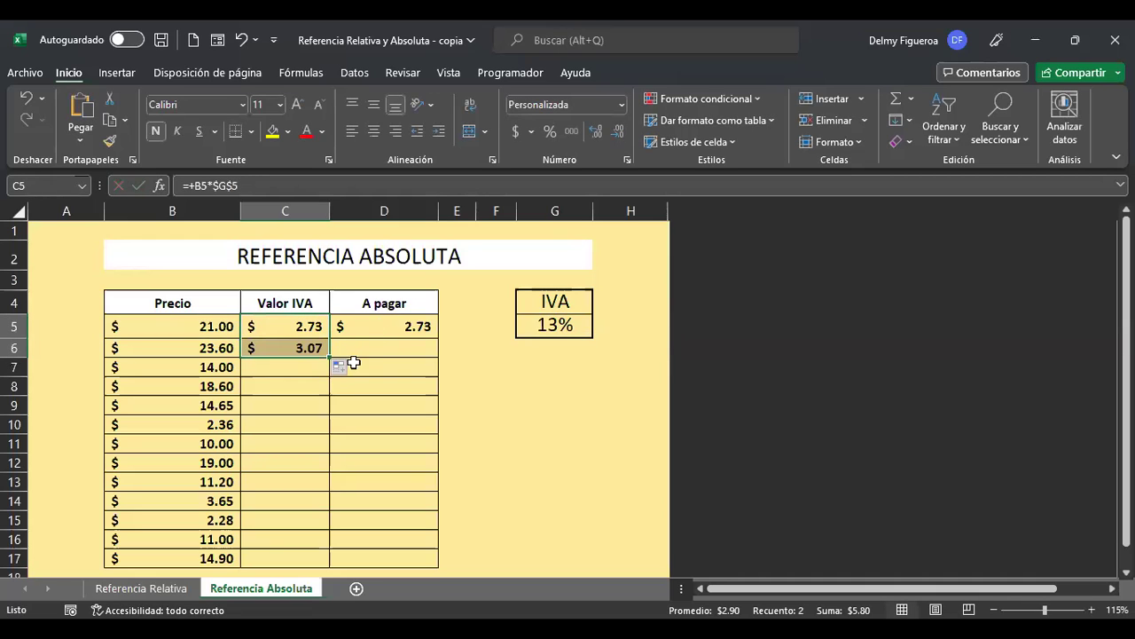
# Change the IVA reference in C5 to the row-locked G$5 and fill the formula down to C7
pyautogui.click(317, 329)
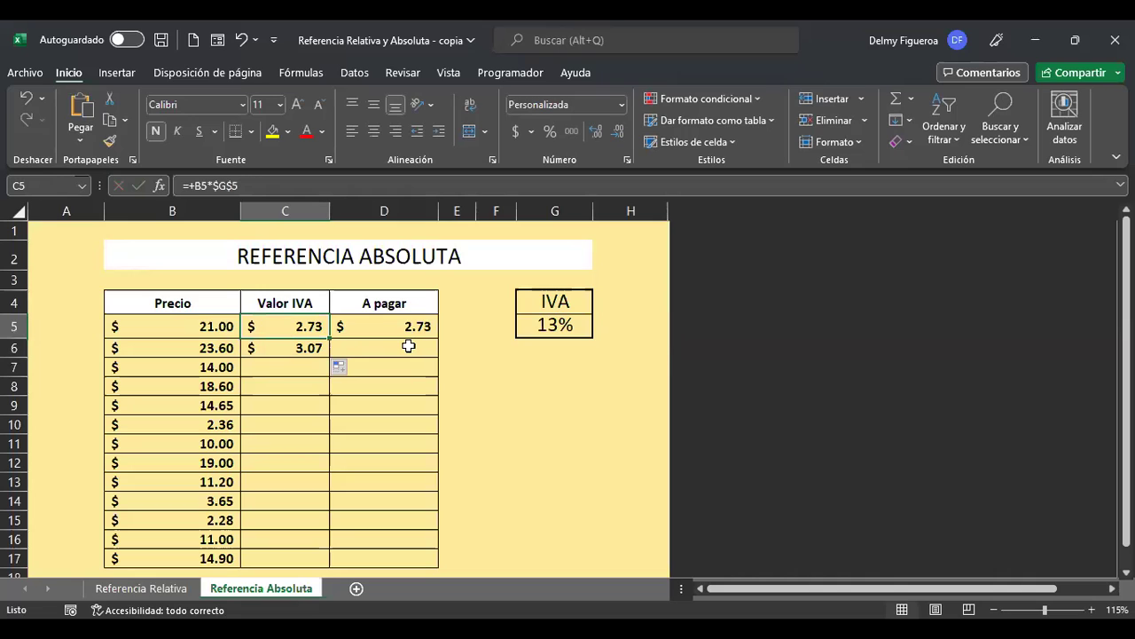
pyautogui.press('F2')
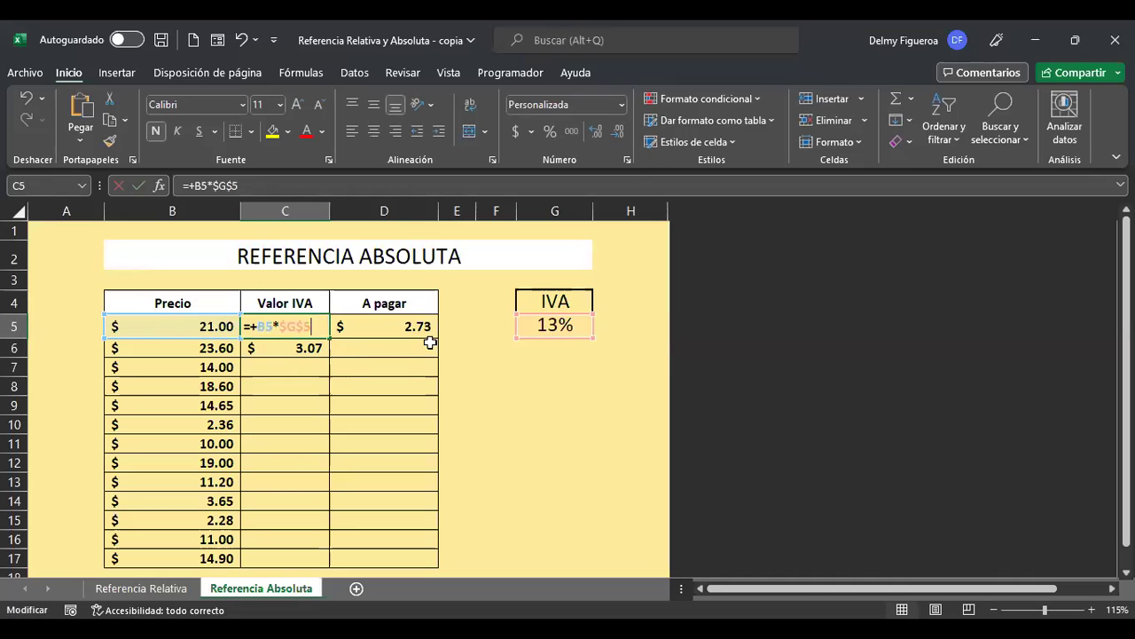
pyautogui.press('F4')
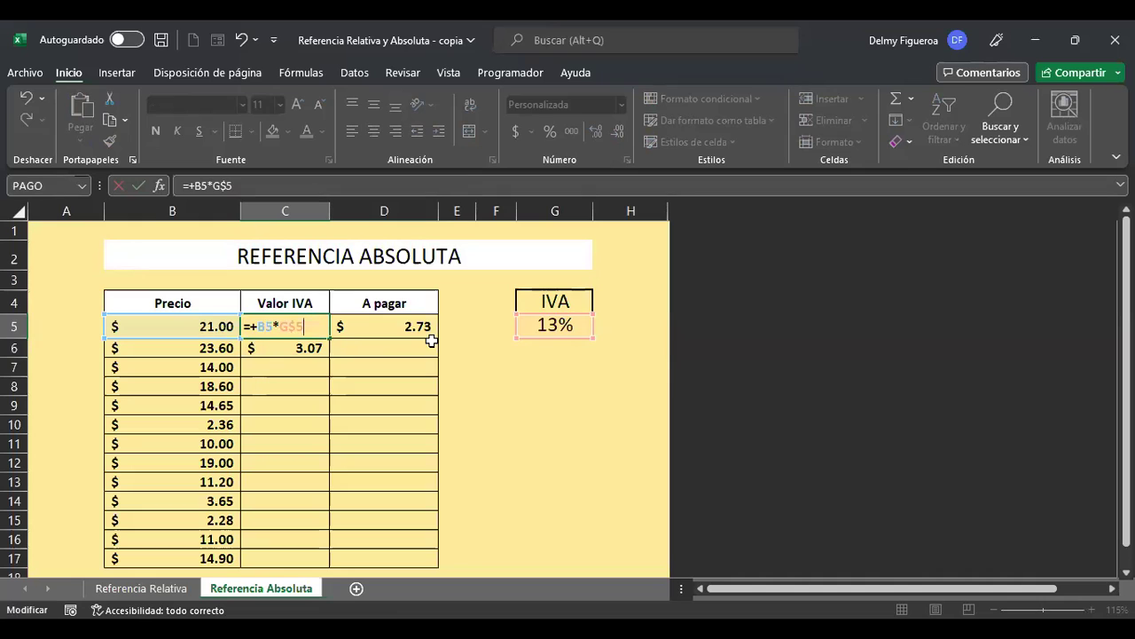
pyautogui.press('Return')
pyautogui.click(306, 328)
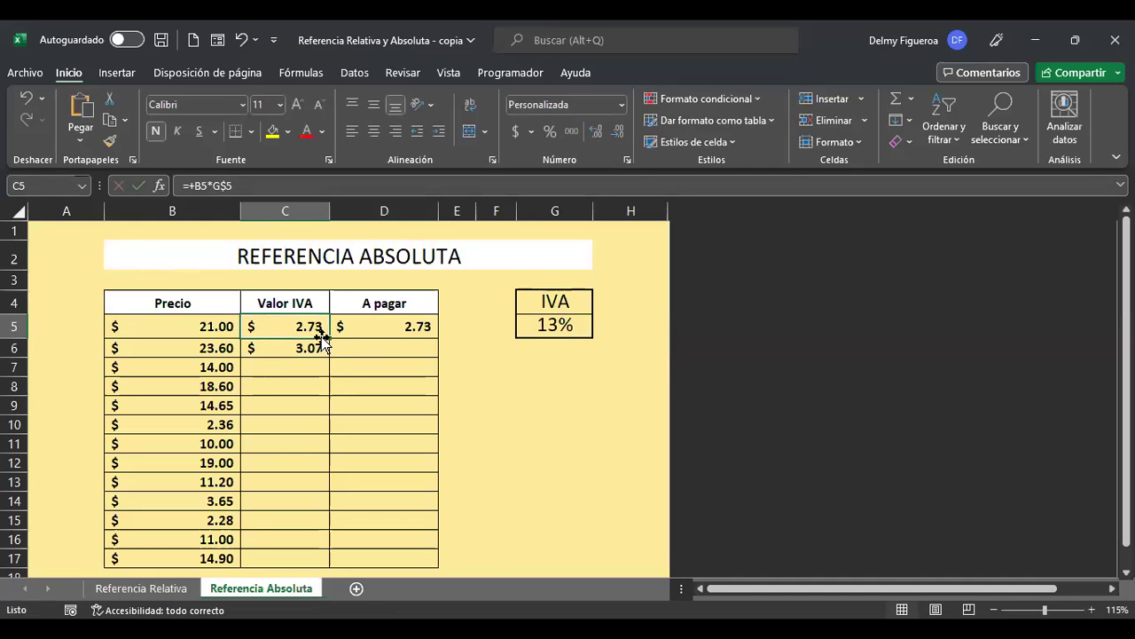
pyautogui.moveTo(329, 342); pyautogui.dragTo(329, 376)
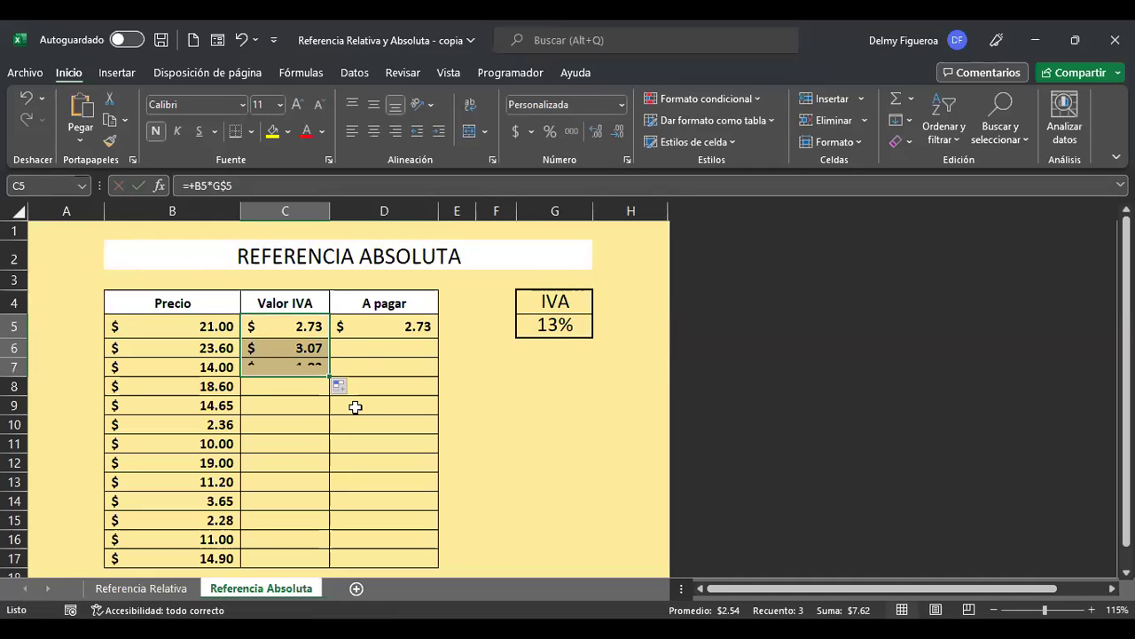
# Examine the cell references in the copied Valor IVA formulas in C6 and C7
pyautogui.click(302, 351)
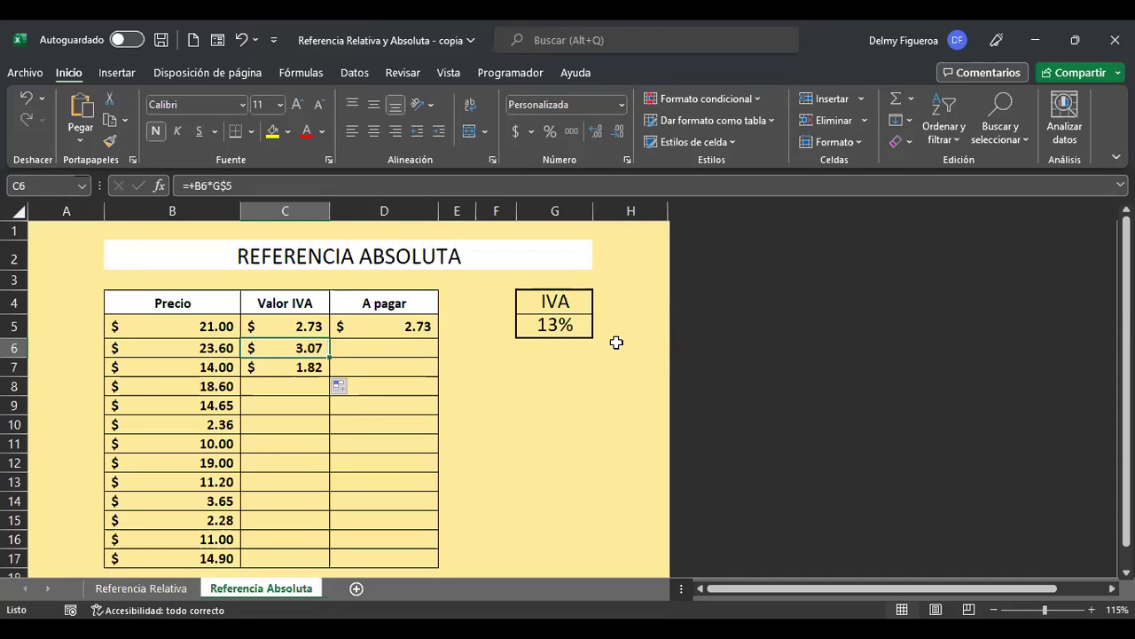
pyautogui.press('F2')
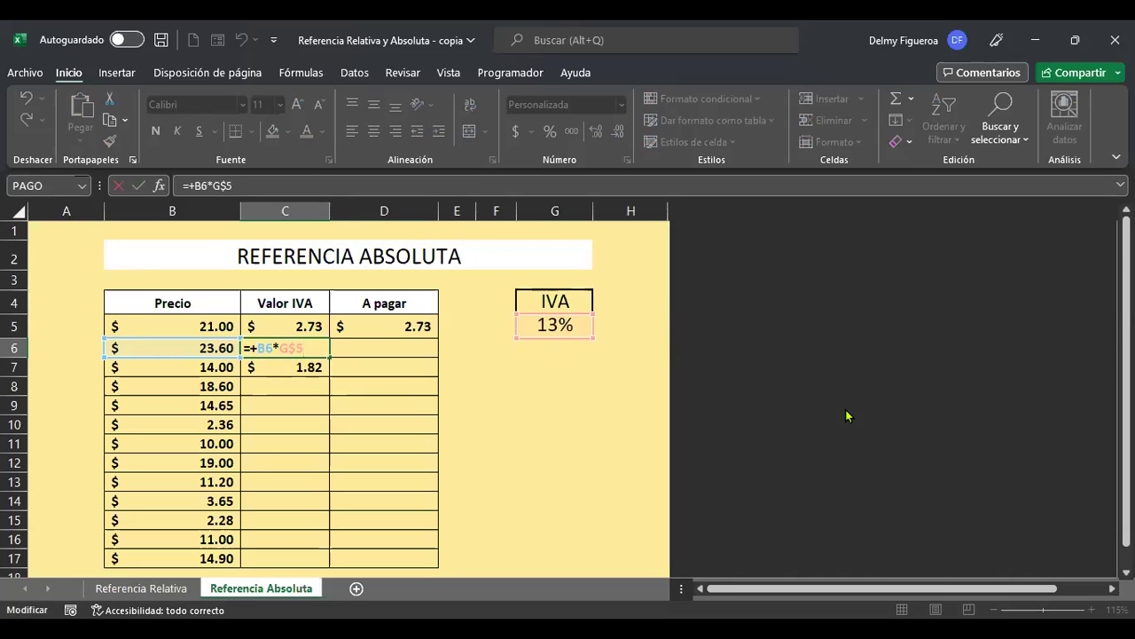
pyautogui.press('Return')
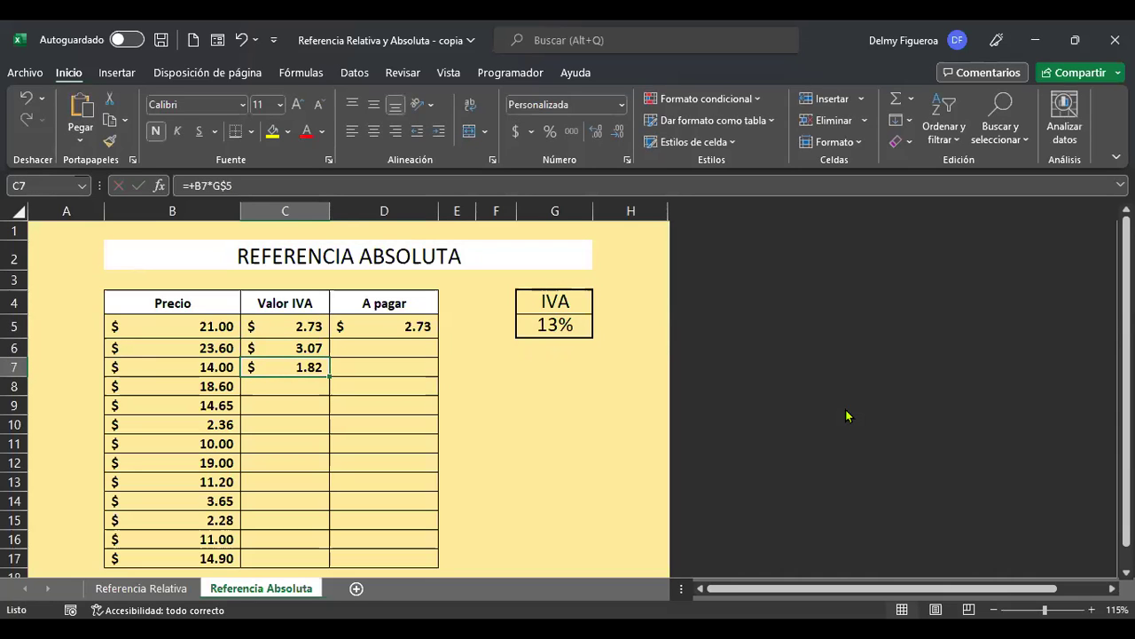
pyautogui.press('F2')
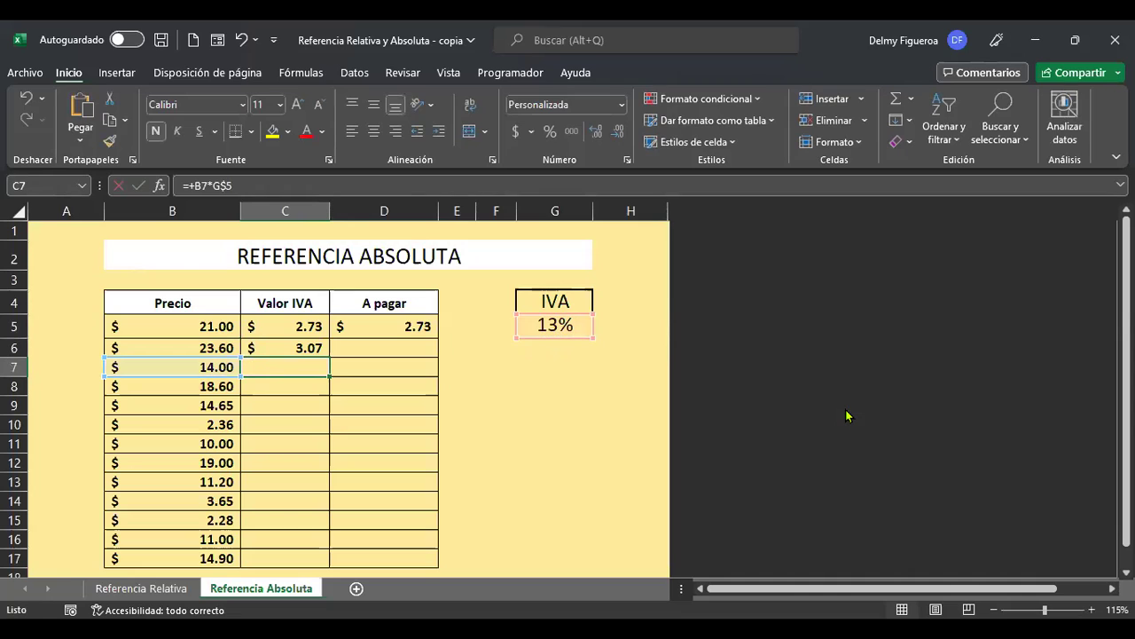
pyautogui.press('Return')
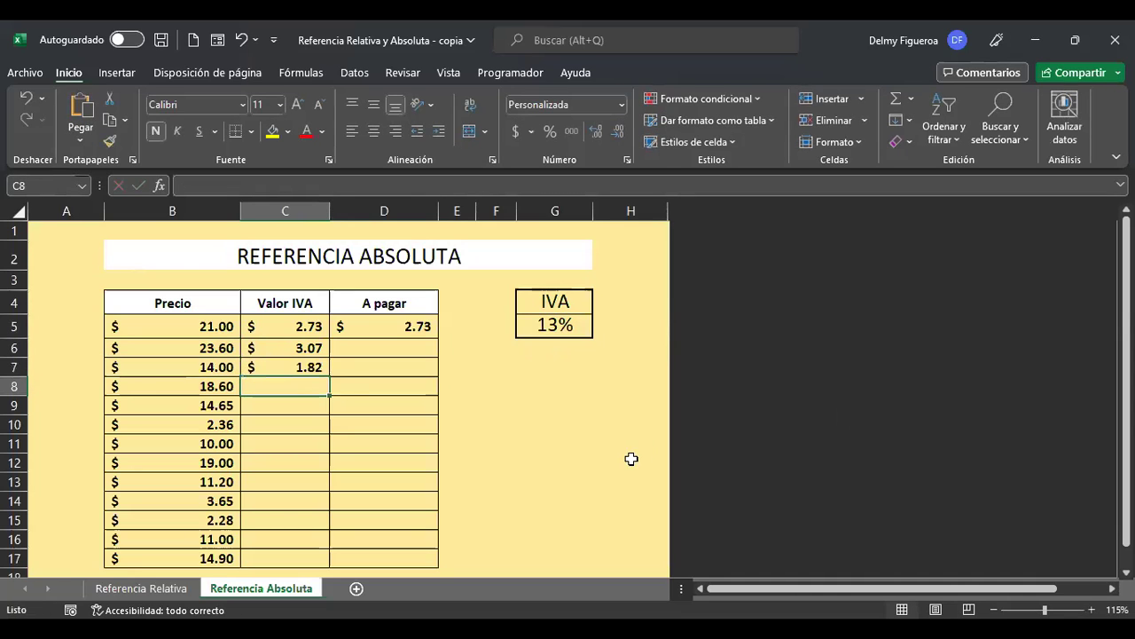
# Fill the Valor IVA formula from C7 down to C17 and look over the completed column
pyautogui.click(314, 365)
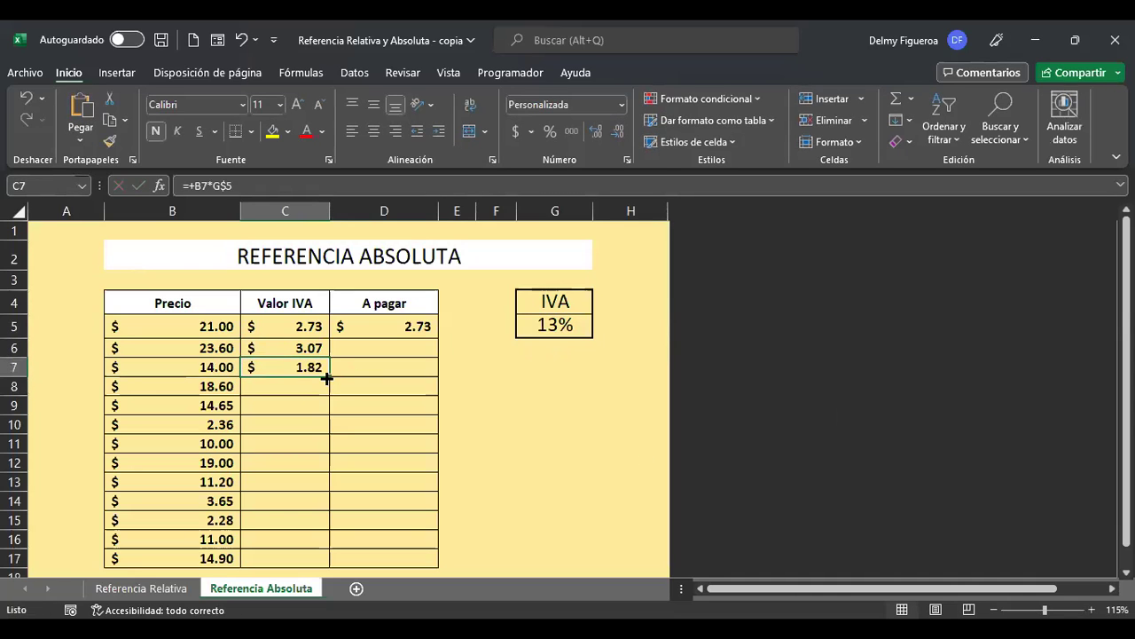
pyautogui.moveTo(329, 376); pyautogui.dragTo(332, 555)
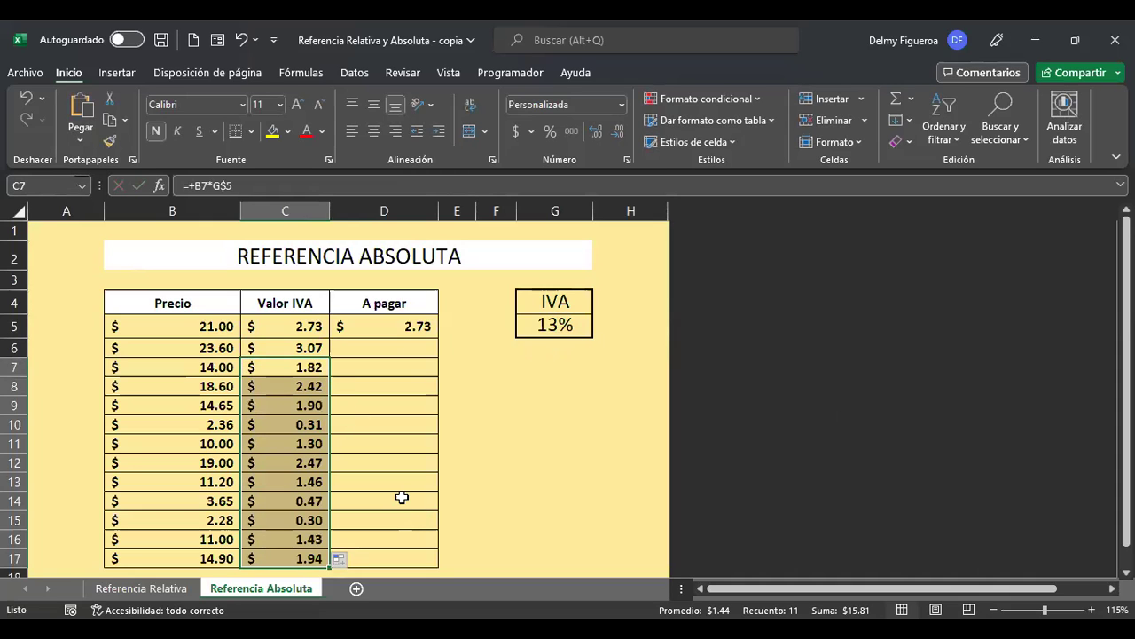
pyautogui.scroll(-2, 405, 500)
pyautogui.scroll(2, 400, 496)
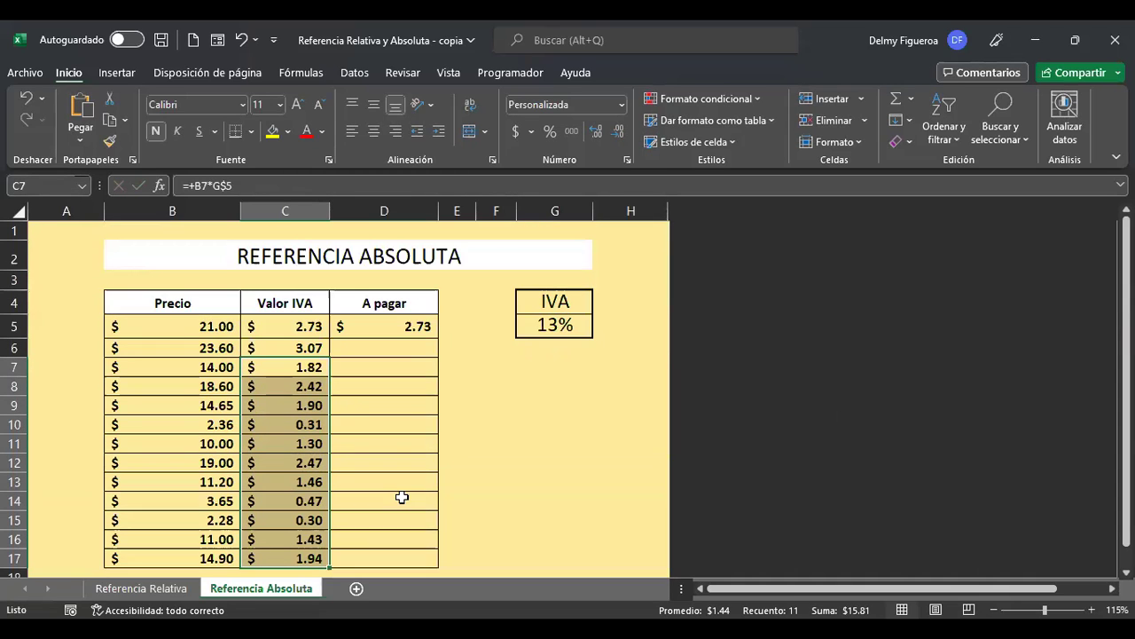
# Check the price in B5 and examine the existing A pagar formula in D5 without changing it
pyautogui.click(192, 325)
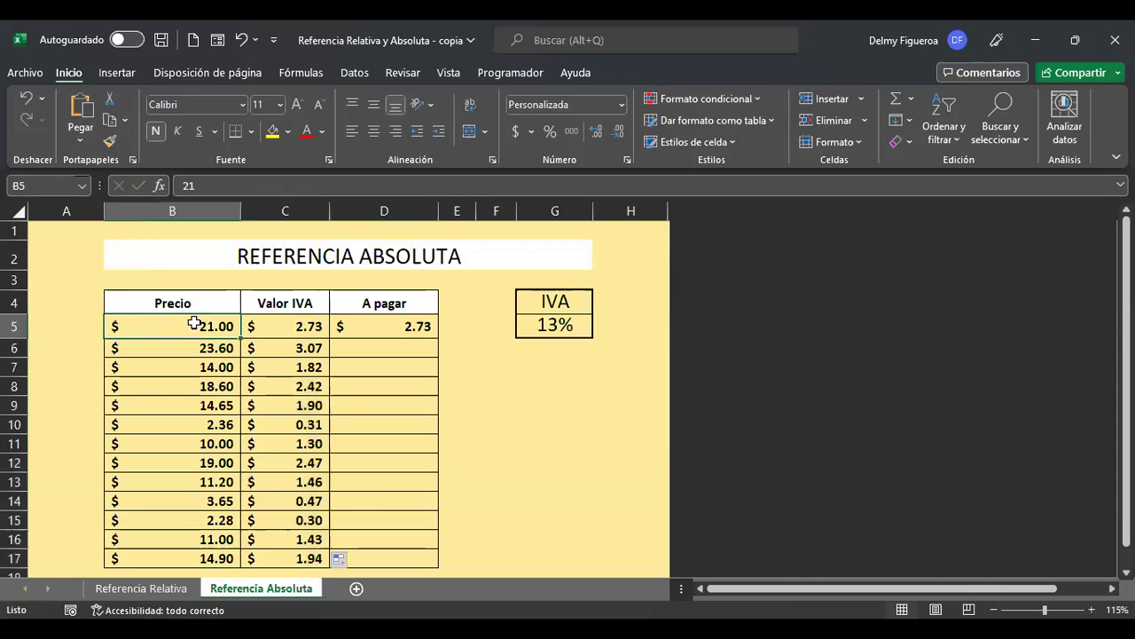
pyautogui.click(383, 325)
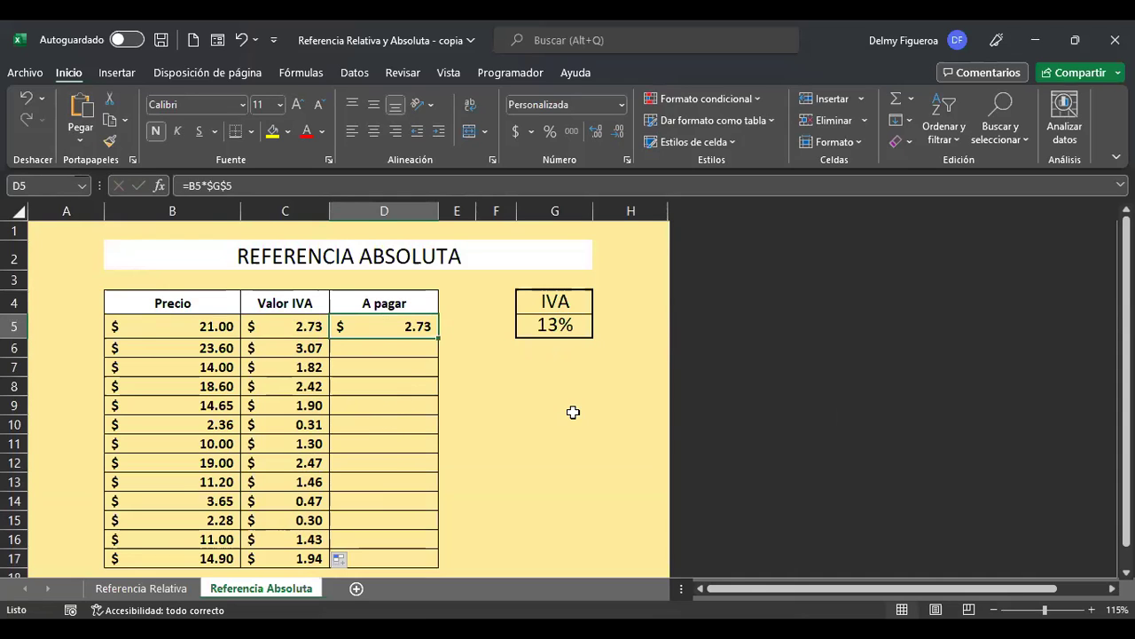
pyautogui.press('F2')
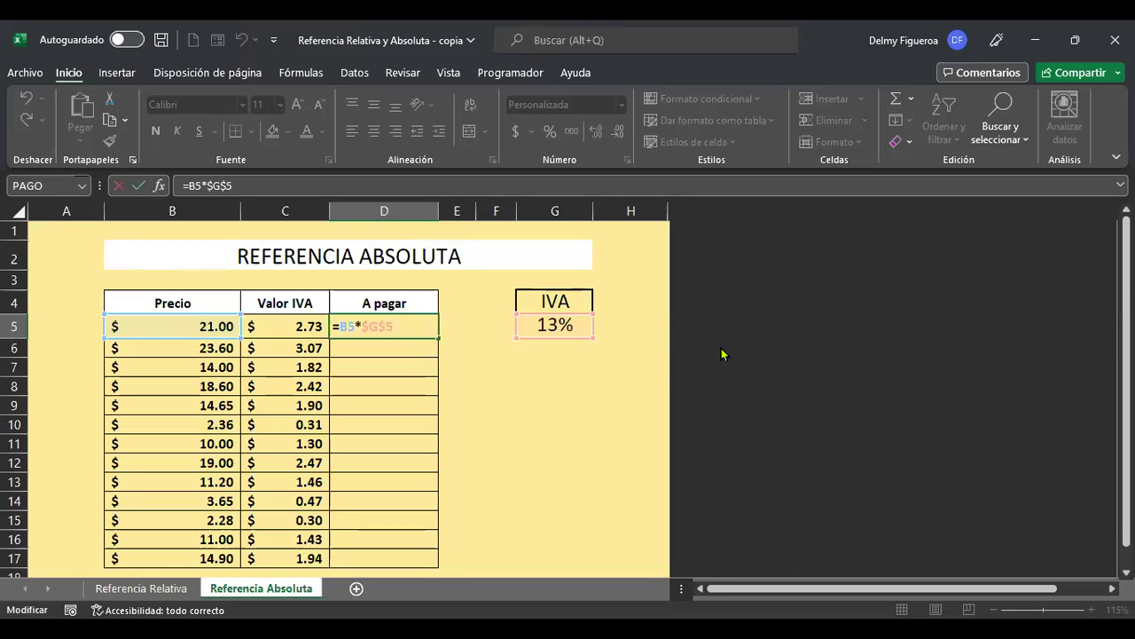
pyautogui.press('Return')
pyautogui.press('Up')
pyautogui.press('F2')
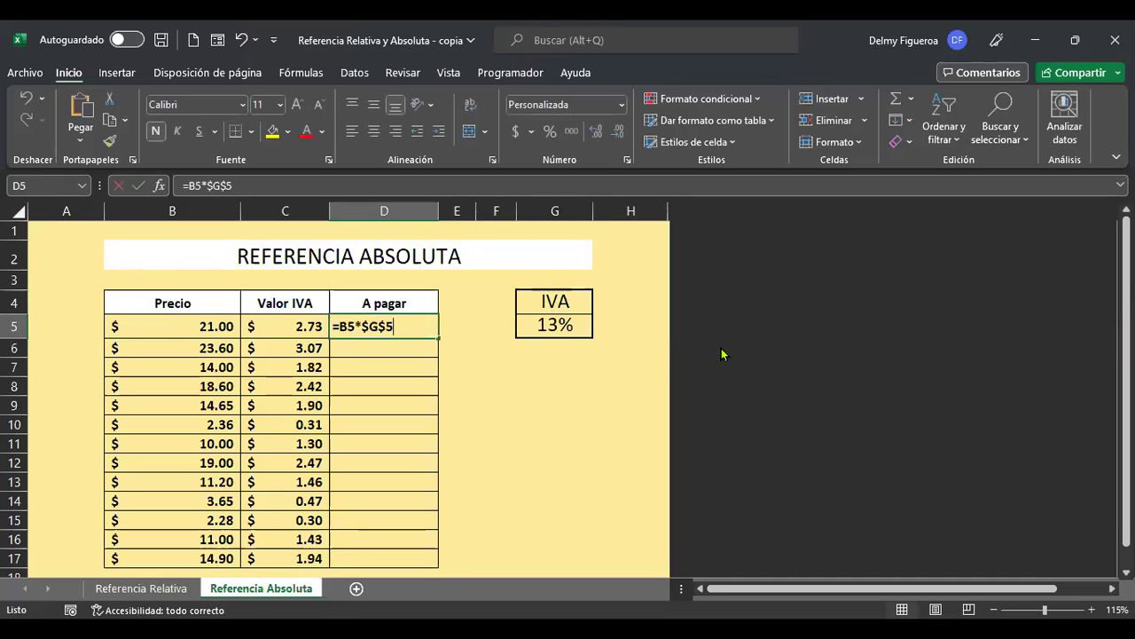
pyautogui.press('Escape')
# Replace the A pagar formula in D5 with +C5+B5, adding the Valor IVA and the Precio
pyautogui.write('+')
pyautogui.press('Left')
pyautogui.write('+')
pyautogui.press('Left')
pyautogui.press('Left')
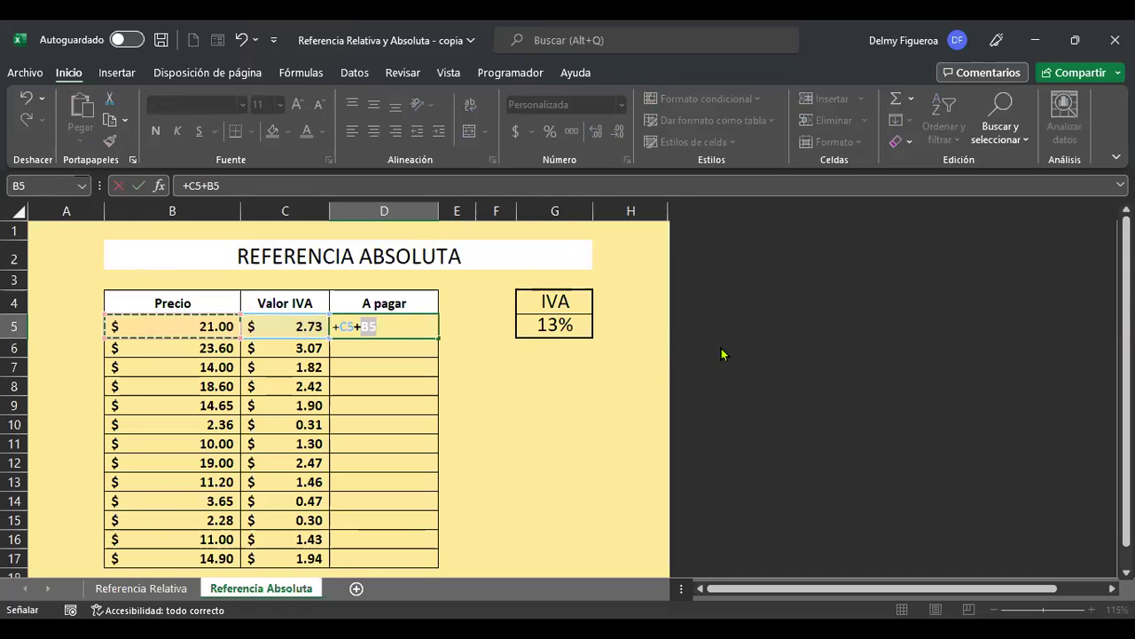
pyautogui.press('Return')
pyautogui.press('Up')
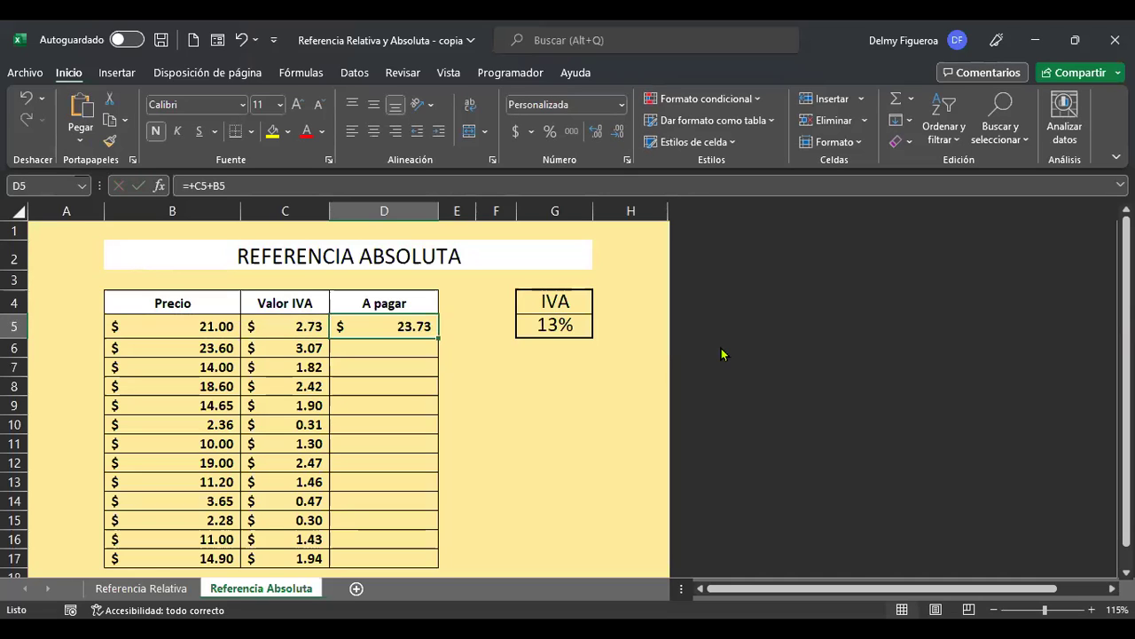
# Check the references in the D5 formula, fill it down the A pagar column to D17, and look over the amounts
pyautogui.press('F2')
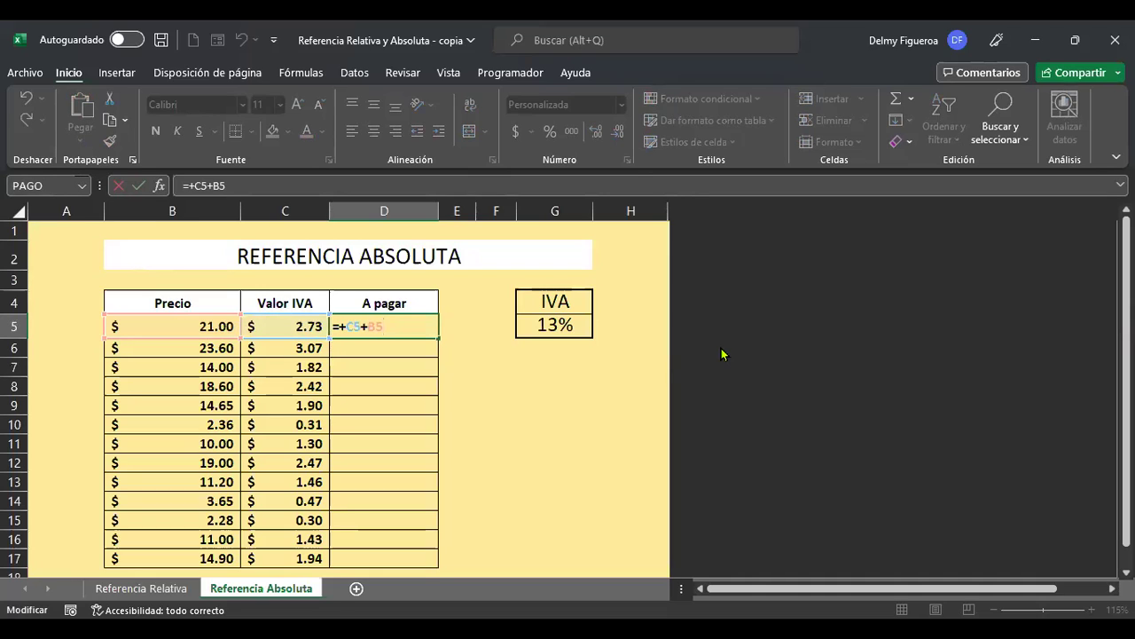
pyautogui.press('Return')
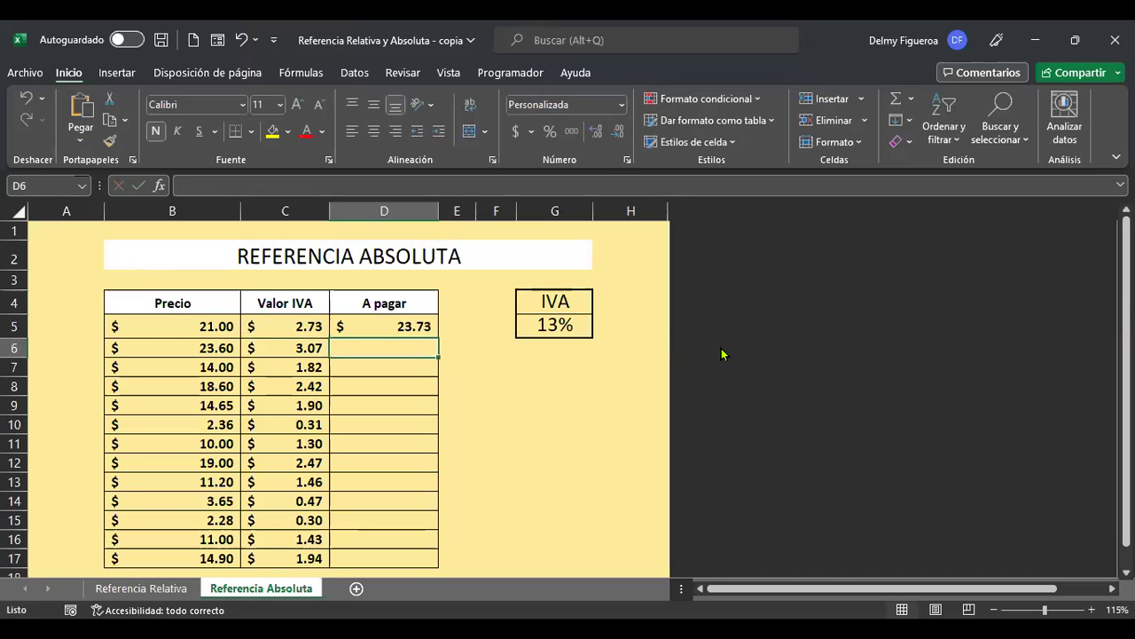
pyautogui.click(422, 327)
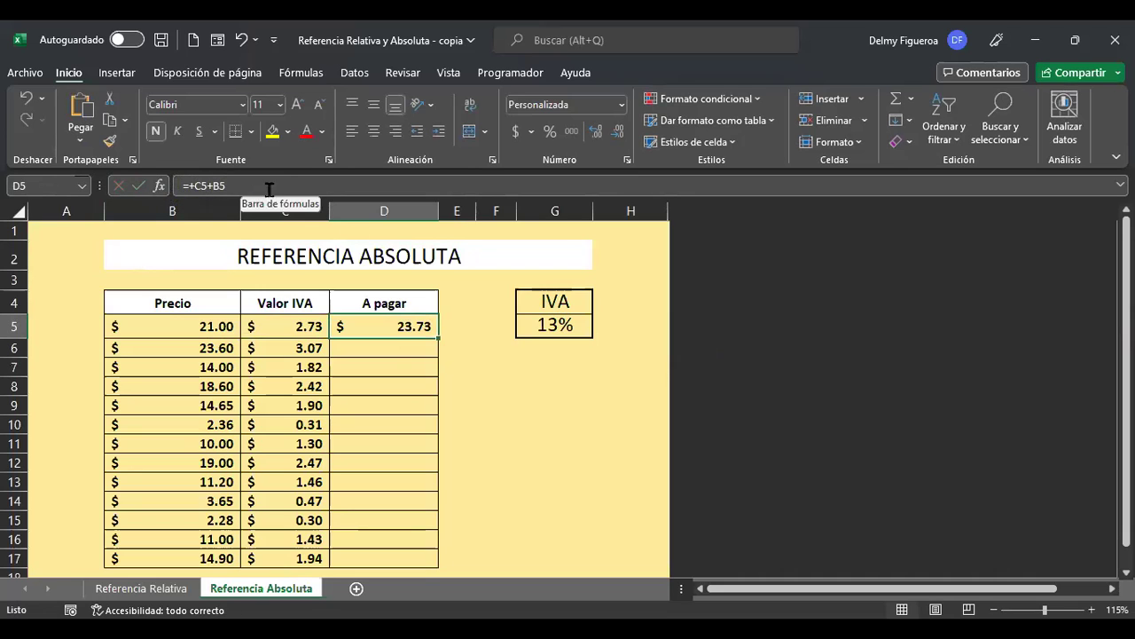
pyautogui.doubleClick(439, 338)
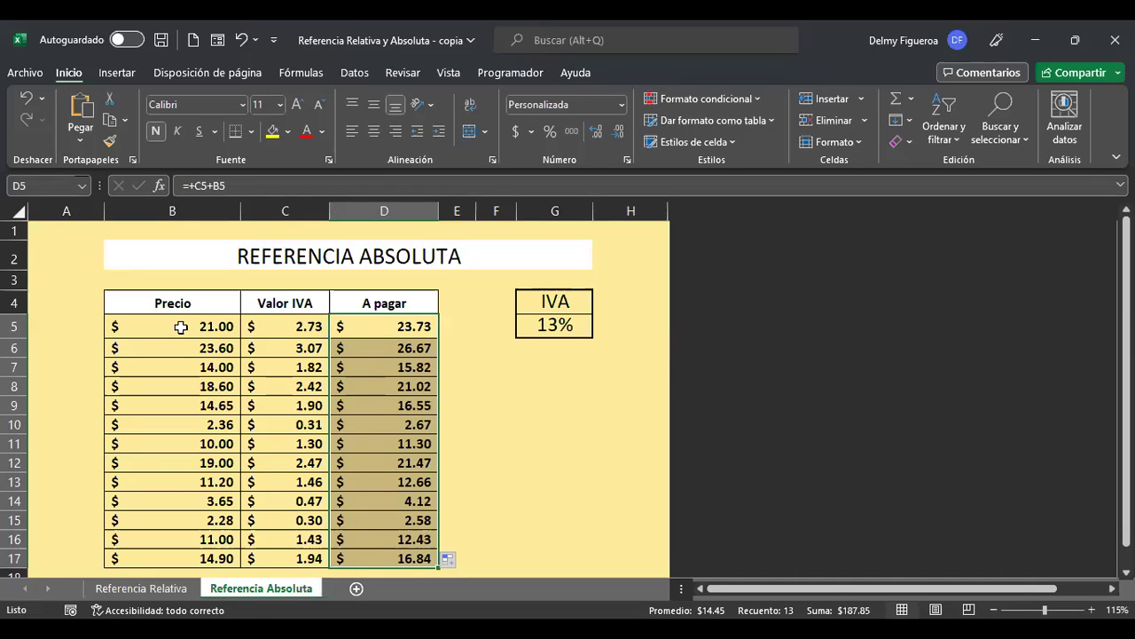
pyautogui.click(410, 327)
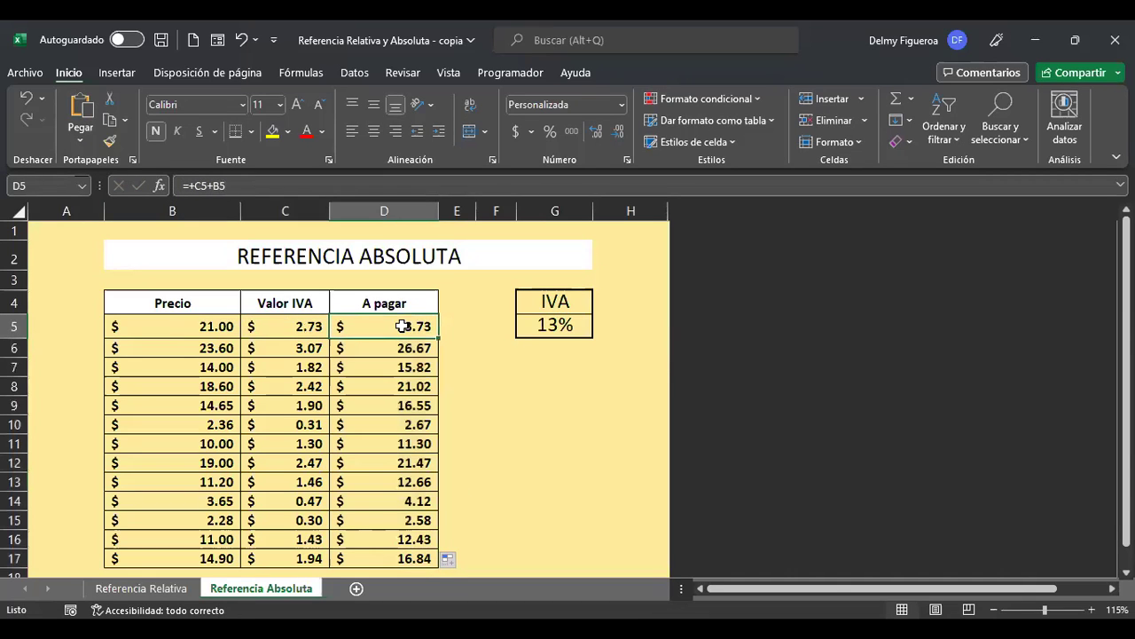
pyautogui.scroll(-2, 431, 415)
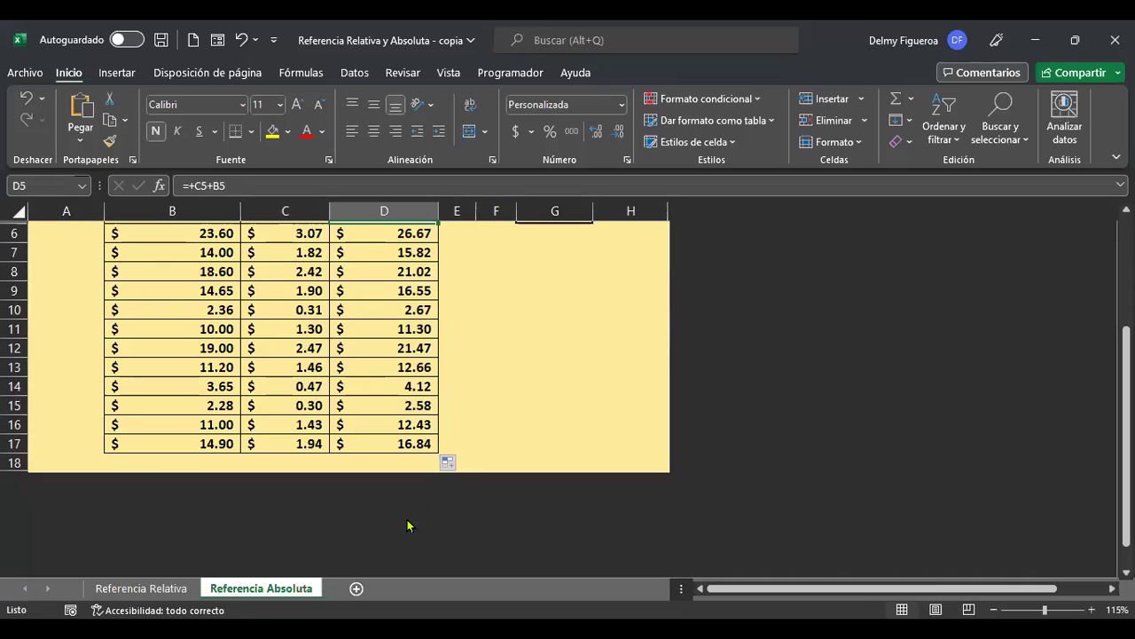
pyautogui.scroll(2, 390, 495)
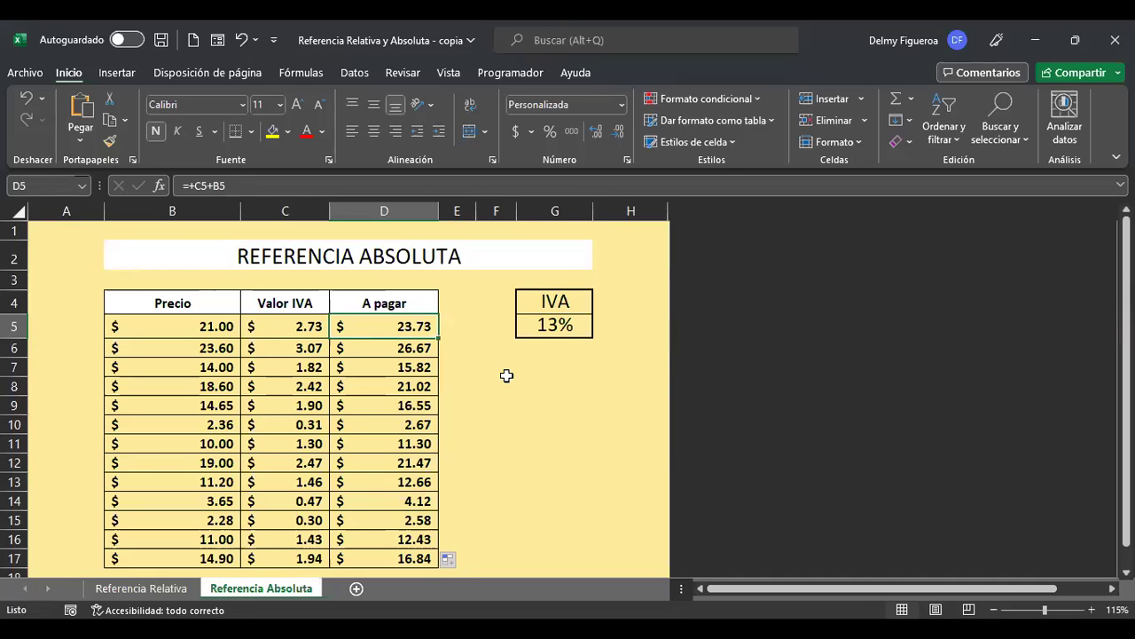
pyautogui.click(511, 365)
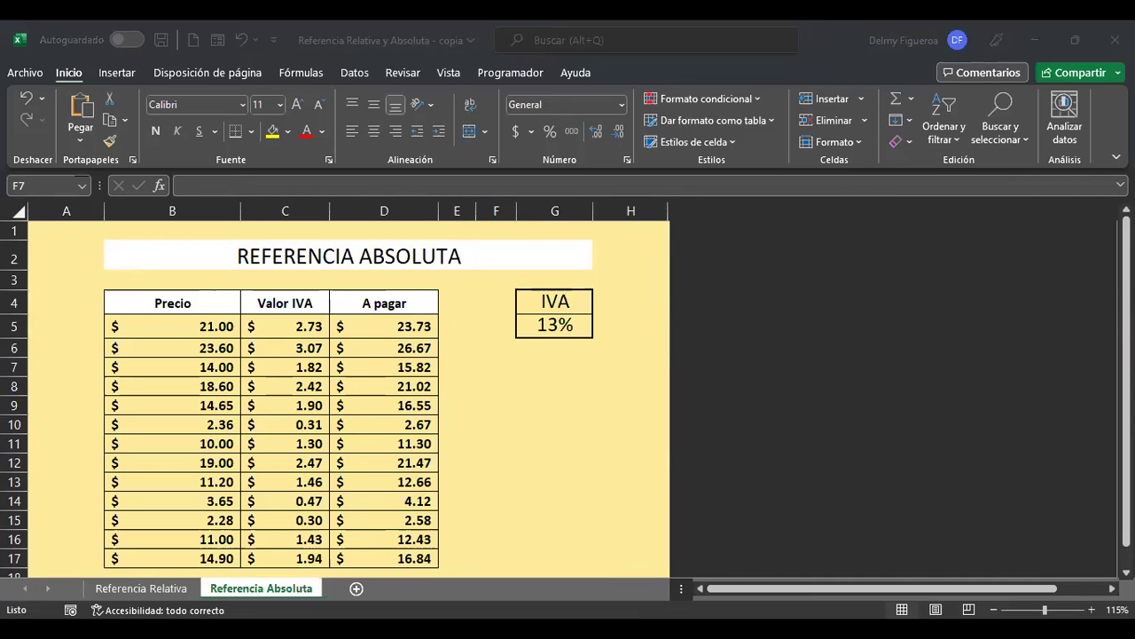
# Add a new worksheet after Referencia Absoluta and enter the title TABLA DE NÚMEROS in A1
pyautogui.hotkey('alt', 'Tab')
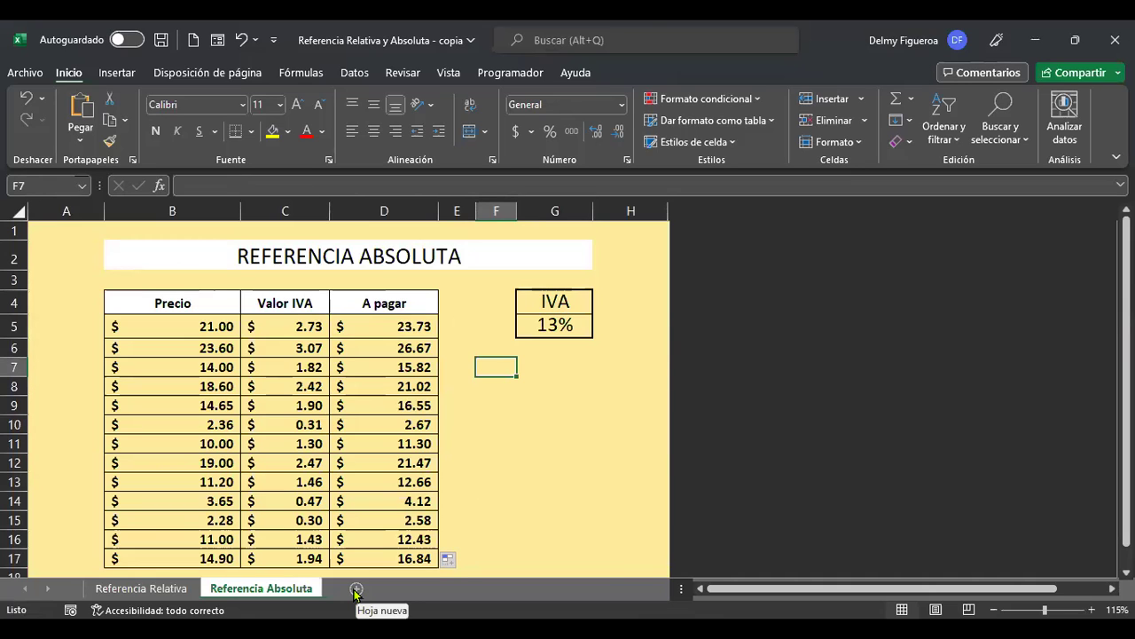
pyautogui.click(356, 590)
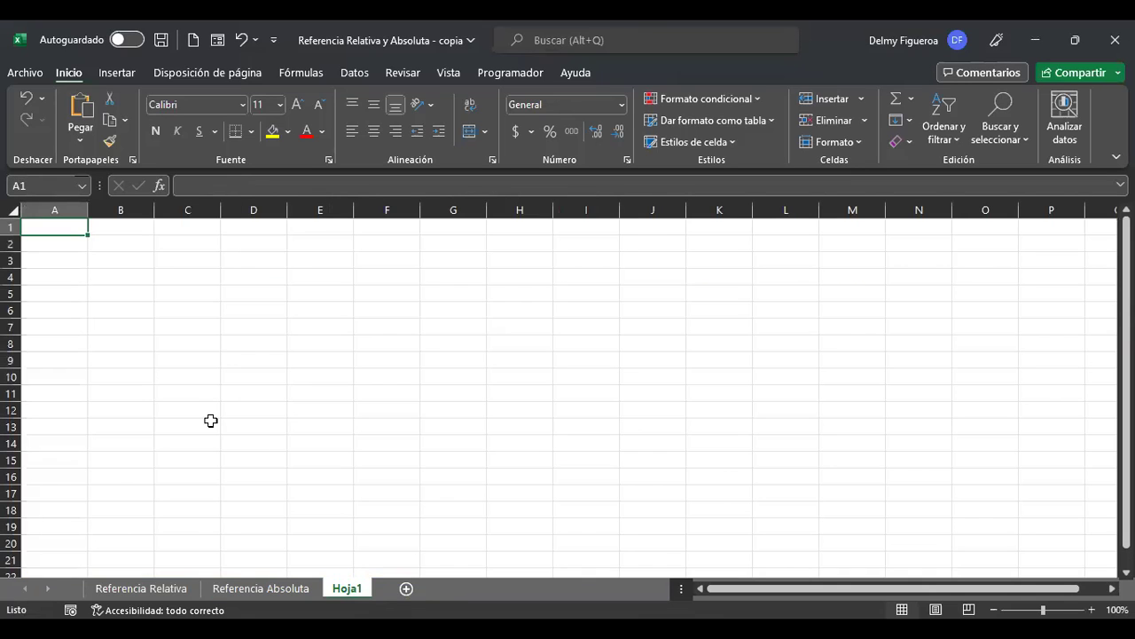
pyautogui.click(12, 211)
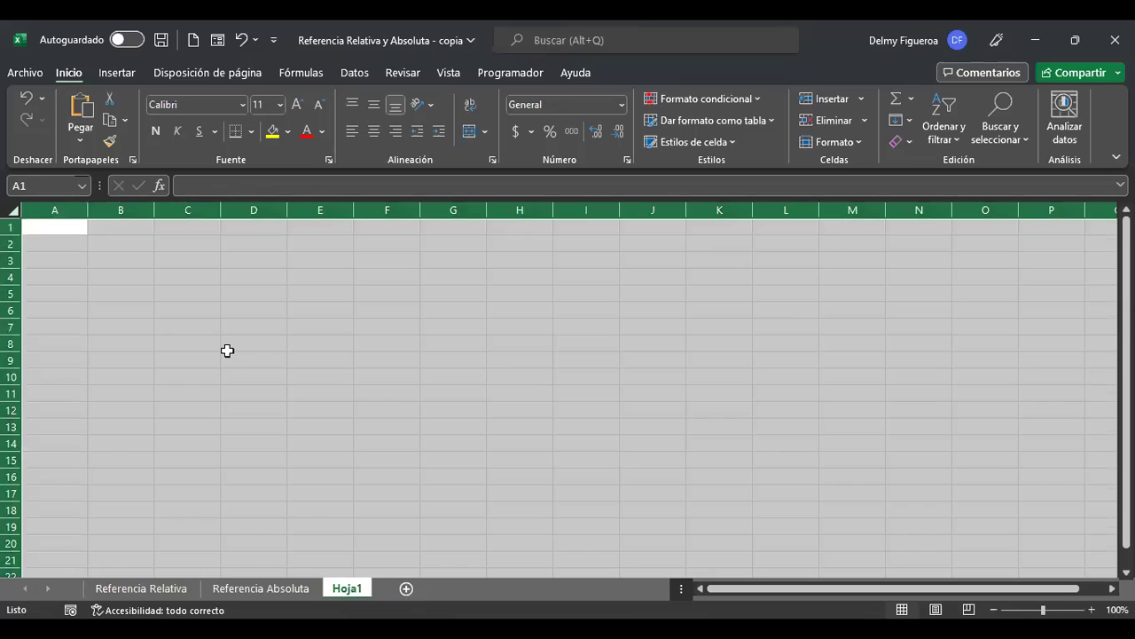
pyautogui.keyDown('ctrl'); pyautogui.scroll(4, 111, 241); pyautogui.keyUp('ctrl')
pyautogui.click(112, 240)
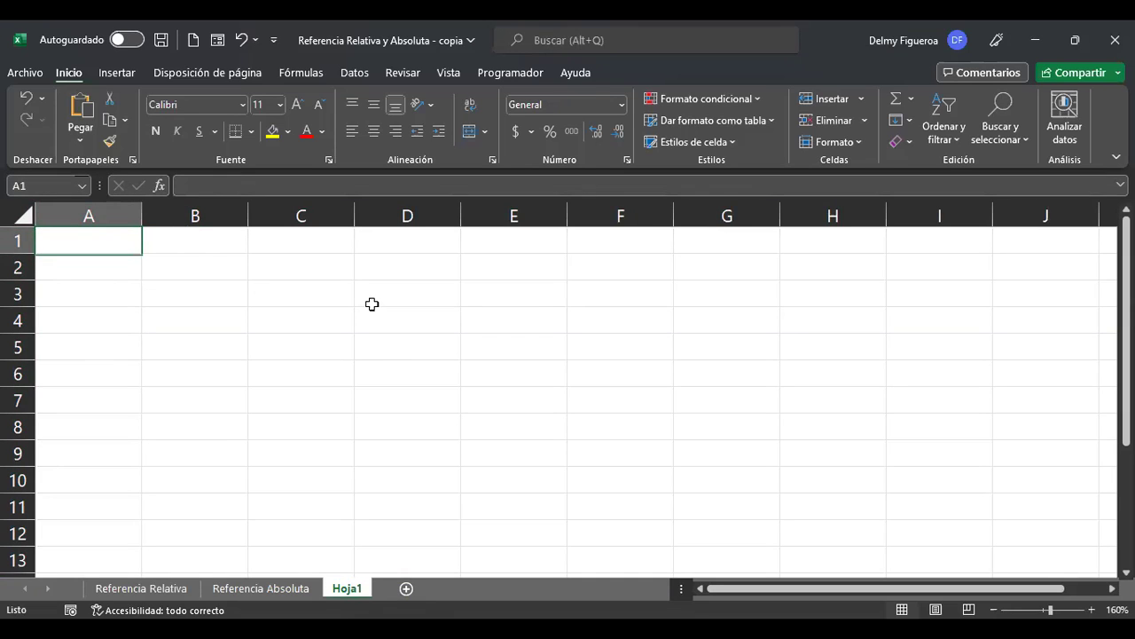
pyautogui.write('TABLA')
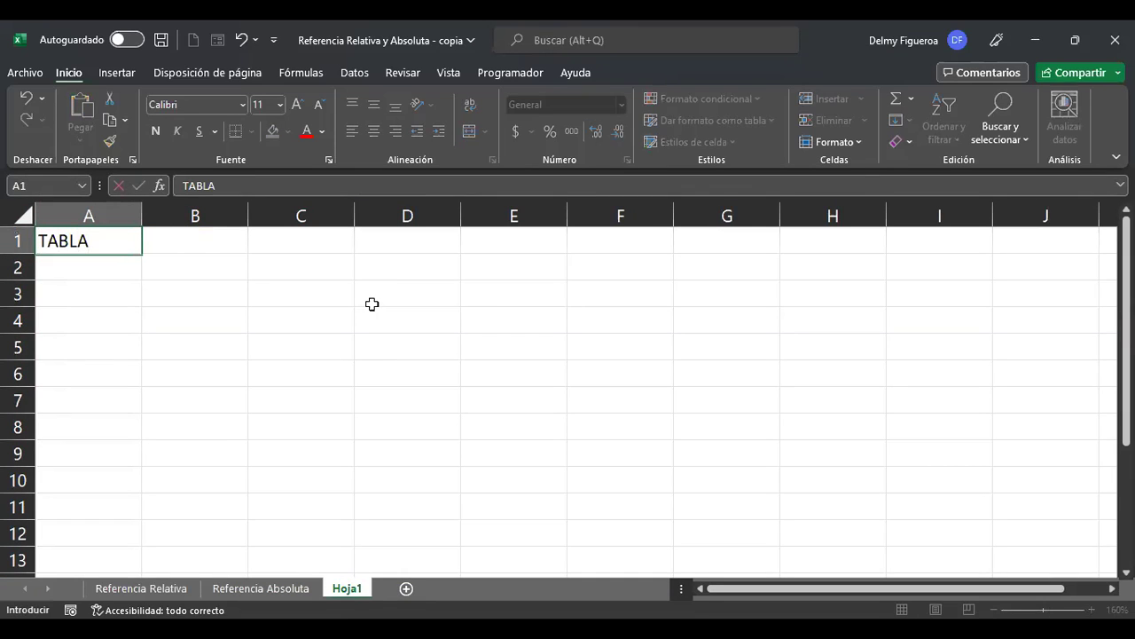
pyautogui.write(' DE NÚMEROS')
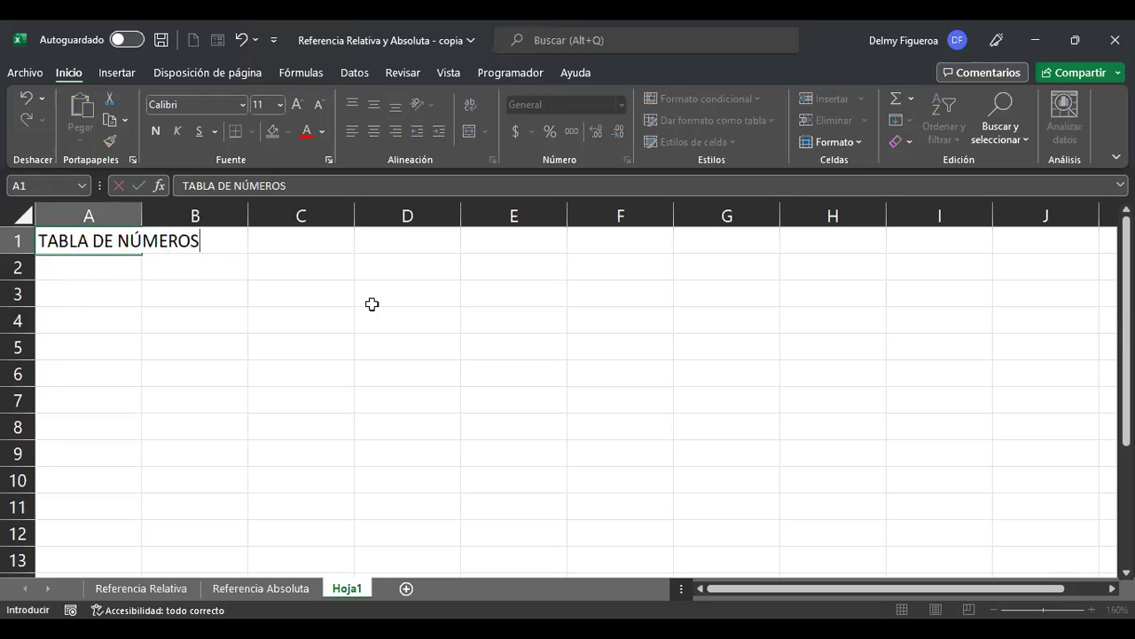
pyautogui.press('Return')
pyautogui.press('Return')
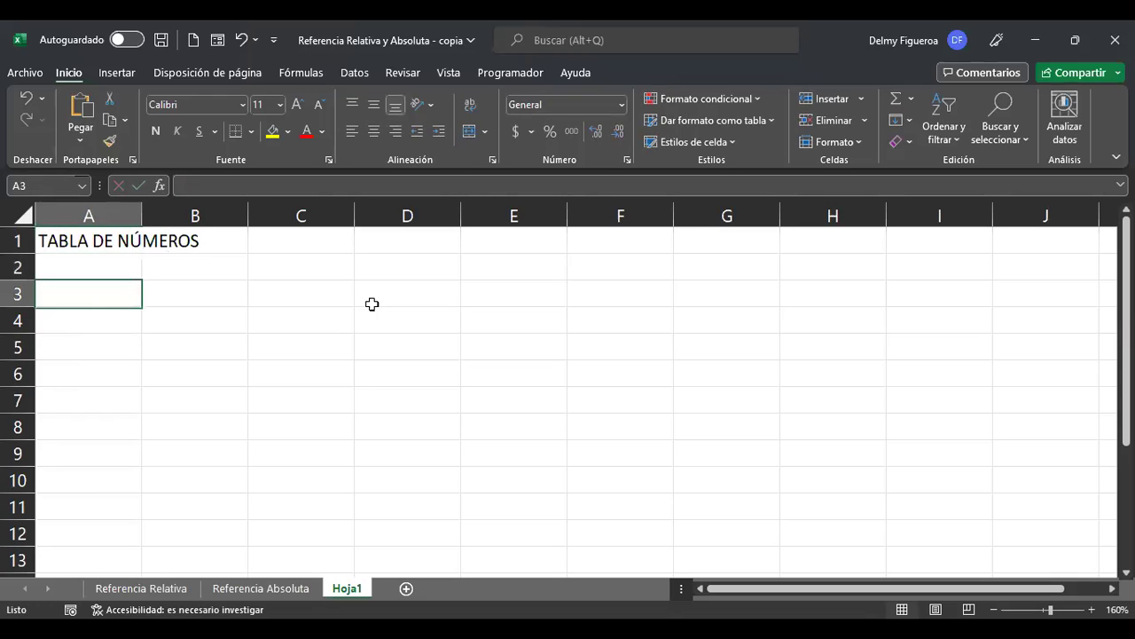
# Enter 1 in A3 and 2 in A4, and extend the series down to 10 in A12
pyautogui.write('1')
pyautogui.press('Return')
pyautogui.write('2')
pyautogui.press('Return')
pyautogui.press('Up')
pyautogui.press('Up')
pyautogui.hotkey('shift', 'Down')
pyautogui.moveTo(140, 334); pyautogui.dragTo(142, 543)
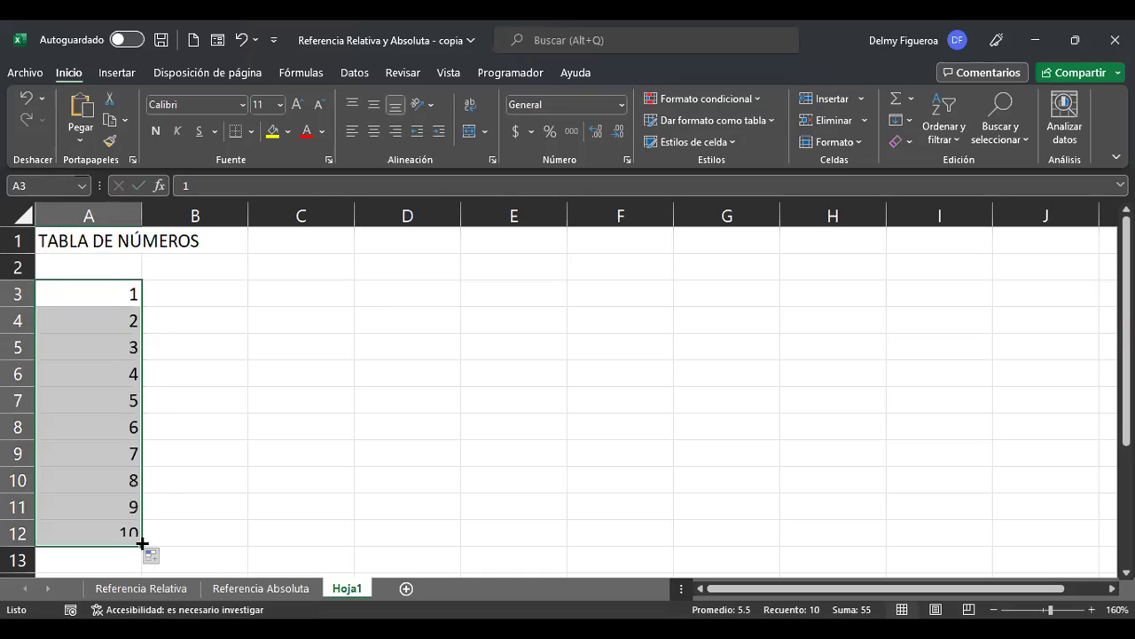
# Narrow columns B through J to the same smaller width
pyautogui.click(200, 269)
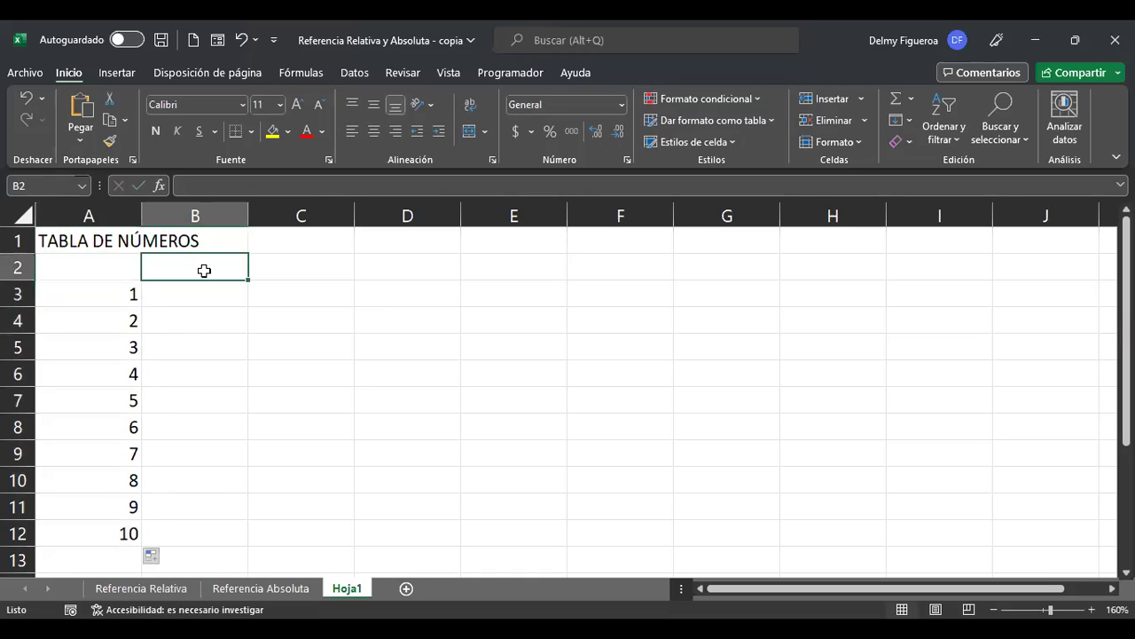
pyautogui.click(228, 215)
pyautogui.moveTo(1033, 235); pyautogui.dragTo(963, 222)
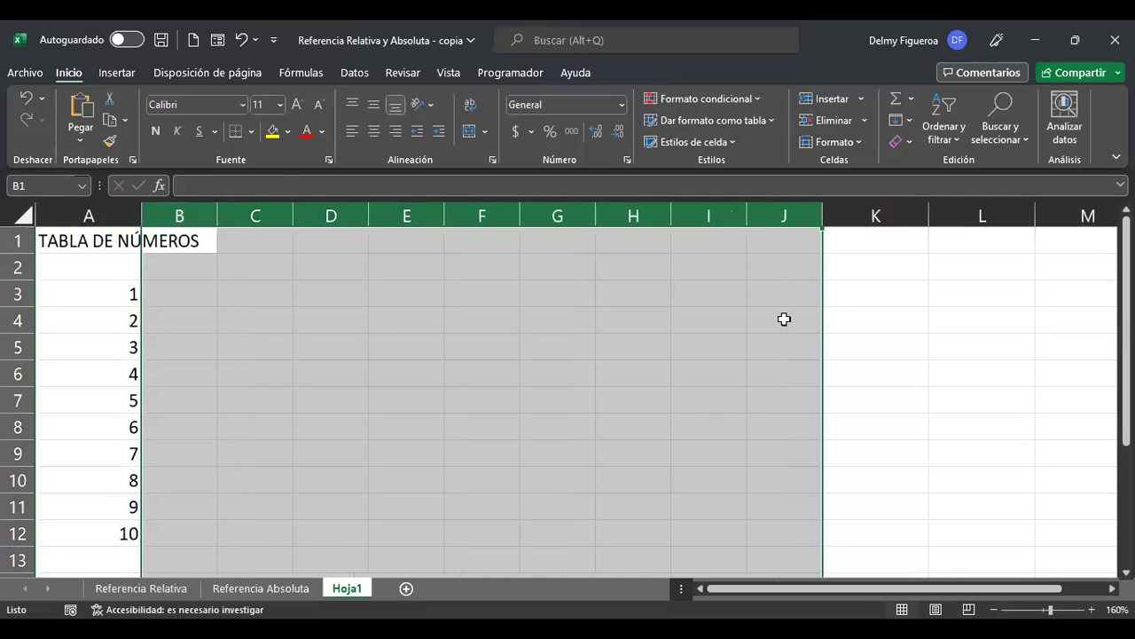
pyautogui.hotkey('ctrl', 'Home')
# Enter the numbers 1 to 10 across row 2, from B2 to K2
pyautogui.click(191, 263)
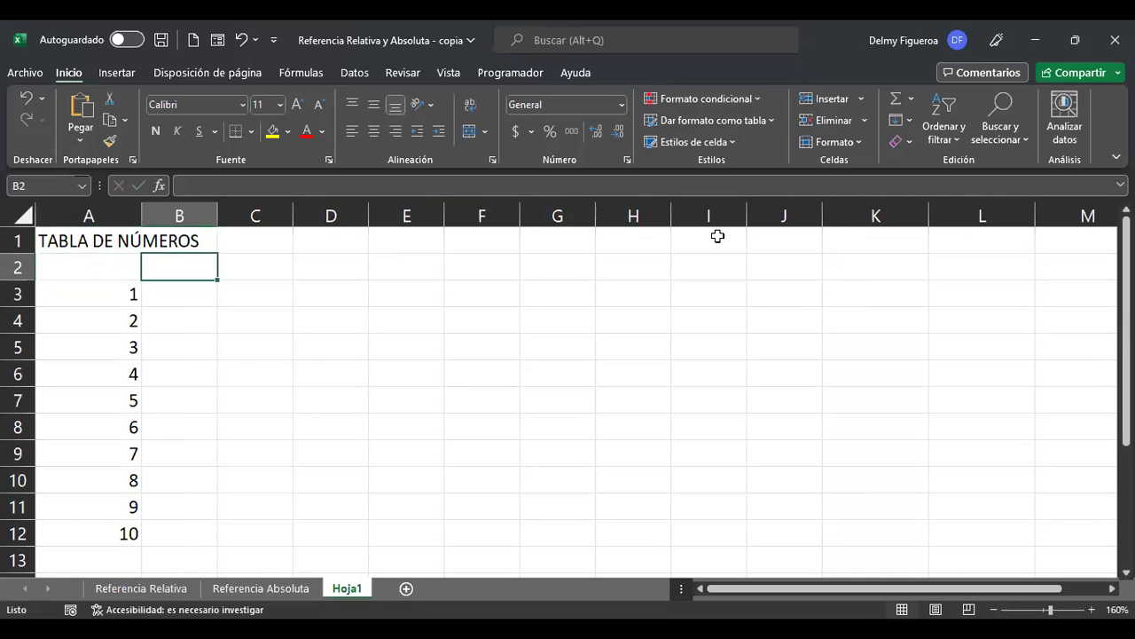
pyautogui.write('1')
pyautogui.press('Tab')
pyautogui.write('2')
pyautogui.press('Tab')
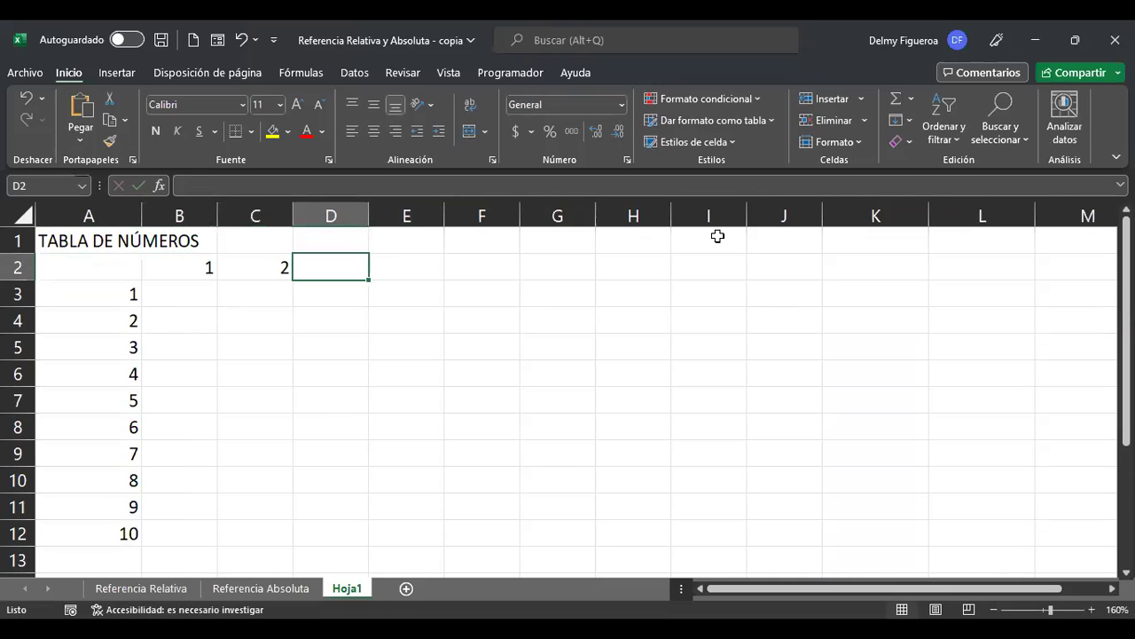
pyautogui.write('3')
pyautogui.press('Tab')
pyautogui.write('4')
pyautogui.press('Tab')
pyautogui.write('5')
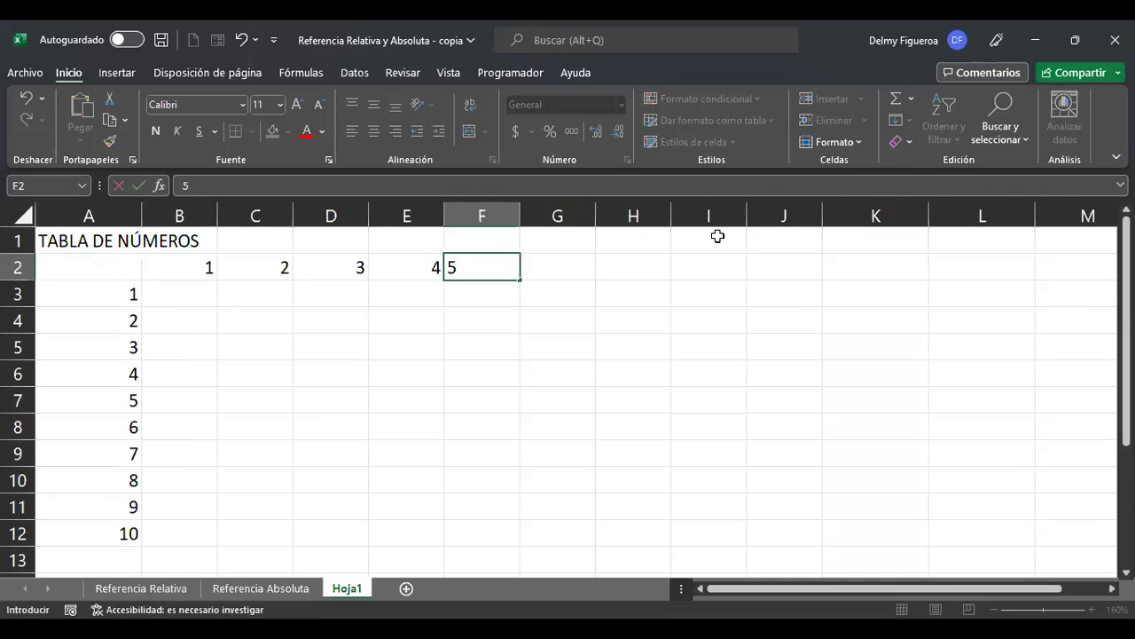
pyautogui.press('Tab')
pyautogui.write('6')
pyautogui.press('Tab')
pyautogui.write('7')
pyautogui.press('Tab')
pyautogui.write('8')
pyautogui.press('Tab')
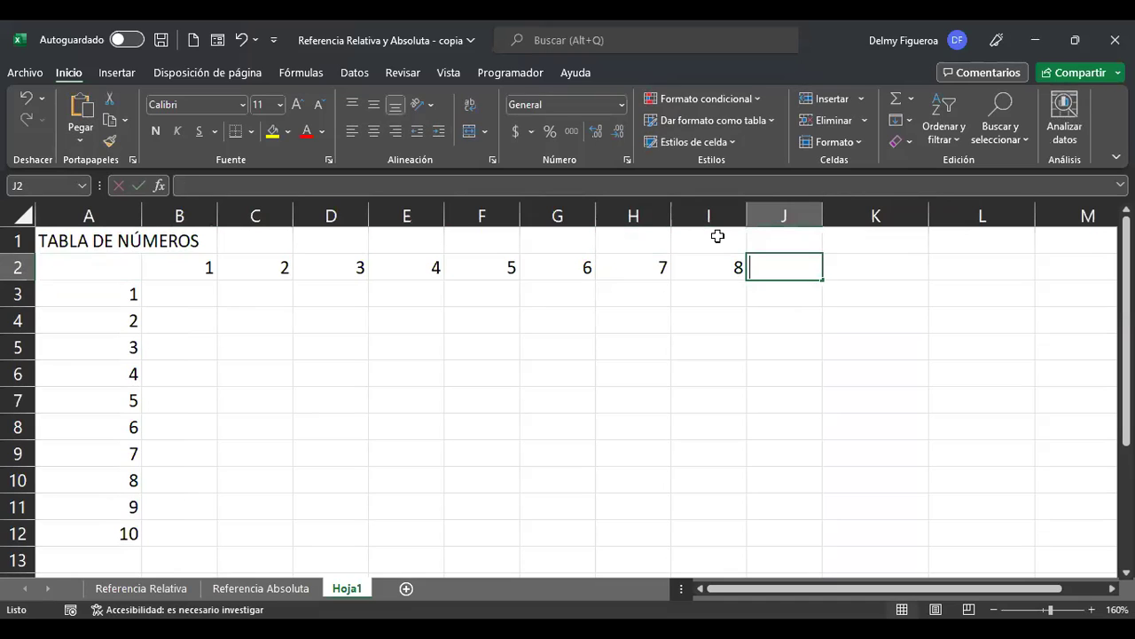
pyautogui.write('9')
pyautogui.press('Tab')
pyautogui.write('10')
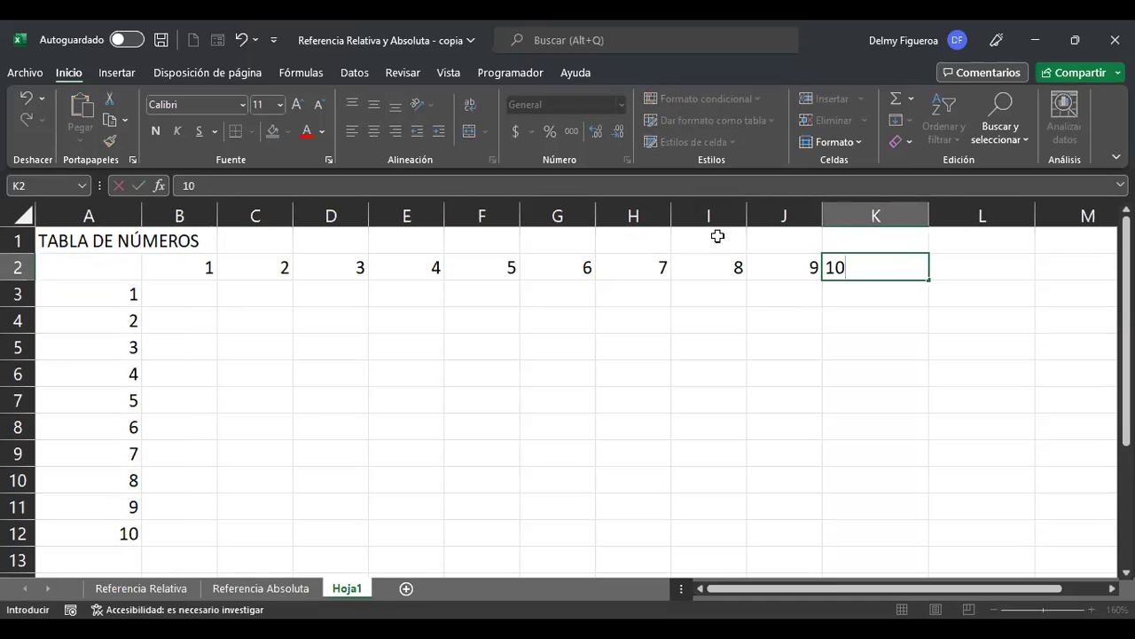
pyautogui.hotkey('shift', 'Tab')
# Give columns B through K one uniform, narrower width so the whole number row fits compactly
pyautogui.click(193, 216)
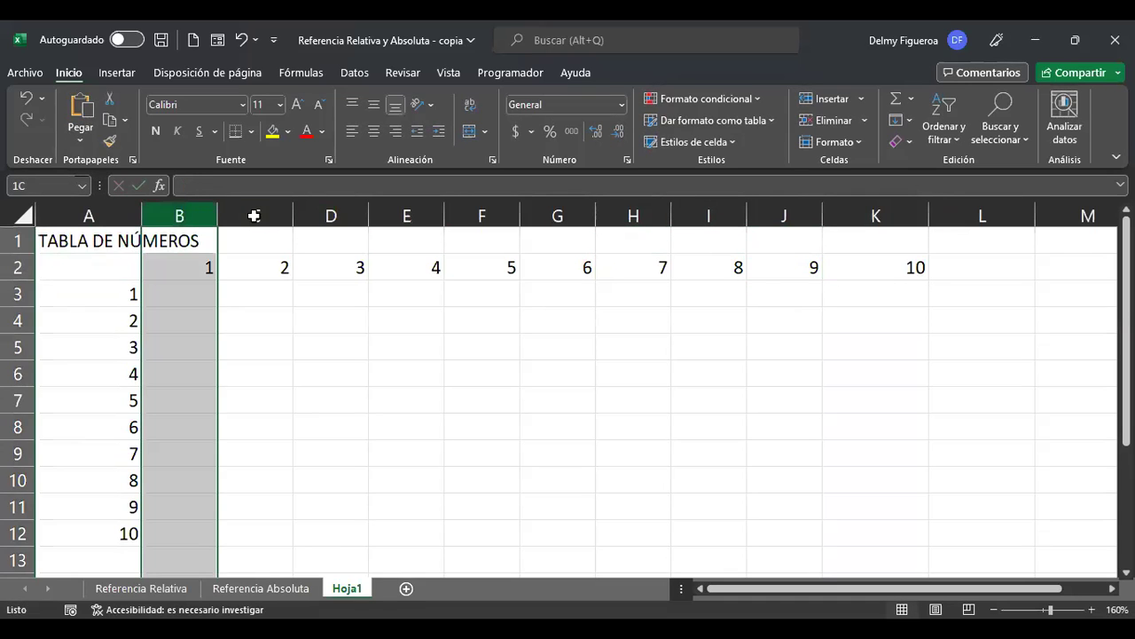
pyautogui.keyDown('shift'); pyautogui.click(861, 216); pyautogui.keyUp('shift')
pyautogui.moveTo(928, 216); pyautogui.dragTo(915, 225)
pyautogui.moveTo(604, 216)
pyautogui.mouseDown()
pyautogui.moveTo(593, 216)
pyautogui.moveTo(612, 215)
pyautogui.mouseUp()
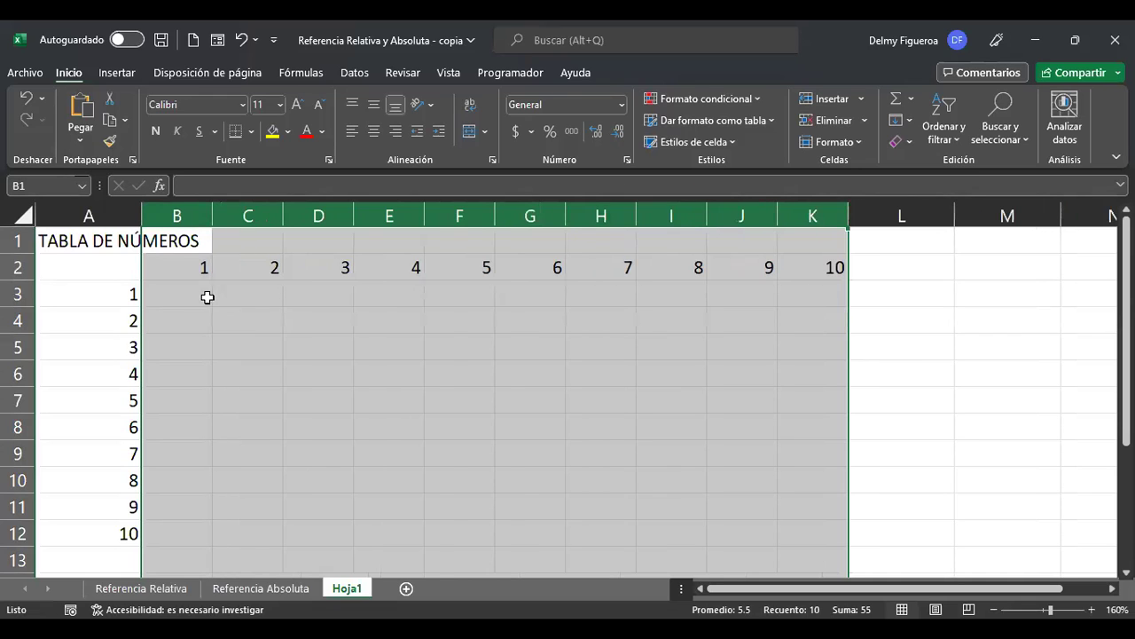
# Examine the numbers across B2:K2 and down A3:A12 that serve as the table's headings
pyautogui.click(196, 297)
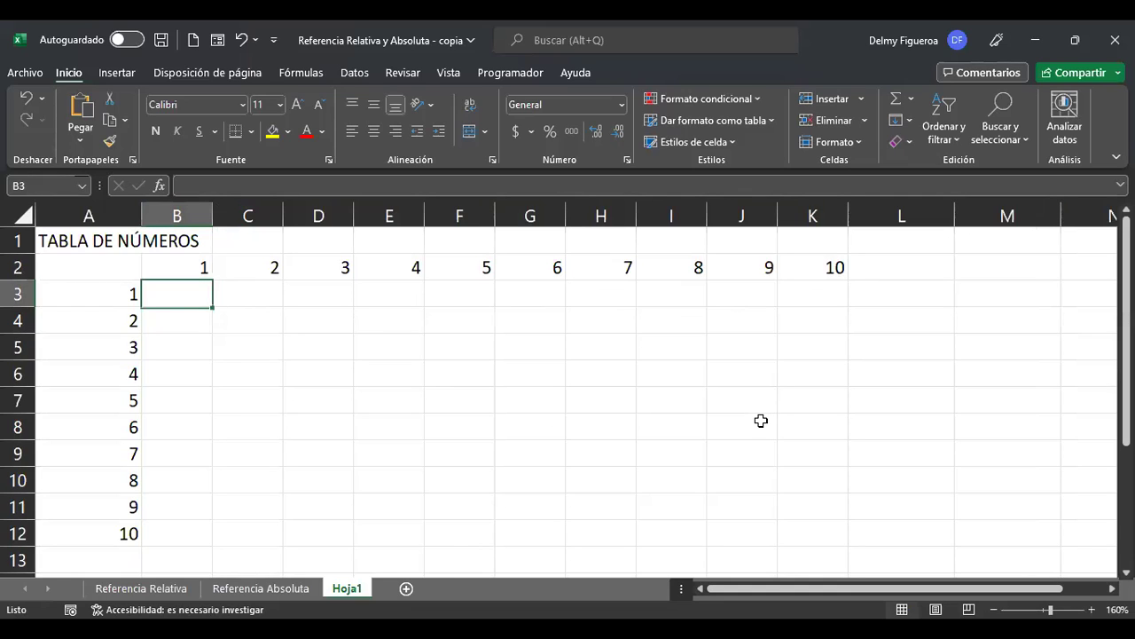
pyautogui.click(102, 296)
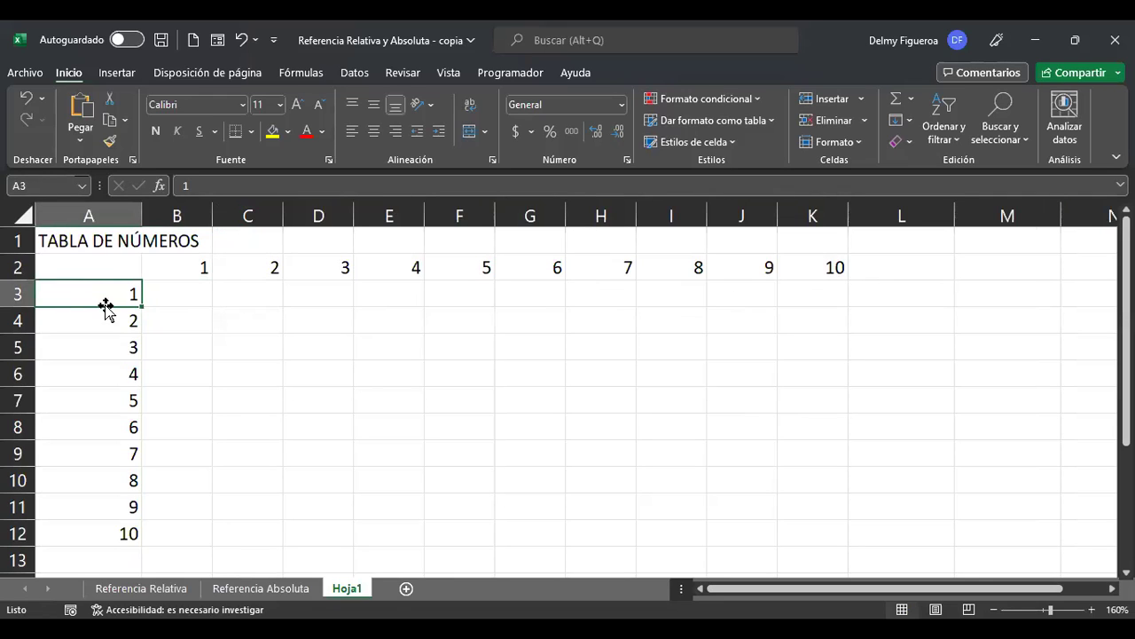
pyautogui.moveTo(200, 264); pyautogui.dragTo(834, 268)
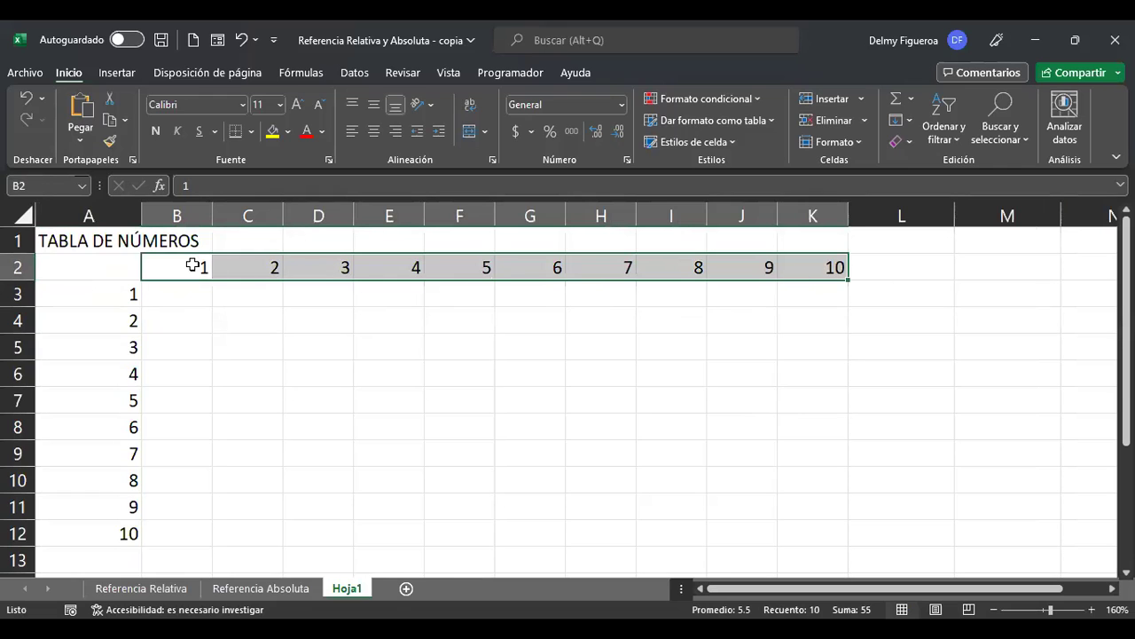
pyautogui.click(157, 263)
pyautogui.moveTo(124, 296); pyautogui.dragTo(106, 517)
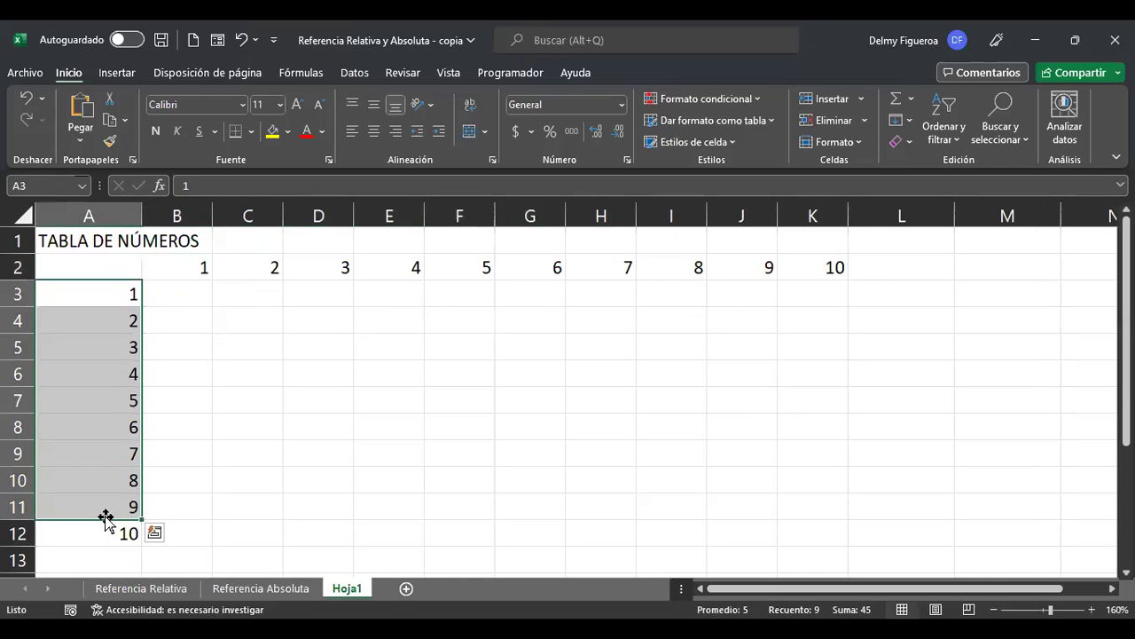
pyautogui.click(106, 369)
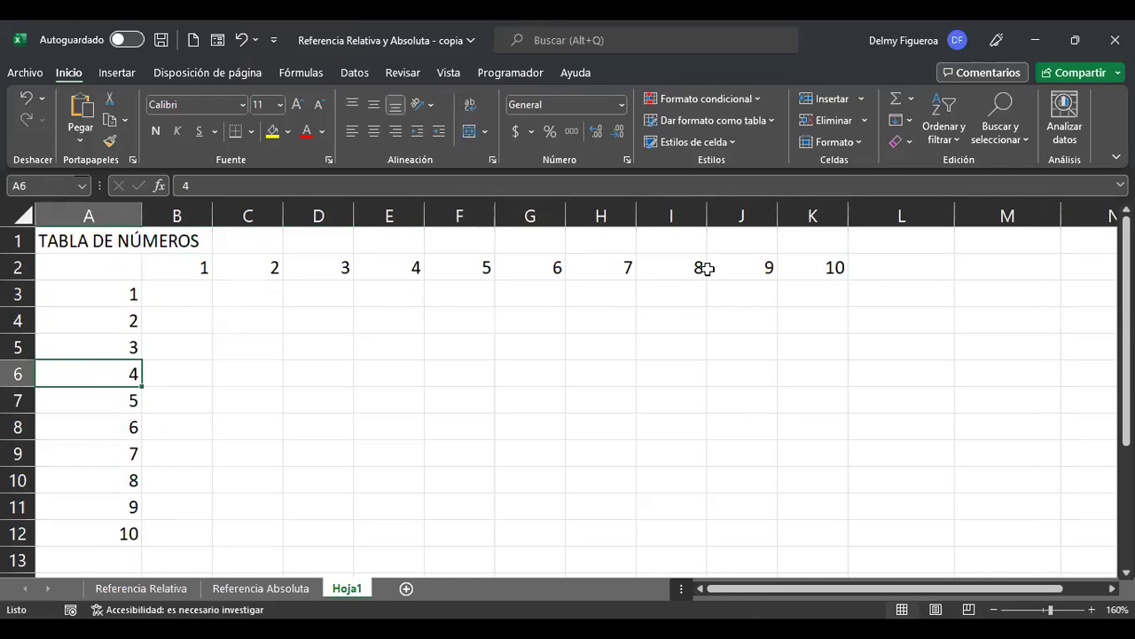
pyautogui.click(780, 266)
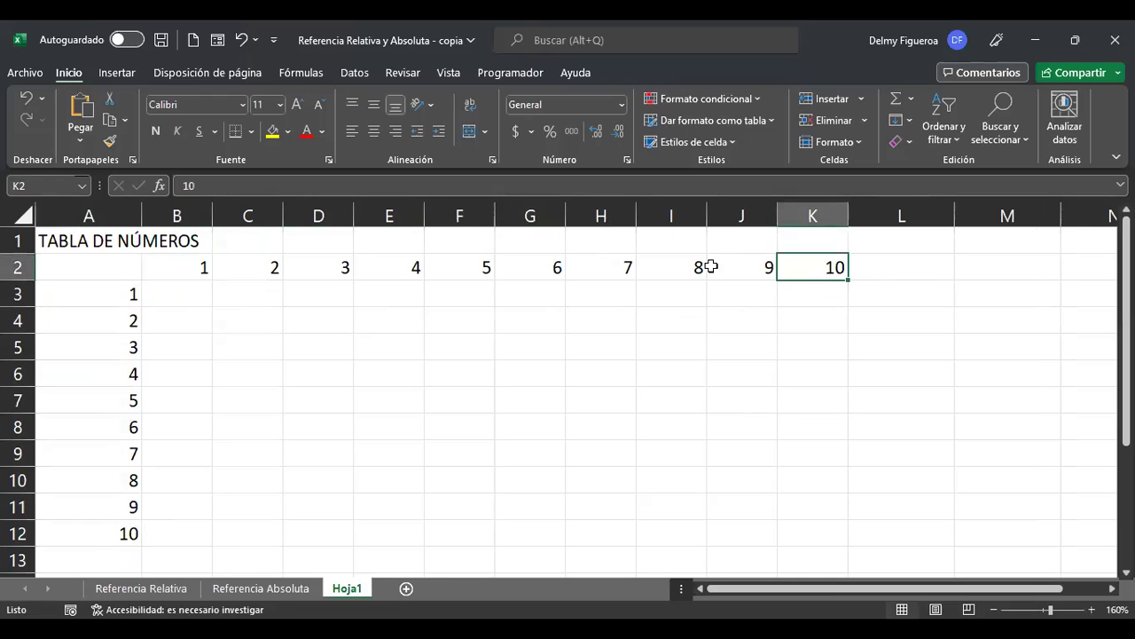
# Enter a formula in B3 that multiplies A3 by B2, using relative references, and inspect its references
pyautogui.click(179, 298)
pyautogui.write('+')
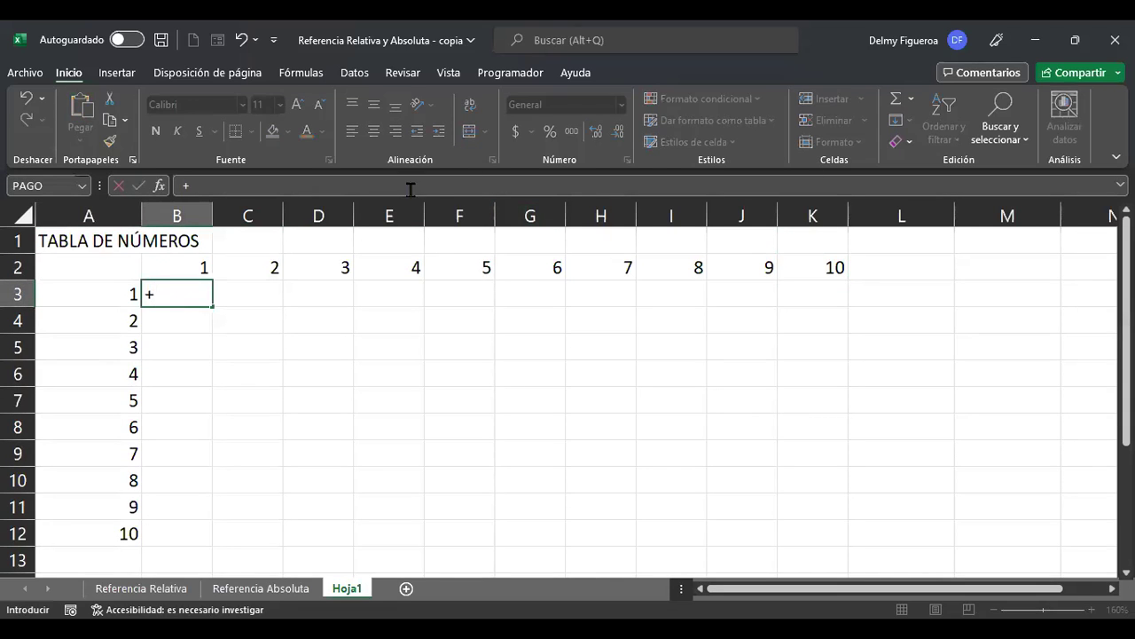
pyautogui.click(125, 292)
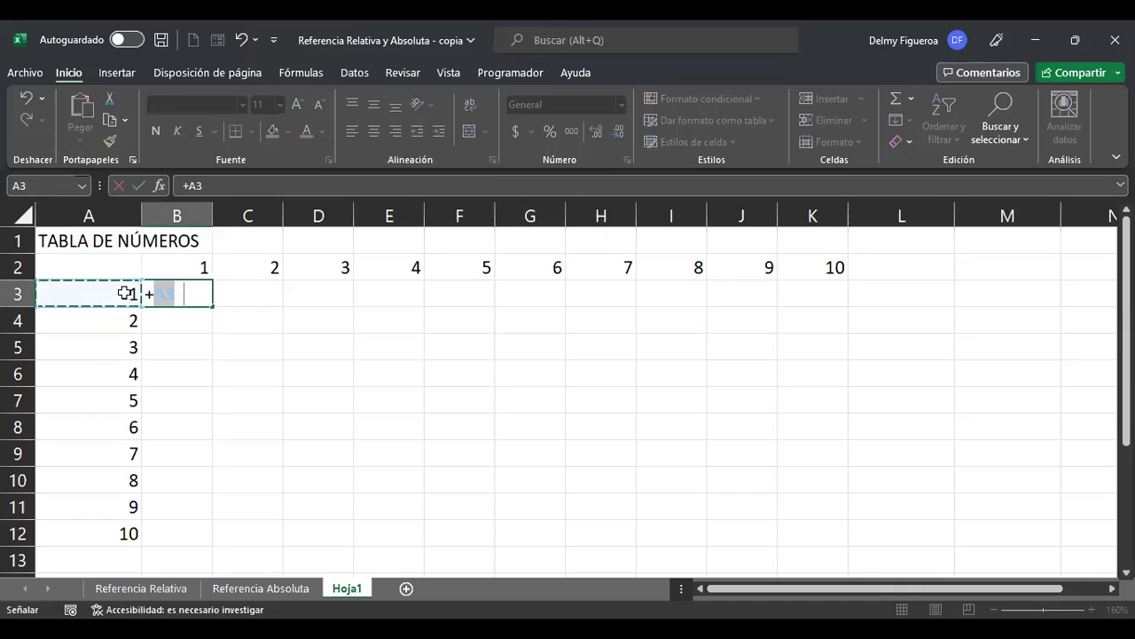
pyautogui.write('*')
pyautogui.click(185, 266)
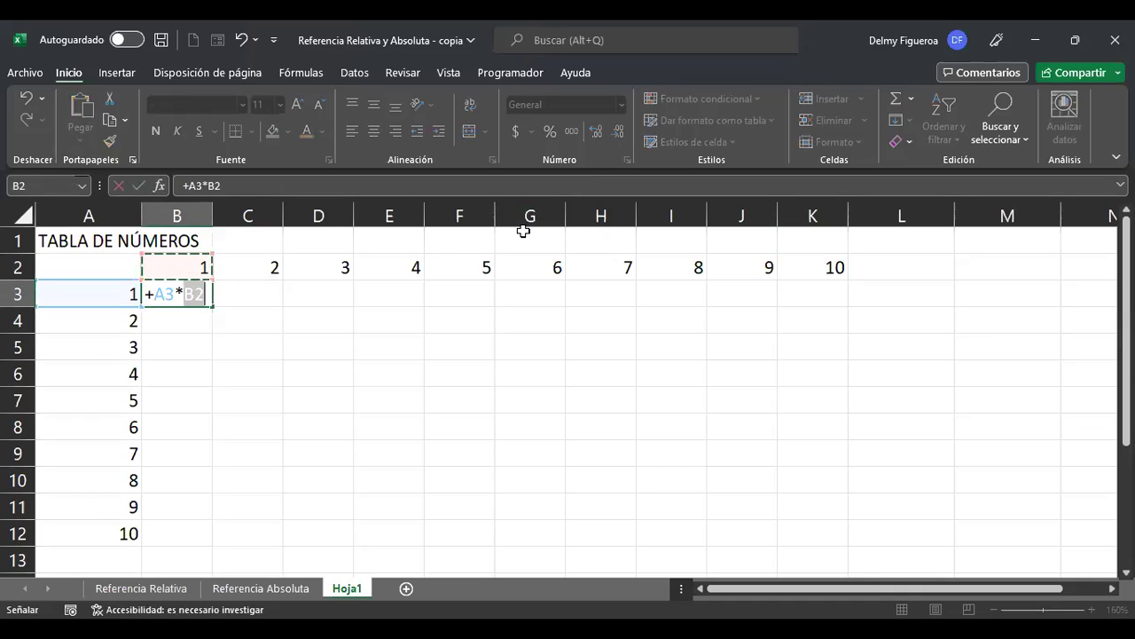
pyautogui.press('Return')
pyautogui.press('Up')
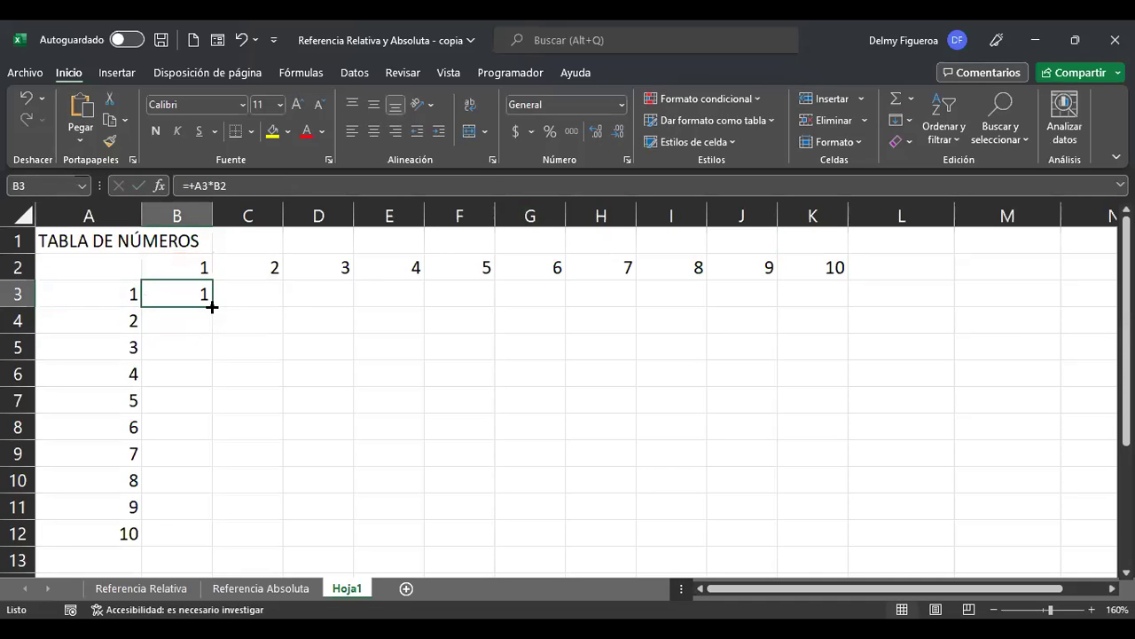
pyautogui.press('F2')
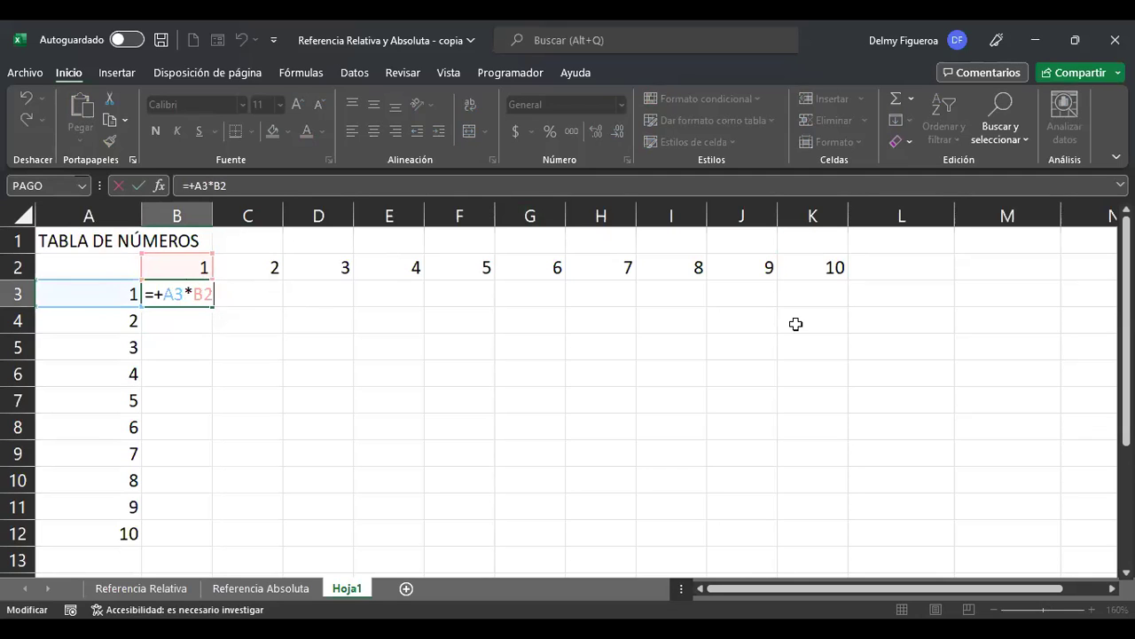
pyautogui.hotkey('ctrl', 'Return')
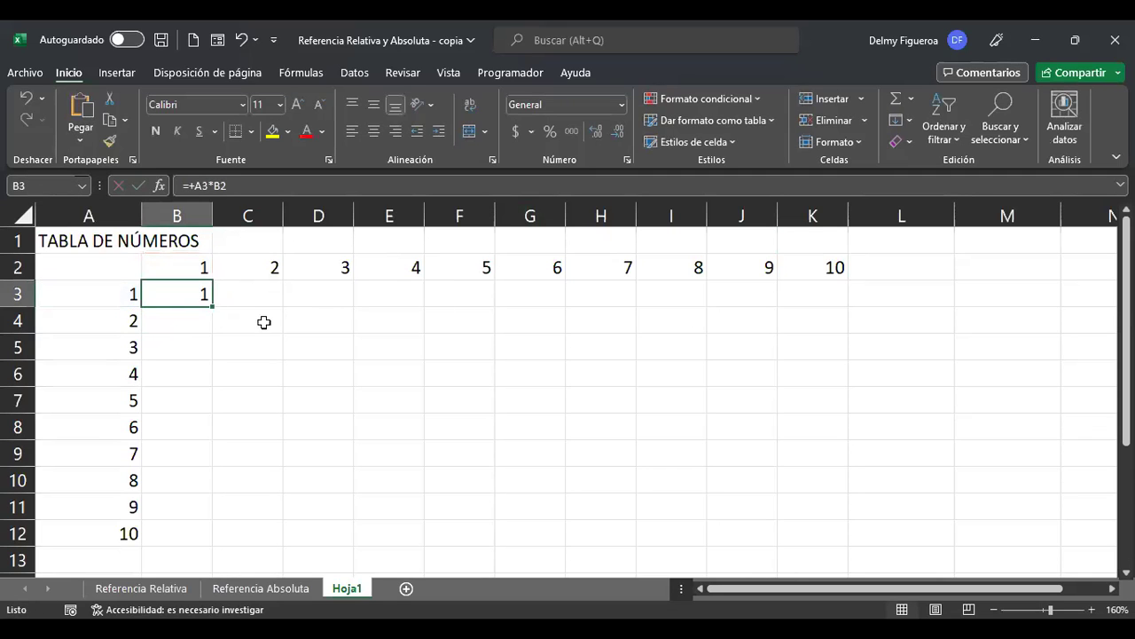
# Try to copy the B3 formula across to C3 and D3 using relative references
pyautogui.moveTo(218, 305); pyautogui.dragTo(266, 308)
pyautogui.click(237, 292)
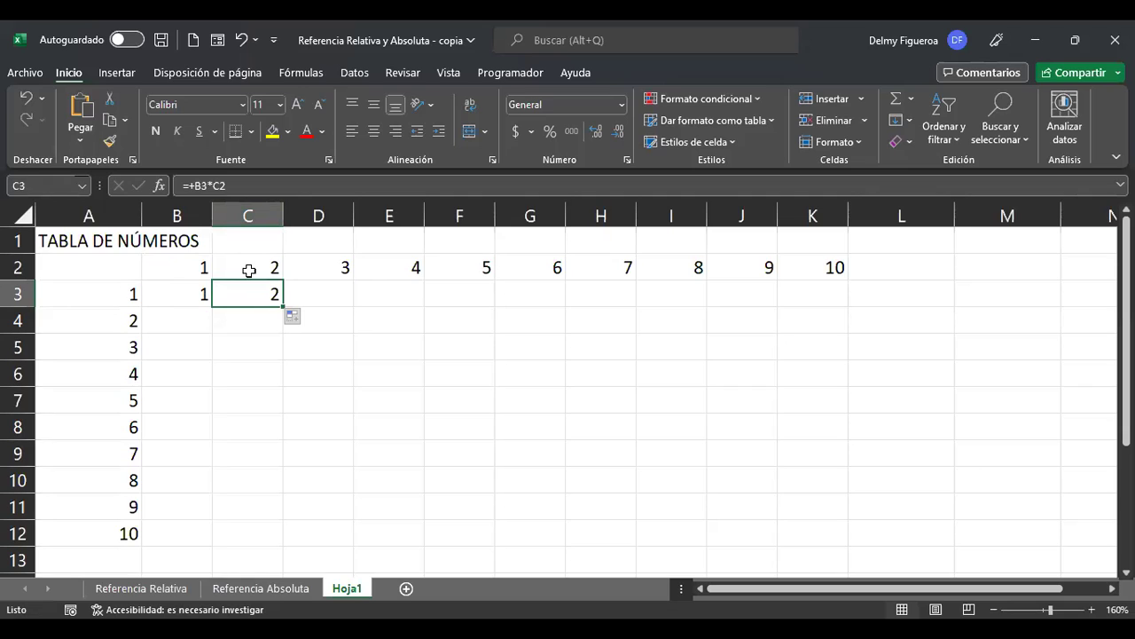
pyautogui.moveTo(284, 307)
pyautogui.mouseDown()
pyautogui.moveTo(340, 307)
pyautogui.moveTo(442, 336)
pyautogui.mouseUp()
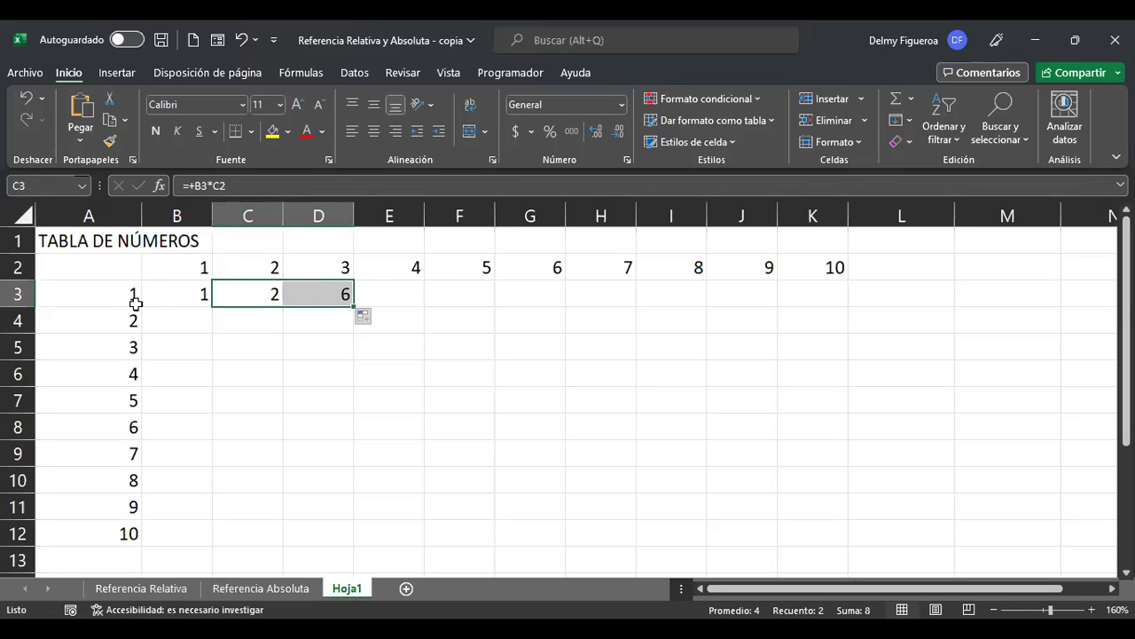
pyautogui.click(337, 295)
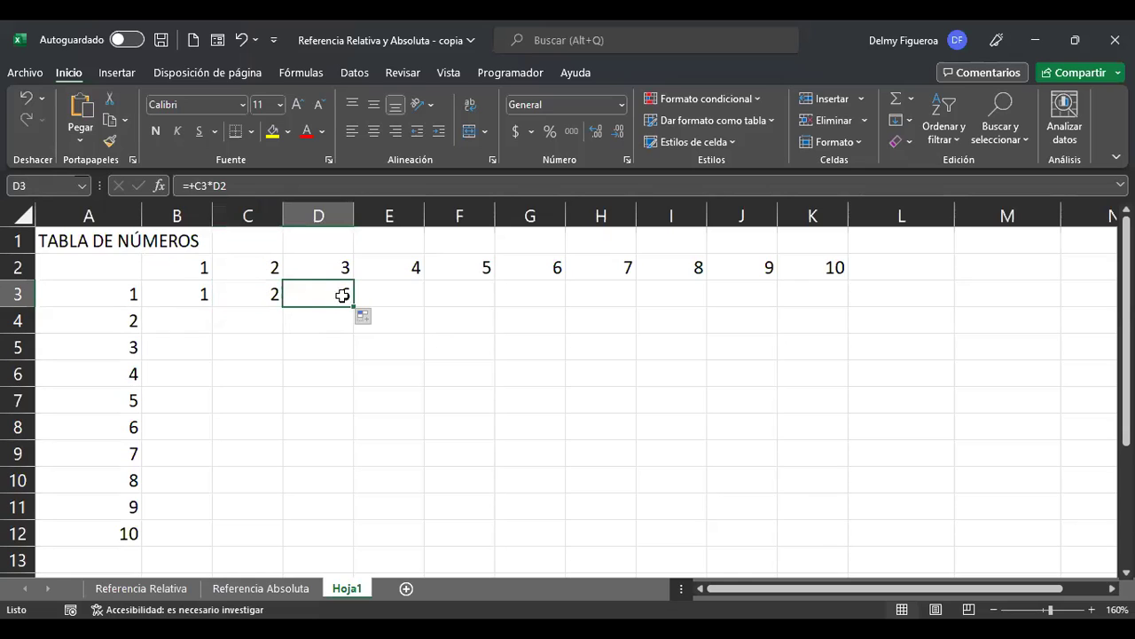
# Examine which cells the formula in D3 multiplies, comparing them with headings A3 and D2
pyautogui.click(113, 295)
pyautogui.click(341, 260)
pyautogui.click(334, 286)
pyautogui.press('F2')
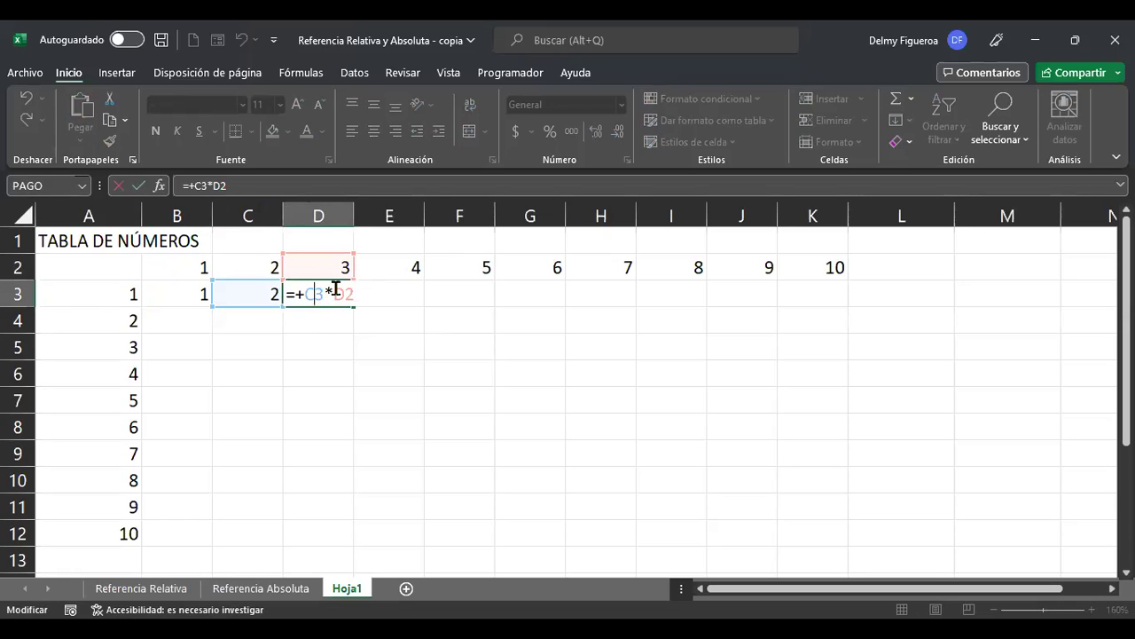
pyautogui.click(317, 293)
pyautogui.click(344, 293)
pyautogui.press('Return')
# Compare the references in the B3 and C3 formulas to see how they shift when copied across
pyautogui.press('Up')
pyautogui.press('Left')
pyautogui.press('Left')
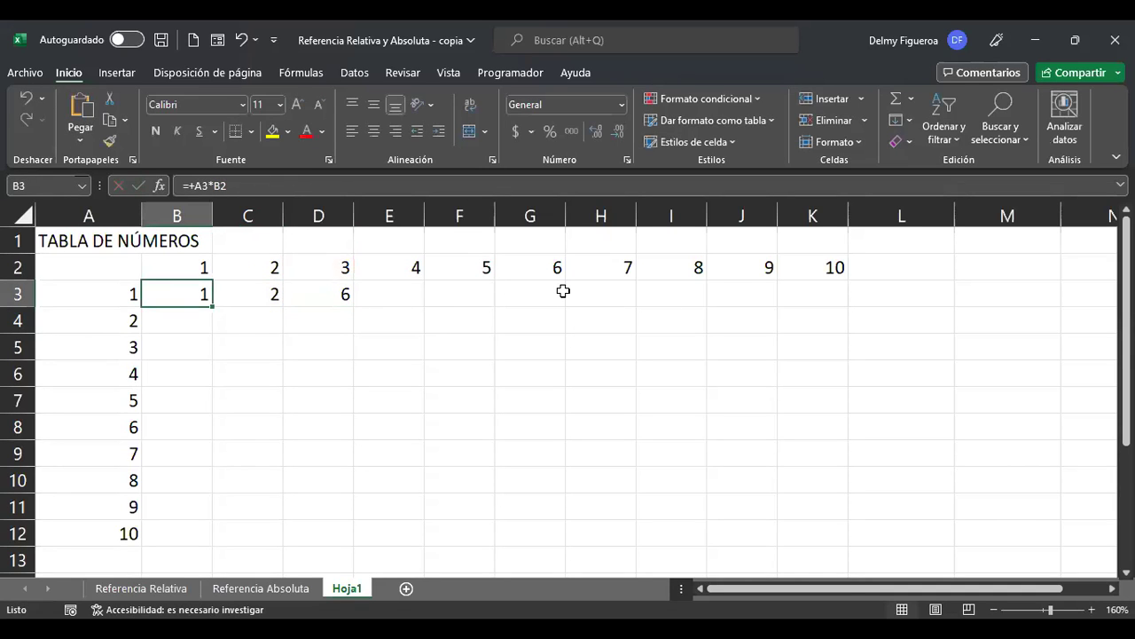
pyautogui.press('F2')
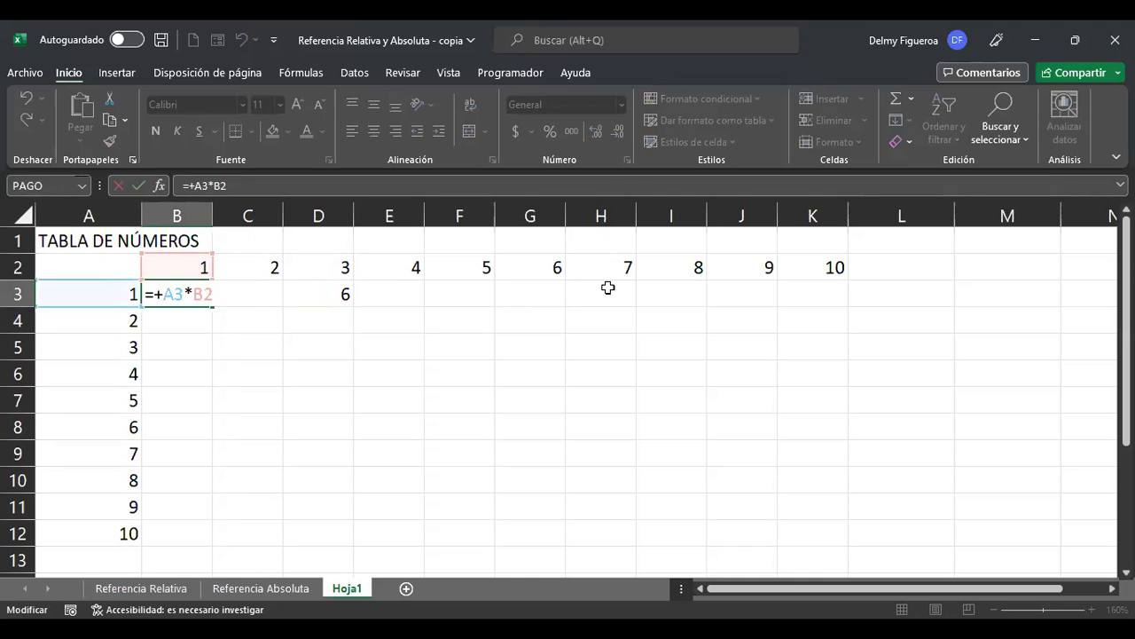
pyautogui.press('Return')
pyautogui.press('Up')
pyautogui.press('Right')
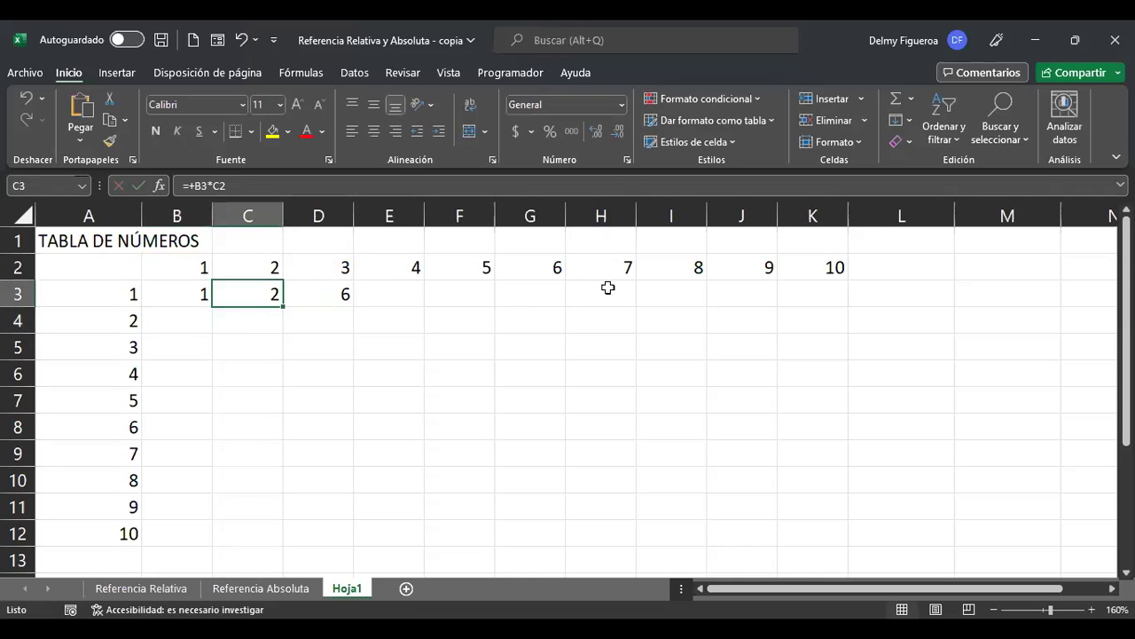
pyautogui.press('F2')
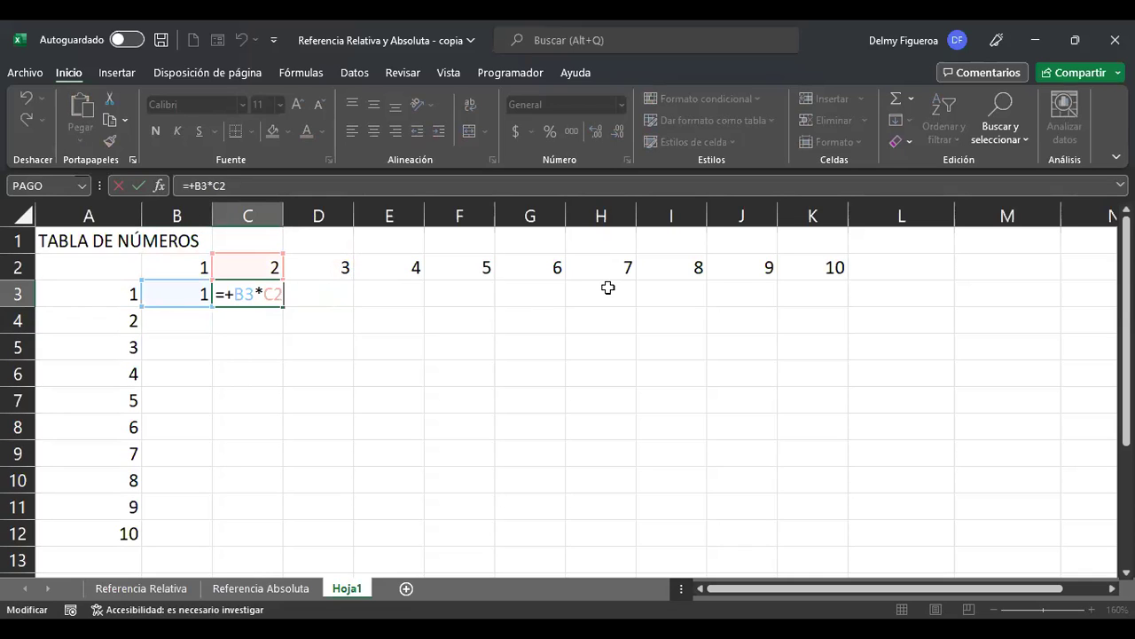
pyautogui.press('Escape')
pyautogui.press('Left')
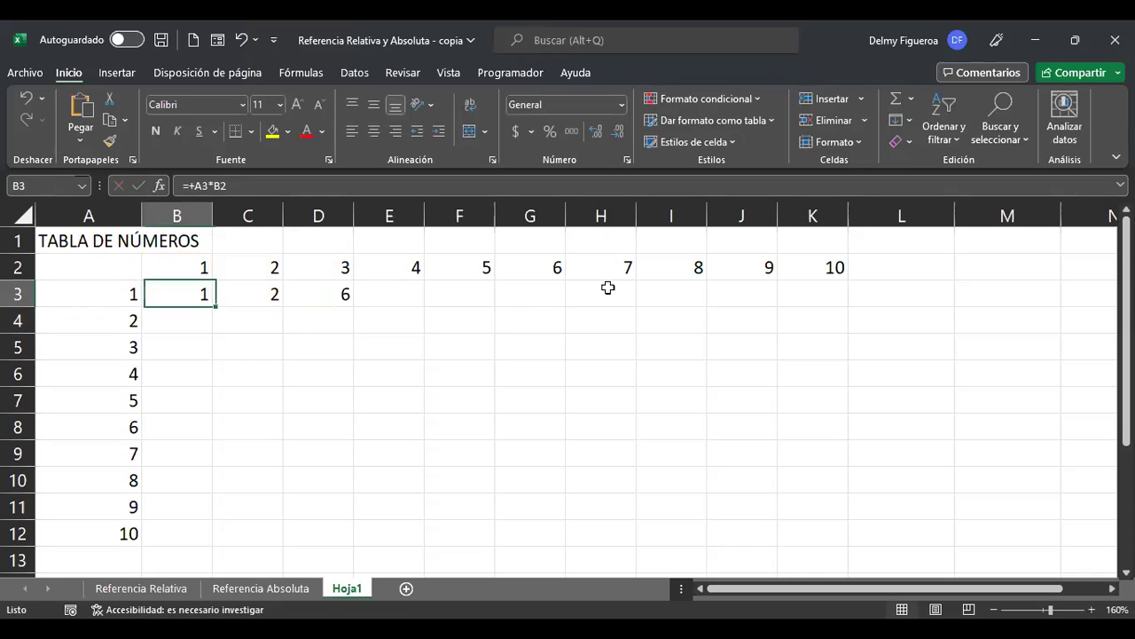
# Lock column A in the B3 formula so that it reads =+$A3*B2
pyautogui.press('F2')
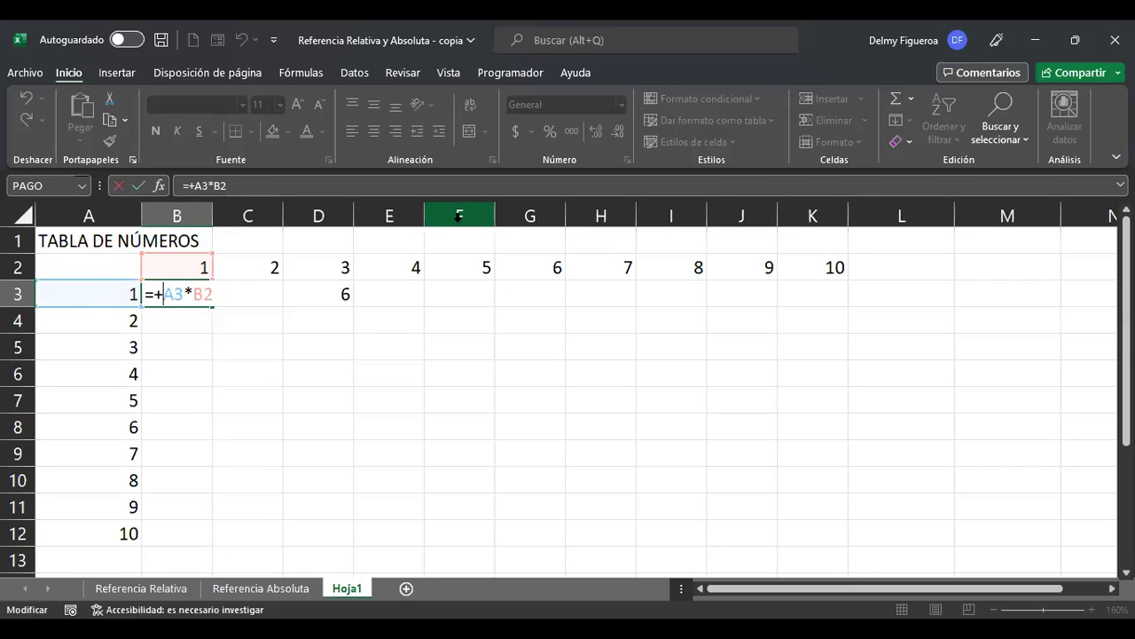
pyautogui.write('$')
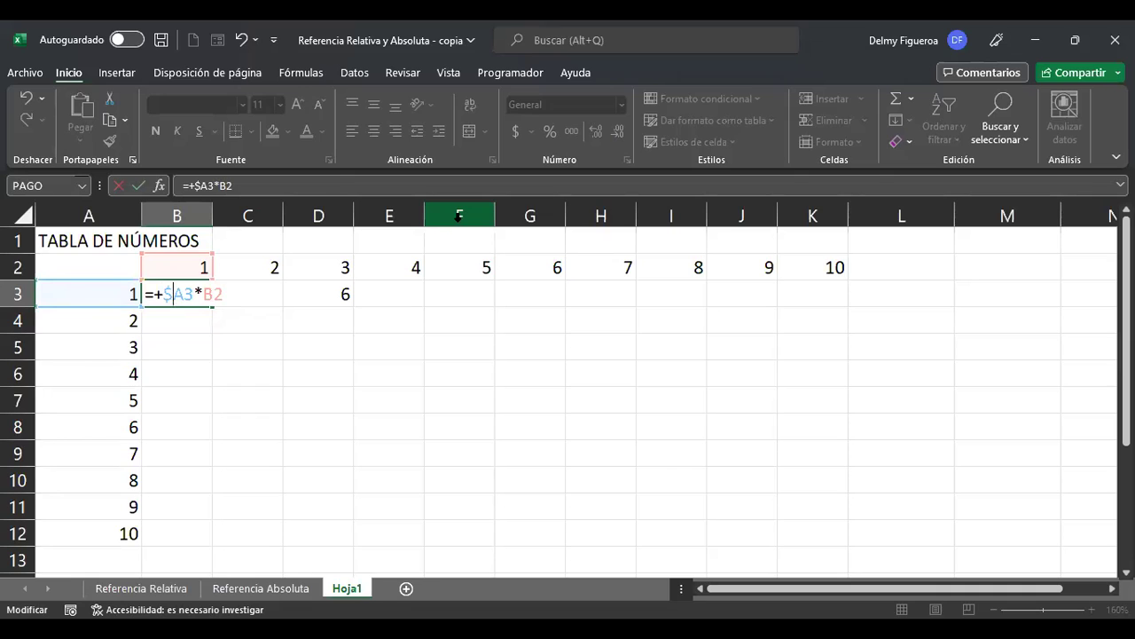
pyautogui.press('Return')
pyautogui.press('Up')
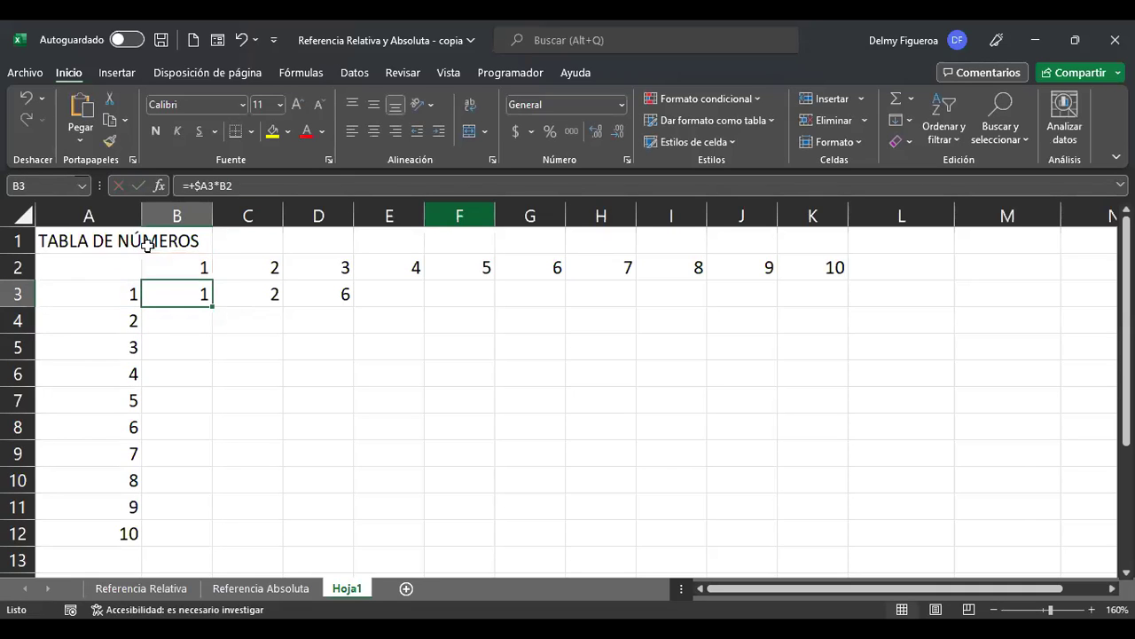
# Fill the B3 formula across row 3 to K3, checking the references in D3 and B3 along the way
pyautogui.moveTo(213, 306); pyautogui.dragTo(337, 302)
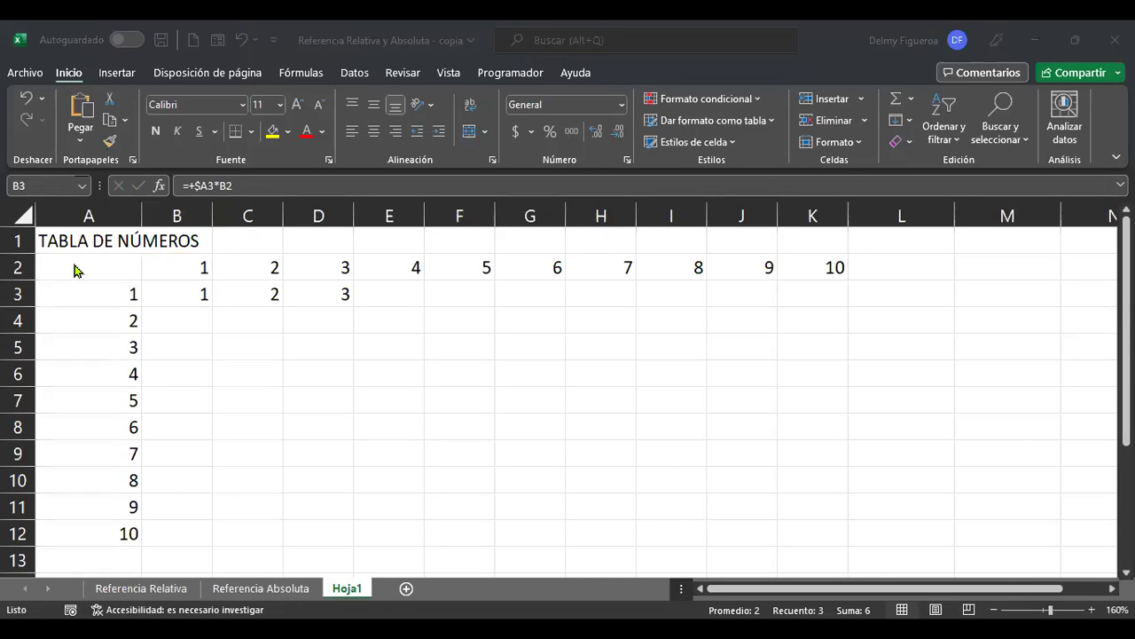
pyautogui.click(301, 294)
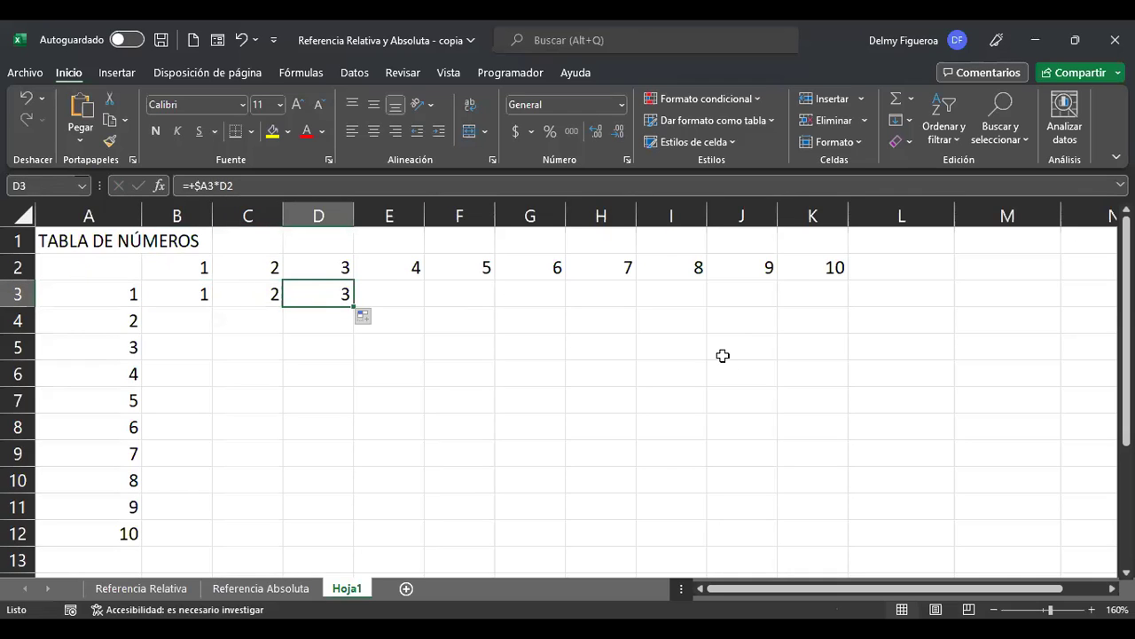
pyautogui.click(199, 295)
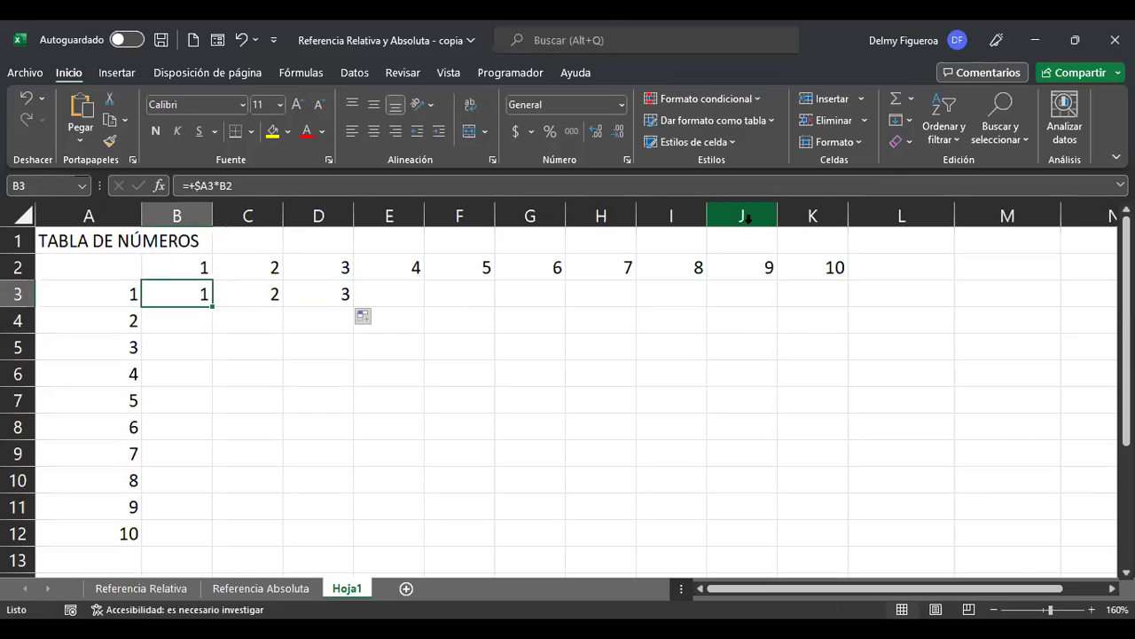
pyautogui.press('F2')
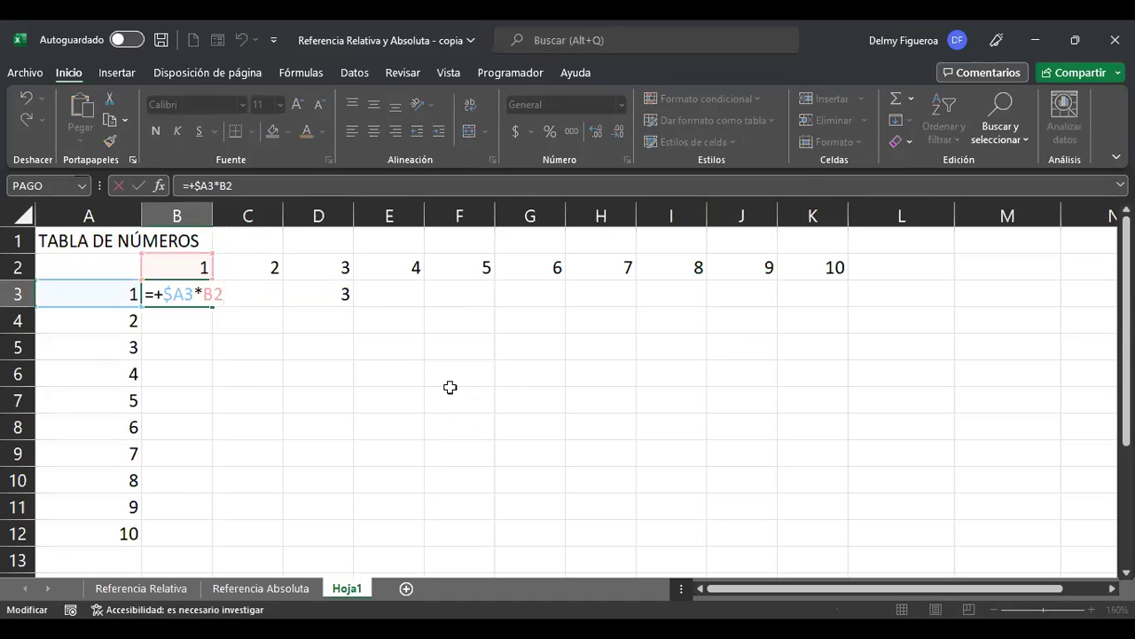
pyautogui.click(181, 292)
pyautogui.hotkey('ctrl', 'Return')
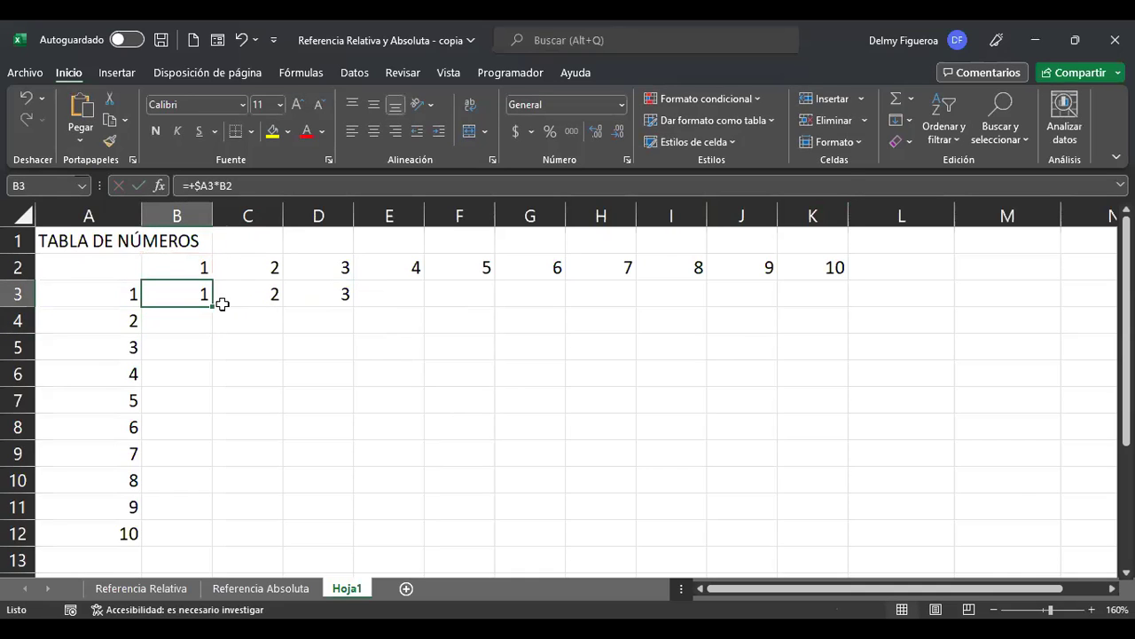
pyautogui.moveTo(213, 306); pyautogui.dragTo(847, 302)
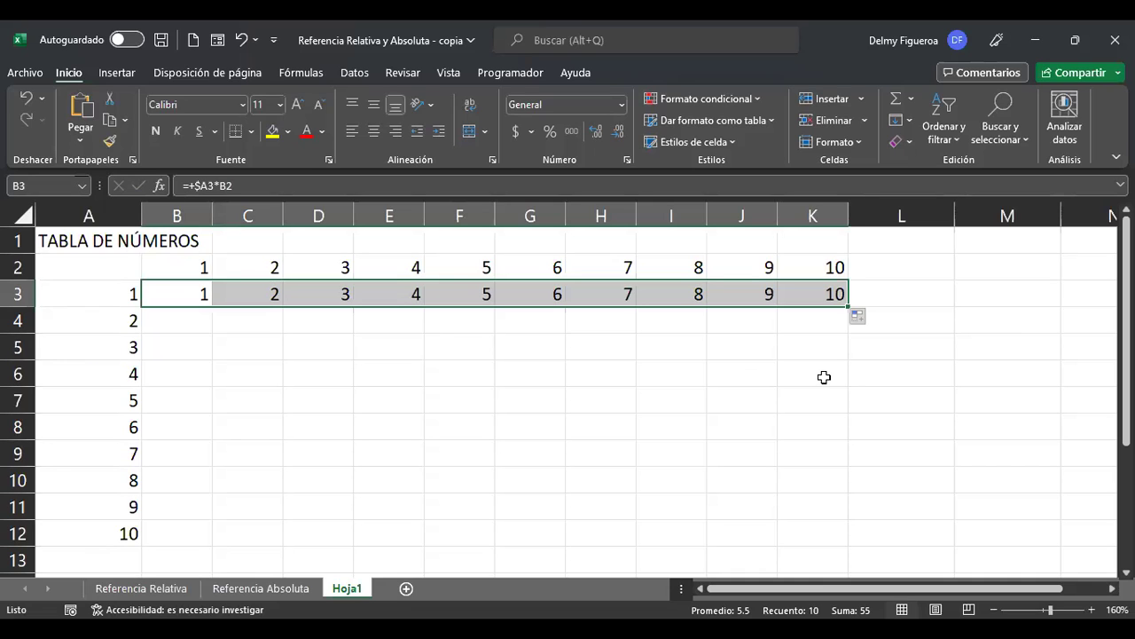
# Try to fill the row 3 formulas down through rows 4 and 5, and undo the fill
pyautogui.moveTo(848, 306); pyautogui.dragTo(849, 324)
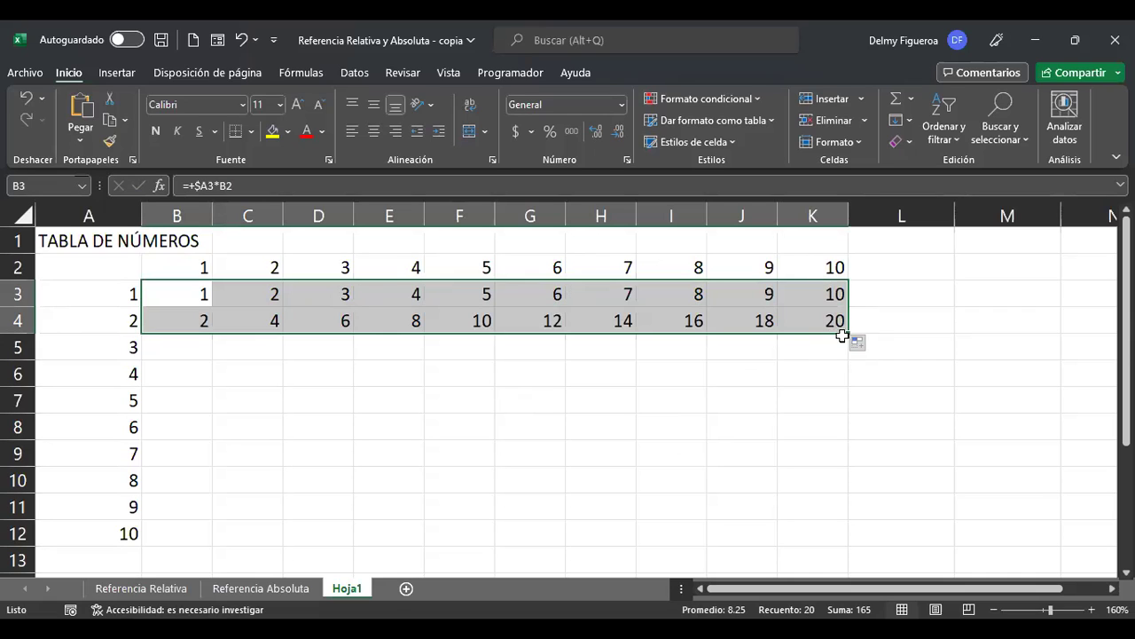
pyautogui.moveTo(848, 334); pyautogui.dragTo(842, 346)
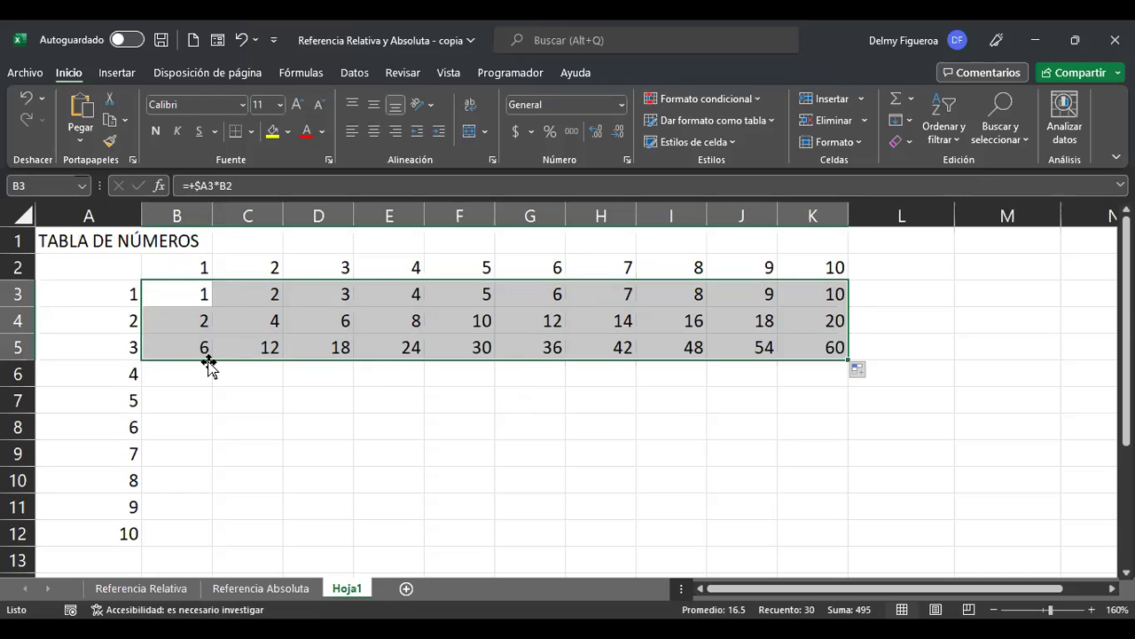
pyautogui.moveTo(198, 317); pyautogui.dragTo(934, 328)
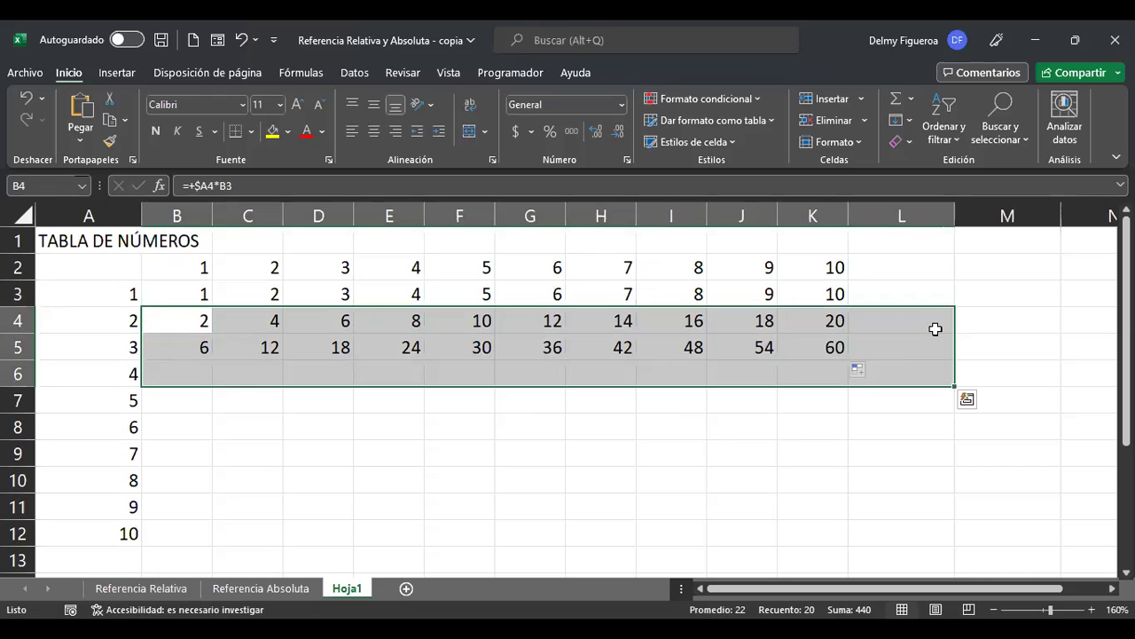
pyautogui.hotkey('ctrl', 'z')
# Copy only the B3 formula down column B to B4 and B5
pyautogui.press('F2')
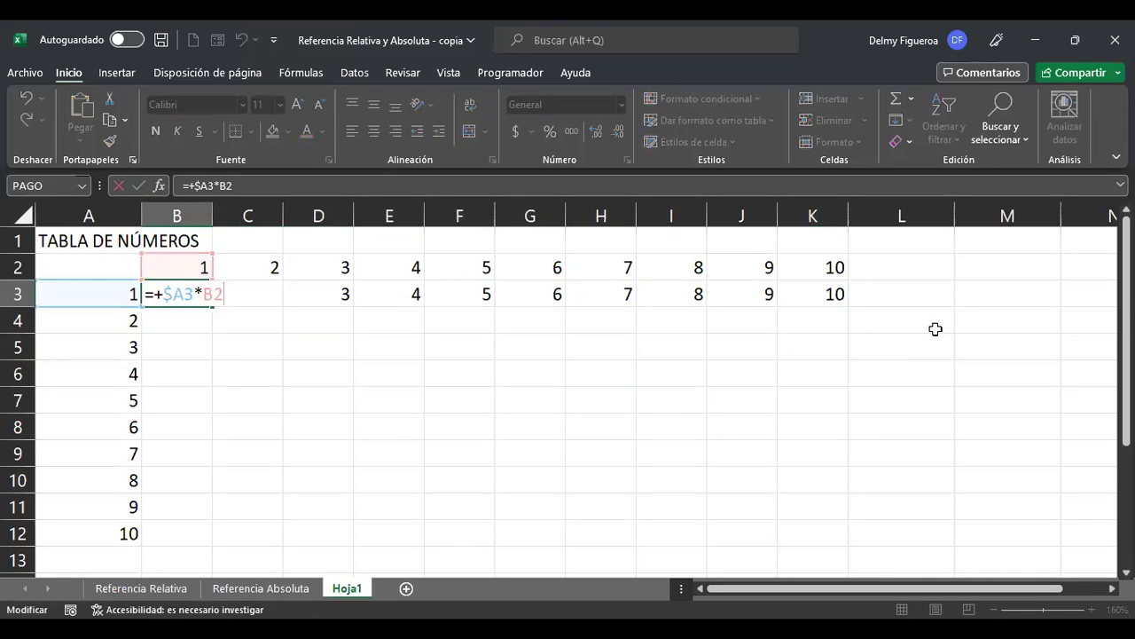
pyautogui.click(268, 326)
pyautogui.click(195, 294)
pyautogui.moveTo(213, 311); pyautogui.dragTo(213, 330)
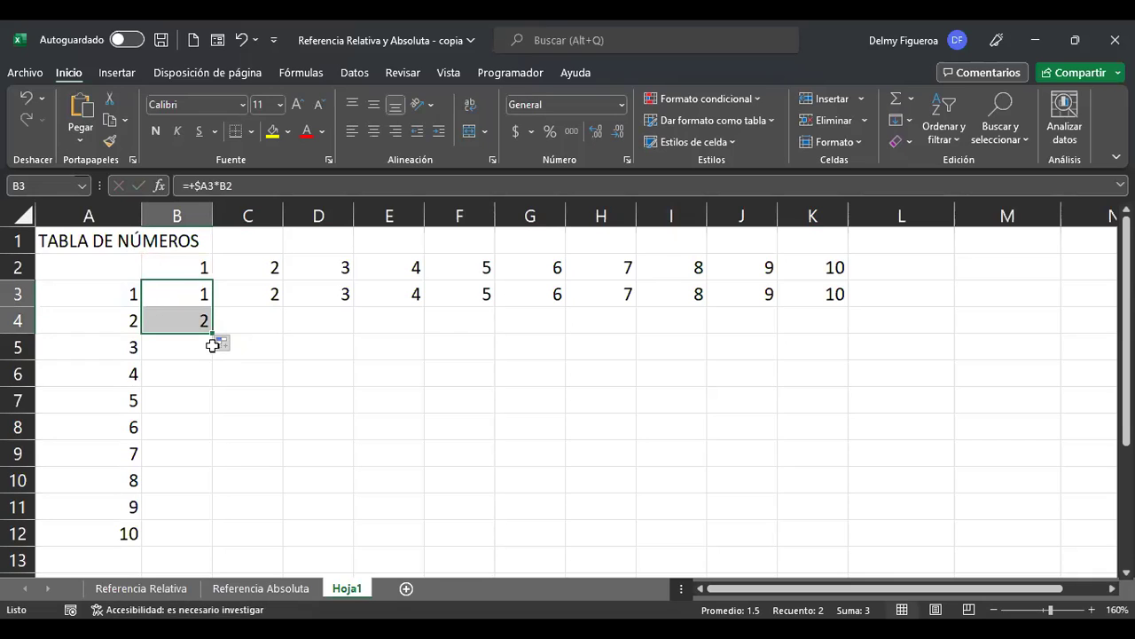
pyautogui.moveTo(214, 334); pyautogui.dragTo(211, 356)
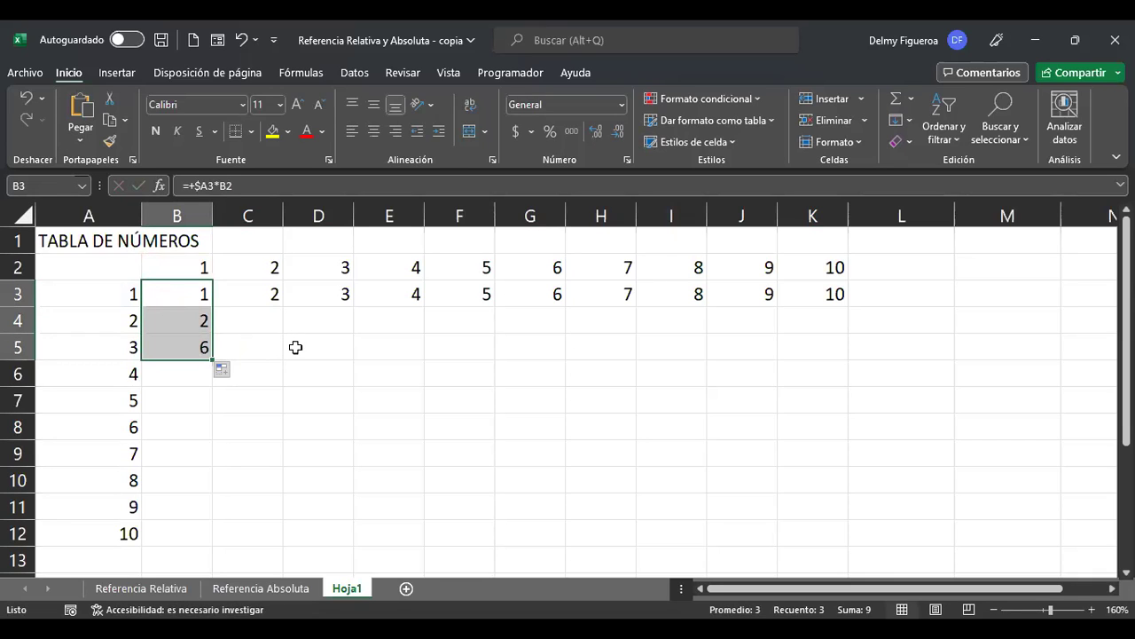
# Examine the cell references in the formulas of B5, B3 and B4 to see how the row shifts
pyautogui.click(201, 346)
pyautogui.press('F2')
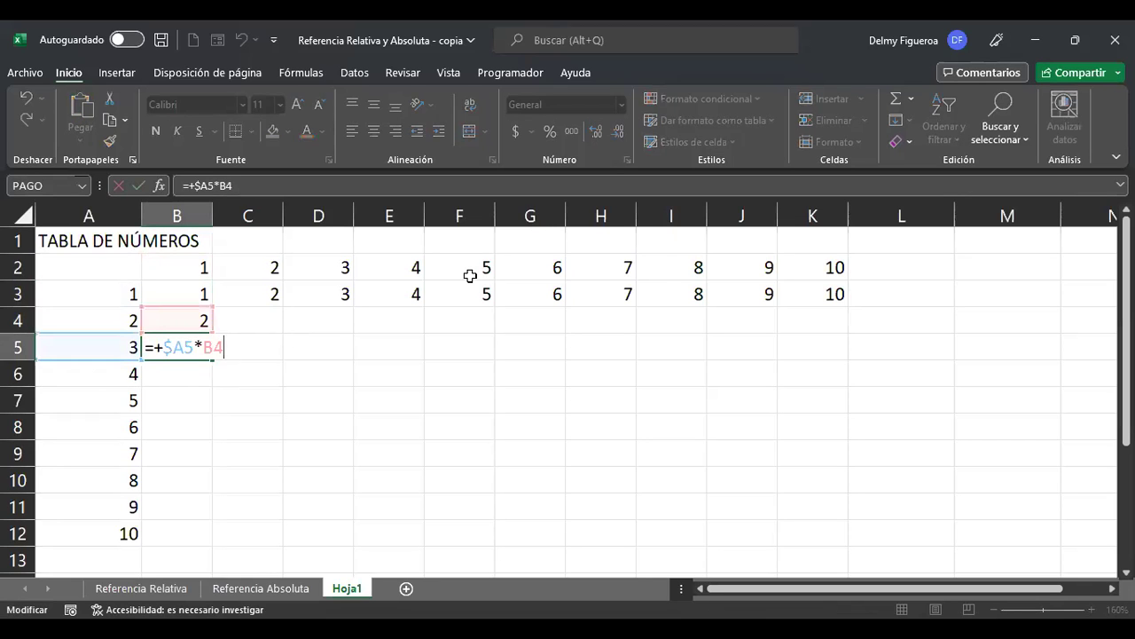
pyautogui.press('Escape')
pyautogui.press('Up')
pyautogui.press('Up')
pyautogui.press('Up')
pyautogui.press('Down')
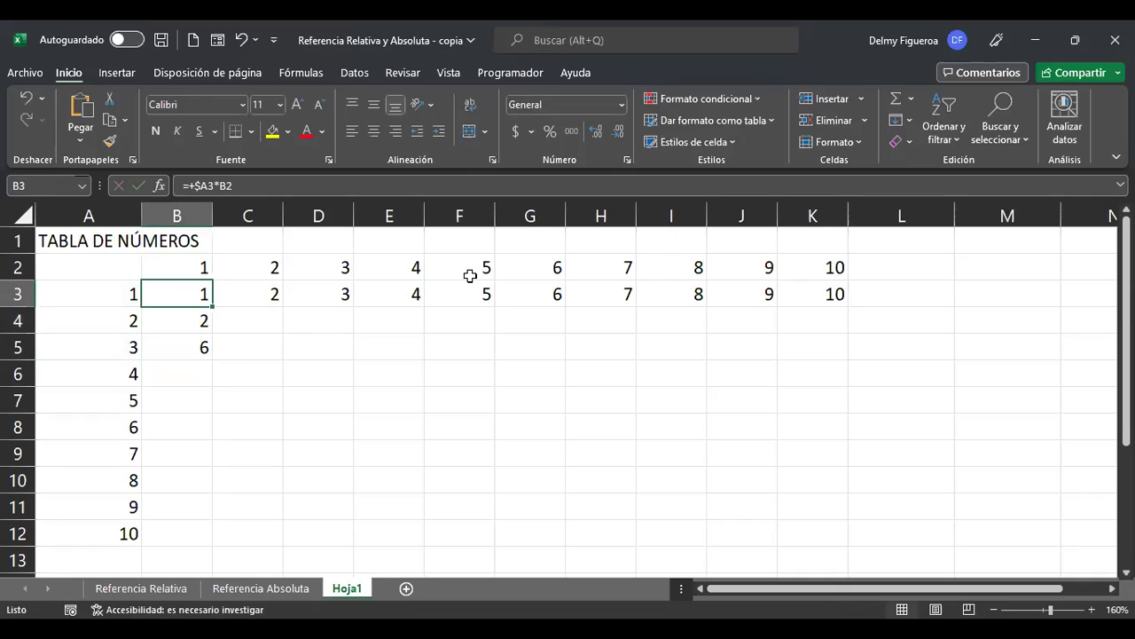
pyautogui.press('F2')
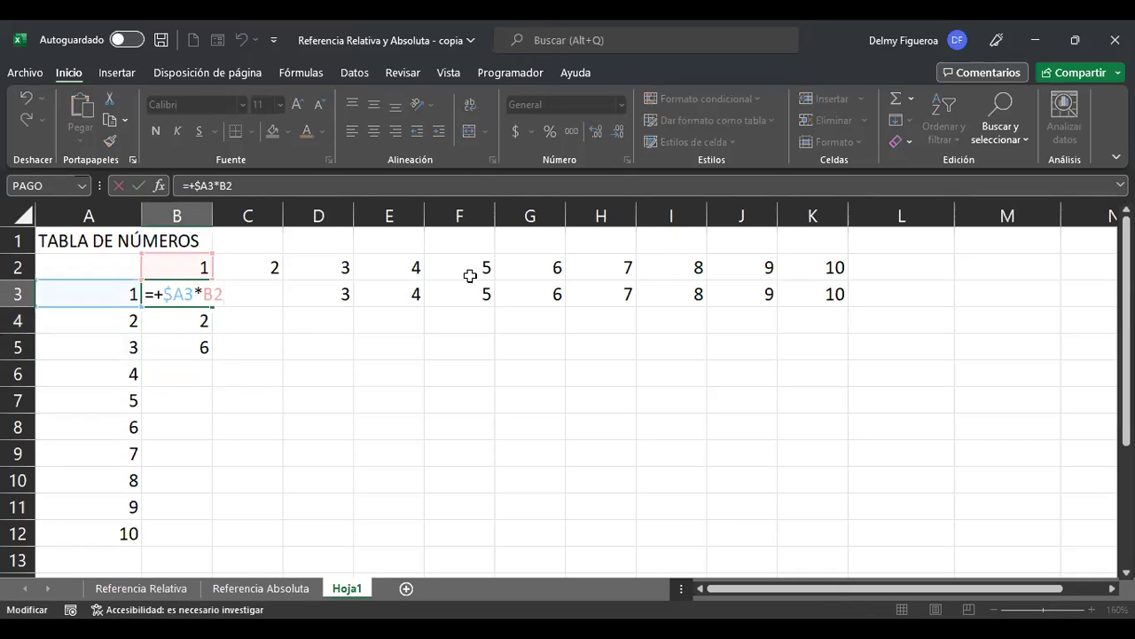
pyautogui.press('Return')
pyautogui.press('F2')
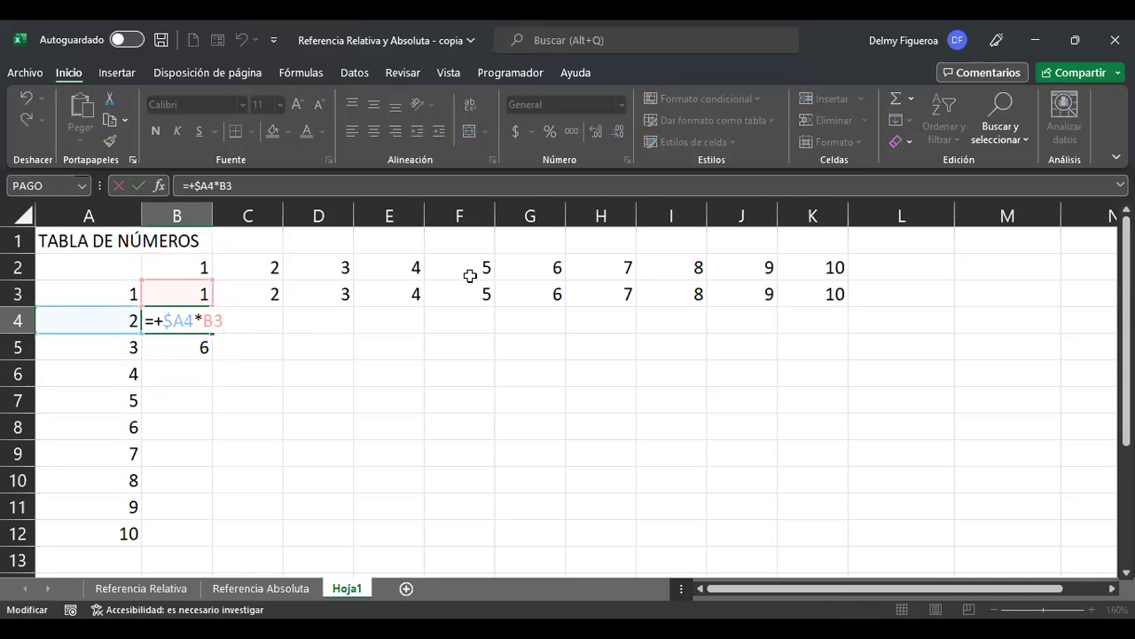
# Fix the row of the second reference in B3 so its formula reads =+$A3*B$2
pyautogui.press('Return')
pyautogui.press('Up')
pyautogui.press('Up')
pyautogui.press('F2')
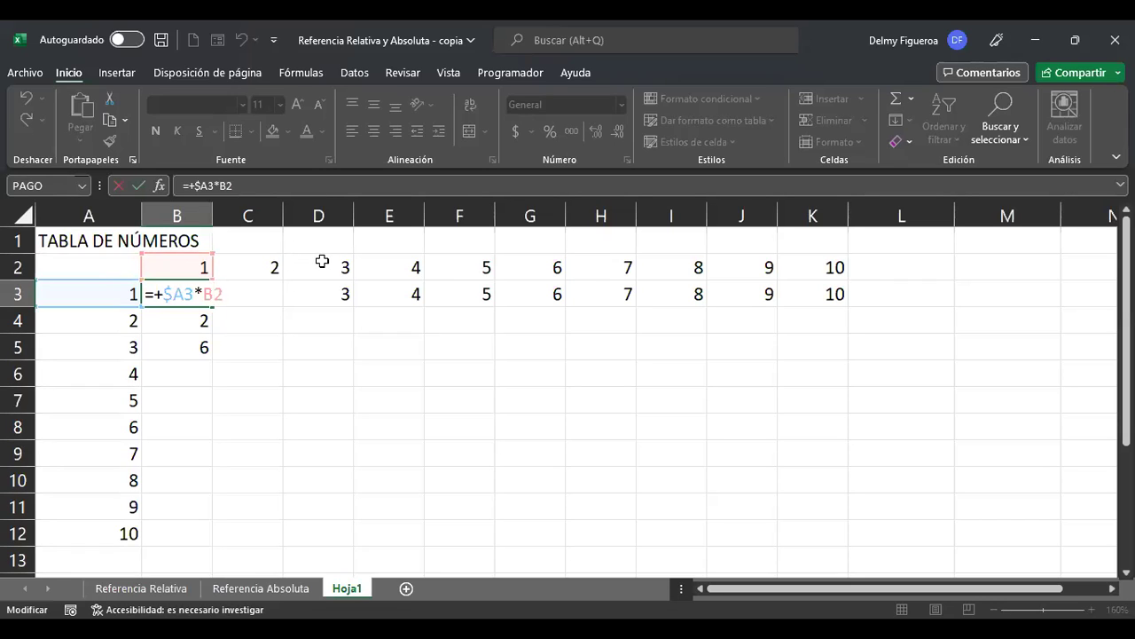
pyautogui.press('Left')
pyautogui.write('$')
pyautogui.press('Return')
pyautogui.press('Up')
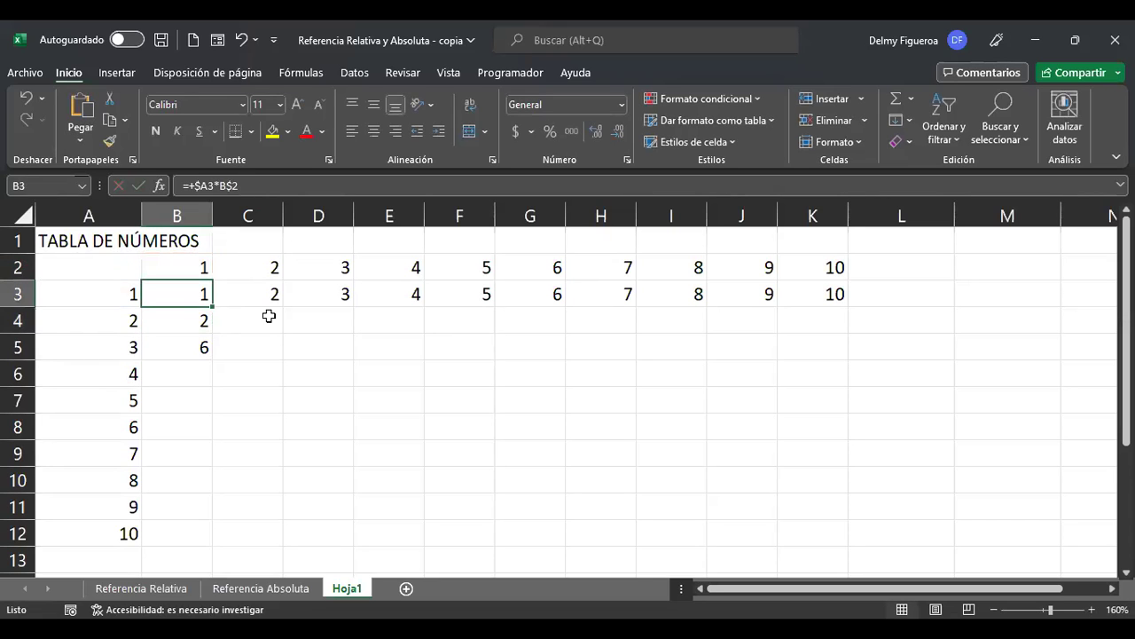
# Fill the B3 formula down to B12 and across to column K to complete the 10-by-10 multiplication table
pyautogui.moveTo(214, 308); pyautogui.dragTo(239, 538)
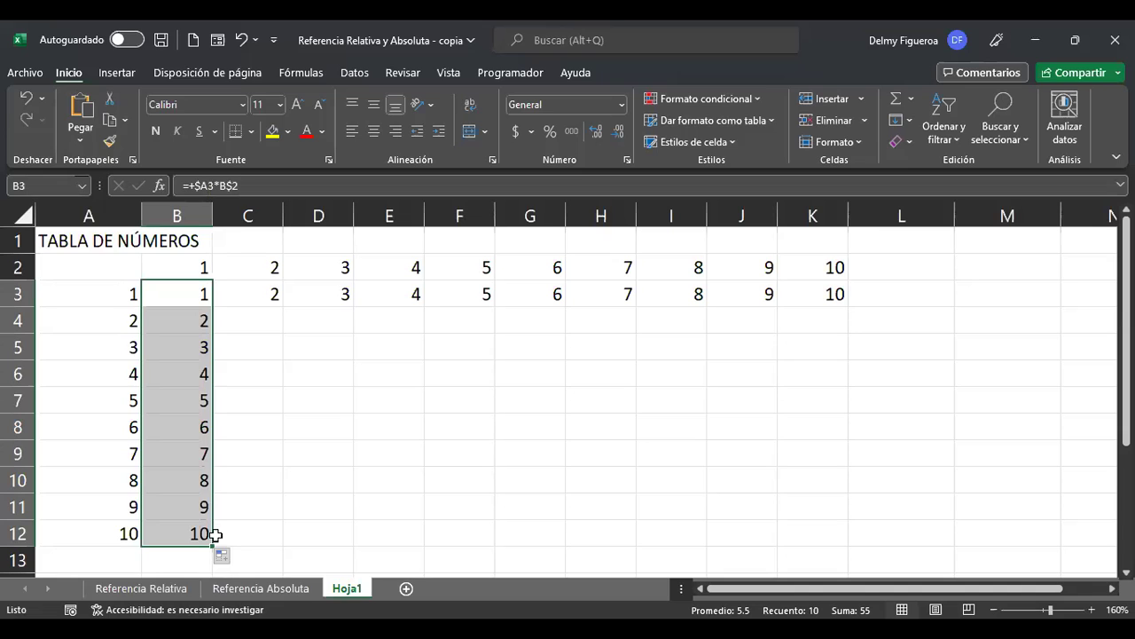
pyautogui.moveTo(213, 550); pyautogui.dragTo(277, 546)
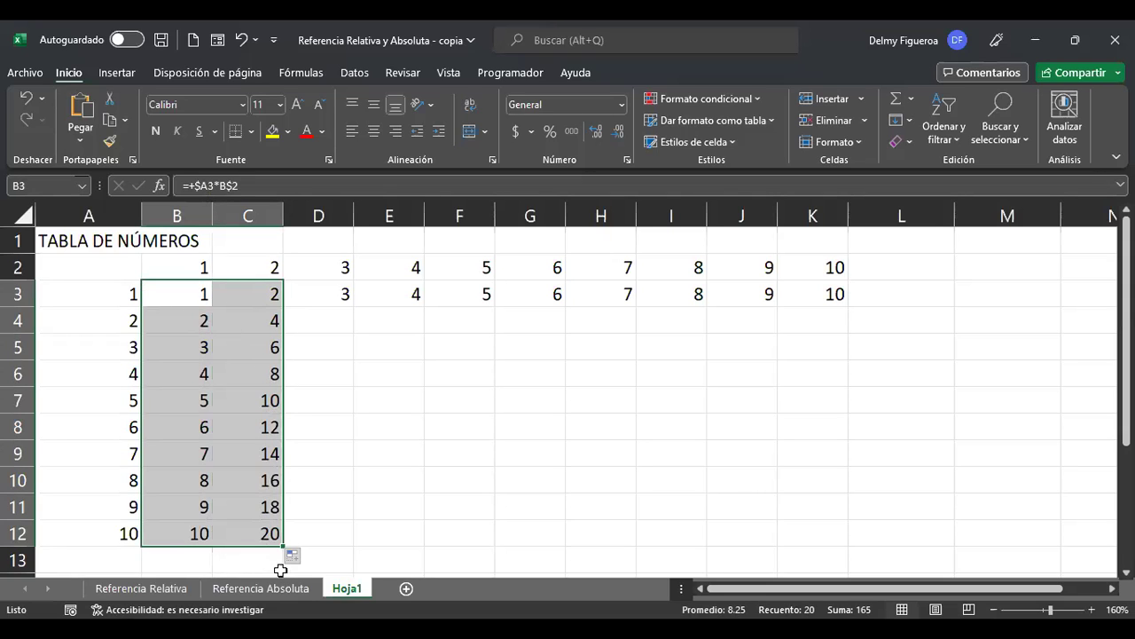
pyautogui.moveTo(282, 546); pyautogui.dragTo(351, 574)
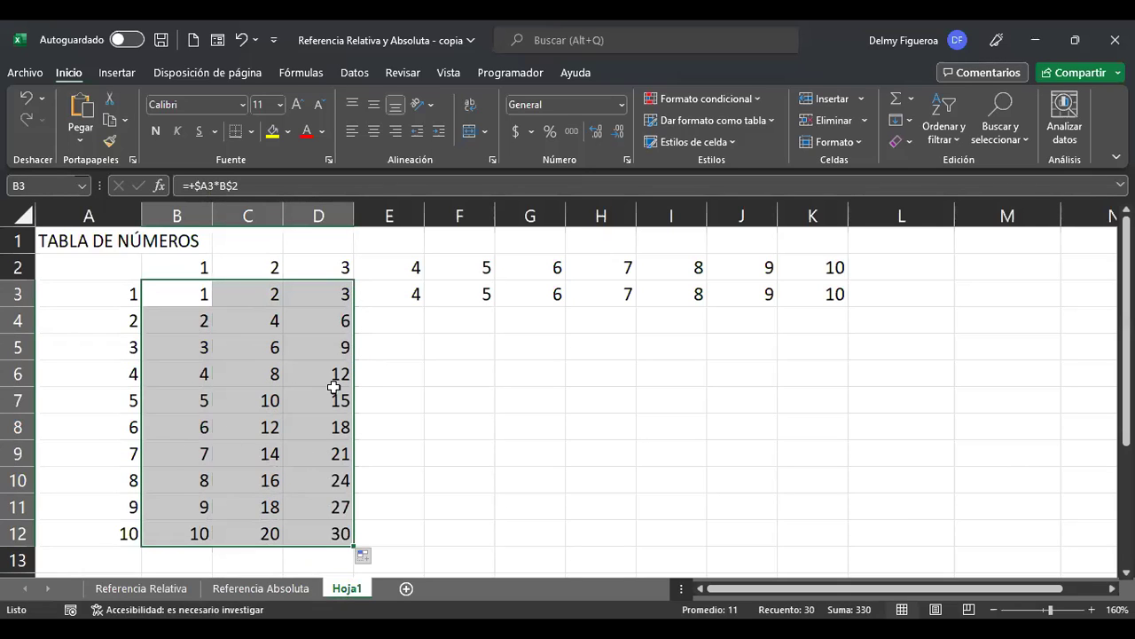
pyautogui.moveTo(358, 549); pyautogui.dragTo(403, 546)
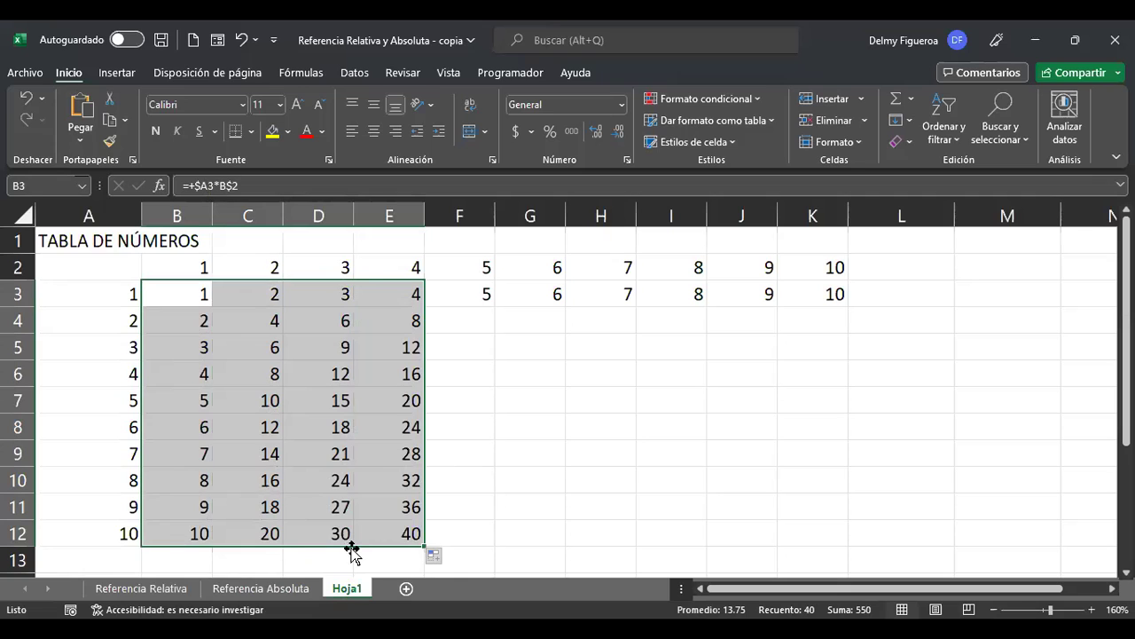
pyautogui.moveTo(422, 547); pyautogui.dragTo(822, 542)
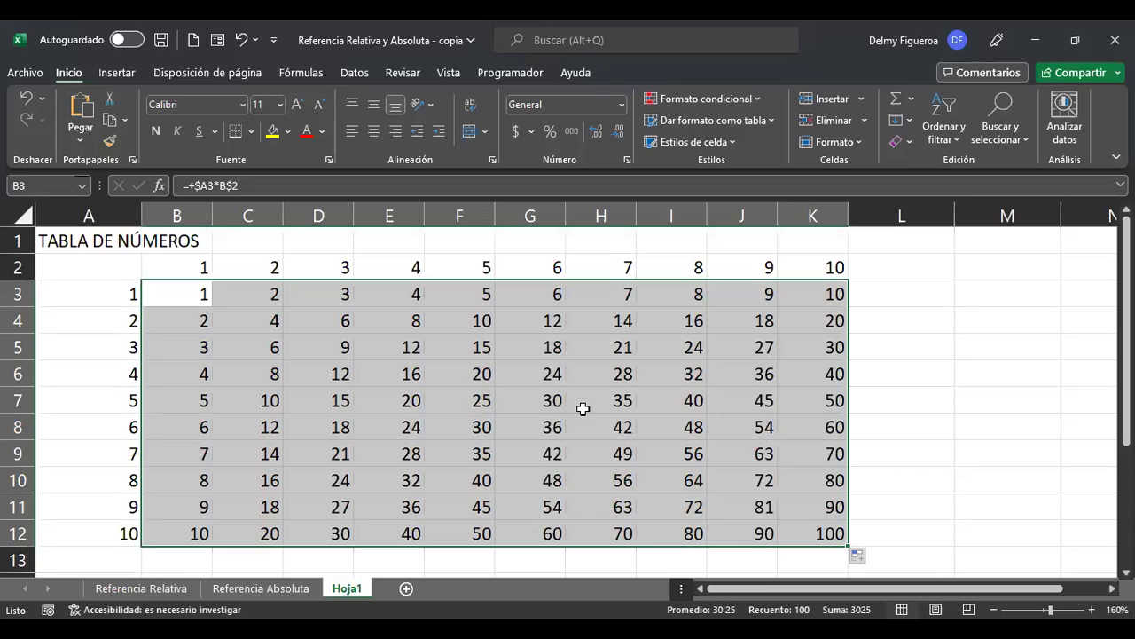
# Examine the mixed references in the B3 formula and leave the formula as it is
pyautogui.click(188, 286)
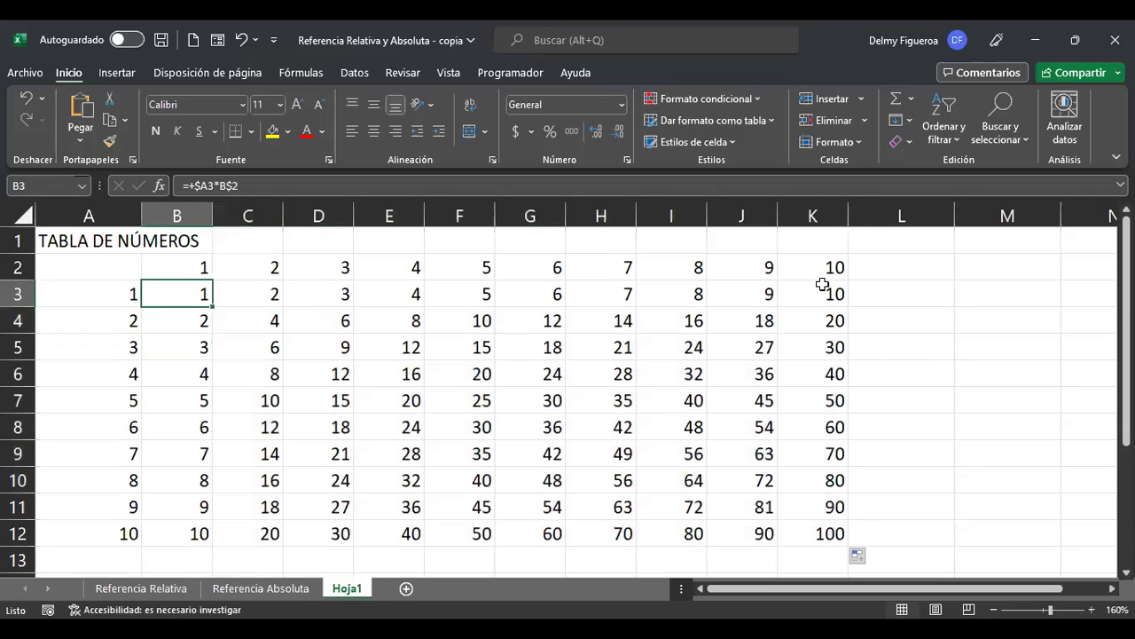
pyautogui.press('F2')
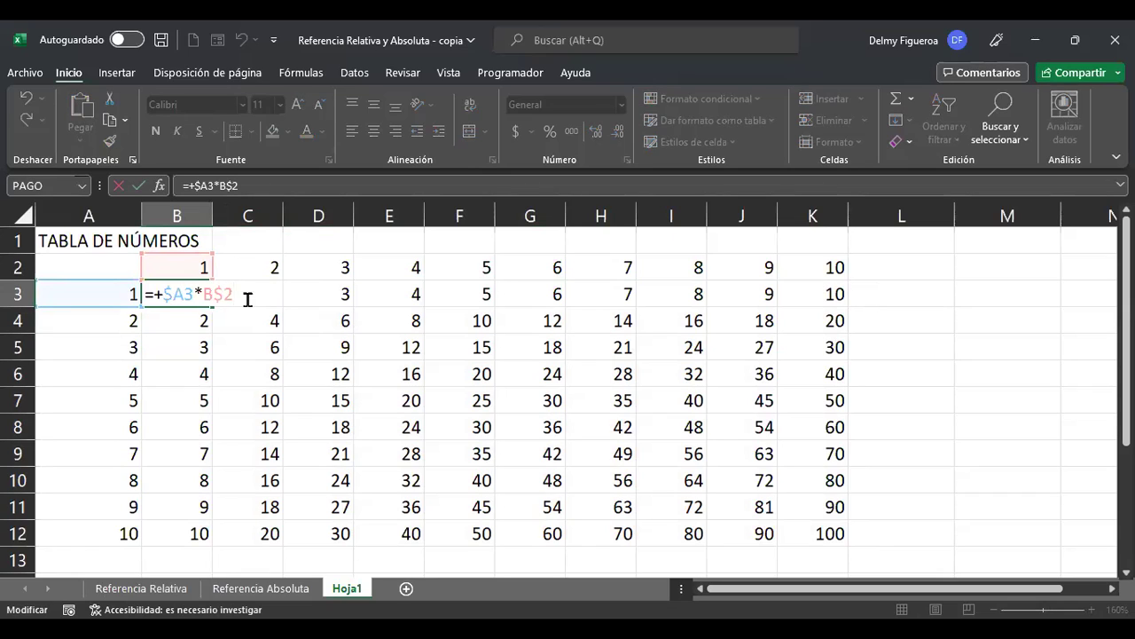
pyautogui.click(180, 291)
pyautogui.press('Return')
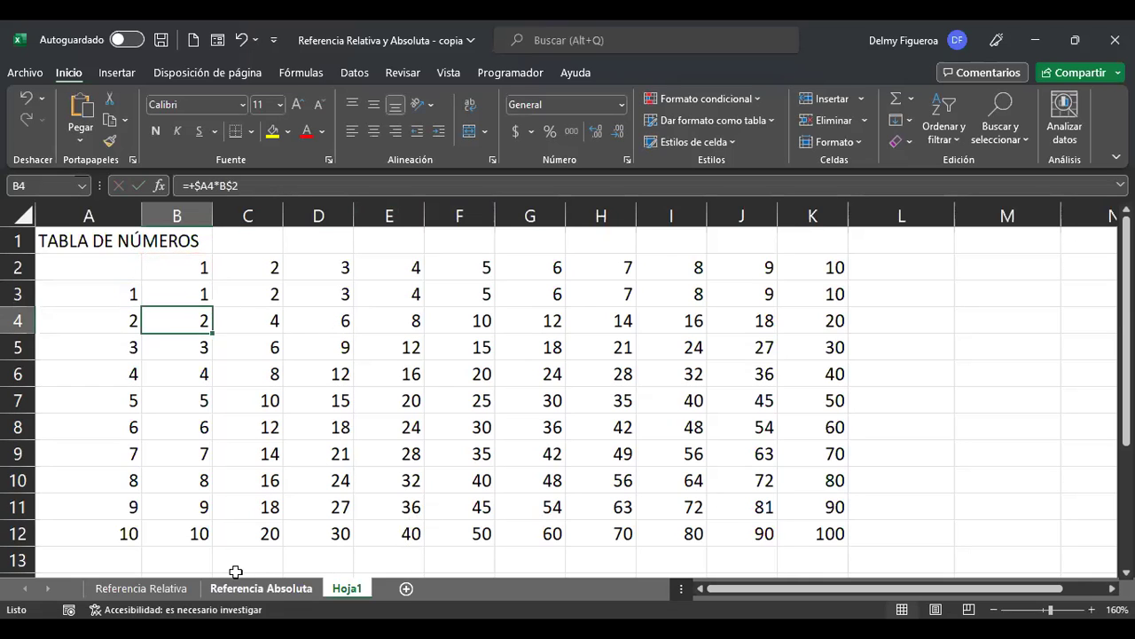
pyautogui.click(259, 588)
pyautogui.click(147, 588)
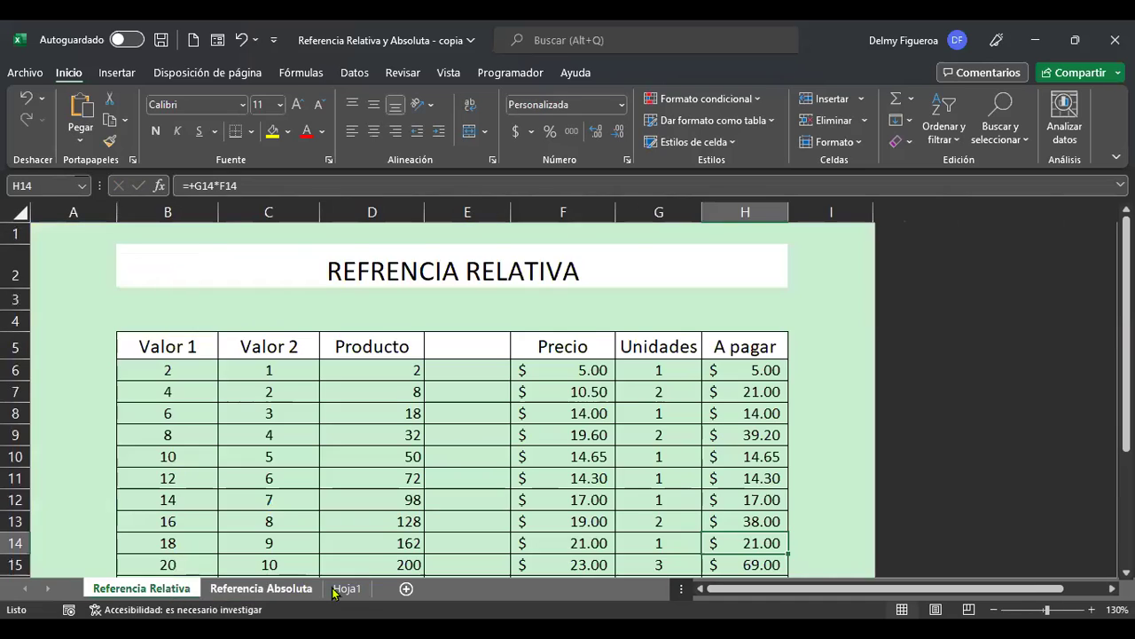
pyautogui.click(359, 589)
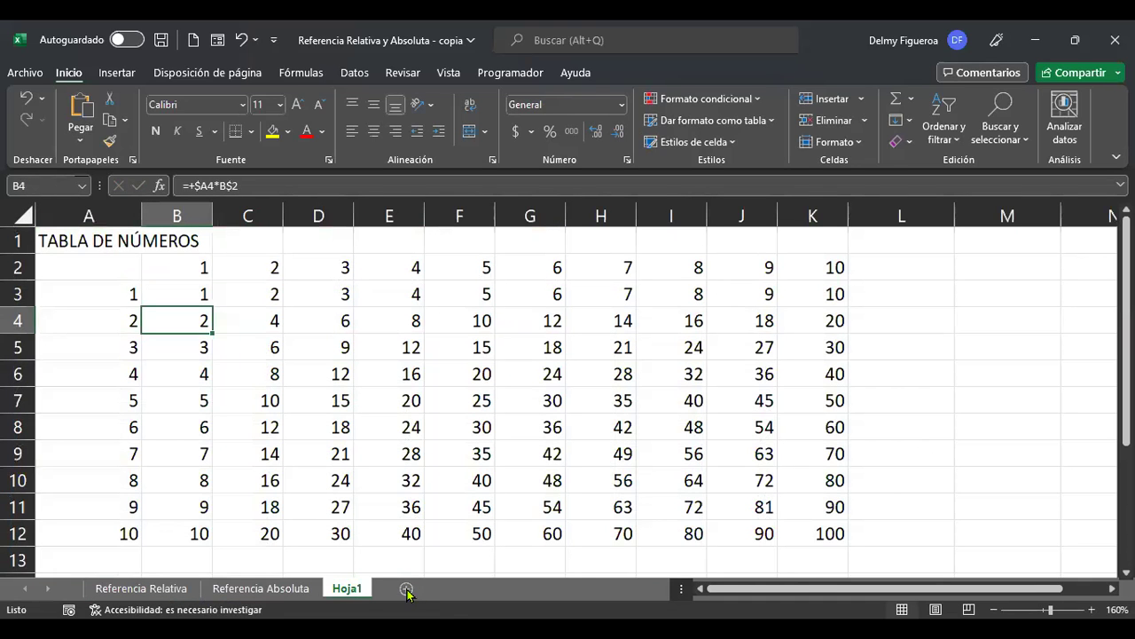
# Add a new worksheet and set the font size of all its cells to 14
pyautogui.click(406, 589)
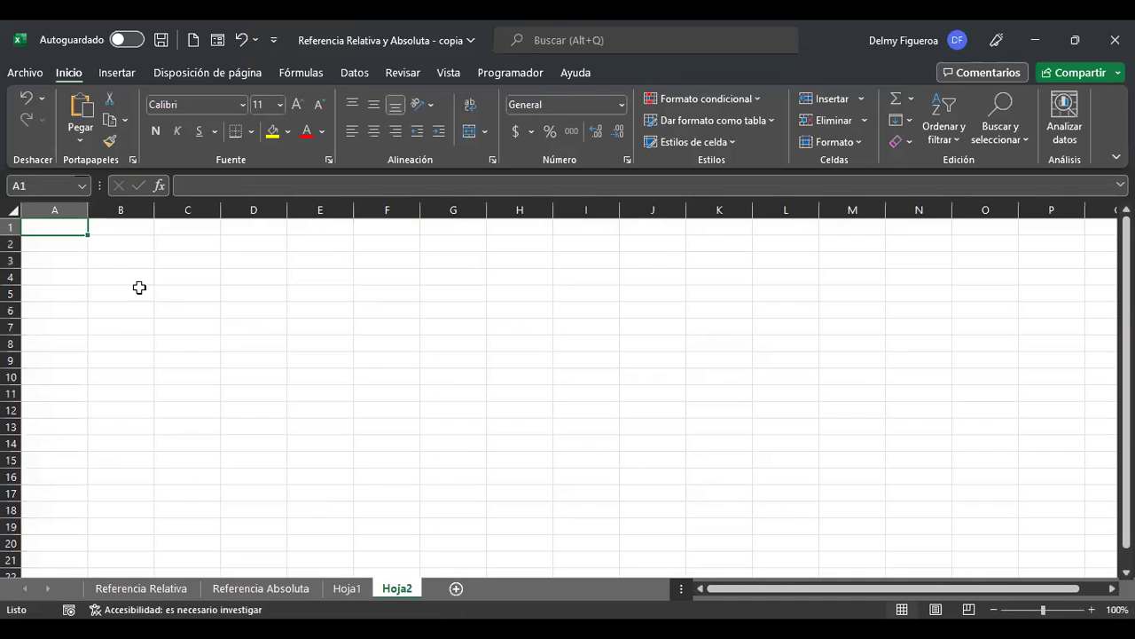
pyautogui.click(12, 211)
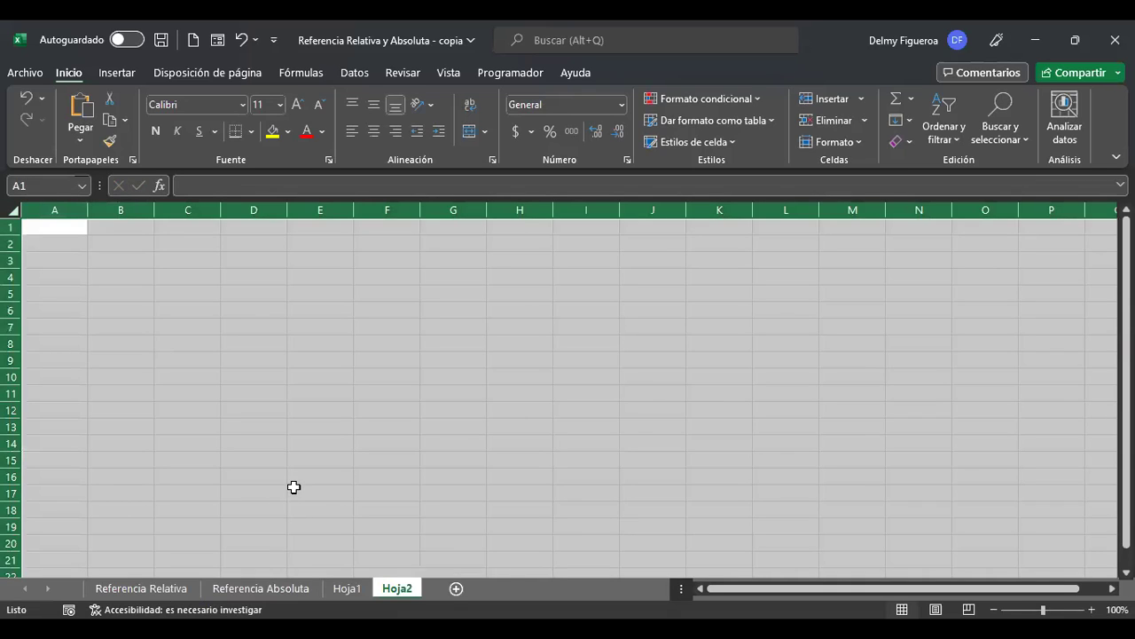
pyautogui.keyDown('ctrl'); pyautogui.scroll(3, 294, 484); pyautogui.keyUp('ctrl')
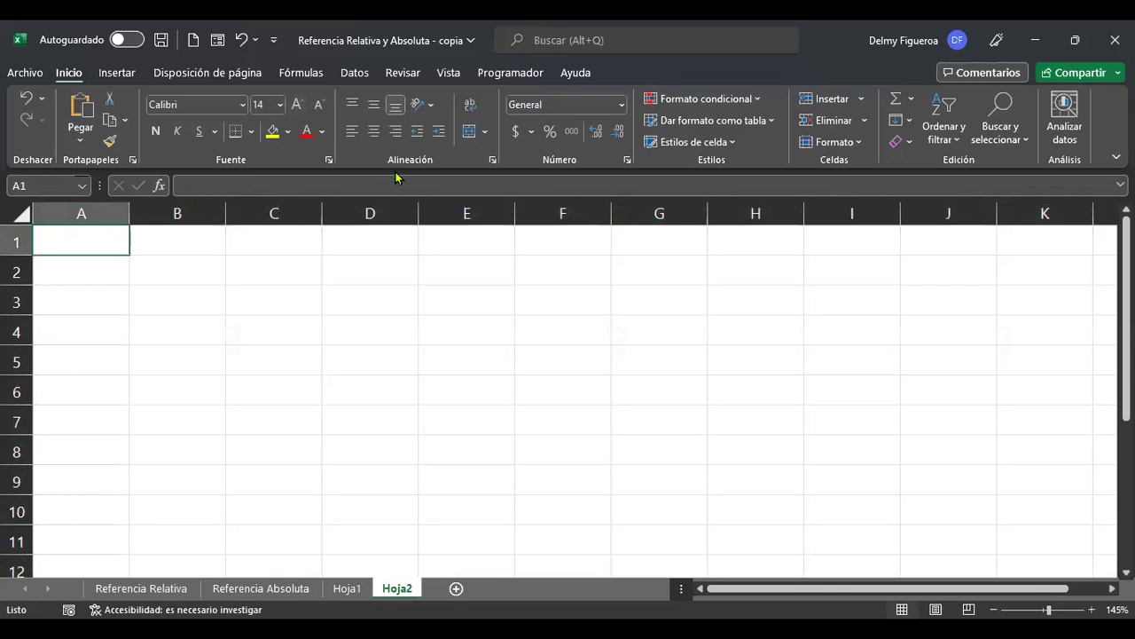
# Enter the title PLANILLA in A1 and the column header No. in A3
pyautogui.write('PLANILLA')
pyautogui.press('Return')
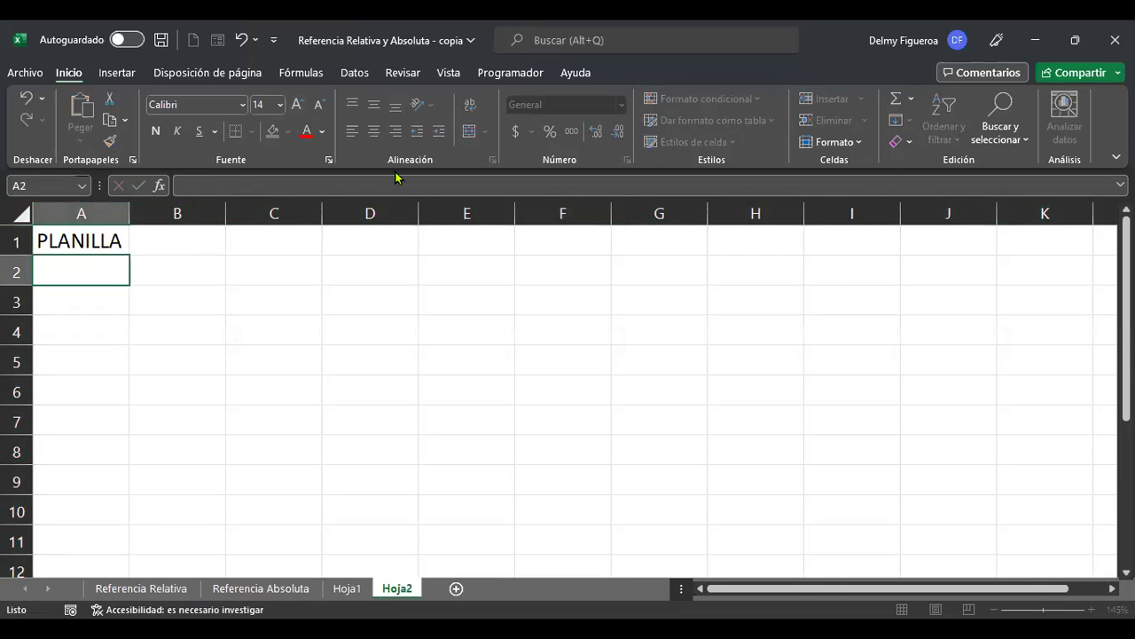
pyautogui.press('Return')
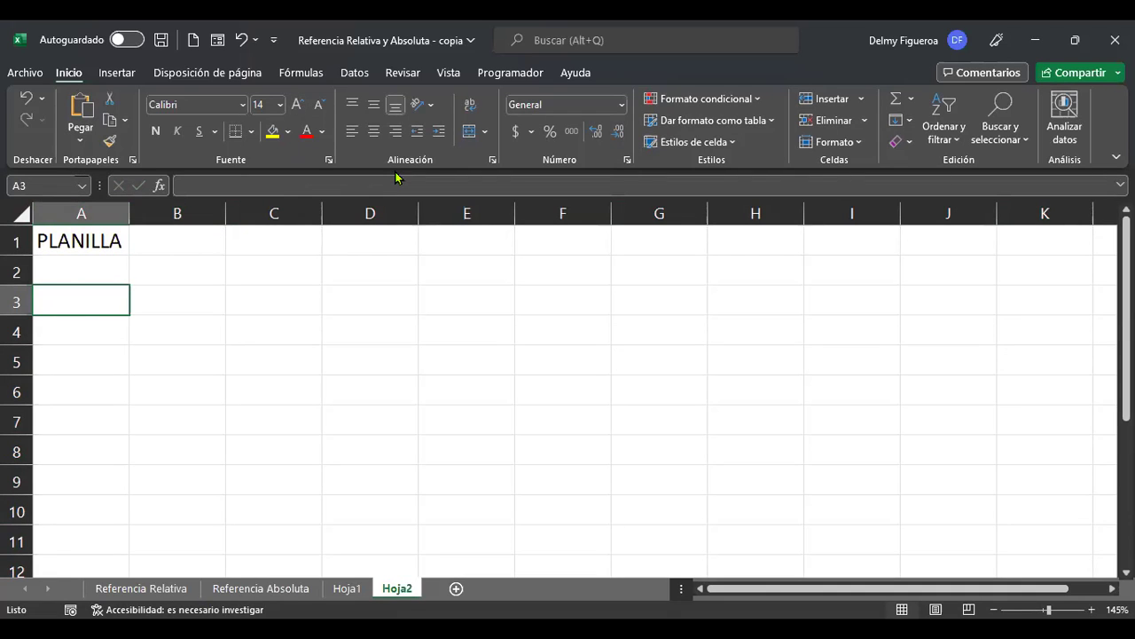
pyautogui.write('nO')
pyautogui.press('BackSpace')
pyautogui.press('BackSpace')
pyautogui.write('n')
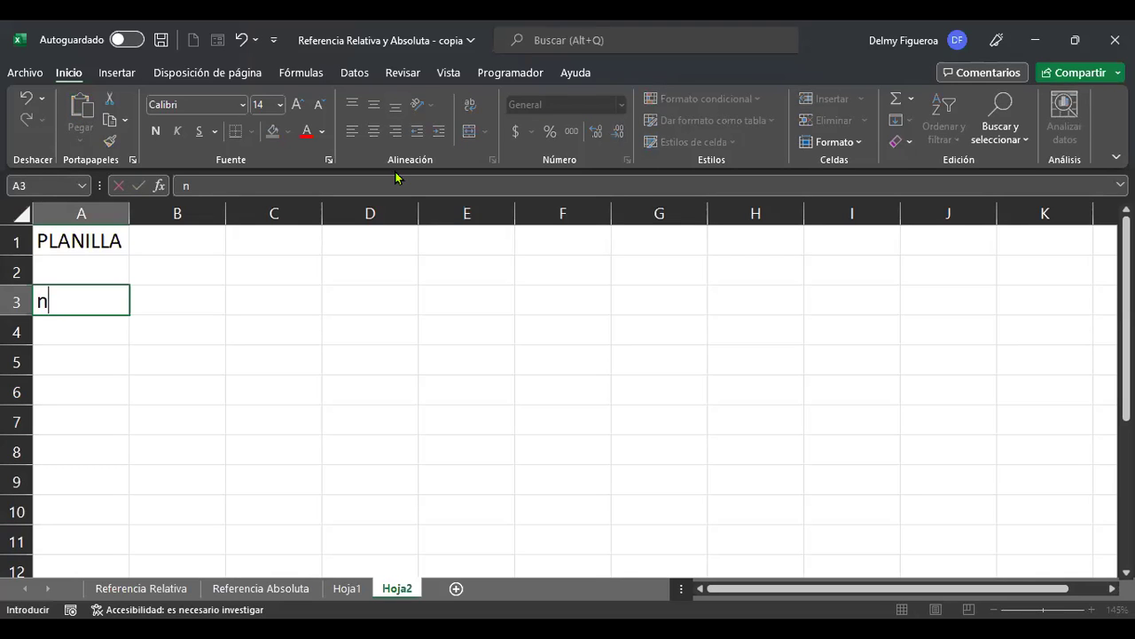
pyautogui.press('BackSpace')
pyautogui.write('No.')
pyautogui.press('Return')
# Number the payroll rows 1 to 5 in cells A4 to A8
pyautogui.write('1')
pyautogui.press('Return')
pyautogui.write('2')
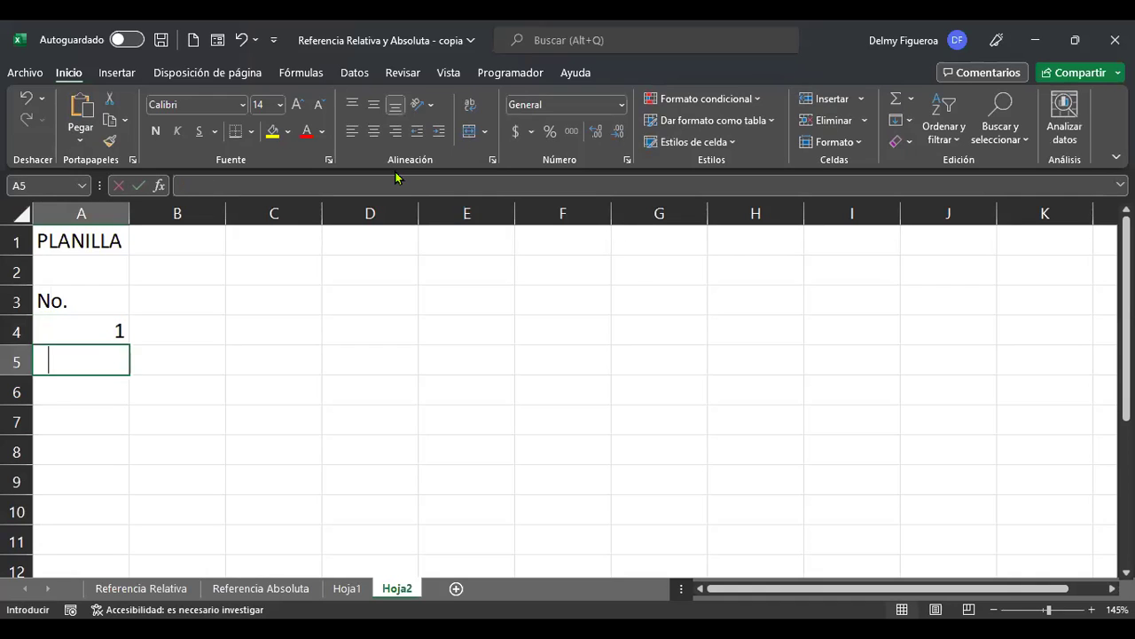
pyautogui.press('Return')
pyautogui.write('3')
pyautogui.press('Return')
pyautogui.write('4')
pyautogui.press('Return')
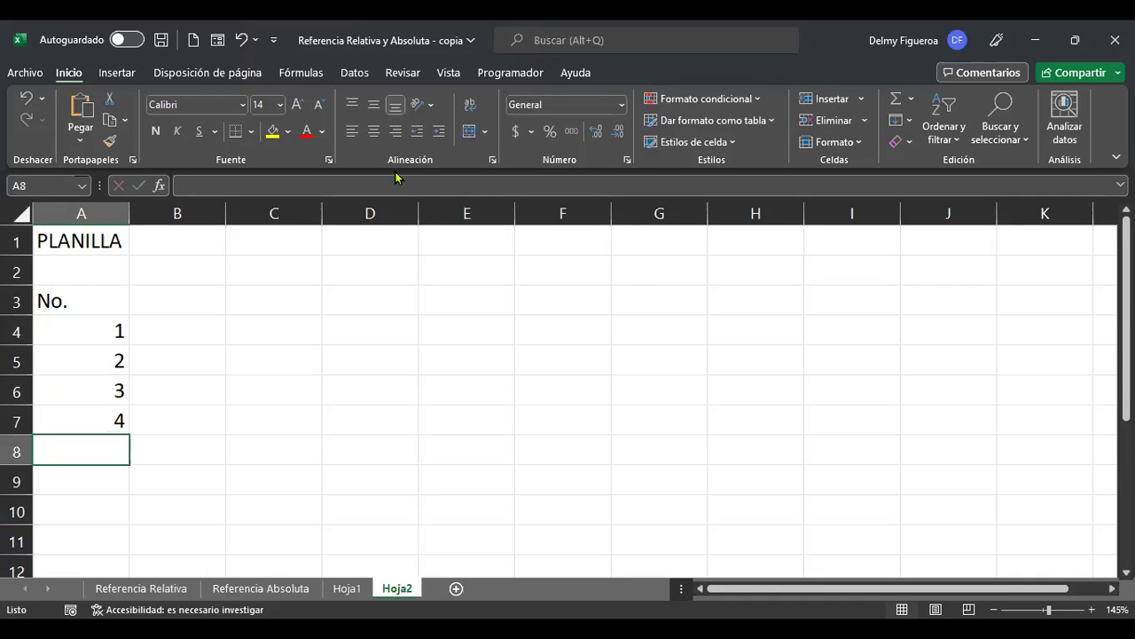
pyautogui.write('5')
pyautogui.press('Return')
# Enter the header Nombre in B2 and move it down to B3
pyautogui.press('Up')
pyautogui.press('Right')
pyautogui.press('Up')
pyautogui.press('Up')
pyautogui.press('Up')
pyautogui.press('Up')
pyautogui.press('Up')
pyautogui.press('Up')
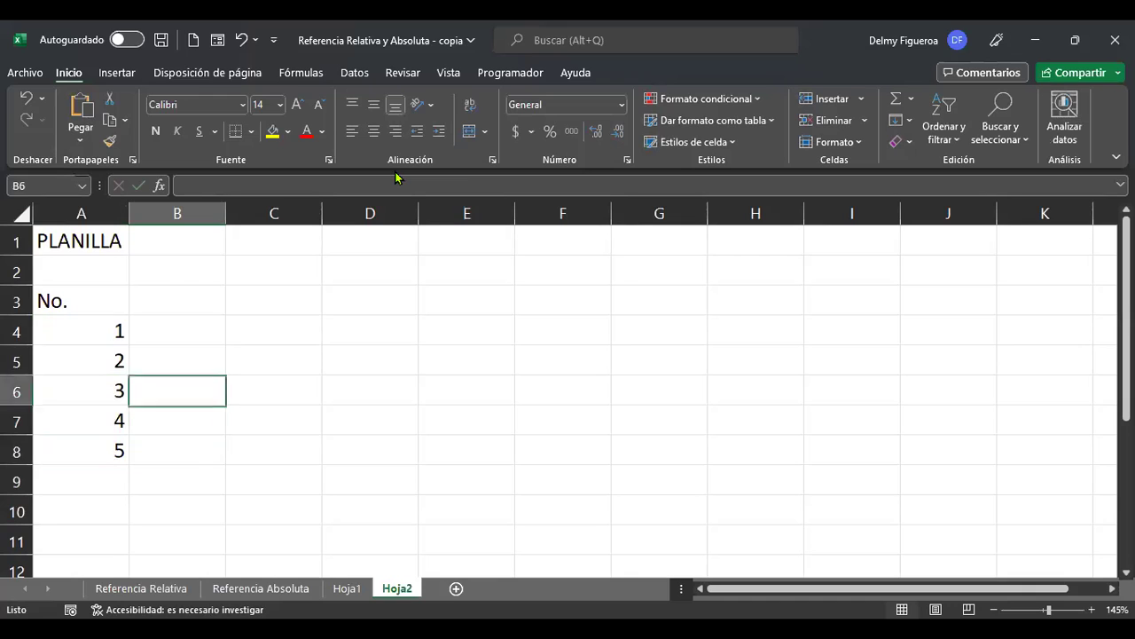
pyautogui.write('Nombre')
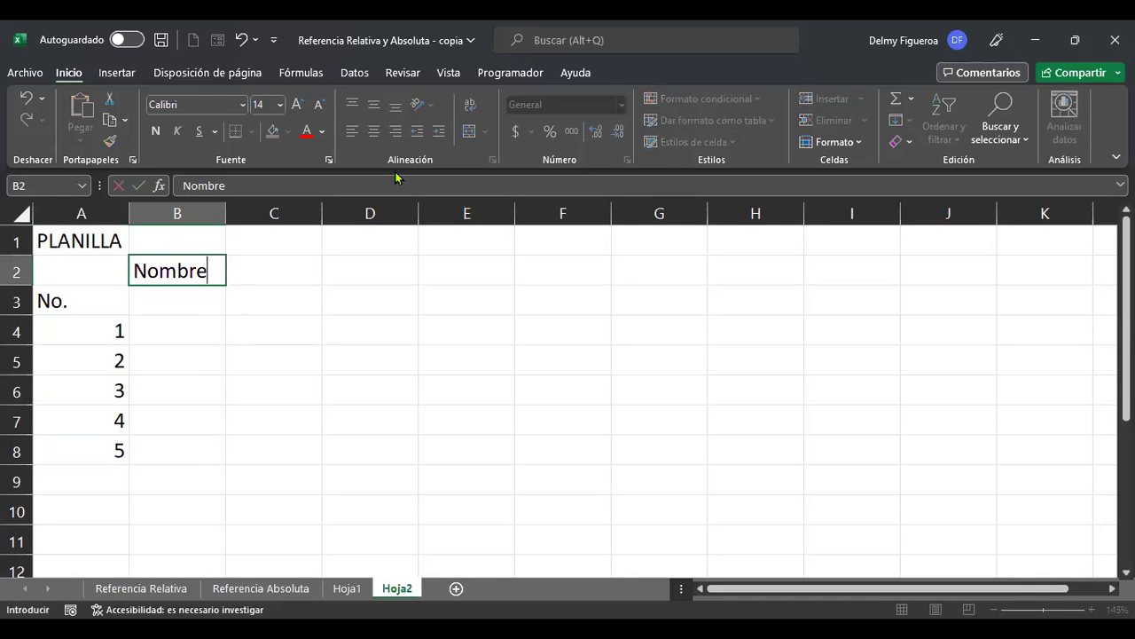
pyautogui.hotkey('ctrl', 'Return')
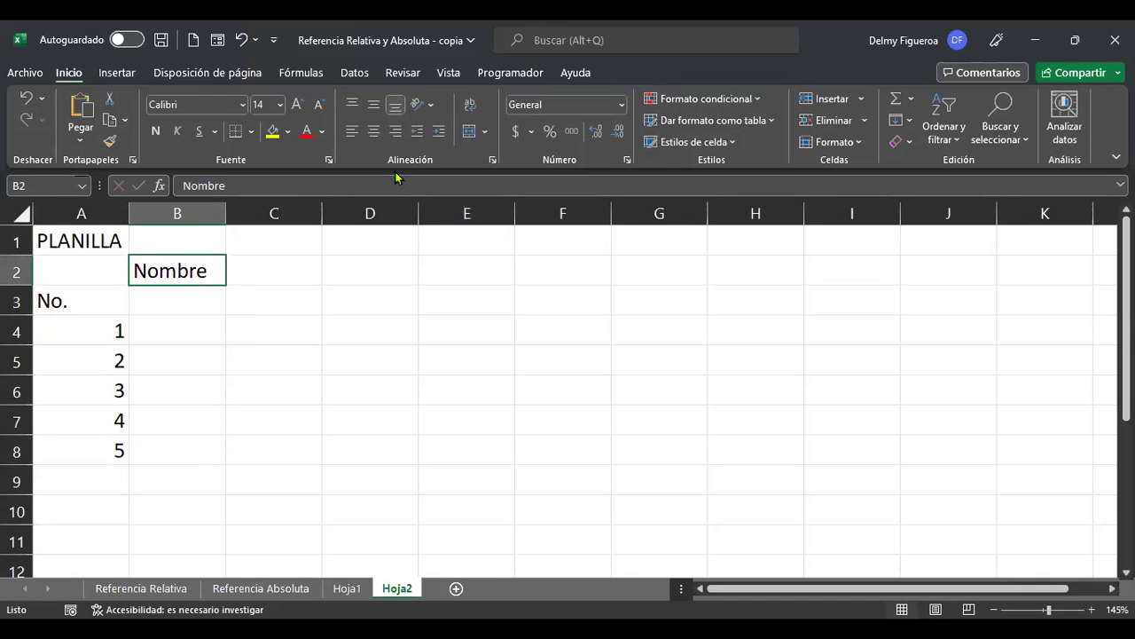
pyautogui.hotkey('ctrl', 'x')
pyautogui.press('Down')
pyautogui.hotkey('ctrl', 'v')
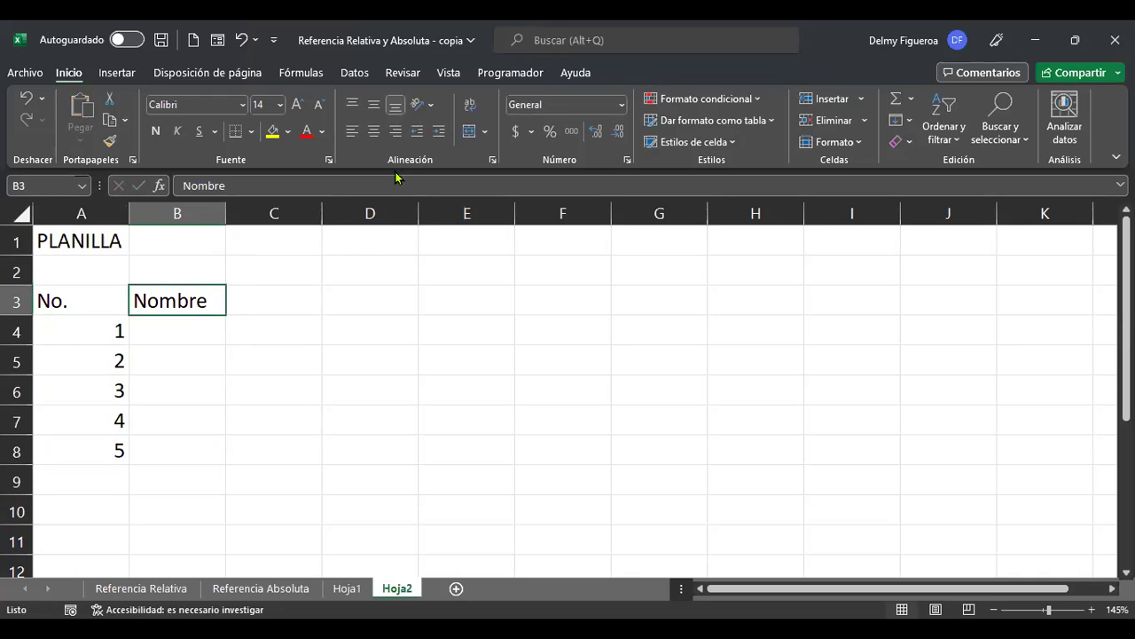
# Enter the column header Sueldo in C3
pyautogui.press('Right')
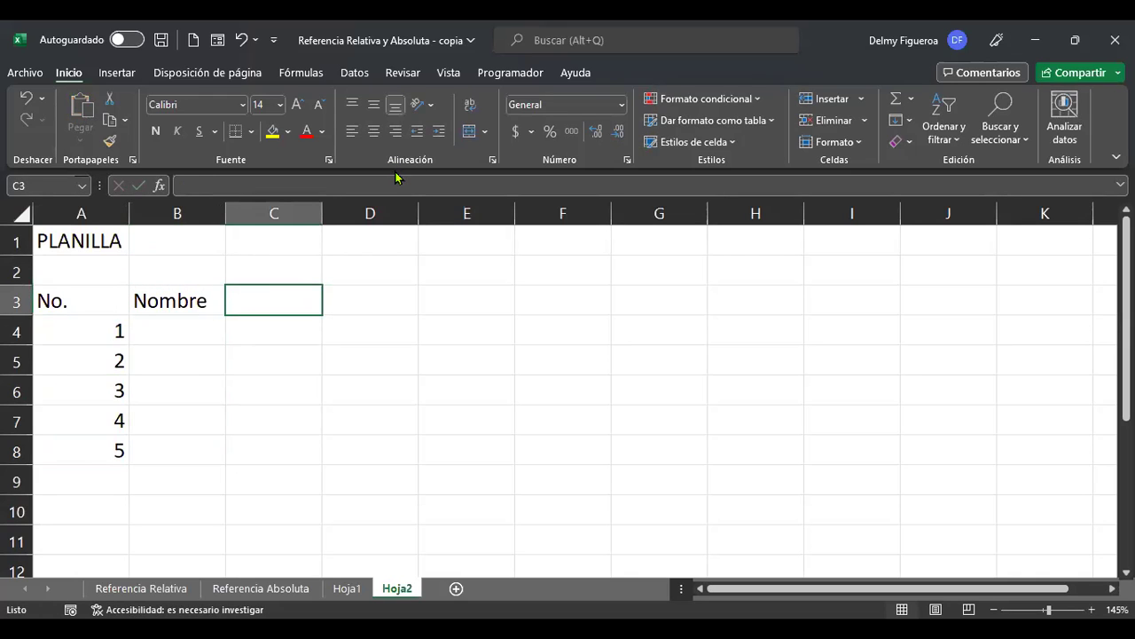
pyautogui.write('Sueldo')
pyautogui.press('Return')
pyautogui.press('Up')
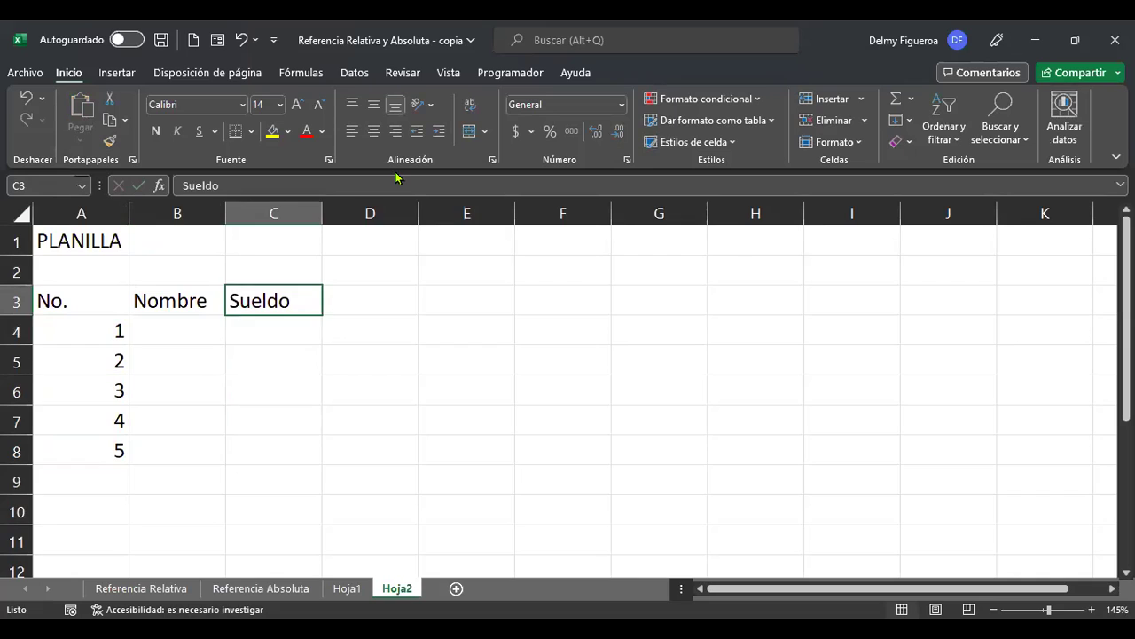
# Enter the group heading Descuentos in D2, one row above the other column headers
pyautogui.press('Right')
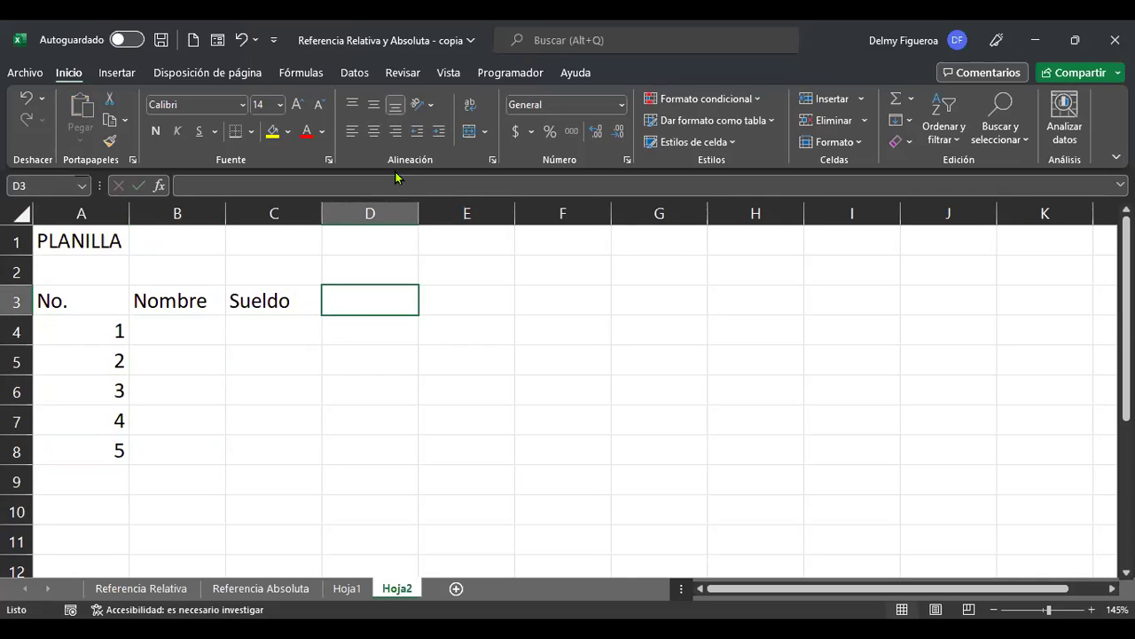
pyautogui.press('Up')
pyautogui.write('De')
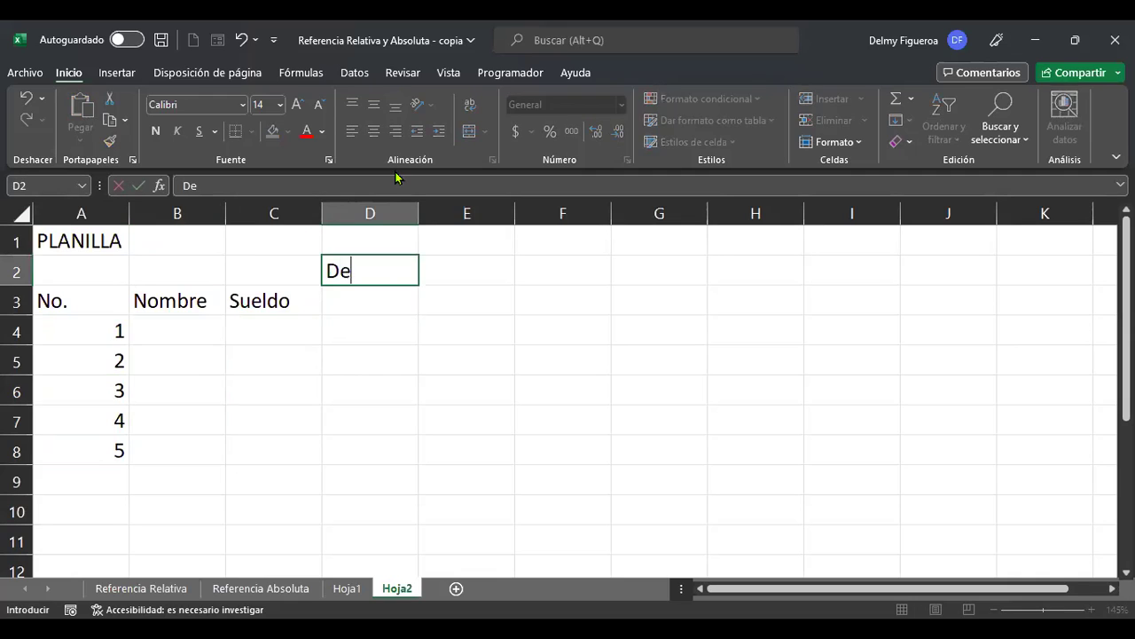
pyautogui.write('scuent')
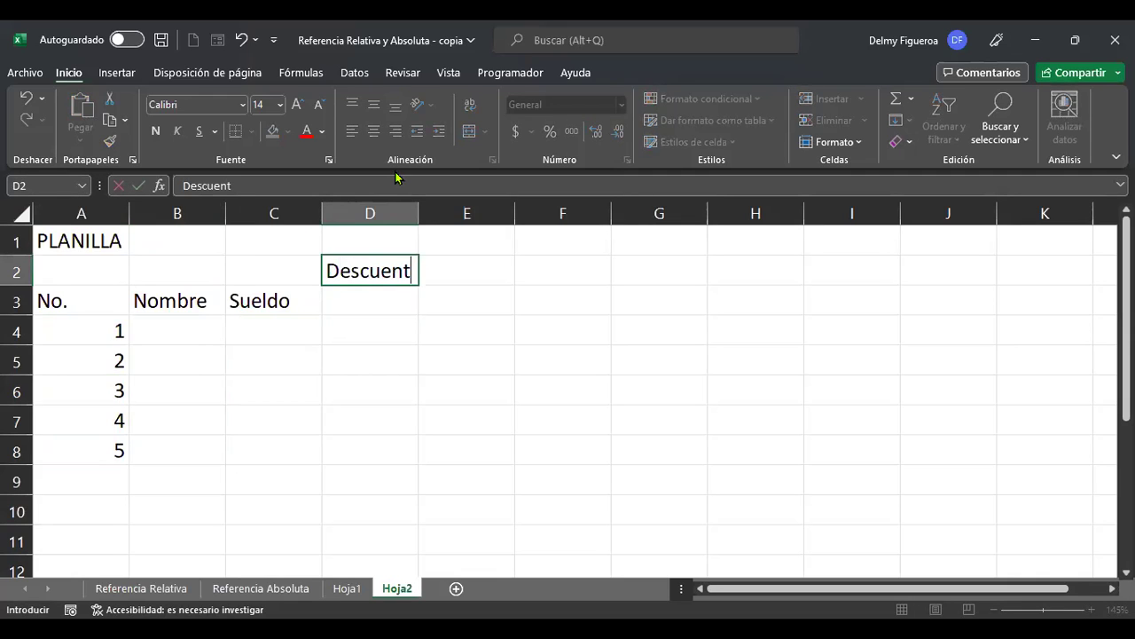
pyautogui.write('os')
pyautogui.press('Return')
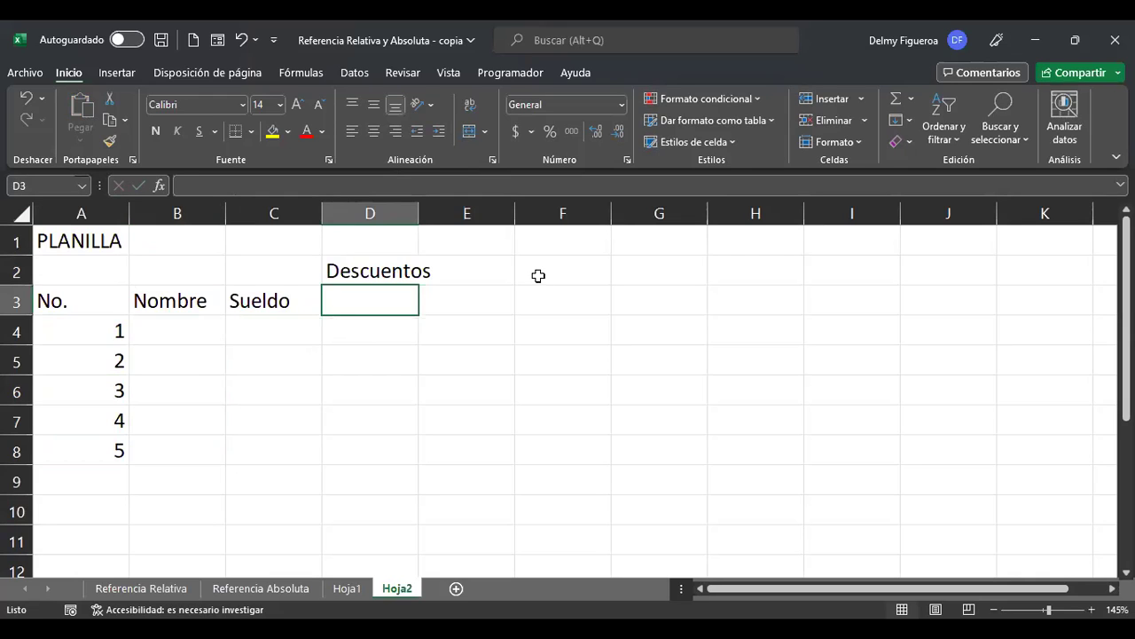
# Enter the deduction headers ISSS in D3, AFP in E3 and Renta in F3
pyautogui.write('ISSS')
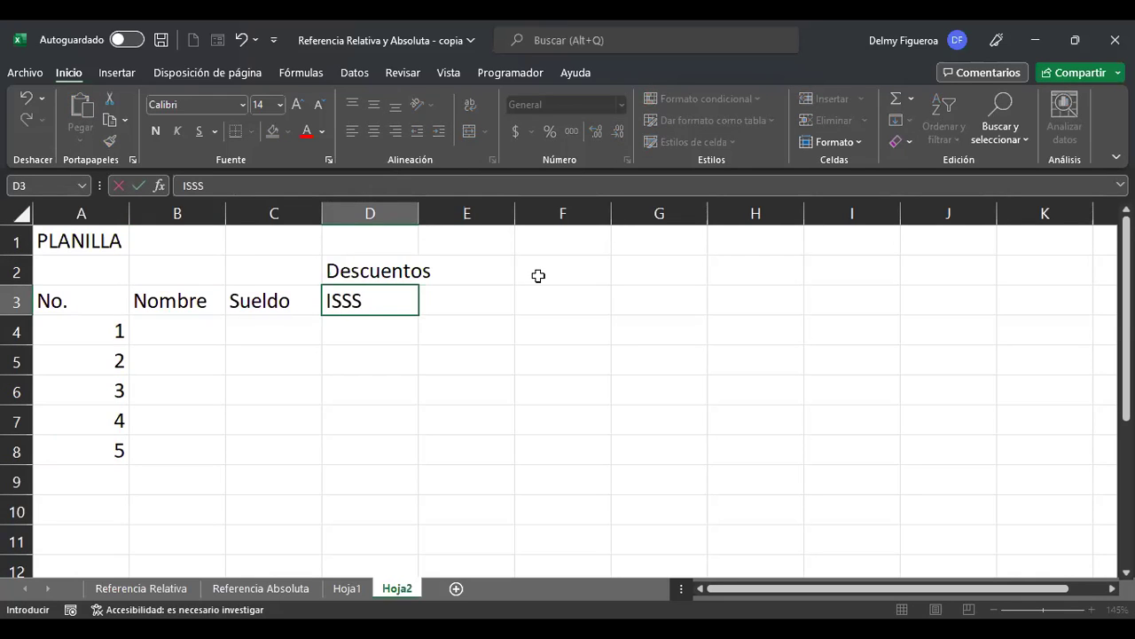
pyautogui.press('Tab')
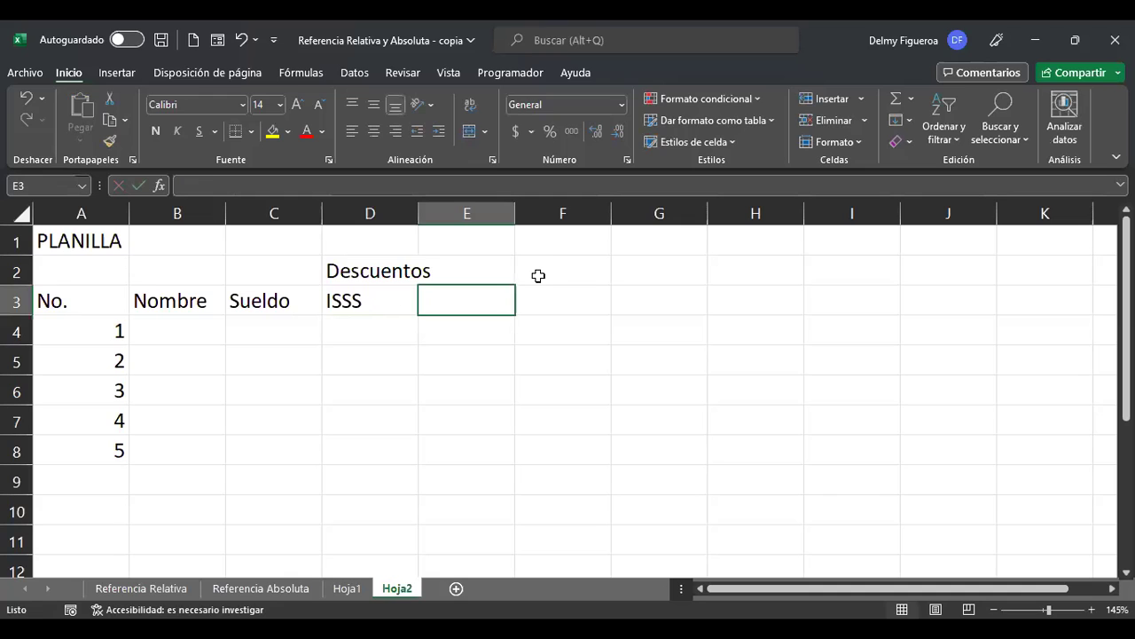
pyautogui.write('AFP')
pyautogui.press('Return')
pyautogui.press('Up')
pyautogui.press('Right')
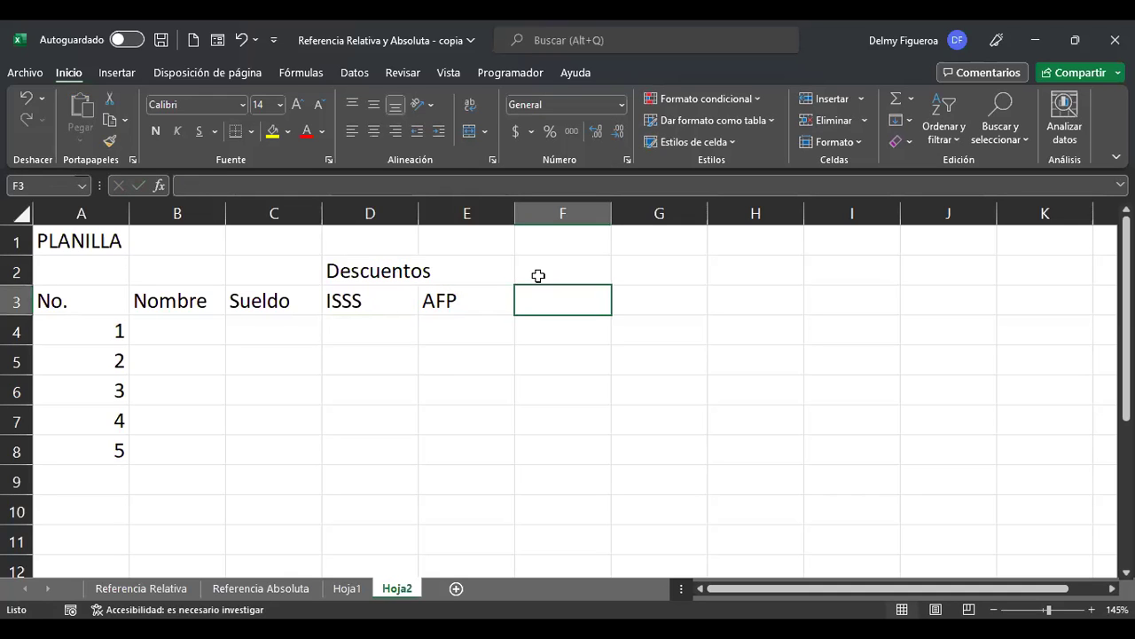
pyautogui.write('Renta')
pyautogui.press('Return')
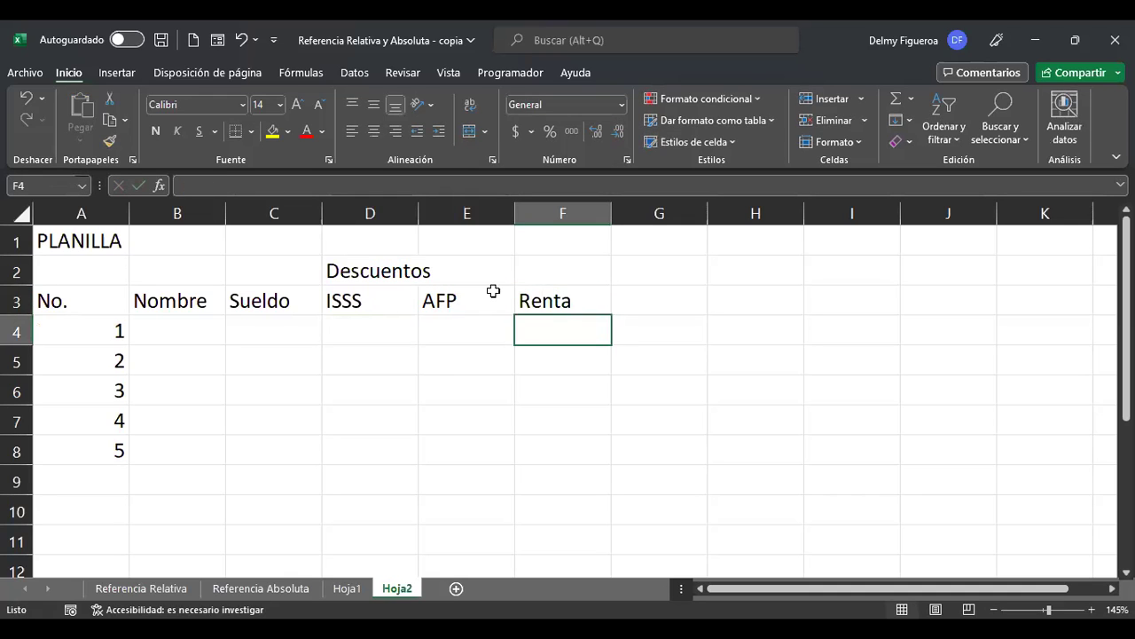
pyautogui.press('Up')
pyautogui.press('Right')
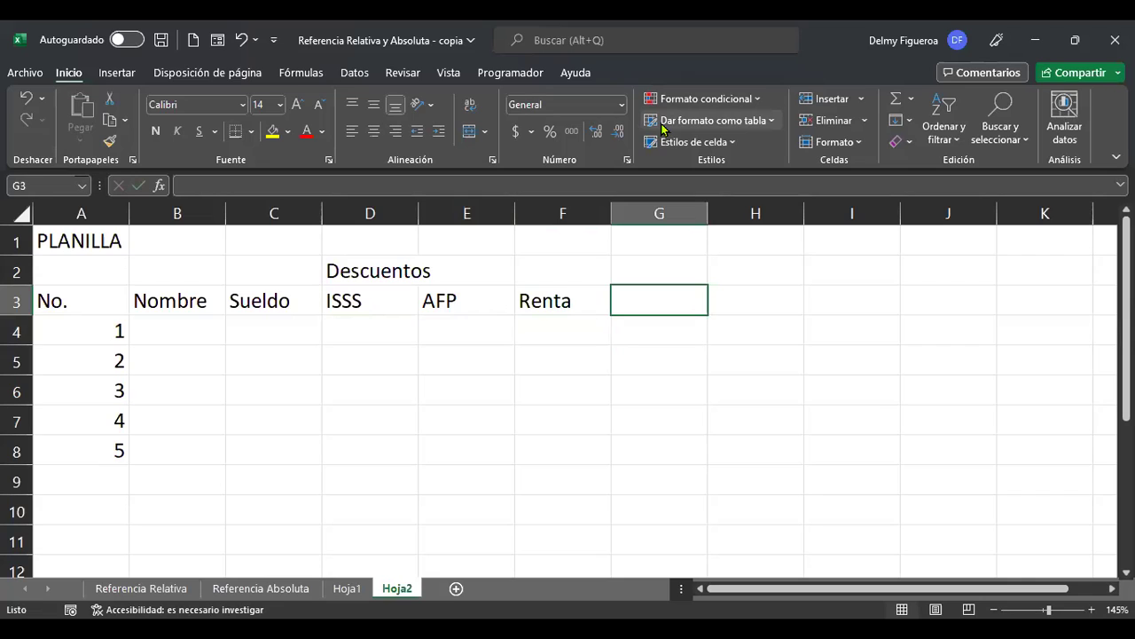
# Insert a blank row above row 4, between the column headers and the numbered employee rows
pyautogui.press('Left')
pyautogui.press('Left')
pyautogui.press('Left')
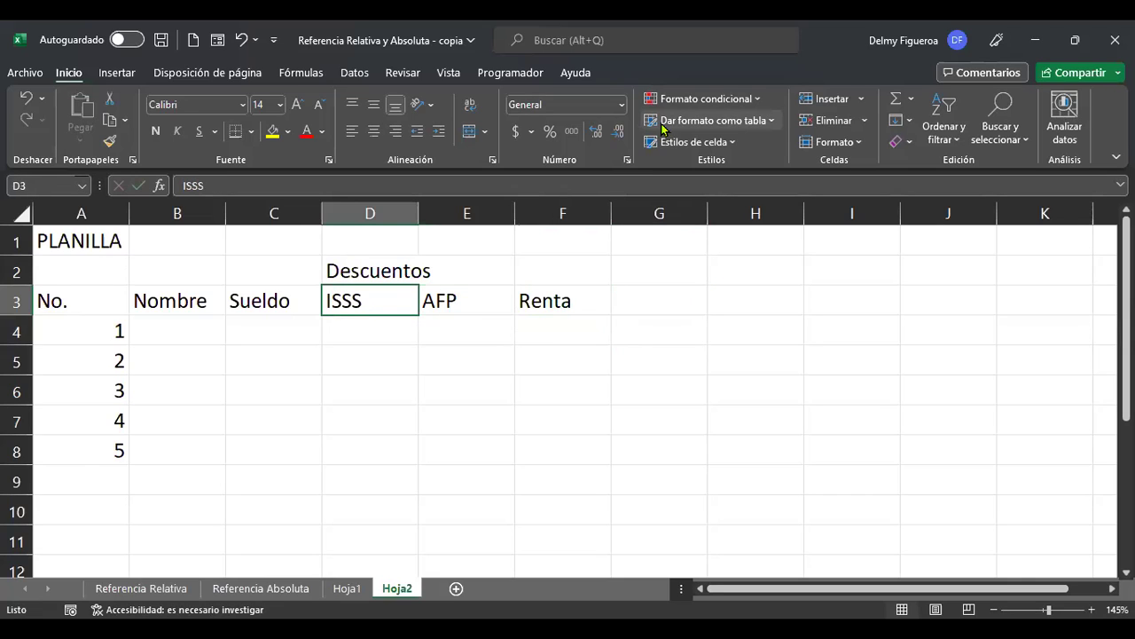
pyautogui.click(17, 330)
pyautogui.rightClick(17, 330)
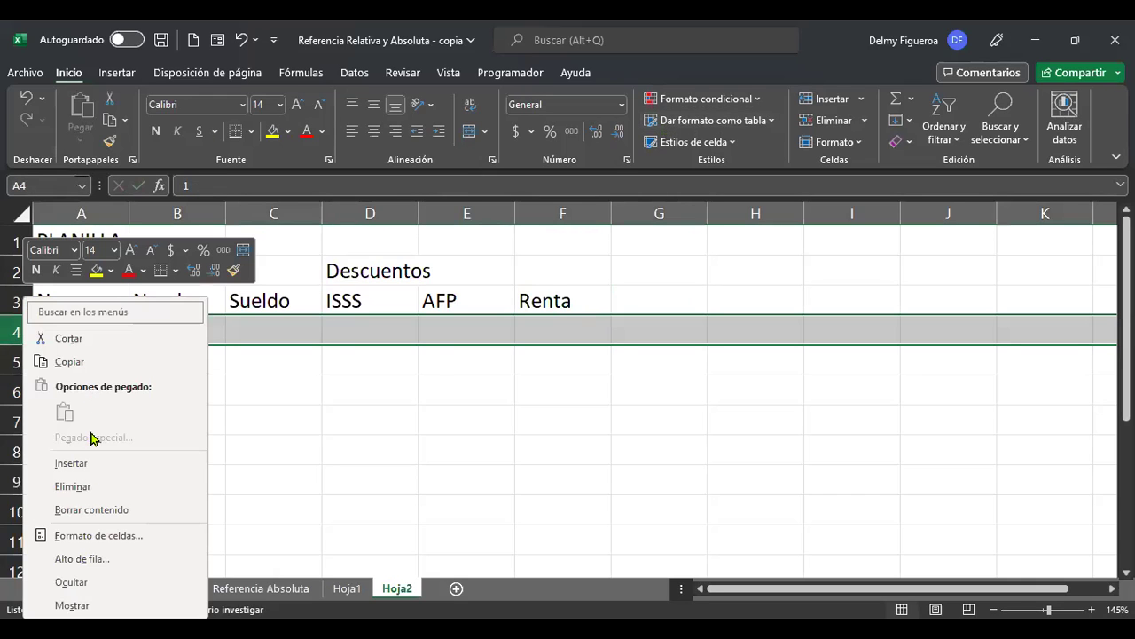
pyautogui.click(71, 463)
# Enter the deduction rates below their headers: 3% in D4, 7.25% in E4 and 10% in F4
pyautogui.click(368, 327)
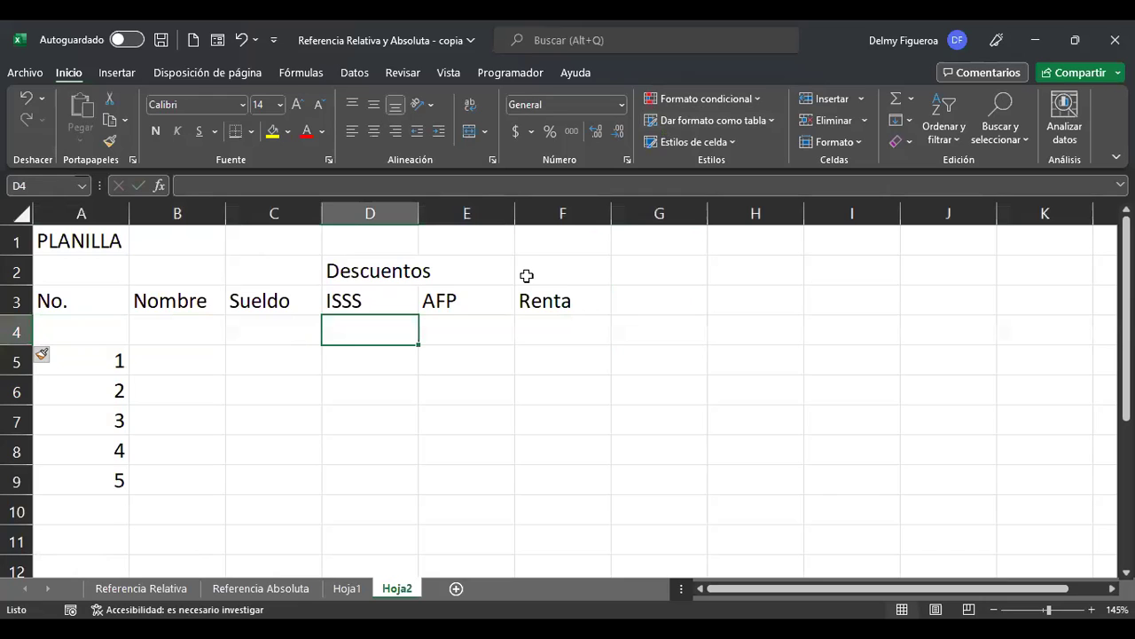
pyautogui.write('3%')
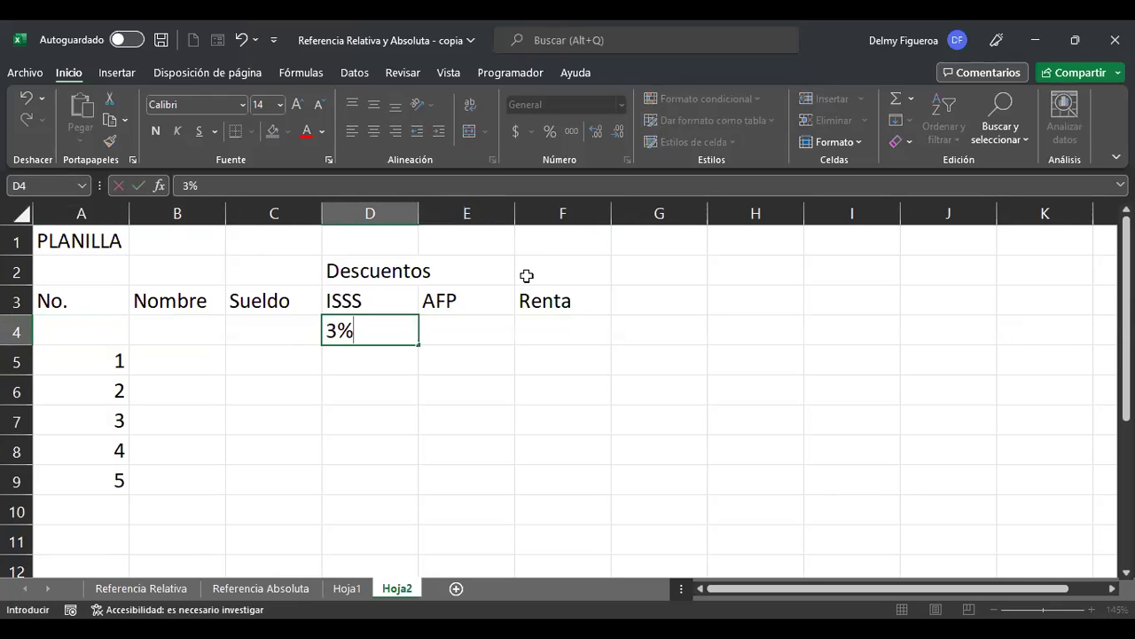
pyautogui.press('Tab')
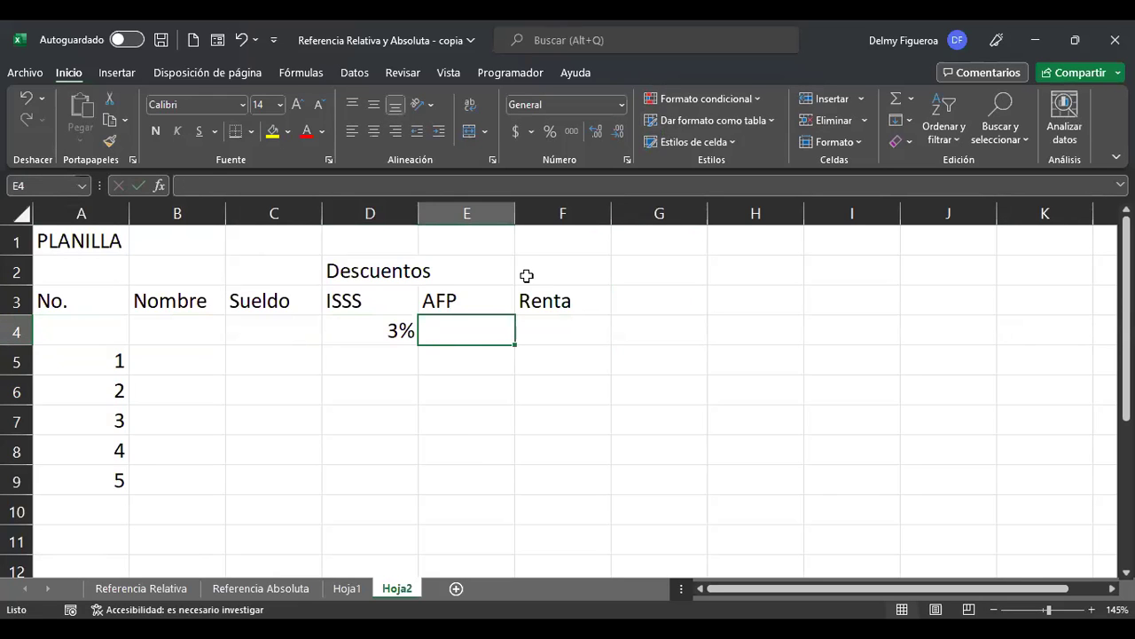
pyautogui.write('7.25%')
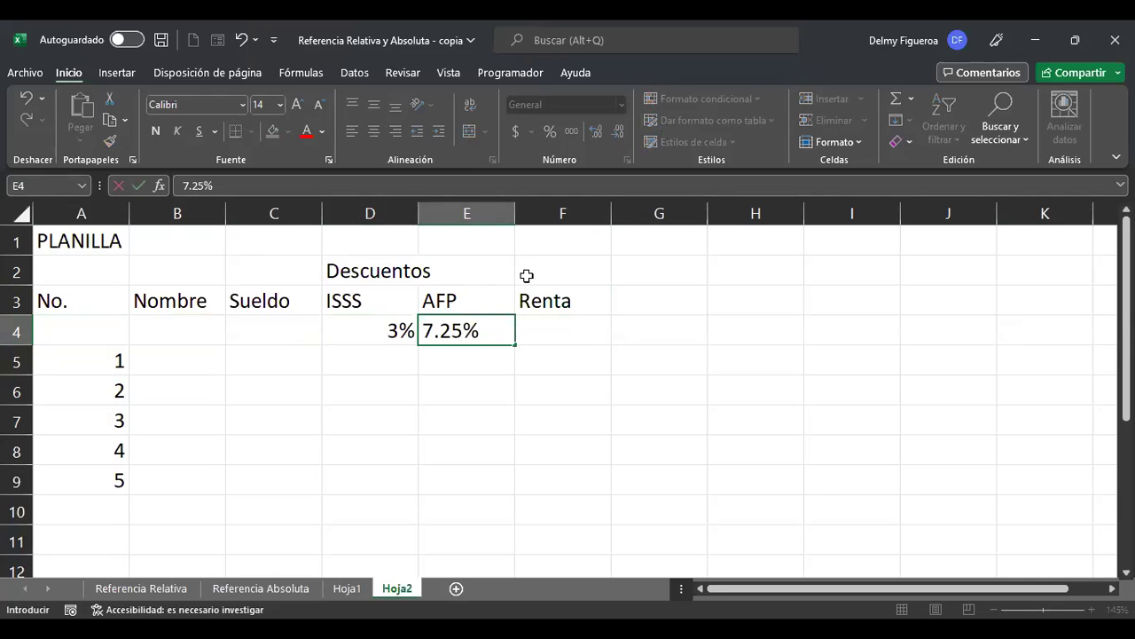
pyautogui.press('Tab')
pyautogui.write('10%')
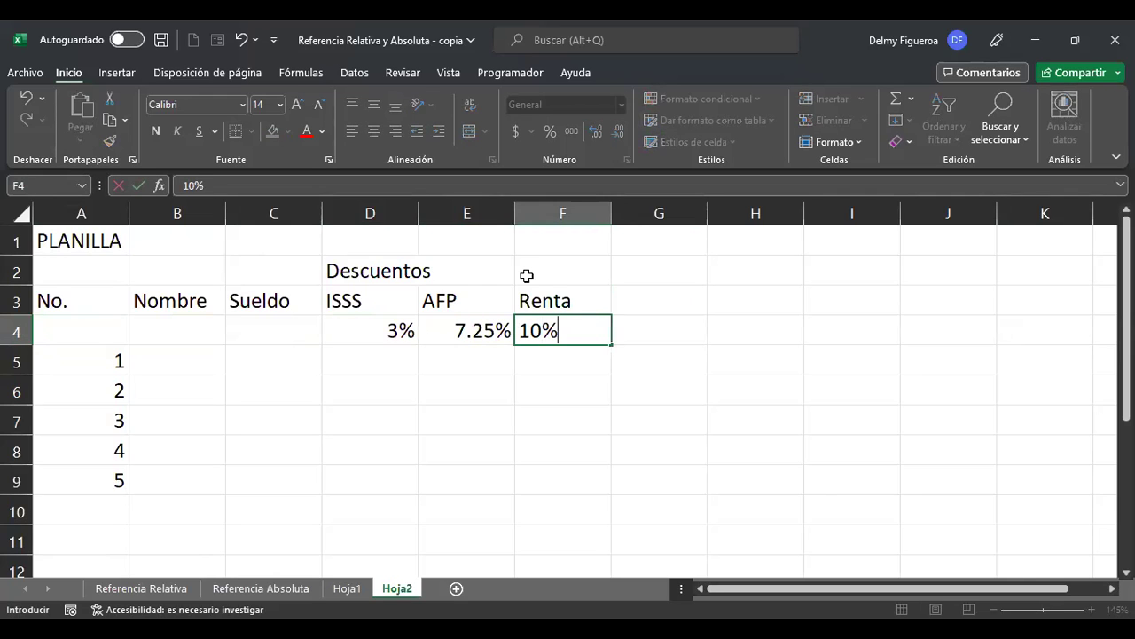
pyautogui.press('Tab')
# Enter the column header Líquido in G3
pyautogui.press('Up')
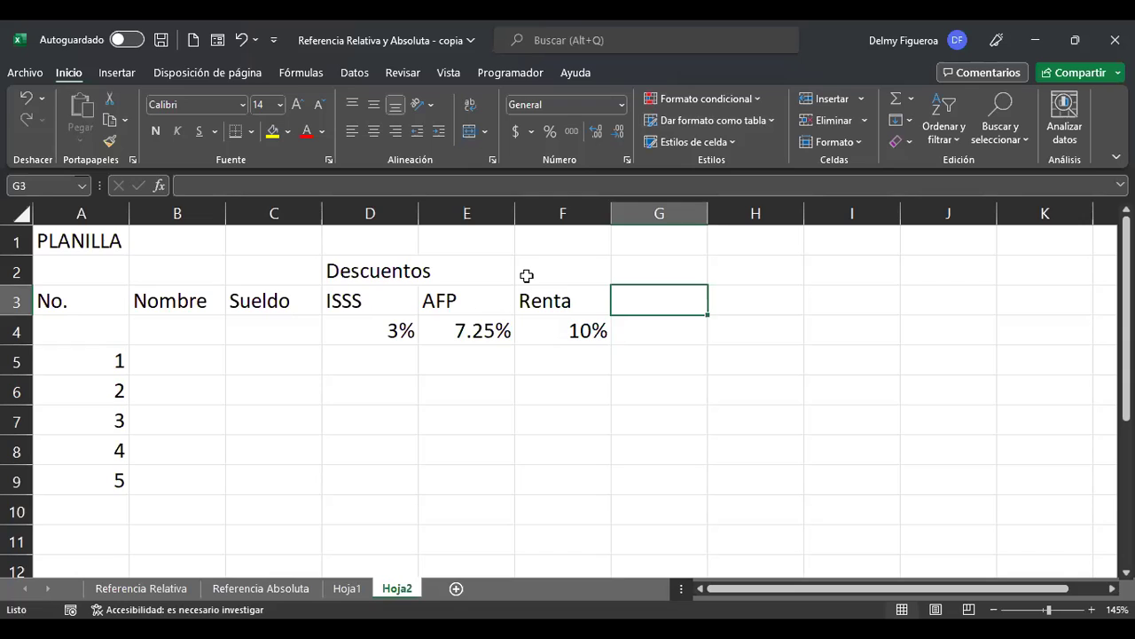
pyautogui.write('Líquido')
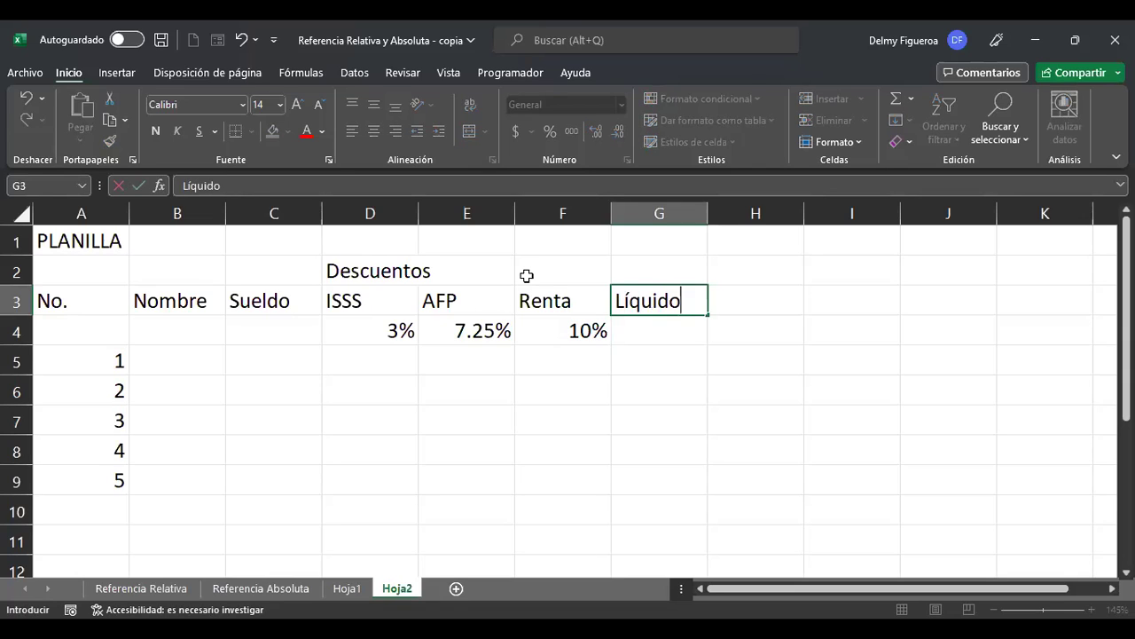
pyautogui.press('Return')
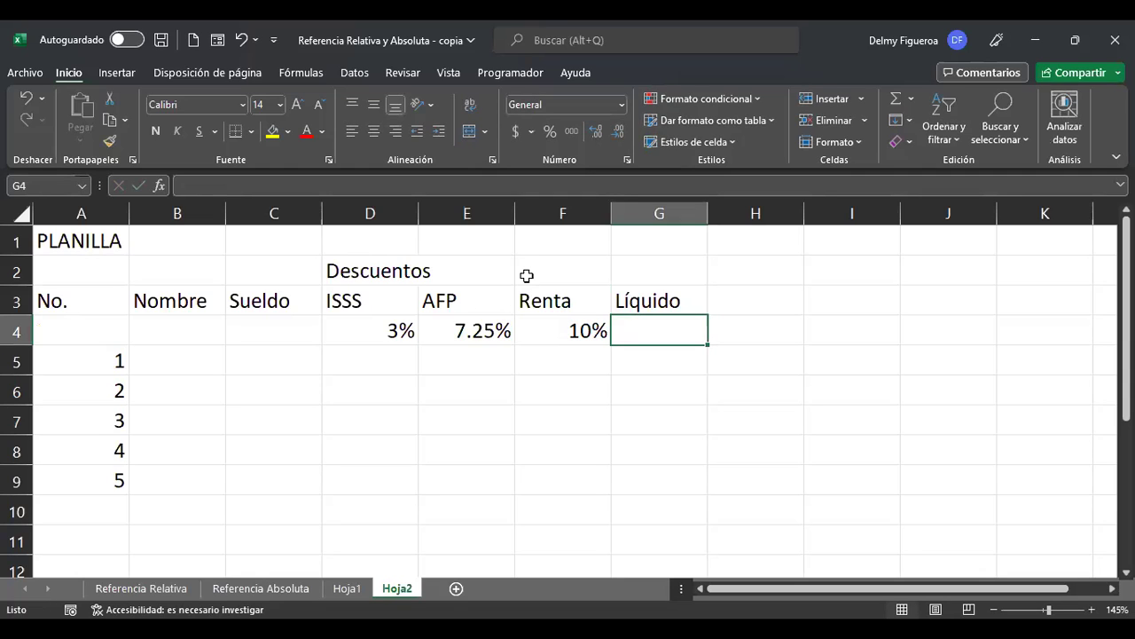
# Enter Empleado 1 in B5 as the first entry of the Nombre column
pyautogui.press('Left')
pyautogui.press('Left')
pyautogui.press('Left')
pyautogui.press('Left')
pyautogui.press('Left')
pyautogui.press('Left')
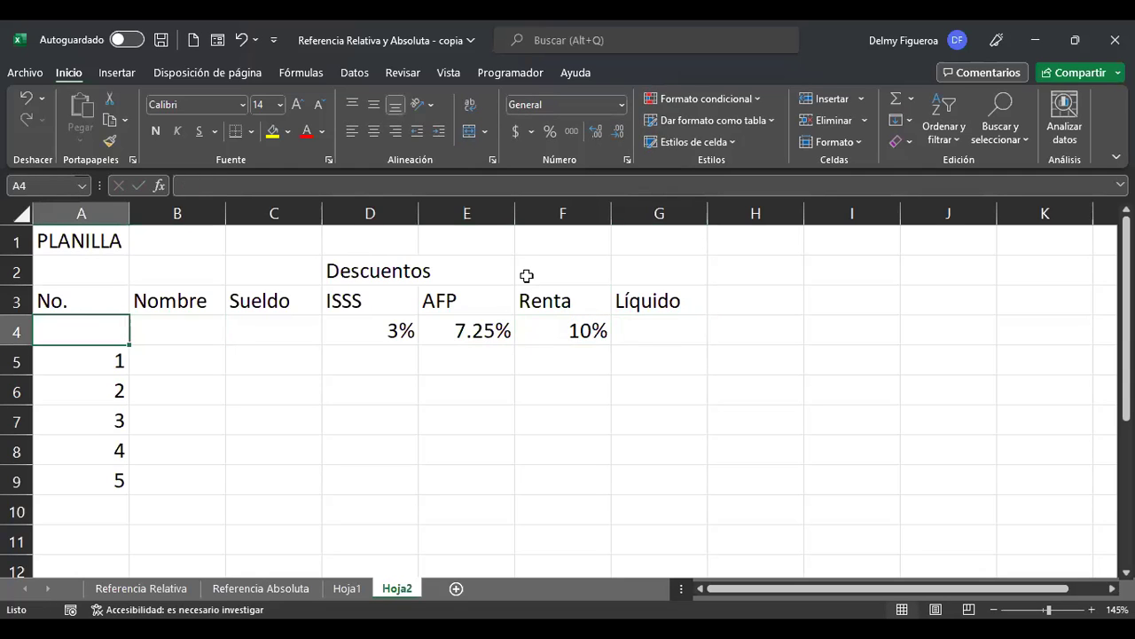
pyautogui.press('Up')
pyautogui.press('Down')
pyautogui.press('Down')
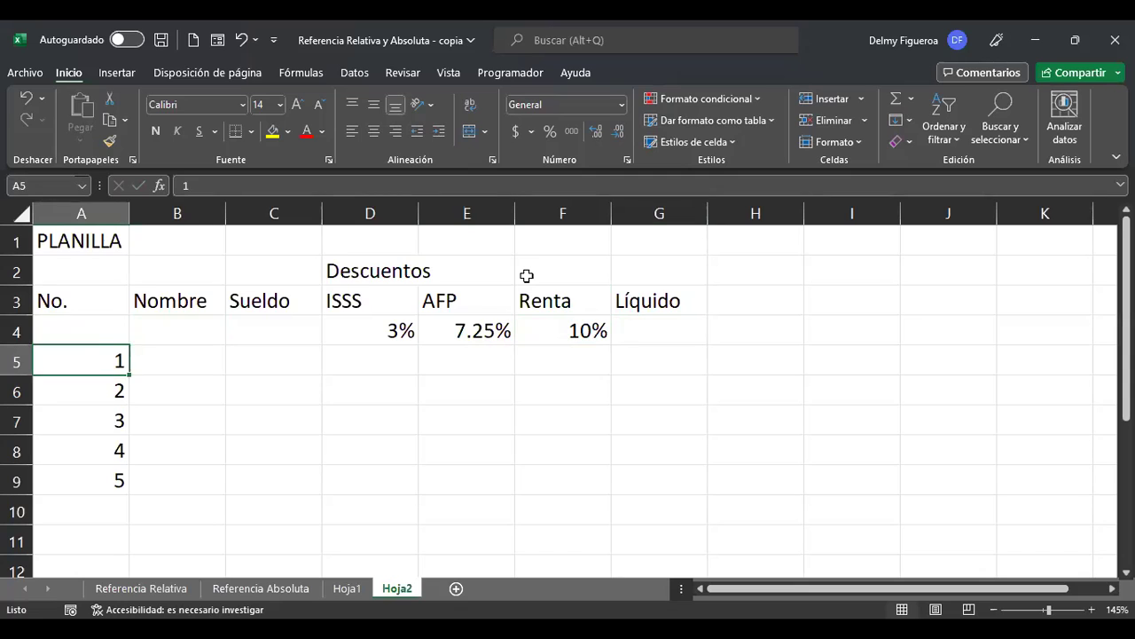
pyautogui.press('Right')
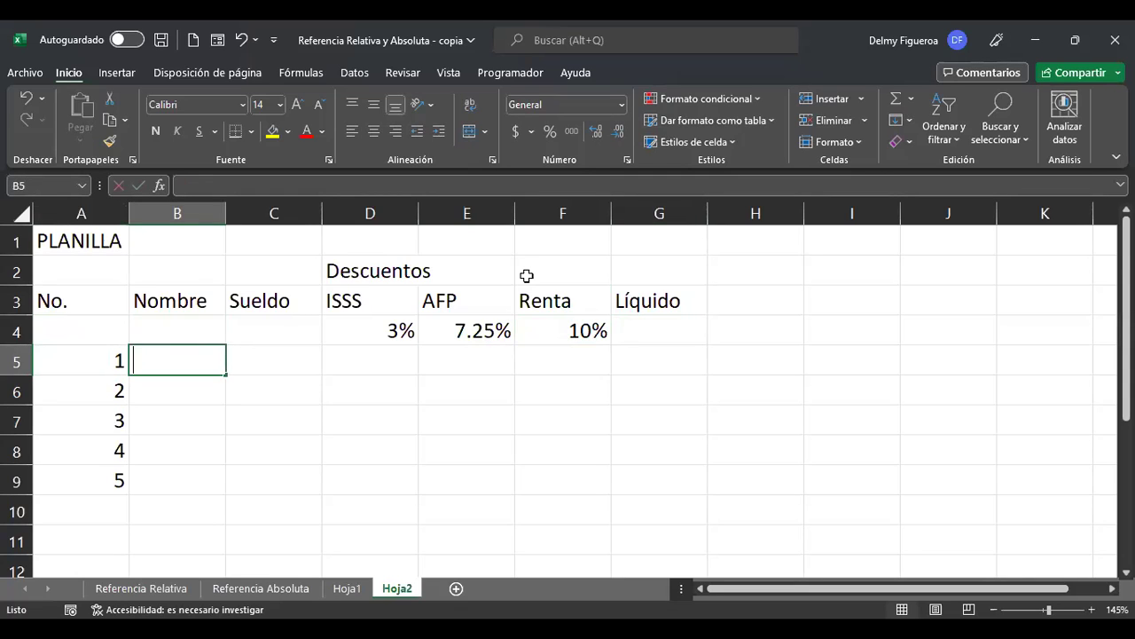
pyautogui.write('Empleado')
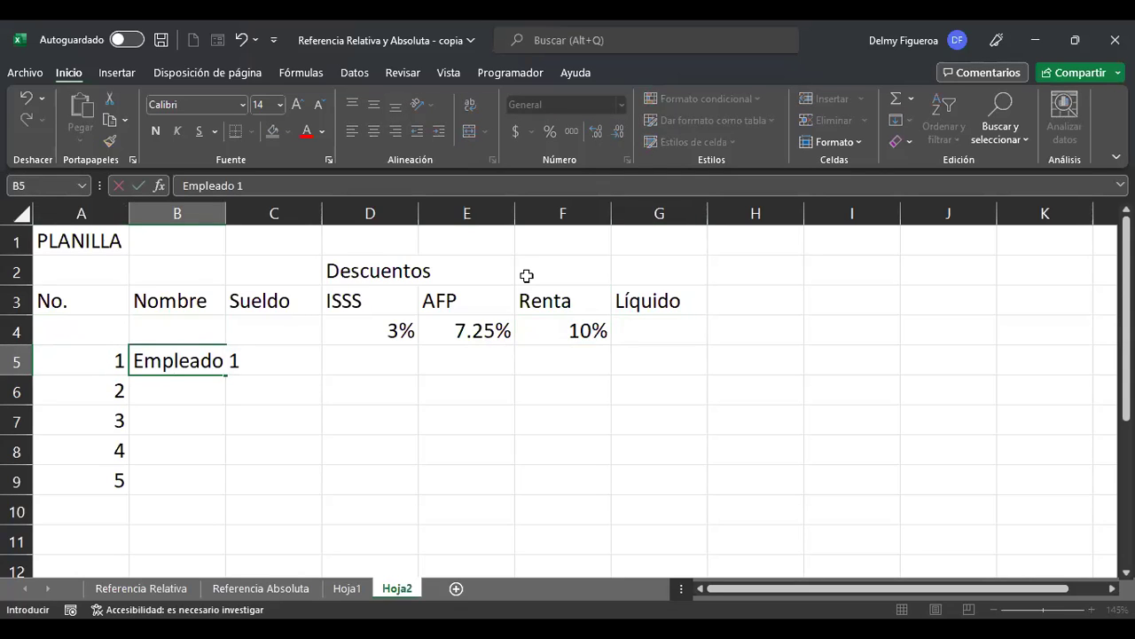
pyautogui.write(' 1')
pyautogui.hotkey('ctrl', 'Return')
# Widen column B to fit the employee names and fill the Empleado series from B5 down to B9
pyautogui.moveTo(224, 218); pyautogui.dragTo(249, 218)
pyautogui.moveTo(250, 376); pyautogui.dragTo(251, 482)
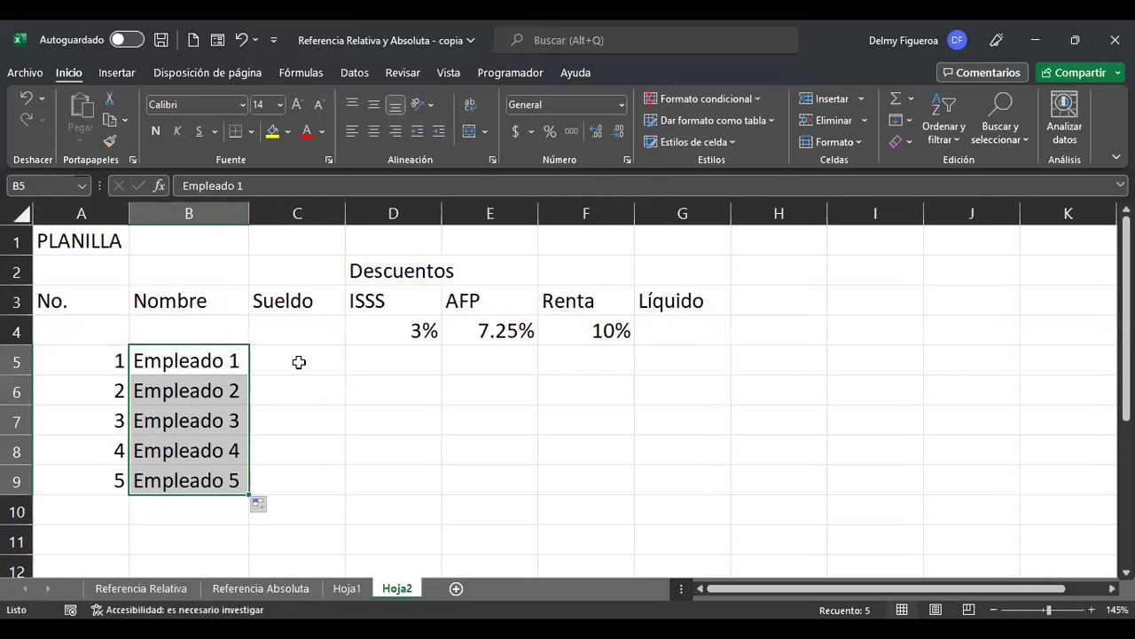
# Enter the salaries 600, 500, 700, 1000 and 800 in C5 through C9 of the Sueldo column
pyautogui.click(299, 362)
pyautogui.write('600')
pyautogui.press('Return')
pyautogui.write('500')
pyautogui.press('Return')
pyautogui.write('700')
pyautogui.press('Return')
pyautogui.write('1000')
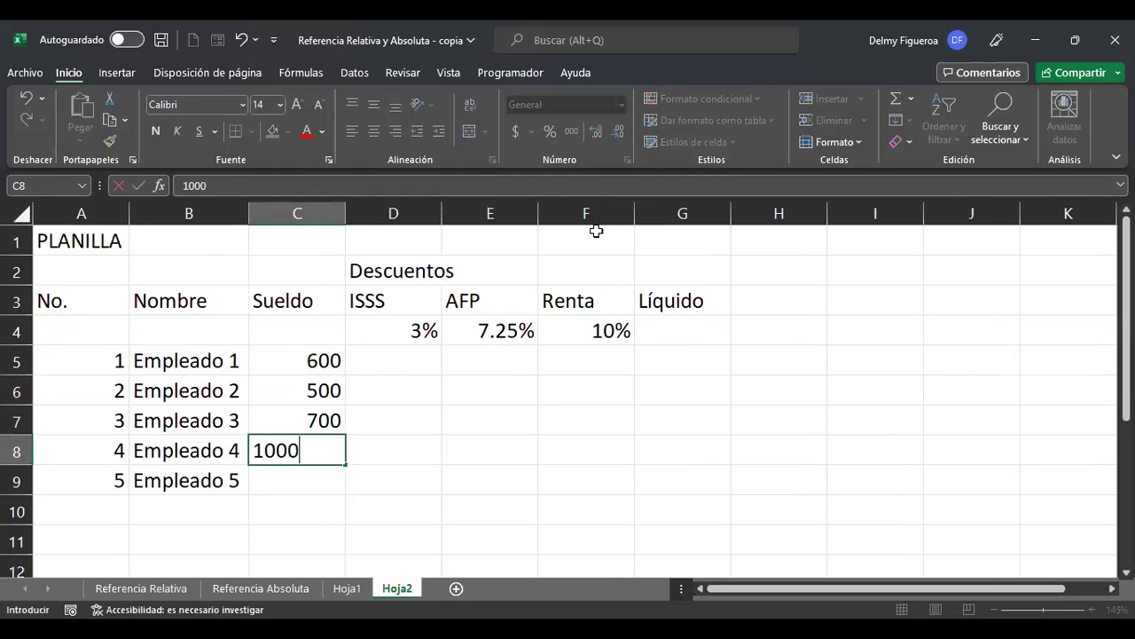
pyautogui.press('Return')
pyautogui.write('800')
pyautogui.press('Return')
# Enter the net pay formula +C5-D5-E5-F5 in G5, subtracting the three deductions from the salary
pyautogui.press('Up')
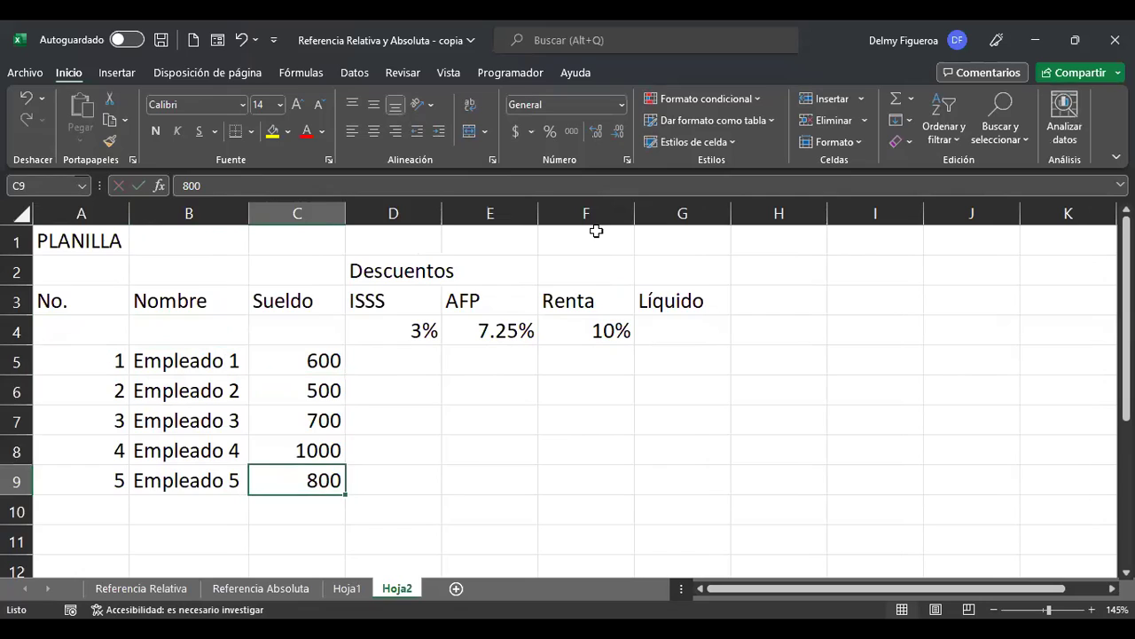
pyautogui.press('Right')
pyautogui.press('Up')
pyautogui.press('Up')
pyautogui.press('Up')
pyautogui.press('Up')
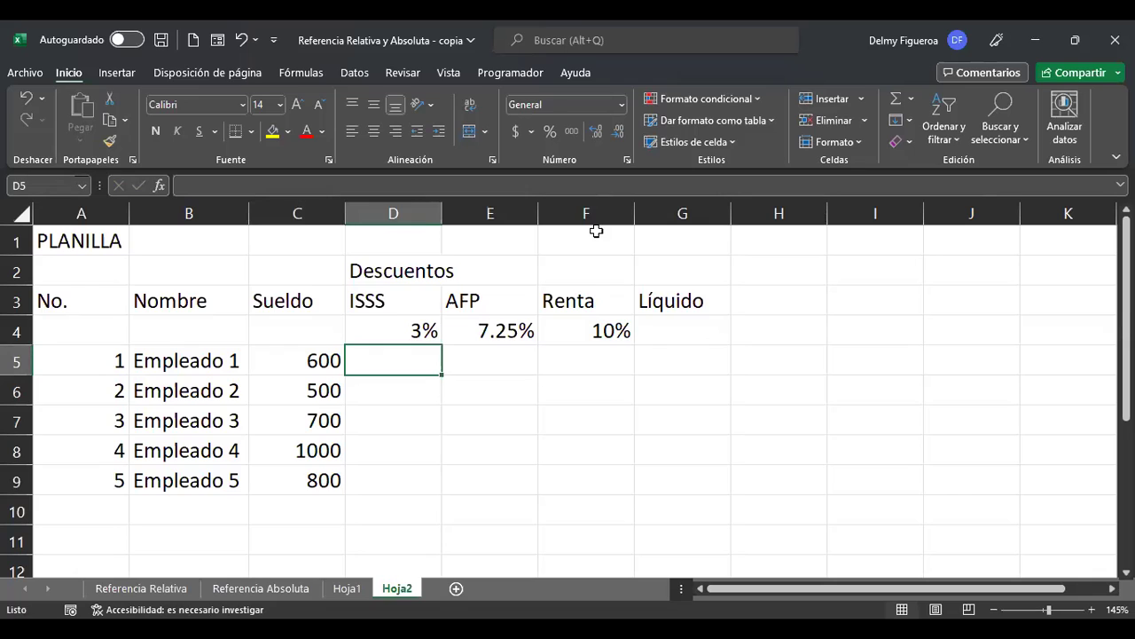
pyautogui.press('Up')
pyautogui.press('Right')
pyautogui.press('Right')
pyautogui.press('Right')
pyautogui.press('Right')
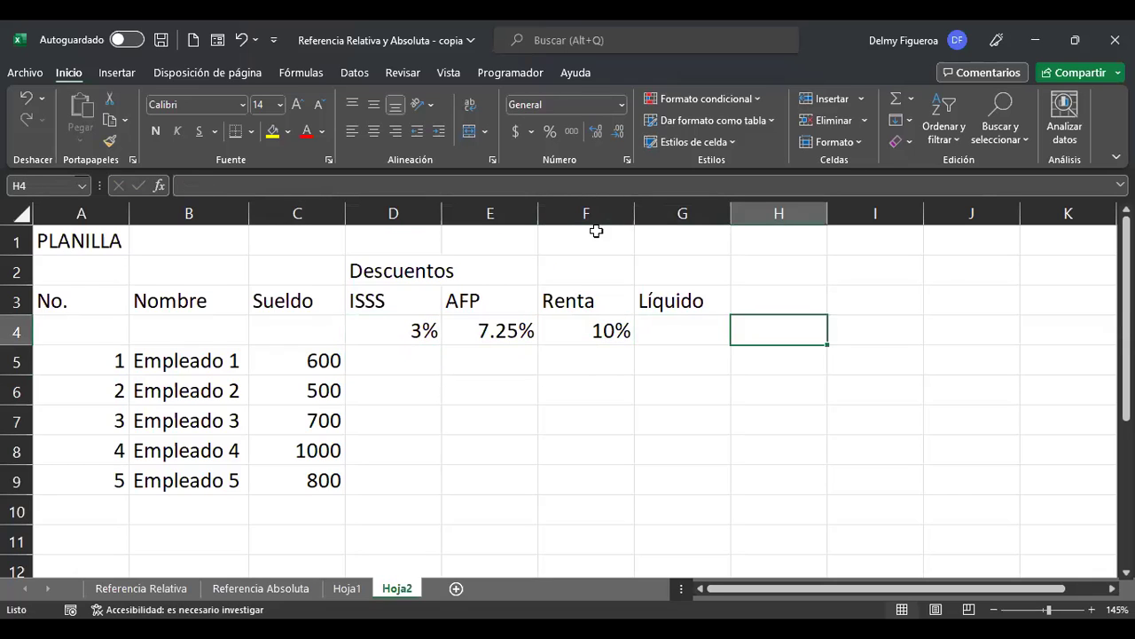
pyautogui.press('Left')
pyautogui.press('Down')
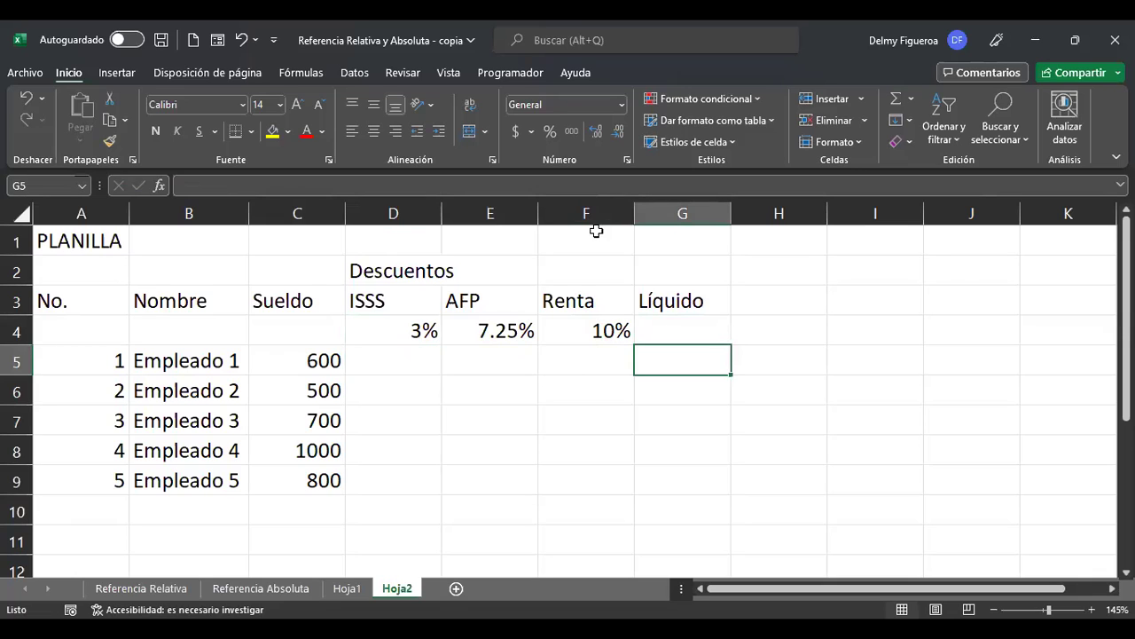
pyautogui.write('+')
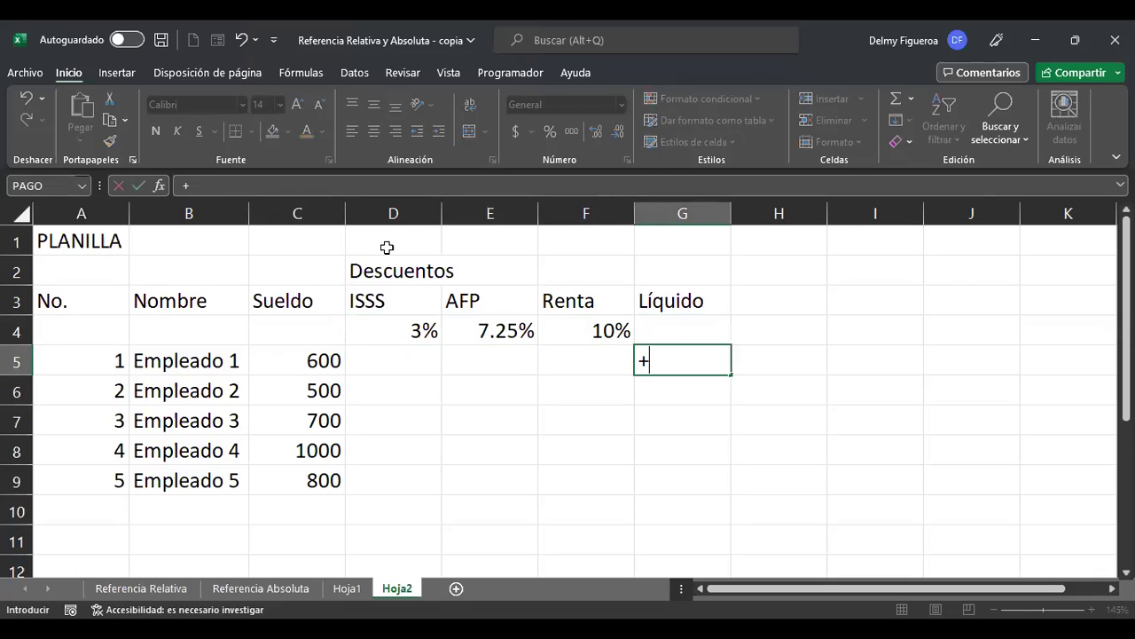
pyautogui.click(330, 359)
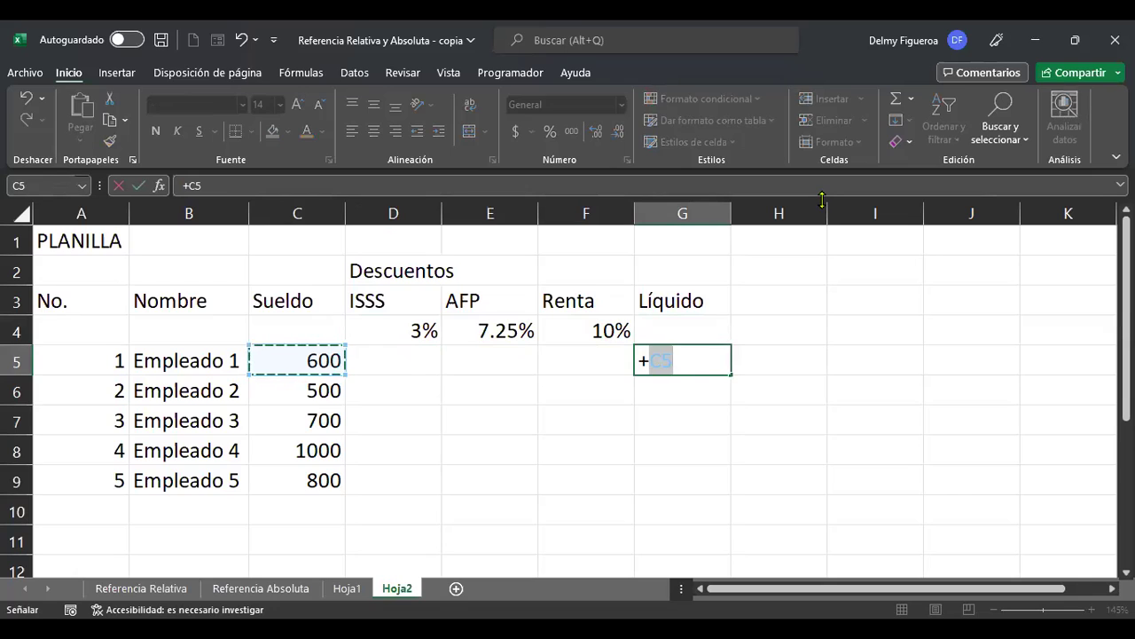
pyautogui.write('-')
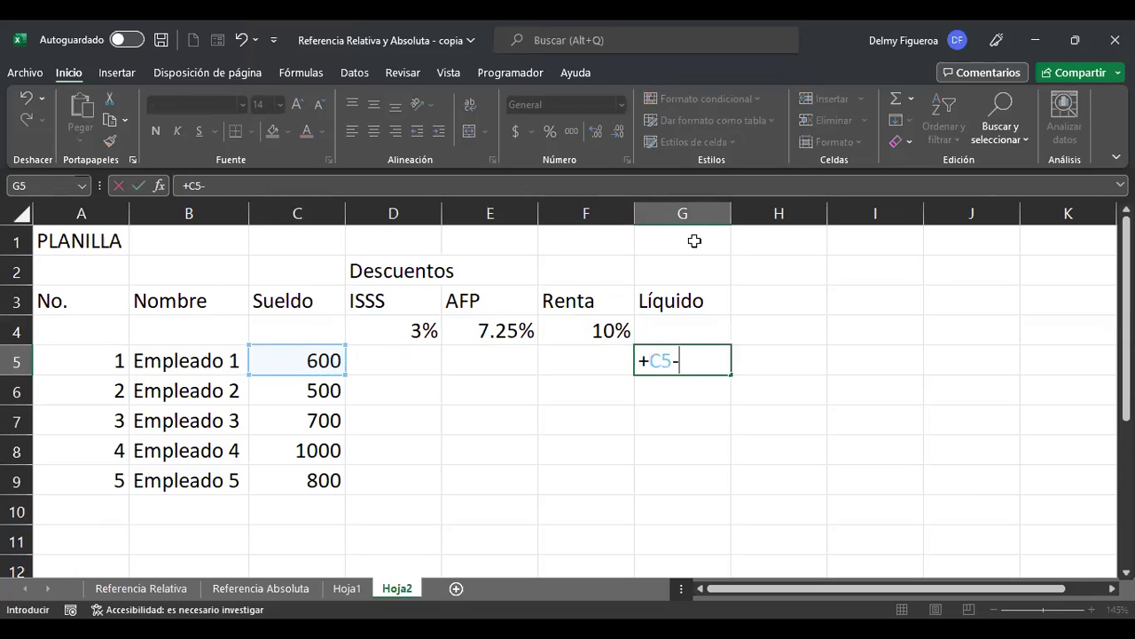
pyautogui.click(414, 356)
pyautogui.write('-')
pyautogui.click(497, 355)
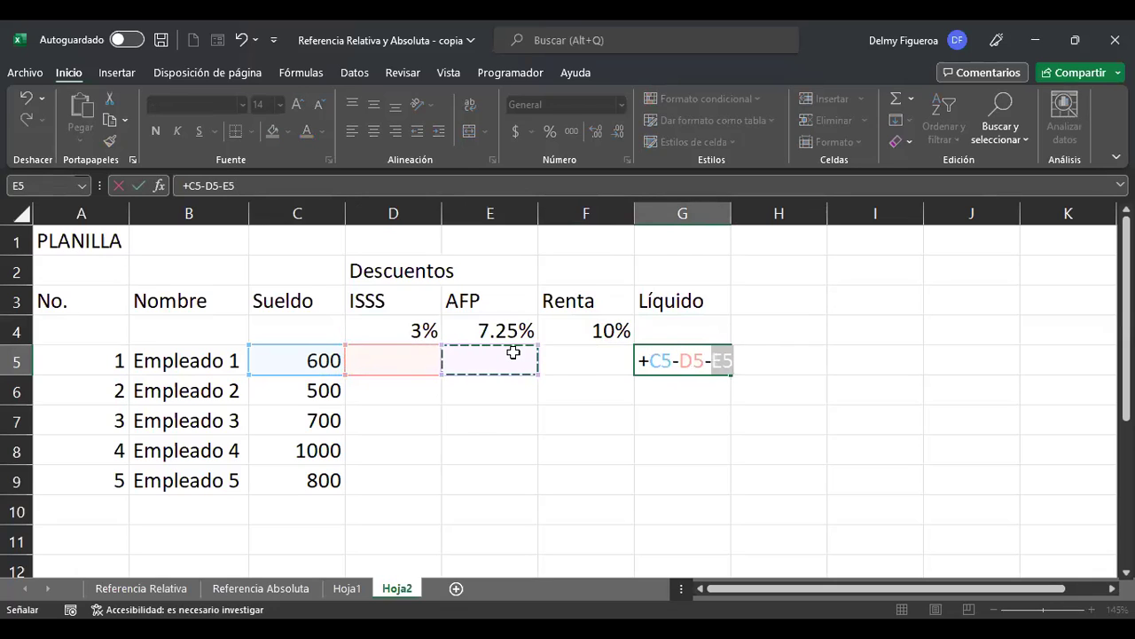
pyautogui.click(577, 367)
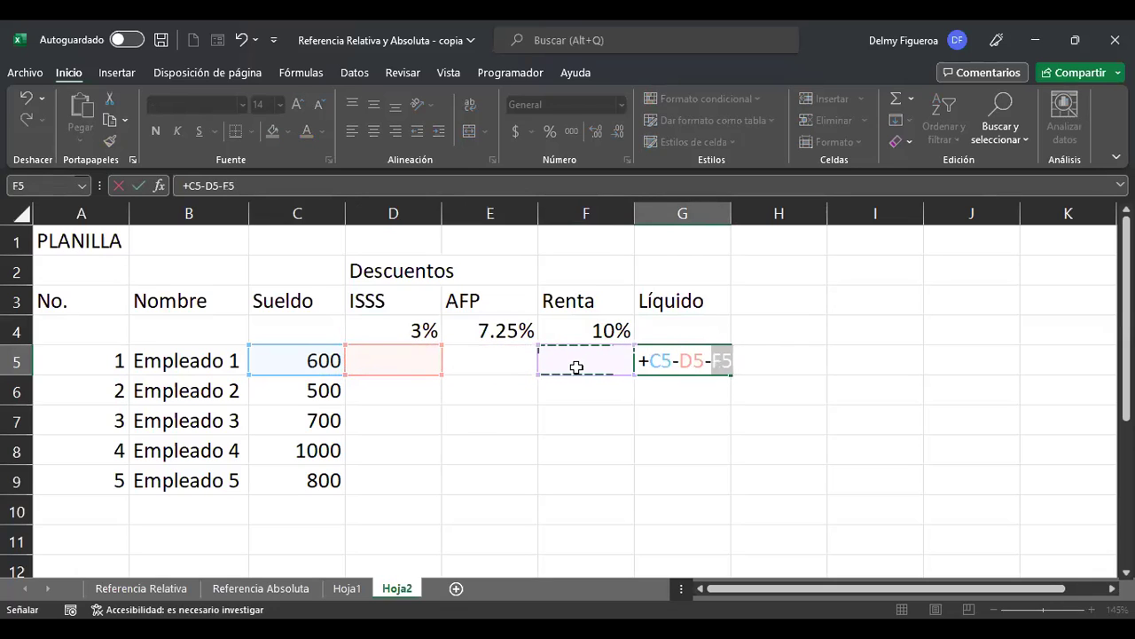
pyautogui.click(508, 367)
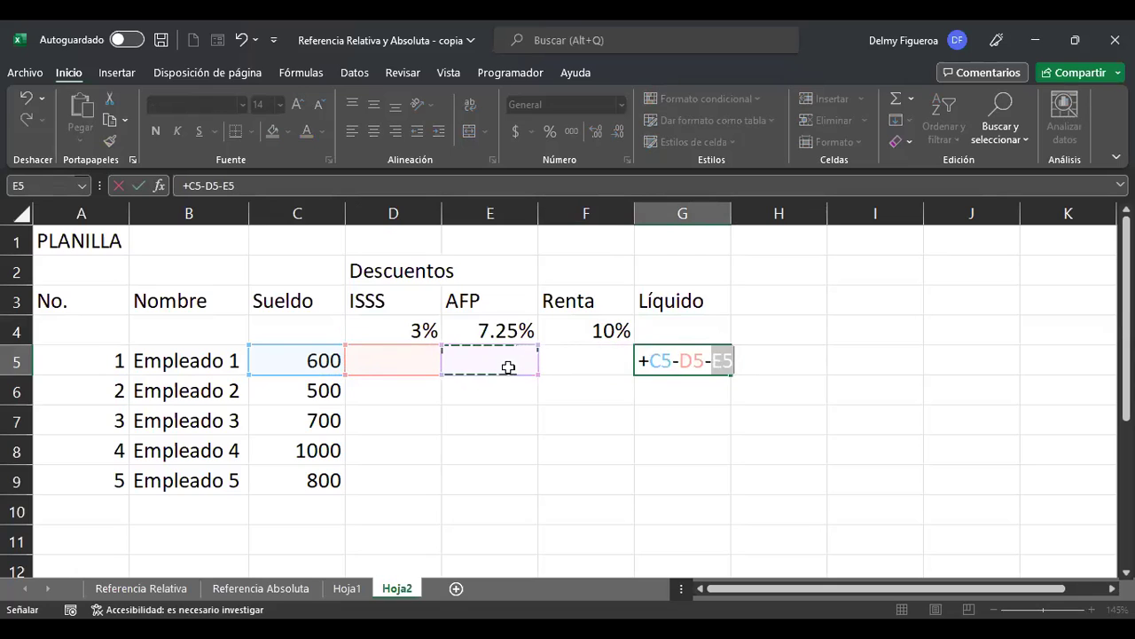
pyautogui.write('-')
pyautogui.click(578, 359)
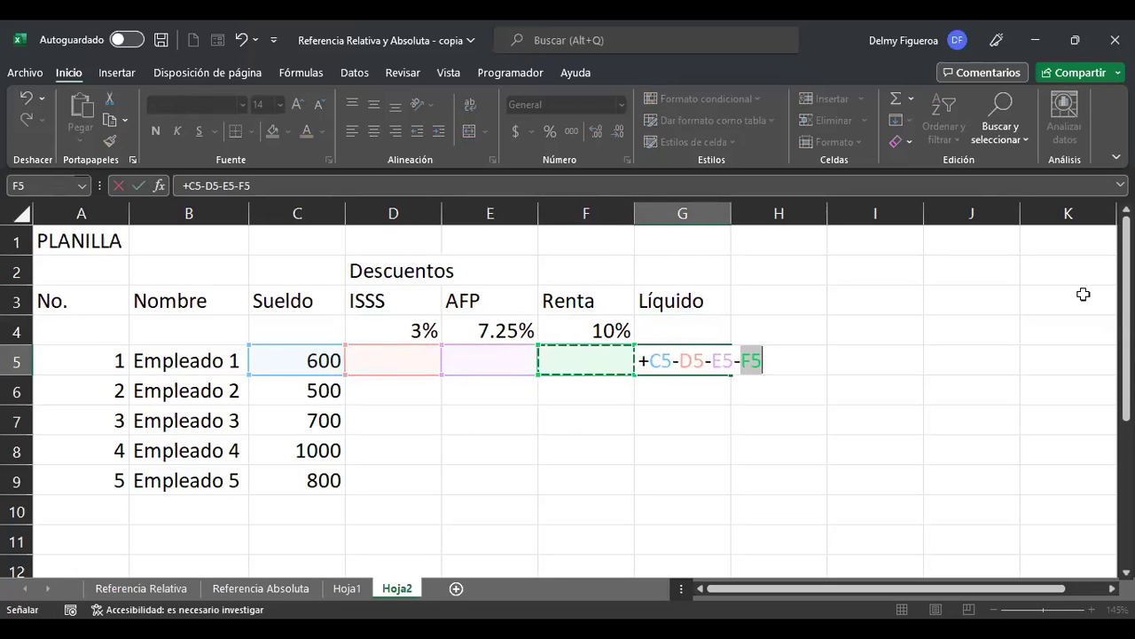
pyautogui.press('Return')
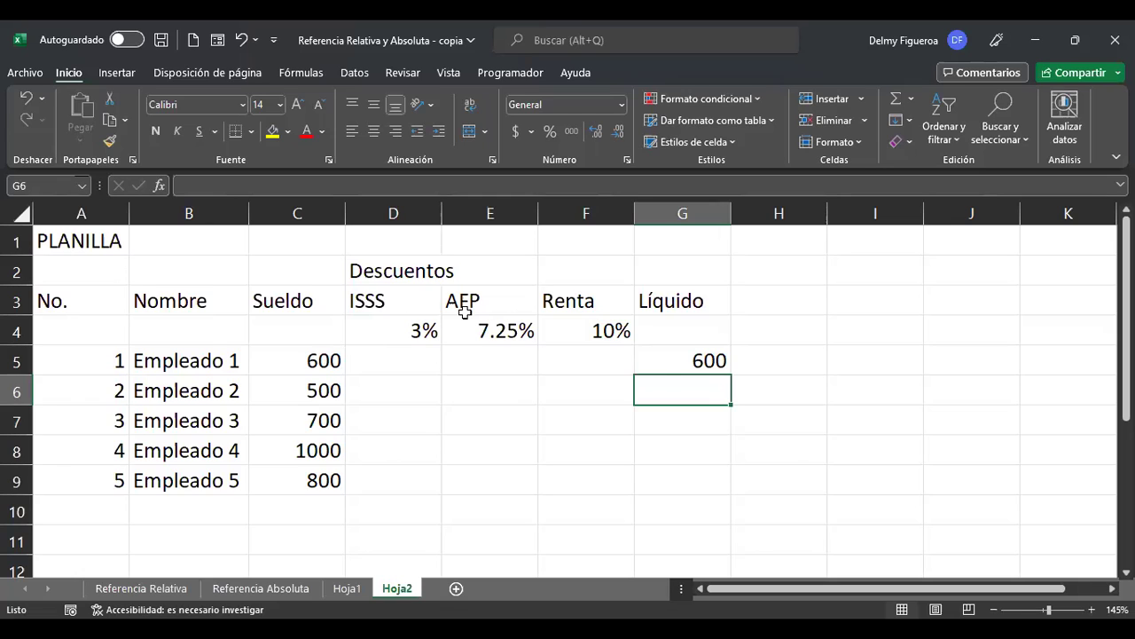
# Check the cell references of the formula in G5 and fill it down through G9
pyautogui.click(709, 364)
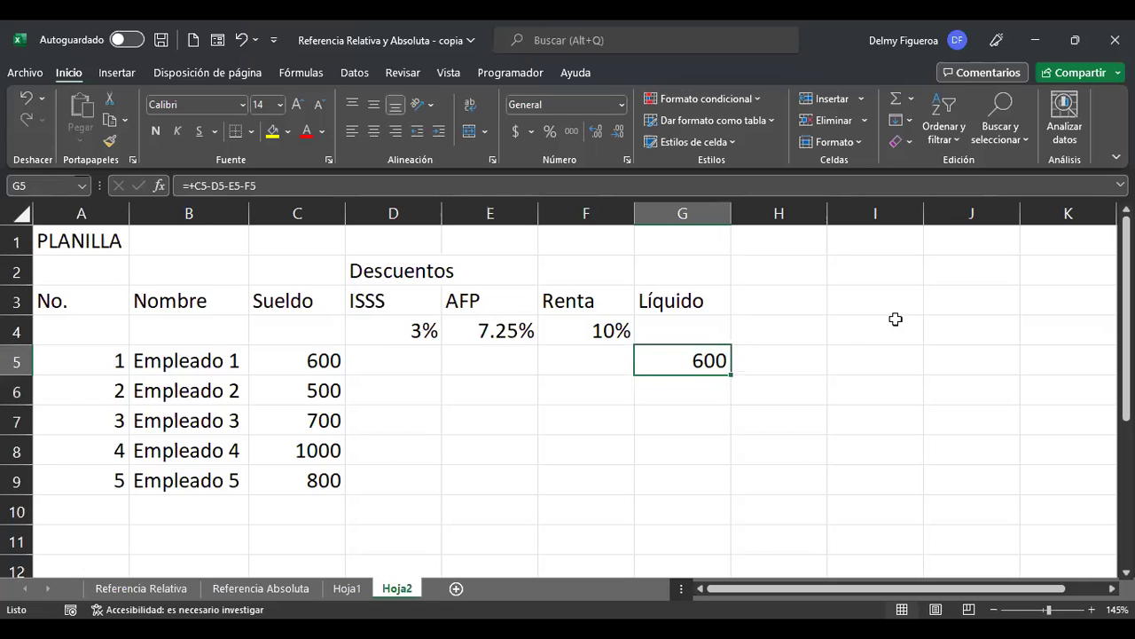
pyautogui.press('F2')
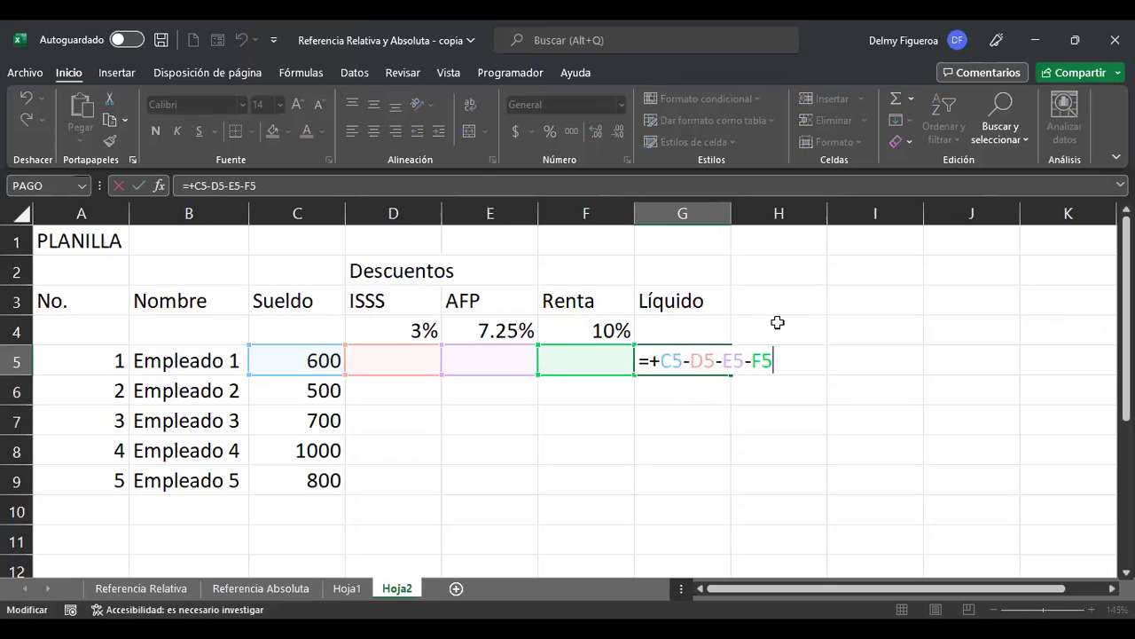
pyautogui.press('Return')
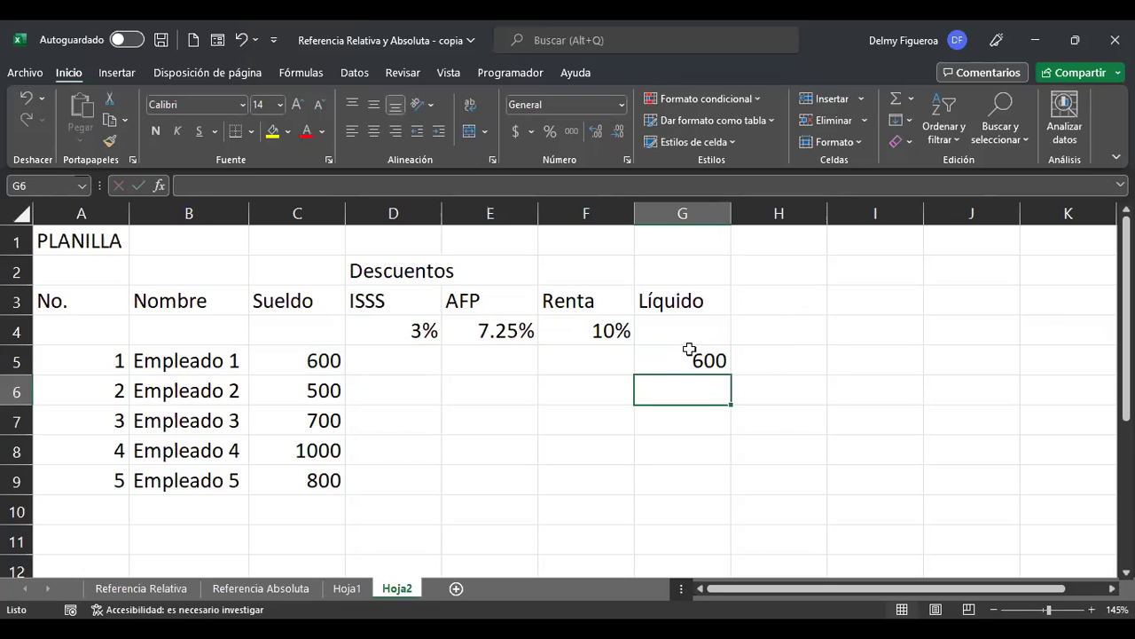
pyautogui.click(694, 353)
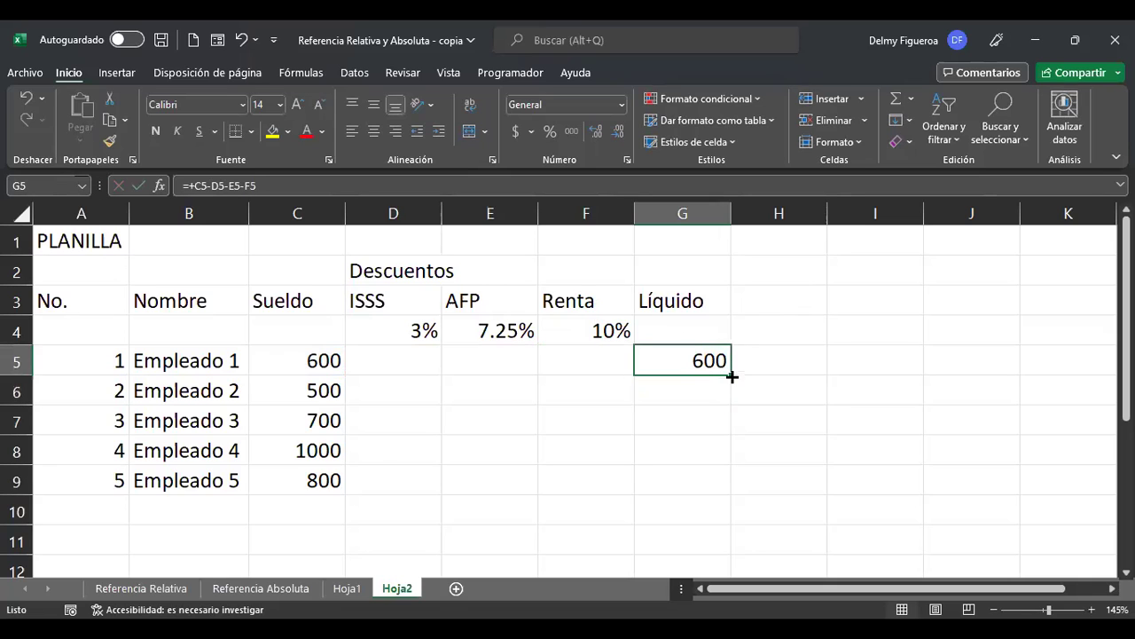
pyautogui.press('F2')
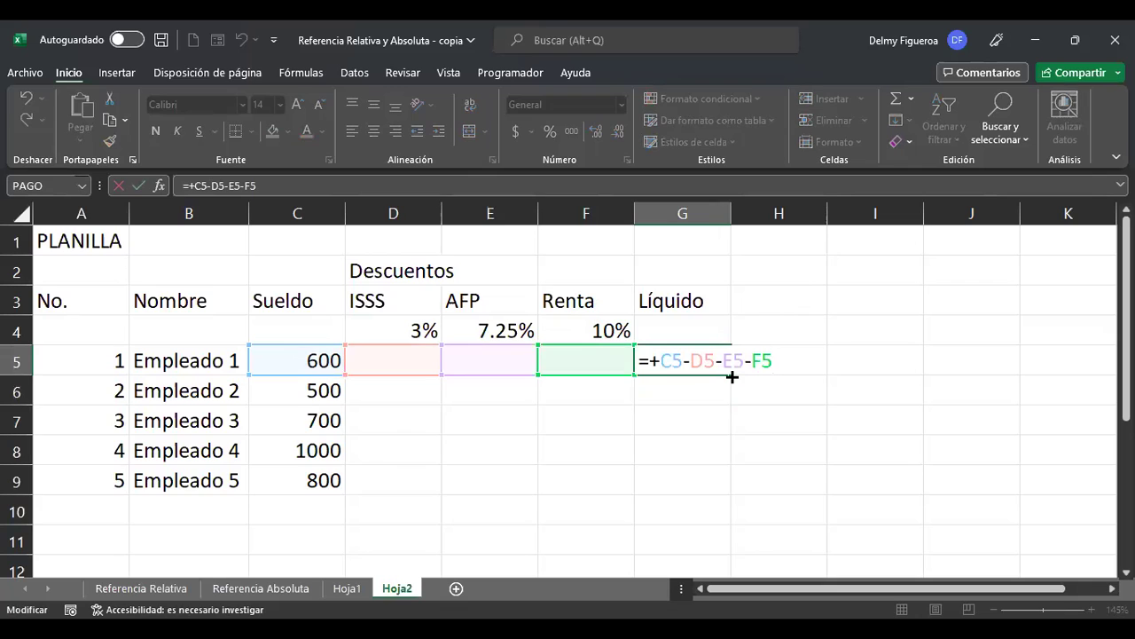
pyautogui.press('Return')
pyautogui.press('Up')
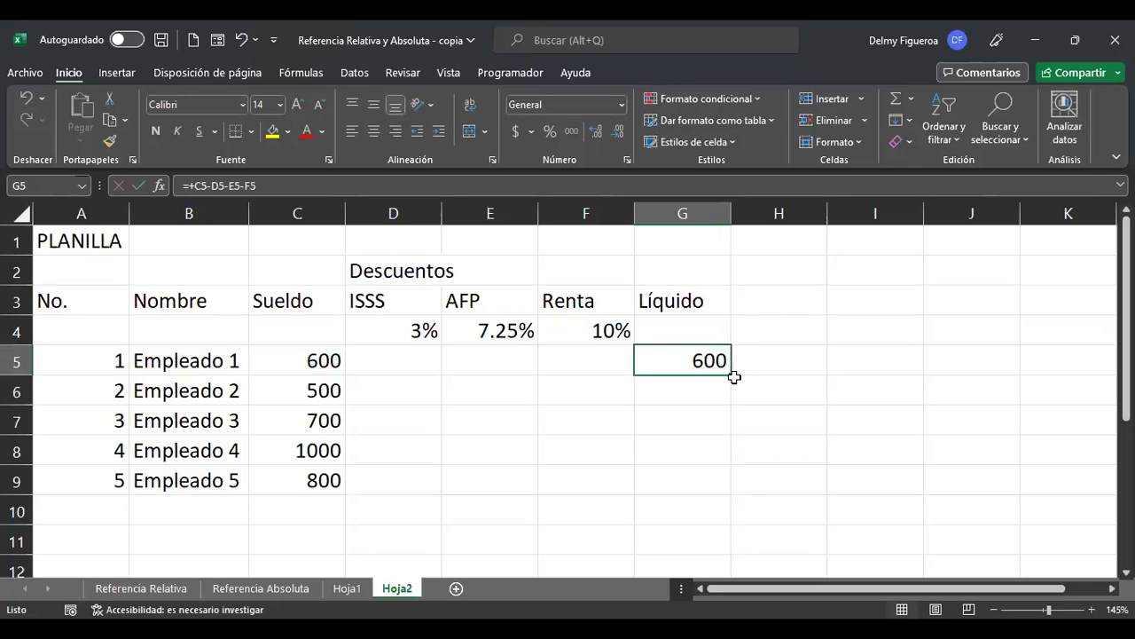
pyautogui.doubleClick(732, 375)
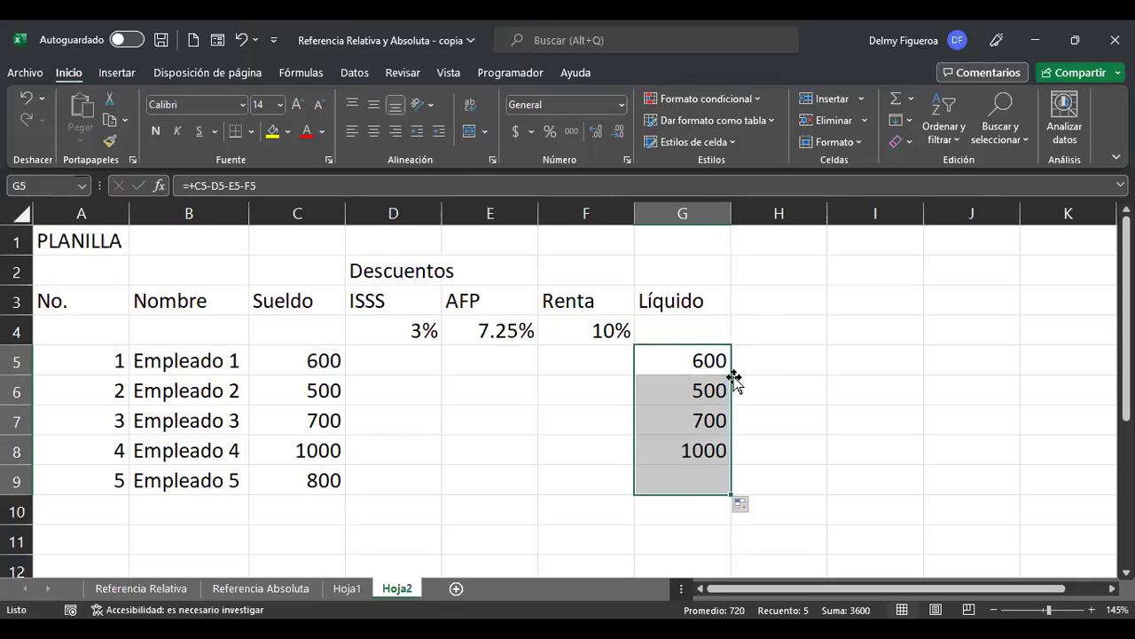
# Review the deduction percentages in D4:F4 and the salaries in the Sueldo column
pyautogui.click(400, 355)
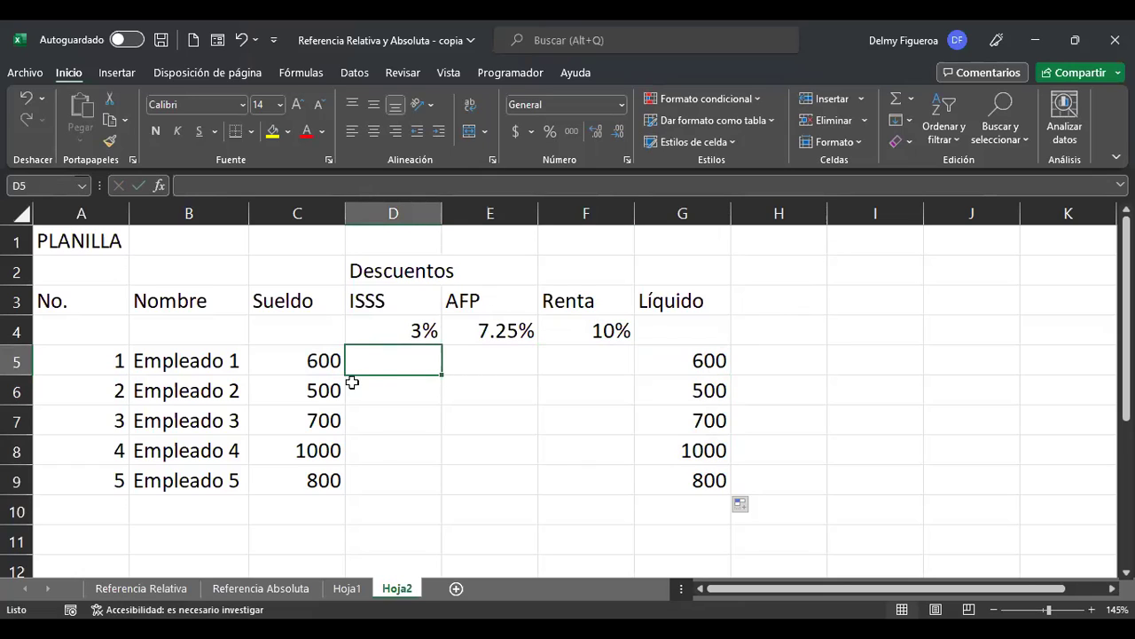
pyautogui.click(400, 329)
pyautogui.click(514, 331)
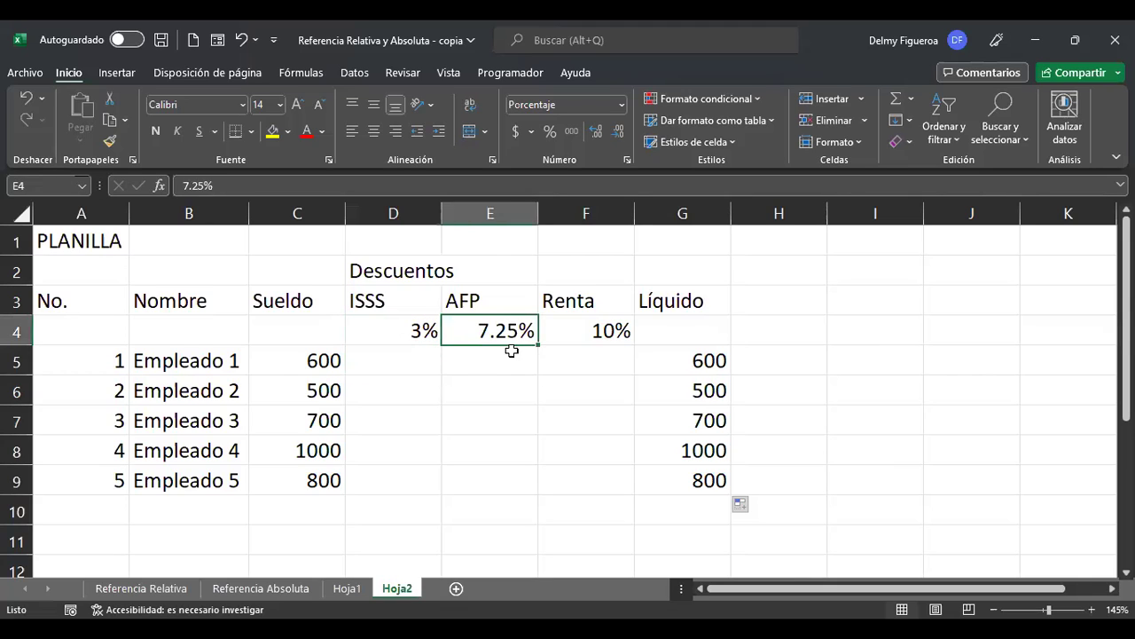
pyautogui.click(609, 332)
pyautogui.click(305, 393)
pyautogui.click(306, 447)
pyautogui.click(317, 480)
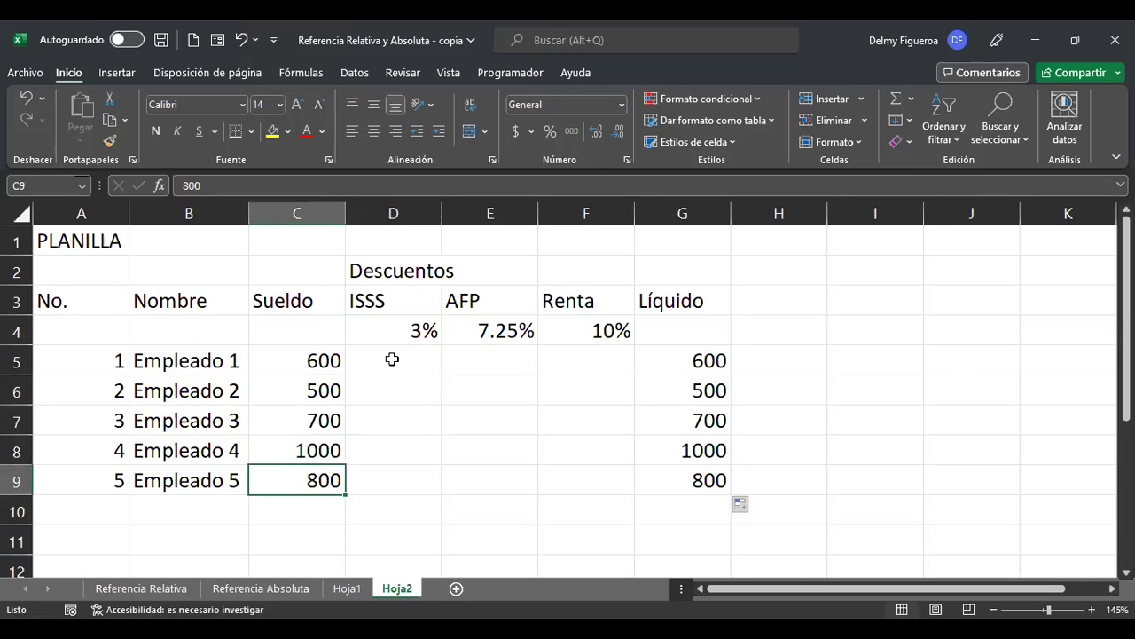
# Enter the ISSS deduction formula +C5*D4 in D5, multiplying the salary by its percentage
pyautogui.click(383, 359)
pyautogui.write('+')
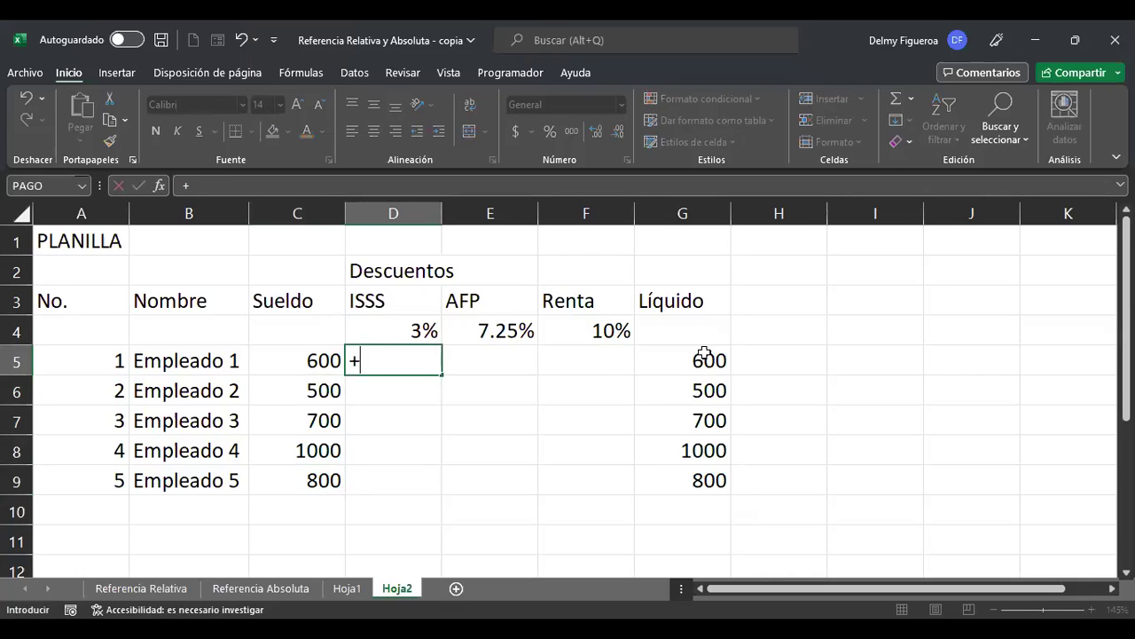
pyautogui.press('Left')
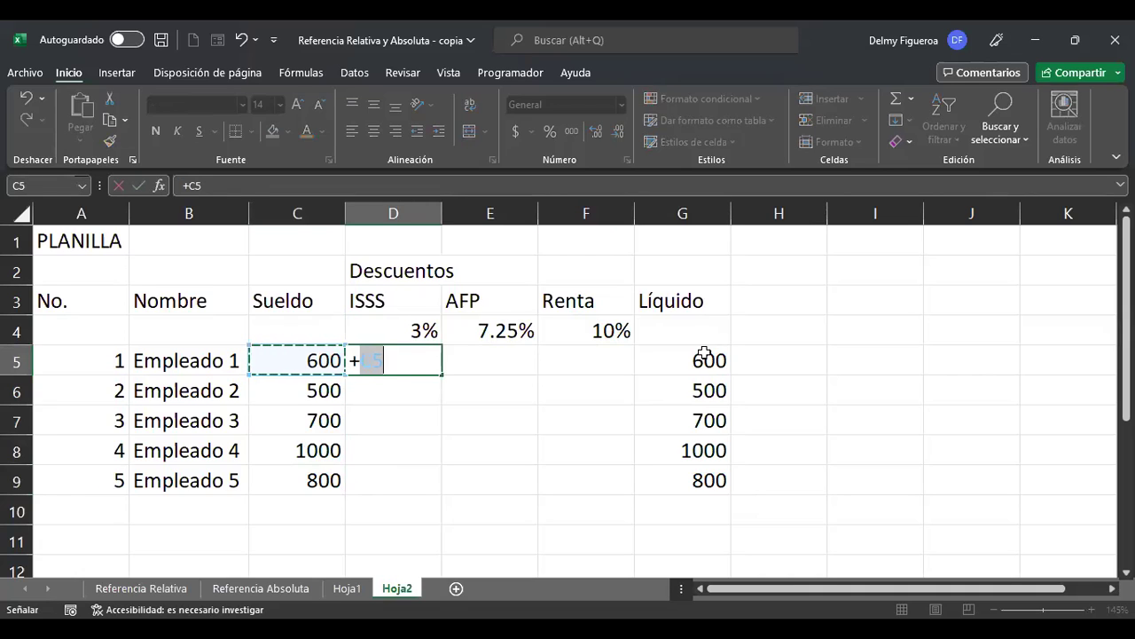
pyautogui.write('*')
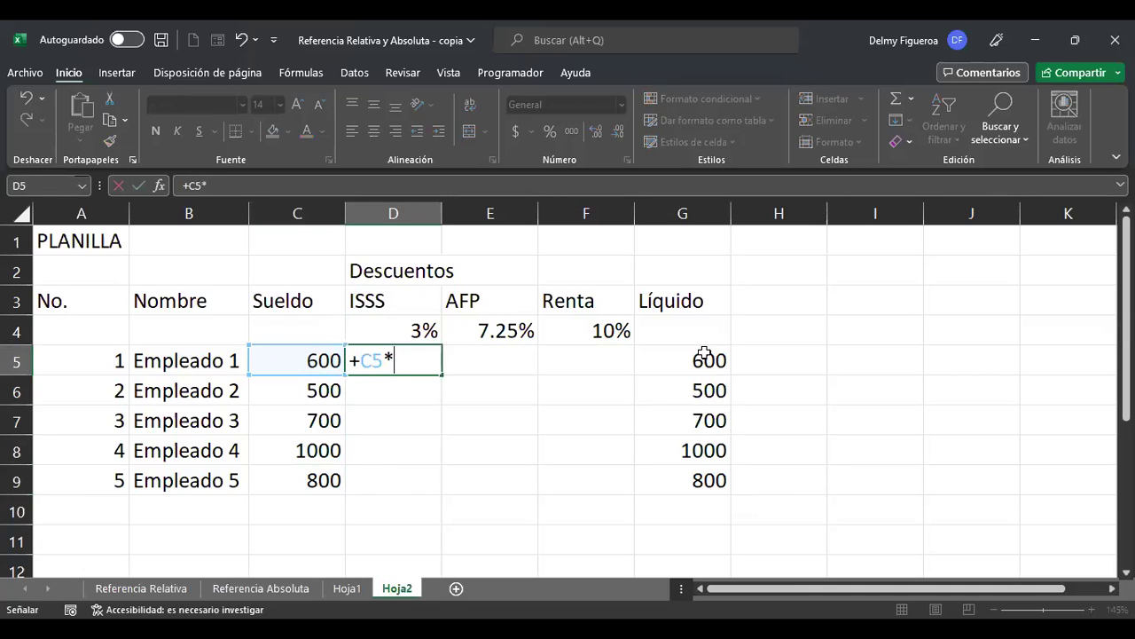
pyautogui.press('Up')
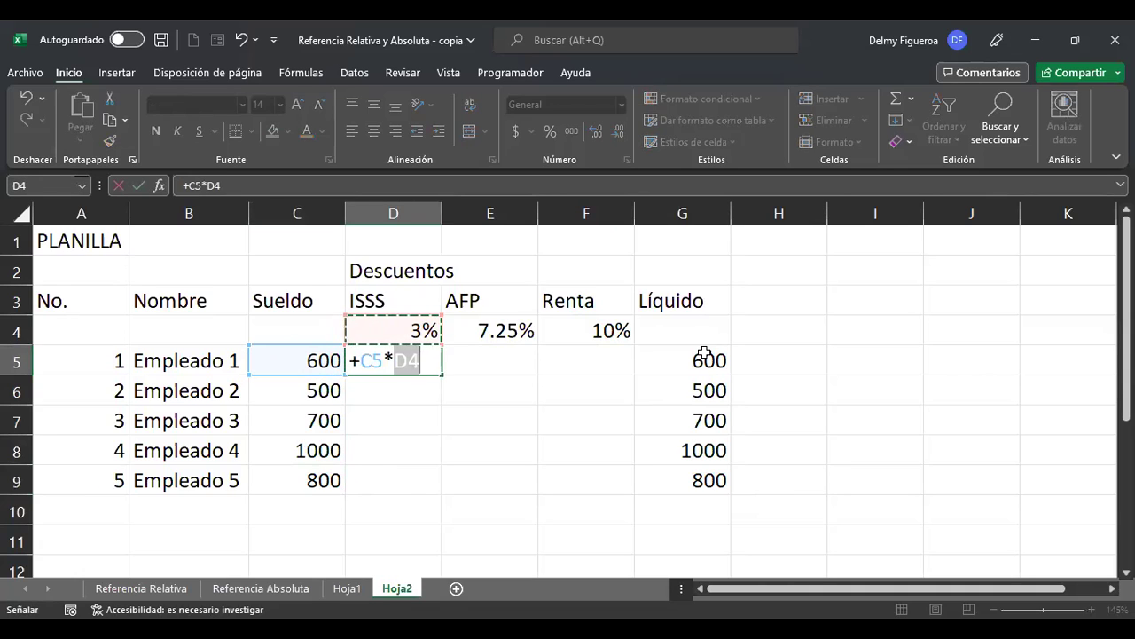
pyautogui.press('Return')
pyautogui.press('Up')
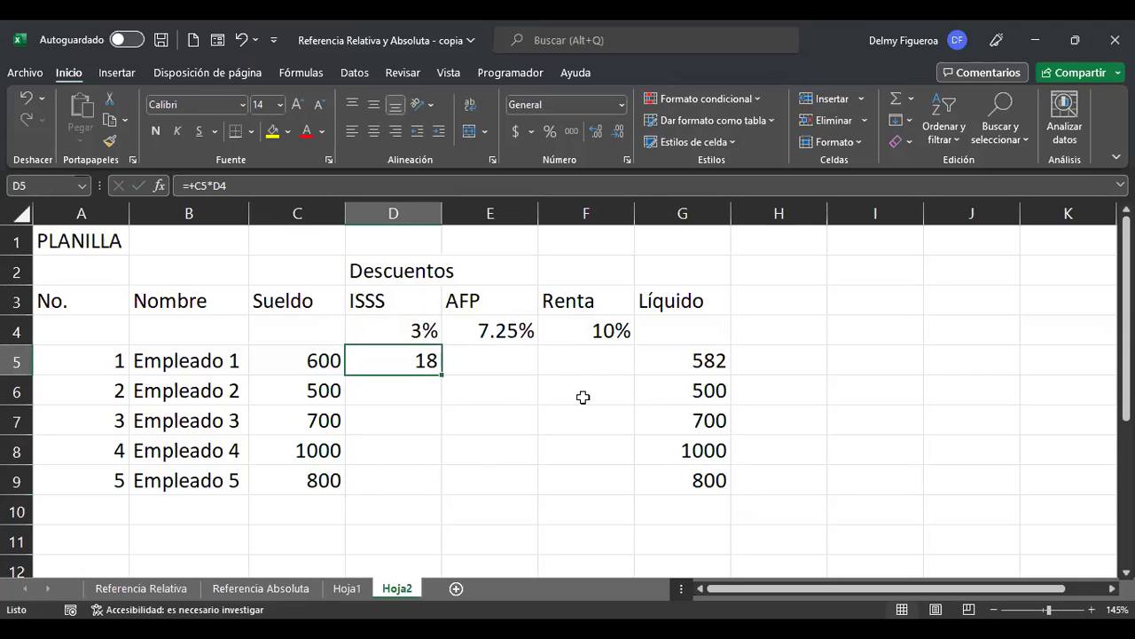
# Try filling the relative-reference formula from D5 across to F5 and inspect the cell references in E5
pyautogui.moveTo(442, 376); pyautogui.dragTo(610, 374)
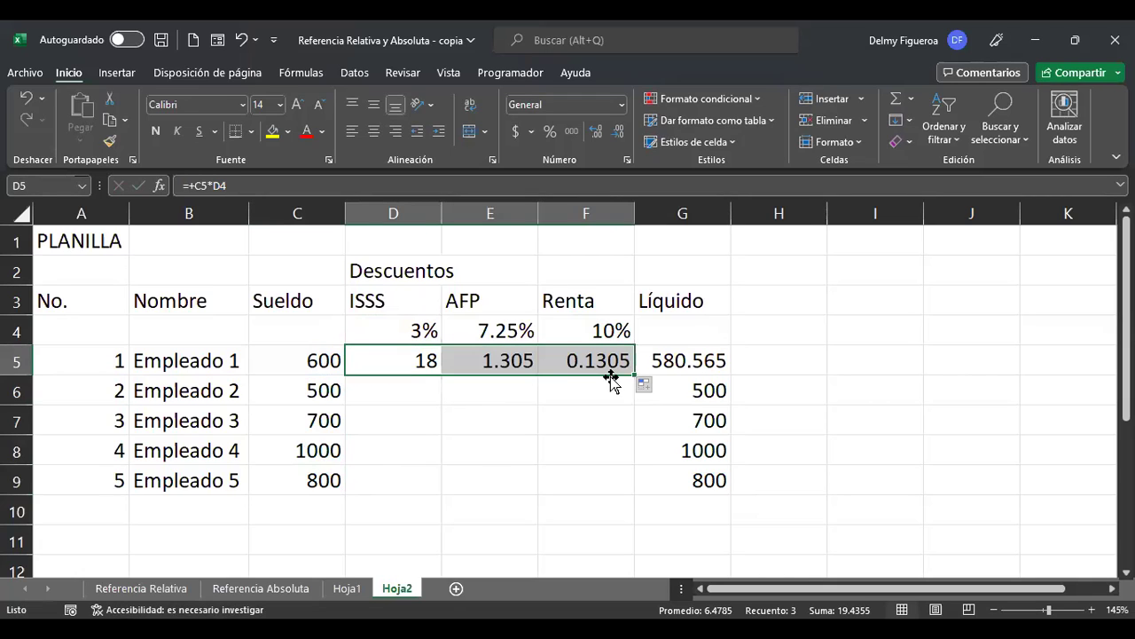
pyautogui.click(492, 359)
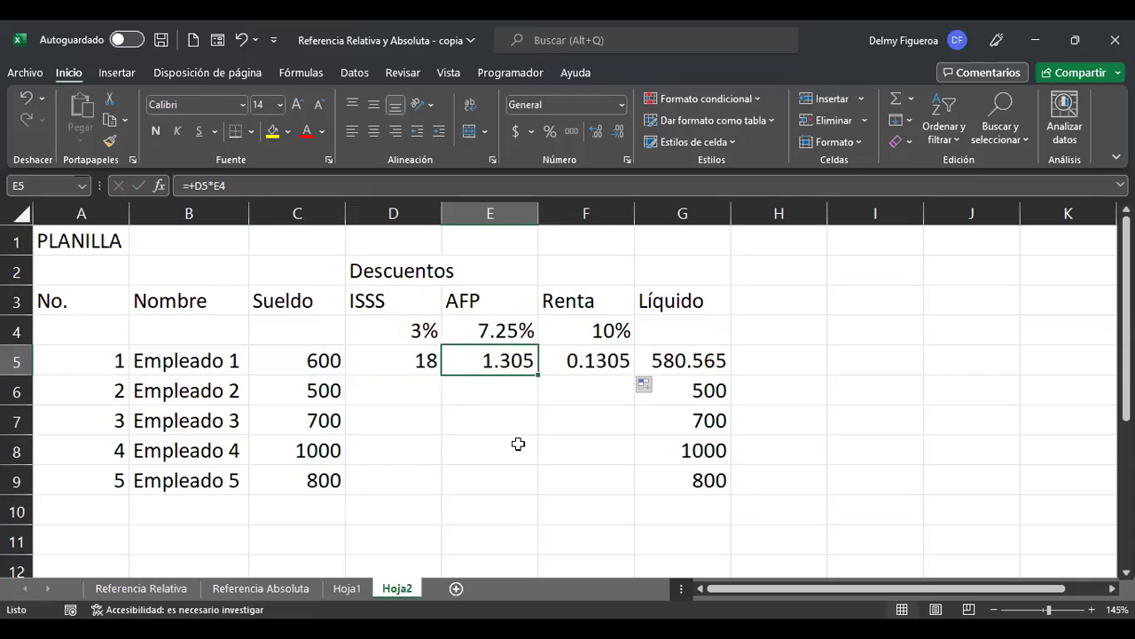
pyautogui.press('F2')
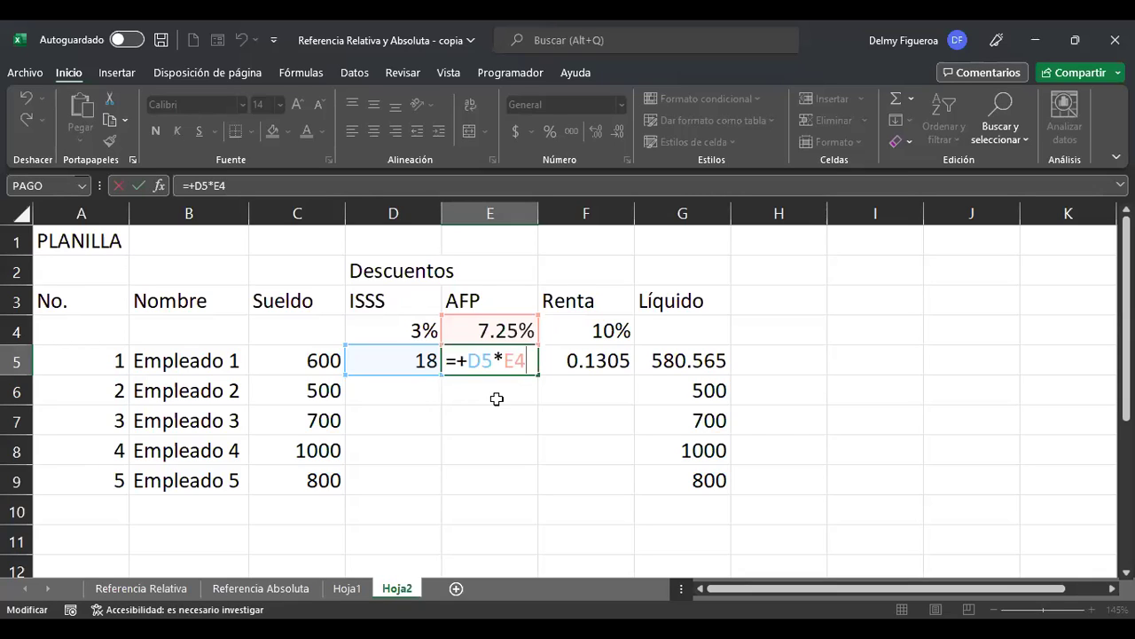
pyautogui.hotkey('ctrl', 'Return')
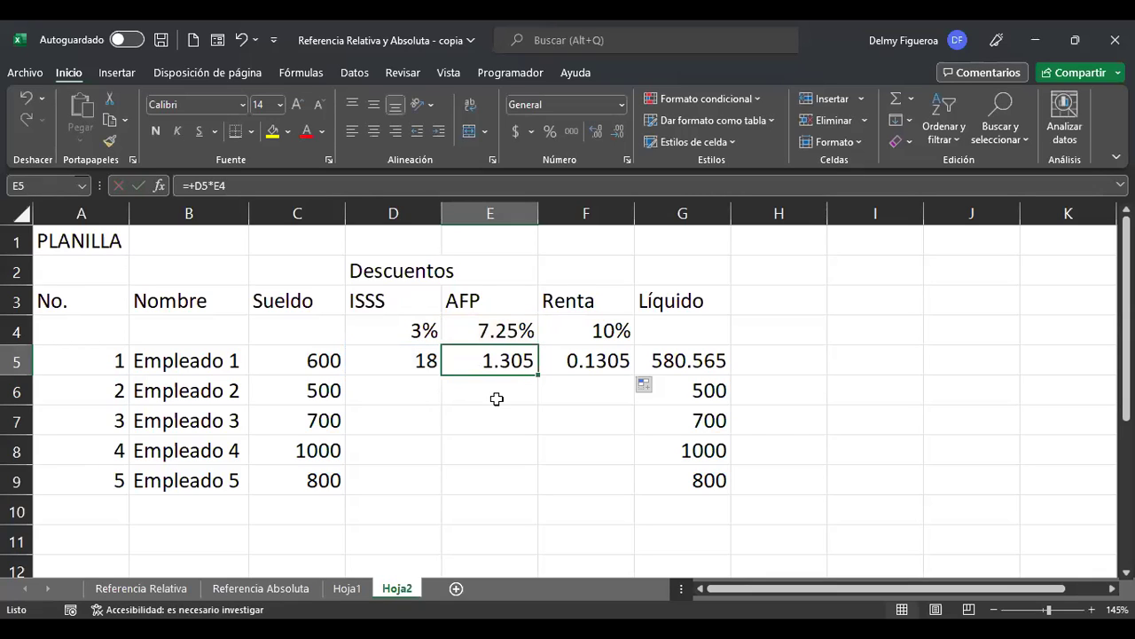
# Compare the salary in C5 with the ISSS deduction in D5 and clear the copied formulas from E5:F5
pyautogui.click(324, 361)
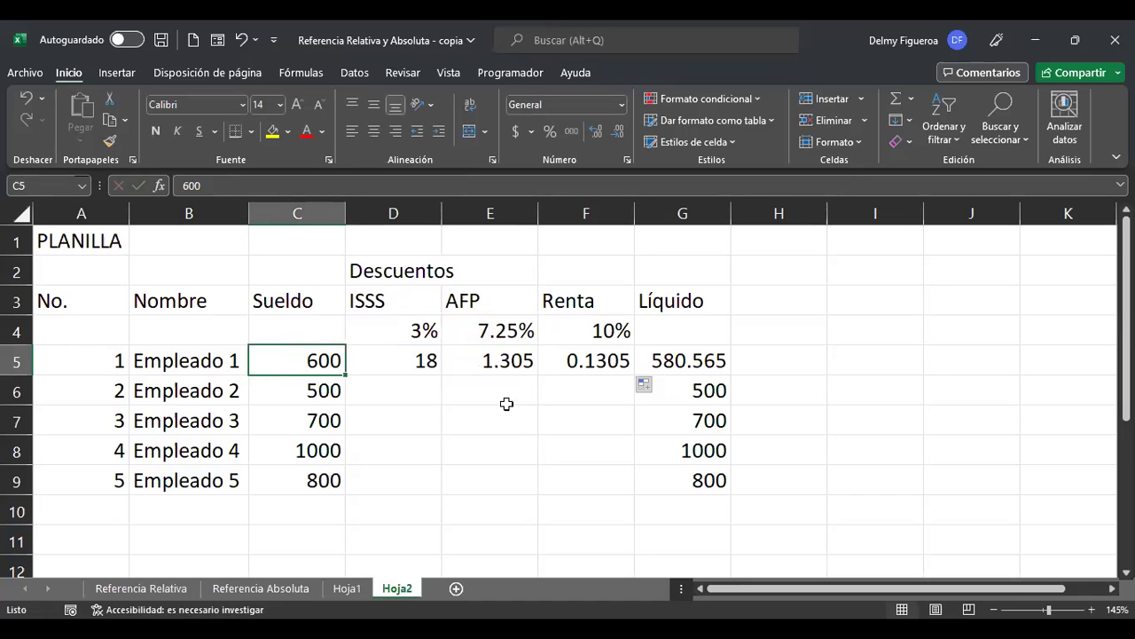
pyautogui.click(398, 358)
pyautogui.moveTo(524, 360); pyautogui.dragTo(557, 360)
pyautogui.press('Delete')
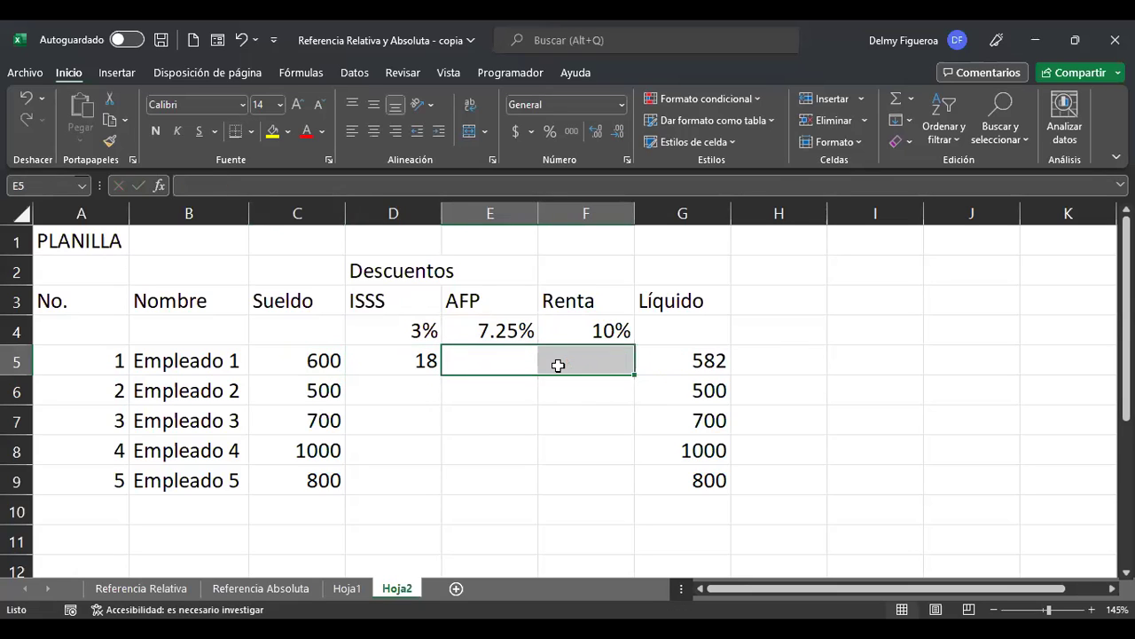
# Edit the formula in D5 so the salary reference becomes the mixed reference $C5, with only the column fixed
pyautogui.press('Up')
pyautogui.press('Left')
pyautogui.press('Down')
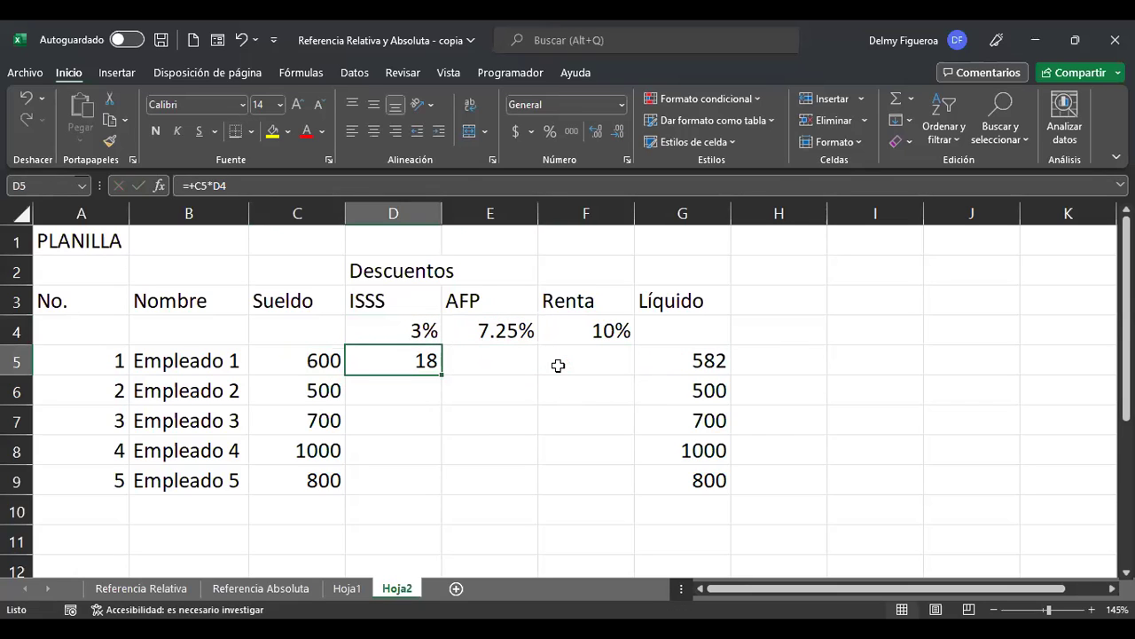
pyautogui.press('F2')
pyautogui.click(381, 359)
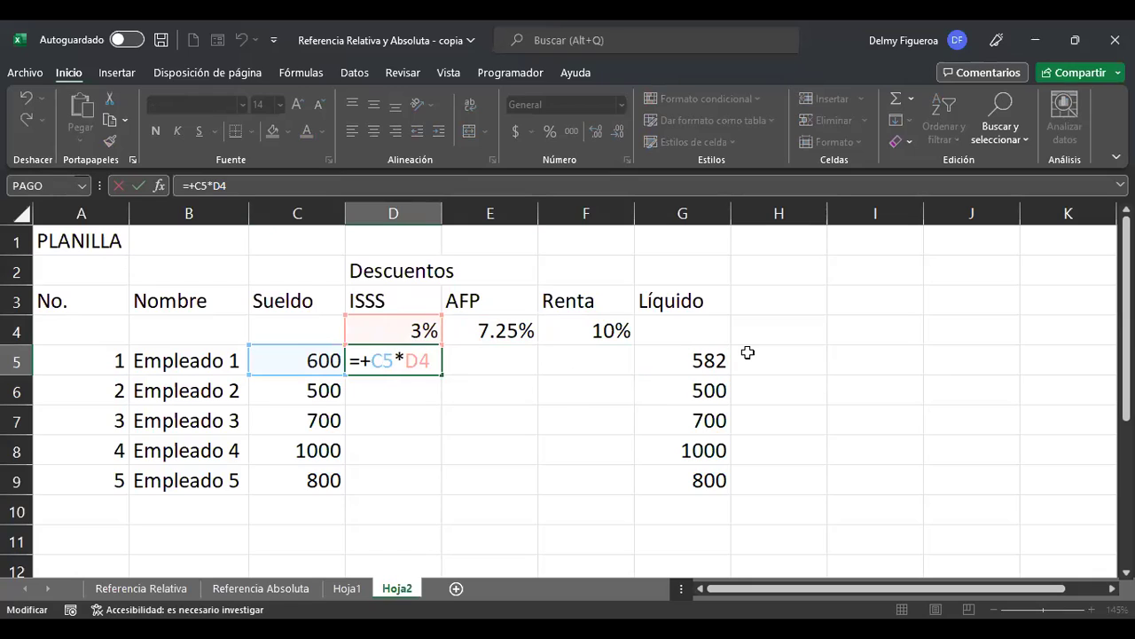
pyautogui.press('F4')
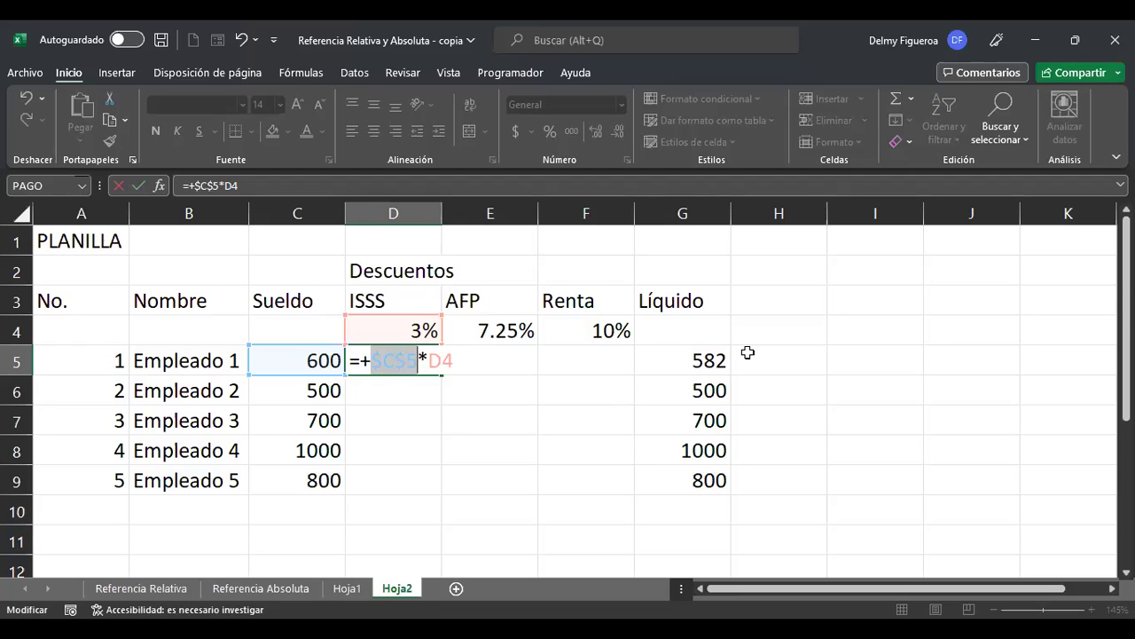
pyautogui.press('Right')
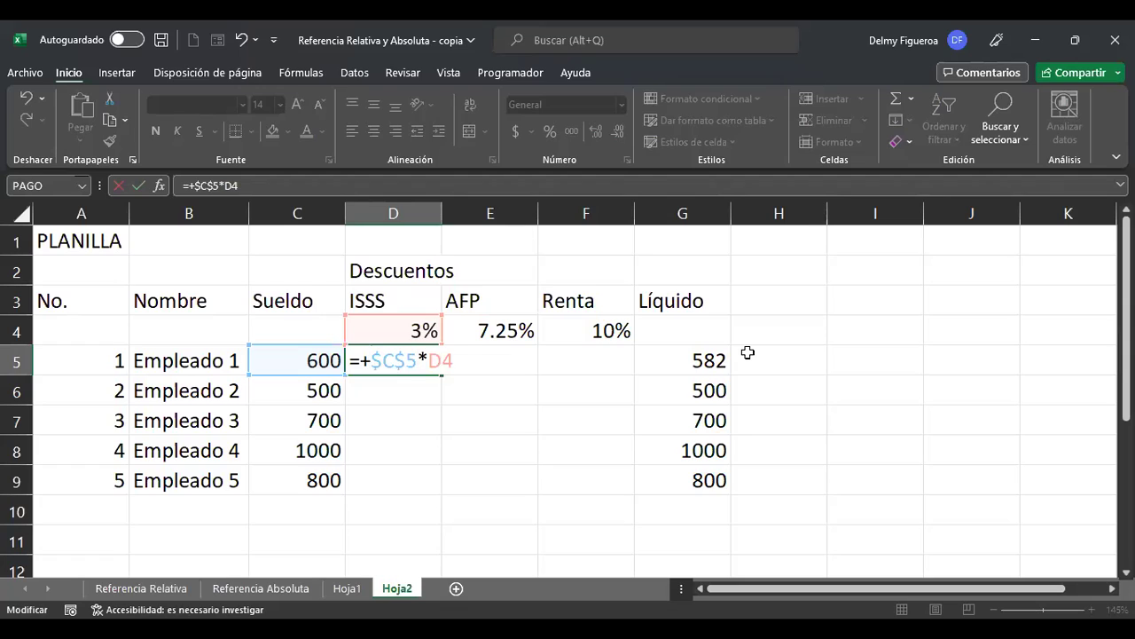
pyautogui.press('F4')
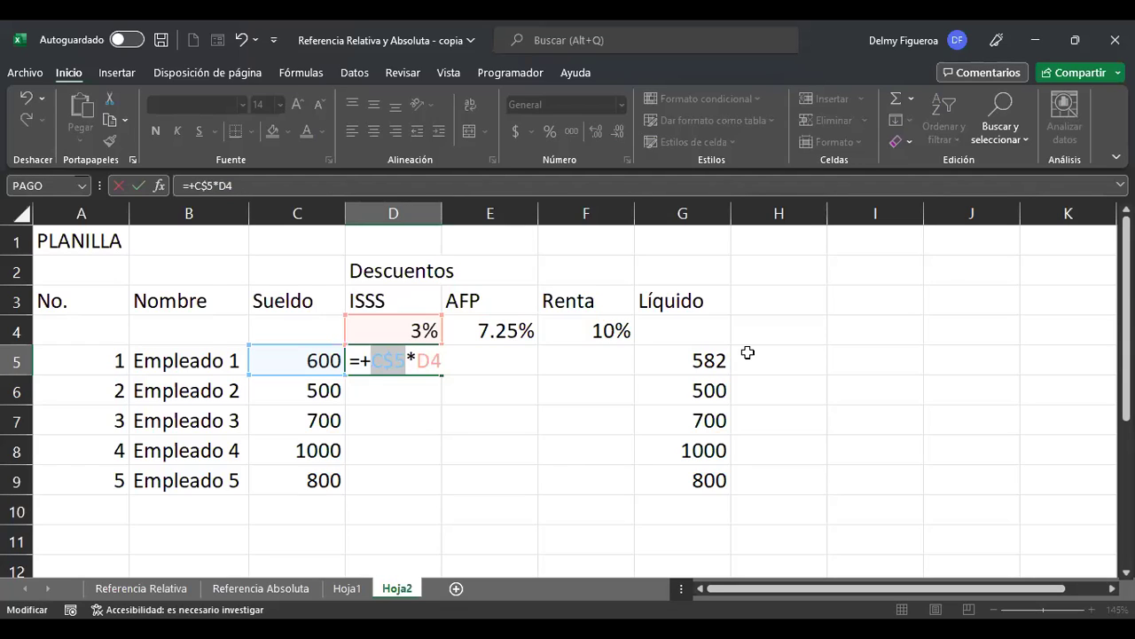
pyautogui.press('Right')
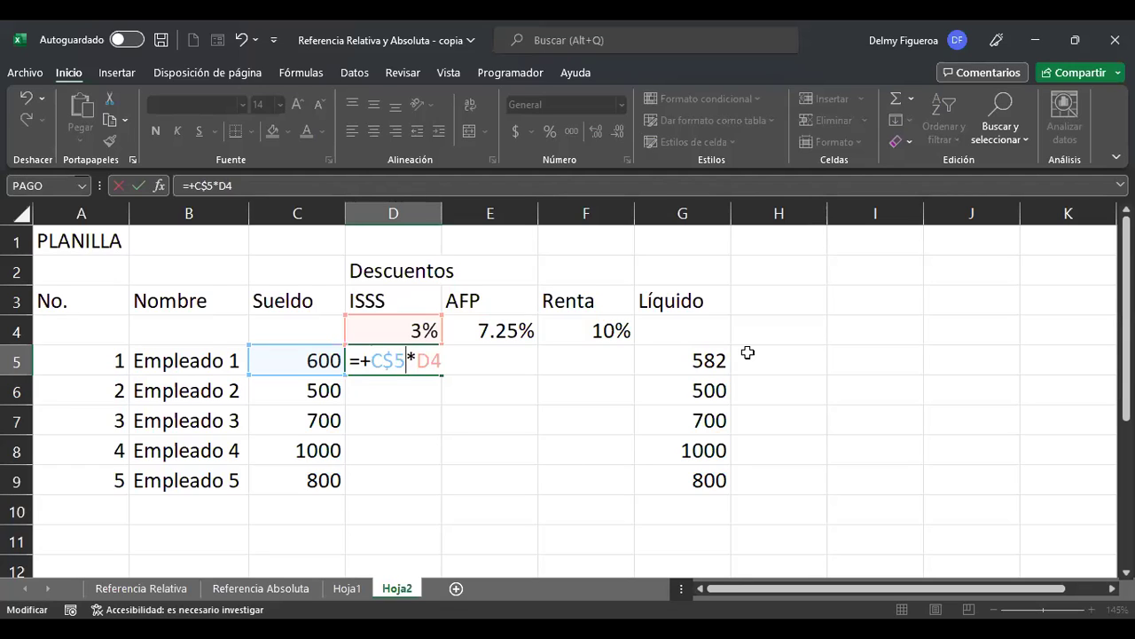
pyautogui.press('F4')
# Make the percentage reference in D5 the mixed reference D$4, completing the formula =+$C5*D$4
pyautogui.press('F4')
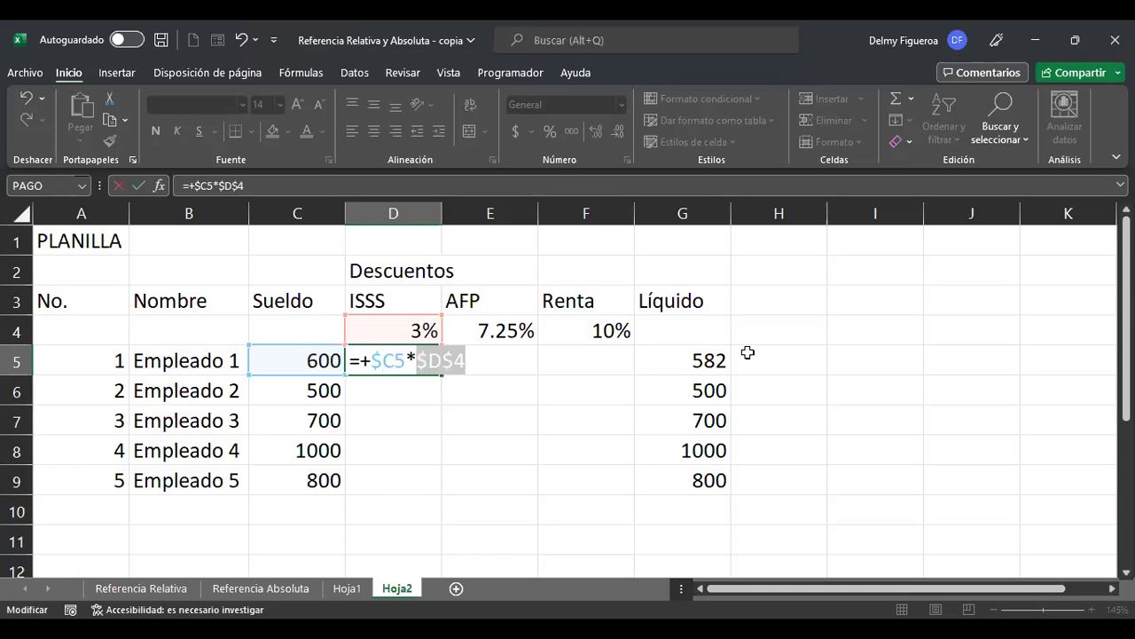
pyautogui.press('F4')
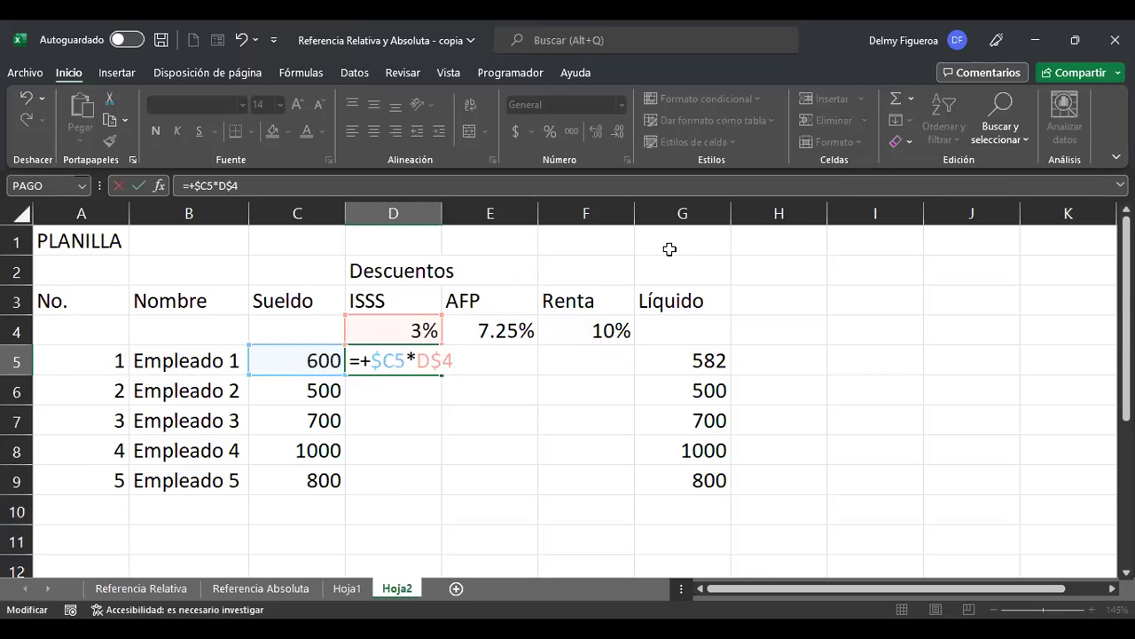
pyautogui.press('Return')
pyautogui.press('Up')
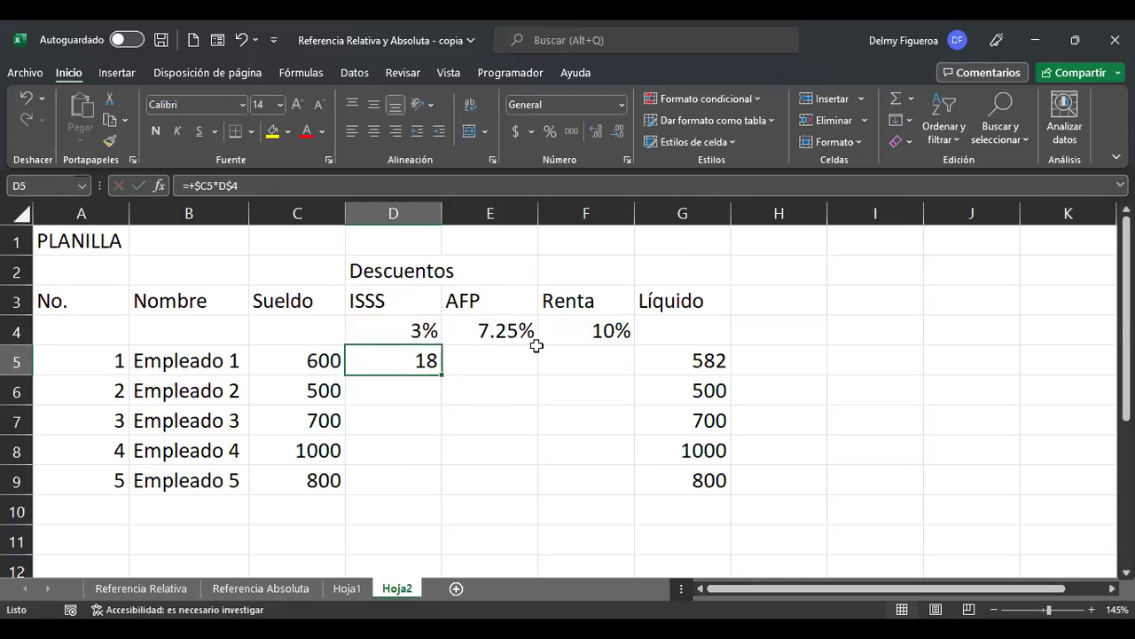
# Fill the D5 formula across to F5, check the copies in E5 and F5, and fill all three deductions down through row 9
pyautogui.moveTo(441, 374); pyautogui.dragTo(608, 365)
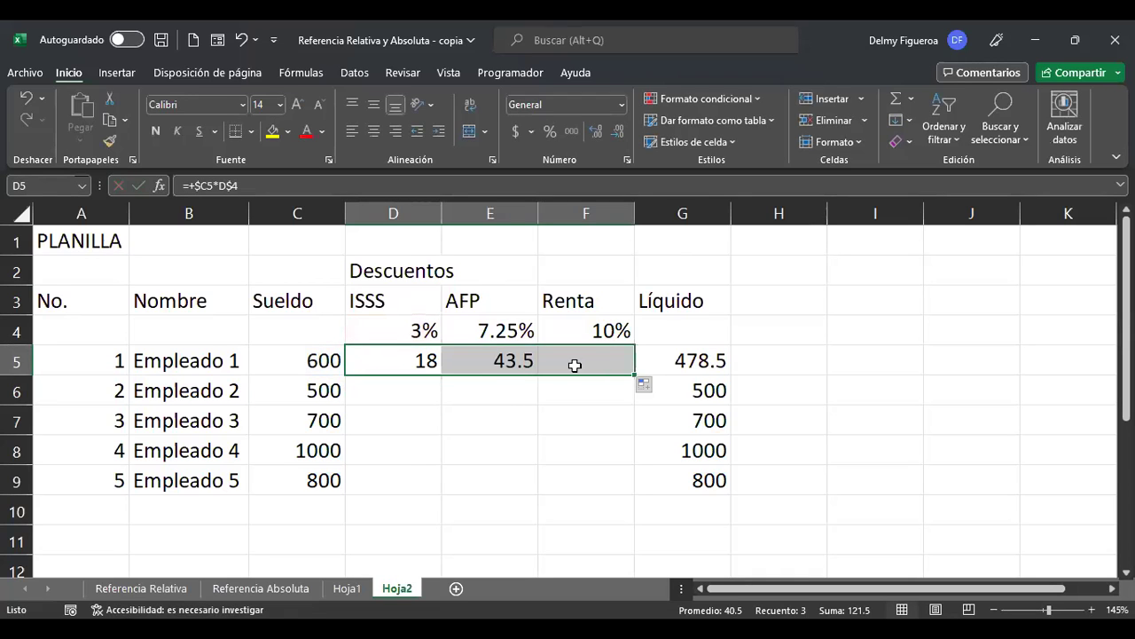
pyautogui.click(484, 362)
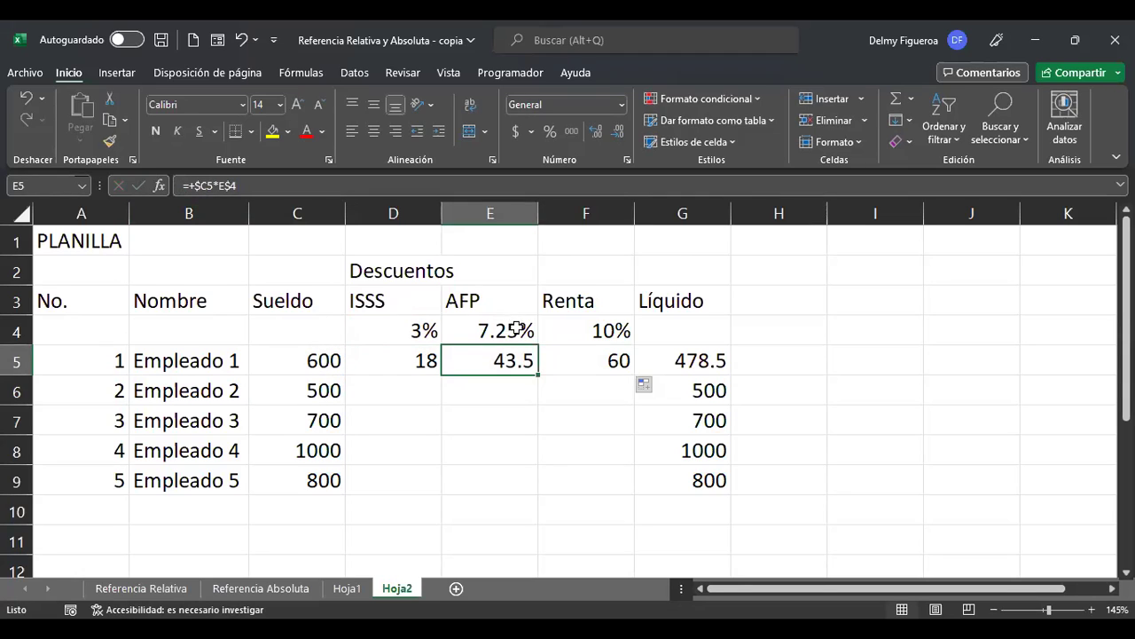
pyautogui.click(582, 359)
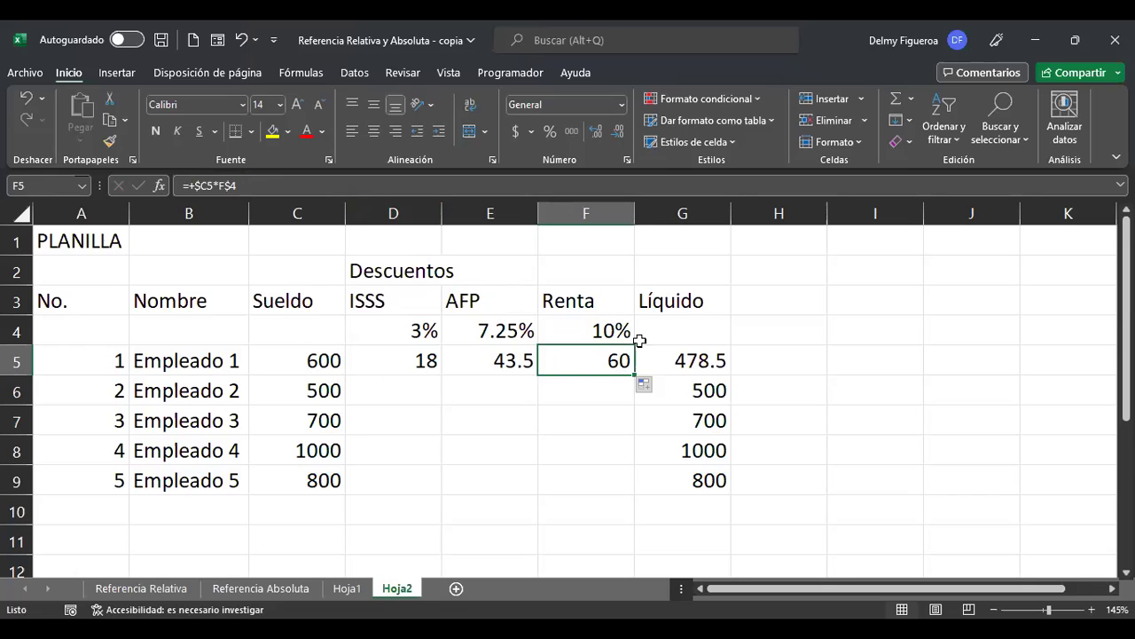
pyautogui.moveTo(417, 353); pyautogui.dragTo(629, 483)
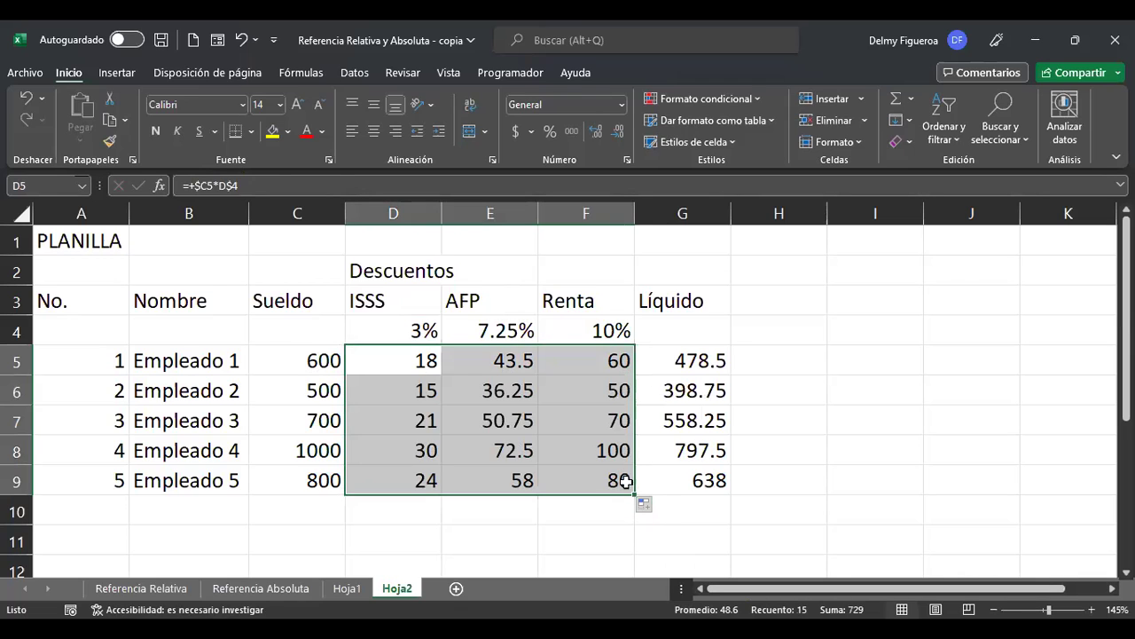
# Inspect the mixed references of the deduction formulas in D6, E6 and F6, and review the net pay in the Líquido column
pyautogui.click(396, 390)
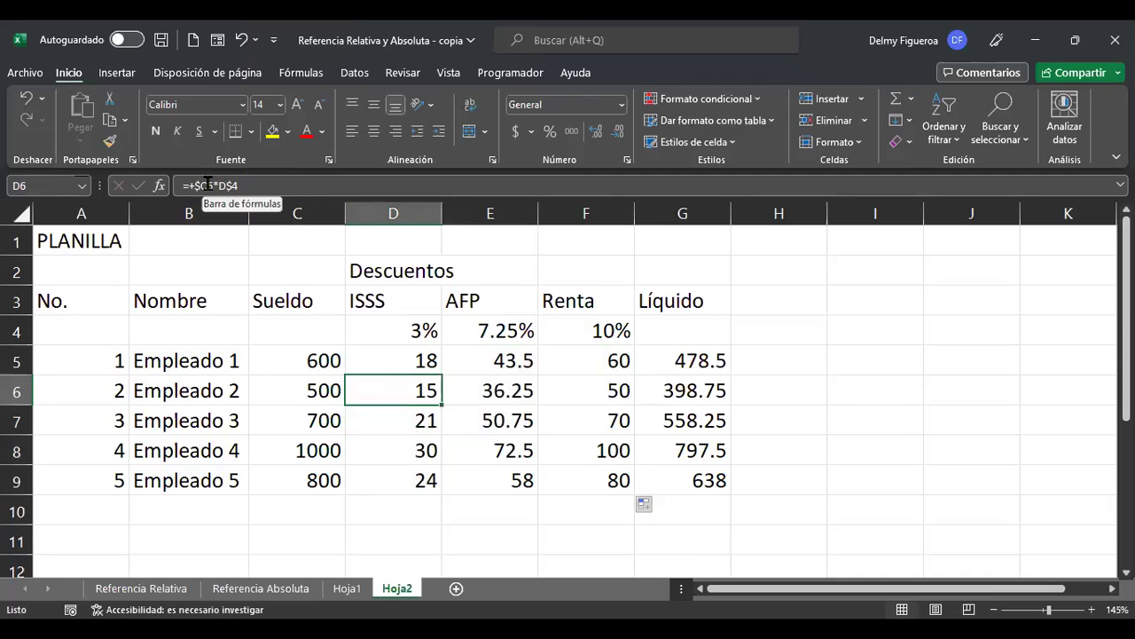
pyautogui.press('F2')
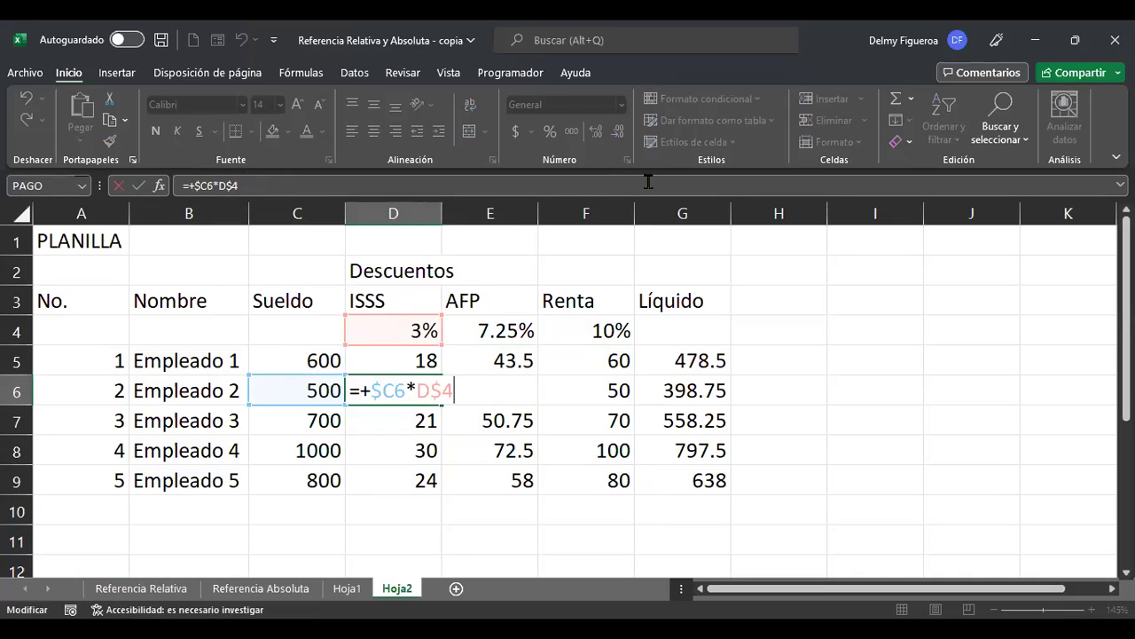
pyautogui.press('Return')
pyautogui.press('Up')
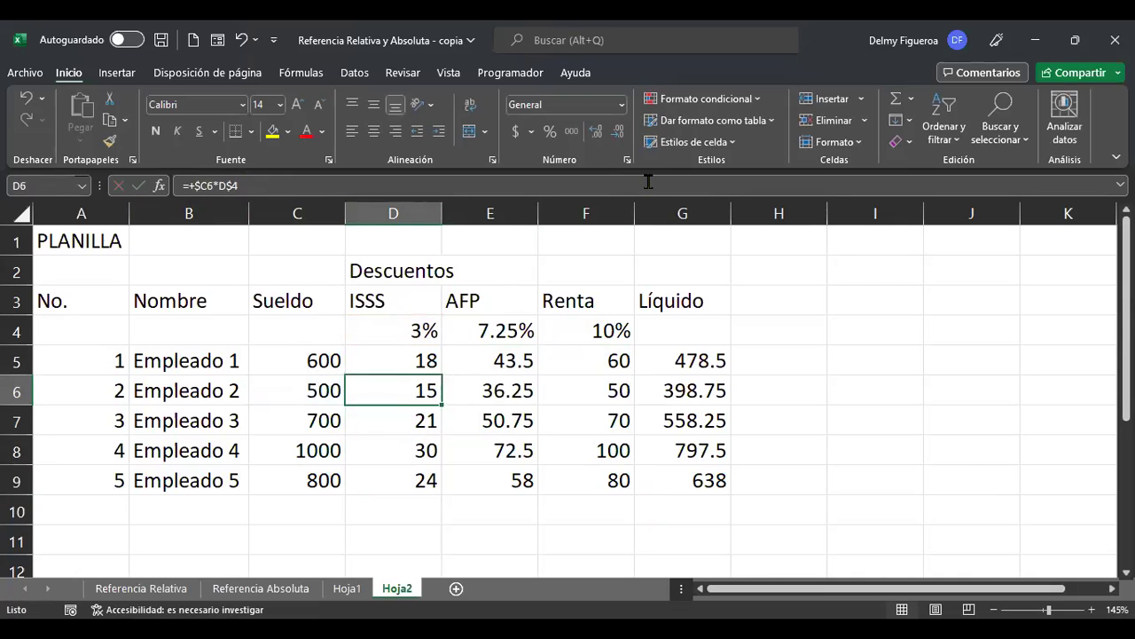
pyautogui.press('Right')
pyautogui.press('F2')
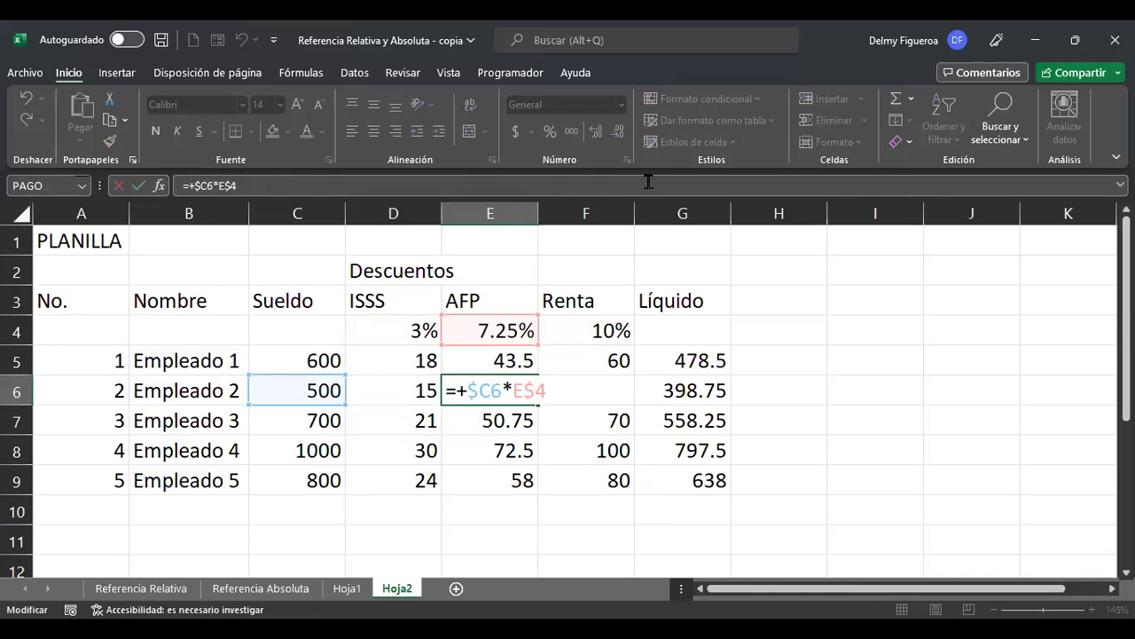
pyautogui.press('Return')
pyautogui.press('Up')
pyautogui.press('Right')
pyautogui.hotkey('ctrl', 'd')
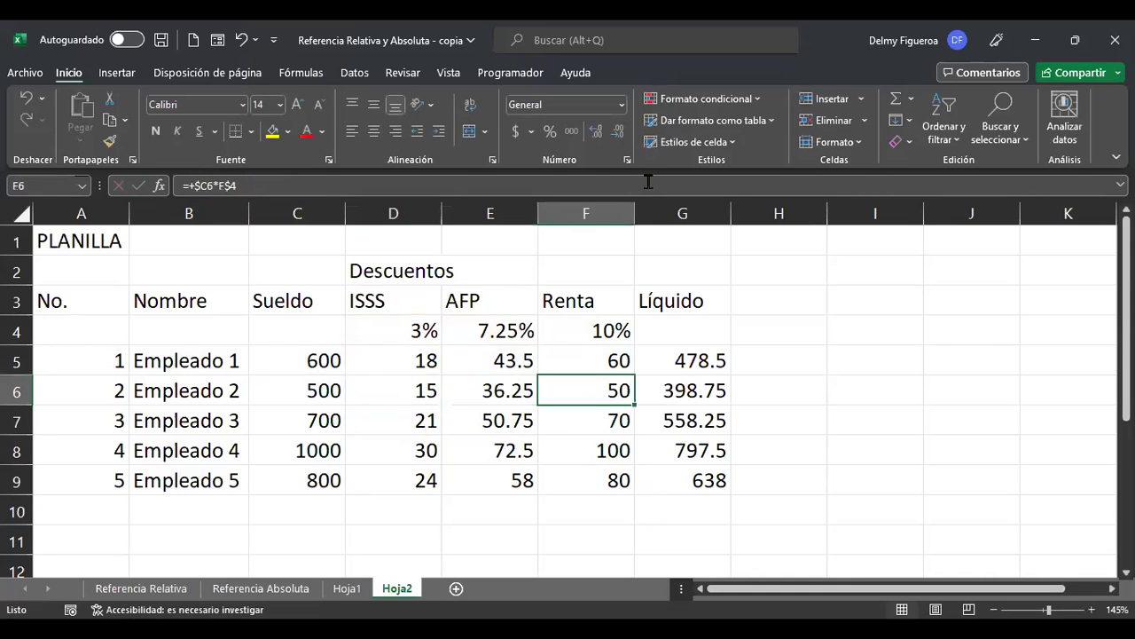
pyautogui.press('F2')
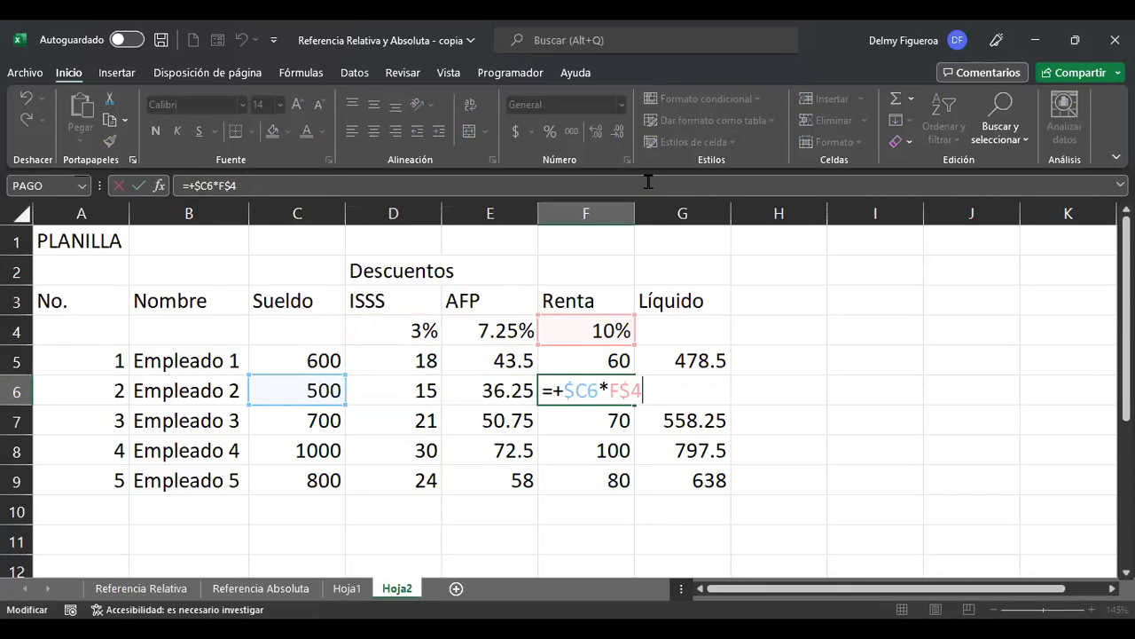
pyautogui.press('Return')
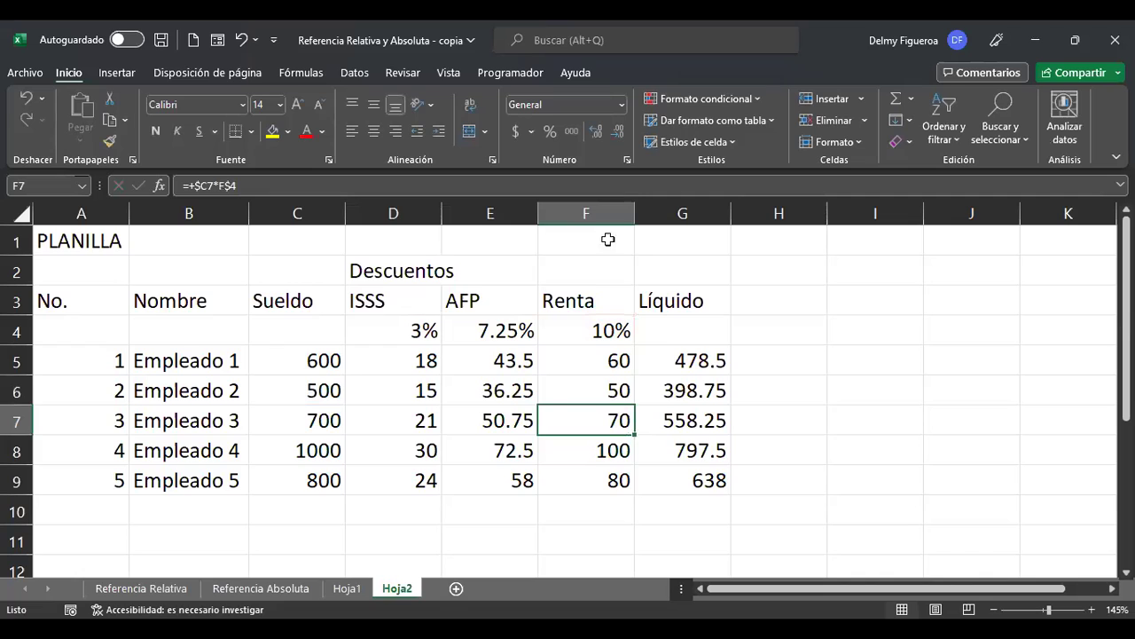
pyautogui.moveTo(691, 361); pyautogui.dragTo(698, 452)
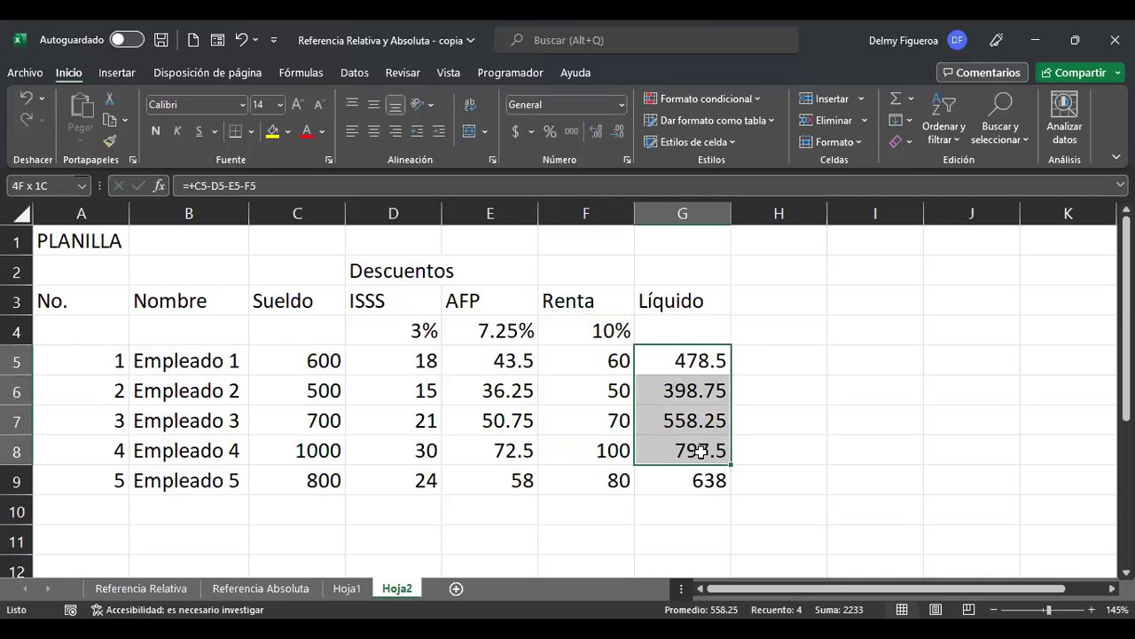
# Review the net pay formula in G5 and the mixed references used in the ISSS deduction formula in D5
pyautogui.click(697, 362)
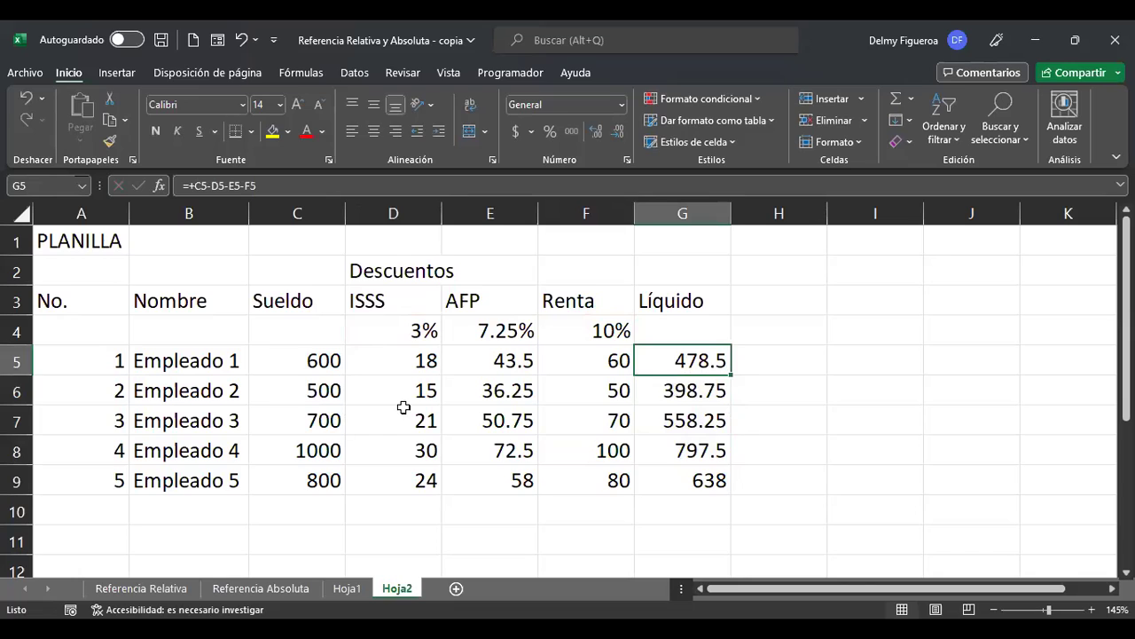
pyautogui.click(410, 359)
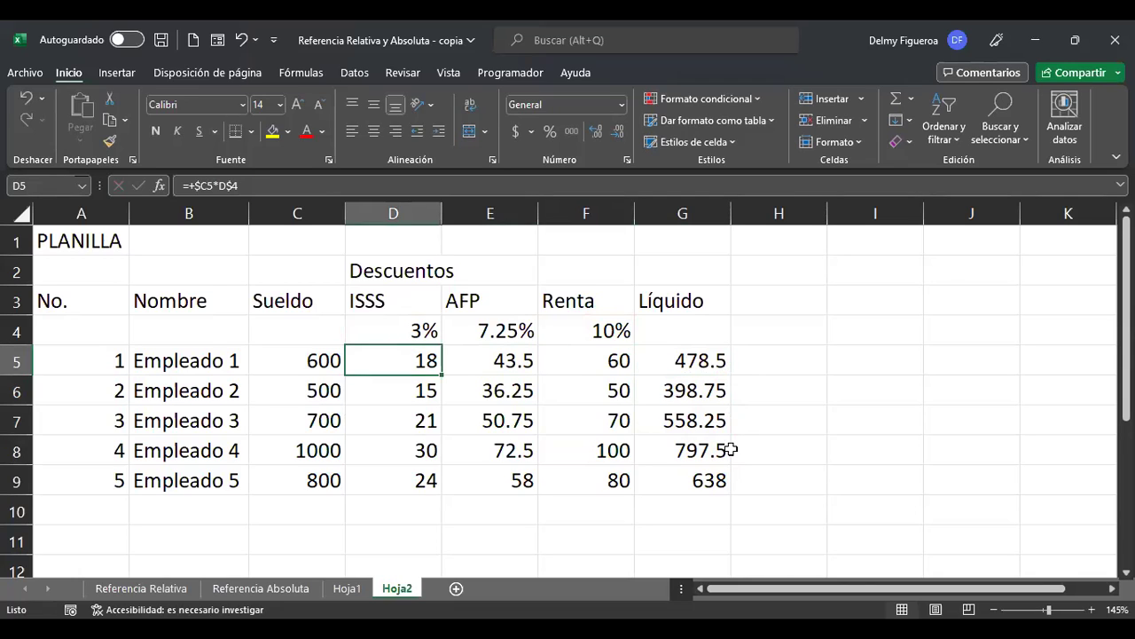
pyautogui.press('F2')
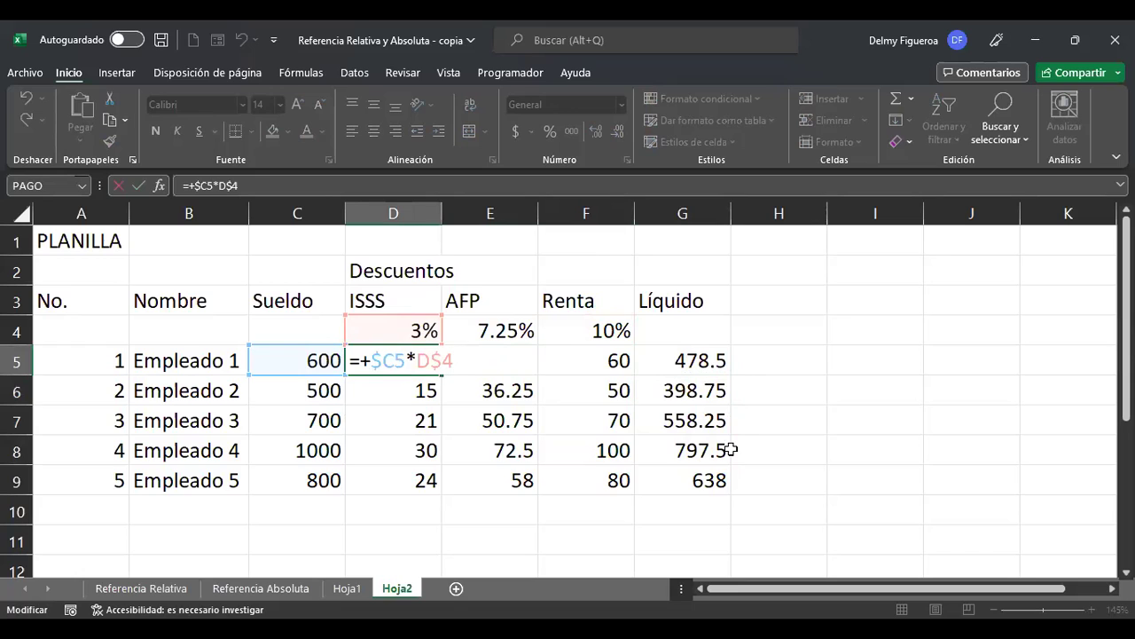
pyautogui.press('Return')
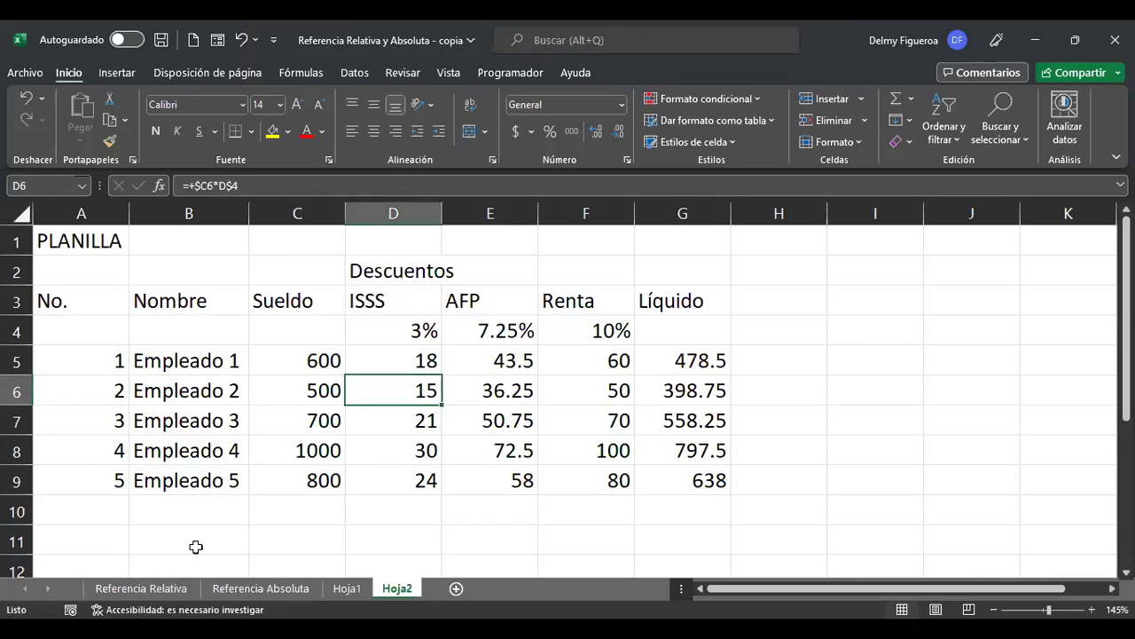
# Enter the label "Total planilla" in B11 below the employee list
pyautogui.click(196, 533)
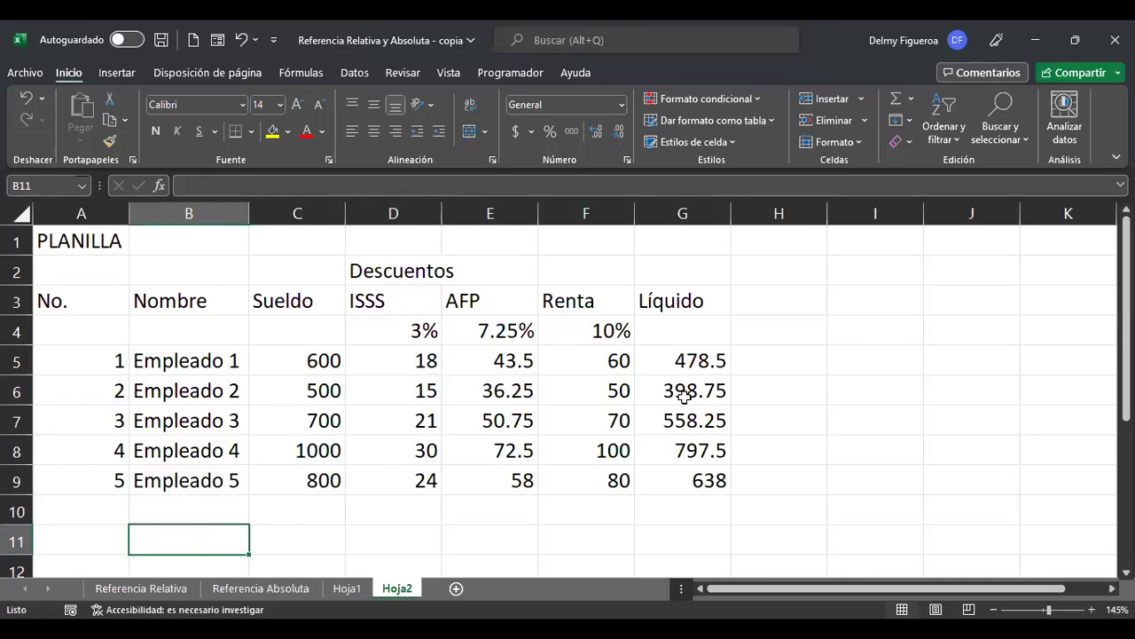
pyautogui.write('Total planilla')
pyautogui.press('Return')
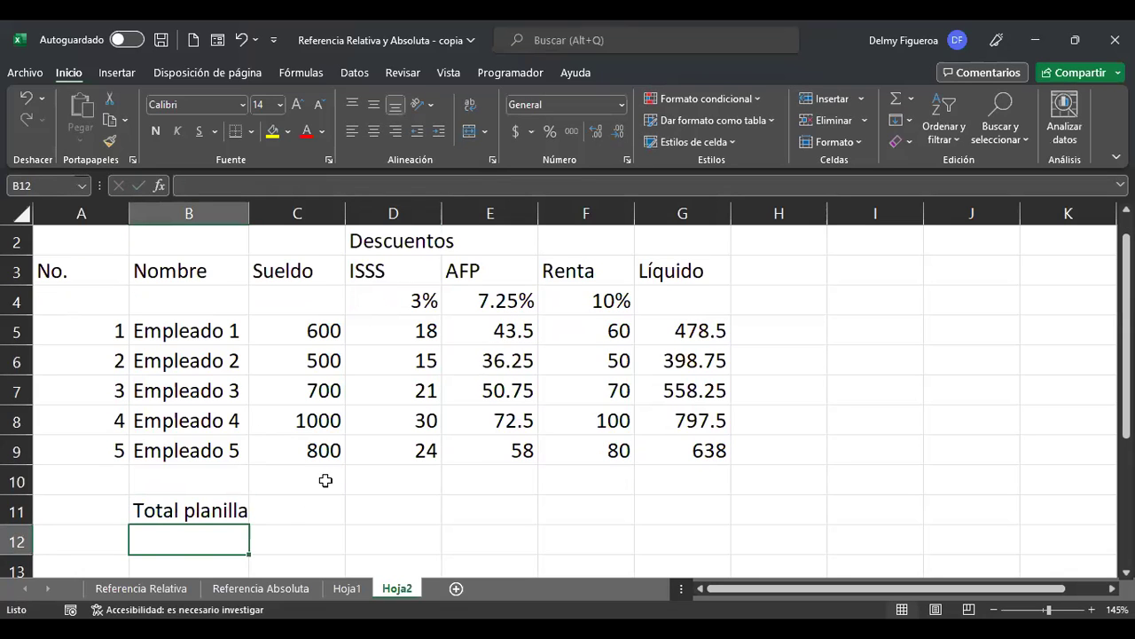
# Total the Líquido amounts in C11 with =SUMA(G5:G9) and apply the dollar accounting format to the result
pyautogui.click(306, 509)
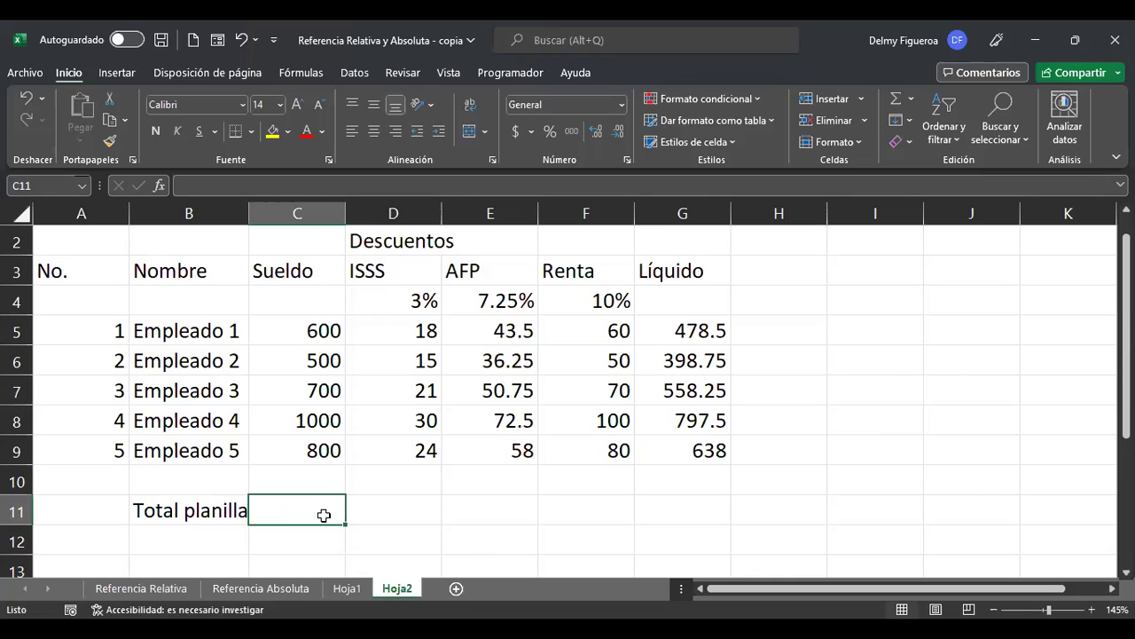
pyautogui.click(896, 107)
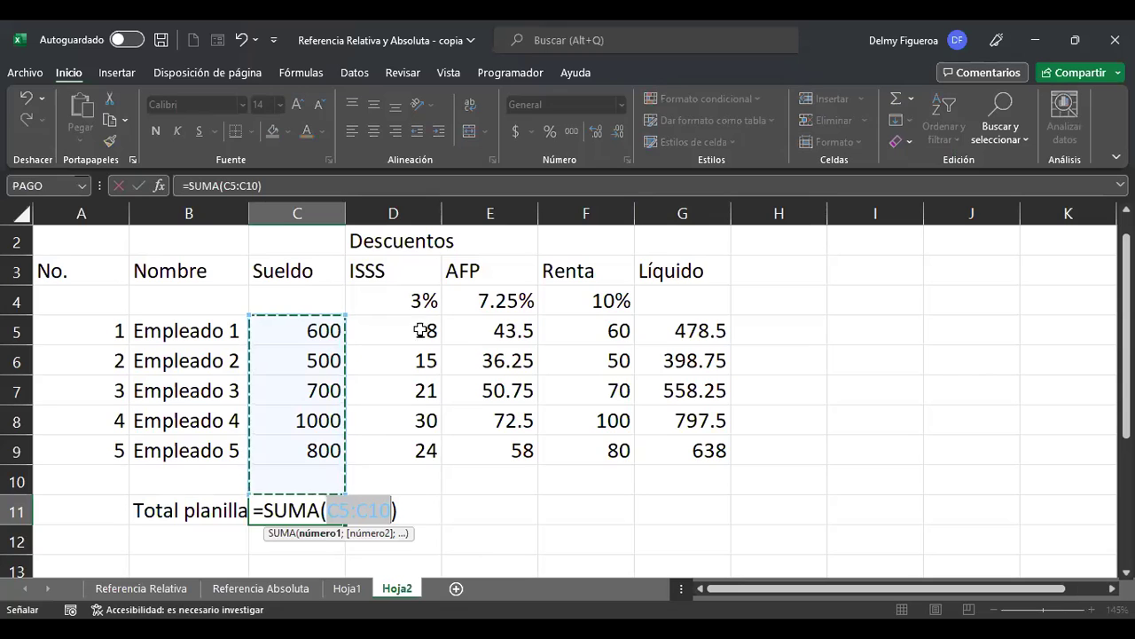
pyautogui.click(694, 328)
pyautogui.moveTo(693, 360); pyautogui.dragTo(695, 449)
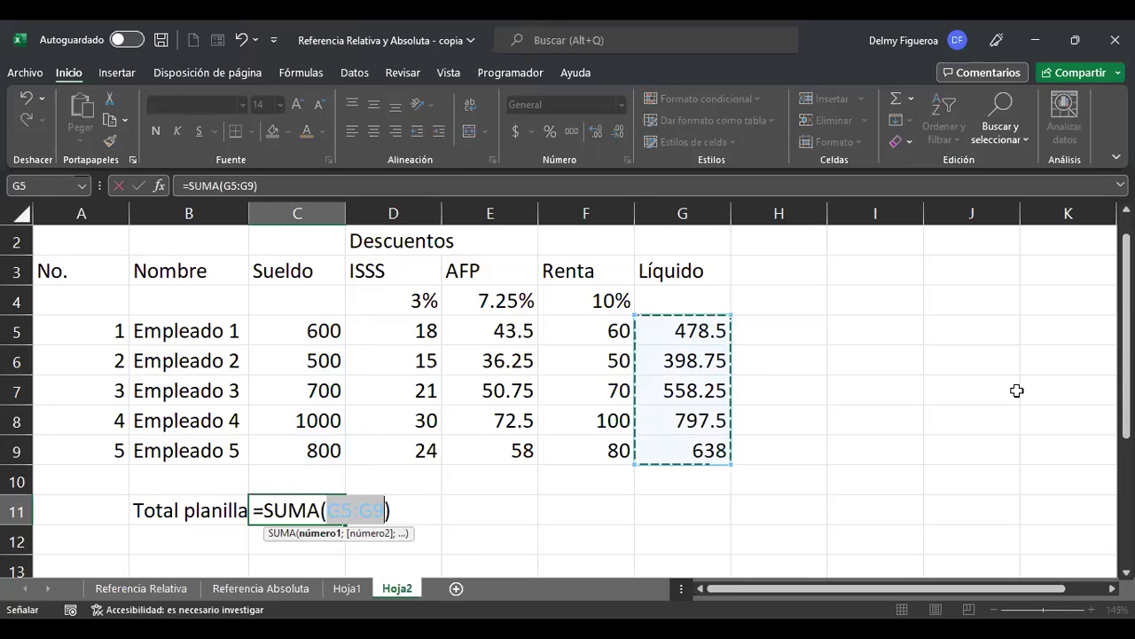
pyautogui.press('Return')
pyautogui.press('Up')
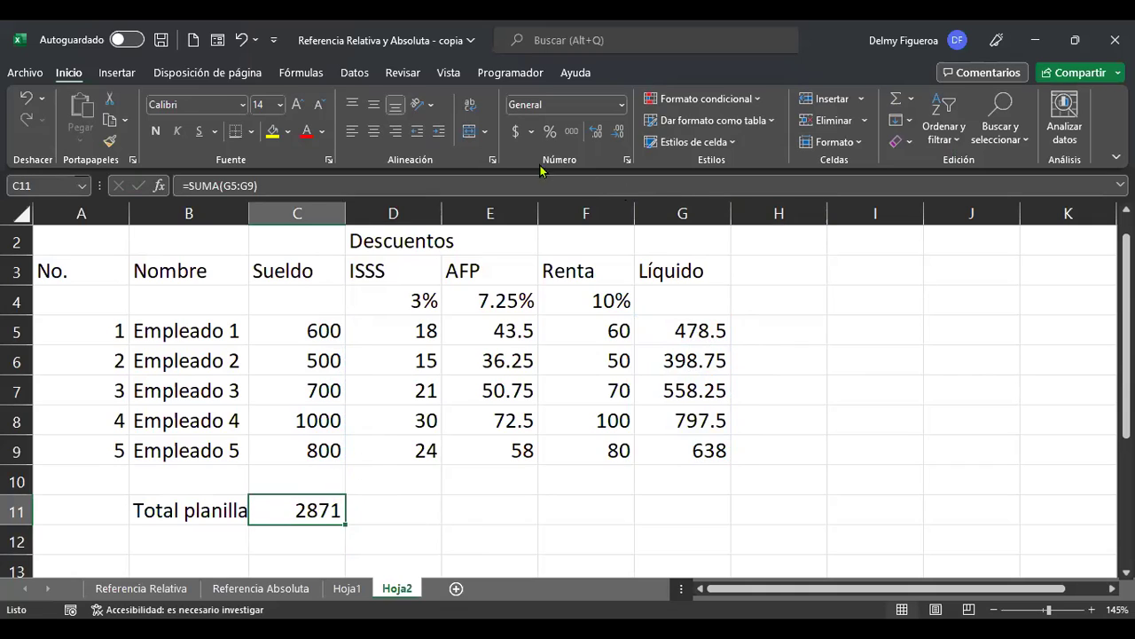
pyautogui.click(515, 132)
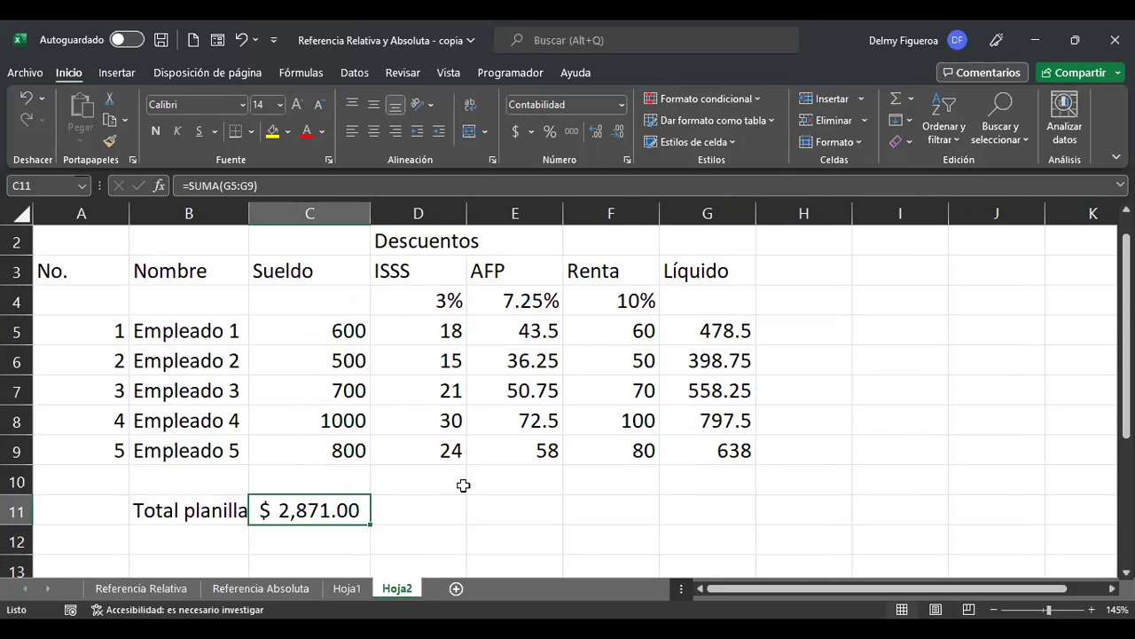
# Create a copy of the sheet Hoja2 and place it before Hoja2 in the same workbook
pyautogui.rightClick(397, 592)
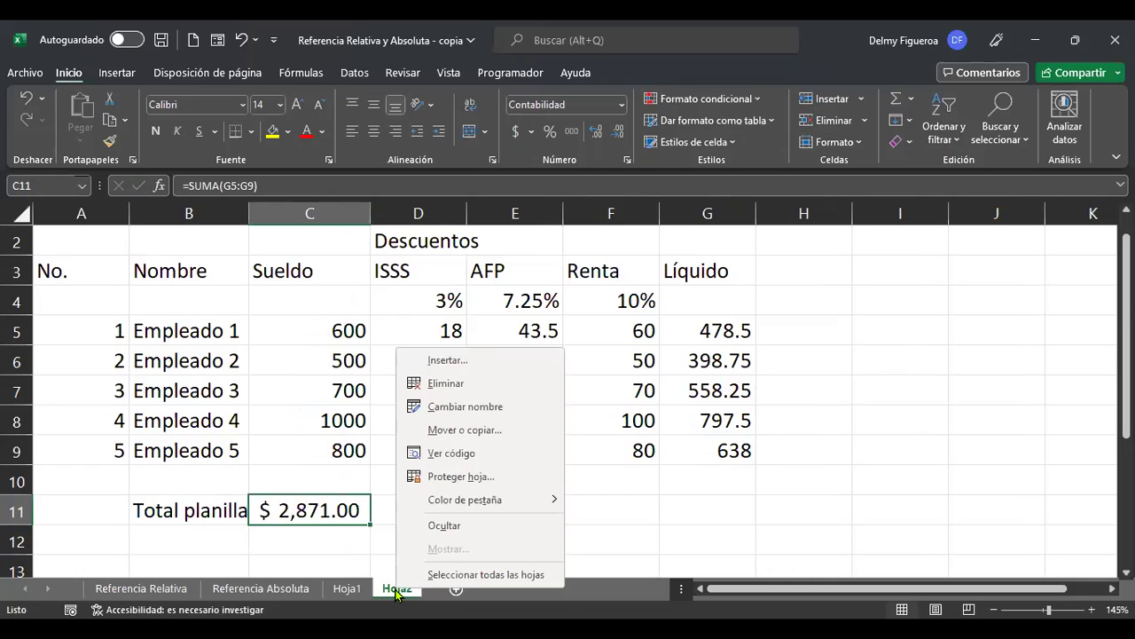
pyautogui.click(496, 432)
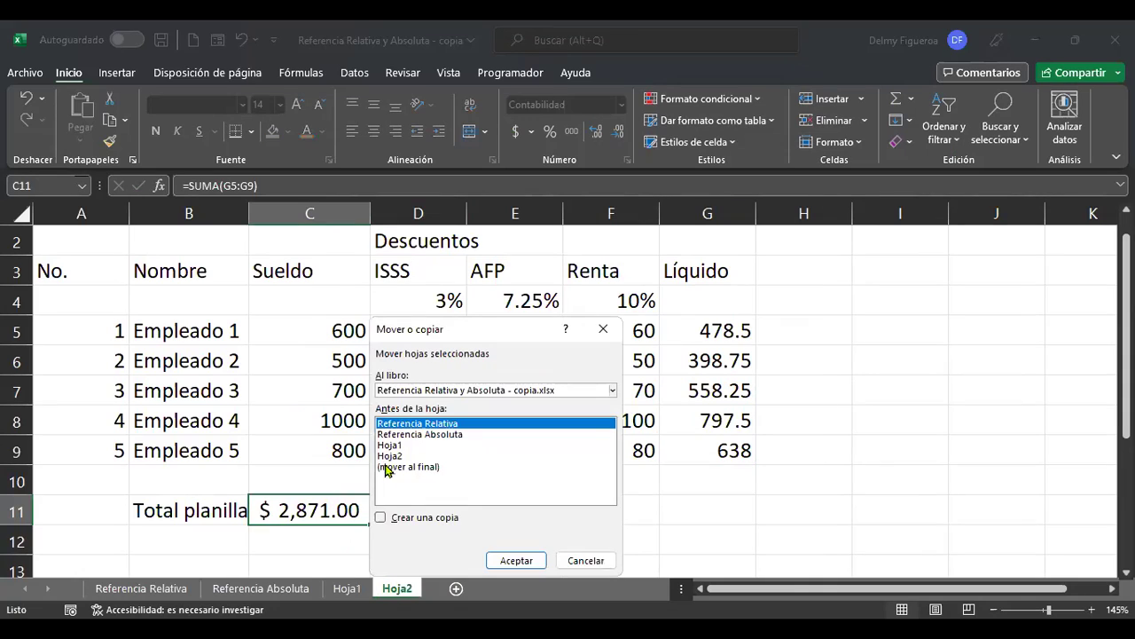
pyautogui.click(395, 456)
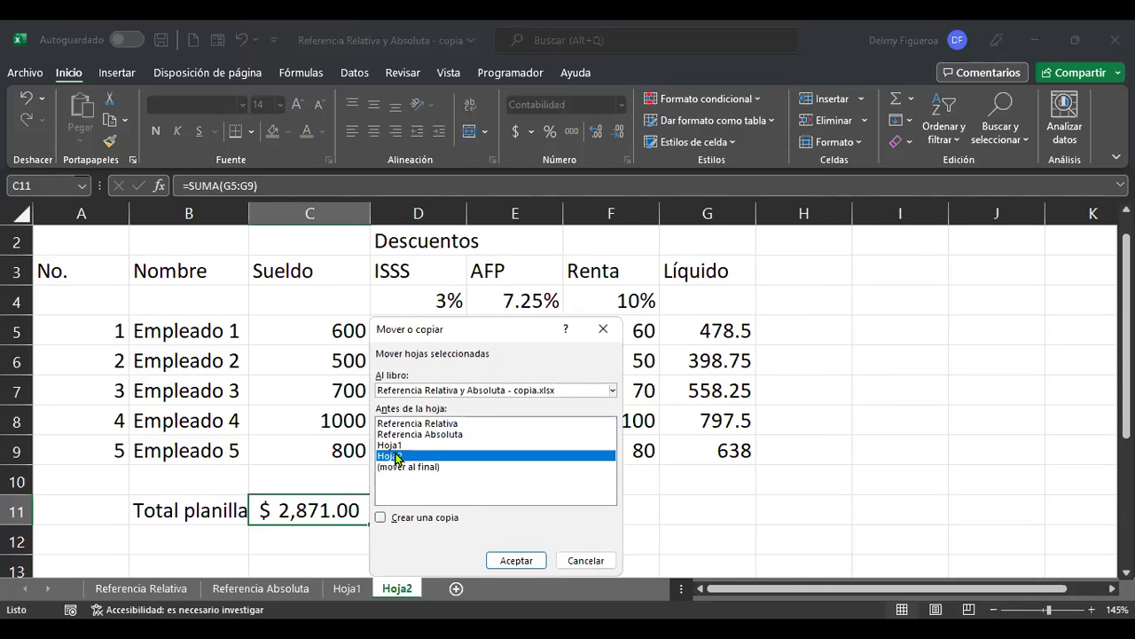
pyautogui.click(381, 517)
pyautogui.click(511, 559)
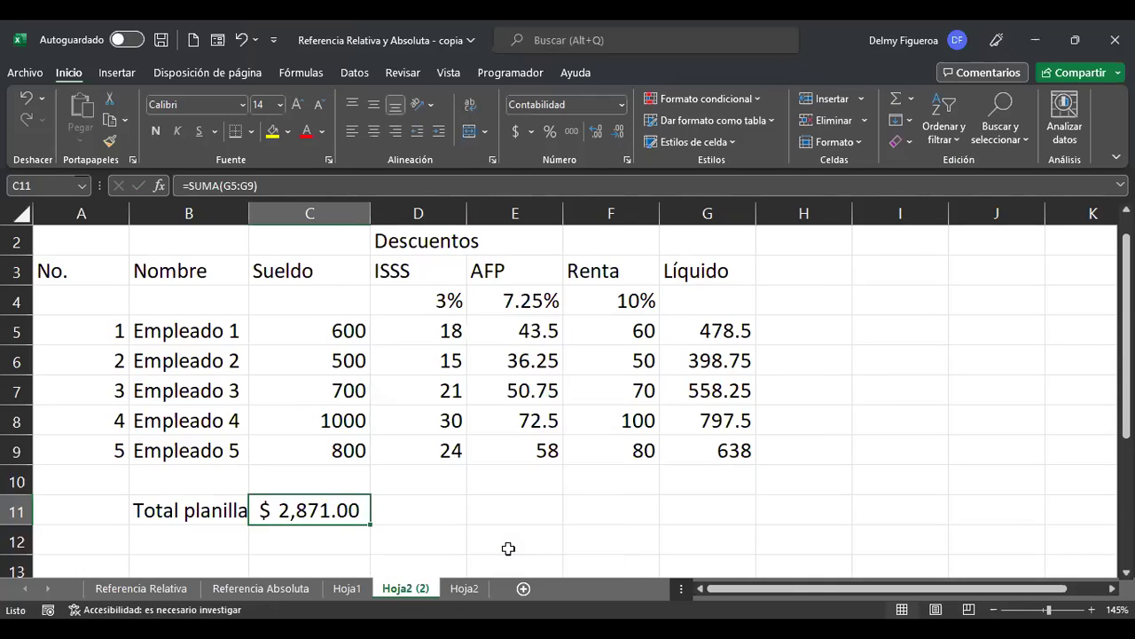
# Create a copy of the sheet Hoja2 (2) and place it before Hoja2
pyautogui.rightClick(424, 593)
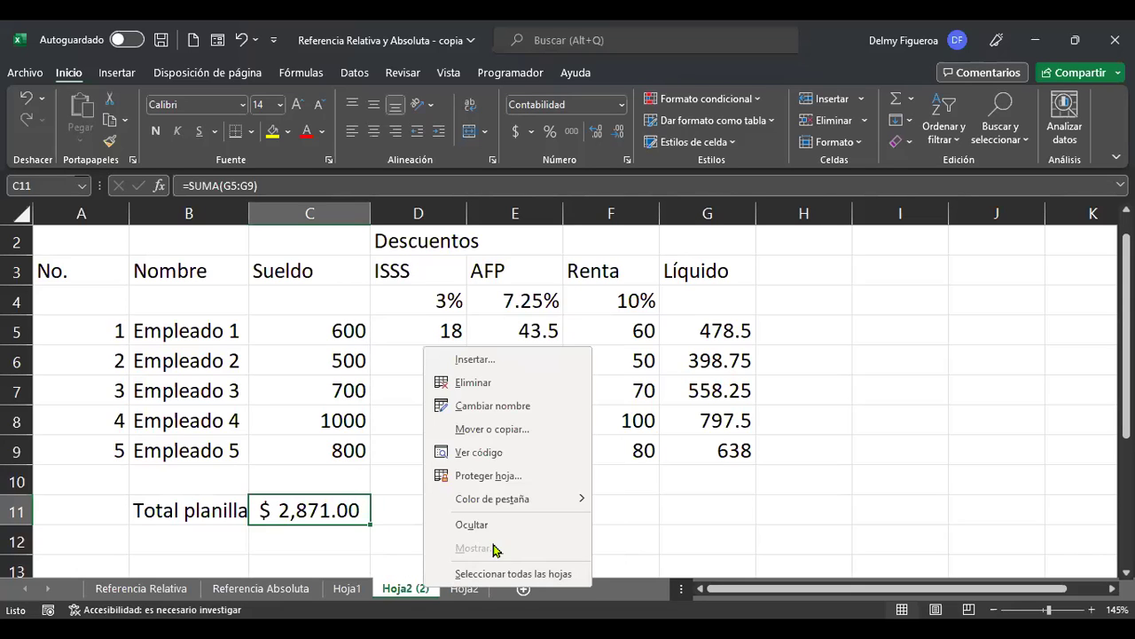
pyautogui.click(502, 431)
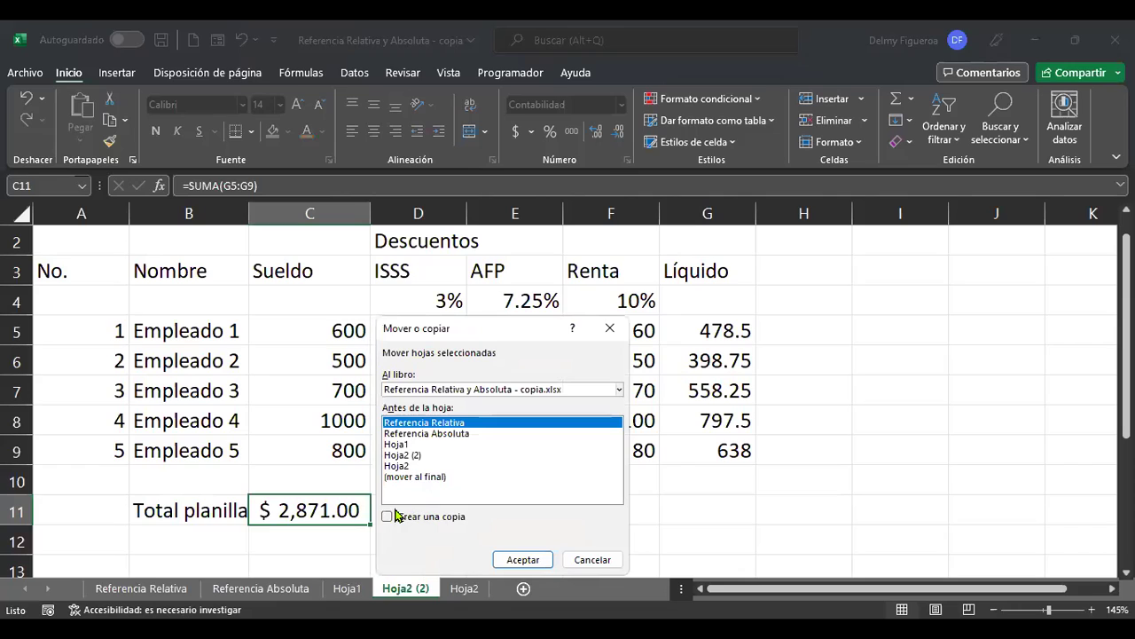
pyautogui.click(408, 465)
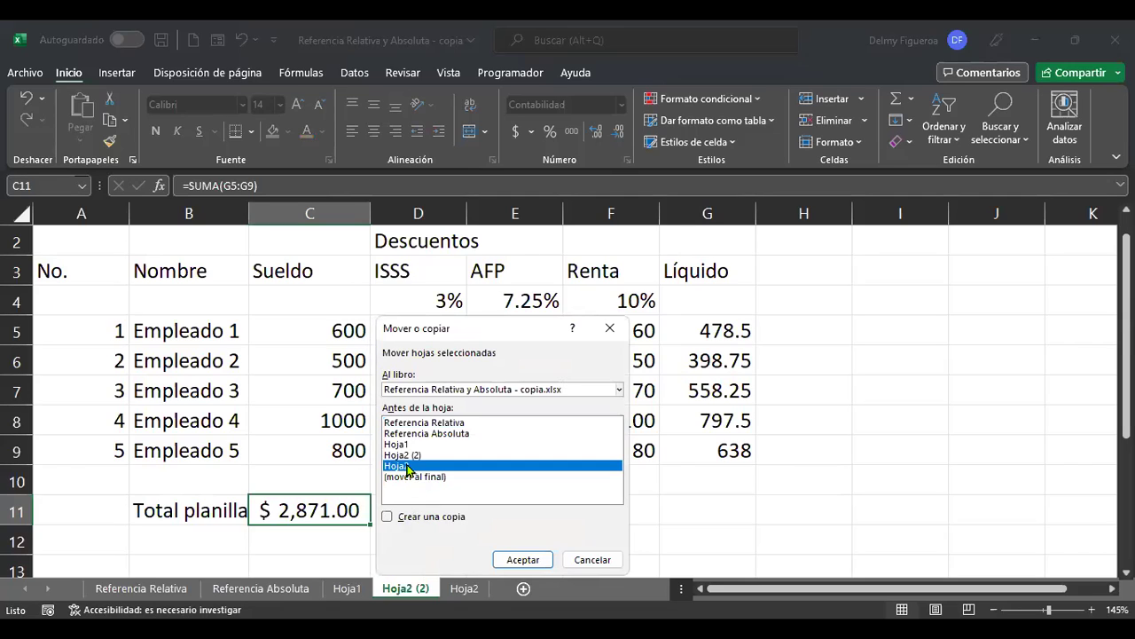
pyautogui.click(390, 518)
pyautogui.click(523, 560)
# Rename the sheet Hoja2 (2) as "Planilla 1"
pyautogui.click(419, 591)
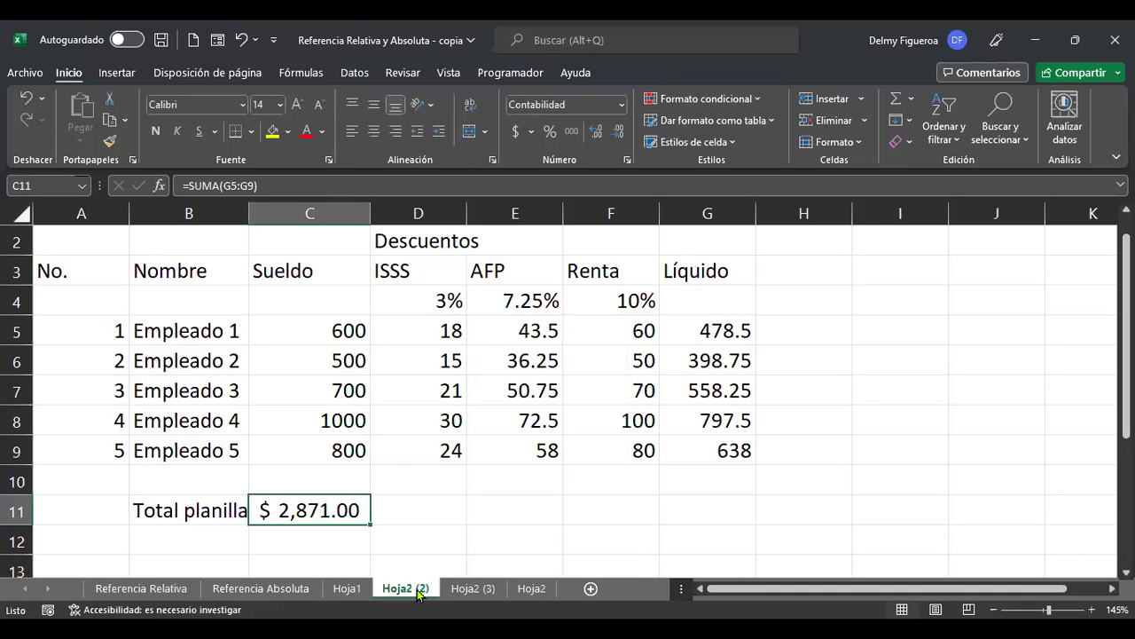
pyautogui.doubleClick(404, 590)
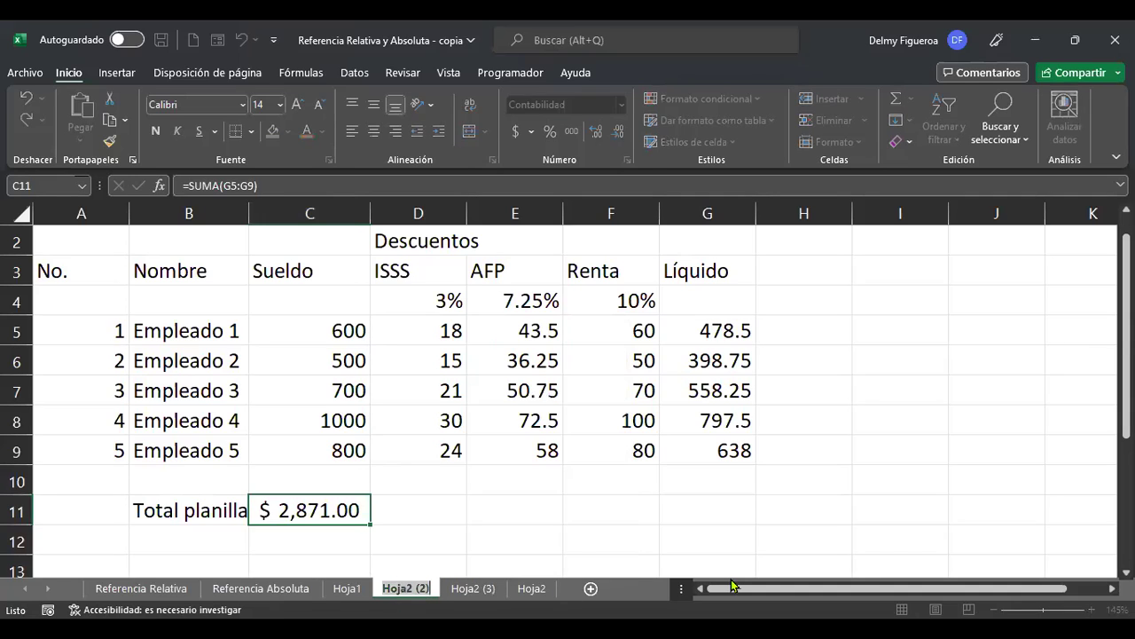
pyautogui.write('Planil')
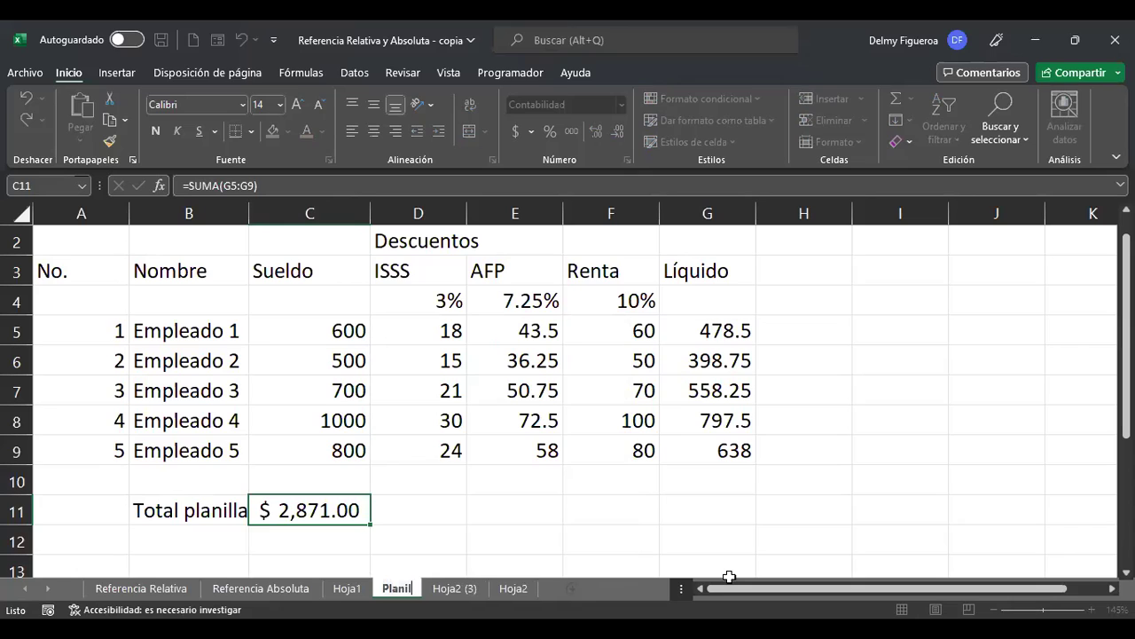
pyautogui.write('la 1')
pyautogui.press('Return')
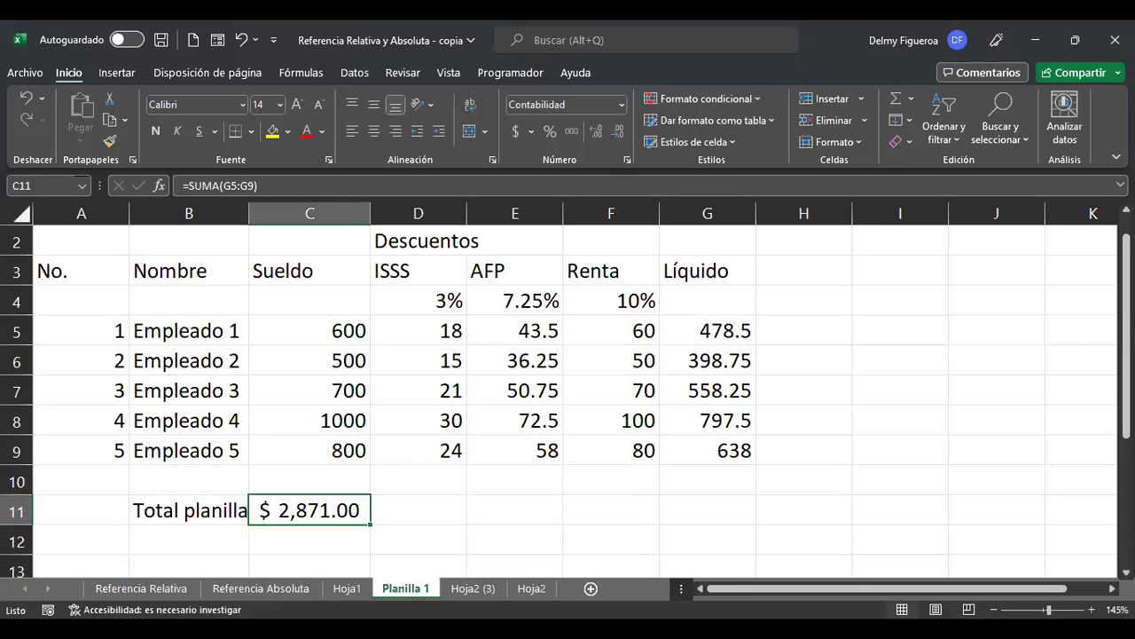
# Rename the sheet Hoja2 (3) as "Planilla 2"
pyautogui.click(475, 589)
pyautogui.doubleClick(475, 589)
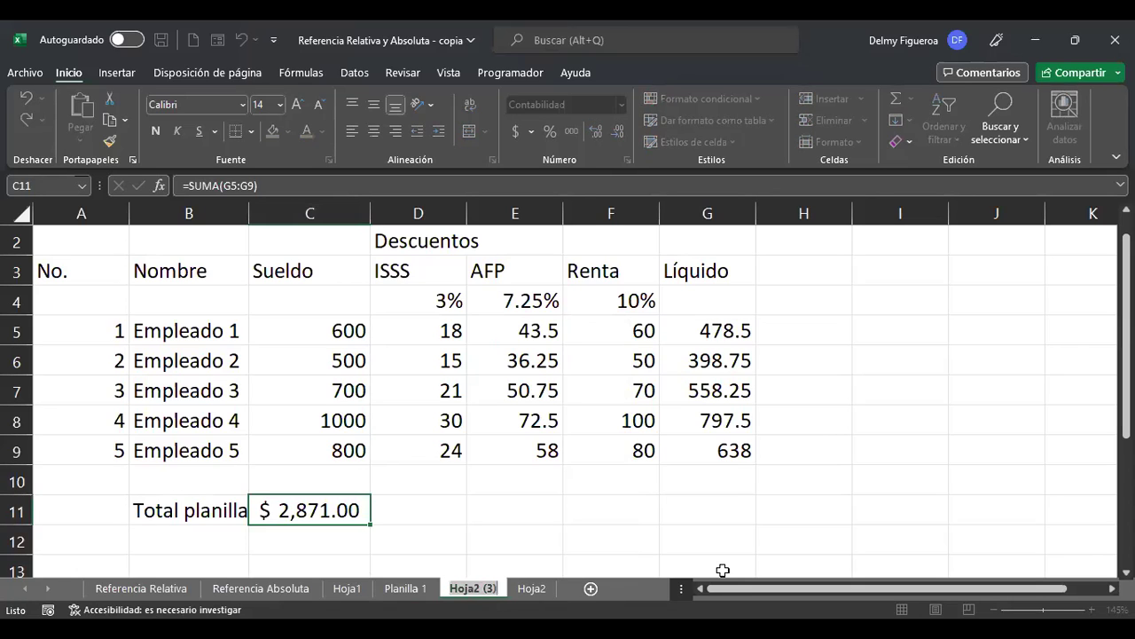
pyautogui.write('Planilla')
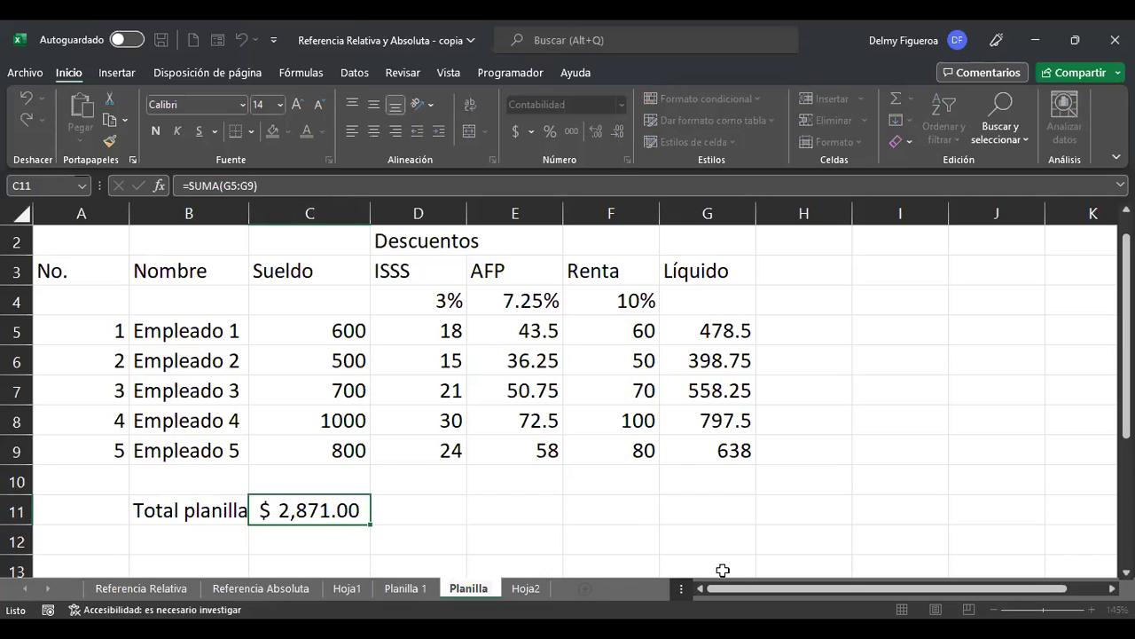
pyautogui.write(' 2')
pyautogui.press('Return')
# Rename the original payroll sheet Hoja2 as "Planilla 3"
pyautogui.doubleClick(532, 588)
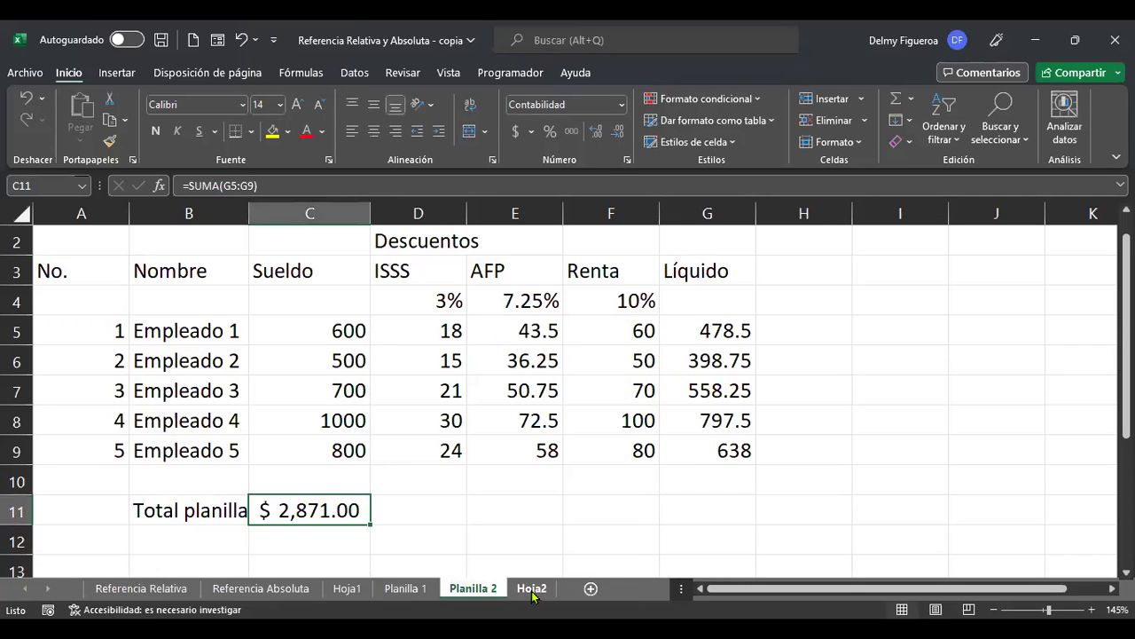
pyautogui.write('Plani')
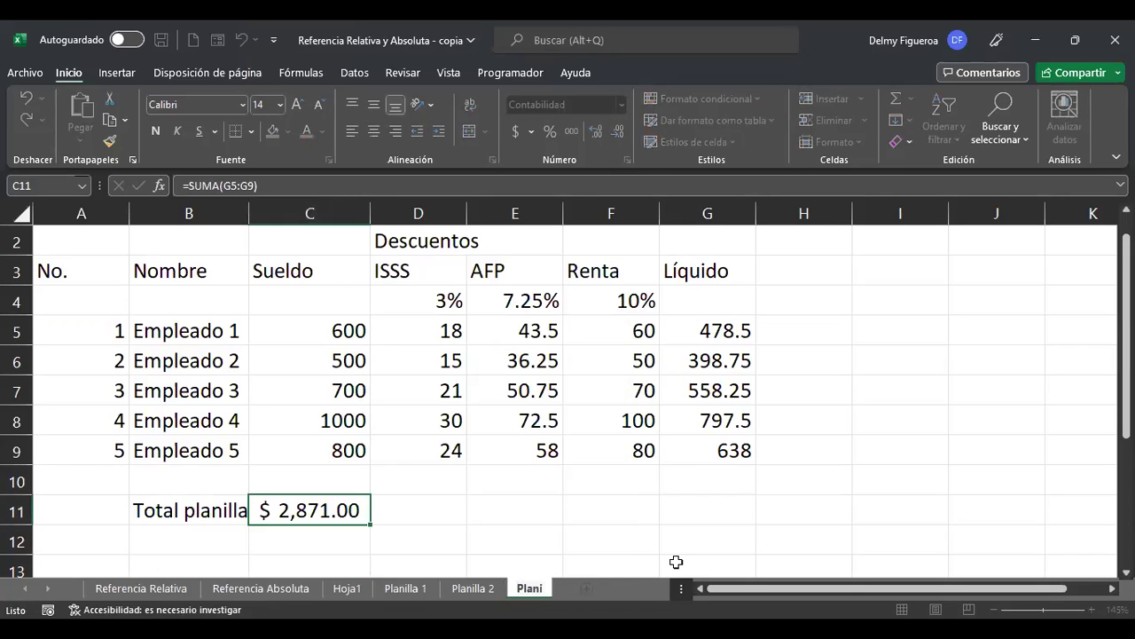
pyautogui.write('lla 3')
pyautogui.press('Return')
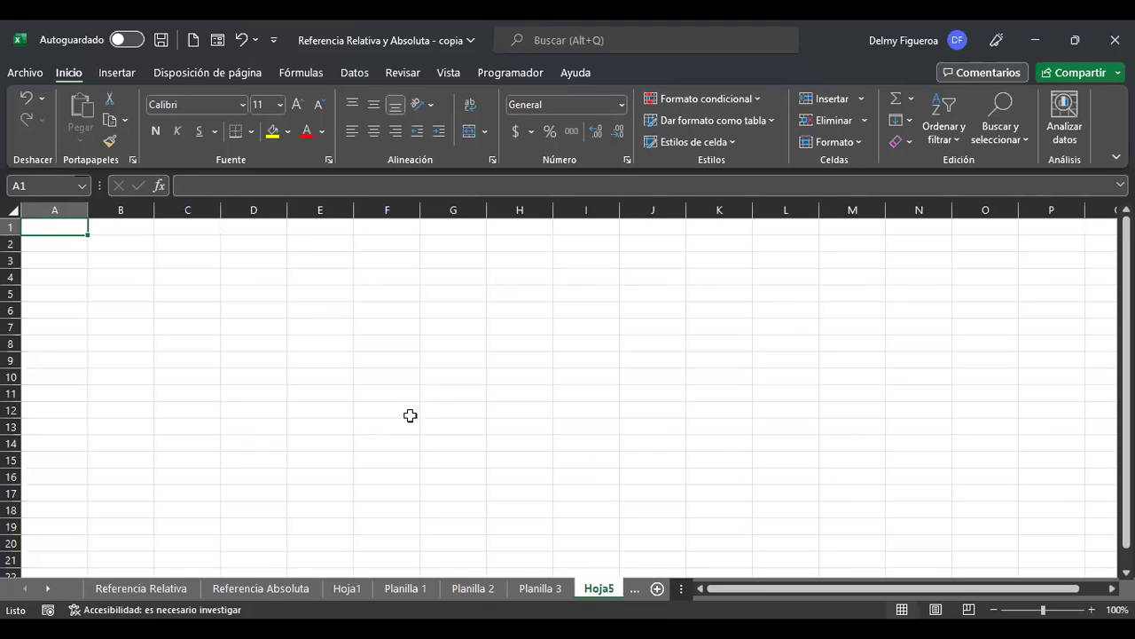
pyautogui.click(12, 213)
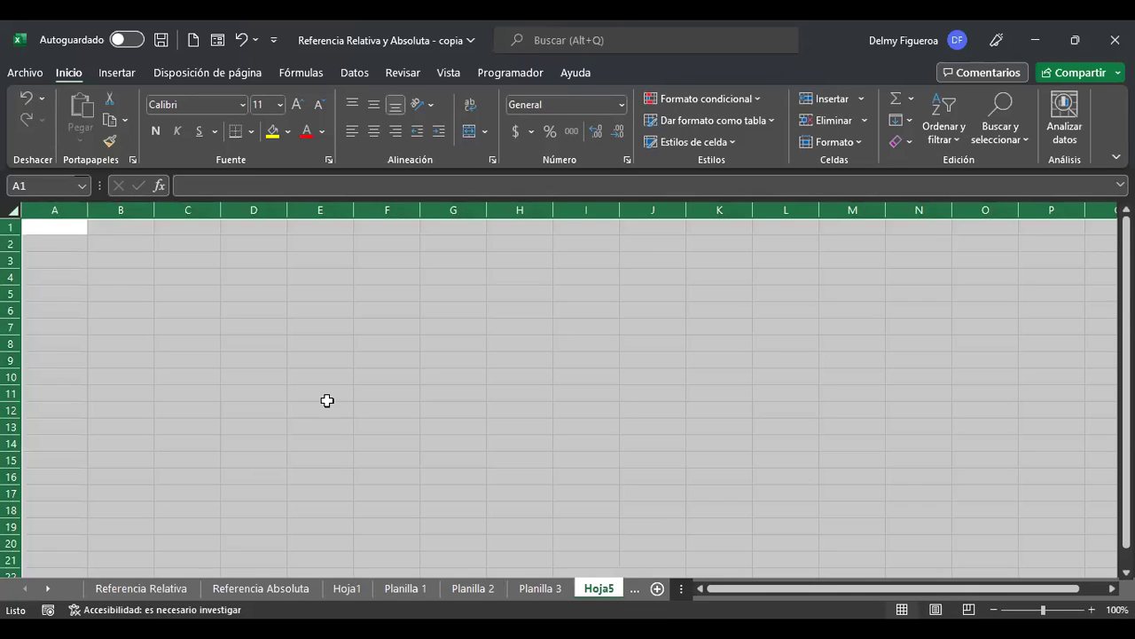
pyautogui.keyDown('ctrl'); pyautogui.scroll(2, 327, 400); pyautogui.keyUp('ctrl')
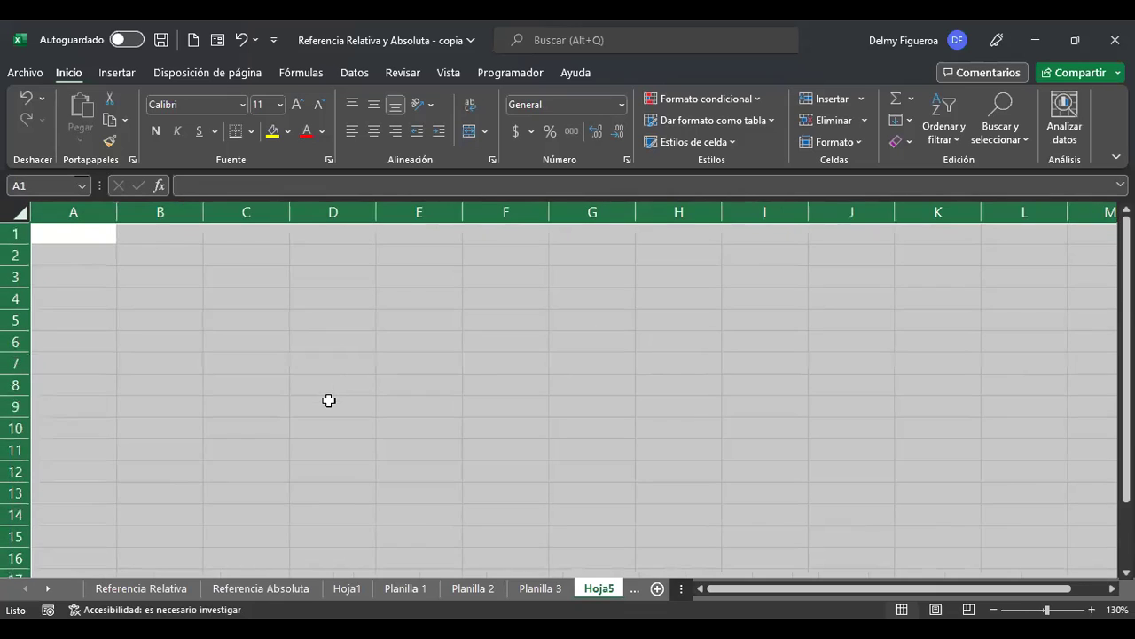
# On the Planilla 1 sheet, add the column header "HE" in H3, next to Líquido
pyautogui.click(410, 590)
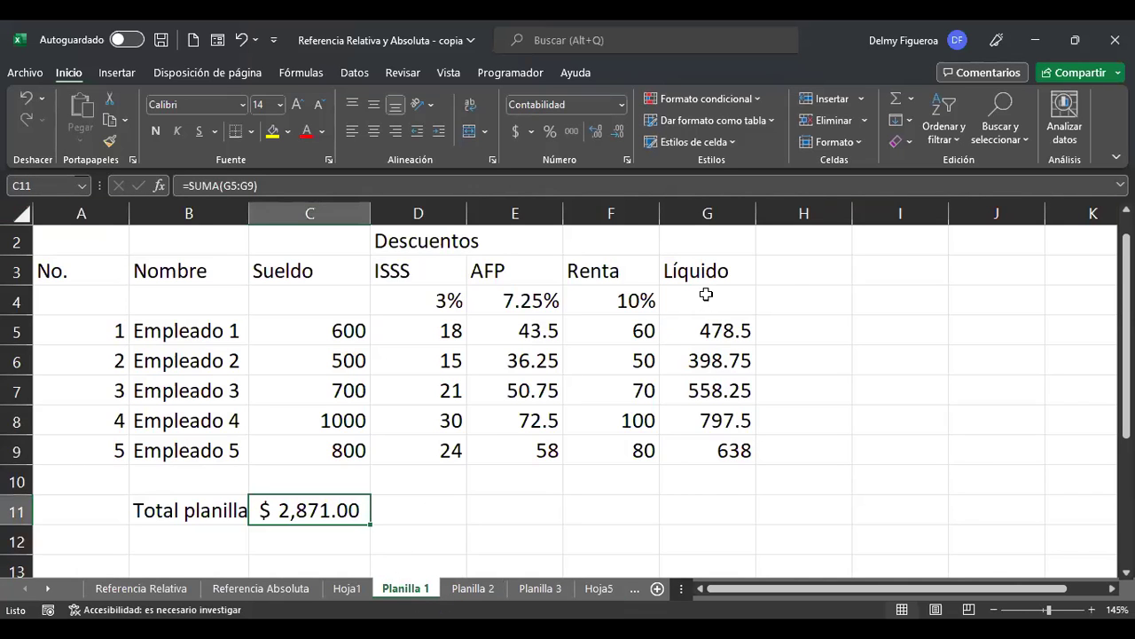
pyautogui.click(799, 278)
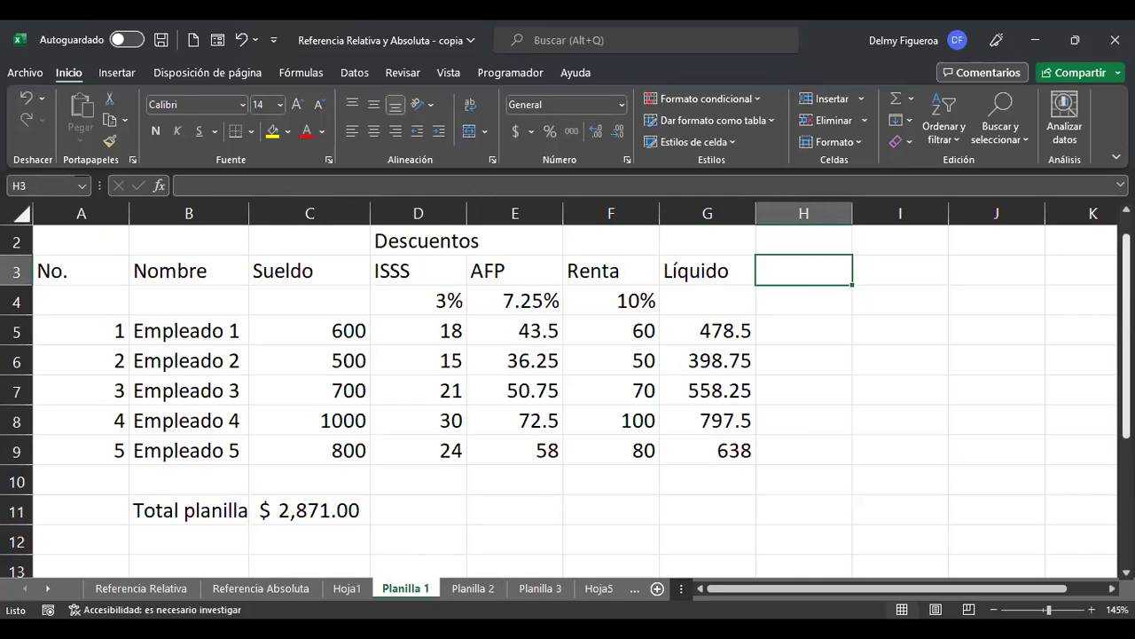
pyautogui.write('HE')
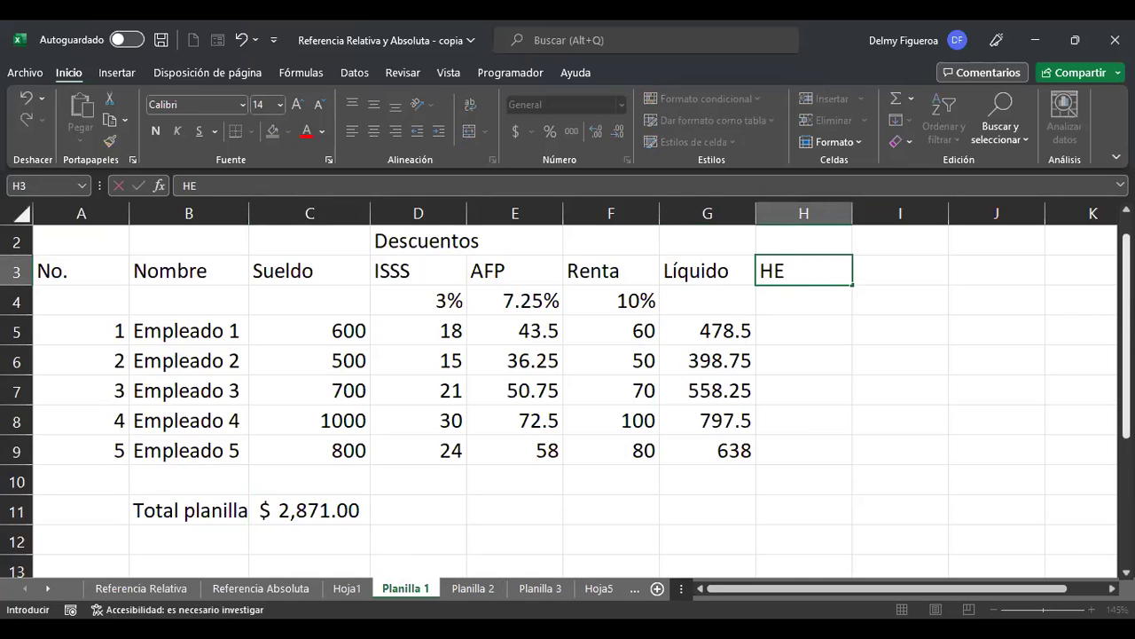
pyautogui.press('Return')
pyautogui.click(804, 330)
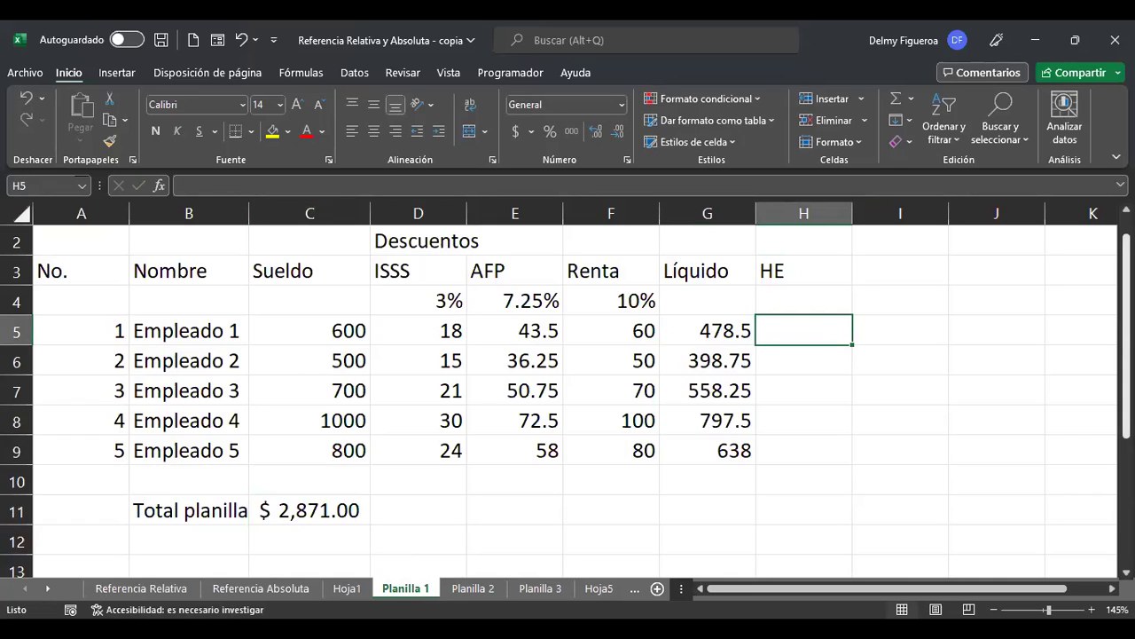
pyautogui.press('Up')
pyautogui.press('Up')
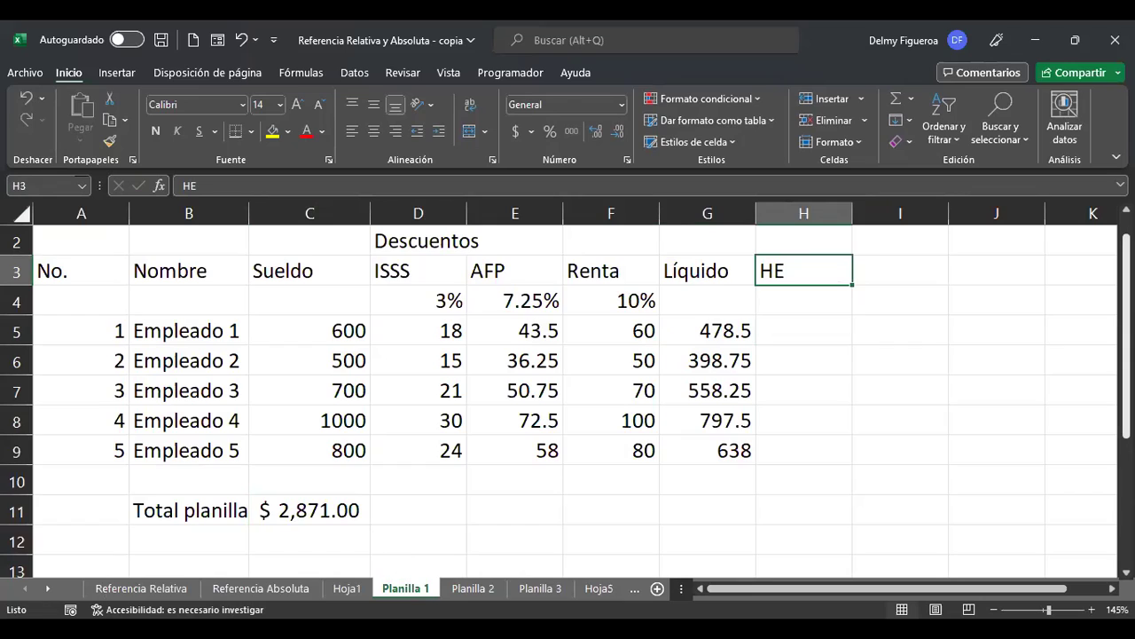
pyautogui.press('Down')
pyautogui.press('Down')
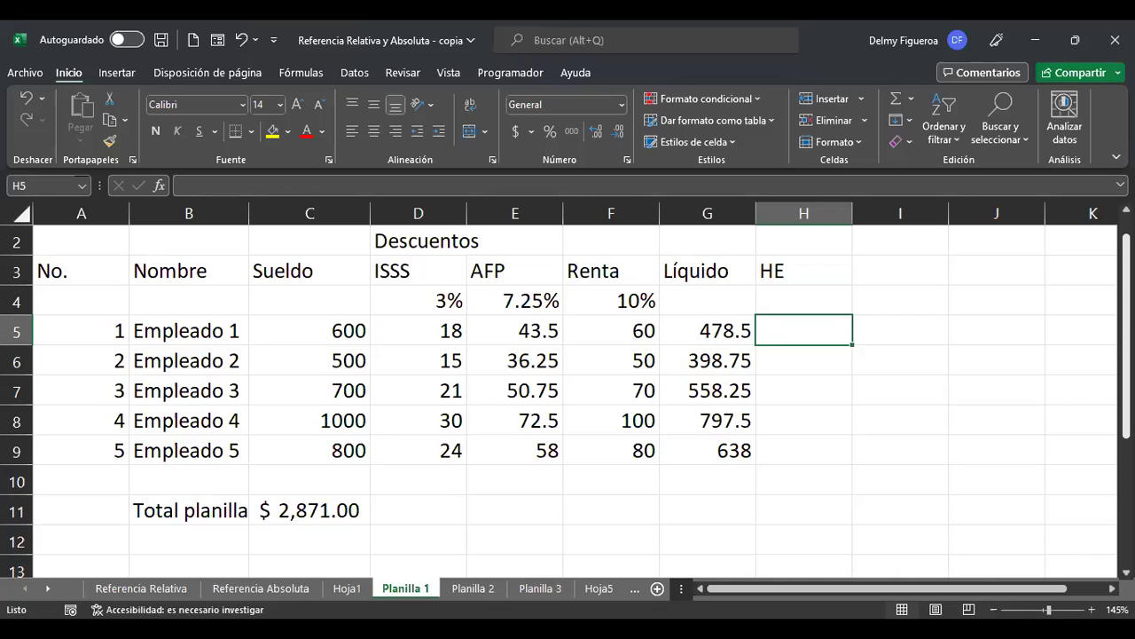
# Enter the HE amounts 50, 120, 250 and 60 for Empleado 1 to Empleado 4 in H5:H8
pyautogui.click(707, 330)
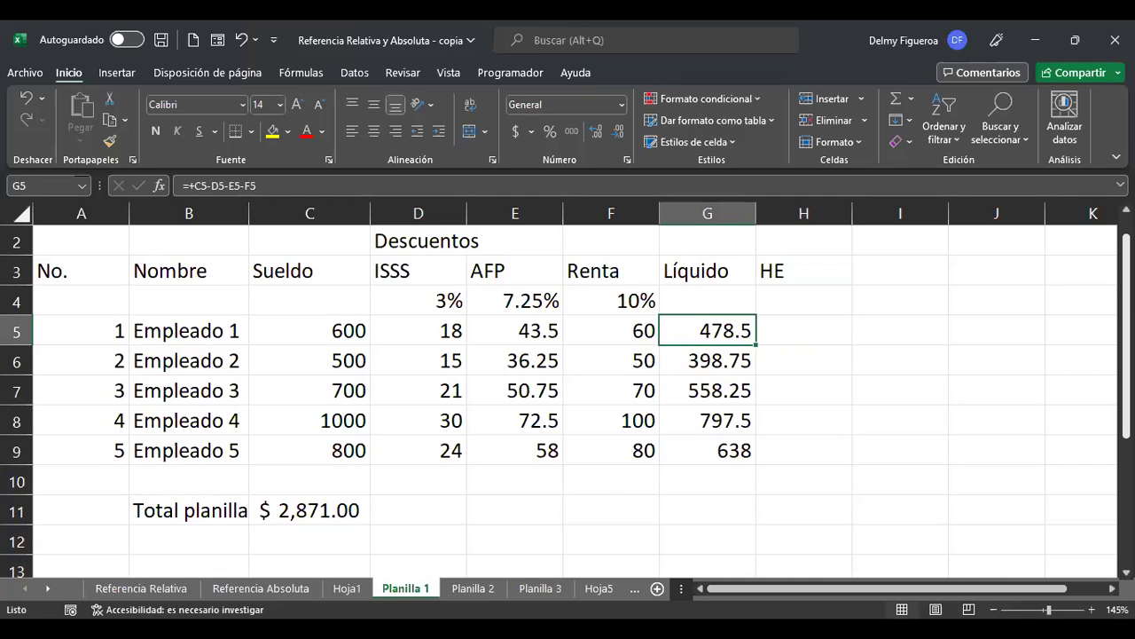
pyautogui.press('Right')
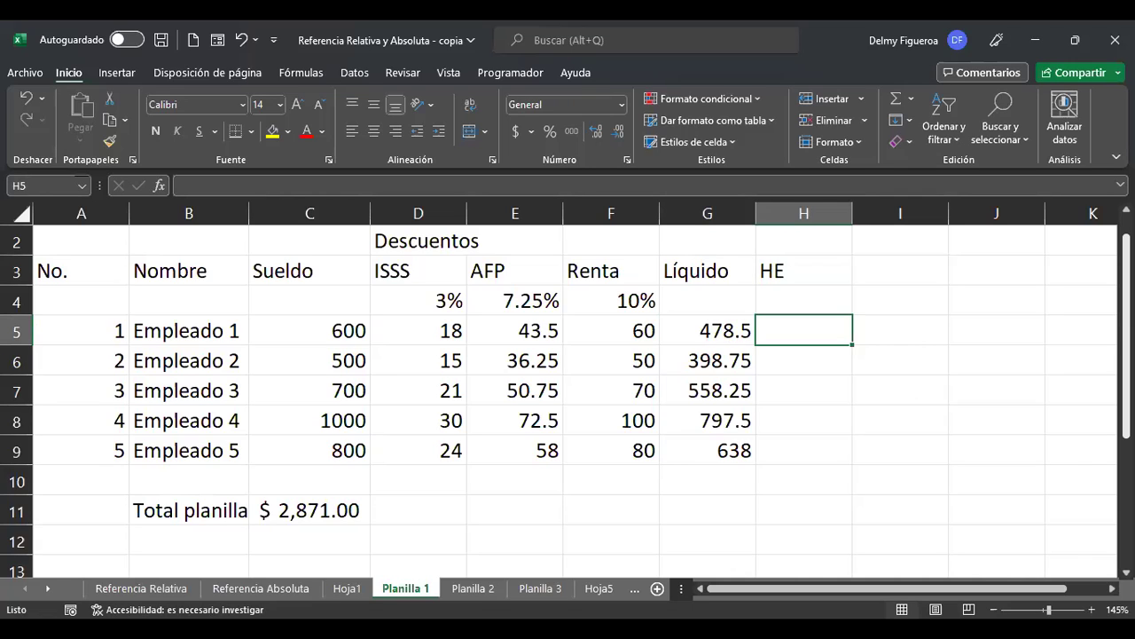
pyautogui.write('50')
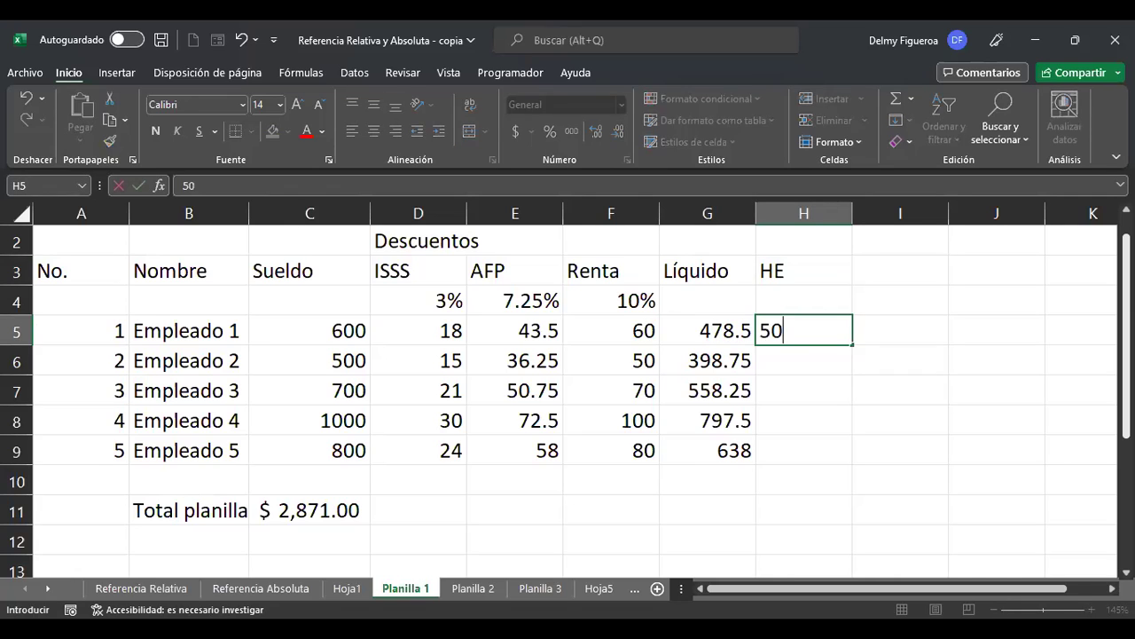
pyautogui.press('Return')
pyautogui.write('120')
pyautogui.press('Return')
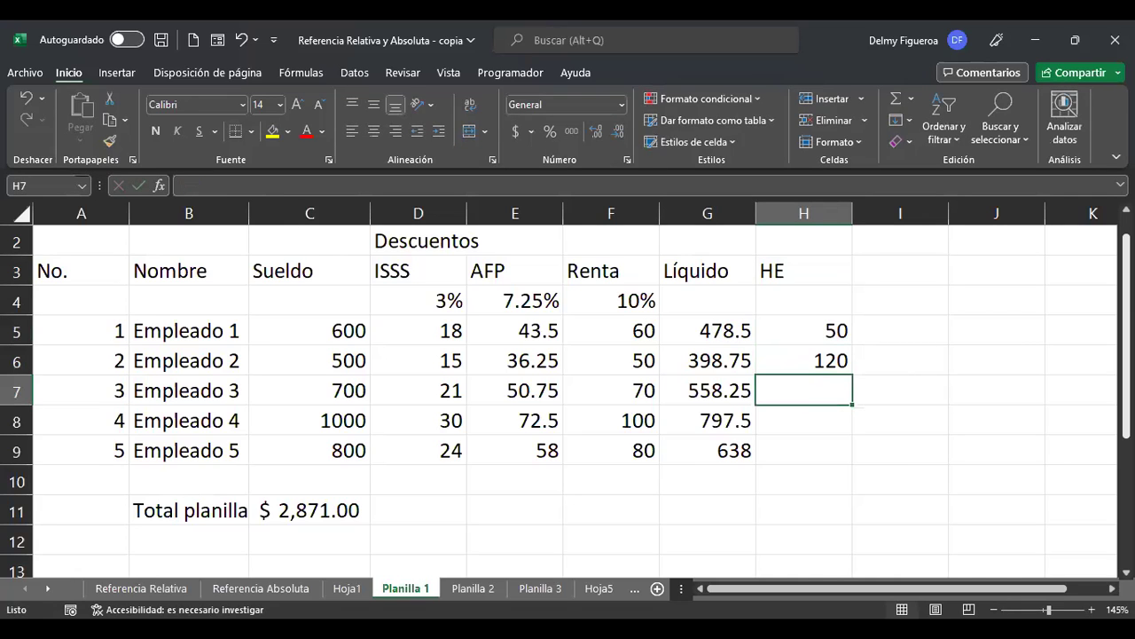
pyautogui.write('250')
pyautogui.press('Return')
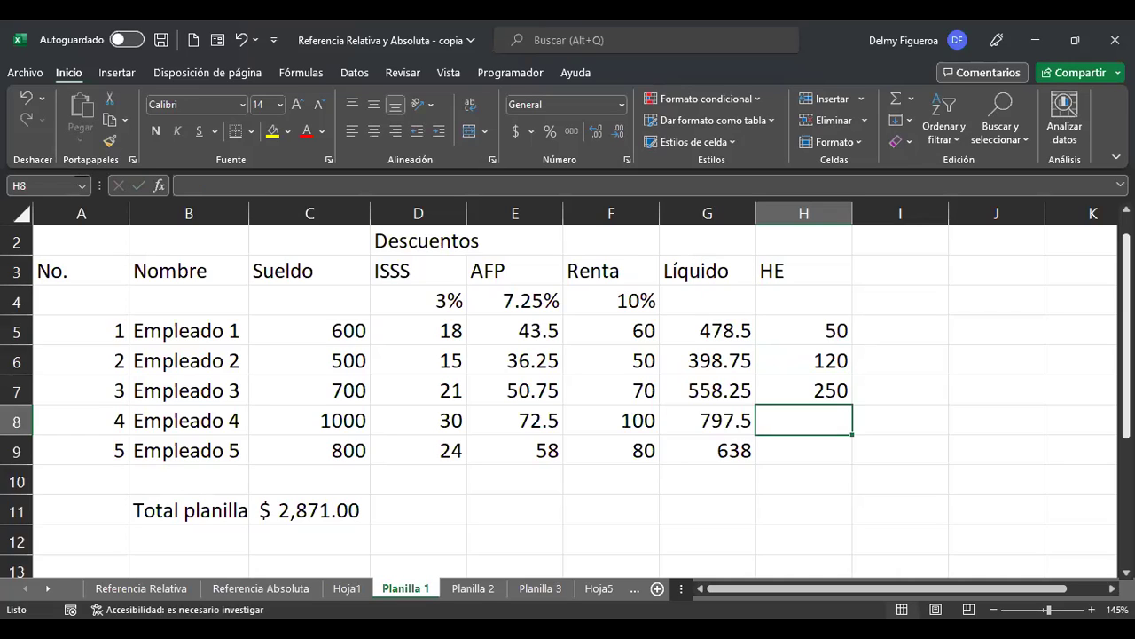
pyautogui.write('60')
pyautogui.press('Return')
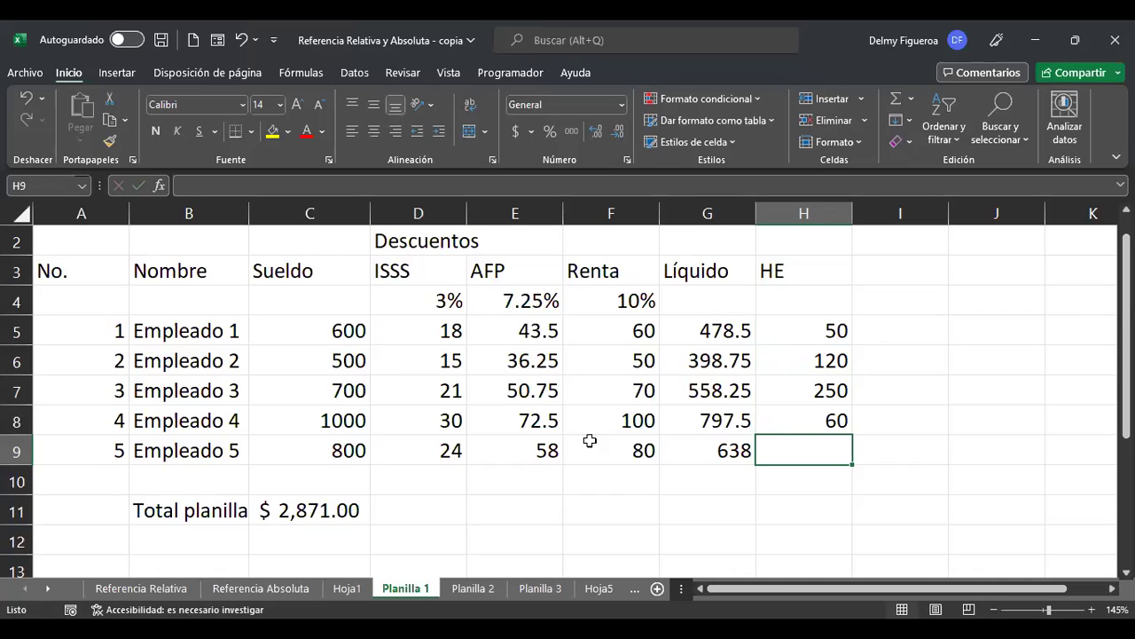
# Extend the Total planilla formula in C11 to =SUMA(G5:G9)+SUMA(H5:H9) so it includes the HE column
pyautogui.click(339, 511)
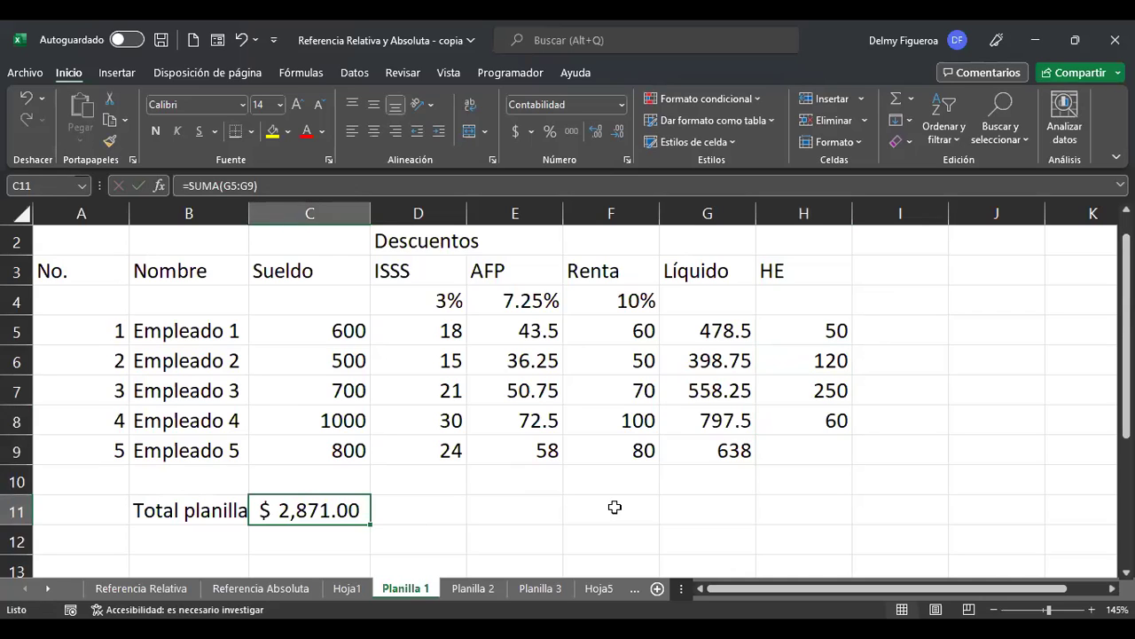
pyautogui.press('F2')
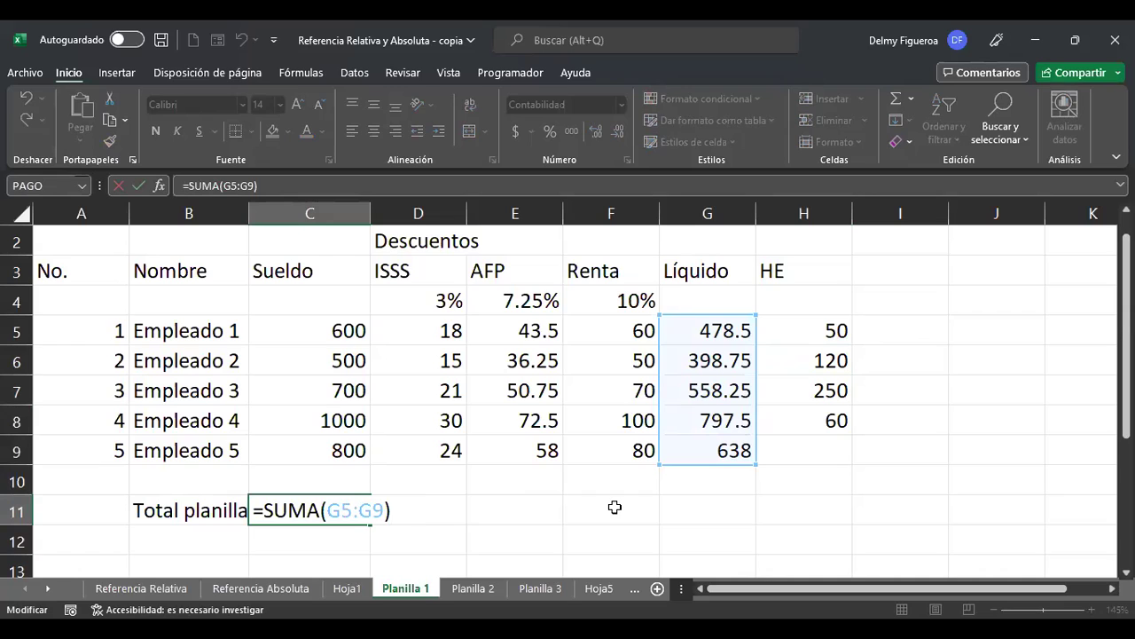
pyautogui.write('+')
pyautogui.press('BackSpace')
pyautogui.write('suma')
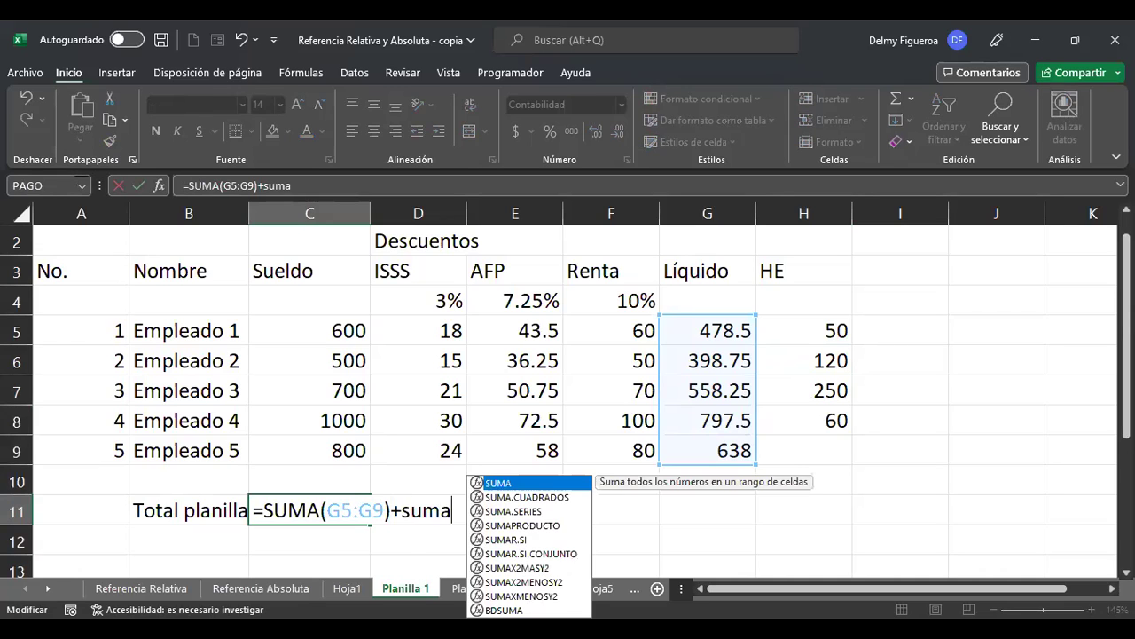
pyautogui.doubleClick(520, 482)
pyautogui.moveTo(832, 335); pyautogui.dragTo(816, 456)
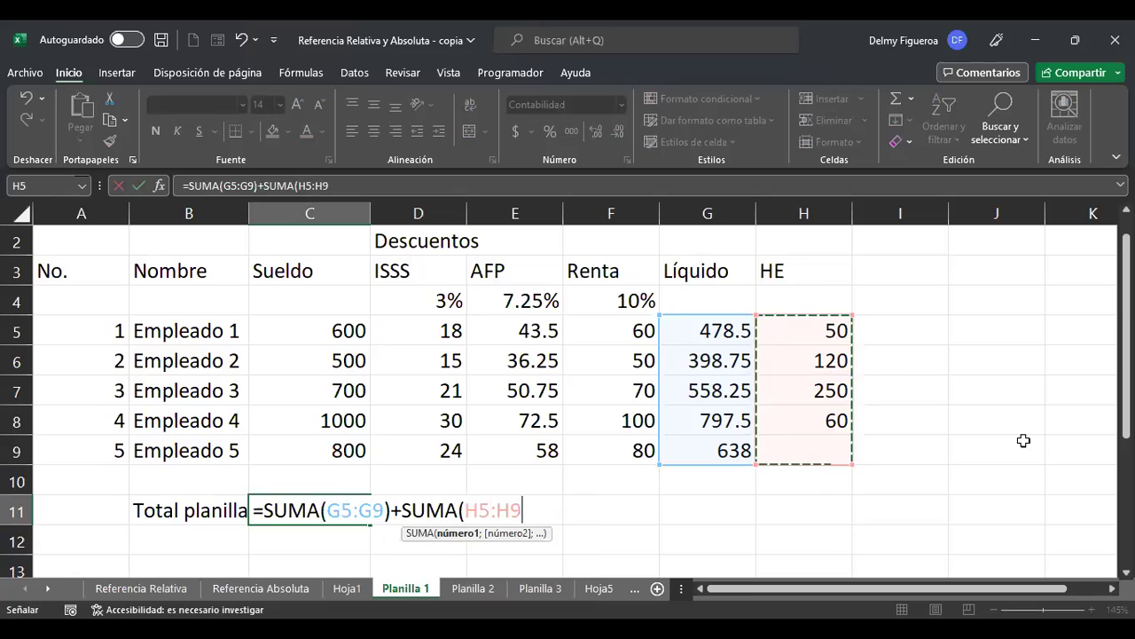
pyautogui.press('Return')
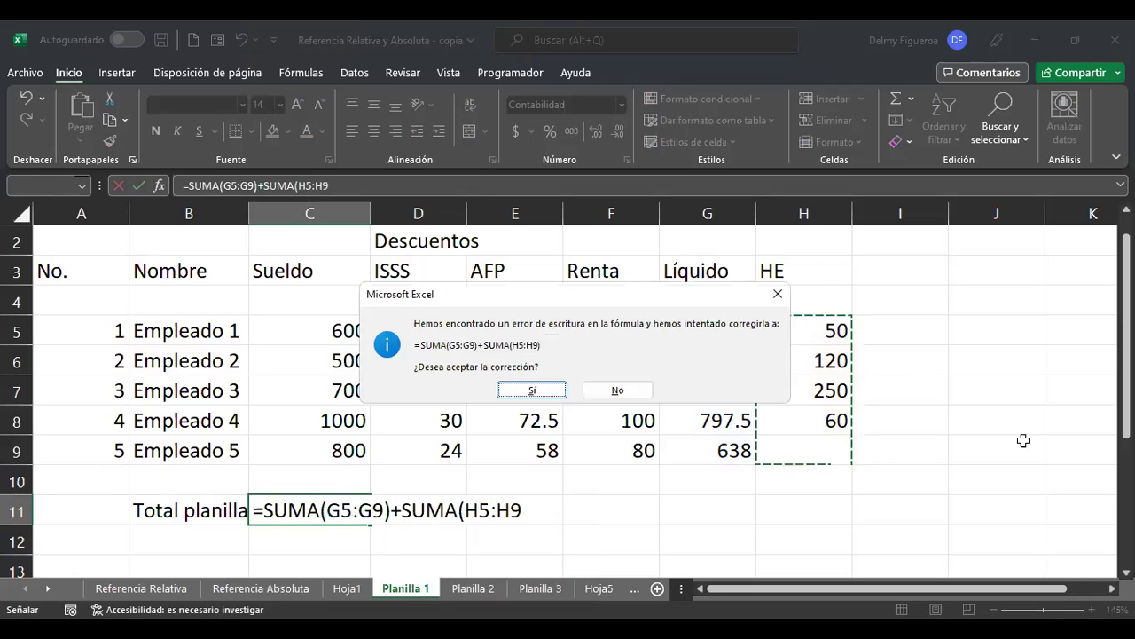
pyautogui.press('Return')
pyautogui.press('Up')
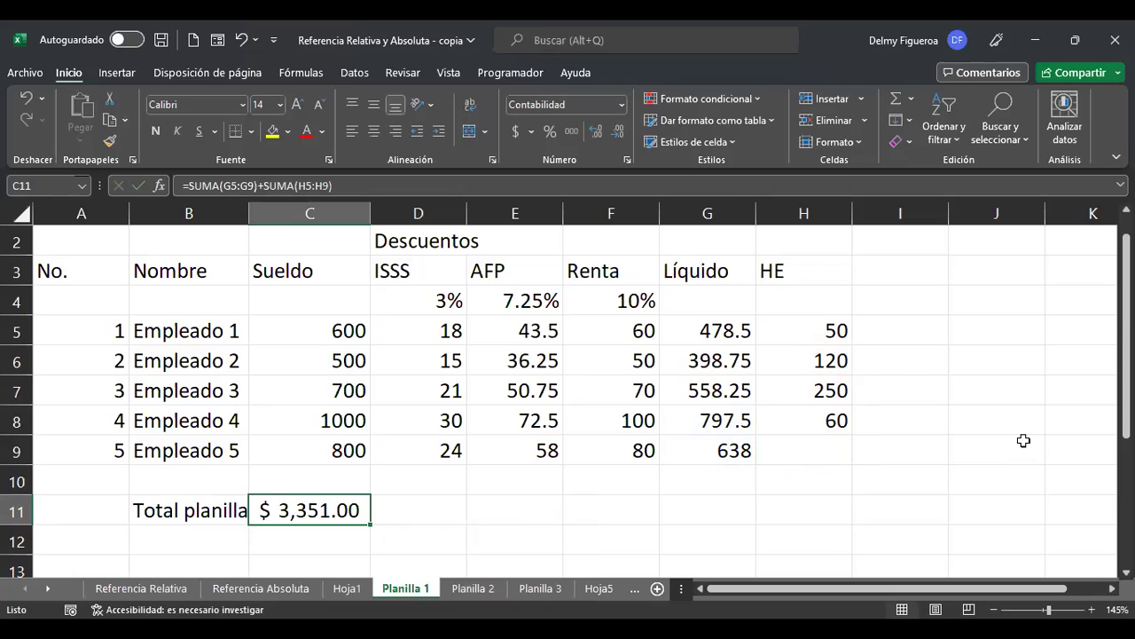
pyautogui.press('F2')
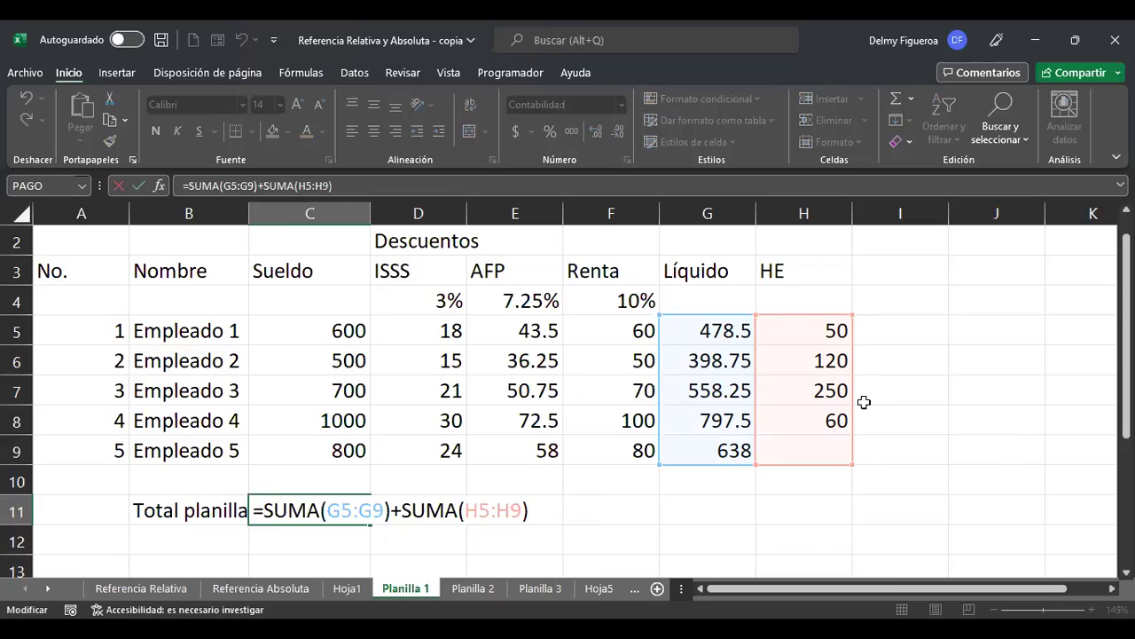
pyautogui.press('Return')
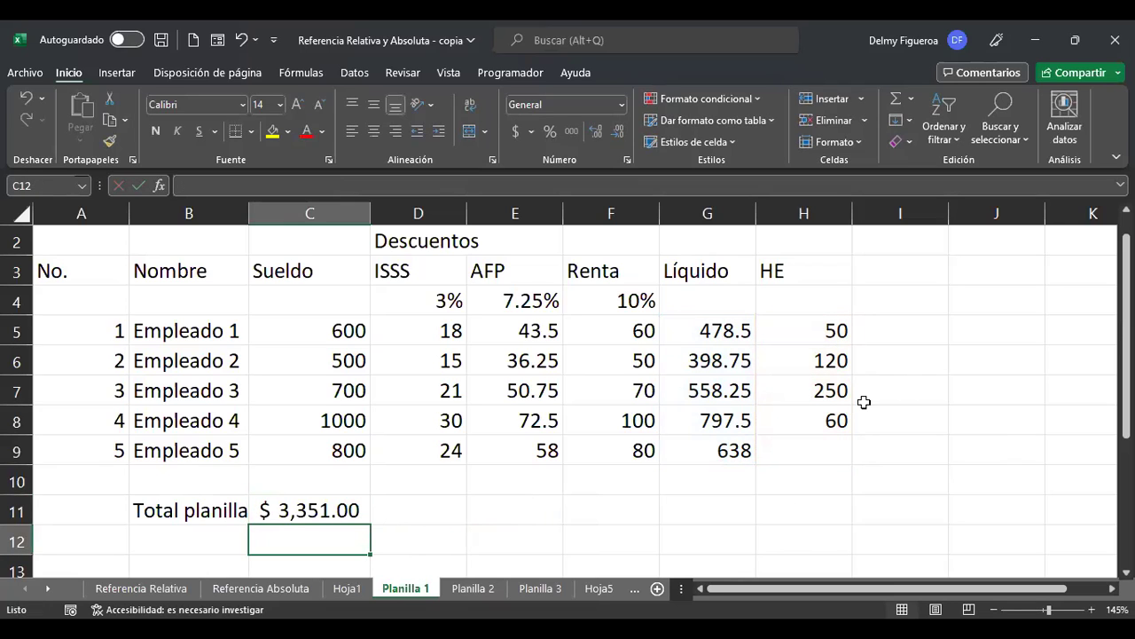
pyautogui.press('Left')
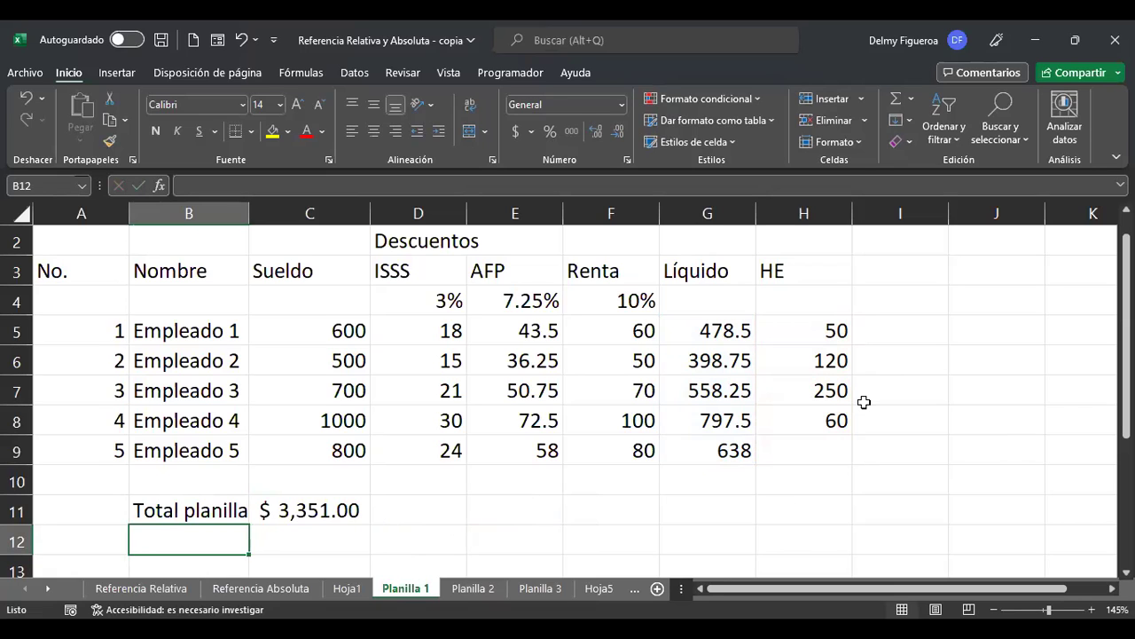
pyautogui.write('HE')
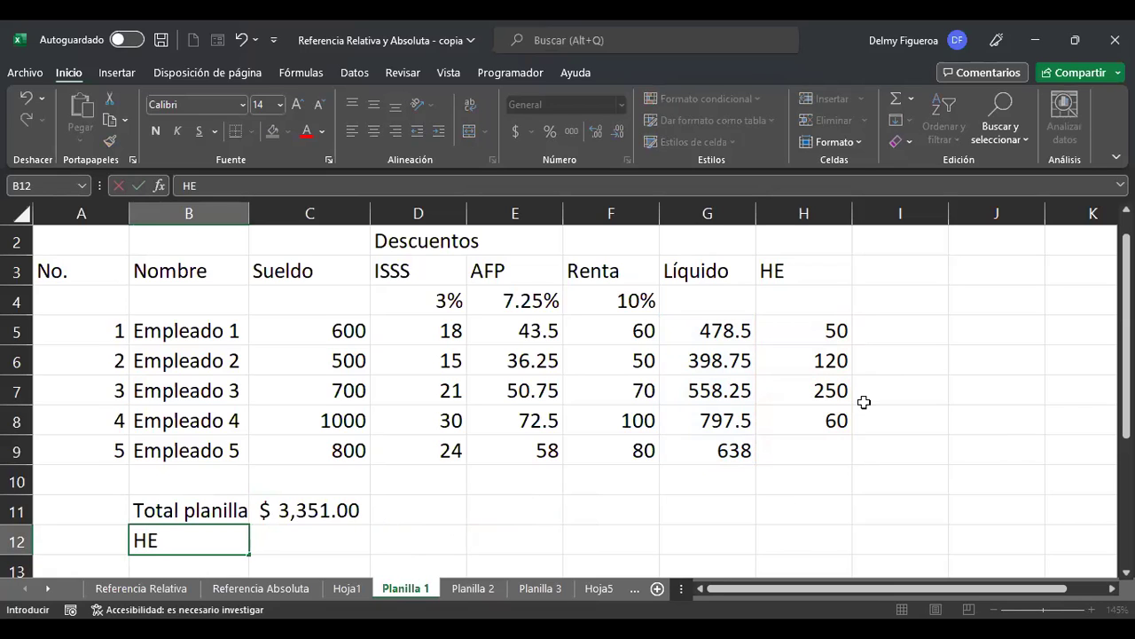
pyautogui.press('Return')
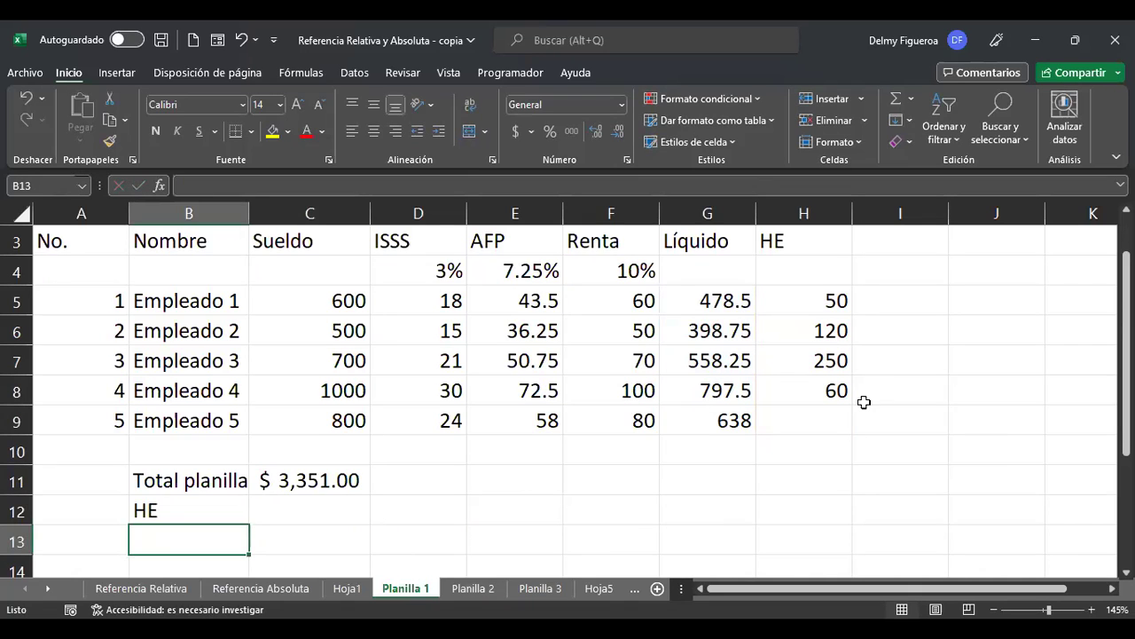
pyautogui.press('Up')
pyautogui.press('Delete')
pyautogui.press('Up')
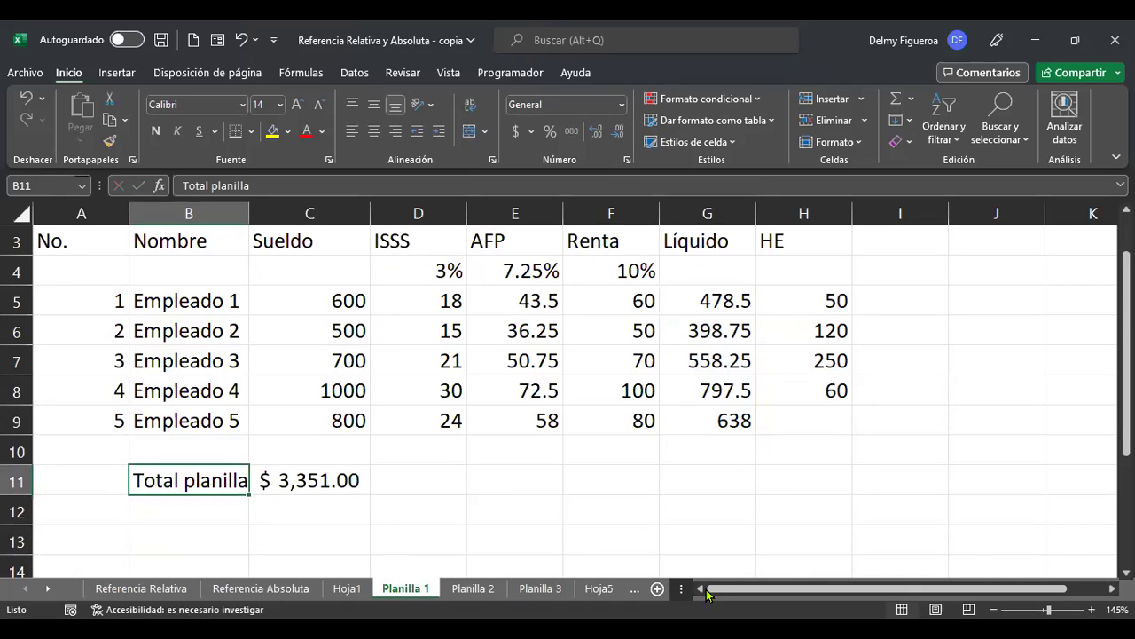
# Add a "Comisión" column heading in cell H3 of the Planilla 2 sheet
pyautogui.click(473, 588)
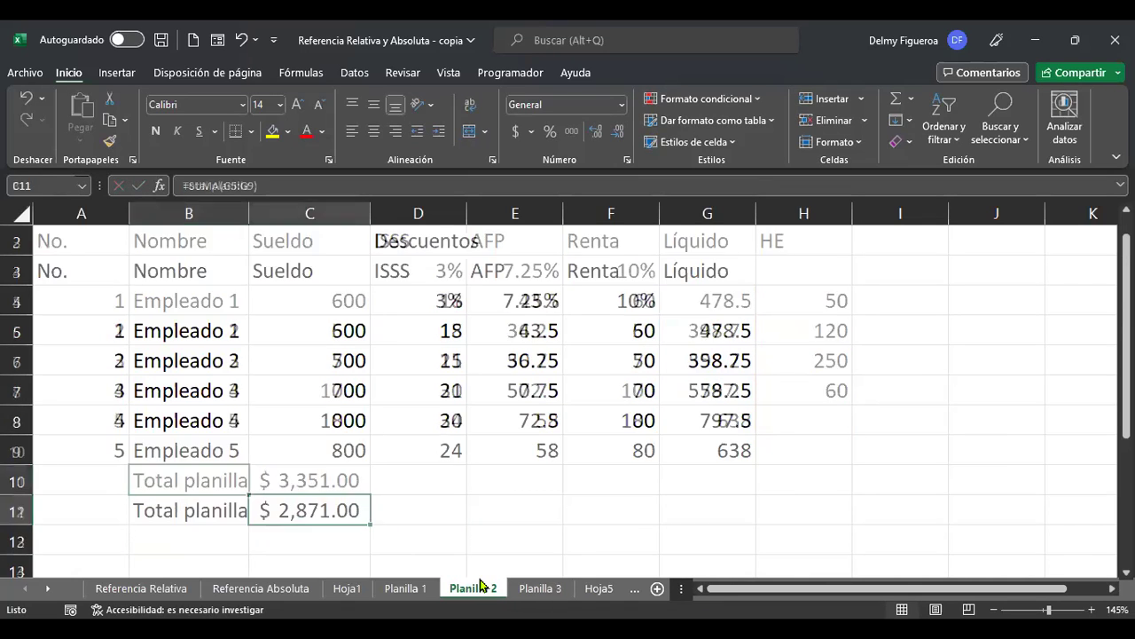
pyautogui.click(802, 278)
pyautogui.write('Comisión')
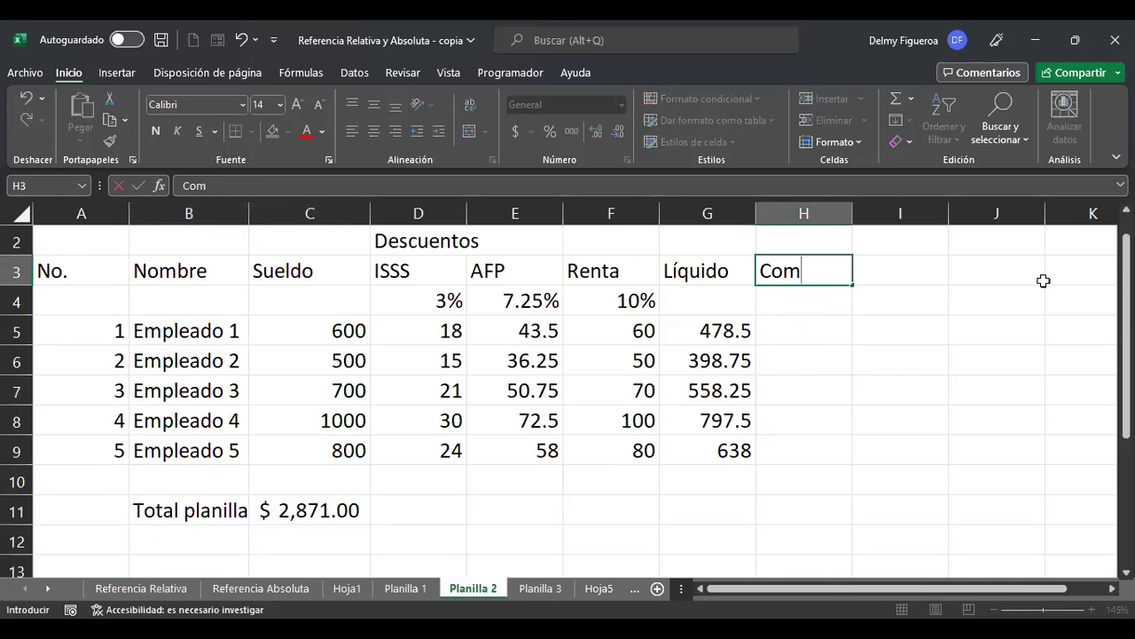
pyautogui.press('Return')
pyautogui.press('Return')
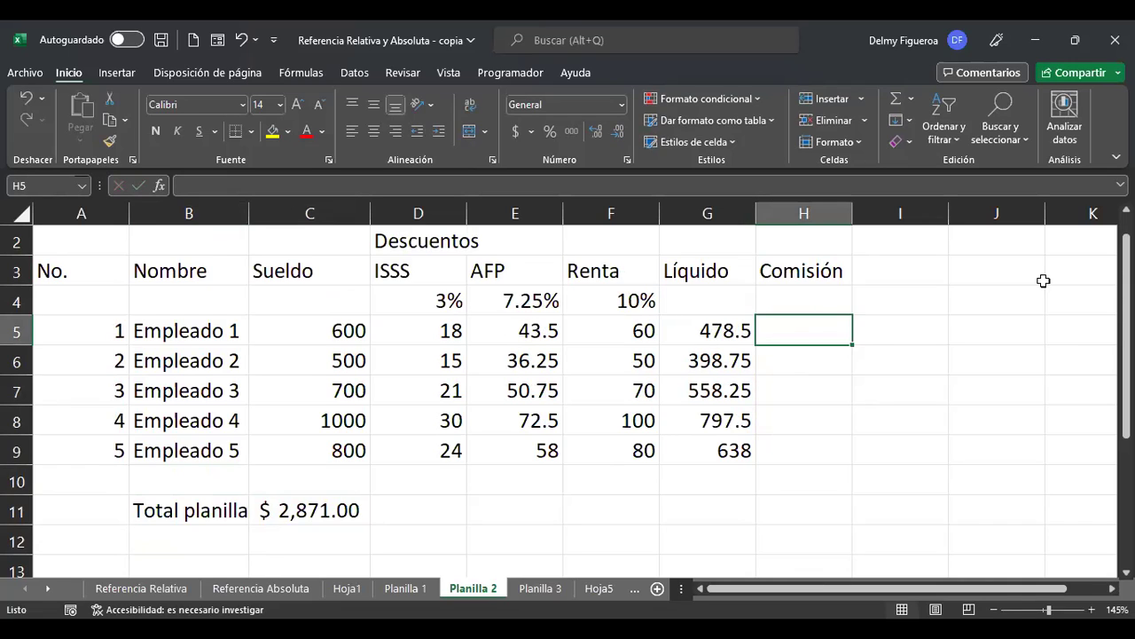
# Enter commissions of 50, 80 and 300 for Empleado 1, 2 and 3 in H5:H7
pyautogui.write('50')
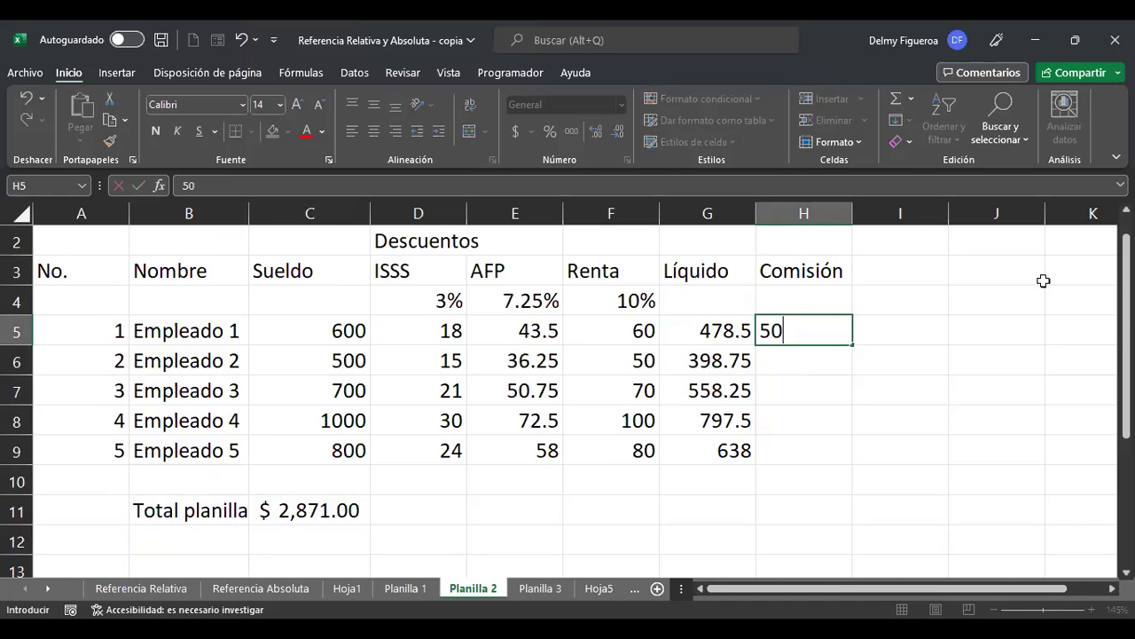
pyautogui.press('Return')
pyautogui.write('80')
pyautogui.press('Return')
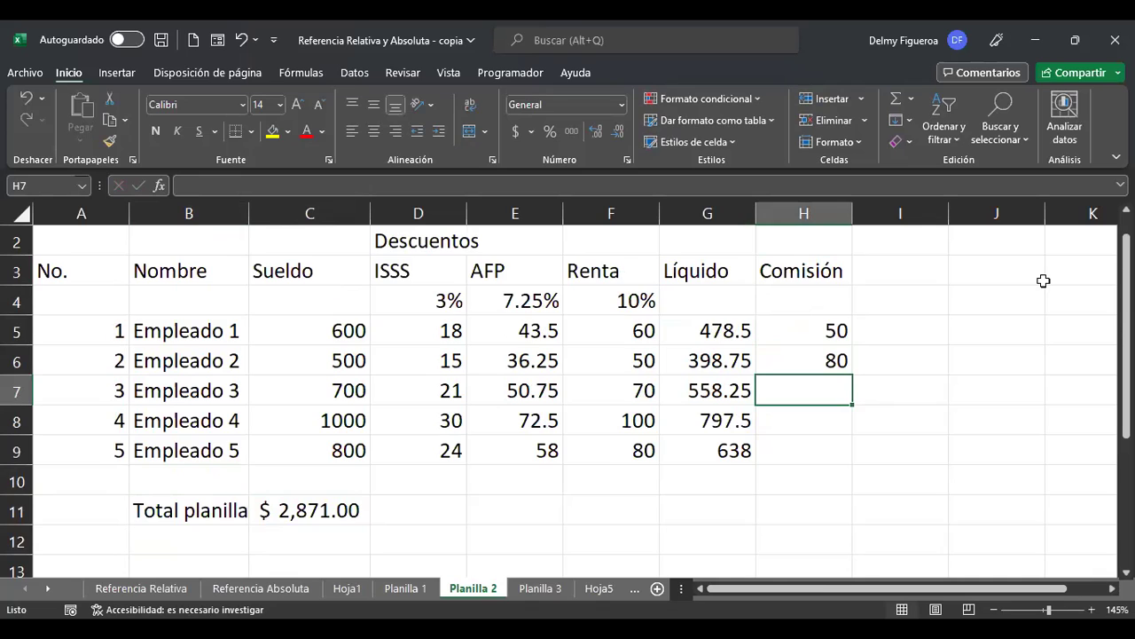
pyautogui.write('300')
pyautogui.press('Return')
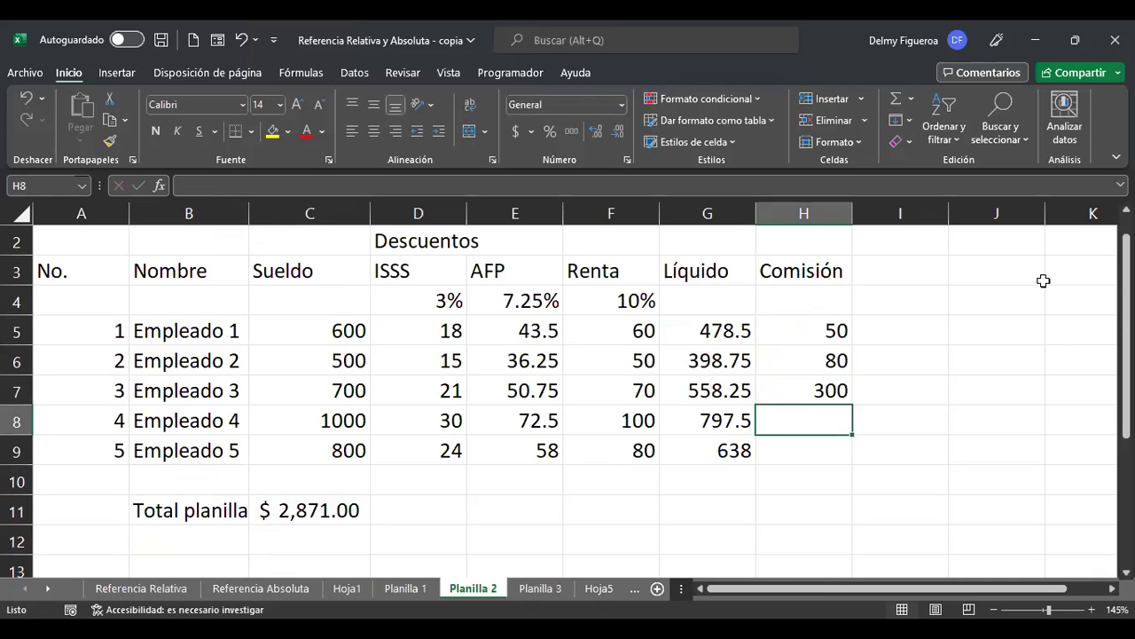
pyautogui.press('Return')
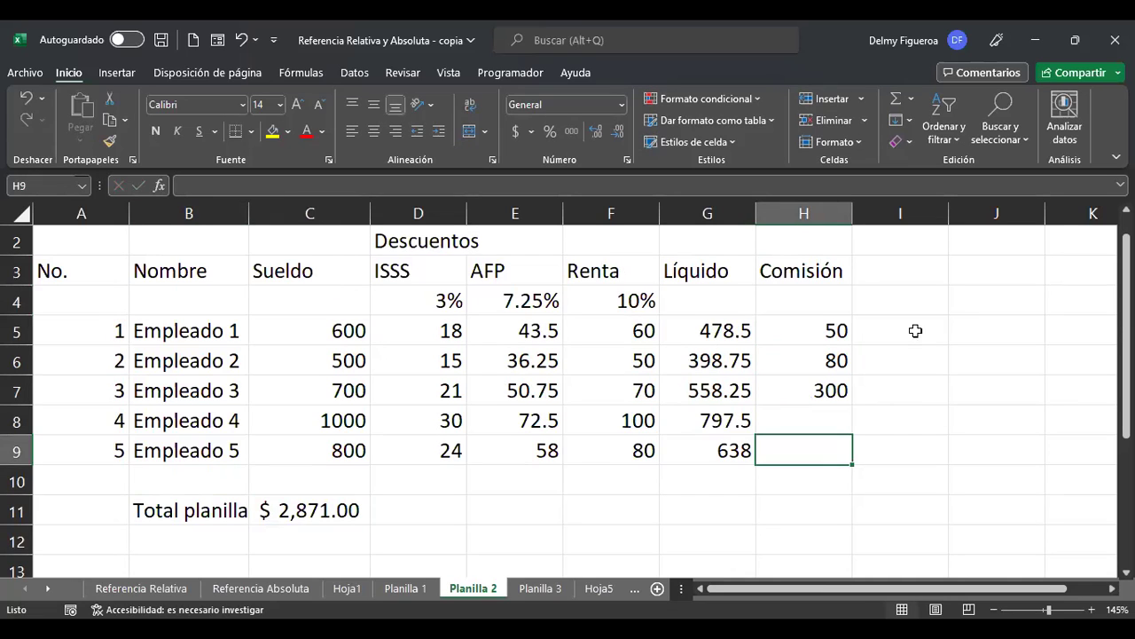
# Look through Hoja5 and compare the Total planilla formulas in C11 on Planilla 1, Planilla 2 and Planilla 3
pyautogui.click(184, 541)
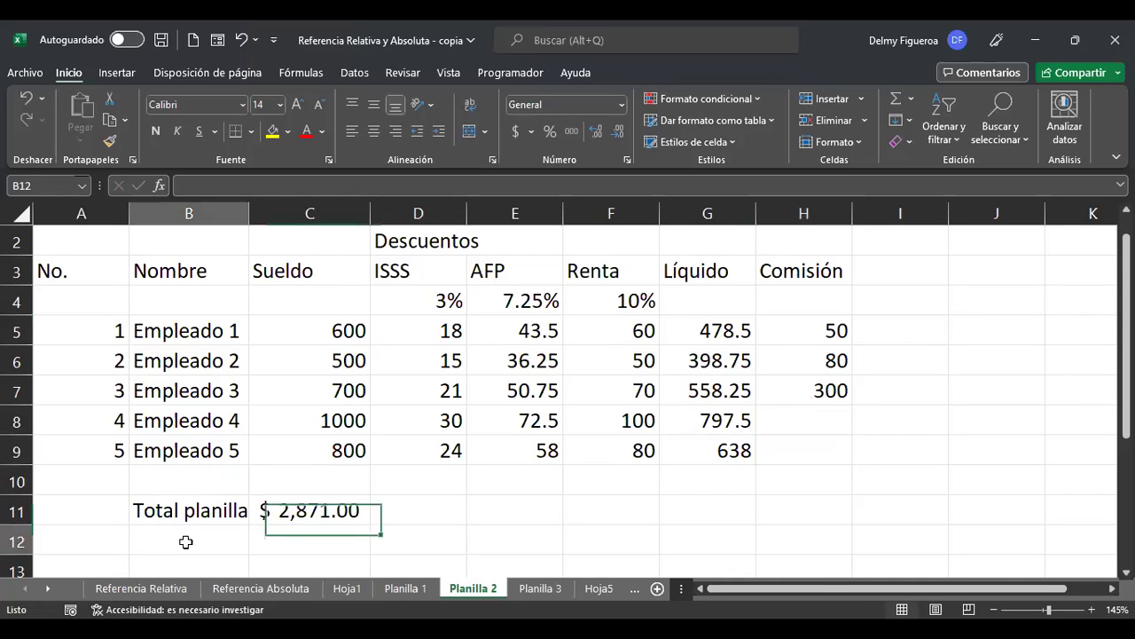
pyautogui.click(308, 511)
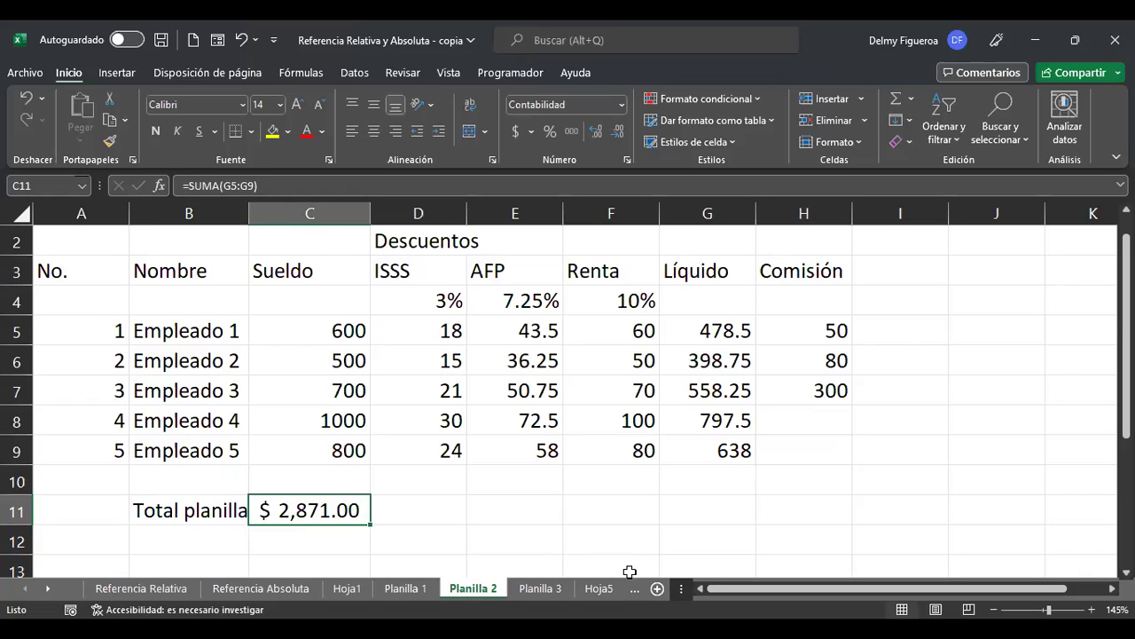
pyautogui.click(599, 588)
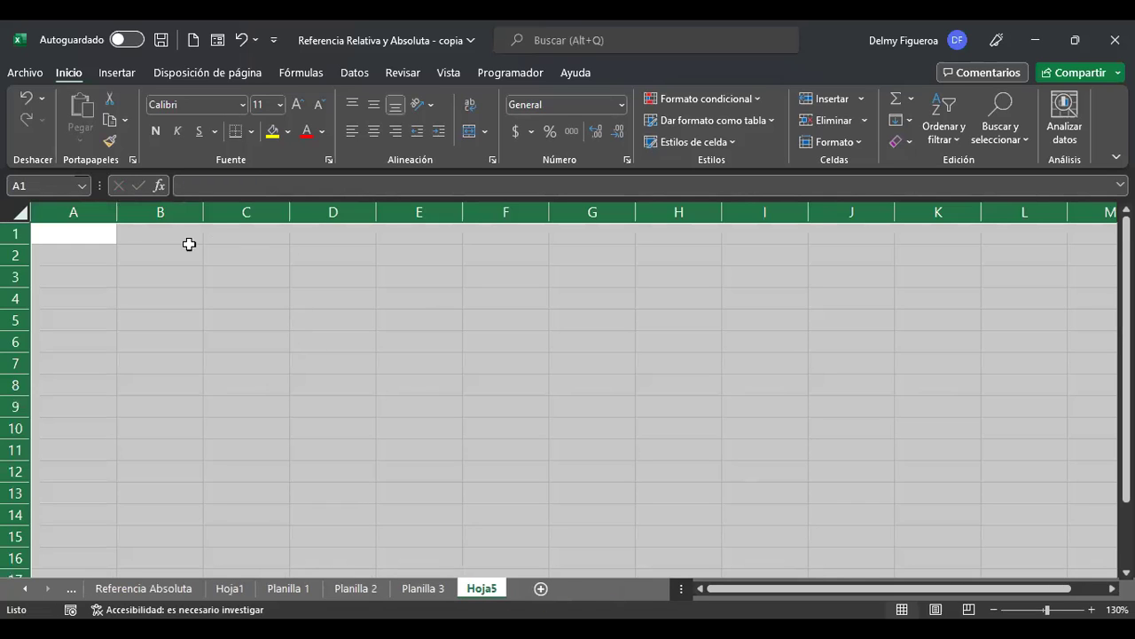
pyautogui.click(95, 236)
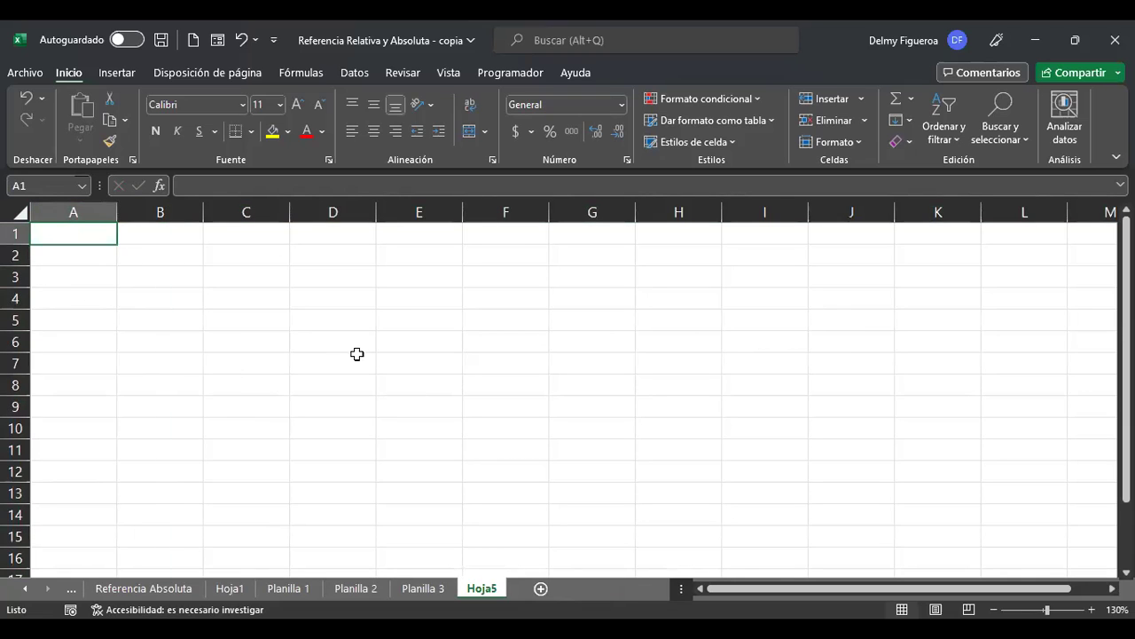
pyautogui.click(289, 589)
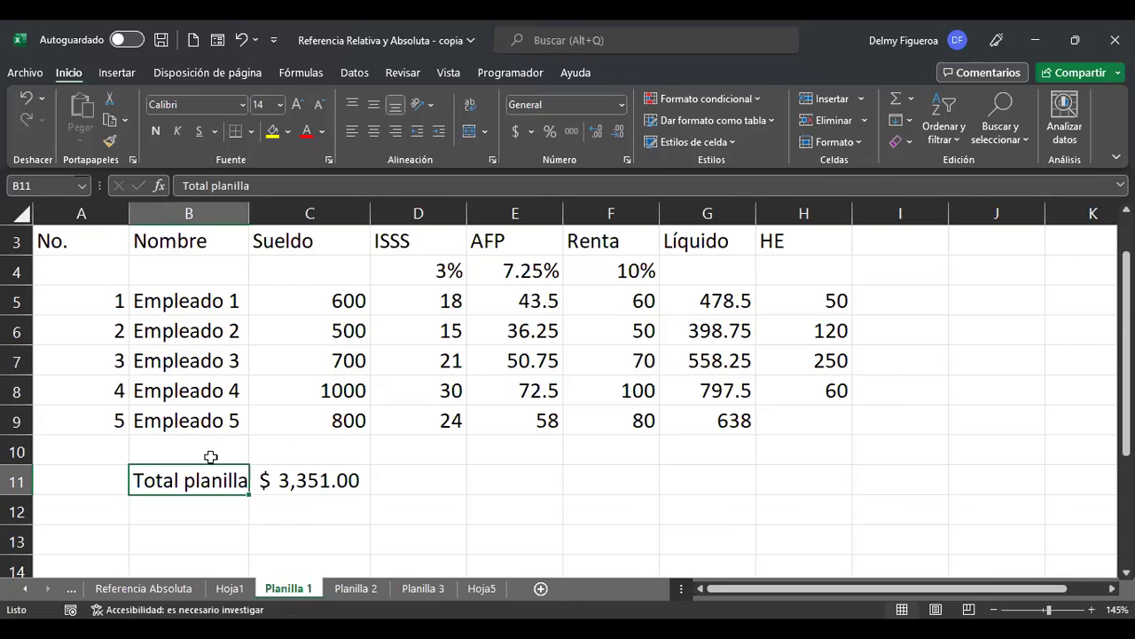
pyautogui.click(333, 479)
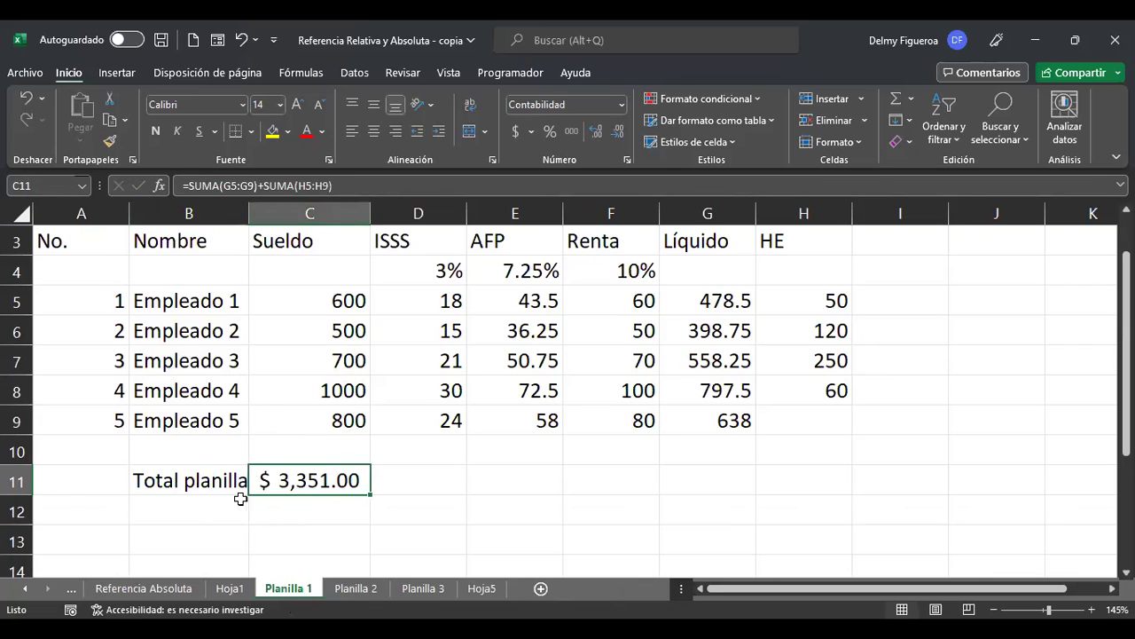
pyautogui.click(357, 589)
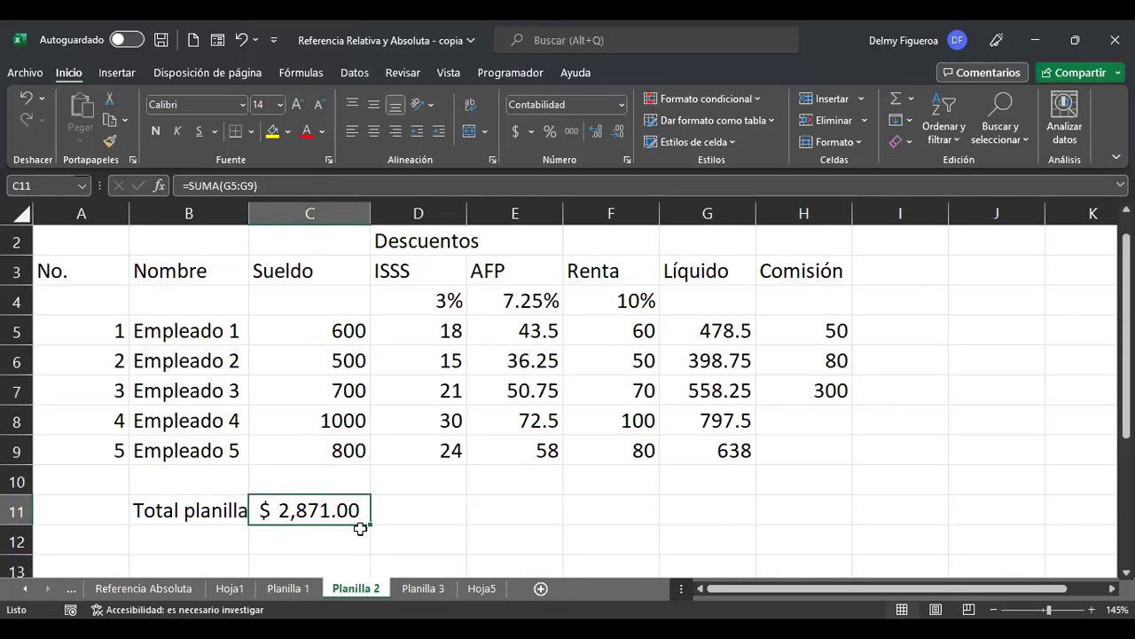
pyautogui.click(422, 589)
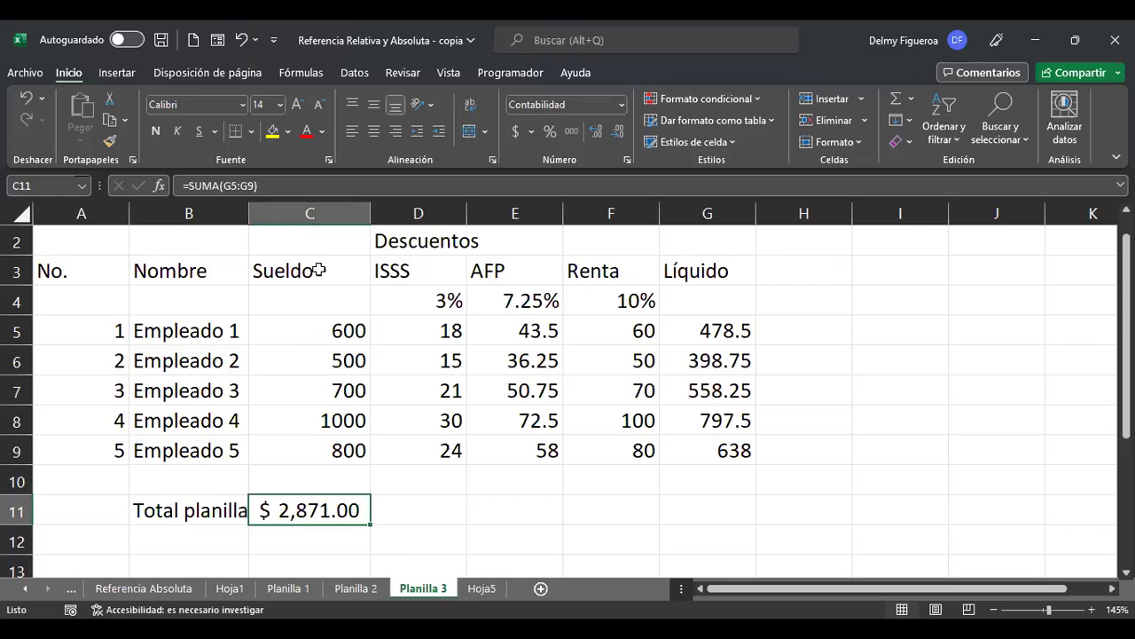
pyautogui.click(359, 589)
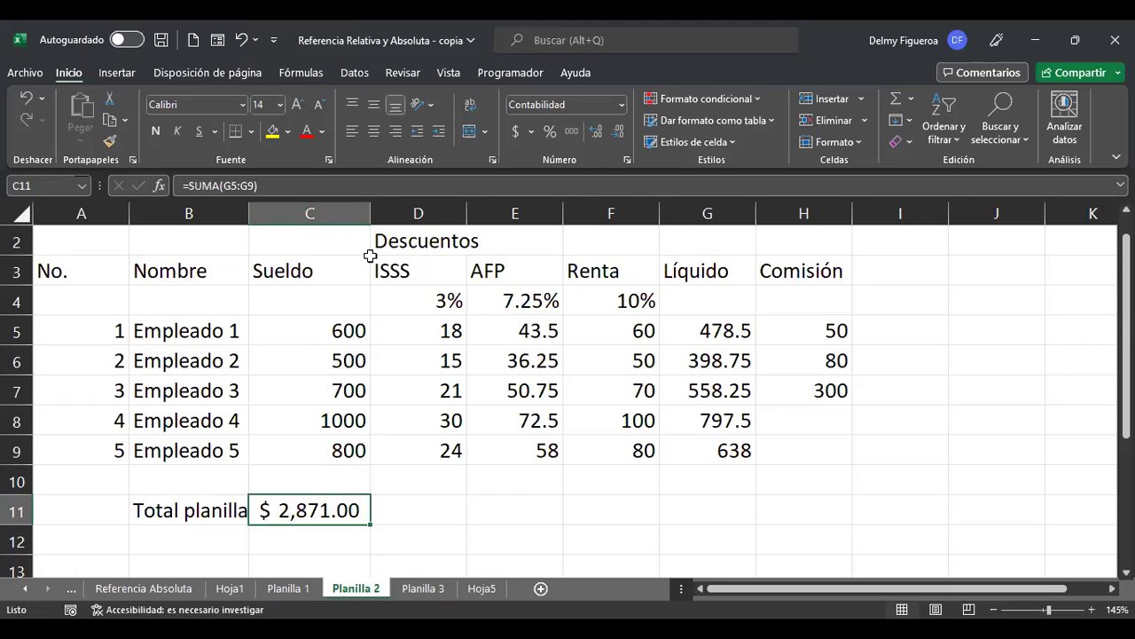
# Extend the Total planilla formula on Planilla 2 to =SUMA(G5:G9)+SUMA(H5:H9) so it includes the commissions
pyautogui.press('F2')
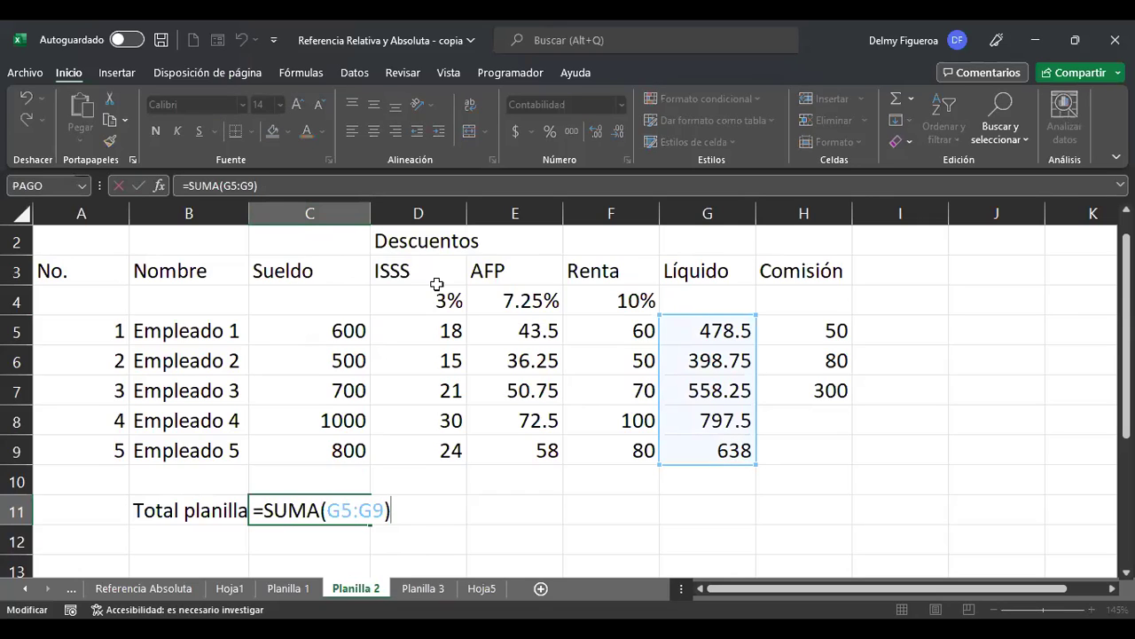
pyautogui.write('+suma')
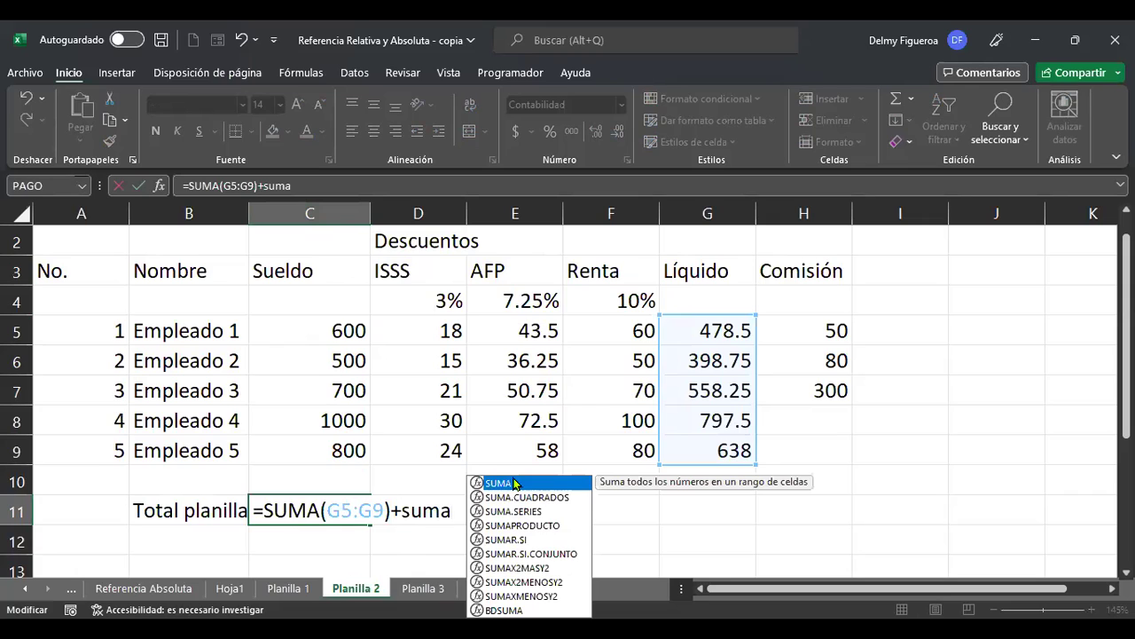
pyautogui.press('Tab')
pyautogui.moveTo(814, 326); pyautogui.dragTo(806, 446)
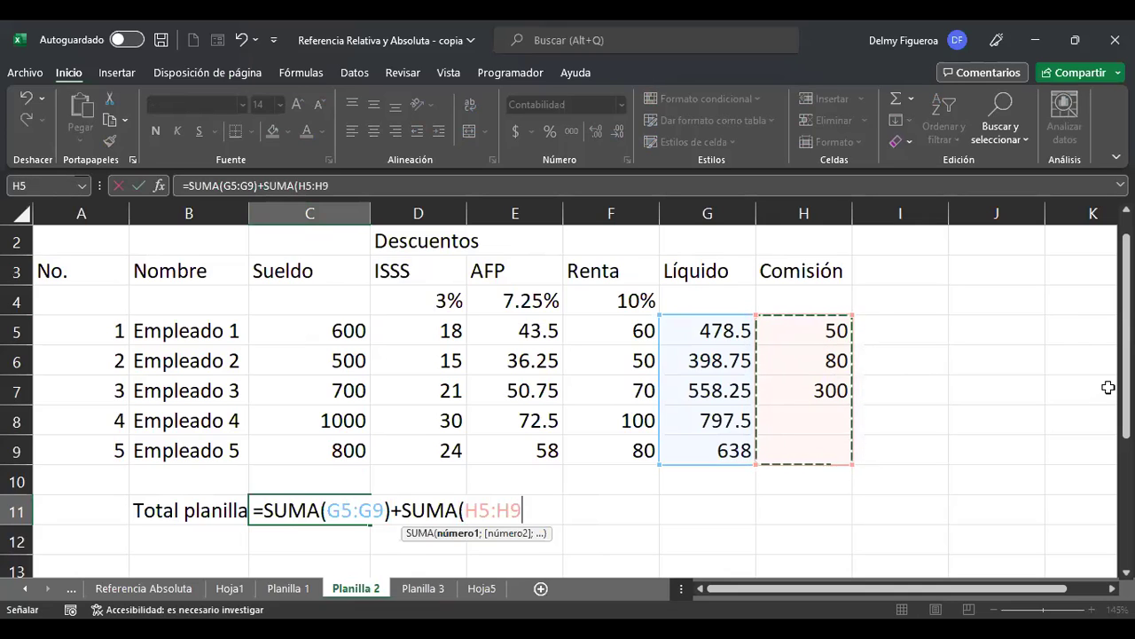
pyautogui.press('Return')
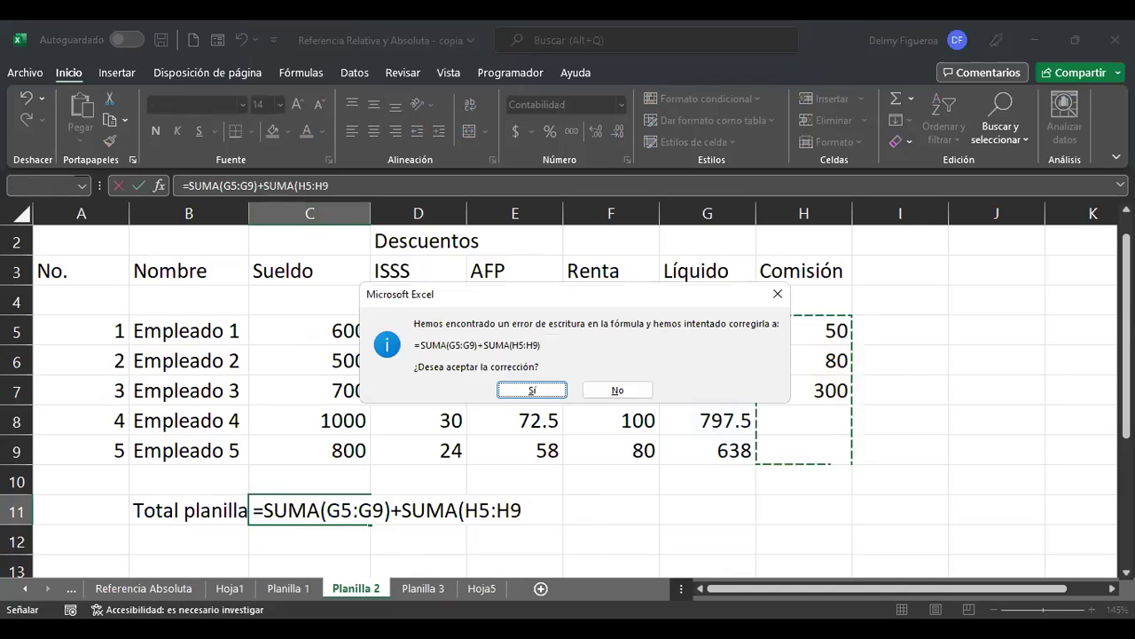
pyautogui.press('Return')
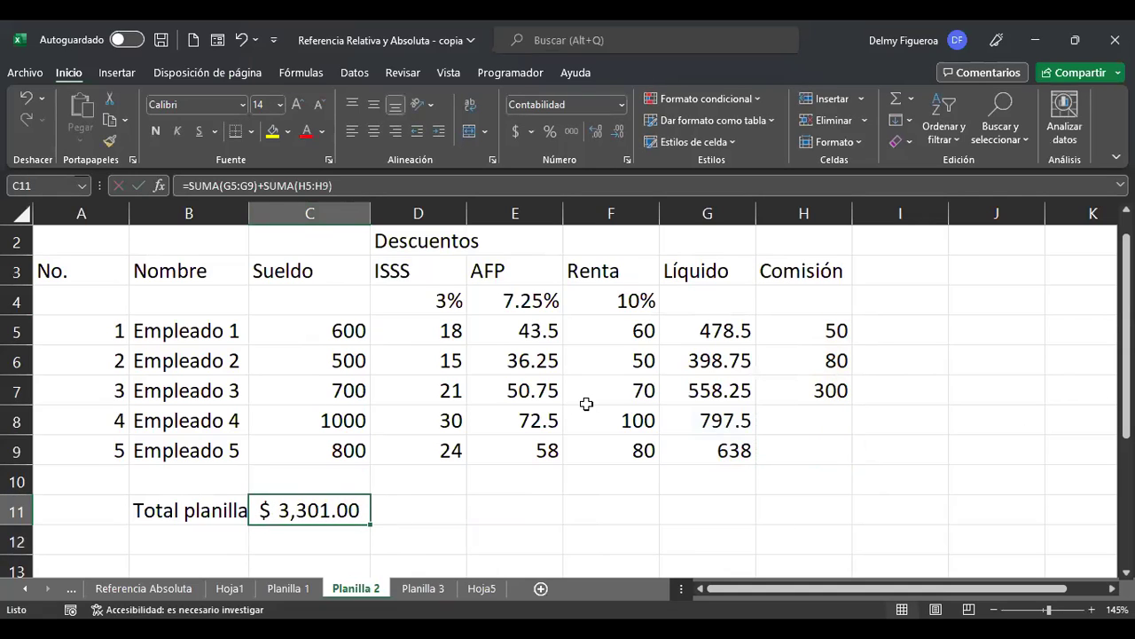
# Add a "Bono" column heading in cell H3 of the Planilla 3 sheet
pyautogui.click(301, 589)
pyautogui.click(356, 589)
pyautogui.click(423, 589)
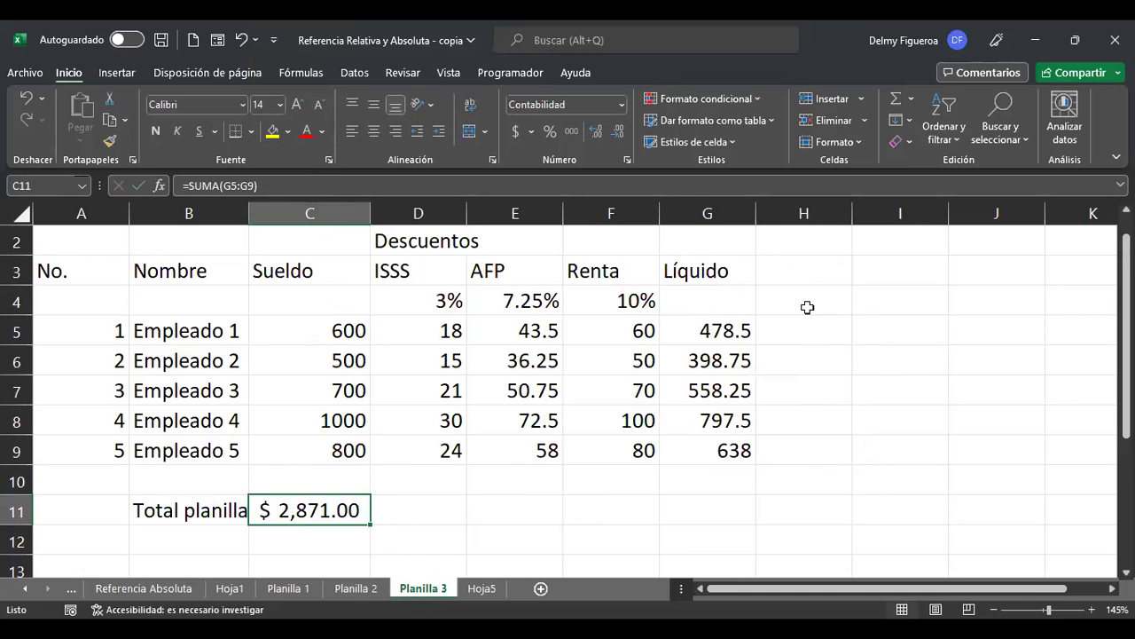
pyautogui.click(824, 270)
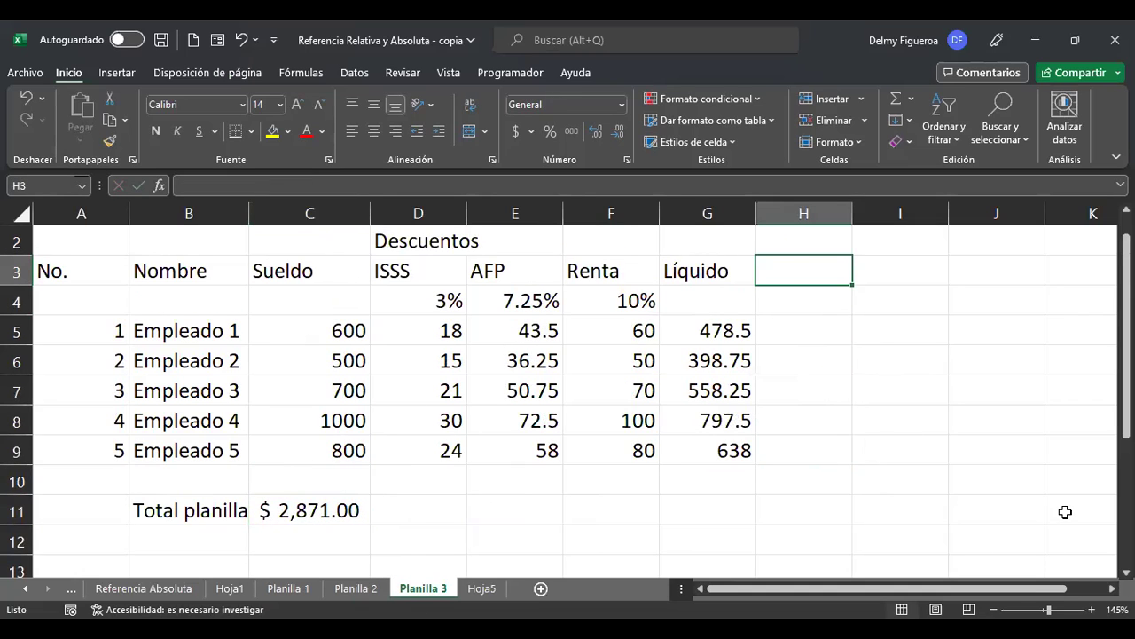
pyautogui.write('Bono')
pyautogui.press('Return')
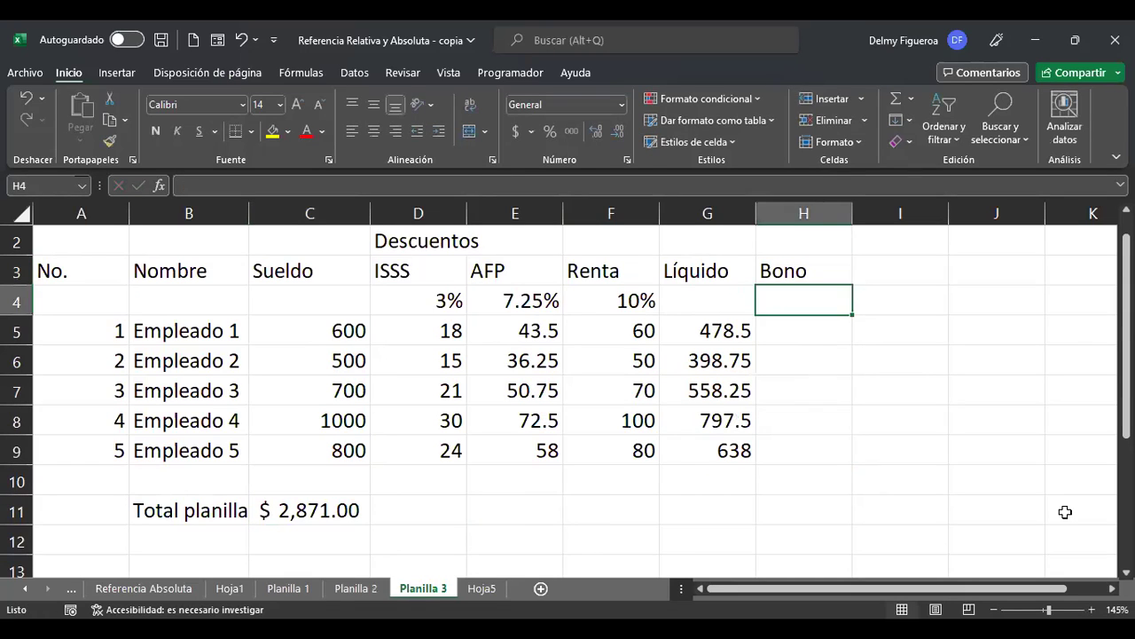
pyautogui.press('Return')
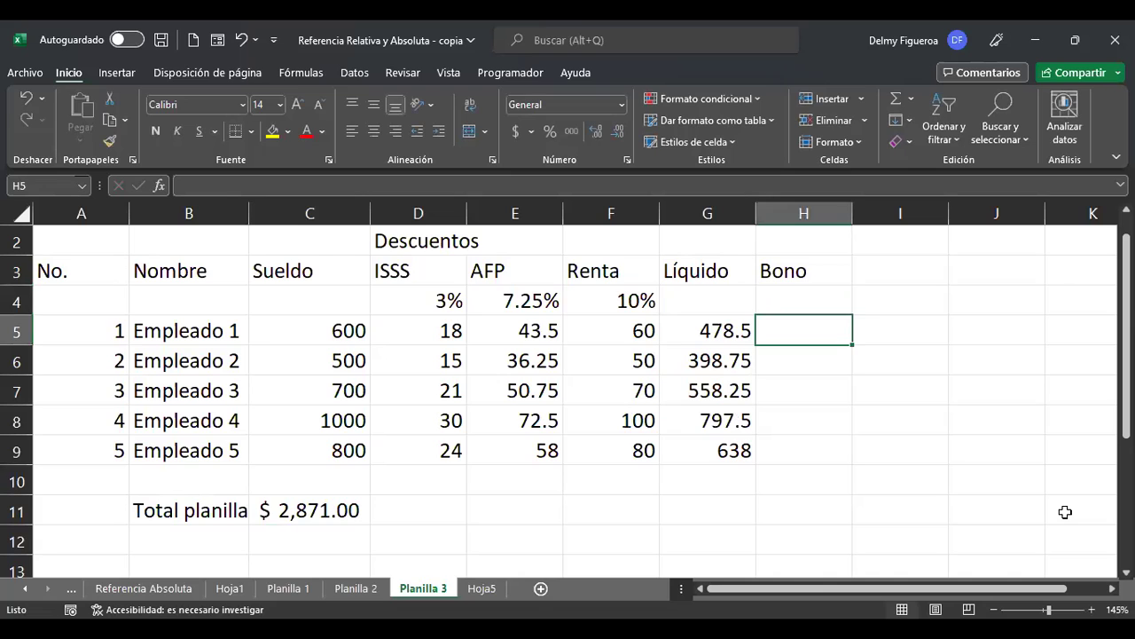
# Enter a bonus of 100 for Empleado 1 in H5 and copy it down into H6:H10
pyautogui.write('1000')
pyautogui.press('BackSpace')
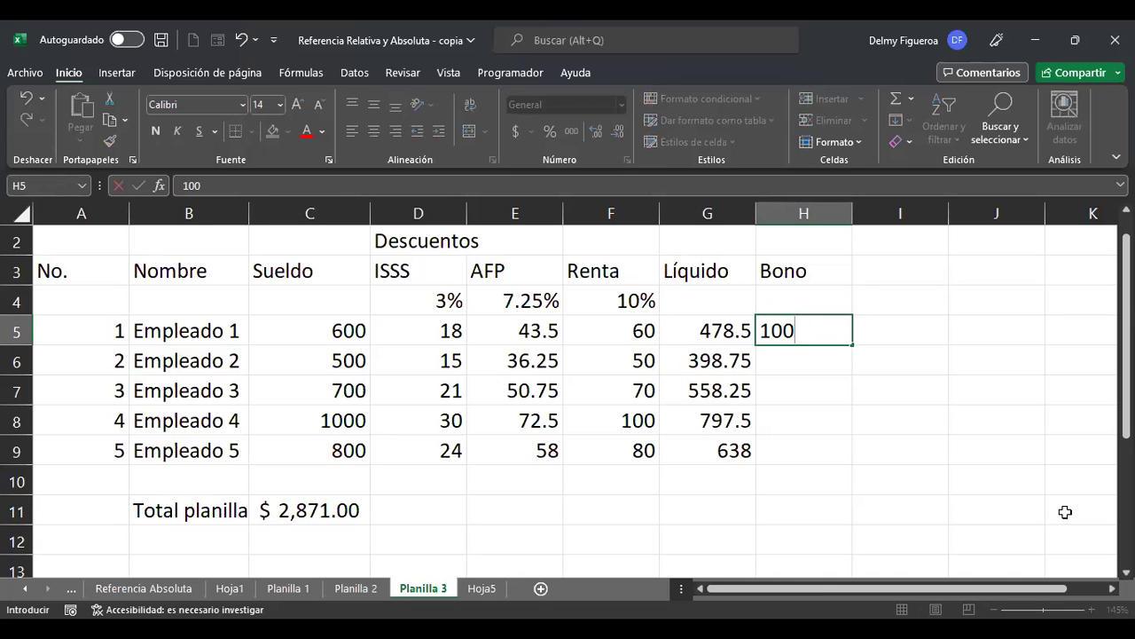
pyautogui.press('Return')
pyautogui.press('Up')
pyautogui.hotkey('ctrl', 'c')
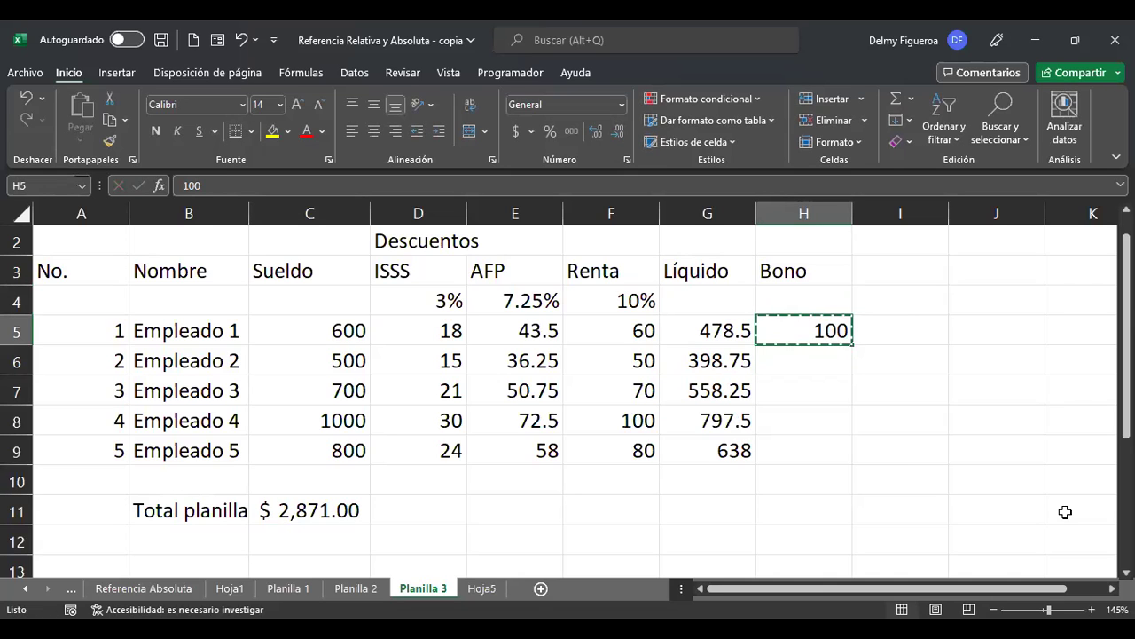
pyautogui.press('Down')
pyautogui.hotkey('shift', 'Down')
pyautogui.hotkey('shift', 'Down')
pyautogui.hotkey('shift', 'Down')
pyautogui.hotkey('shift', 'Down')
pyautogui.hotkey('ctrl', 'v')
# Clear the surplus bonus from H10, below the Empleado 5 row
pyautogui.press('Up')
pyautogui.press('Down')
pyautogui.press('Down')
pyautogui.press('Down')
pyautogui.press('Down')
pyautogui.press('Down')
pyautogui.press('Delete')
pyautogui.press('Up')
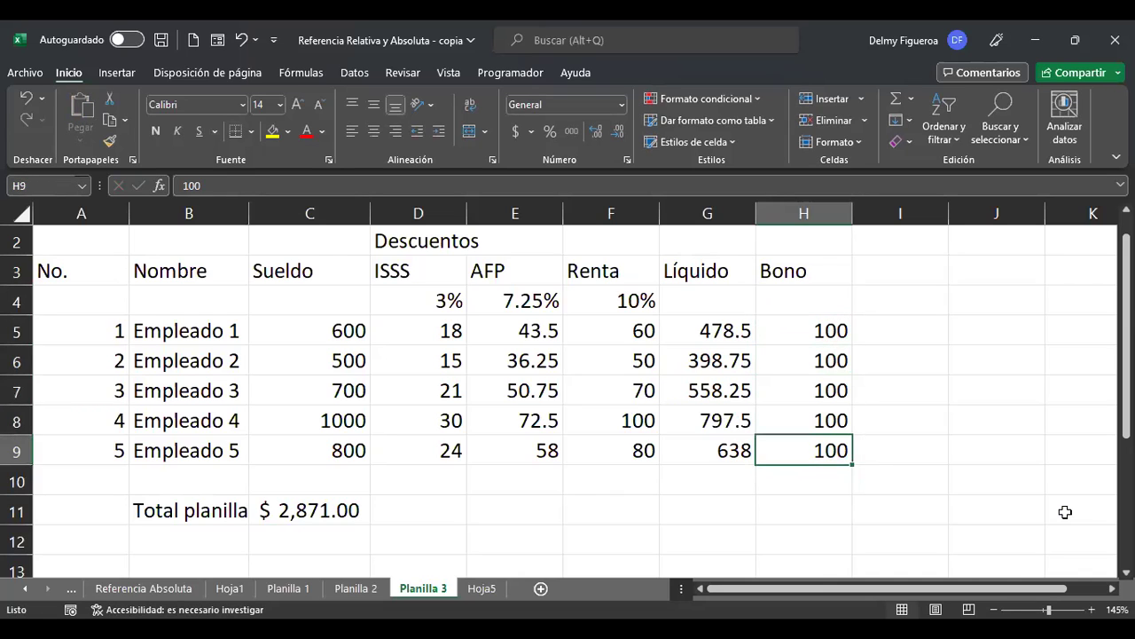
# Extend the Total planilla formula in C11 of Planilla 3 to =SUMA(G5:G9)+SUMA(H5:H9) so it includes the bonuses
pyautogui.press('Left')
pyautogui.press('Left')
pyautogui.press('Down')
pyautogui.press('Down')
pyautogui.press('Down')
pyautogui.press('Left')
pyautogui.press('Left')
pyautogui.press('Left')
pyautogui.press('Up')
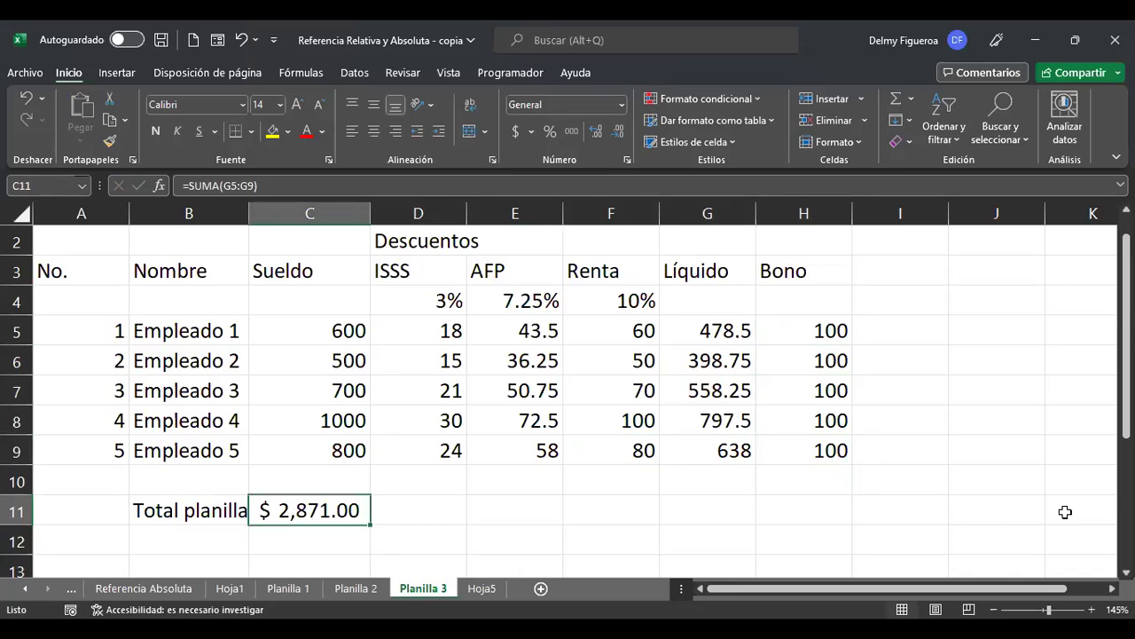
pyautogui.press('F2')
pyautogui.write('+')
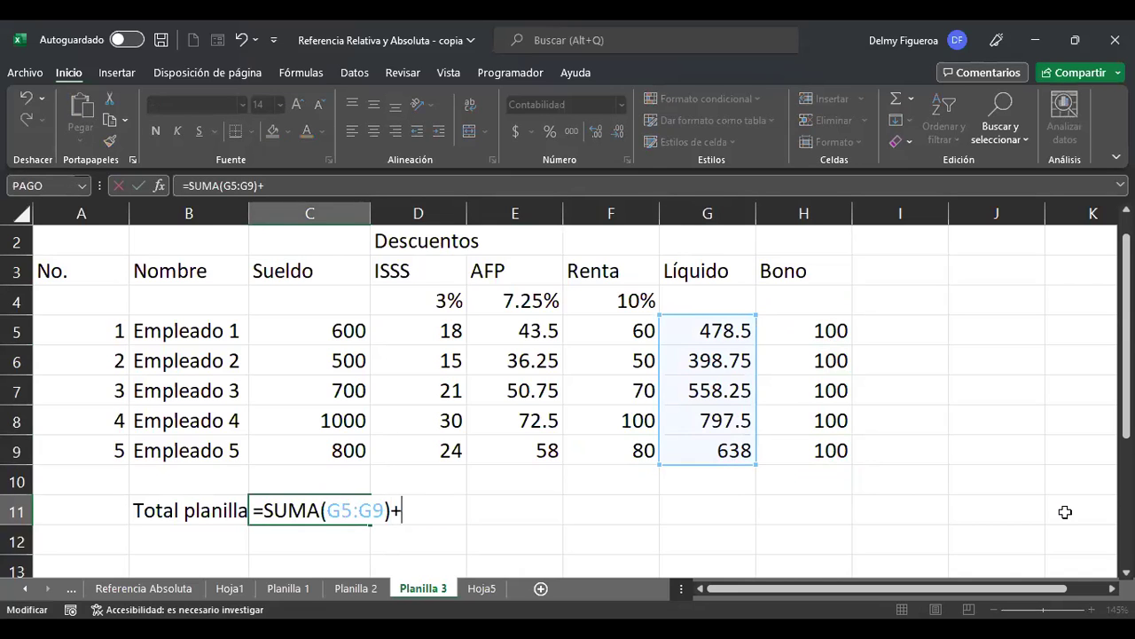
pyautogui.write('sum')
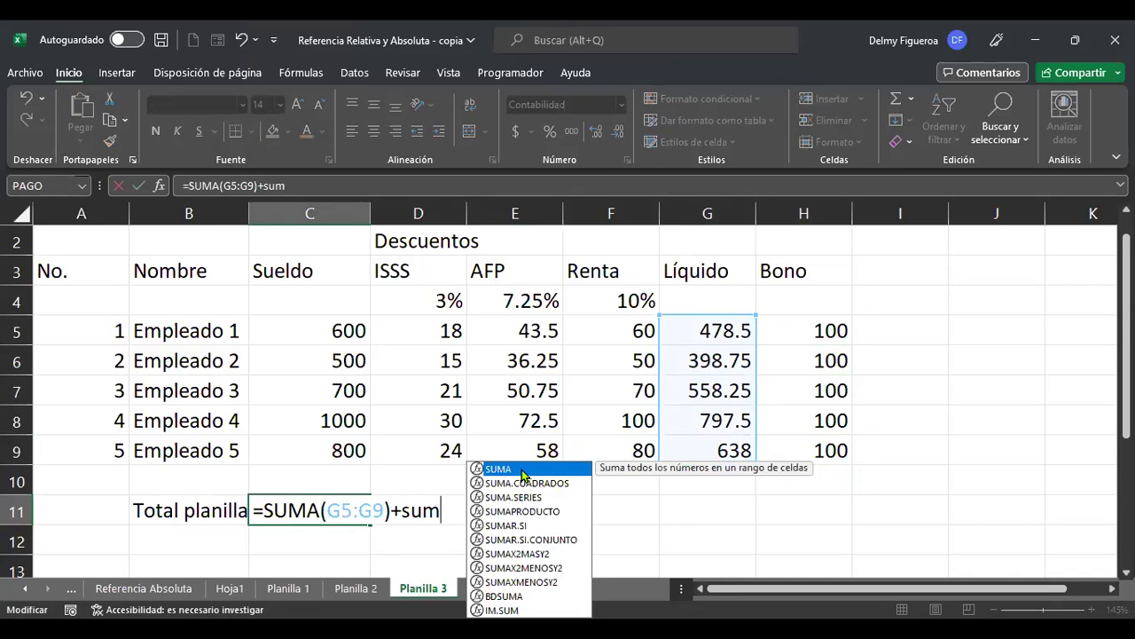
pyautogui.doubleClick(519, 467)
pyautogui.click(819, 333)
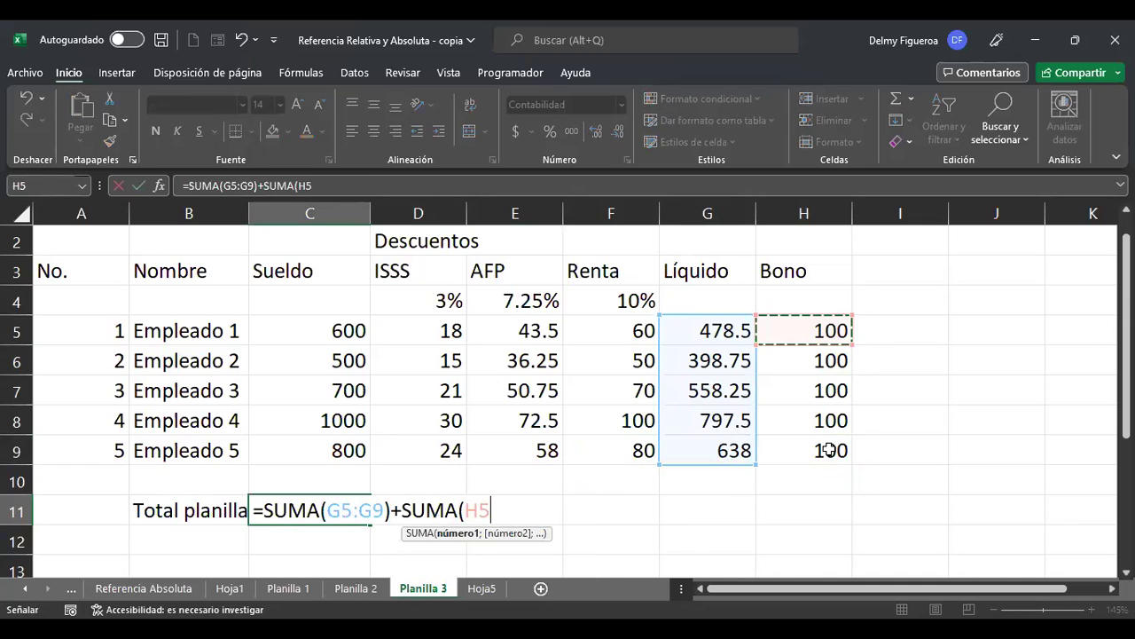
pyautogui.moveTo(829, 451); pyautogui.dragTo(830, 453)
pyautogui.press('Return')
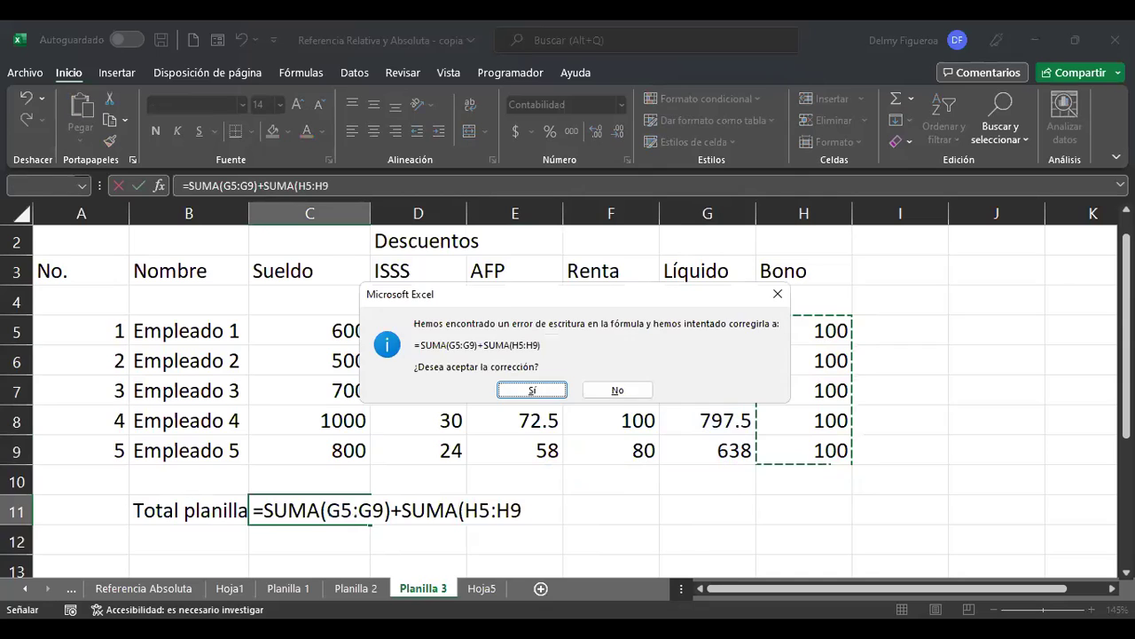
pyautogui.press('Return')
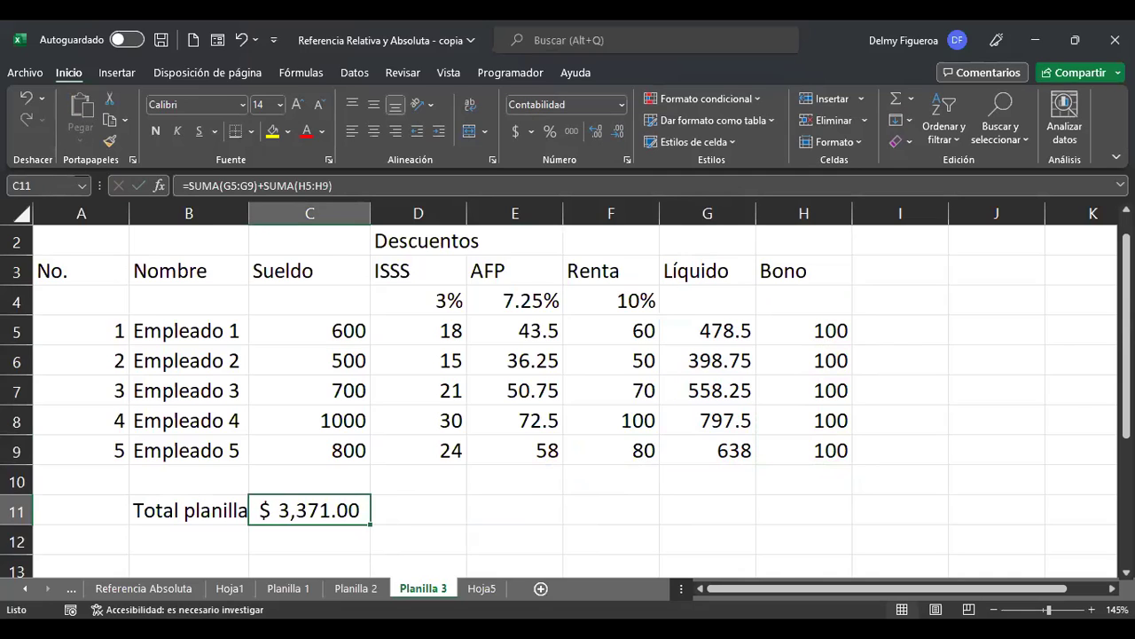
# Review the Total planilla formulas on Planilla 3, Planilla 2 and Planilla 1, plus Empleado 1's Líquido and HE cells on Planilla 1
pyautogui.press('F2')
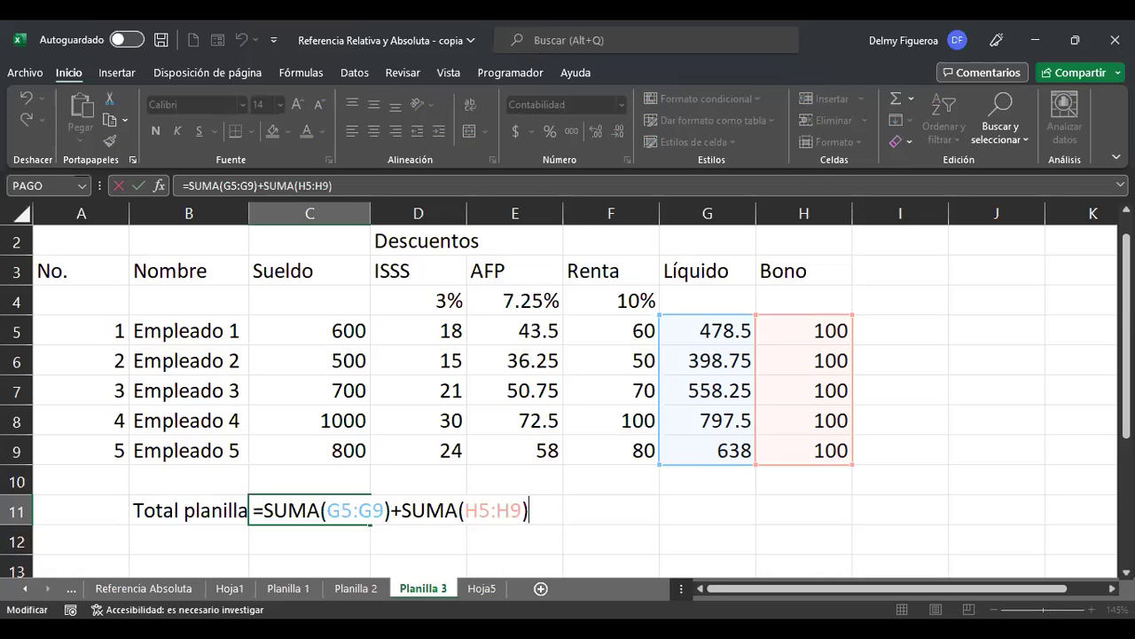
pyautogui.press('Return')
pyautogui.click(310, 510)
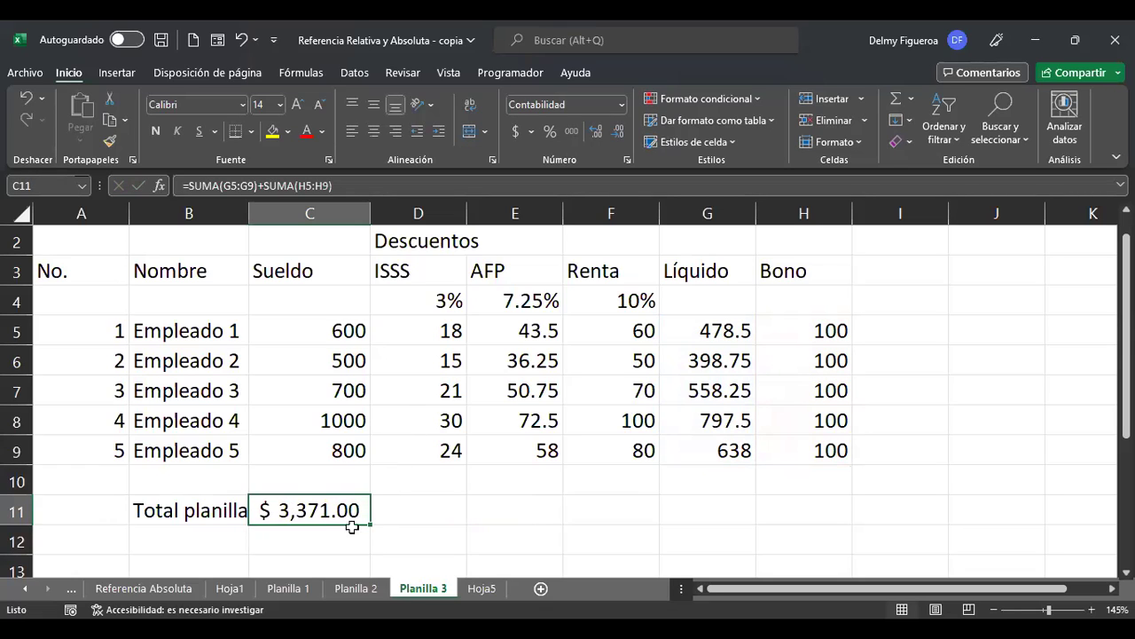
pyautogui.click(369, 590)
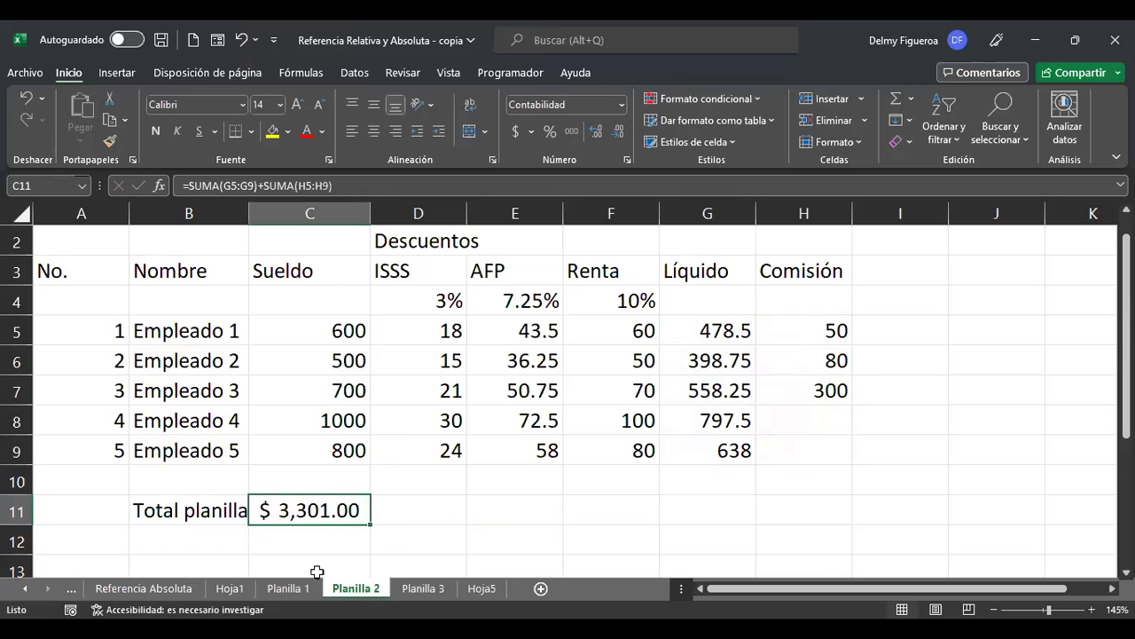
pyautogui.click(303, 595)
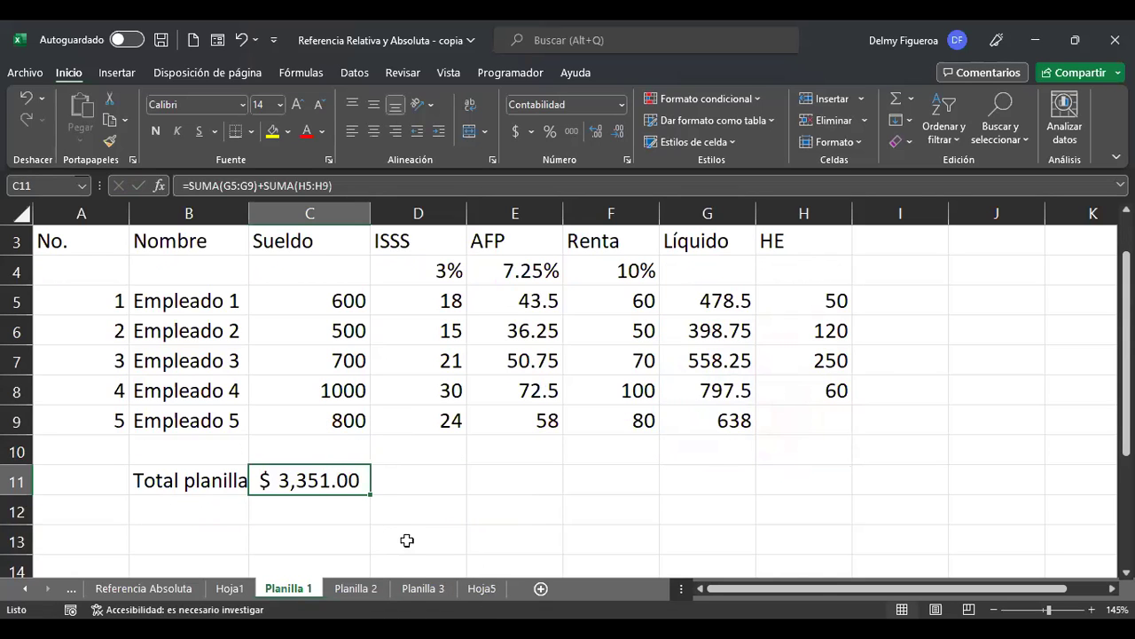
pyautogui.click(712, 299)
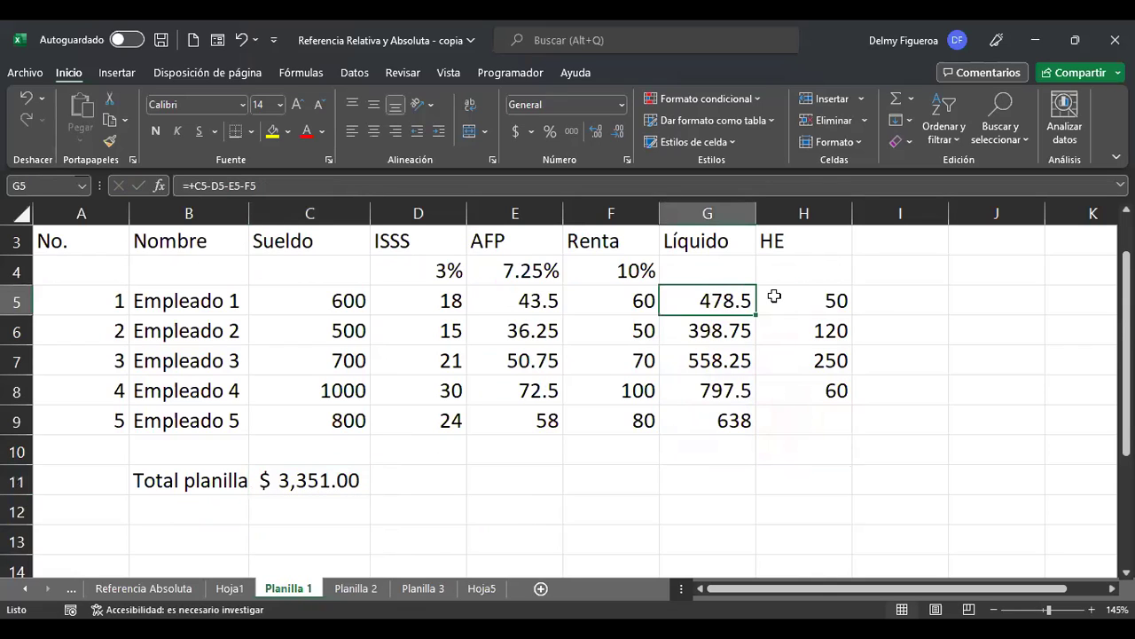
pyautogui.click(790, 299)
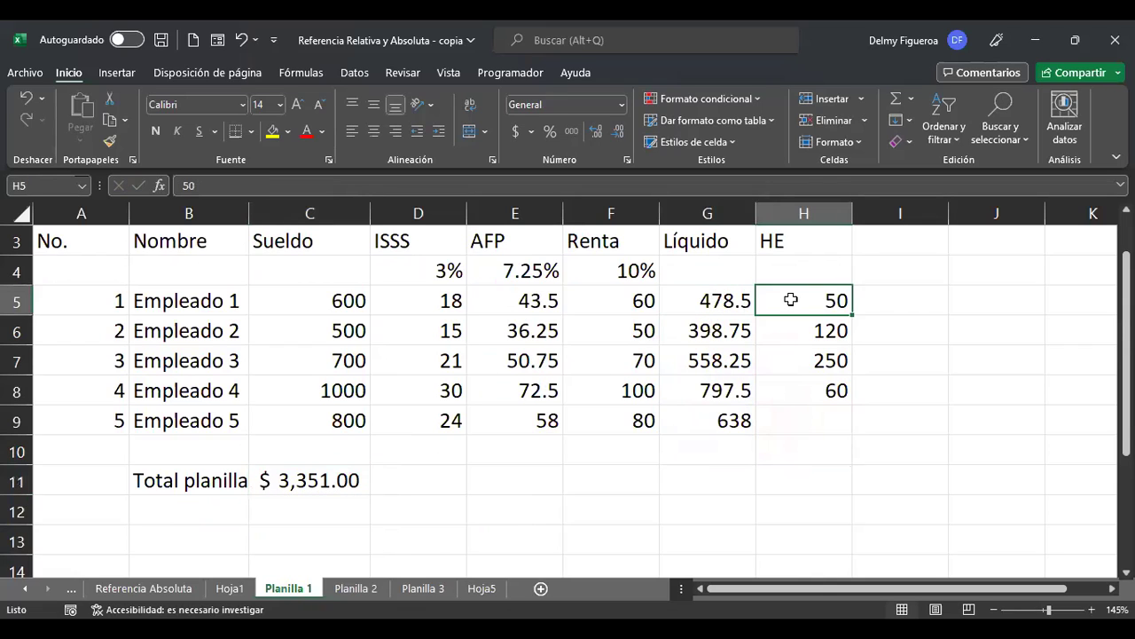
# Enter the heading "Total de planillas" in A1 of the Hoja5 sheet and widen column A to fit it
pyautogui.click(486, 589)
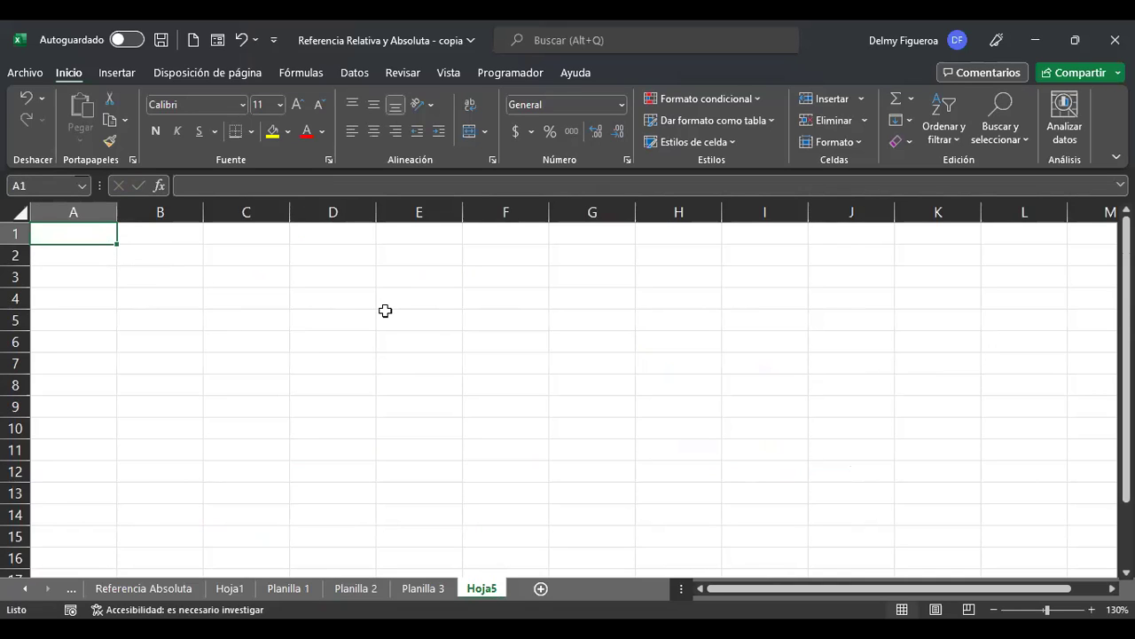
pyautogui.write('Total de ')
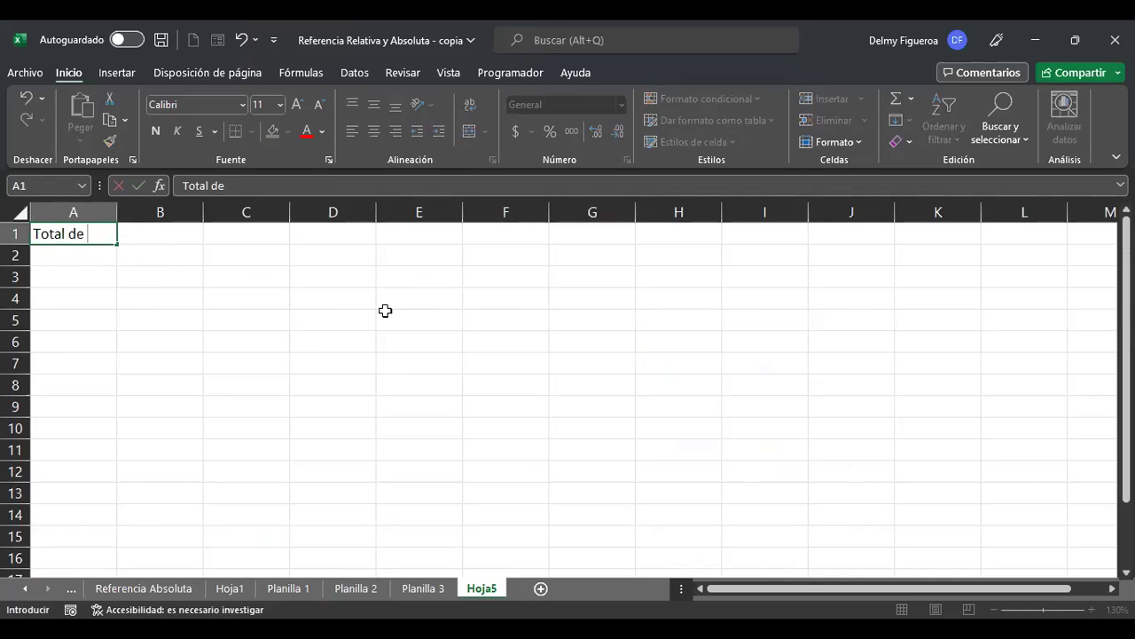
pyautogui.write('planillas')
pyautogui.press('Return')
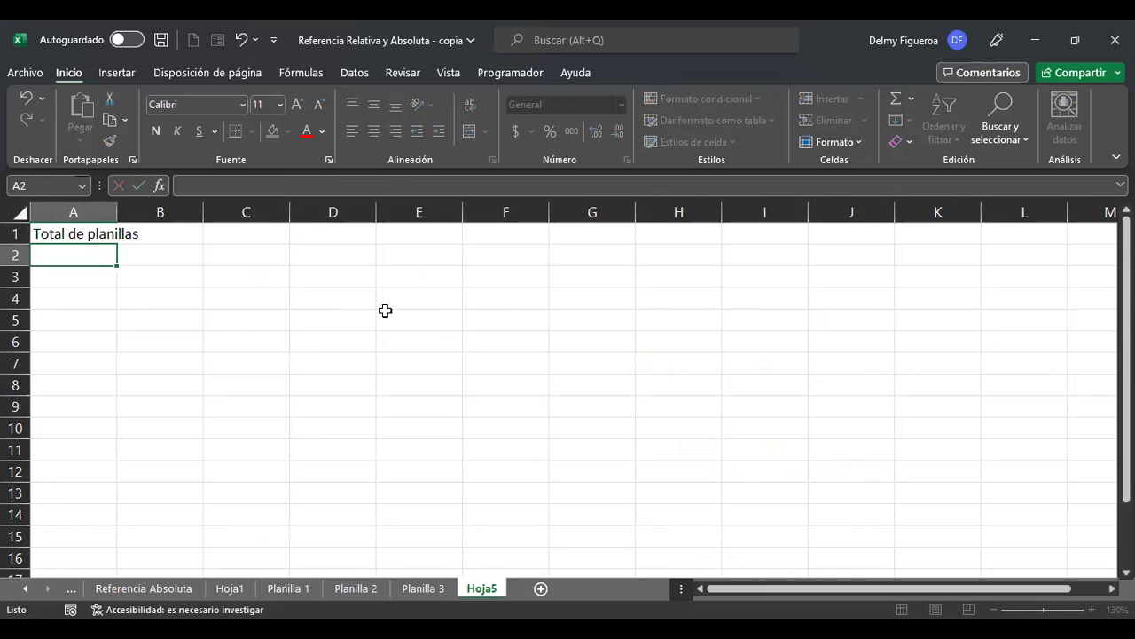
pyautogui.moveTo(117, 217); pyautogui.dragTo(152, 217)
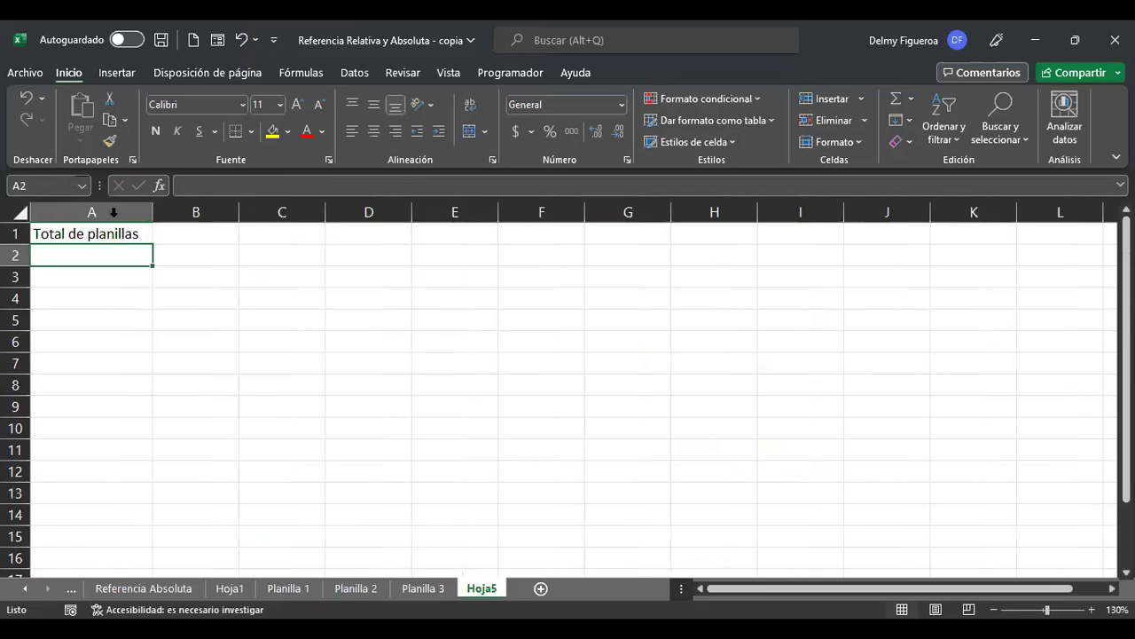
# Increase the font size of all cells on Hoja5 to 12
pyautogui.click(20, 213)
pyautogui.keyDown('ctrl'); pyautogui.scroll(2, 360, 381); pyautogui.keyUp('ctrl')
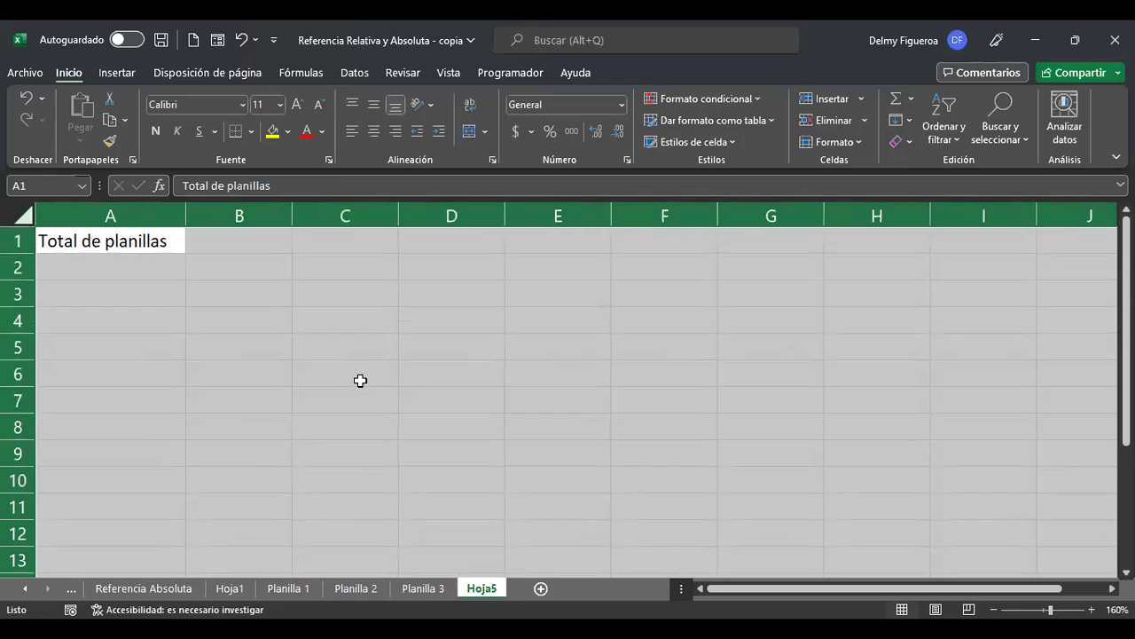
pyautogui.click(297, 104)
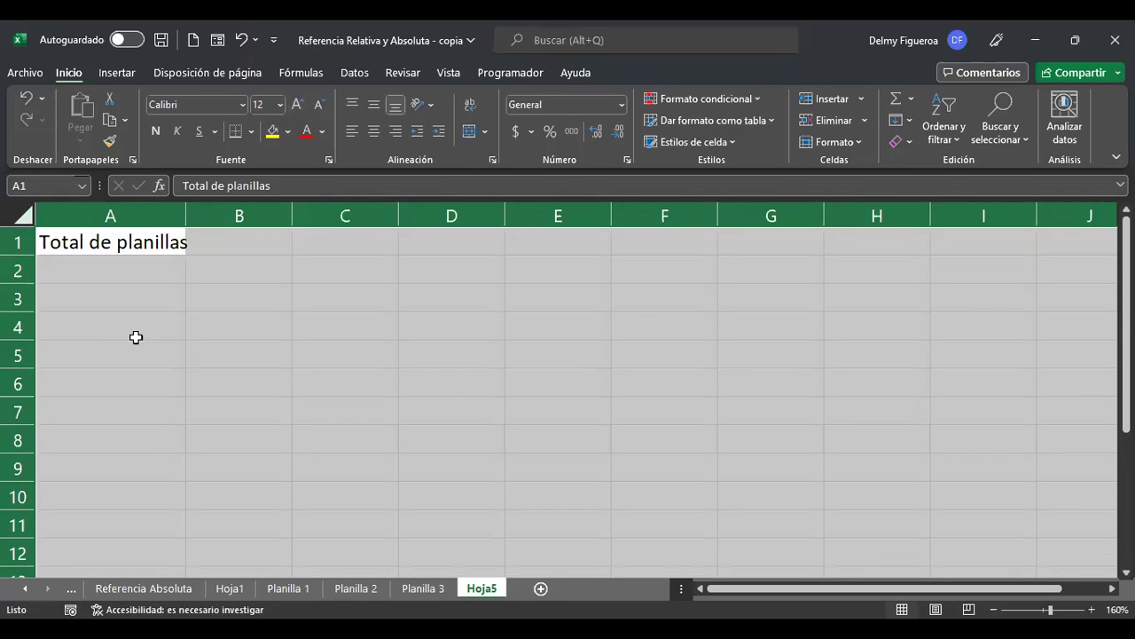
# Add the three payroll totals in C2 of Hoja5 with the formula +'Planilla 1'!C11+'Planilla 2'!C11+'Planilla 3'!C11
pyautogui.click(358, 270)
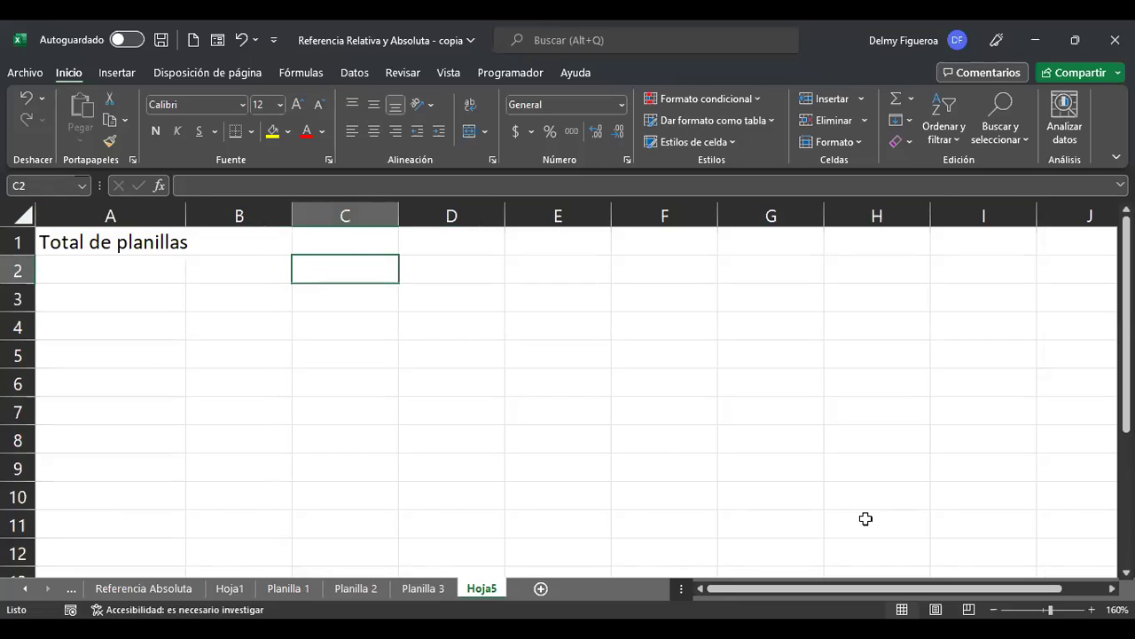
pyautogui.write('+')
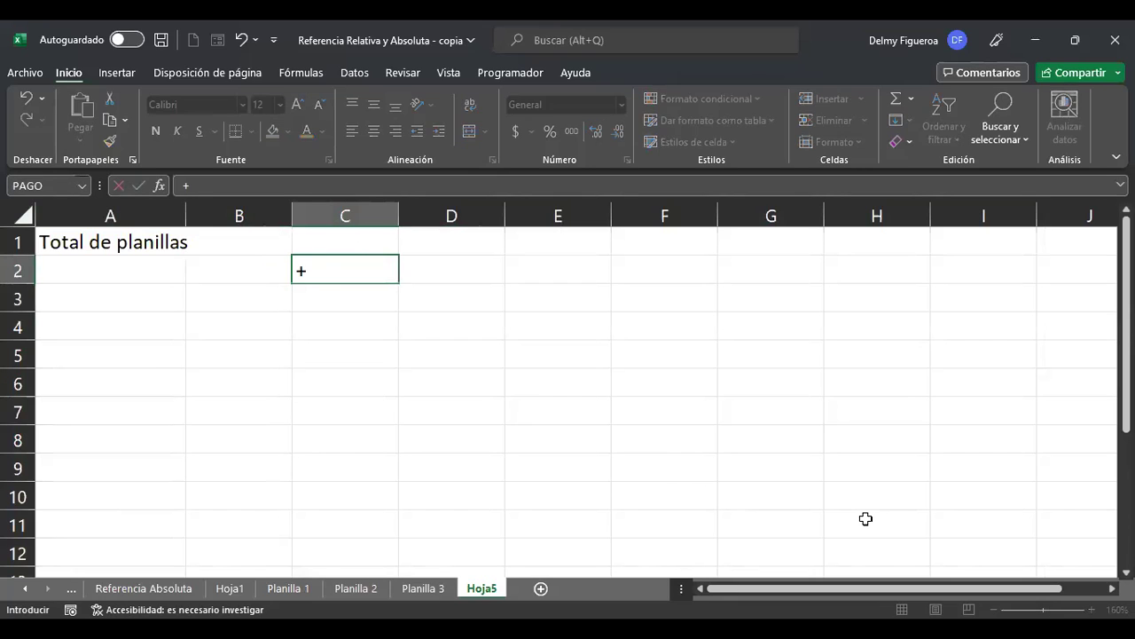
pyautogui.click(281, 595)
pyautogui.click(312, 479)
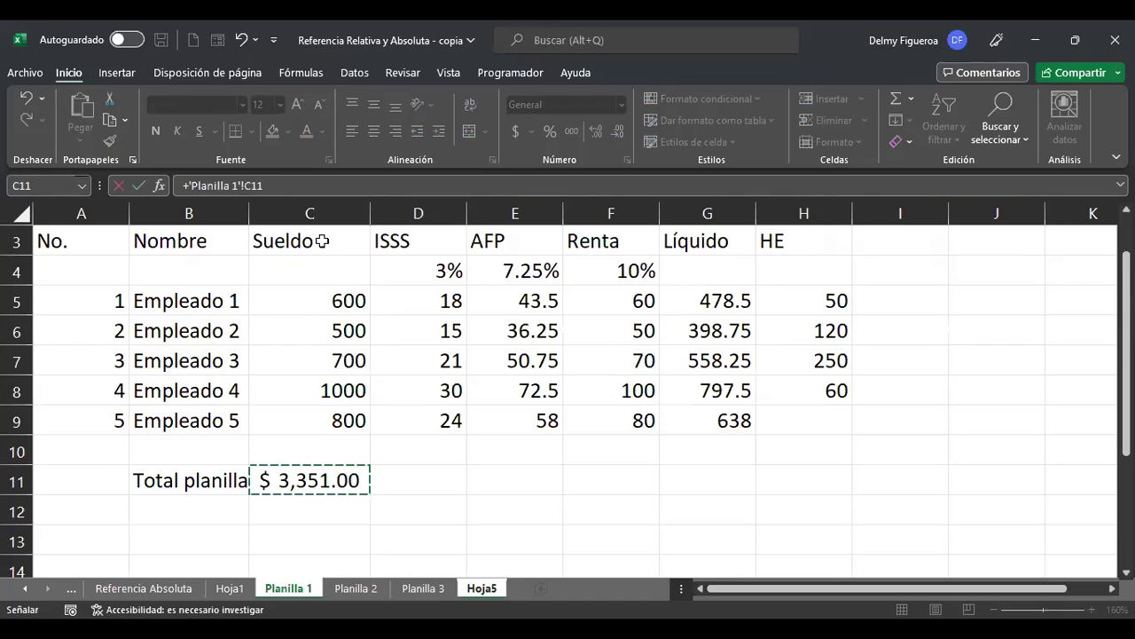
pyautogui.click(430, 182)
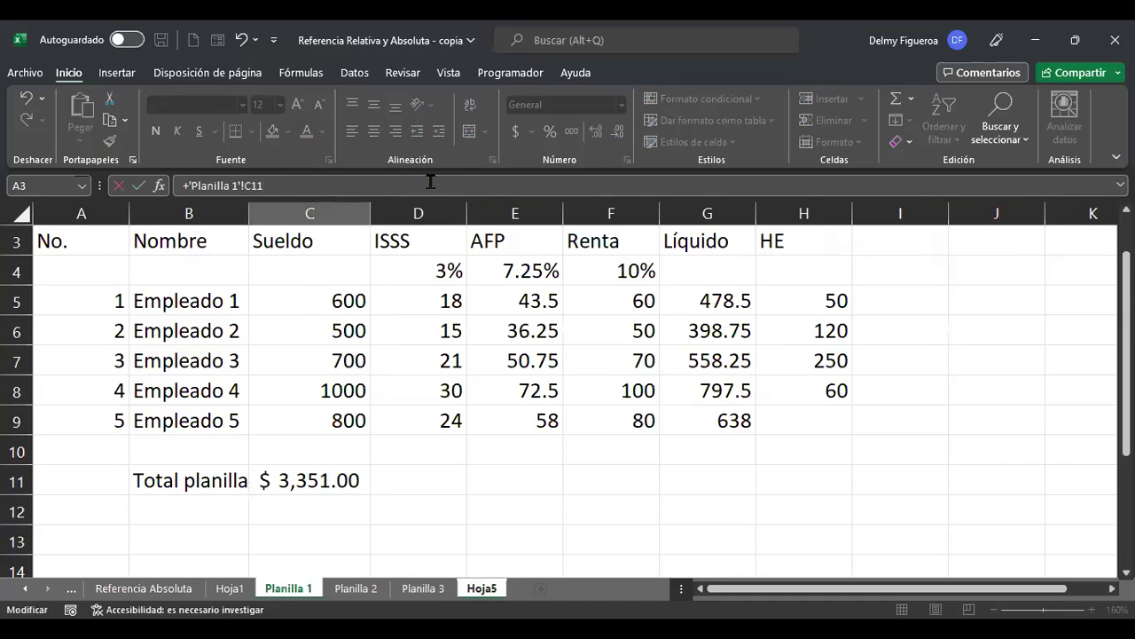
pyautogui.click(356, 588)
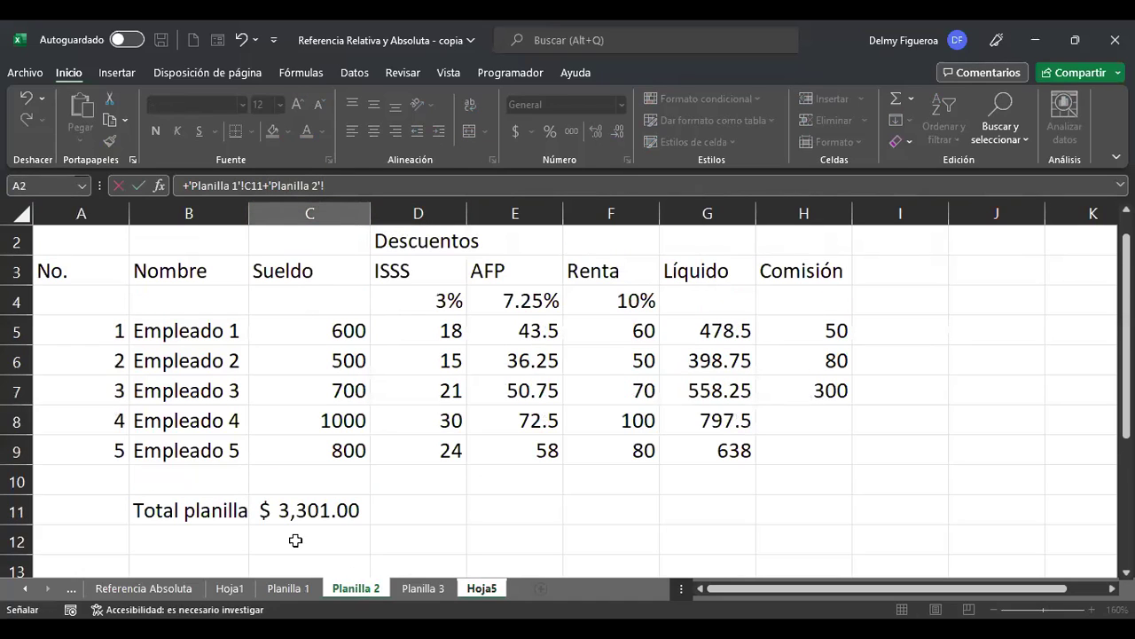
pyautogui.click(308, 510)
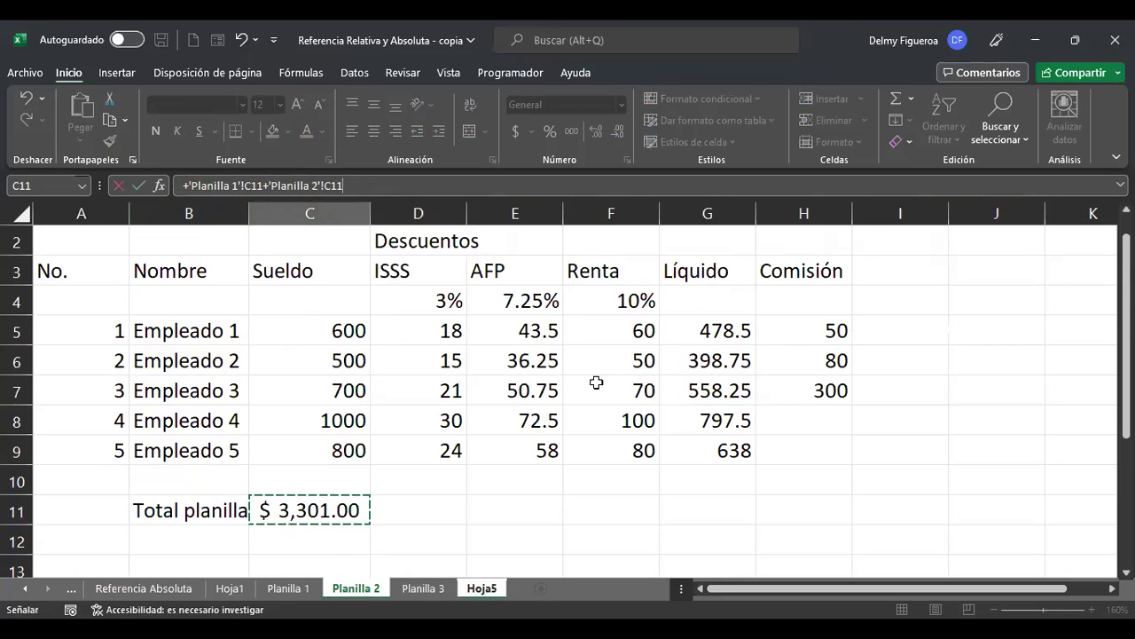
pyautogui.write('+')
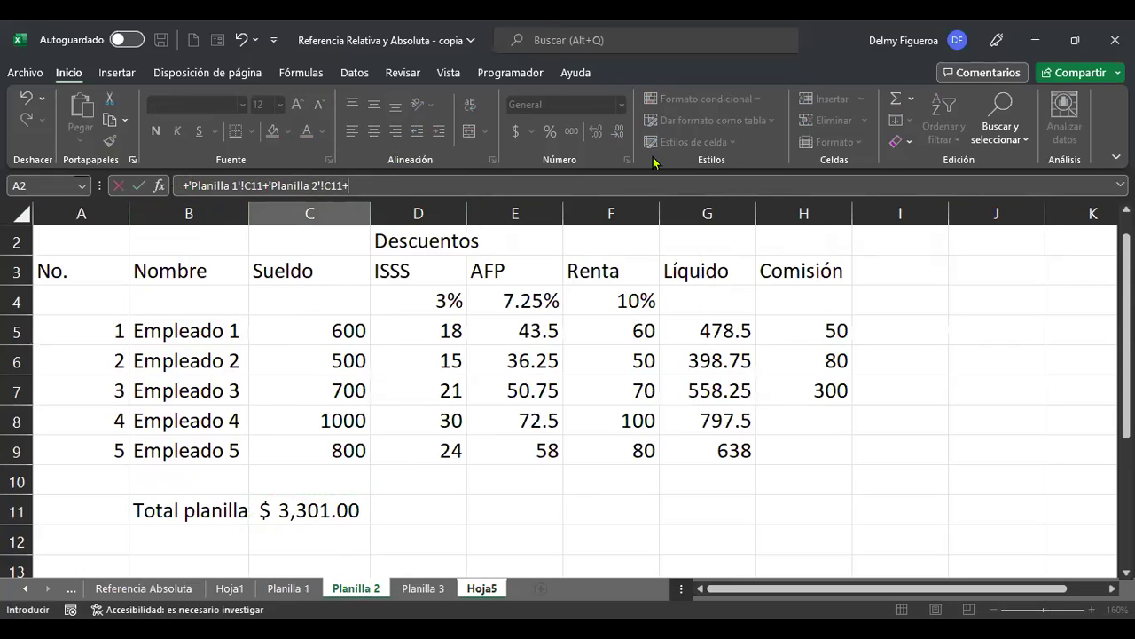
pyautogui.click(410, 589)
pyautogui.click(347, 511)
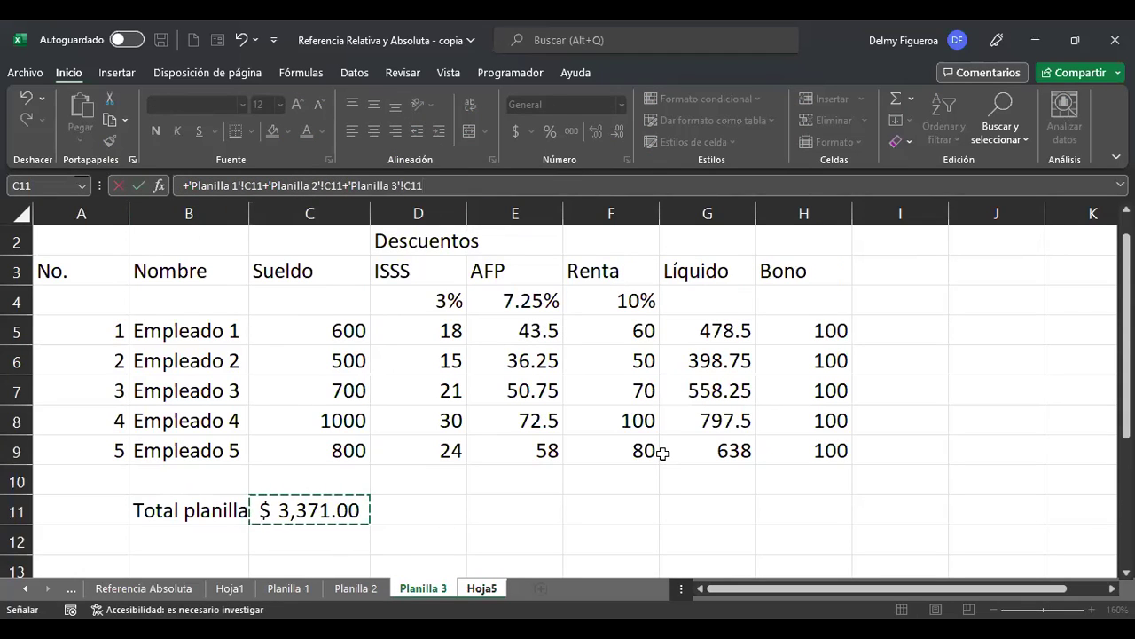
pyautogui.press('Return')
pyautogui.press('Up')
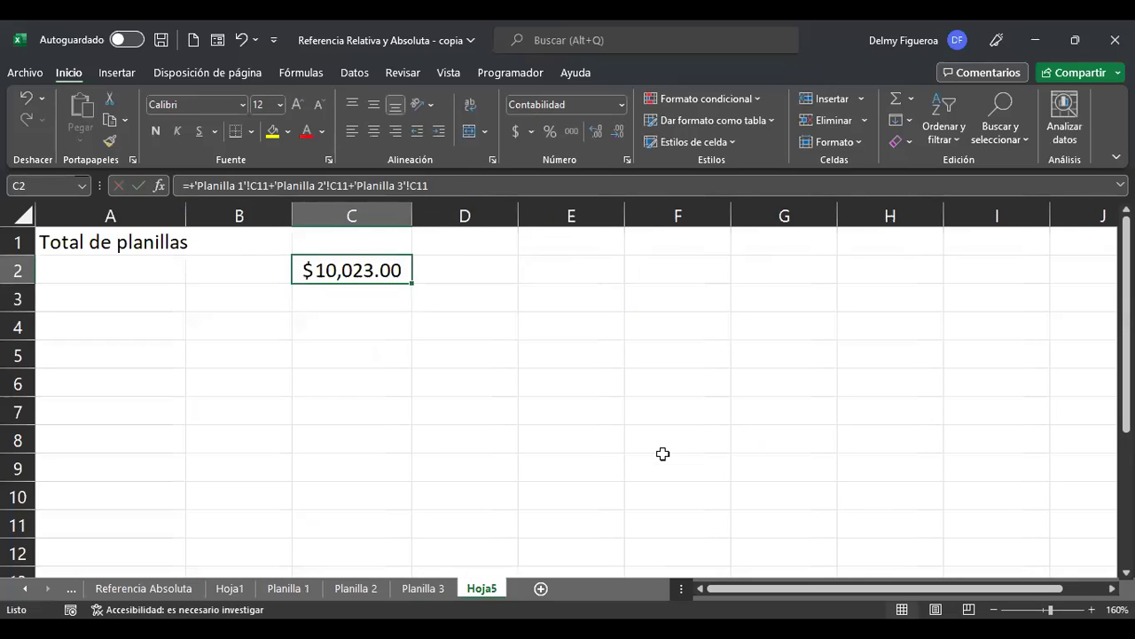
# Examine the cross-sheet formula in C2 of Hoja5 and the Planilla 1, Planilla 2 and Planilla 3 sheets it refers to
pyautogui.press('F2')
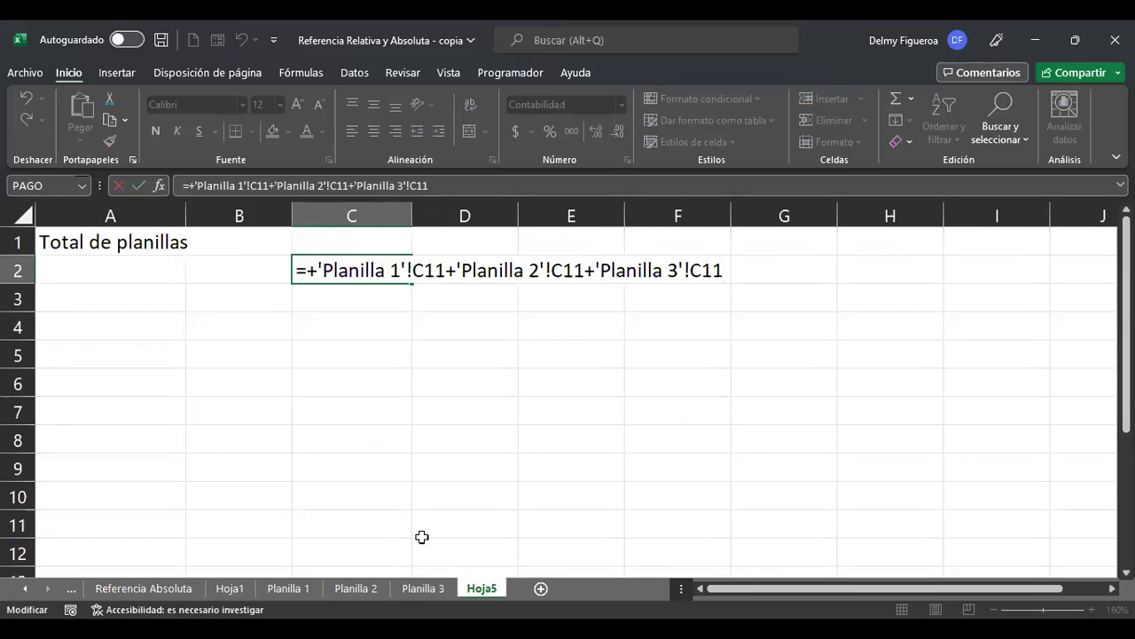
pyautogui.press('Return')
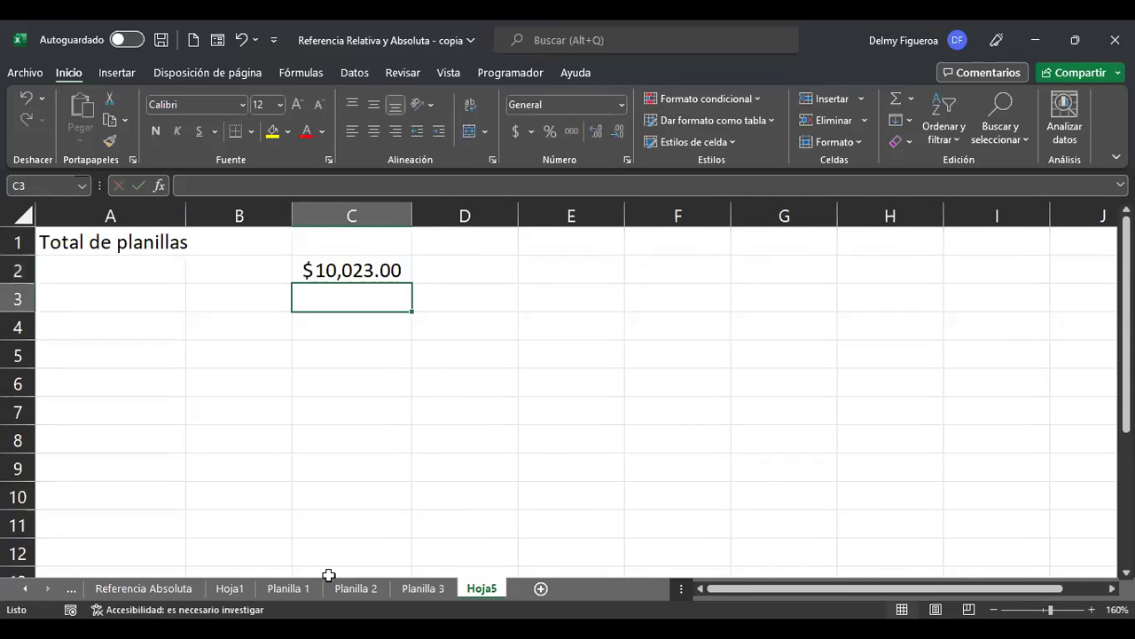
pyautogui.click(291, 590)
pyautogui.click(355, 589)
pyautogui.click(423, 589)
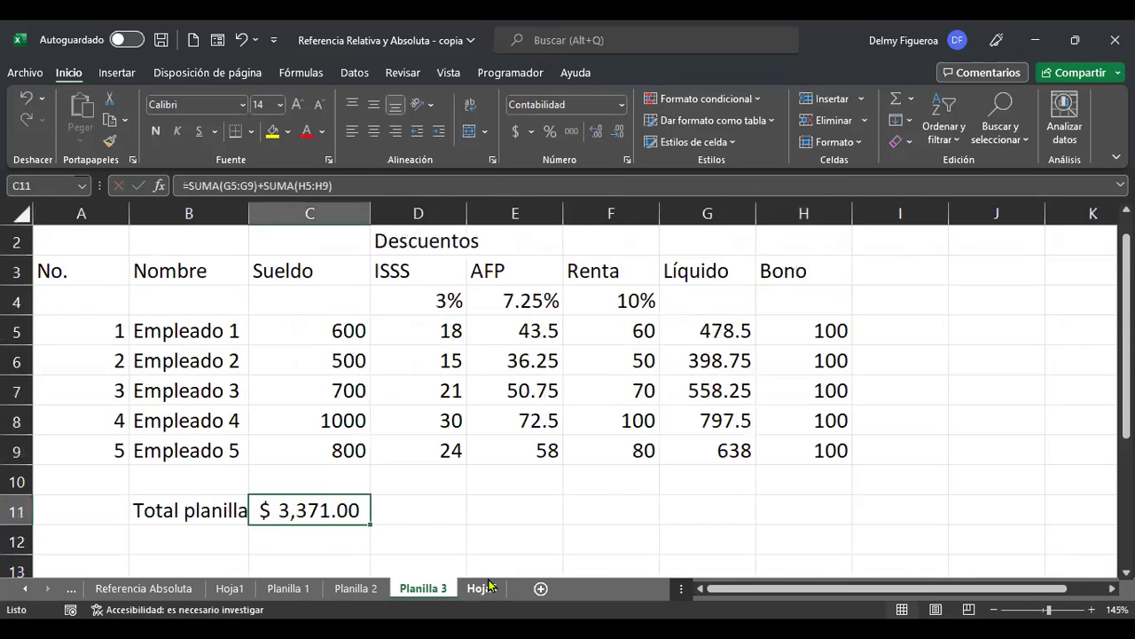
pyautogui.click(482, 589)
pyautogui.click(348, 269)
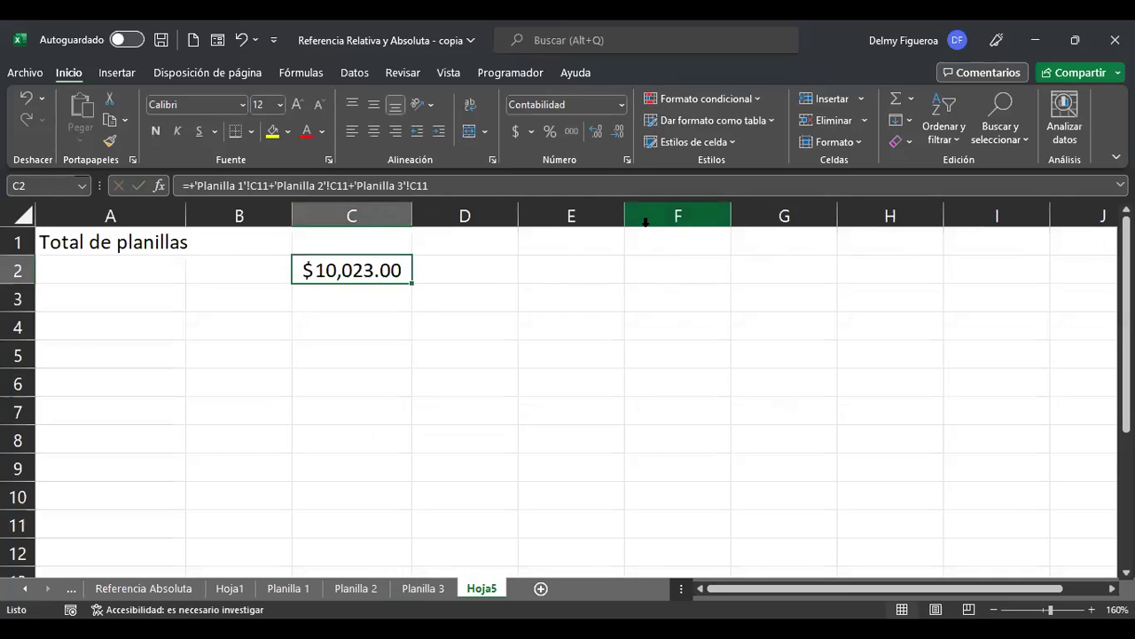
pyautogui.press('F2')
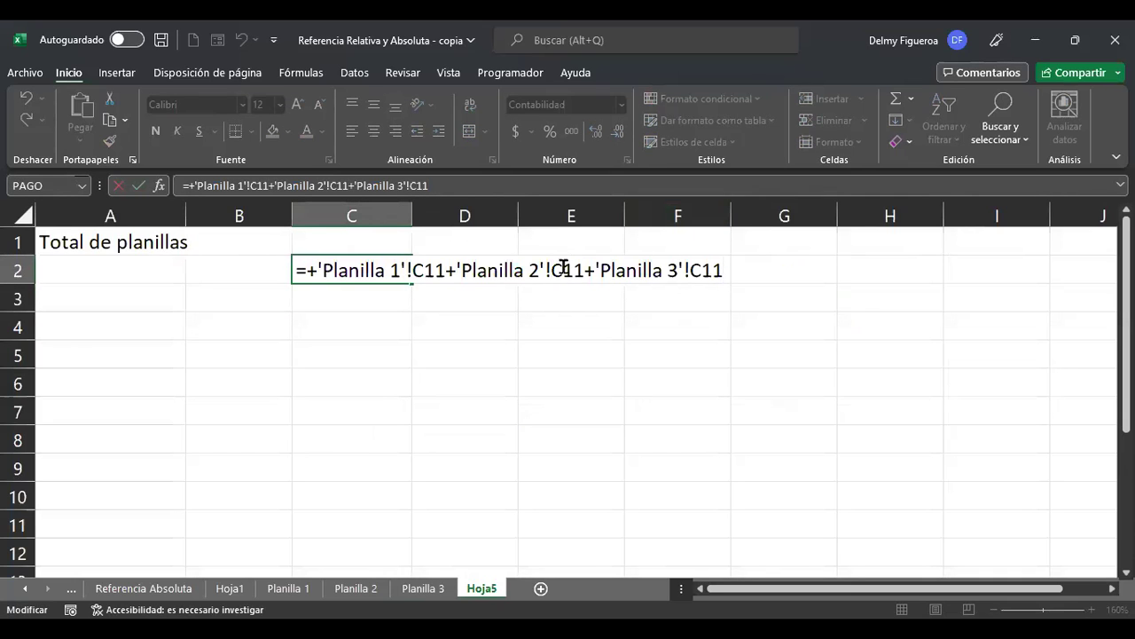
pyautogui.click(349, 269)
pyautogui.press('Return')
pyautogui.press('Up')
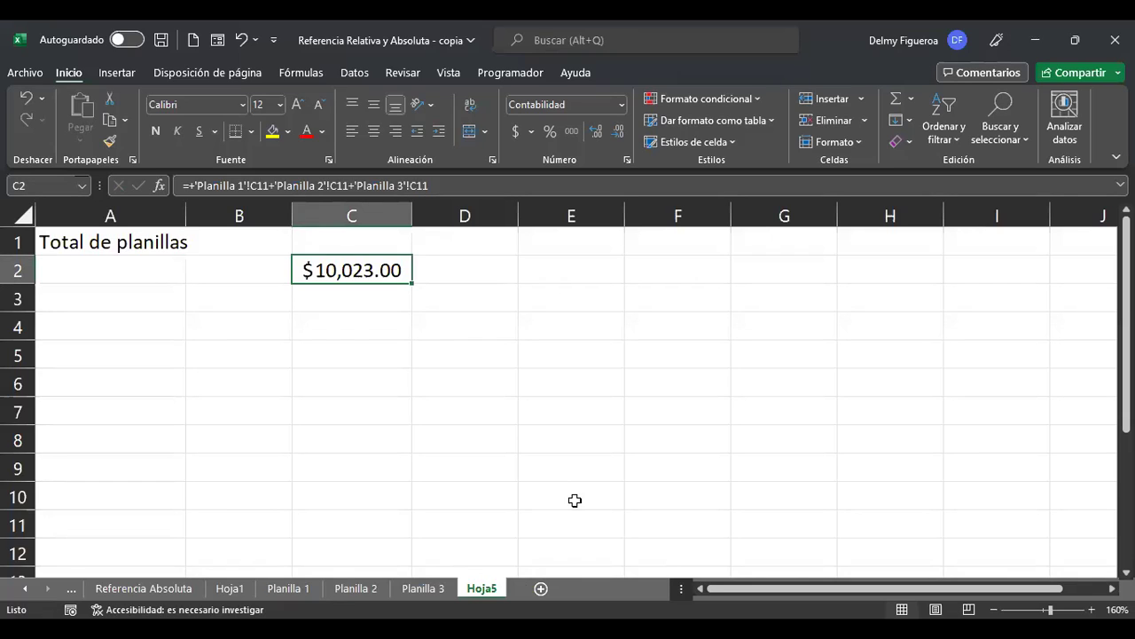
pyautogui.click(345, 304)
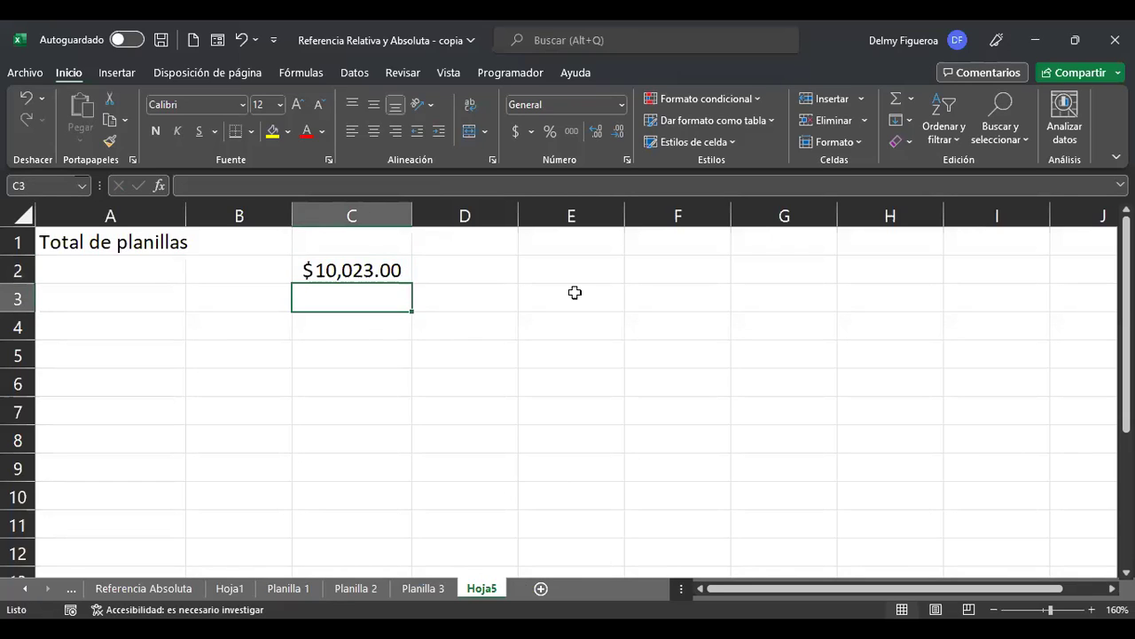
pyautogui.write('+')
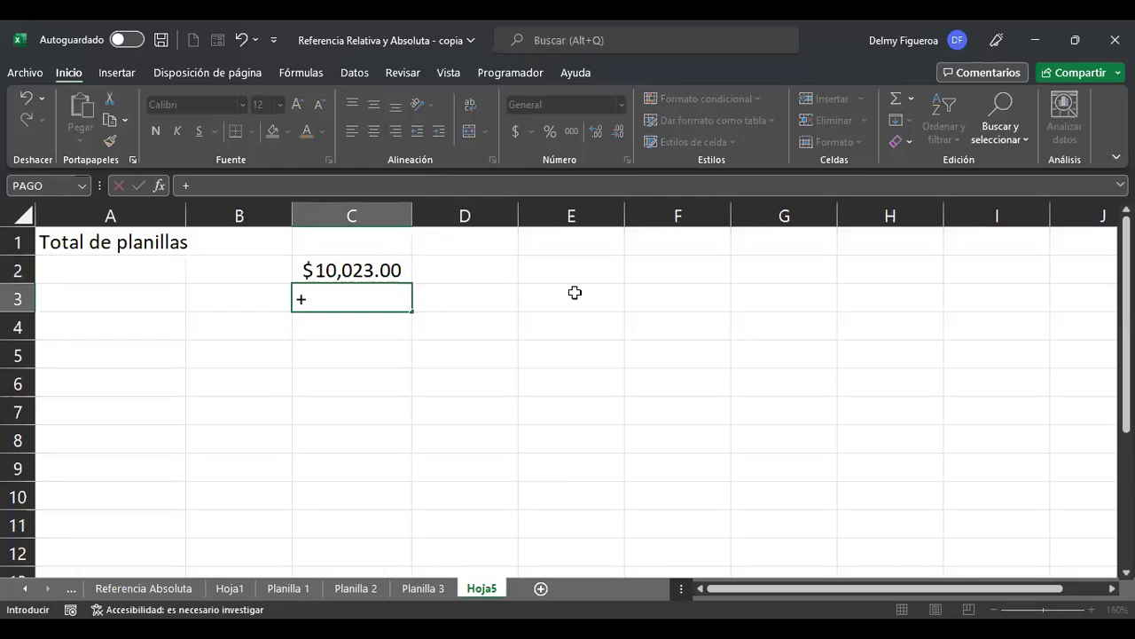
pyautogui.press('Return')
pyautogui.press('Up')
pyautogui.press('Down')
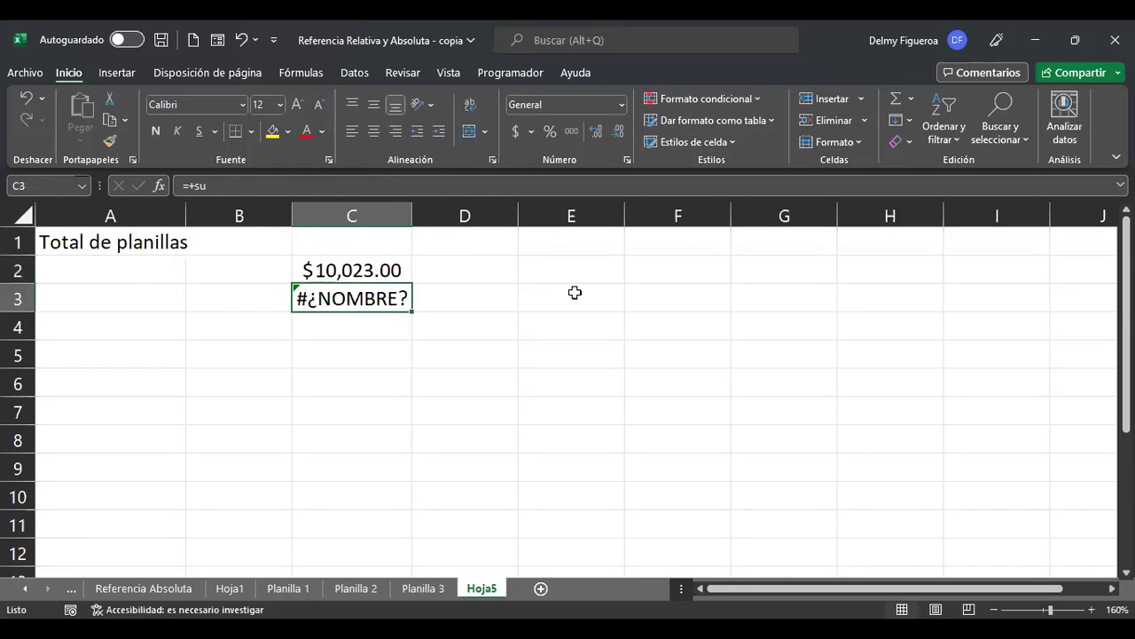
pyautogui.press('Delete')
pyautogui.press('Up')
pyautogui.press('F2')
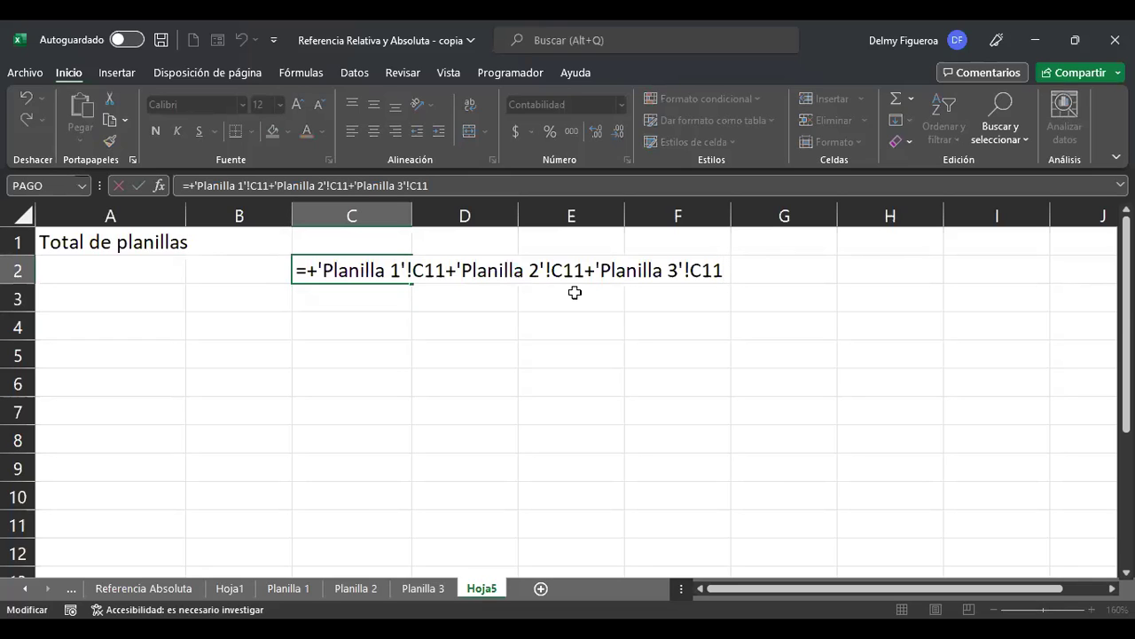
pyautogui.press('Return')
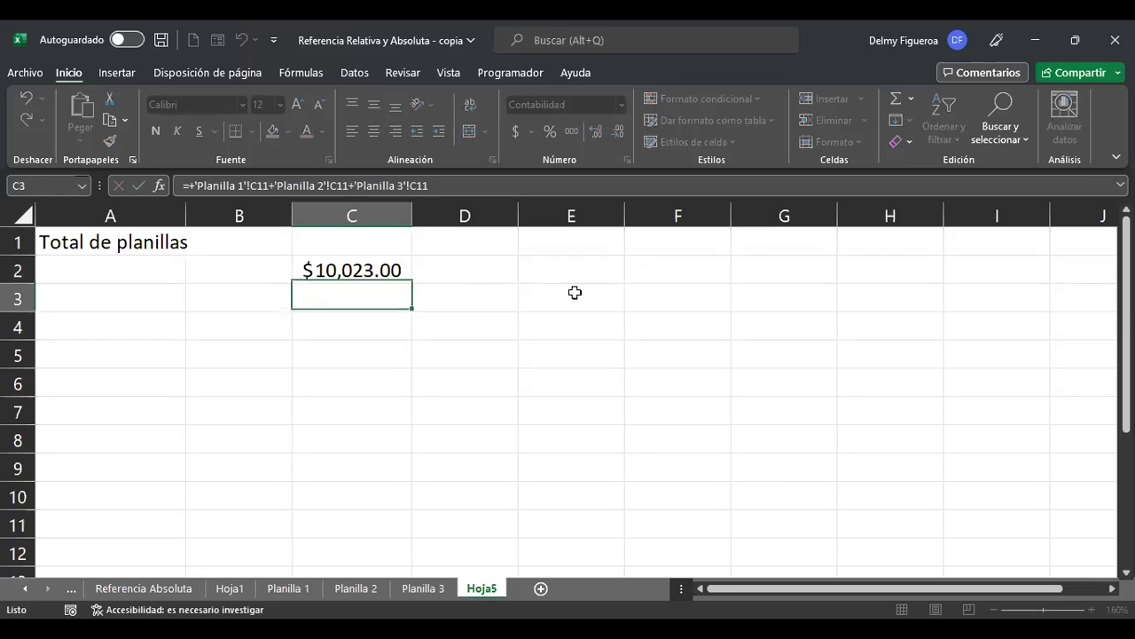
# Total the three payroll sheets in C3 of Hoja5 with the 3D-reference formula +SUMA('Planilla 1:Planilla 3'!C11)
pyautogui.write('+')
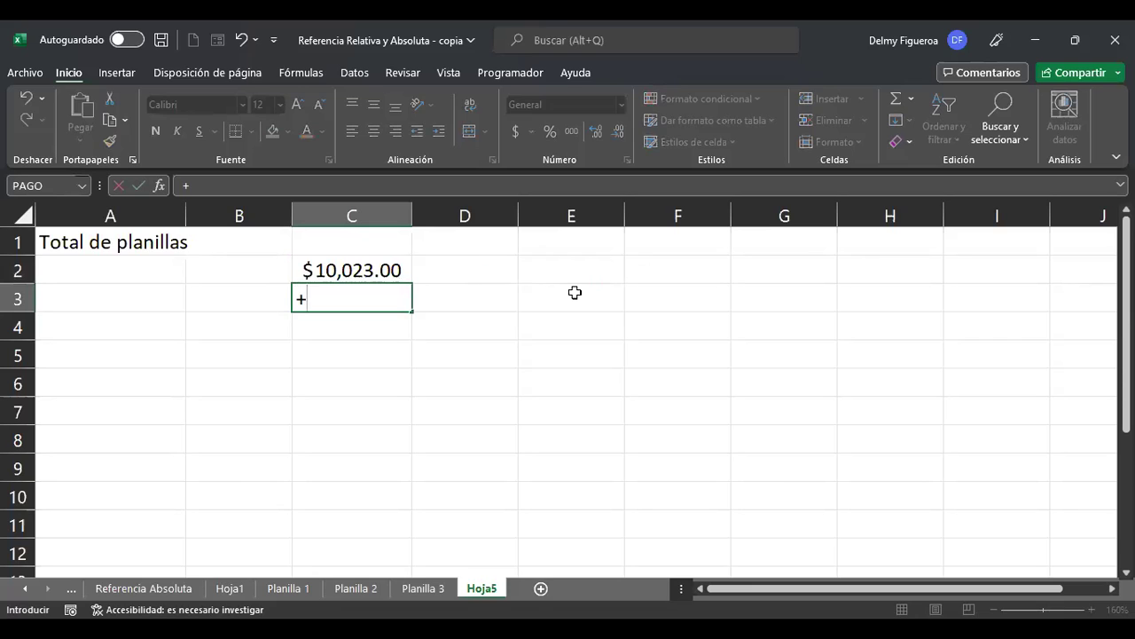
pyautogui.write('suma')
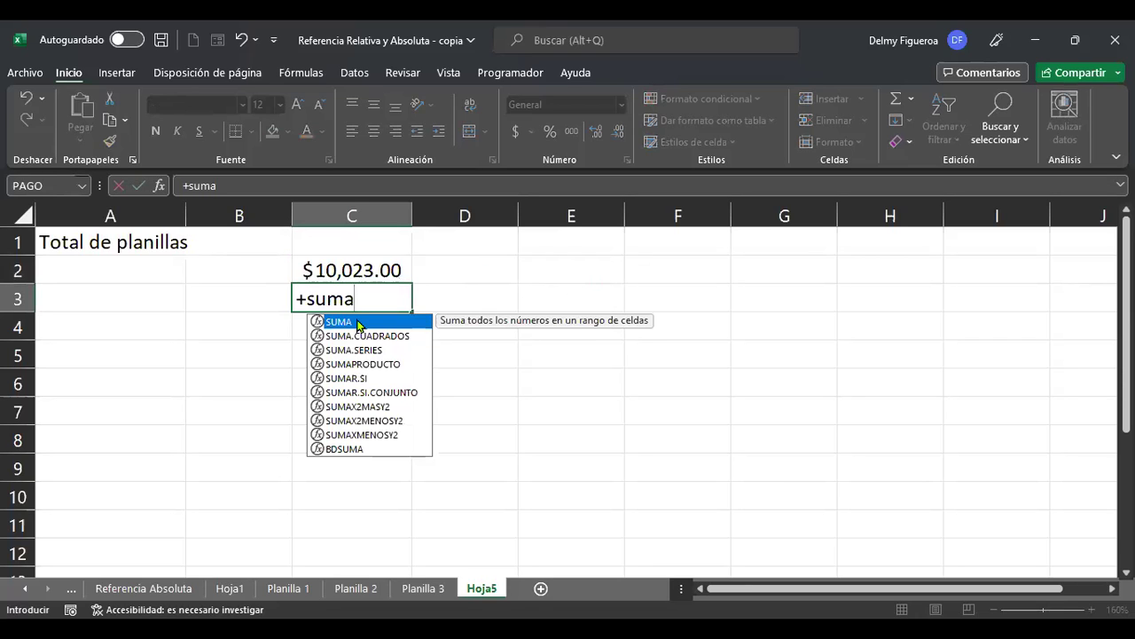
pyautogui.press('Tab')
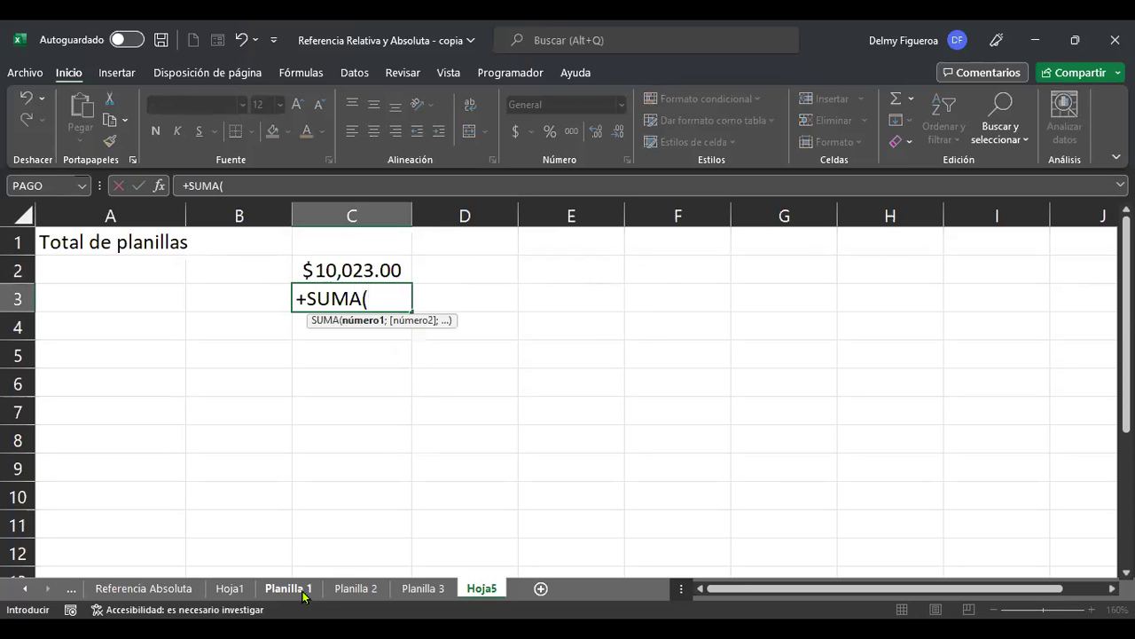
pyautogui.click(302, 590)
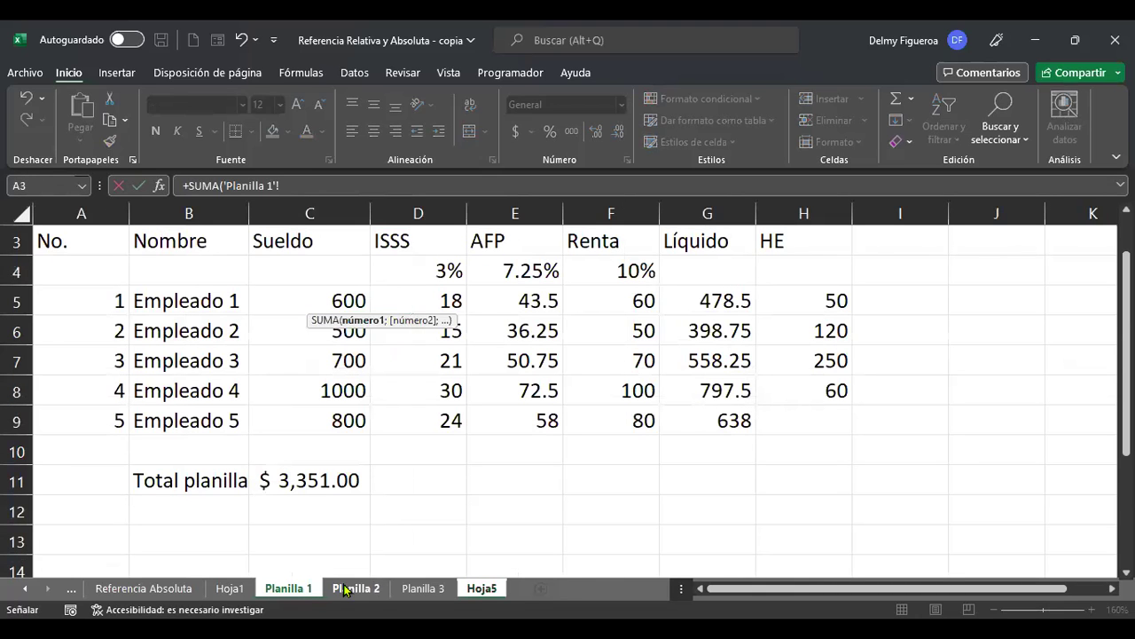
pyautogui.keyDown('shift'); pyautogui.click(420, 589); pyautogui.keyUp('shift')
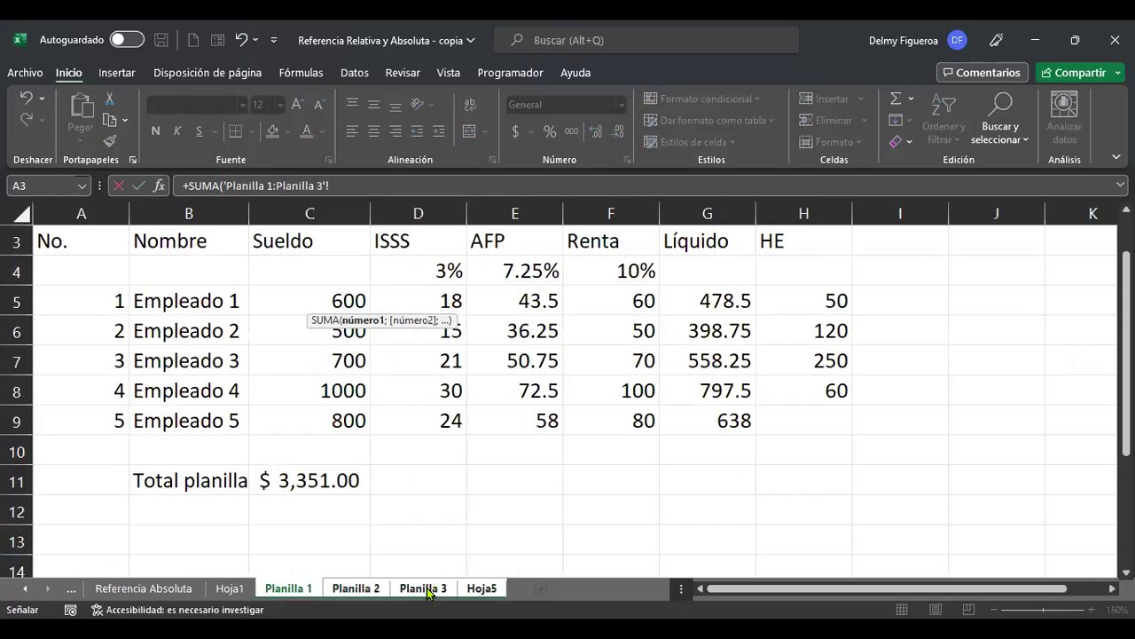
pyautogui.click(381, 190)
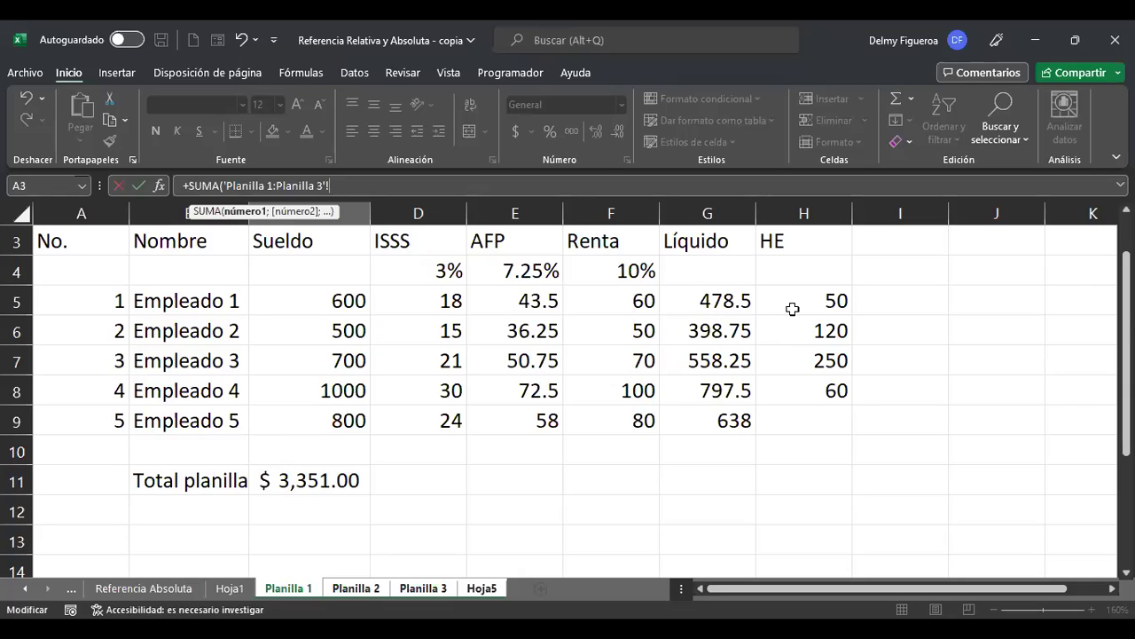
pyautogui.write('c11')
pyautogui.press('Return')
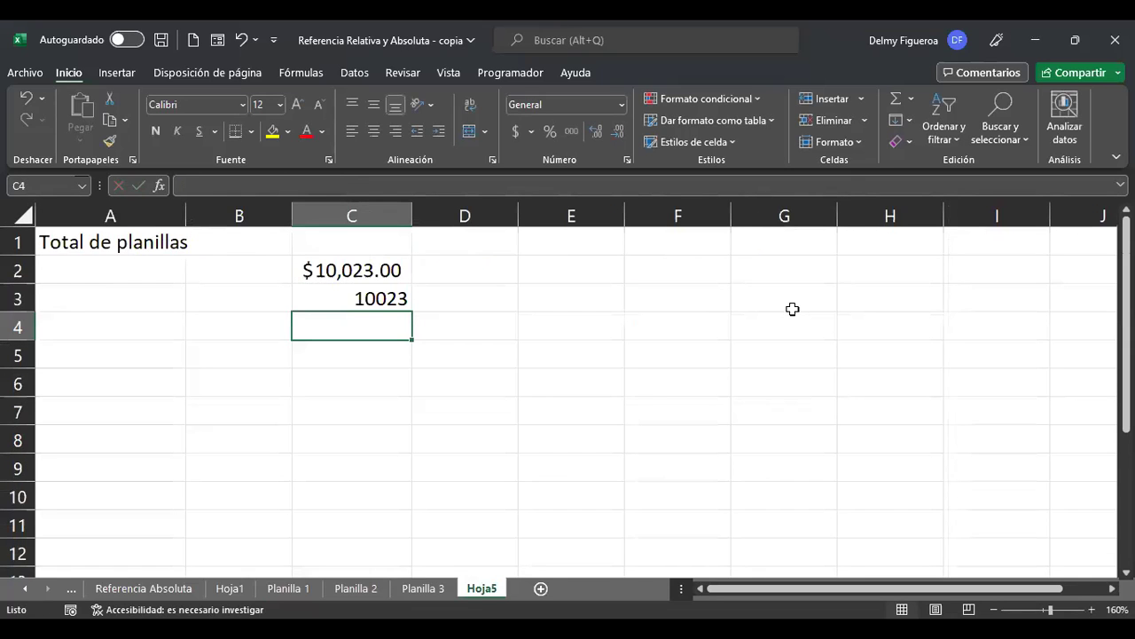
pyautogui.press('Up')
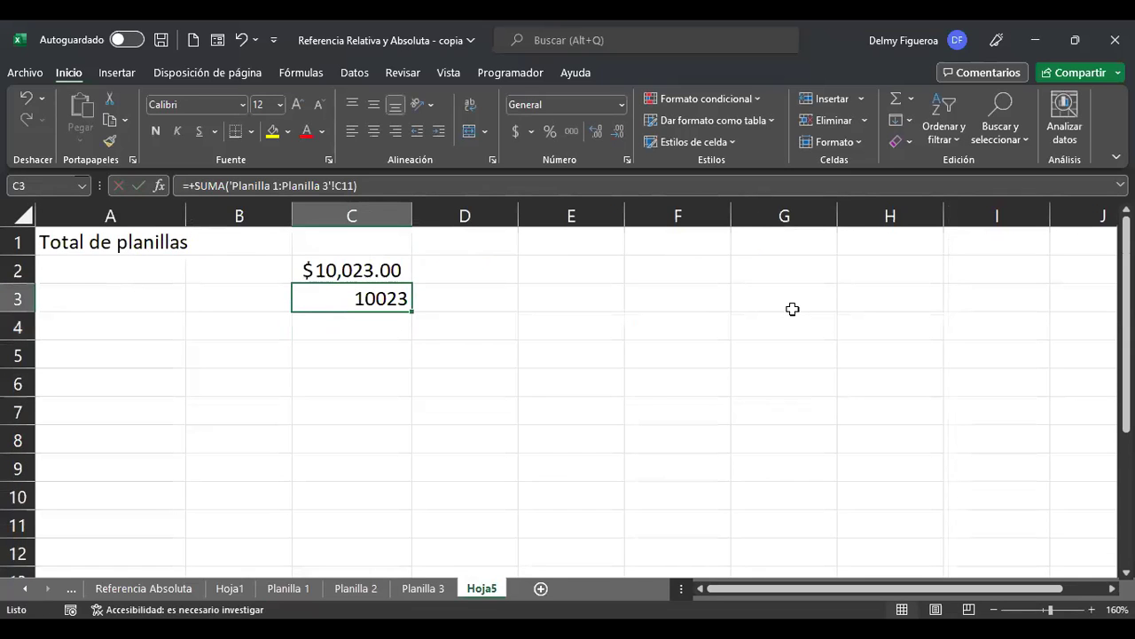
pyautogui.press('F2')
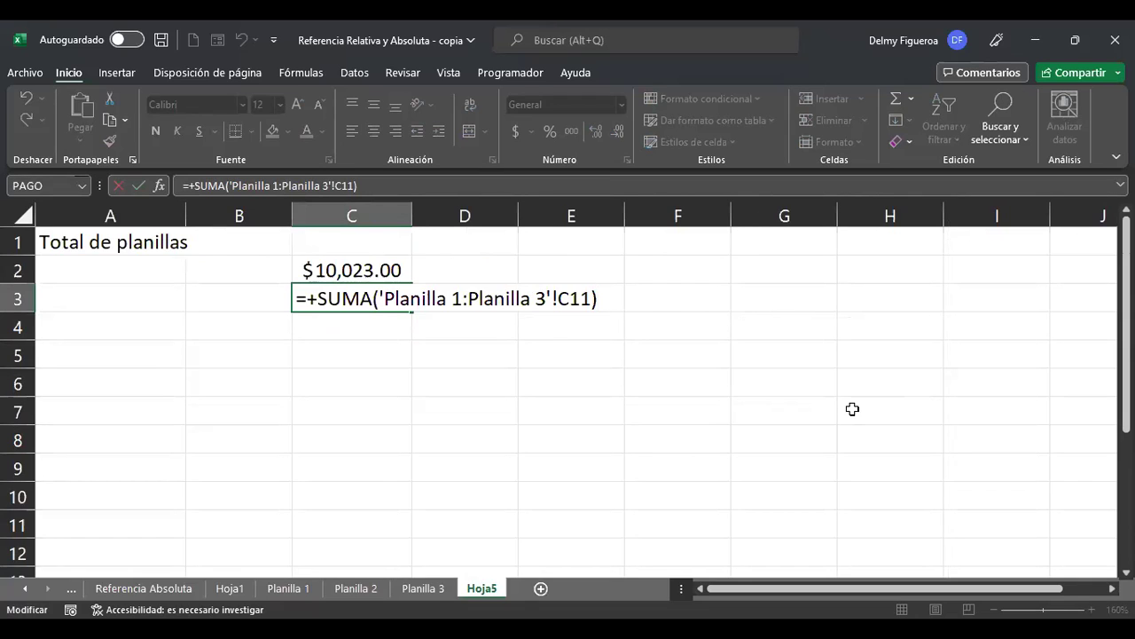
pyautogui.press('Return')
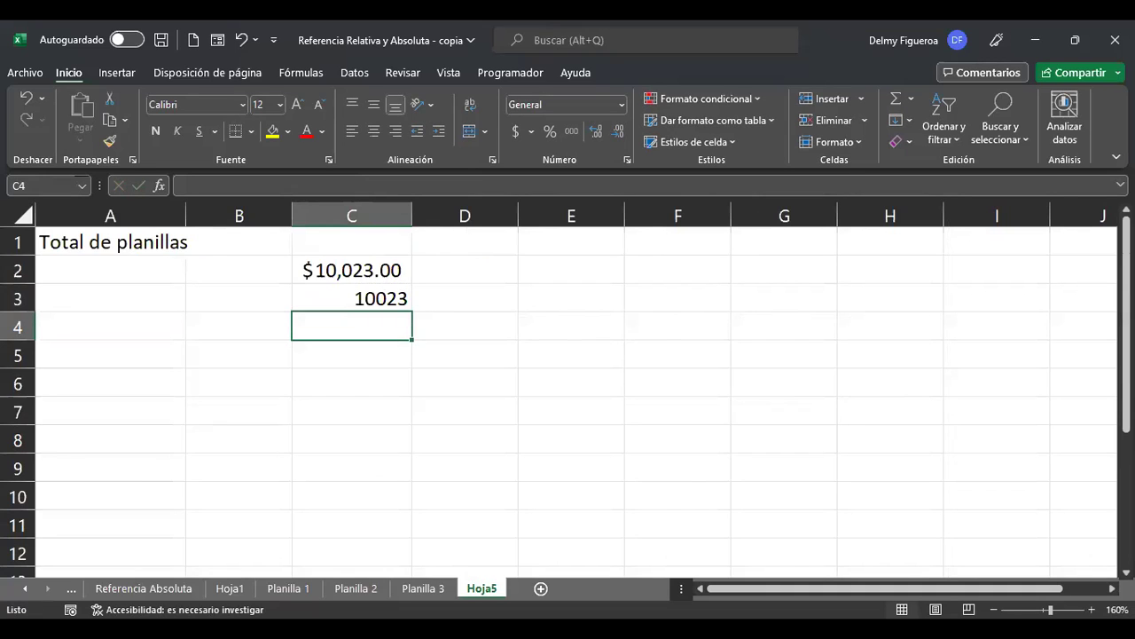
pyautogui.hotkey('alt', 'Tab')
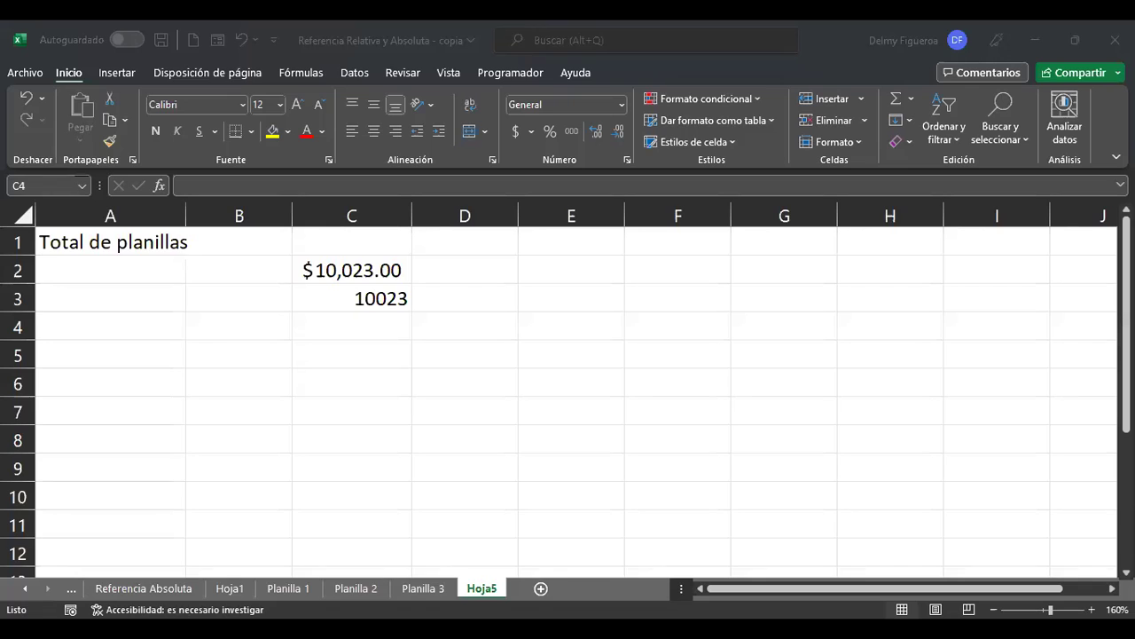
pyautogui.click(415, 465)
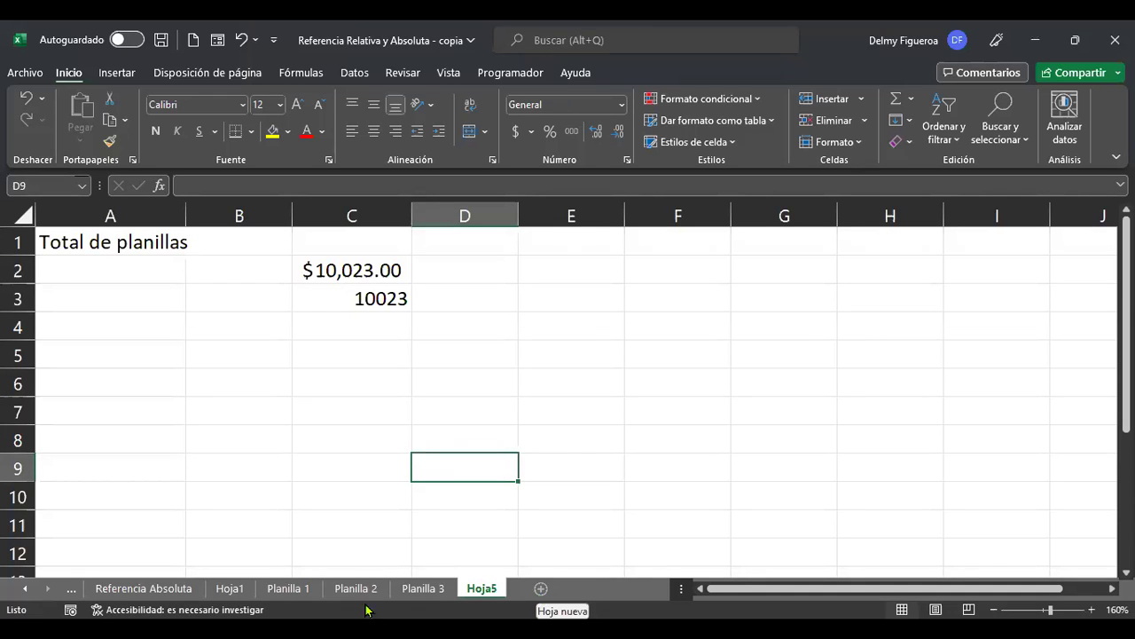
pyautogui.click(229, 590)
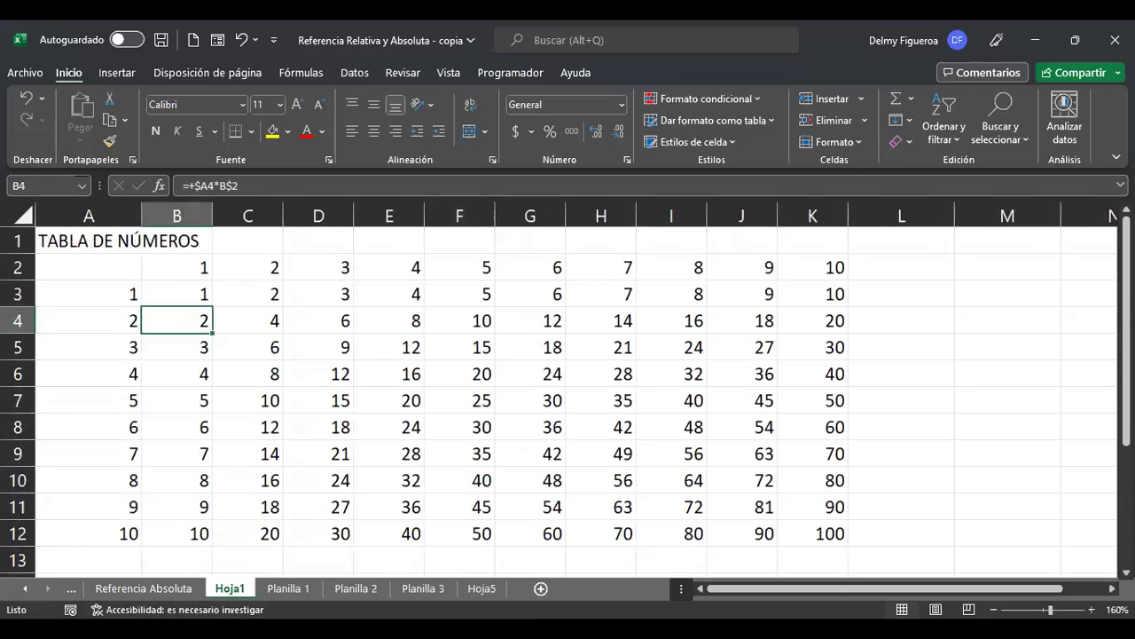
pyautogui.click(469, 591)
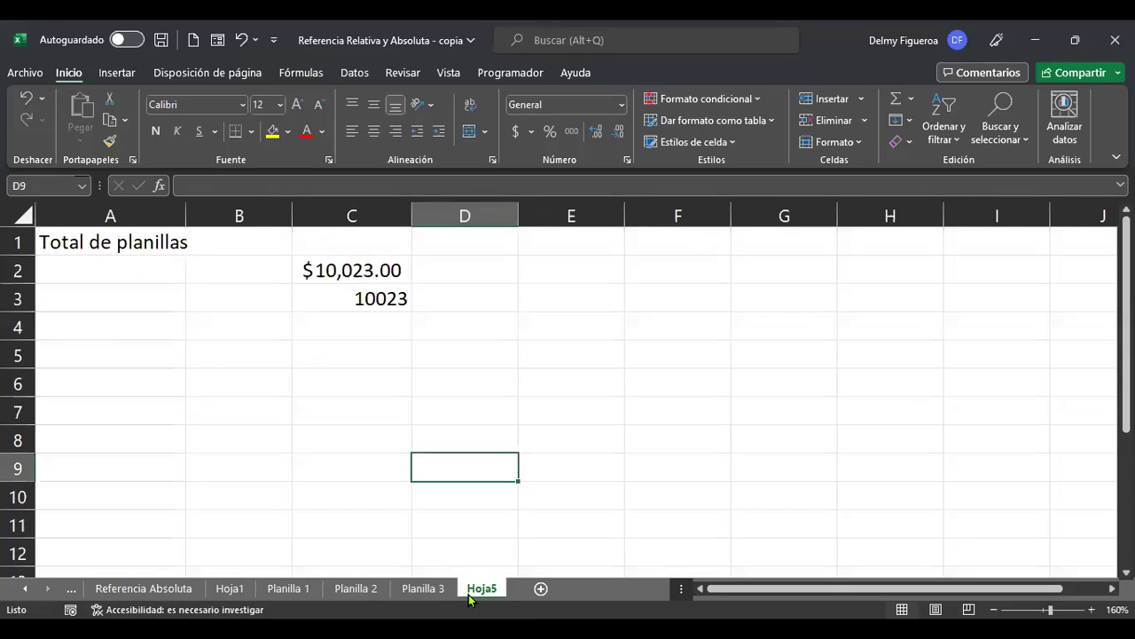
# Add a new worksheet after Hoja5 and set the font size of all its cells to 14
pyautogui.click(541, 591)
pyautogui.click(13, 210)
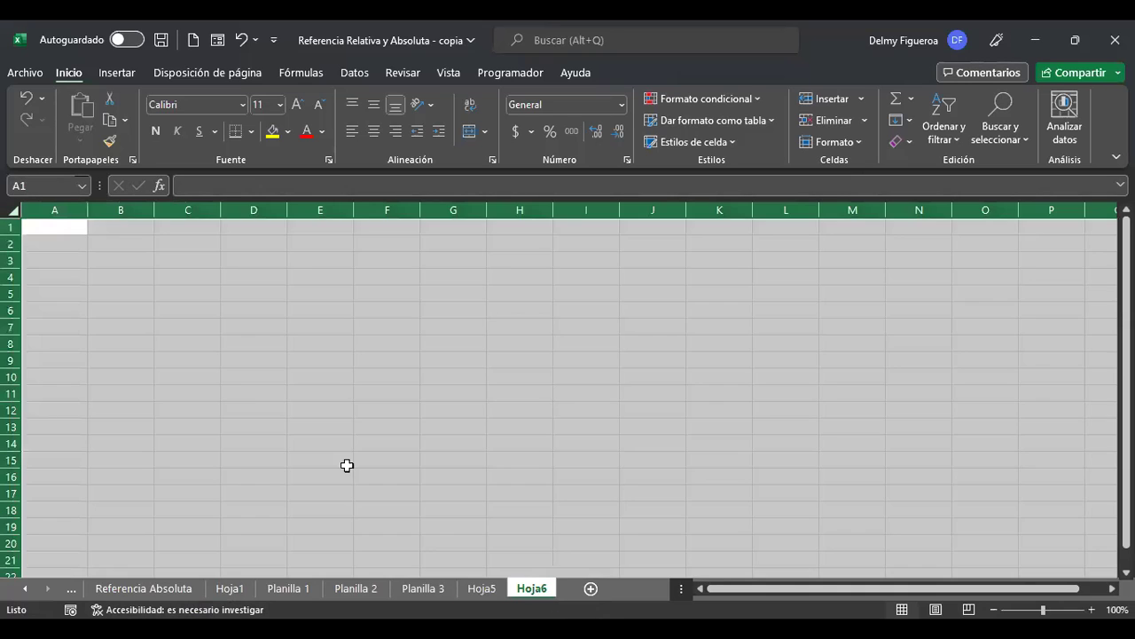
pyautogui.scroll(3, 347, 464)
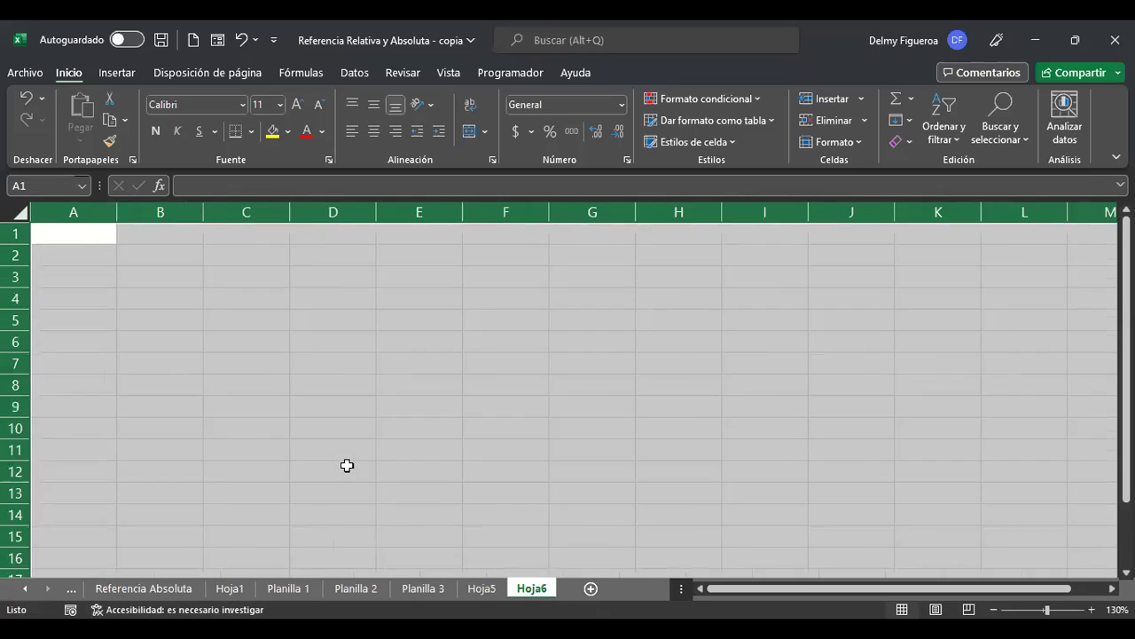
pyautogui.click(297, 106)
pyautogui.click(297, 106)
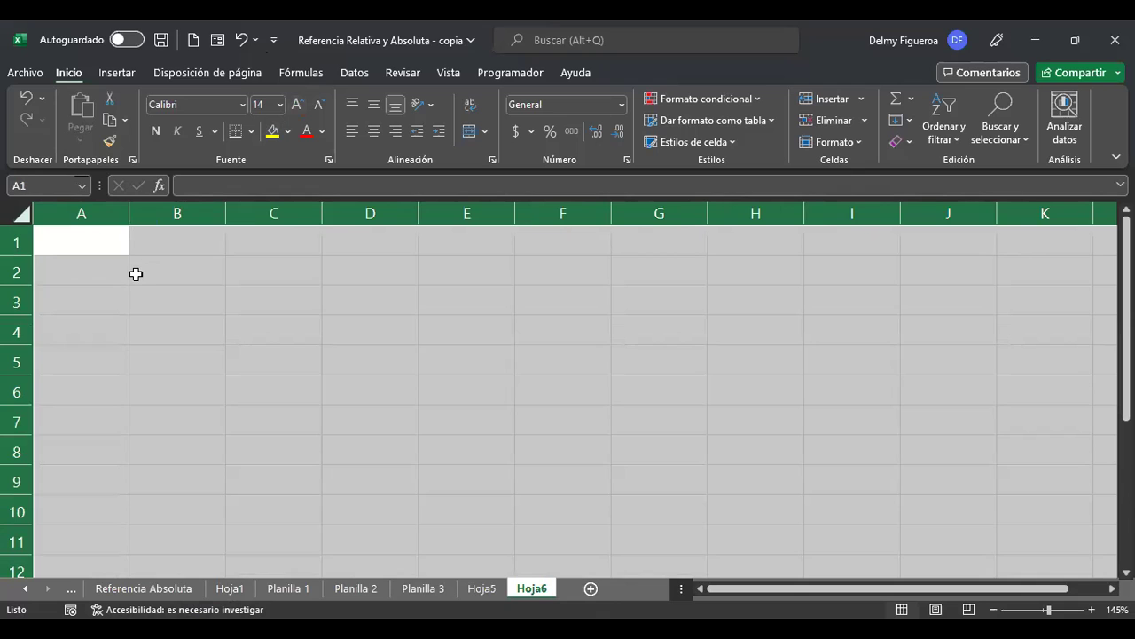
pyautogui.click(105, 291)
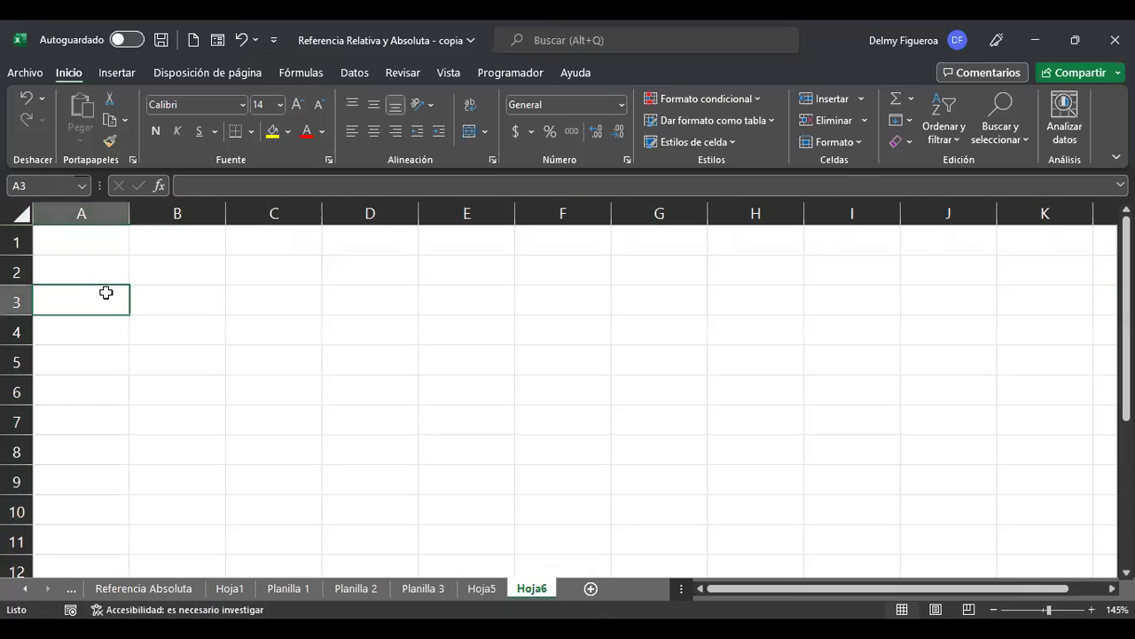
# Enter the heading "Meses" in A1 of the Hoja6 sheet
pyautogui.click(101, 245)
pyautogui.write('Mee')
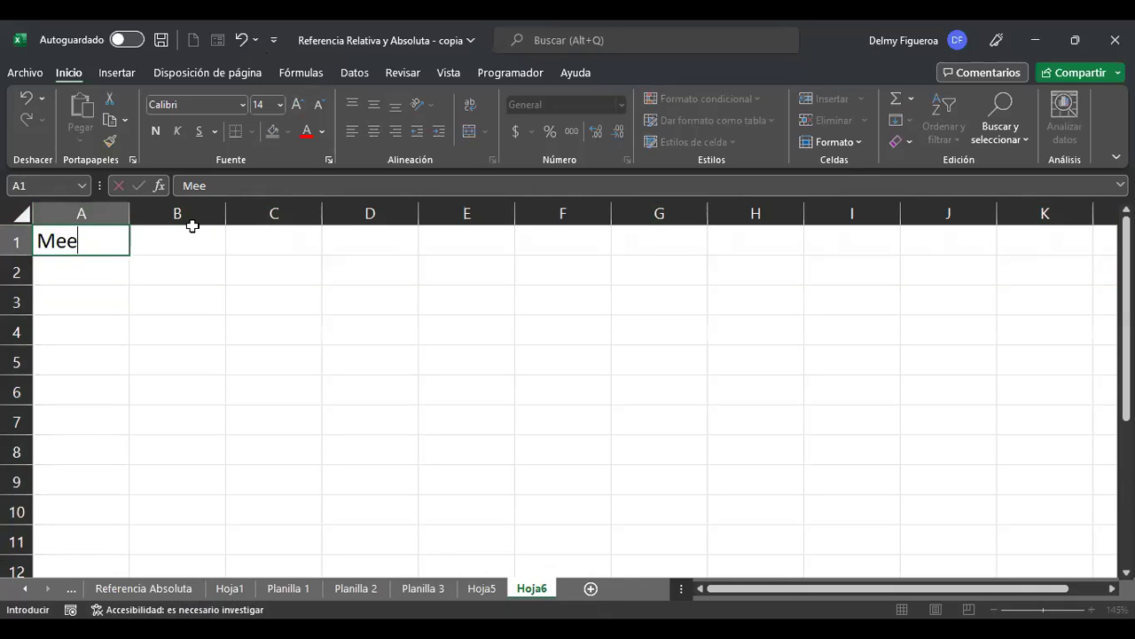
pyautogui.press('BackSpace')
pyautogui.write('ses')
pyautogui.press('Return')
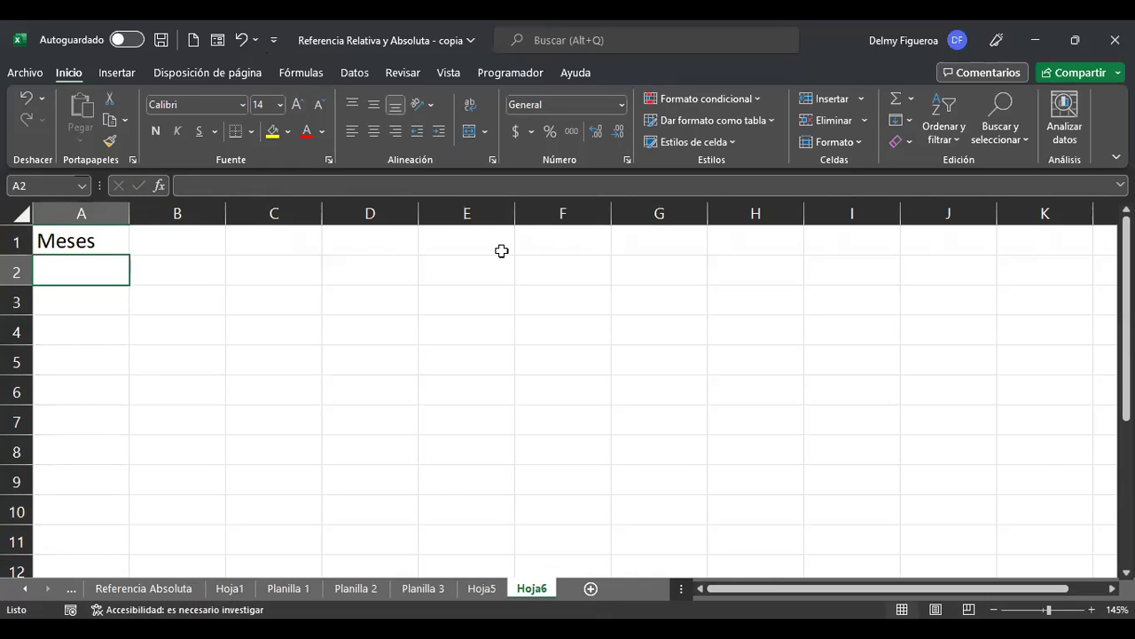
# Enter the month headings Ene, Feb and Mar in cells B1 to D1 of Hoja6
pyautogui.press('Up')
pyautogui.press('Right')
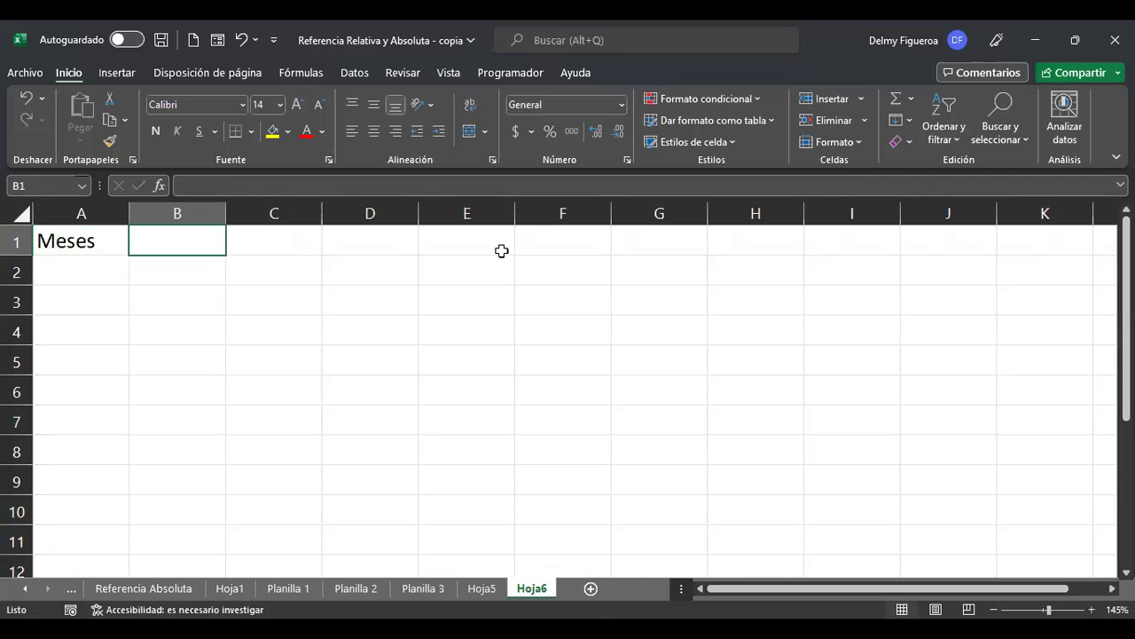
pyautogui.press('Left')
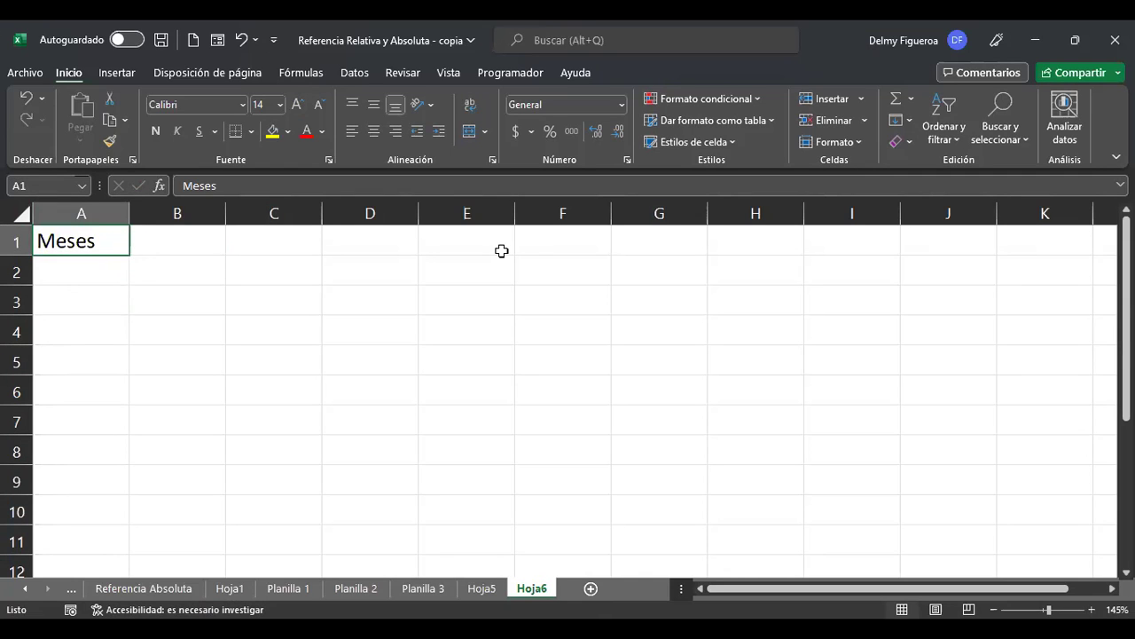
pyautogui.press('Right')
pyautogui.write('Ene')
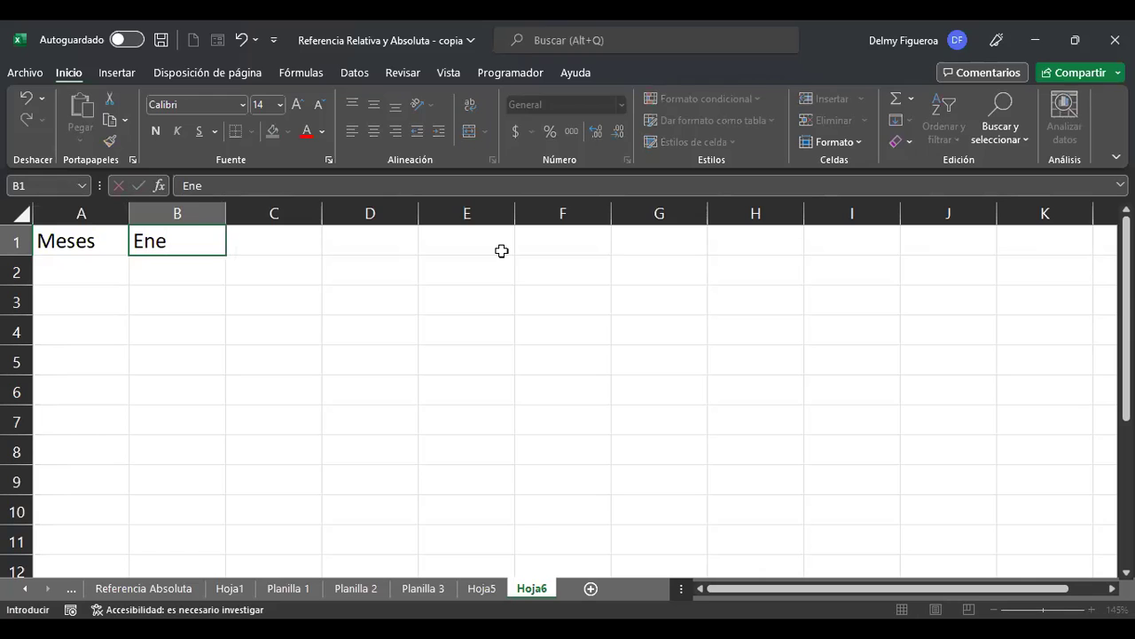
pyautogui.press('Tab')
pyautogui.write('Feb')
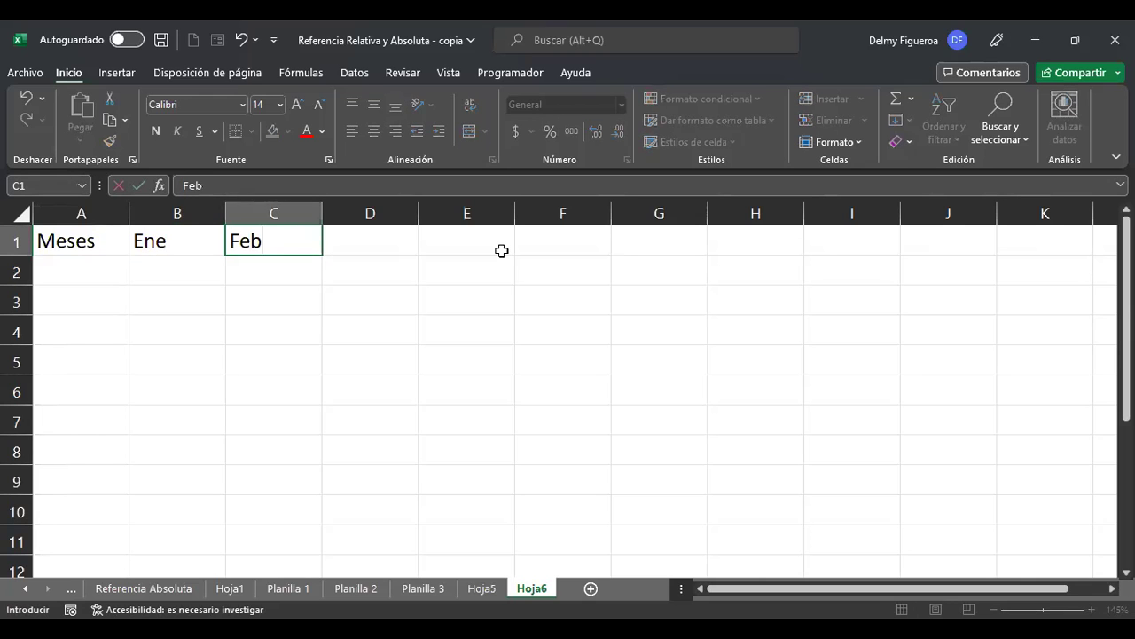
pyautogui.press('Tab')
pyautogui.write('Mar')
pyautogui.press('Return')
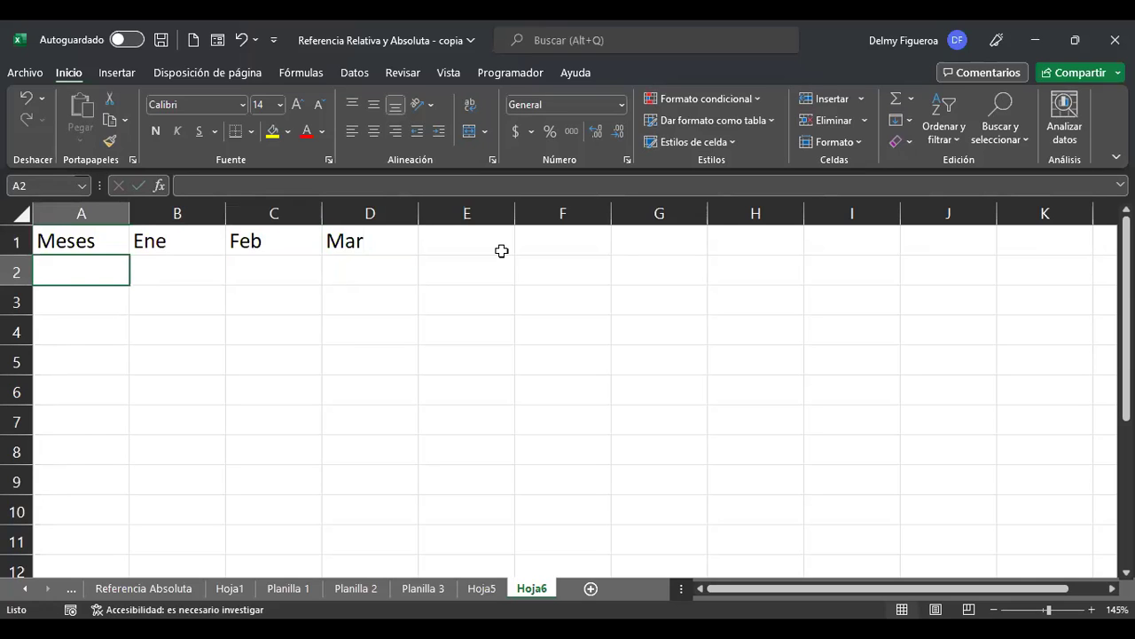
# Generate a random number between 100 and 200 in A2 with the formula +ALEATORIO.ENTRE(100;200)
pyautogui.write('+')
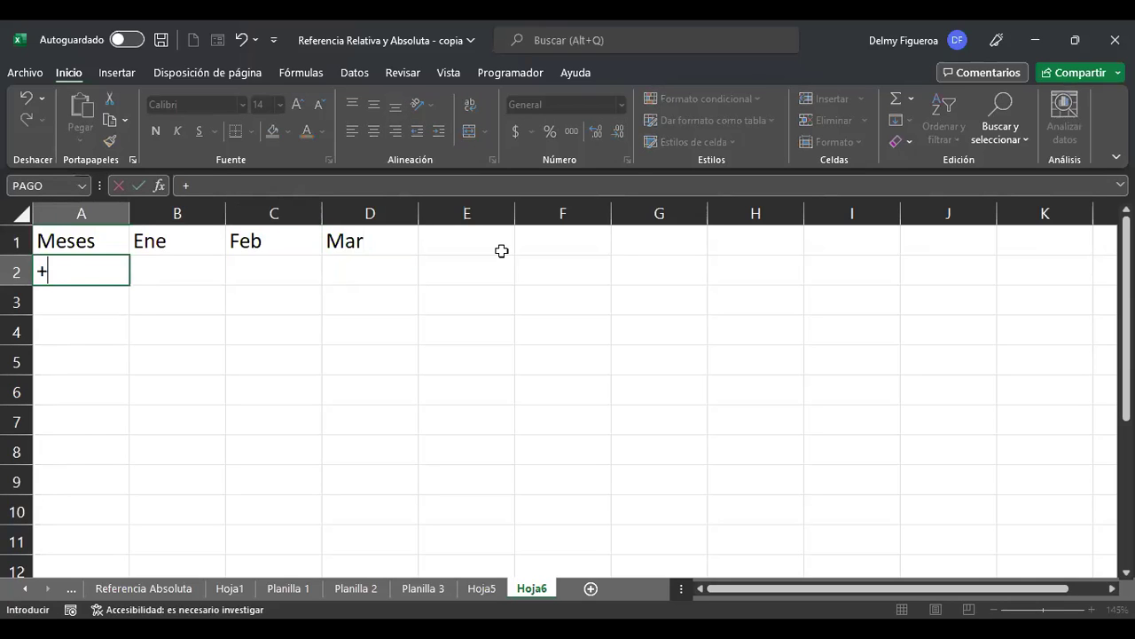
pyautogui.write('alea')
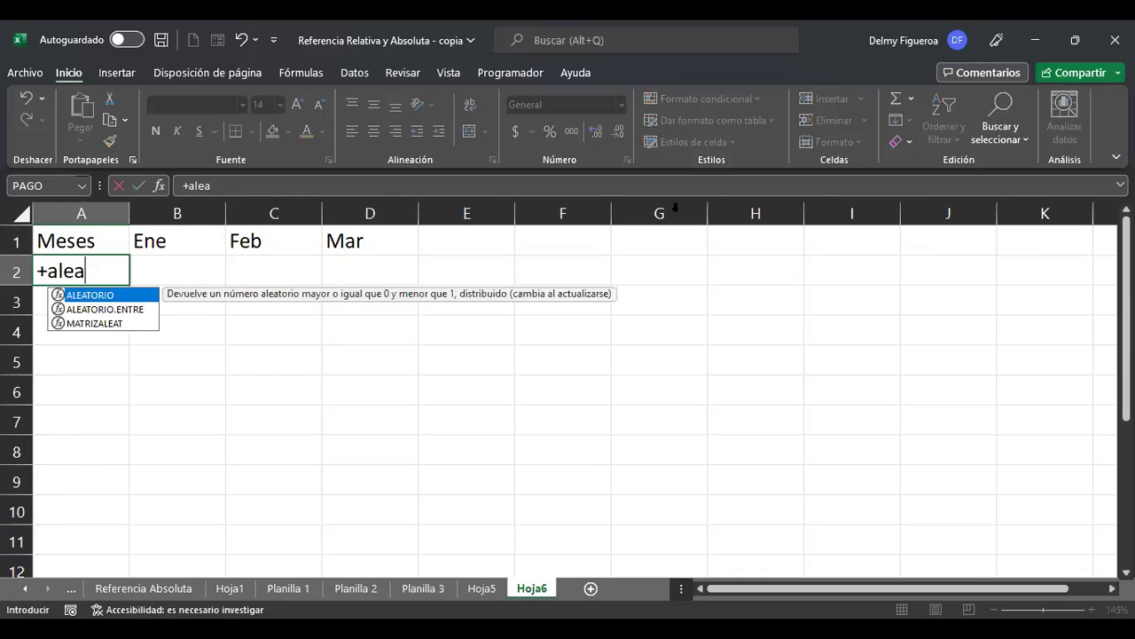
pyautogui.press('Down')
pyautogui.press('Tab')
pyautogui.write('100')
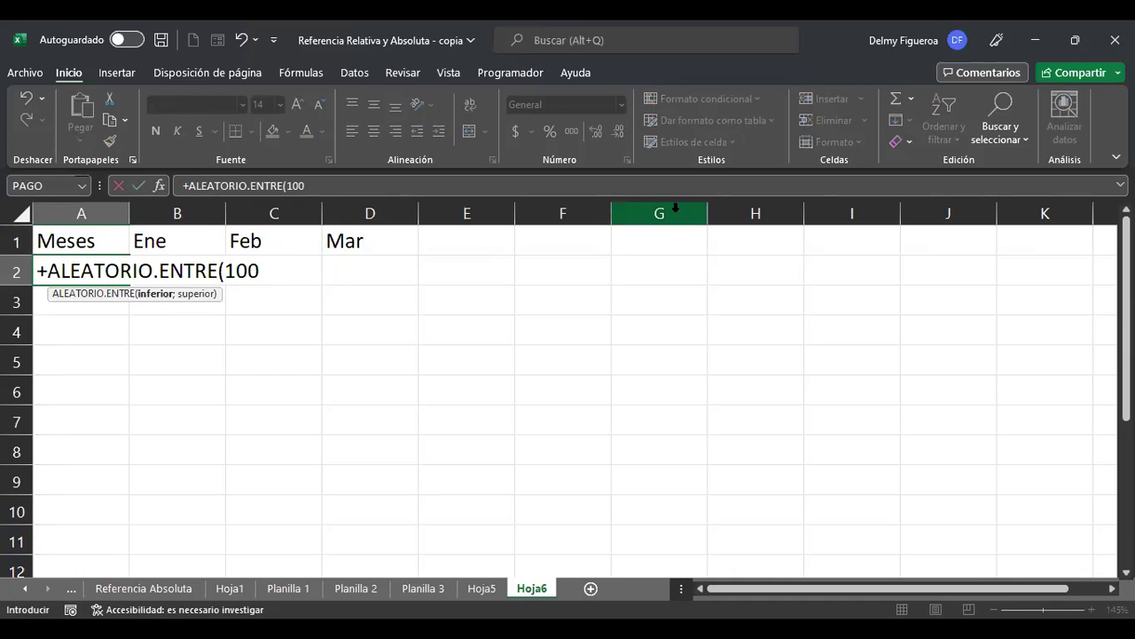
pyautogui.write(';200')
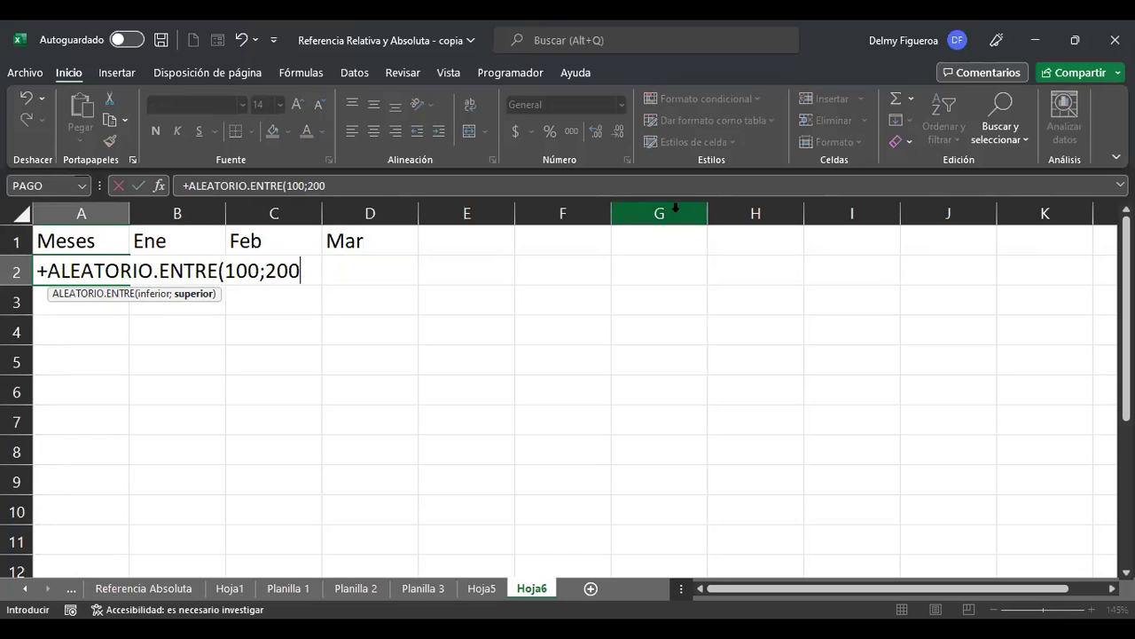
pyautogui.hotkey('ctrl', 'Return')
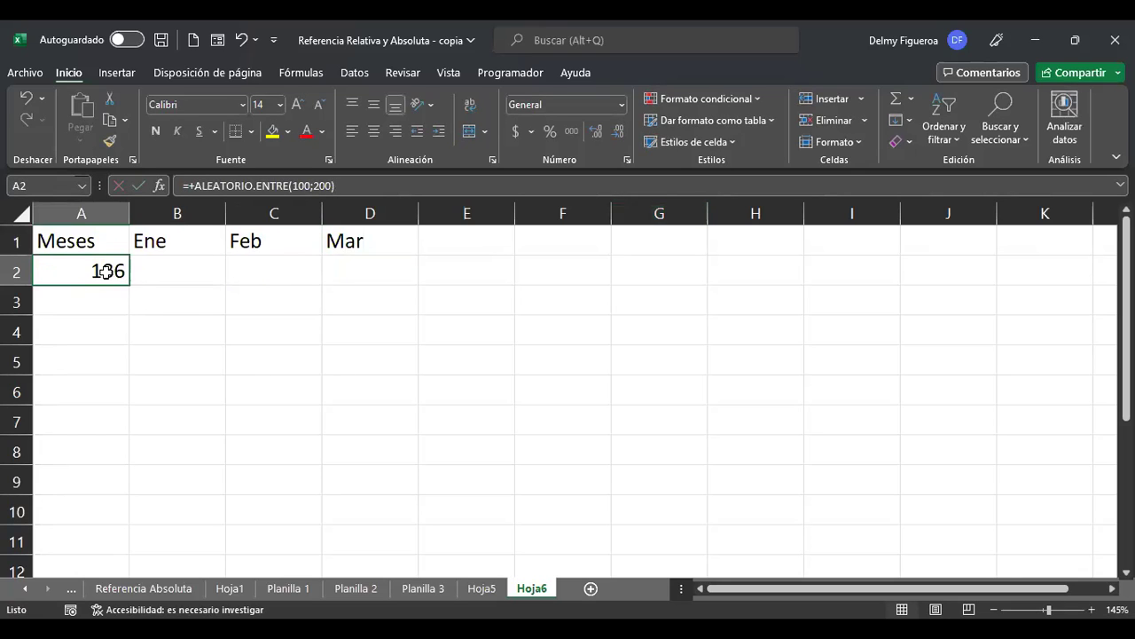
# Fill the random-number formula in A2 down through A6
pyautogui.moveTo(128, 284); pyautogui.dragTo(125, 402)
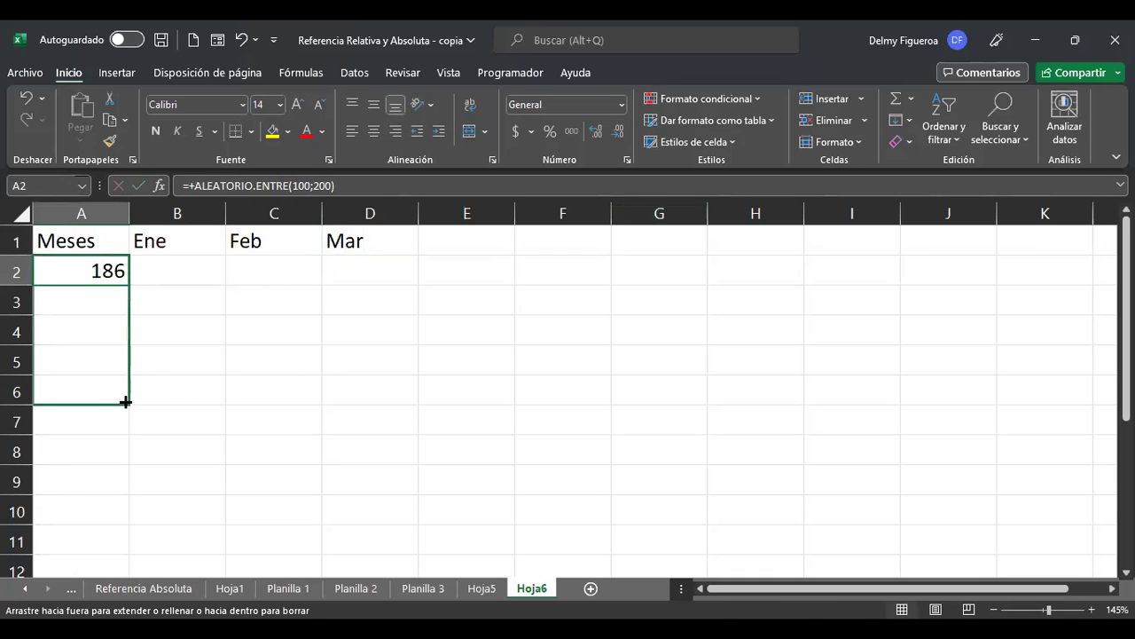
pyautogui.moveTo(125, 401); pyautogui.dragTo(125, 402)
pyautogui.click(76, 274)
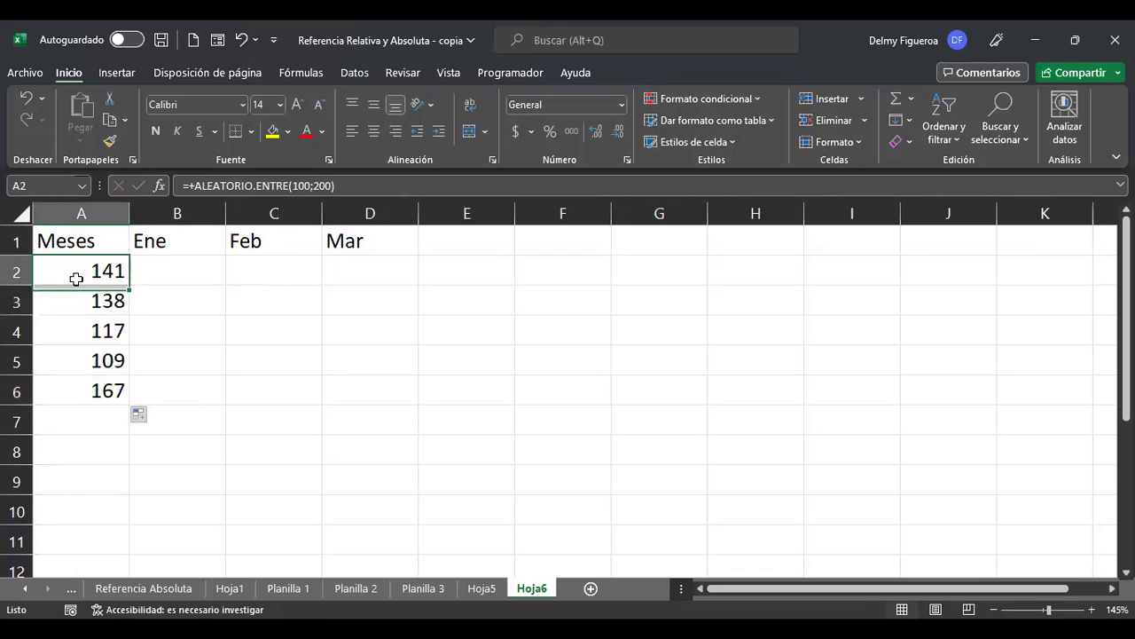
# Insert a blank row above row 2, between the month headings and the random numbers
pyautogui.click(21, 273)
pyautogui.rightClick(24, 276)
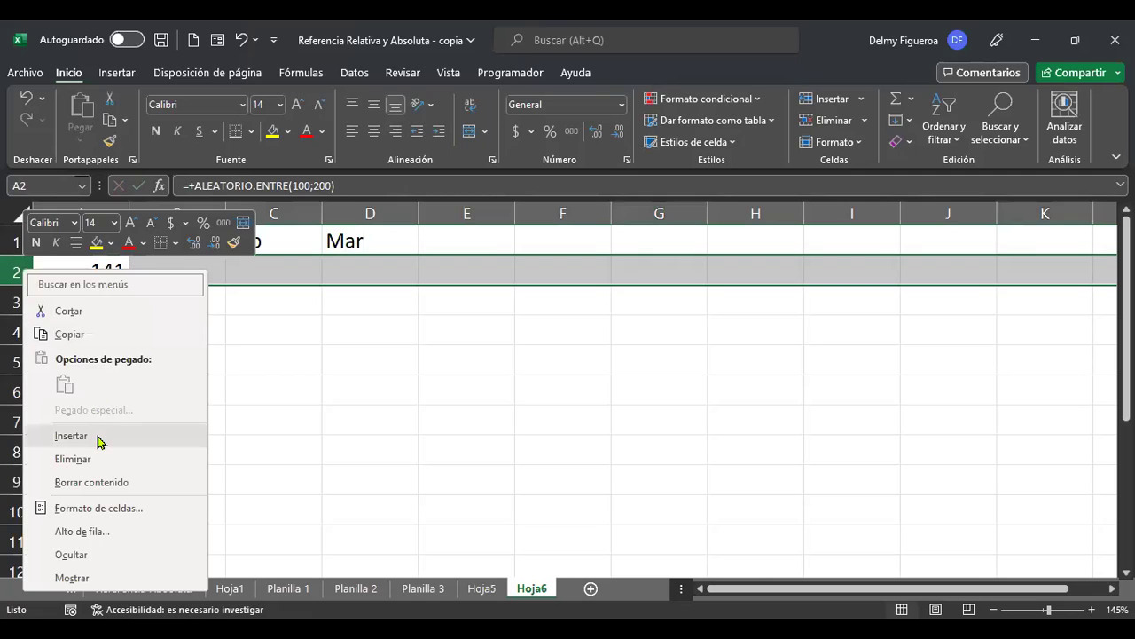
pyautogui.click(98, 438)
pyautogui.click(172, 264)
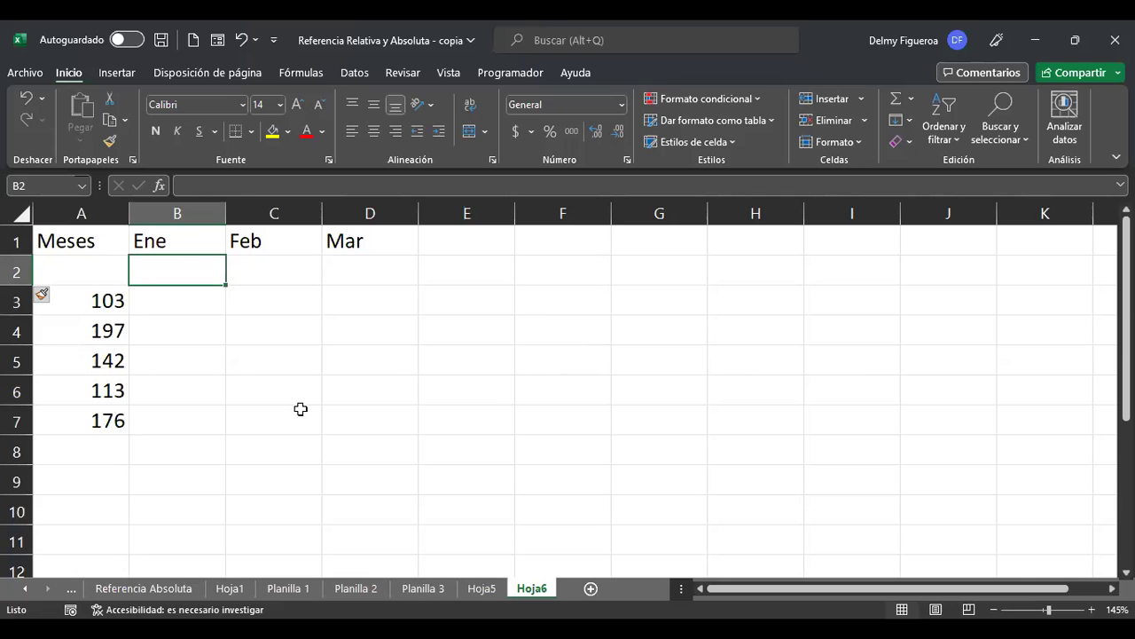
# Copy the random numbers in A3:A7 and paste them over themselves as values only
pyautogui.moveTo(96, 295); pyautogui.dragTo(101, 414)
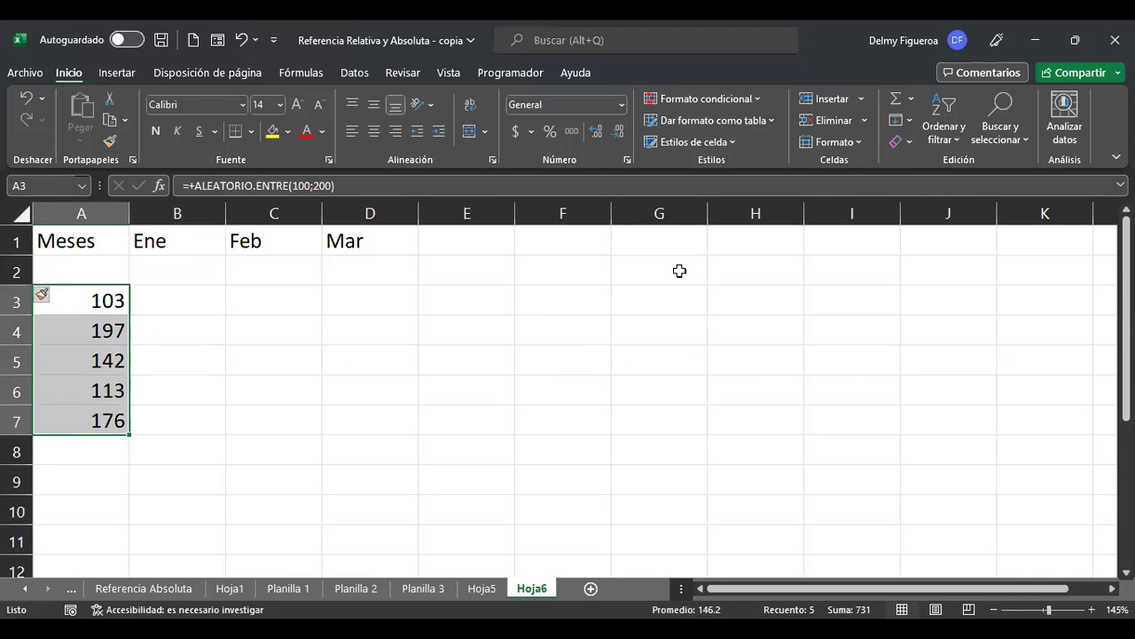
pyautogui.hotkey('ctrl', 'c')
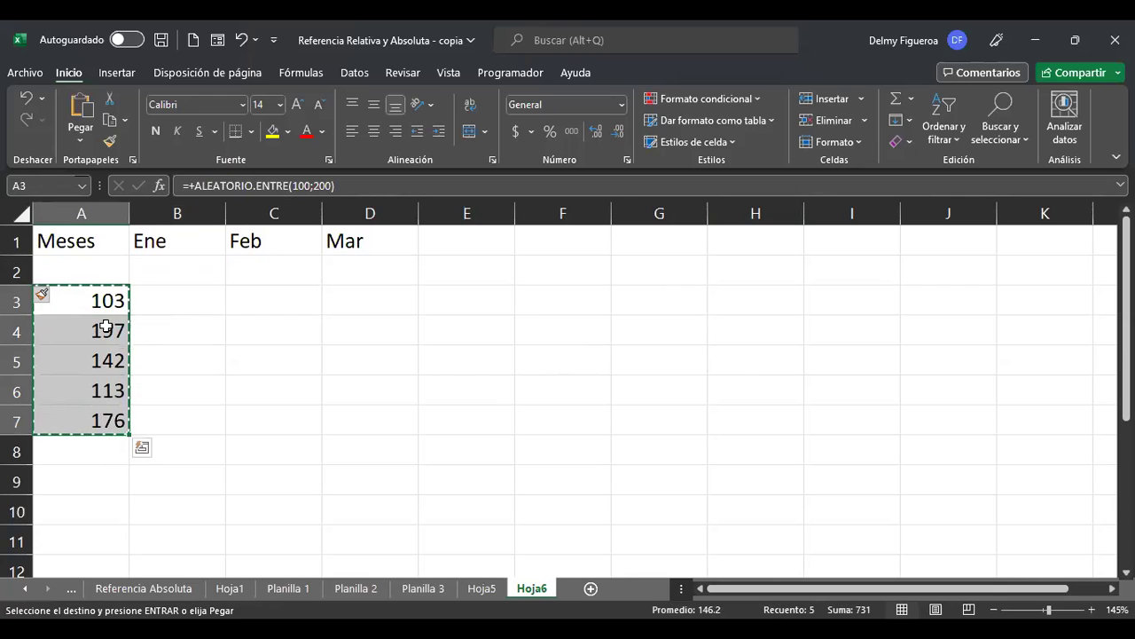
pyautogui.rightClick(170, 293)
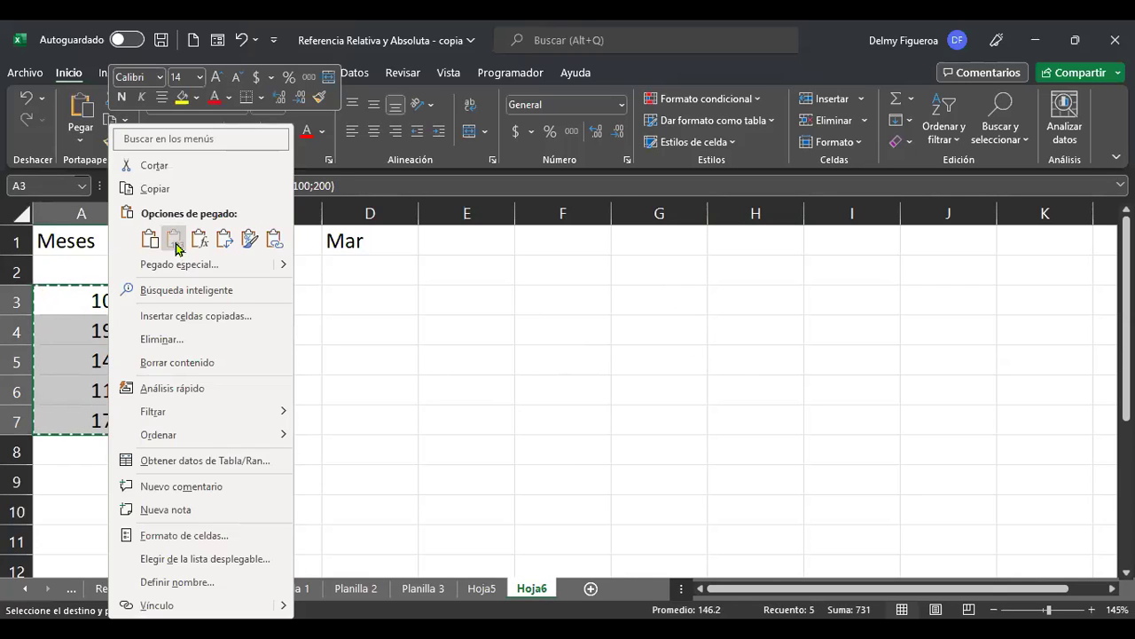
pyautogui.click(175, 246)
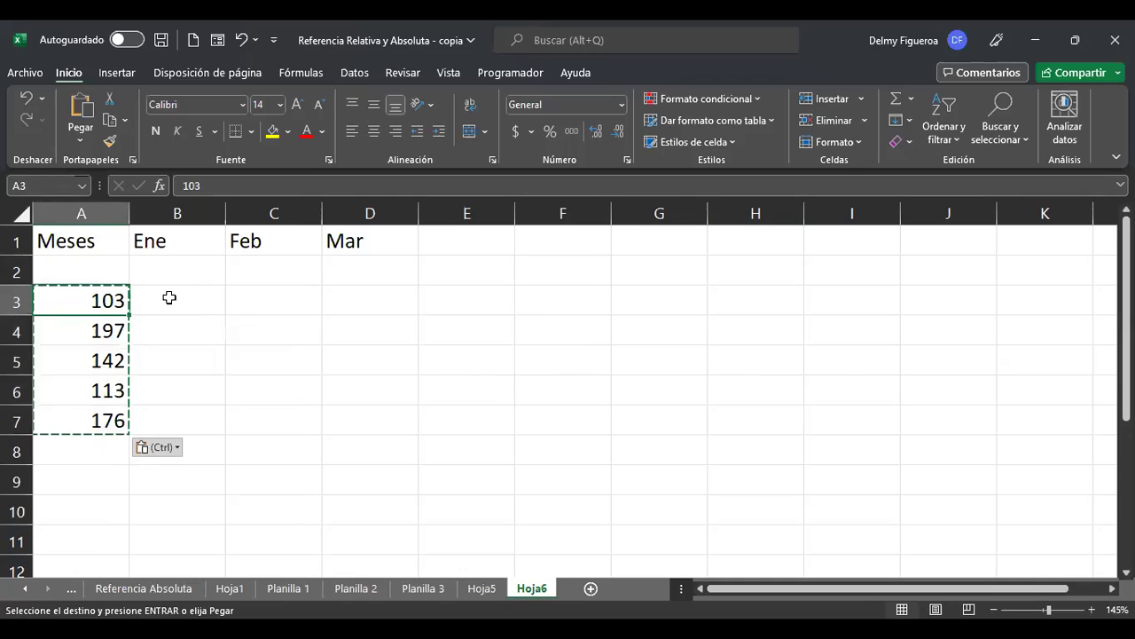
# Enter 3% in B2 as the percentage under the Ene heading
pyautogui.click(171, 297)
pyautogui.click(178, 268)
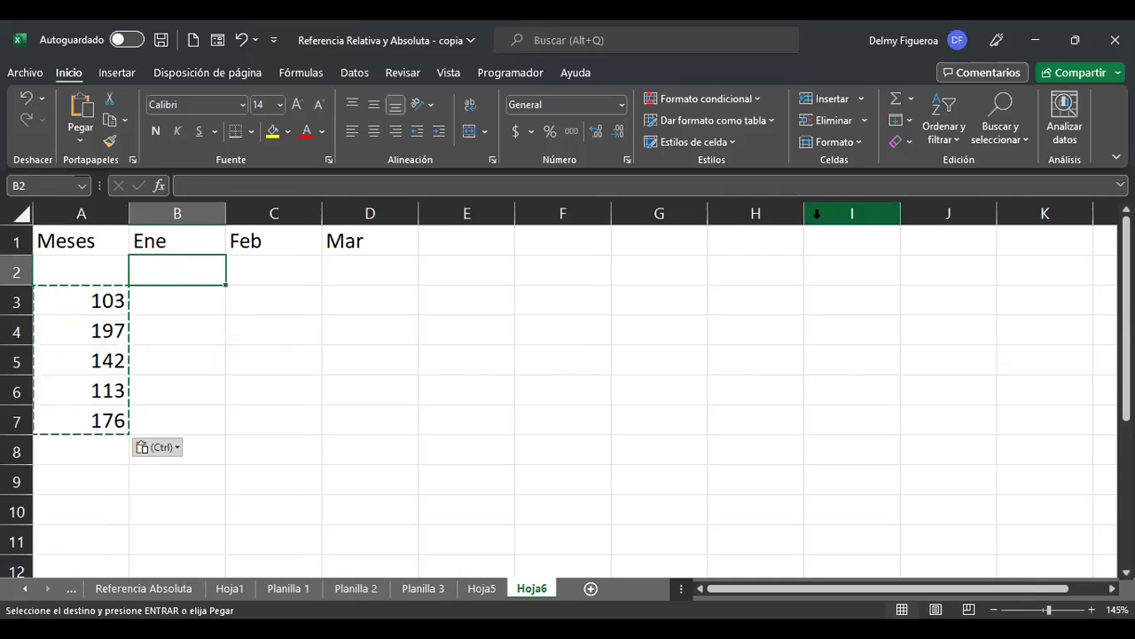
pyautogui.click(177, 300)
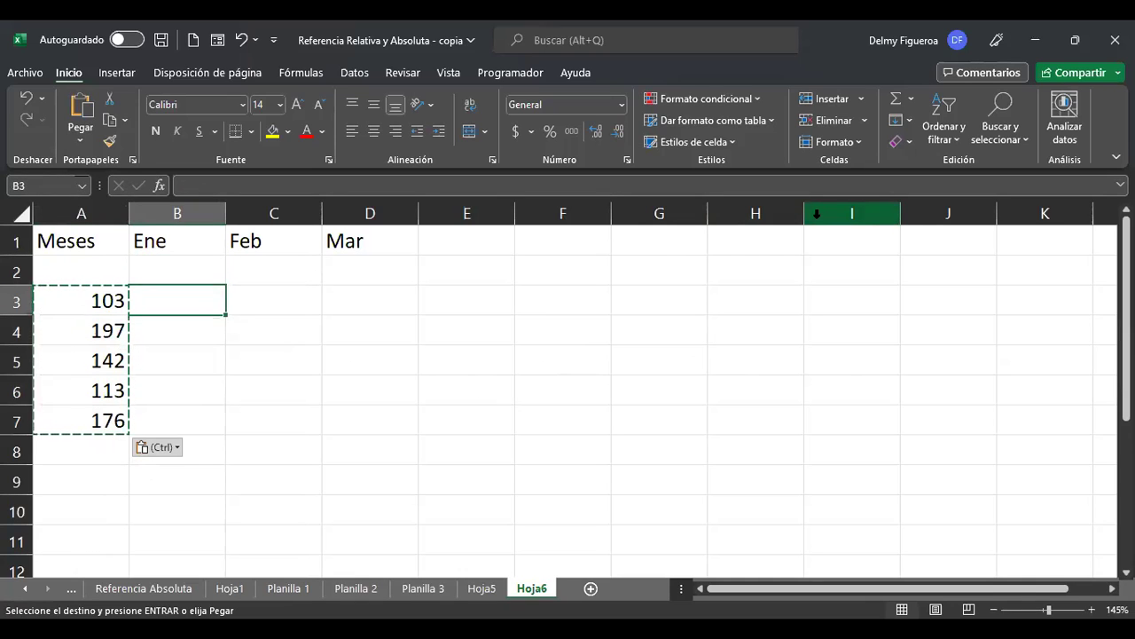
pyautogui.click(177, 270)
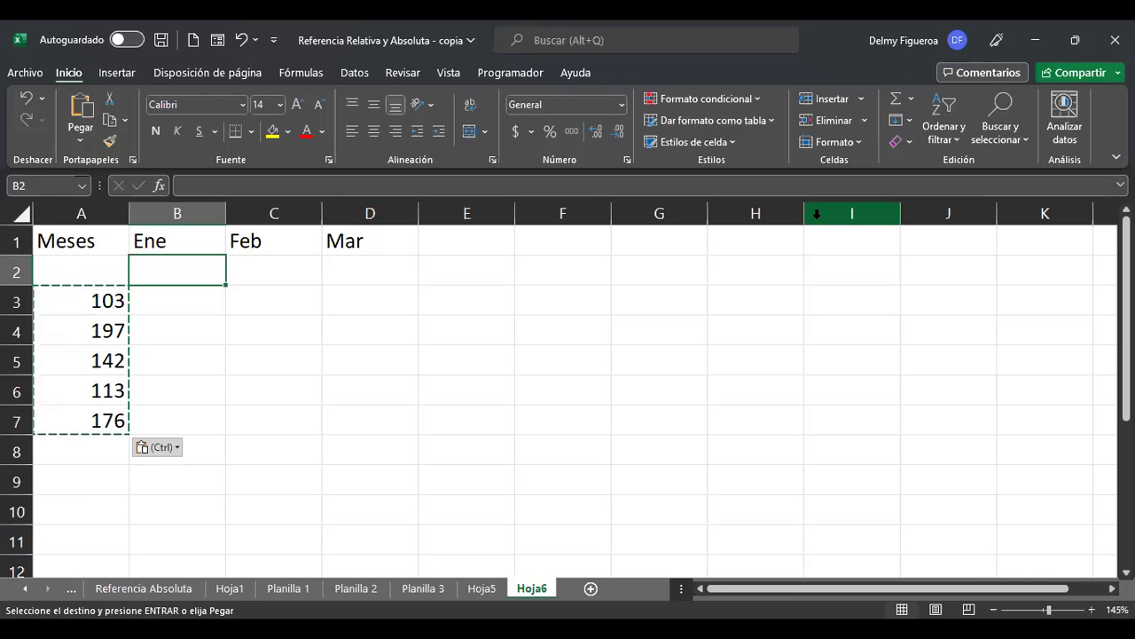
pyautogui.write('3')
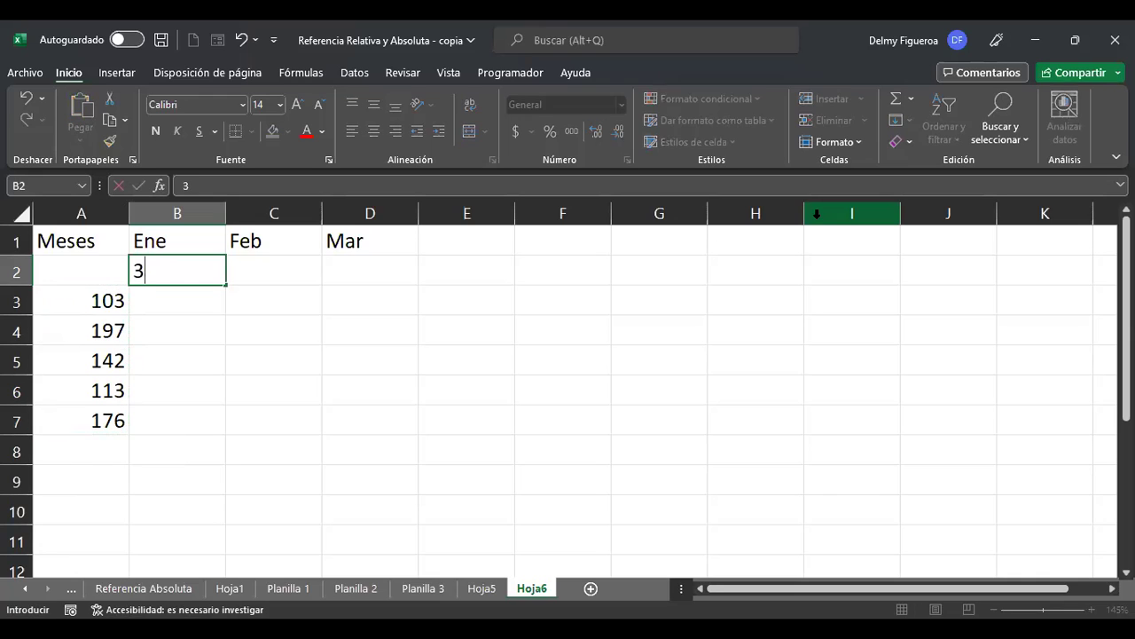
pyautogui.write('%')
pyautogui.press('Return')
# Enter the percentages .5% in C2 under Feb and 2% in D2 under Mar
pyautogui.click(273, 270)
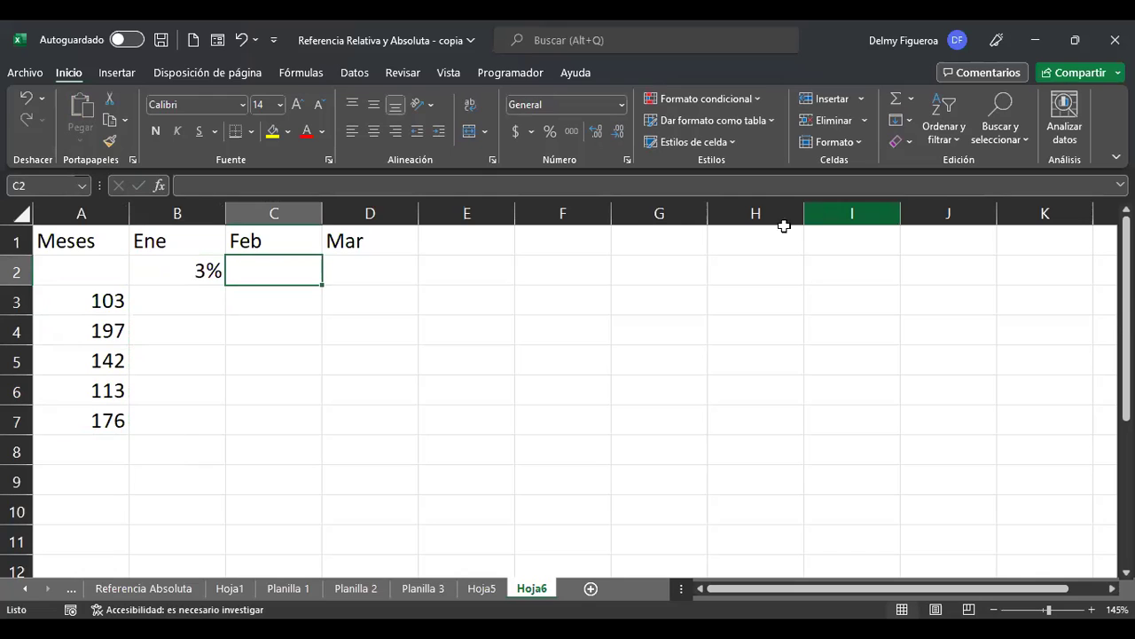
pyautogui.moveTo(88, 300); pyautogui.dragTo(101, 417)
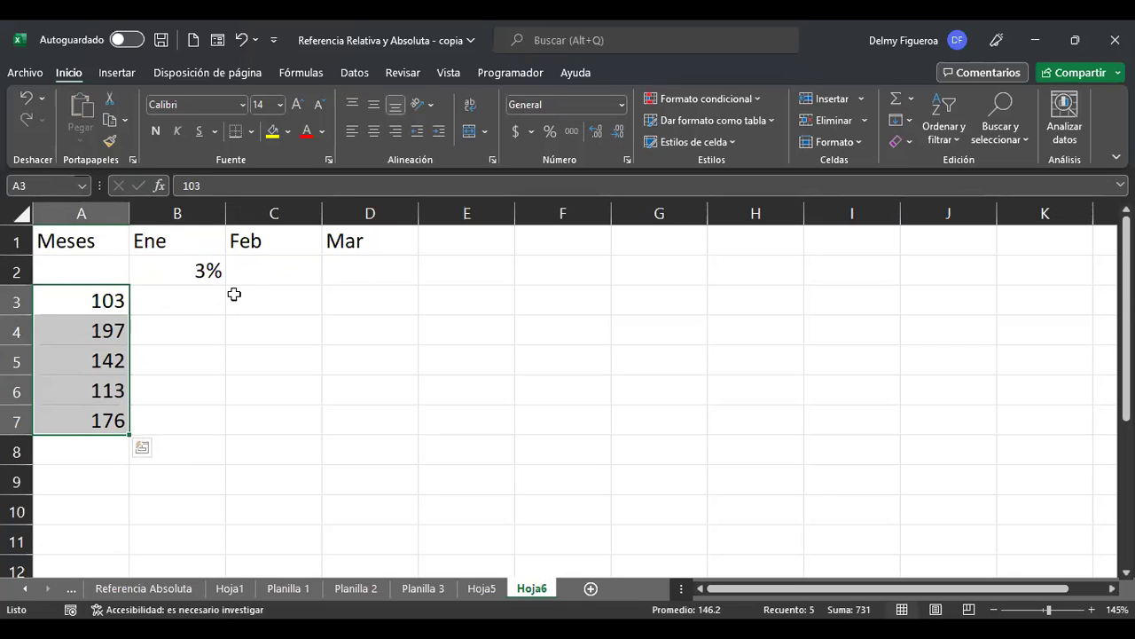
pyautogui.click(280, 269)
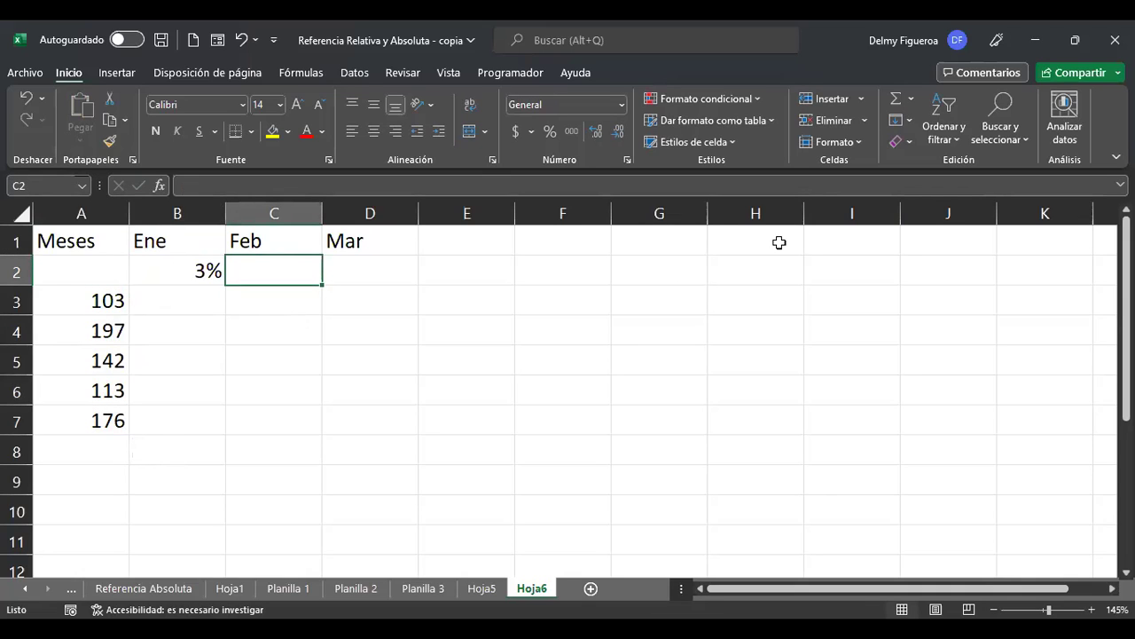
pyautogui.write('.5%')
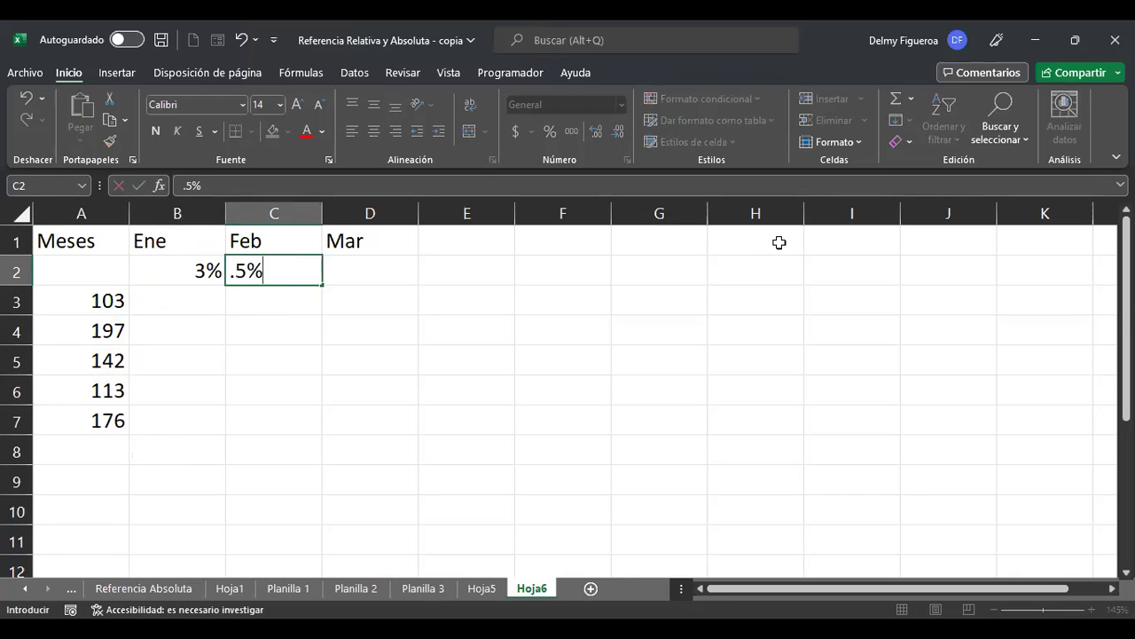
pyautogui.press('Return')
pyautogui.press('Up')
pyautogui.press('Right')
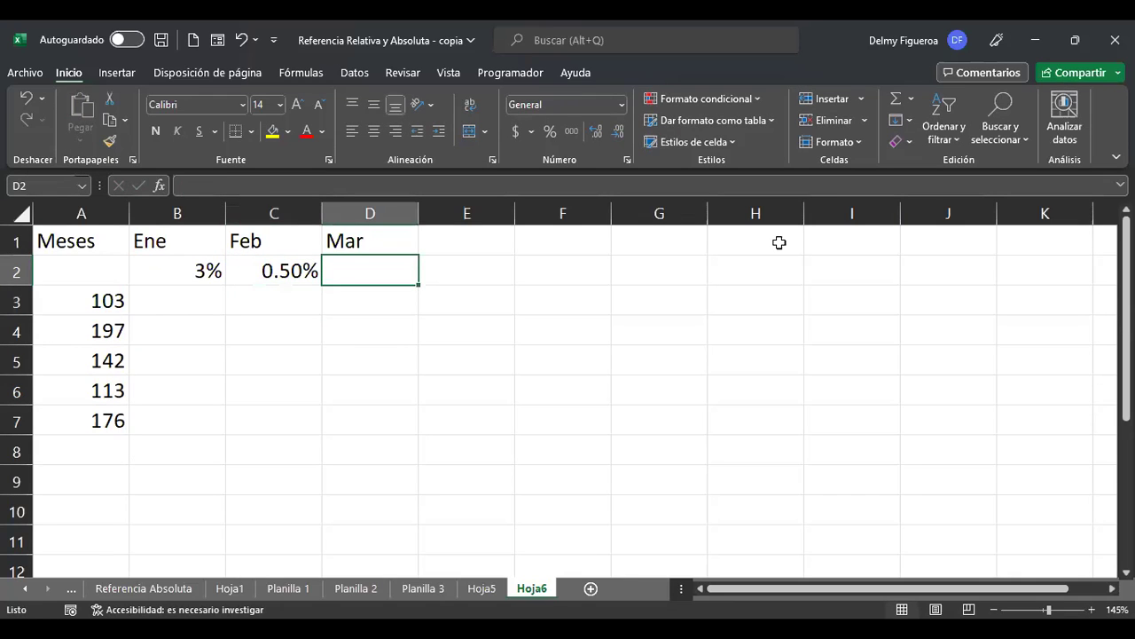
pyautogui.write('2%')
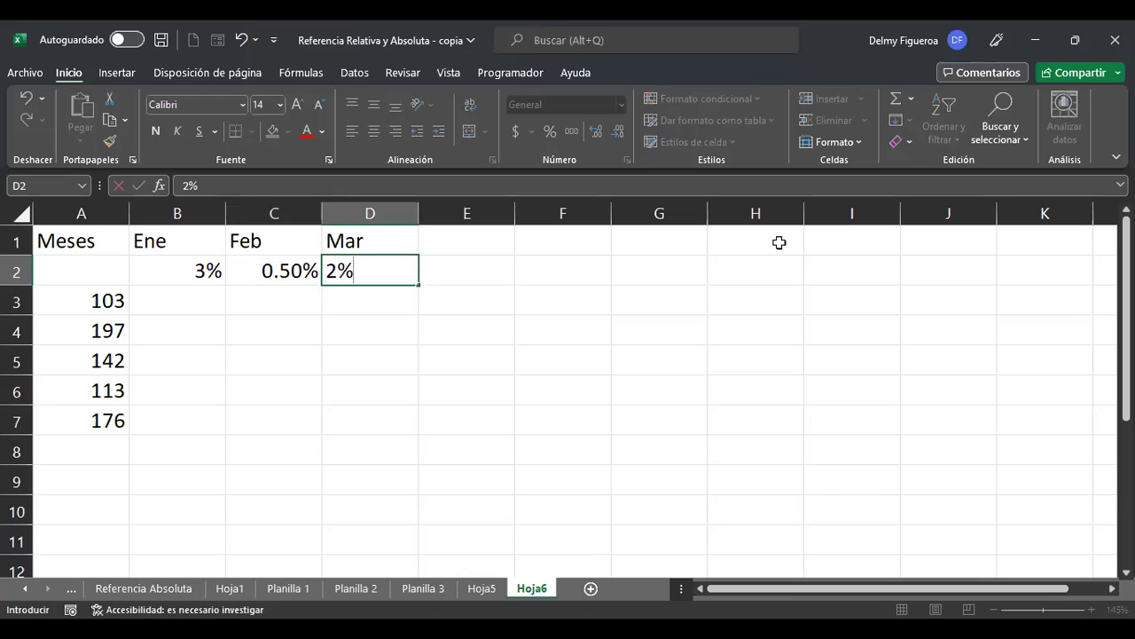
pyautogui.press('Return')
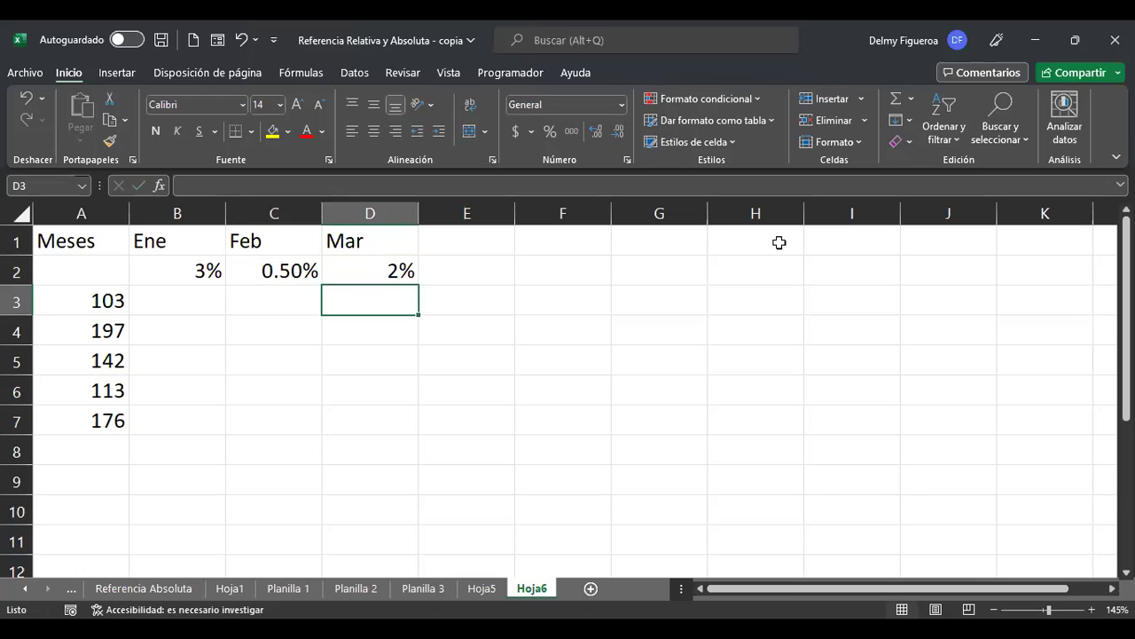
# Enter the formula +A3*B2 in B3 to calculate the January percentage of the first value
pyautogui.click(177, 302)
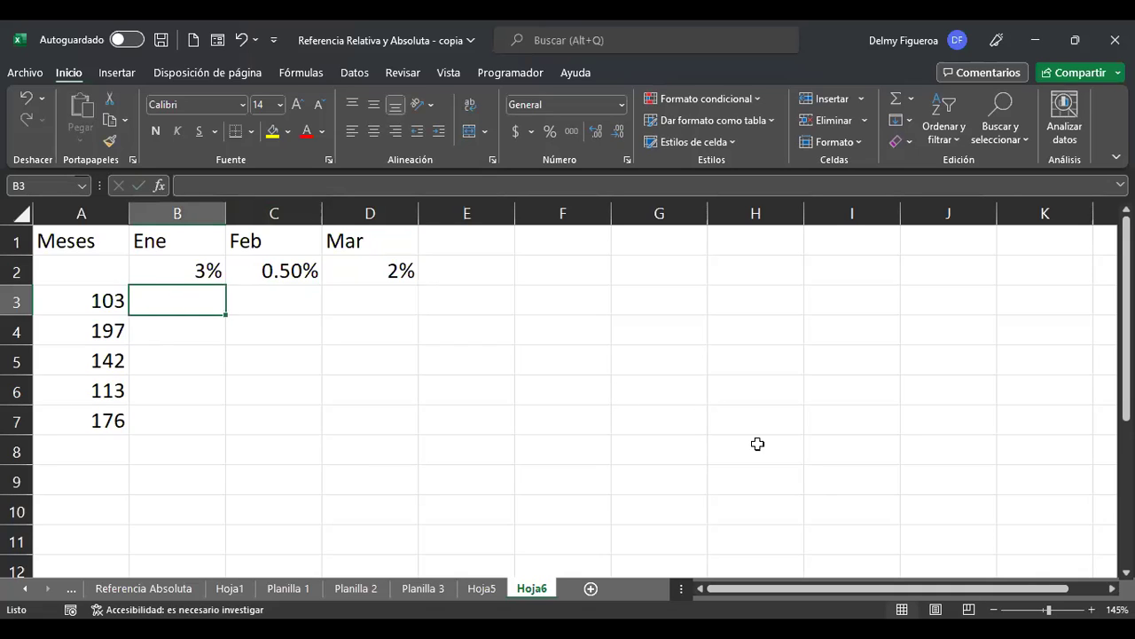
pyautogui.press('Left')
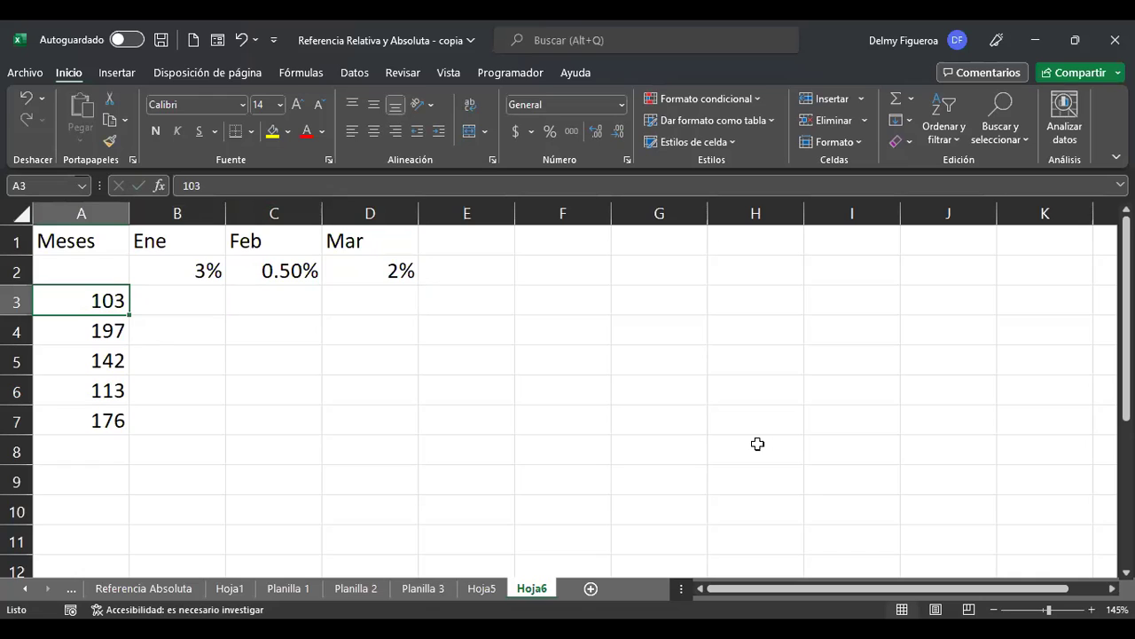
pyautogui.press('Right')
pyautogui.press('Up')
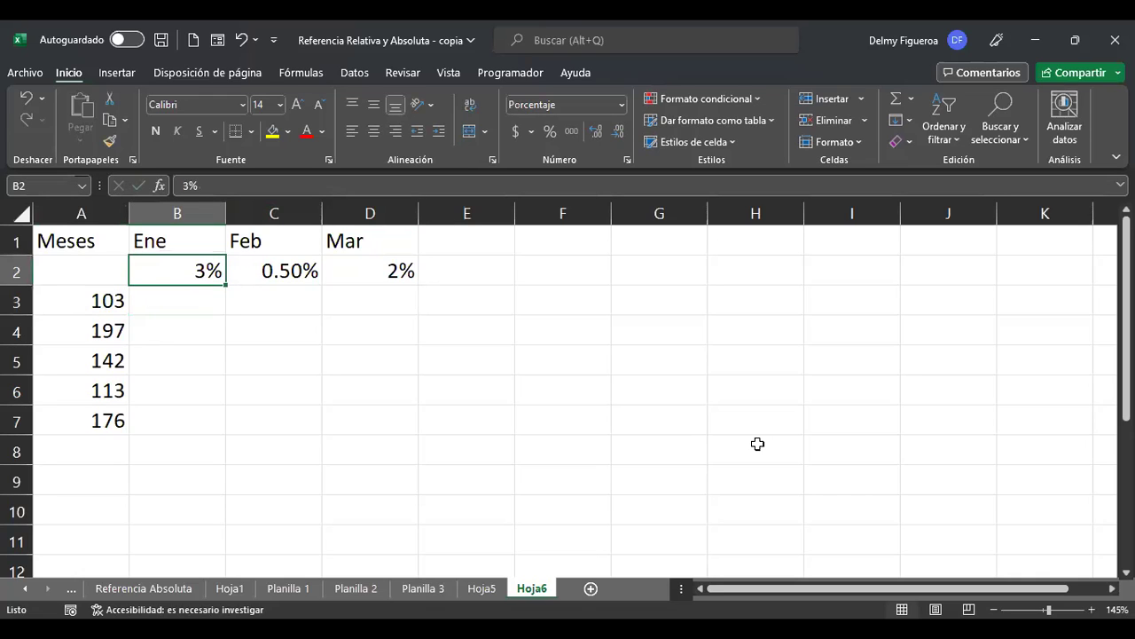
pyautogui.press('Down')
pyautogui.write('+')
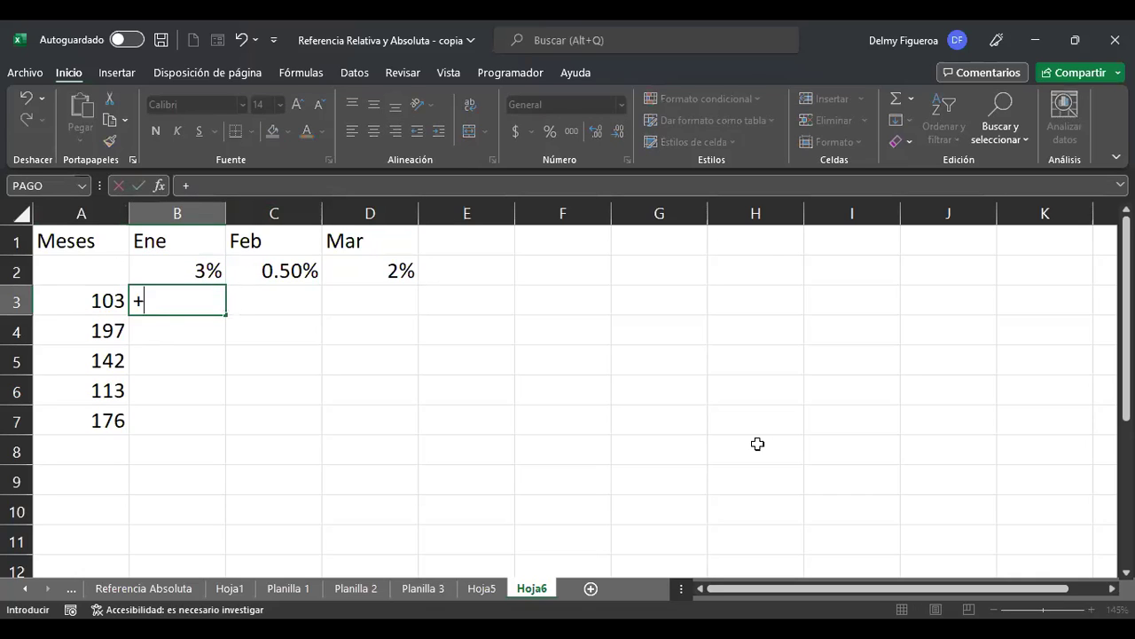
pyautogui.press('Left')
pyautogui.write('*')
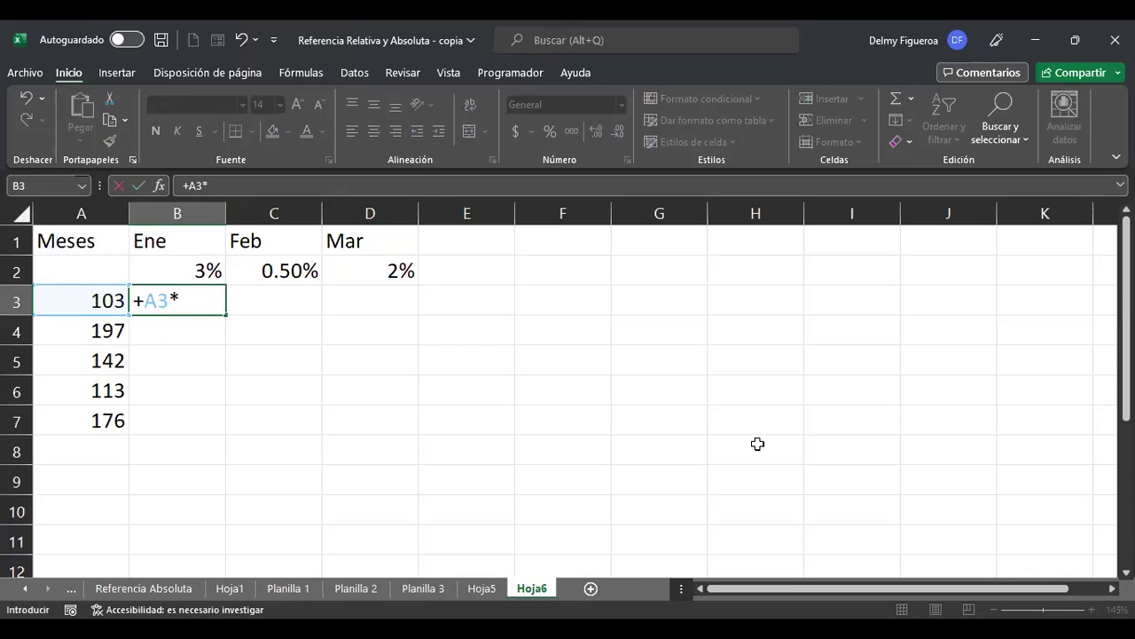
pyautogui.press('Up')
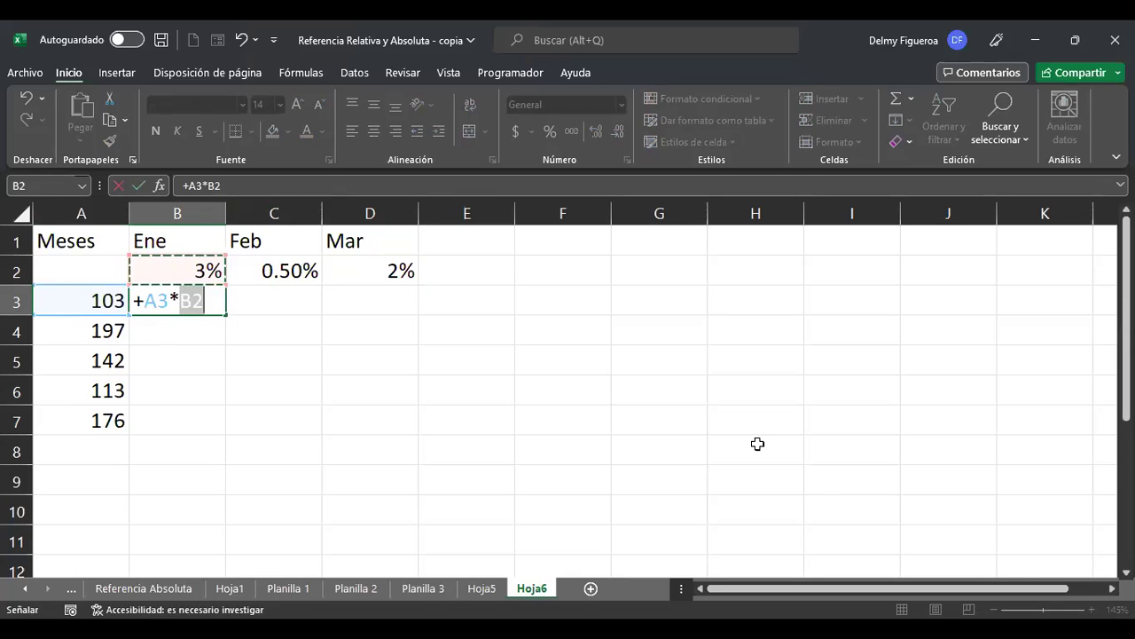
pyautogui.press('Right')
pyautogui.press('Left')
pyautogui.click(213, 300)
pyautogui.write(')')
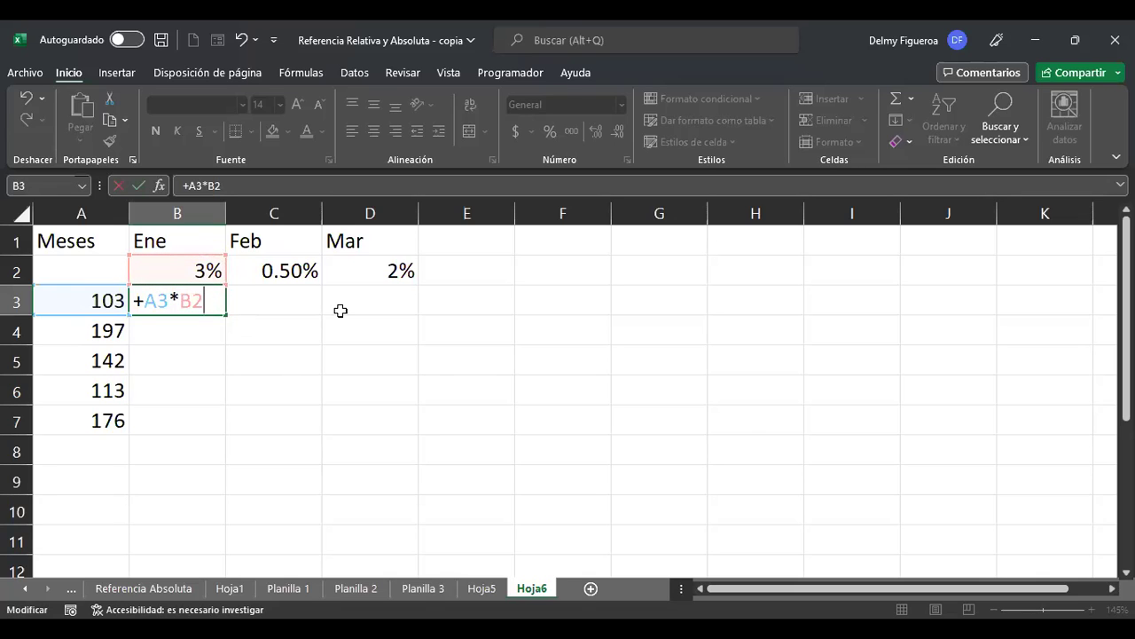
pyautogui.press('Return')
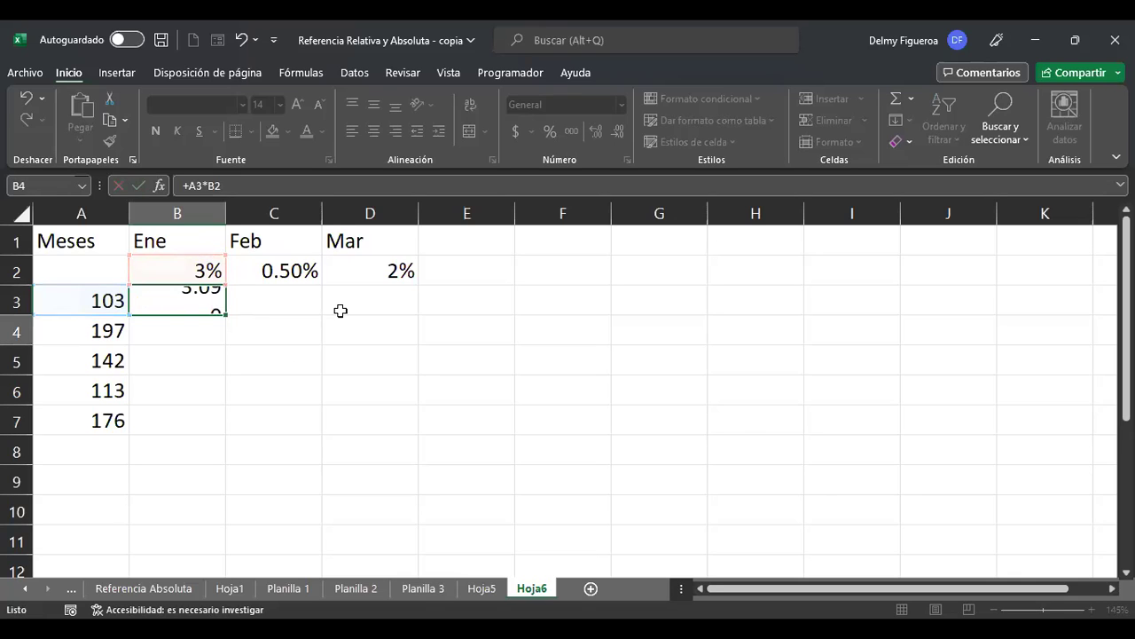
# Change the B3 formula to =(A3*B2)+A3 so the increase is added to the base value
pyautogui.press('Up')
pyautogui.press('Left')
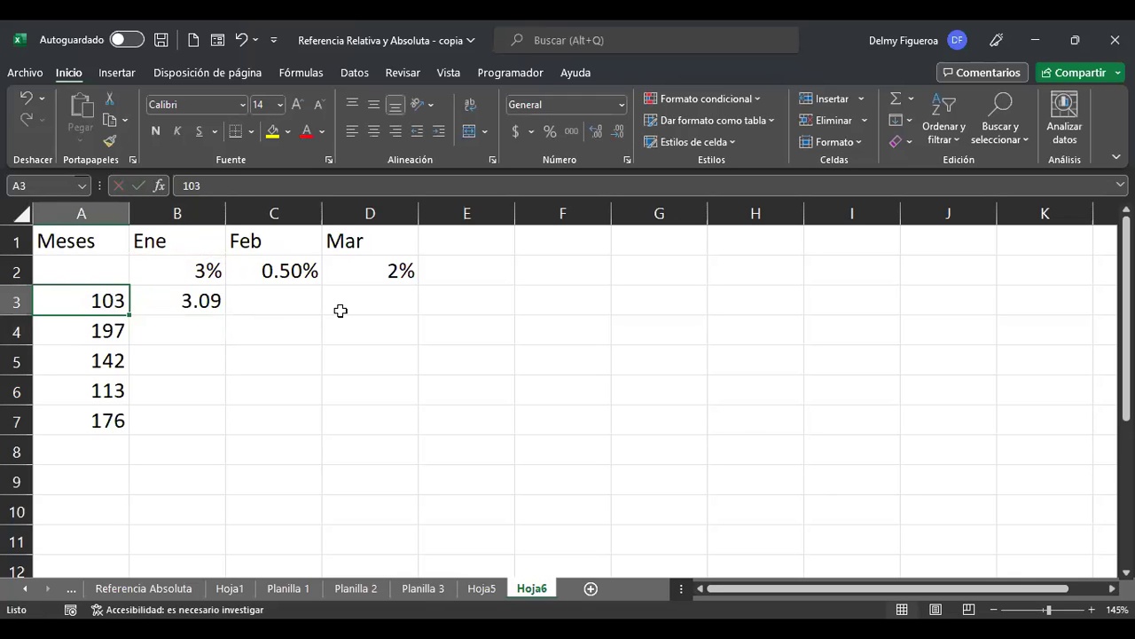
pyautogui.press('Right')
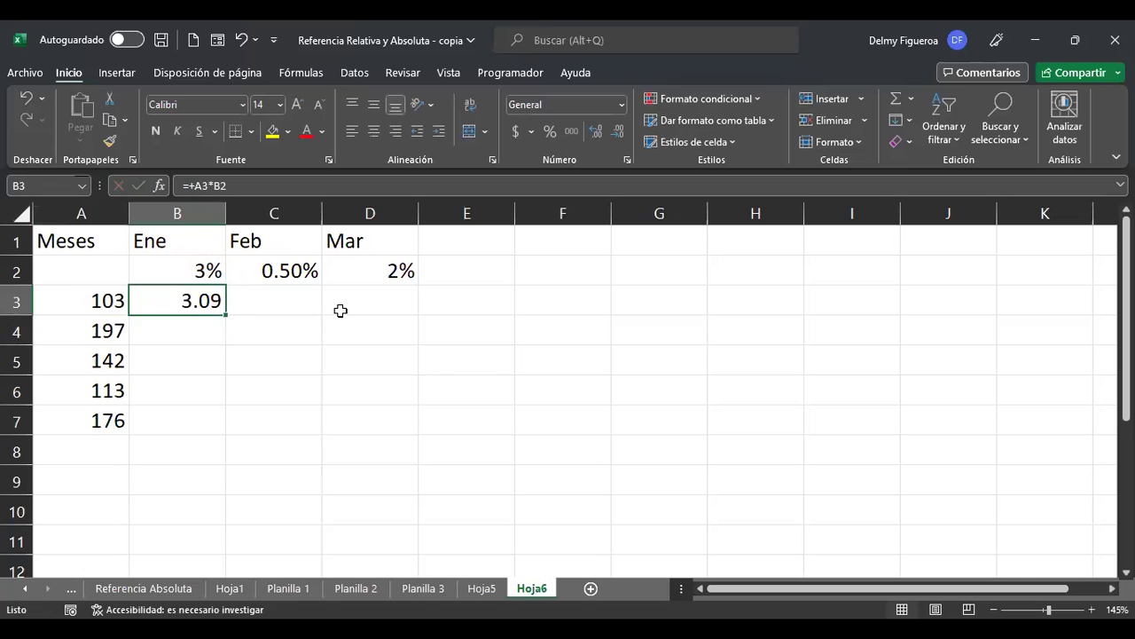
pyautogui.press('F2')
pyautogui.write(')')
pyautogui.press('Left')
pyautogui.press('Left')
pyautogui.press('Left')
pyautogui.press('Left')
pyautogui.press('Left')
pyautogui.press('Left')
pyautogui.press('BackSpace')
pyautogui.write('(')
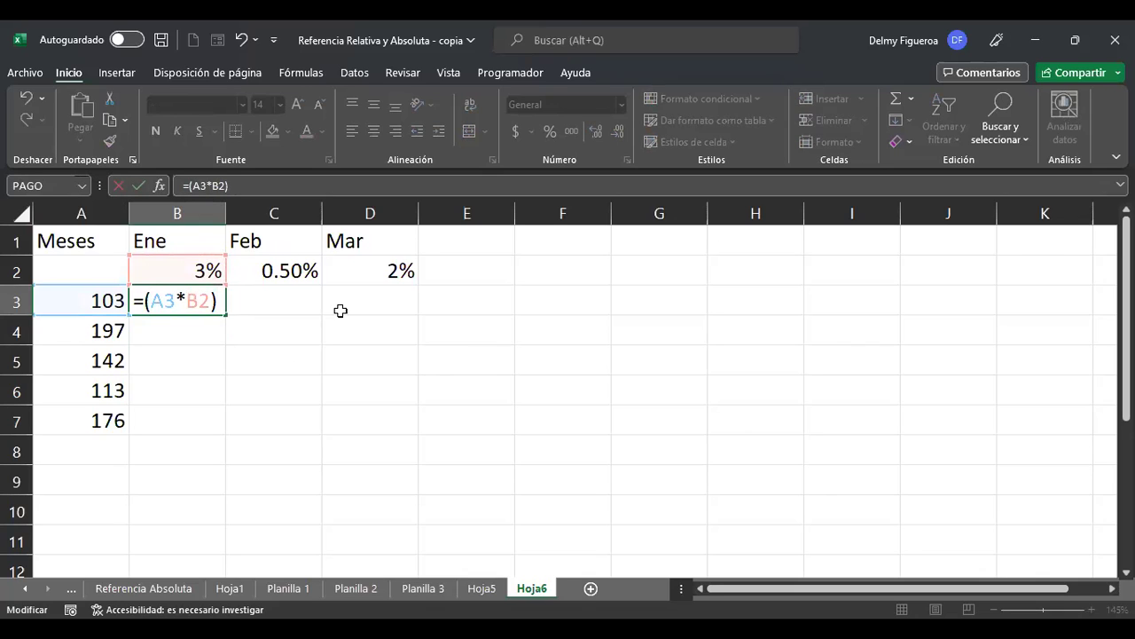
pyautogui.write('+')
pyautogui.click(78, 302)
pyautogui.press('Return')
pyautogui.press('Up')
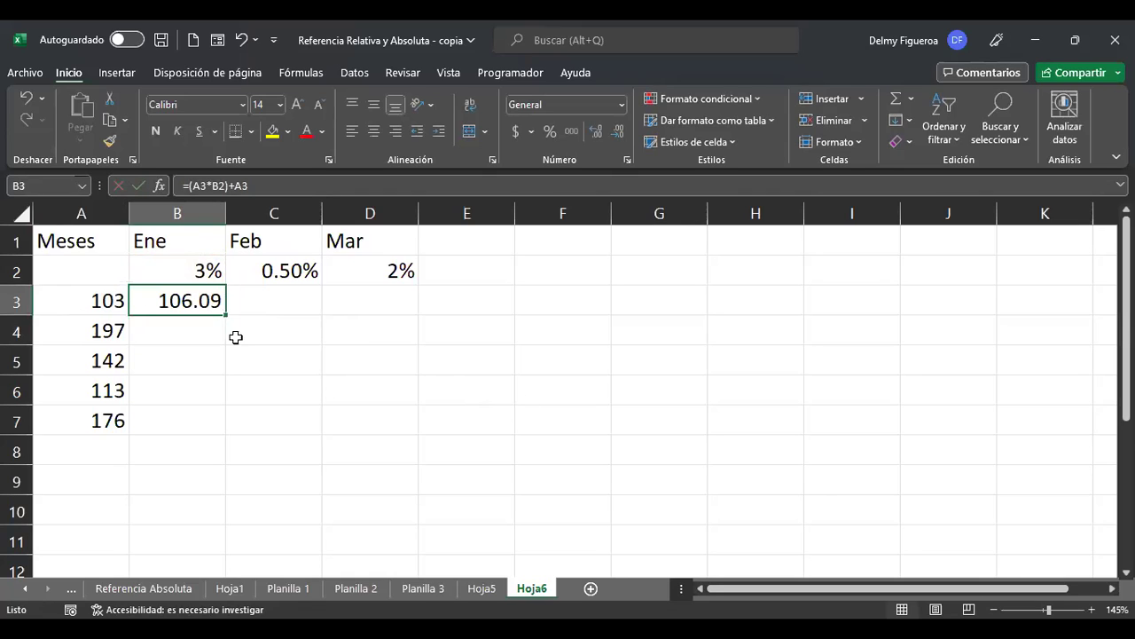
# Fix the row of the percentage reference in B3 so the formula reads =(A3*B$2)+A3
pyautogui.press('F2')
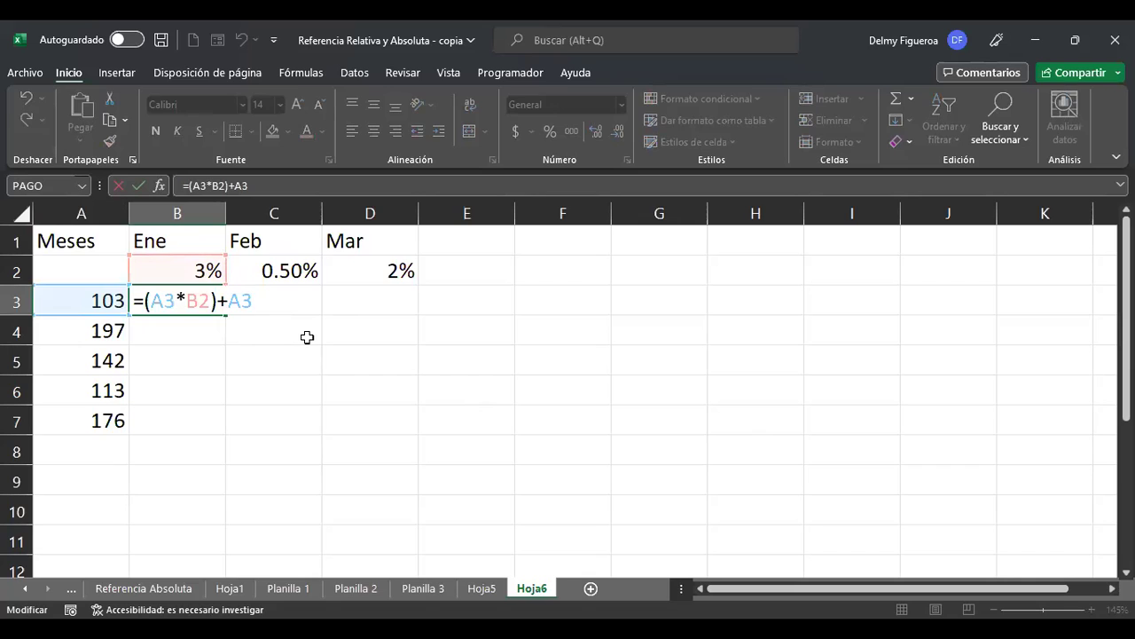
pyautogui.click(177, 303)
pyautogui.write('$')
pyautogui.press('Return')
pyautogui.press('Up')
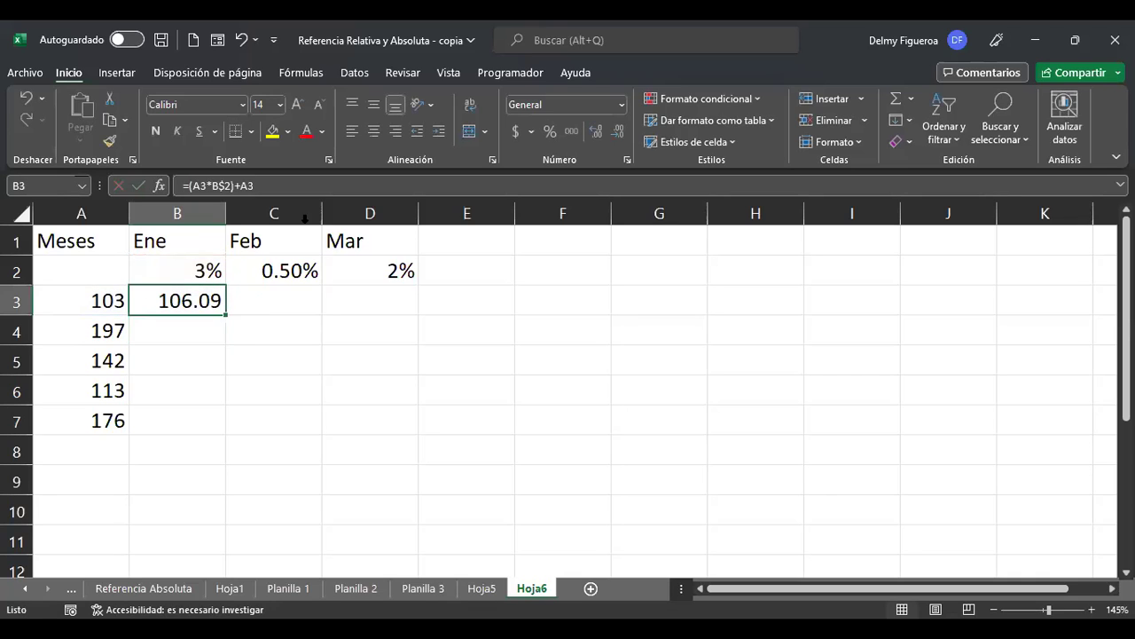
# Fill the B3 formula across to C3 and open C3's formula to check its references
pyautogui.moveTo(223, 314); pyautogui.dragTo(302, 318)
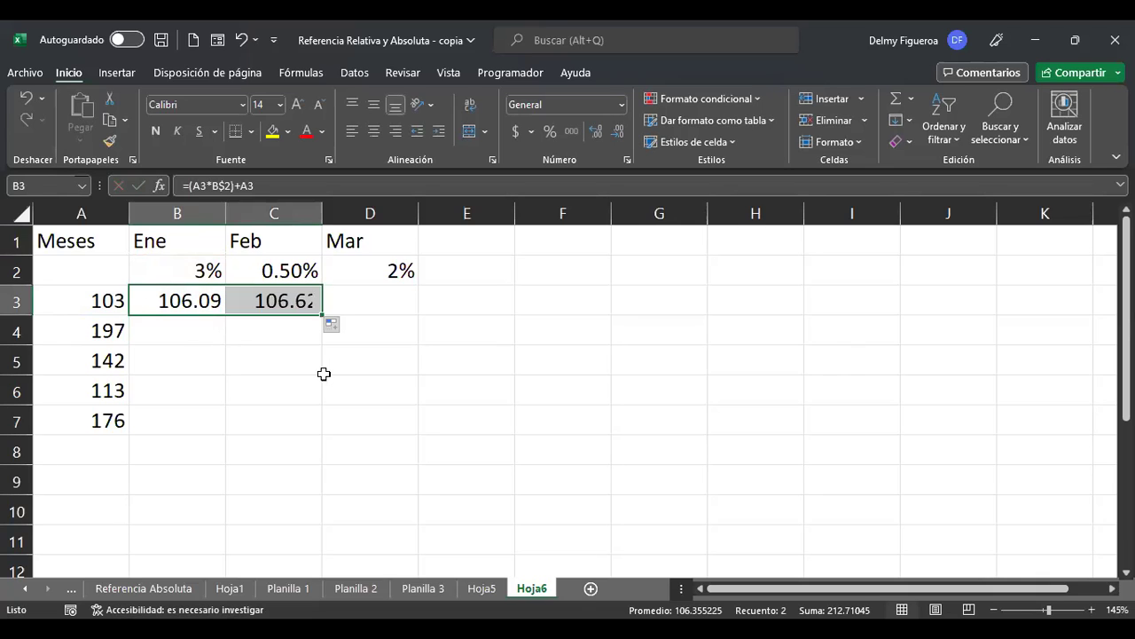
pyautogui.click(275, 300)
pyautogui.press('F2')
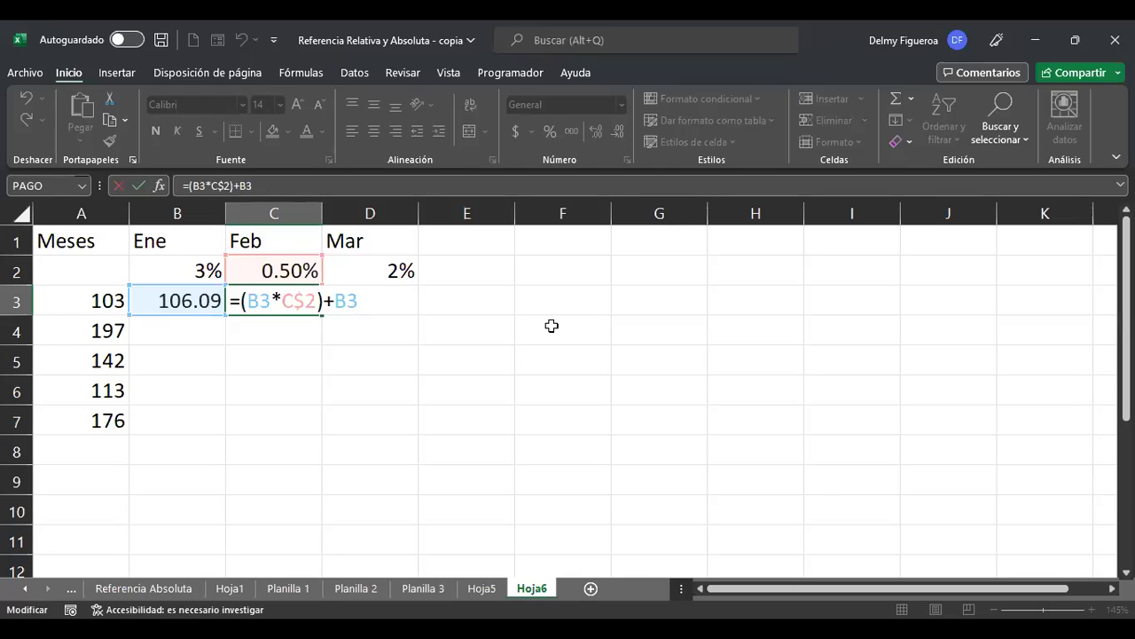
# Fill the C3 formula across to D3 and open D3's formula to check its references
pyautogui.press('Return')
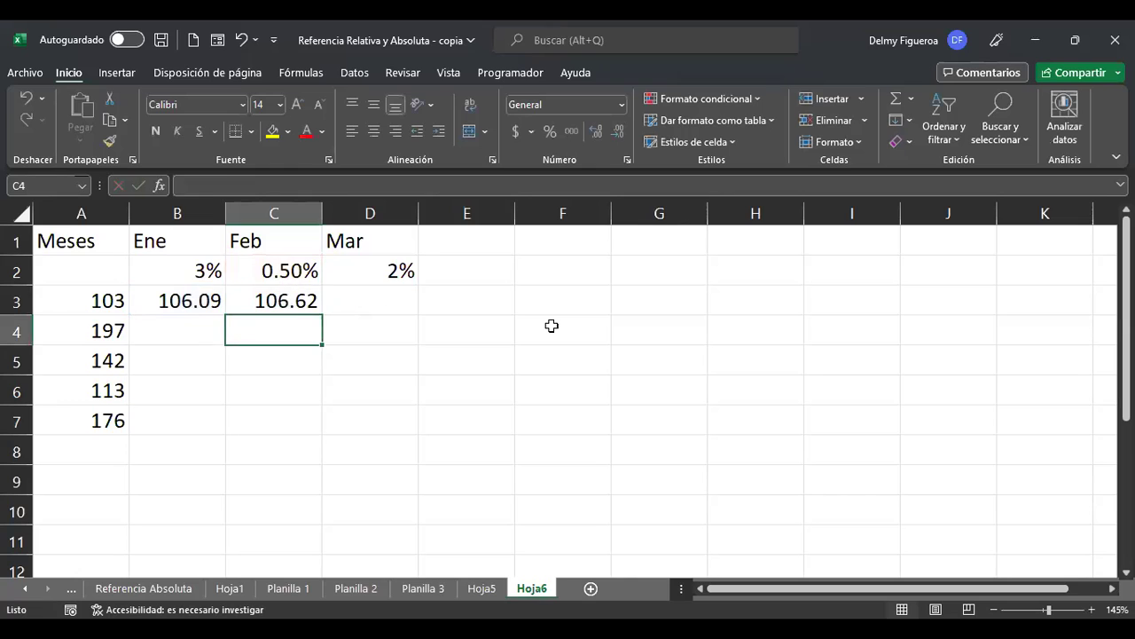
pyautogui.press('Up')
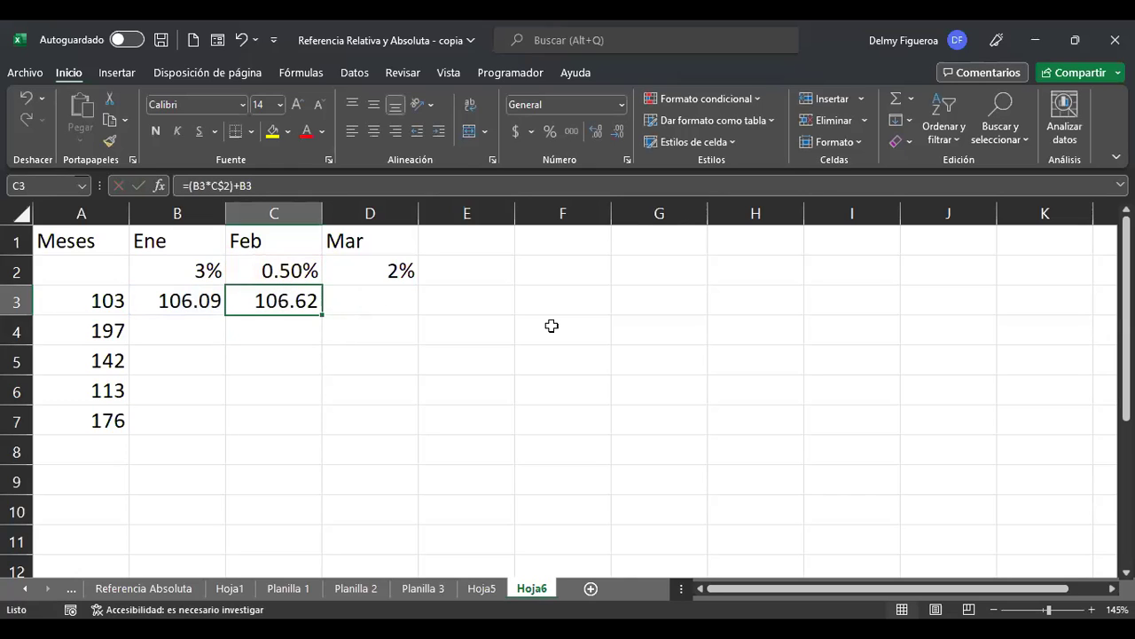
pyautogui.moveTo(323, 314); pyautogui.dragTo(382, 319)
pyautogui.click(377, 302)
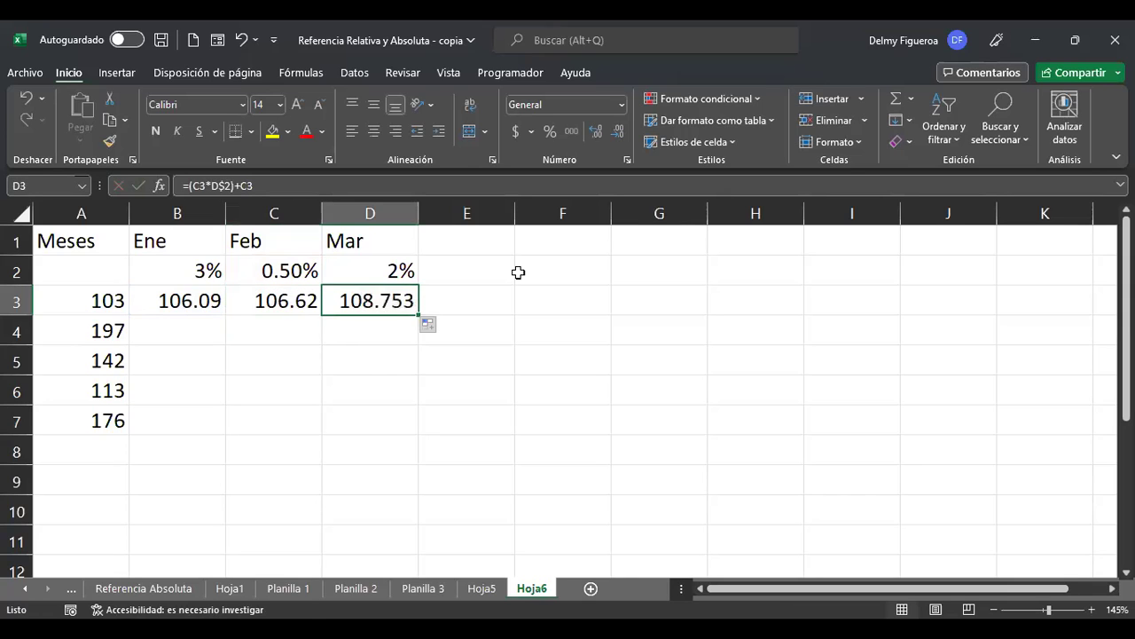
pyautogui.press('F2')
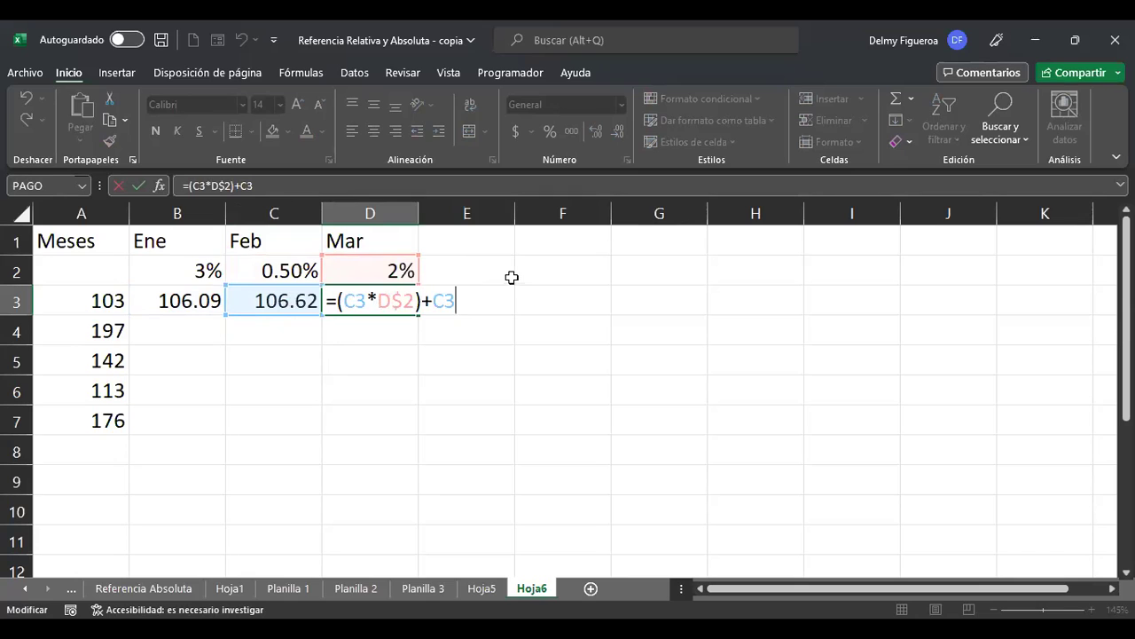
pyautogui.press('Return')
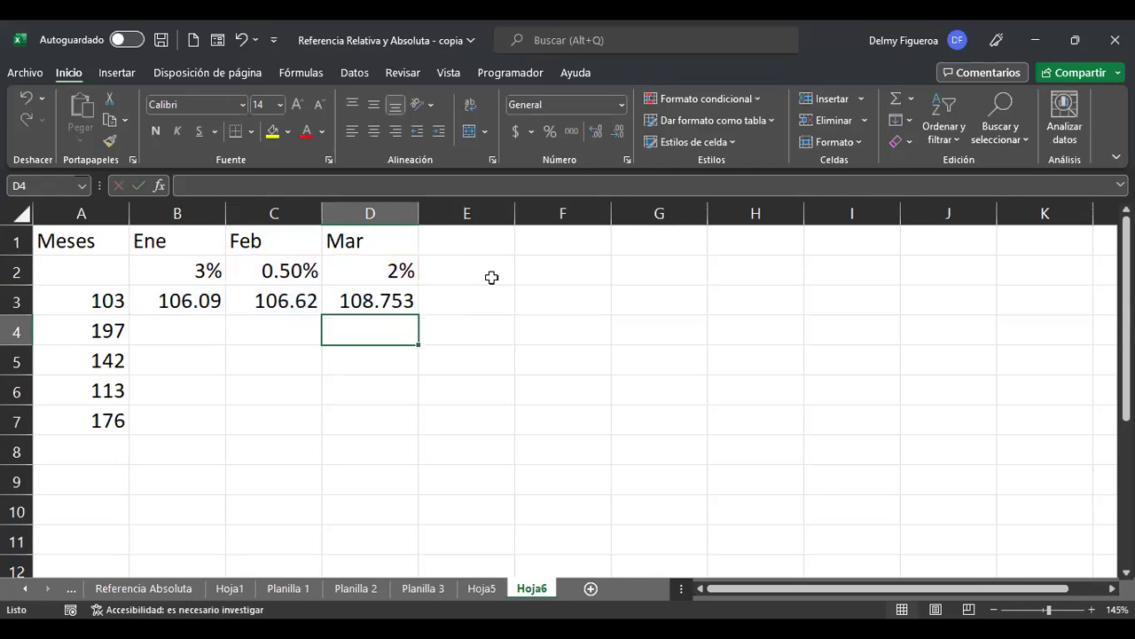
# Fill the B3 formula down to B4 and open B4's formula to check its references
pyautogui.click(205, 299)
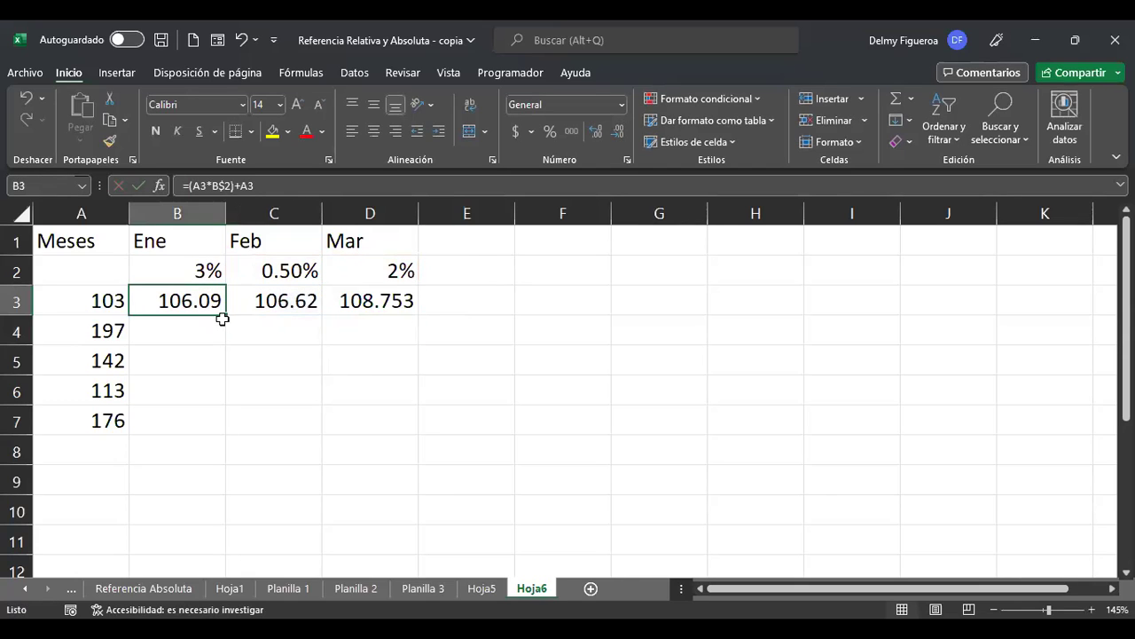
pyautogui.moveTo(226, 316); pyautogui.dragTo(225, 340)
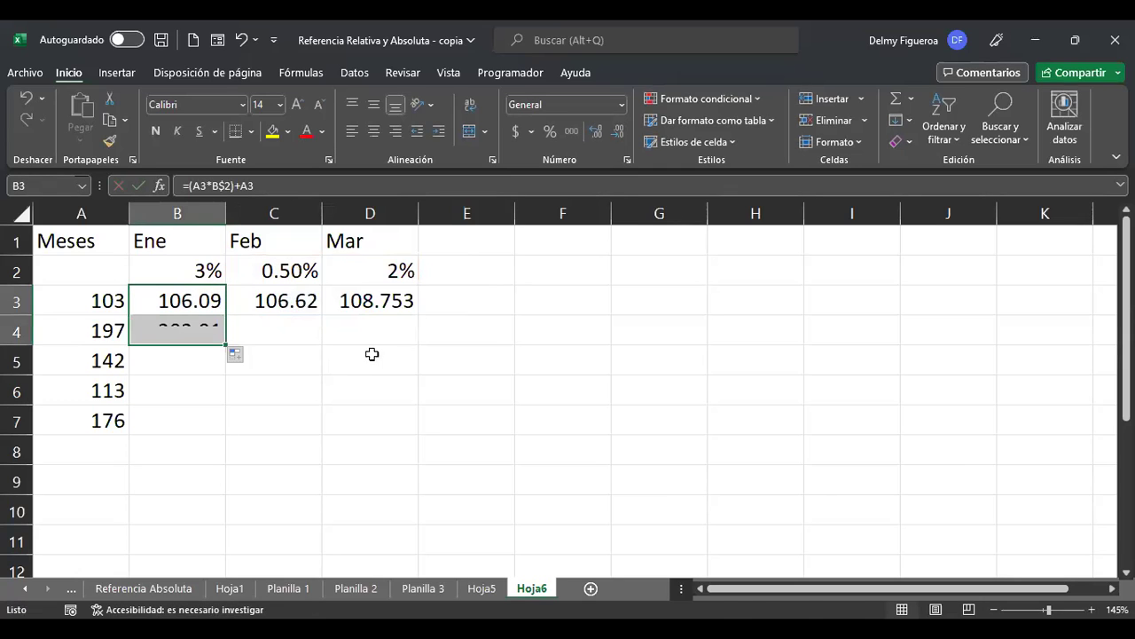
pyautogui.press('Down')
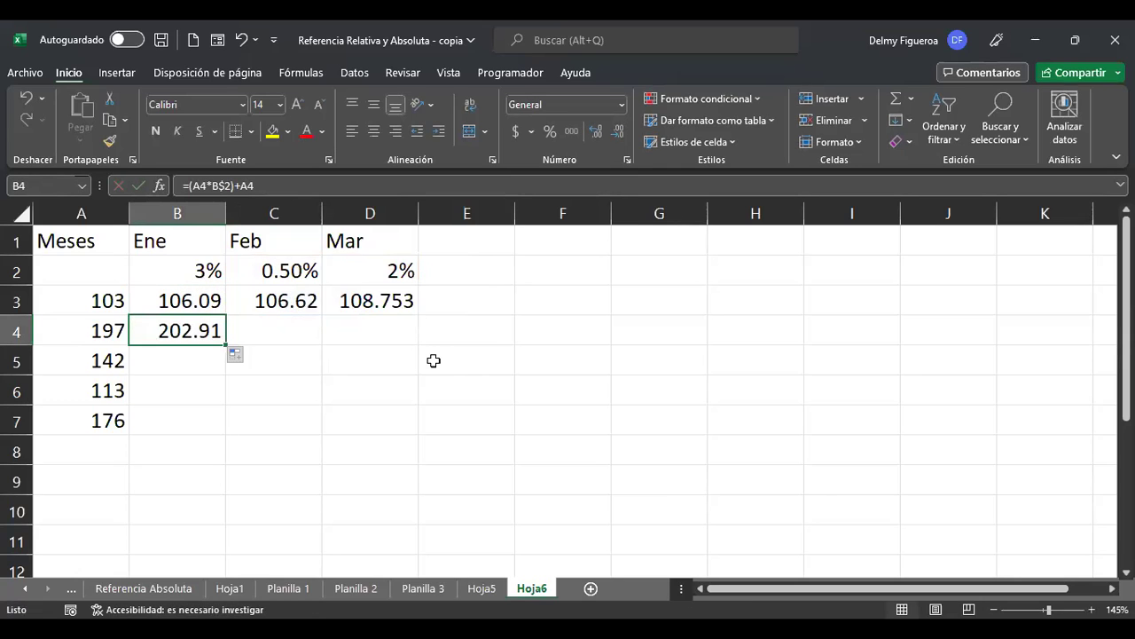
pyautogui.press('F2')
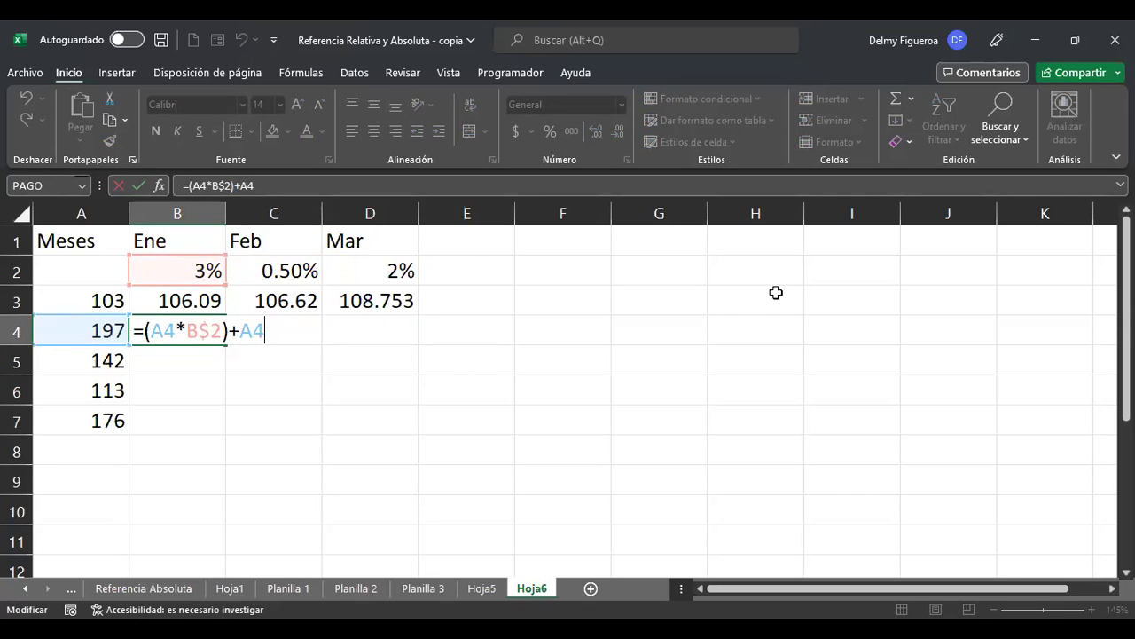
pyautogui.press('Escape')
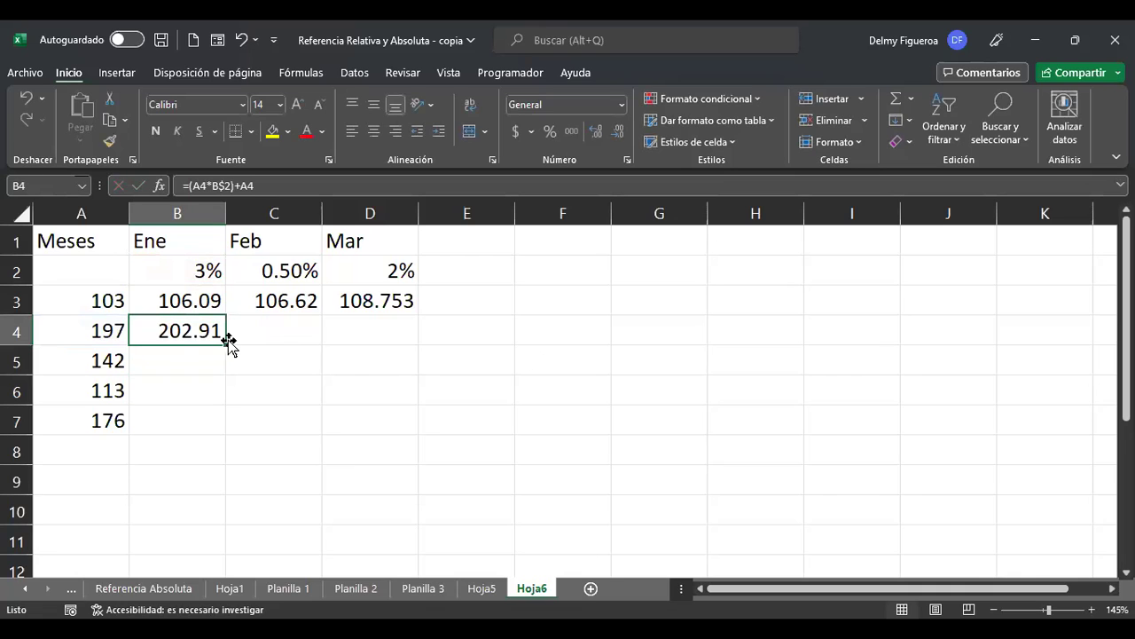
# Fill the B4 formula across and down through D7, and check the references in C4 and D4
pyautogui.moveTo(228, 342); pyautogui.dragTo(419, 433)
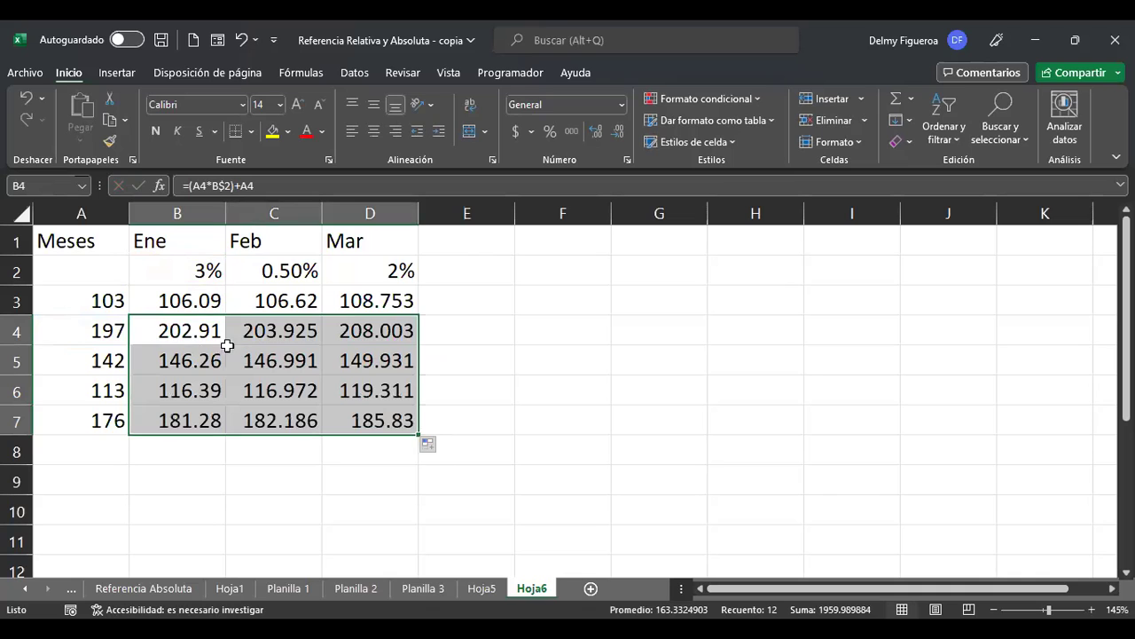
pyautogui.click(261, 332)
pyautogui.press('F2')
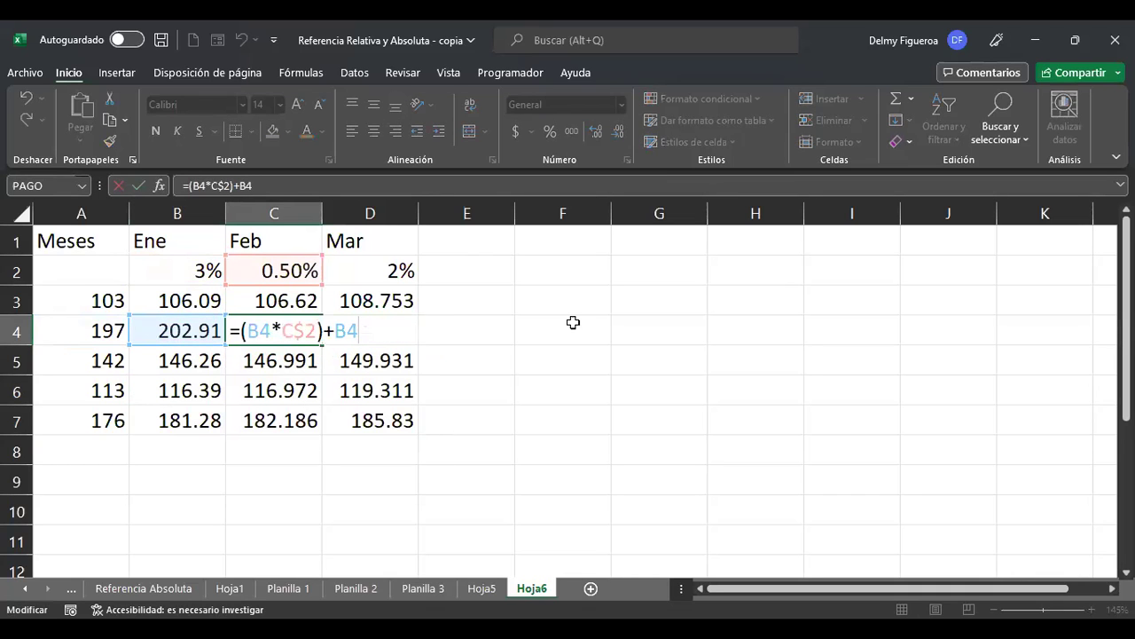
pyautogui.press('Escape')
pyautogui.press('Right')
pyautogui.press('F2')
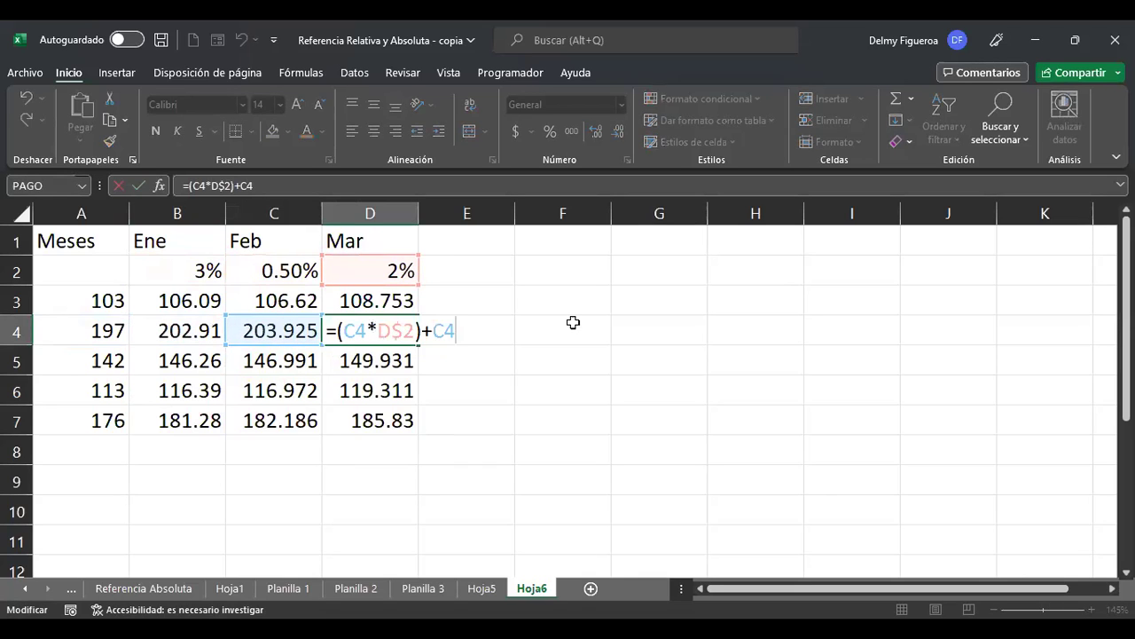
pyautogui.press('Escape')
# Open the formulas in B5, C5 and D5 one after another to examine their base and percentage references
pyautogui.press('Down')
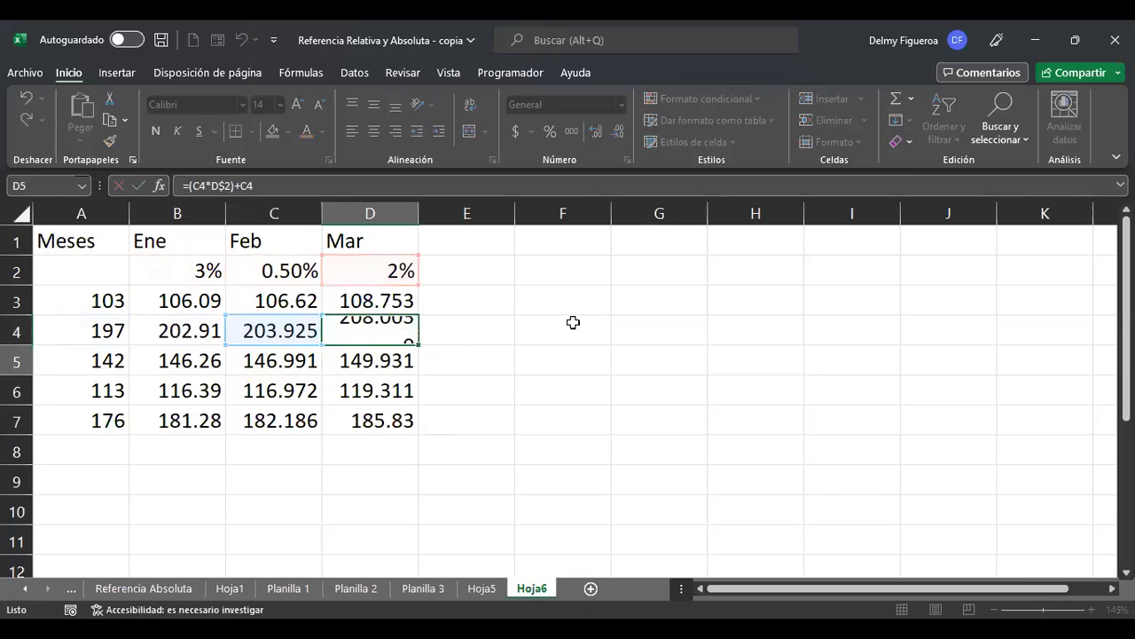
pyautogui.press('Left')
pyautogui.press('Left')
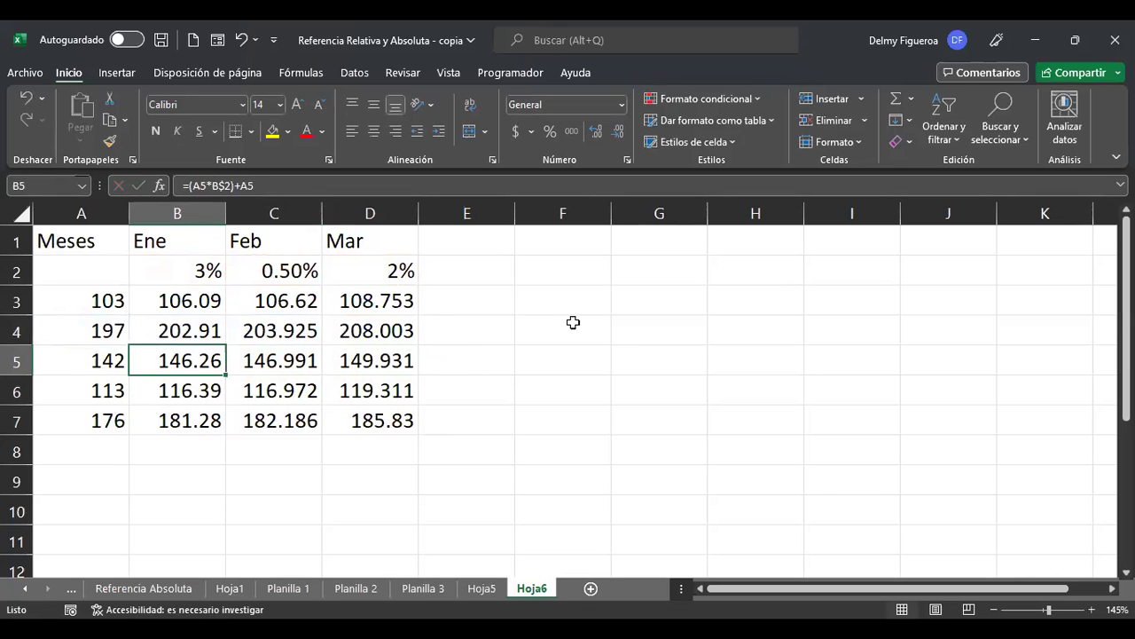
pyautogui.press('F2')
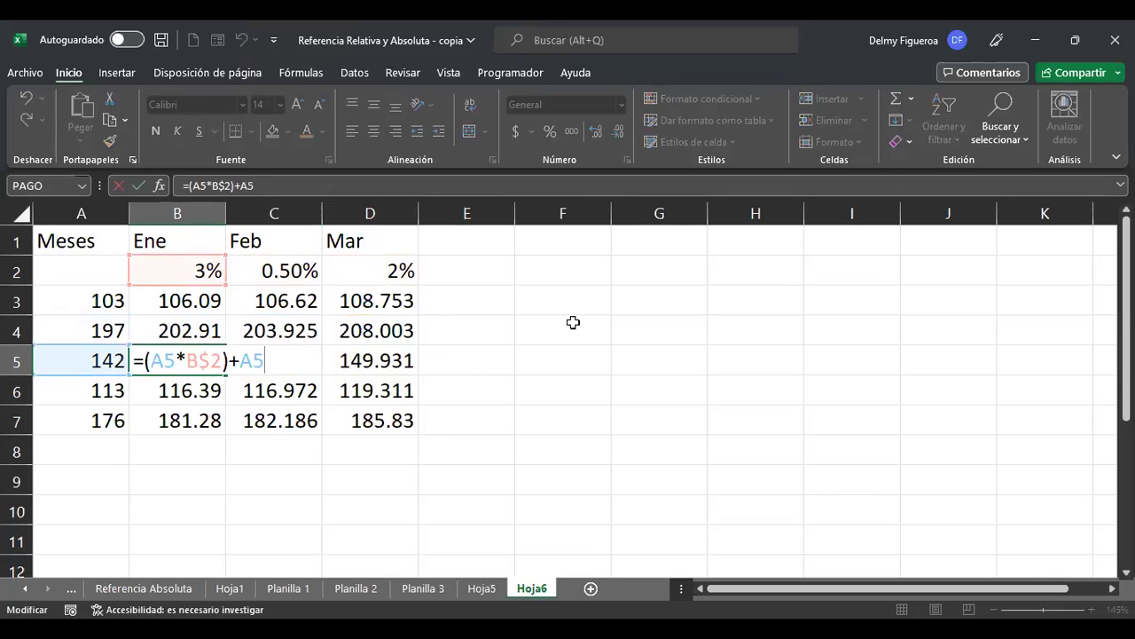
pyautogui.press('Escape')
pyautogui.press('Right')
pyautogui.press('F2')
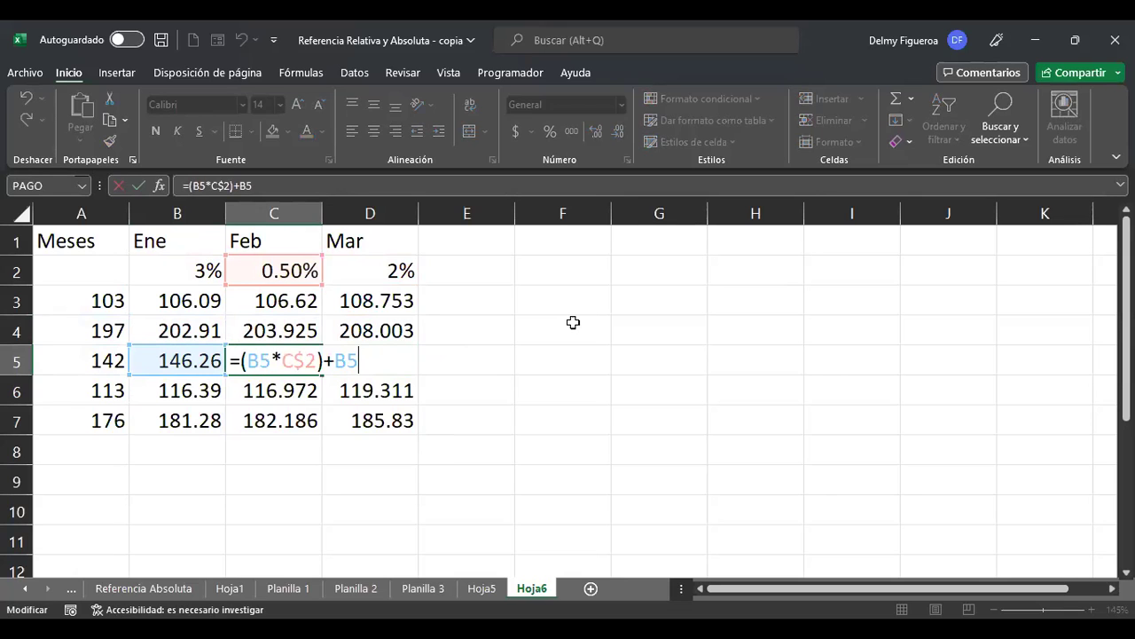
pyautogui.press('Escape')
pyautogui.press('Right')
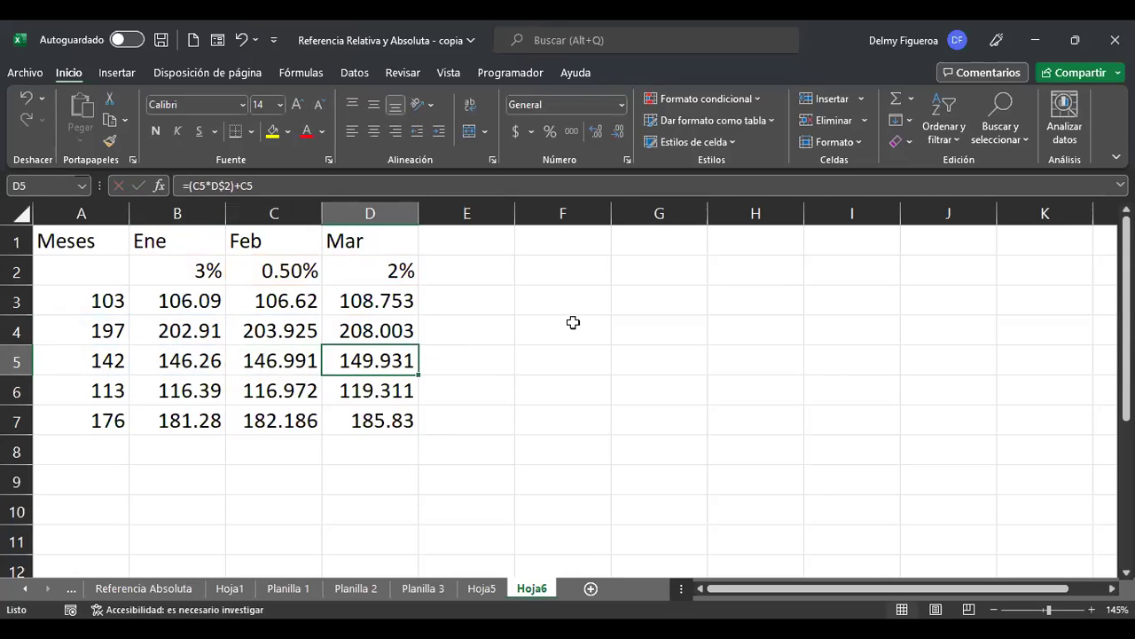
pyautogui.press('F2')
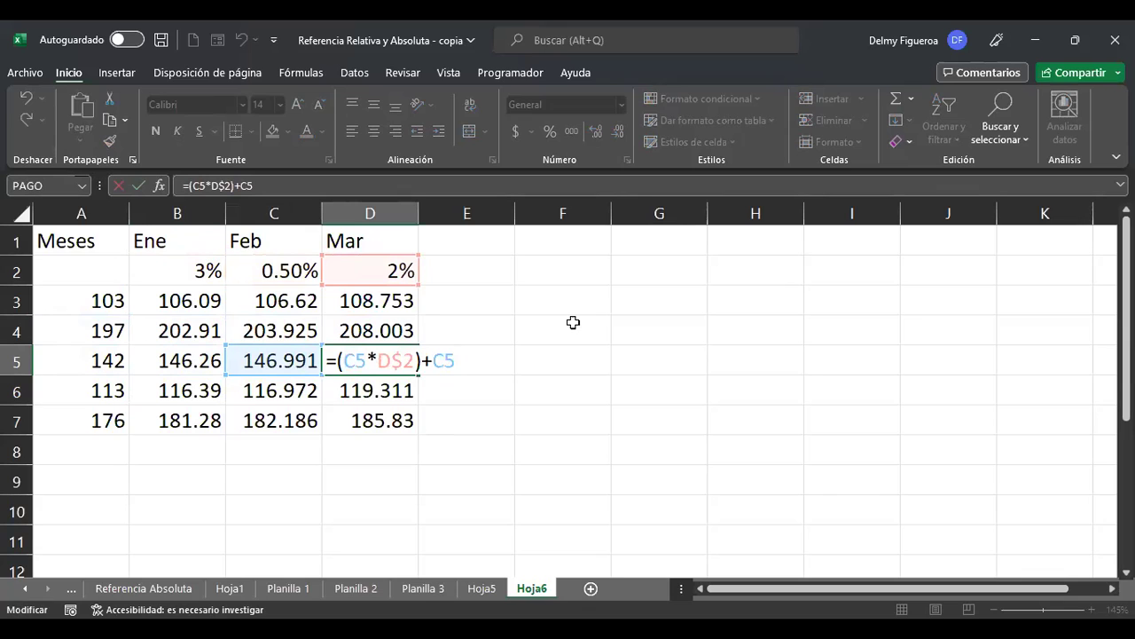
pyautogui.press('Return')
pyautogui.press('Up')
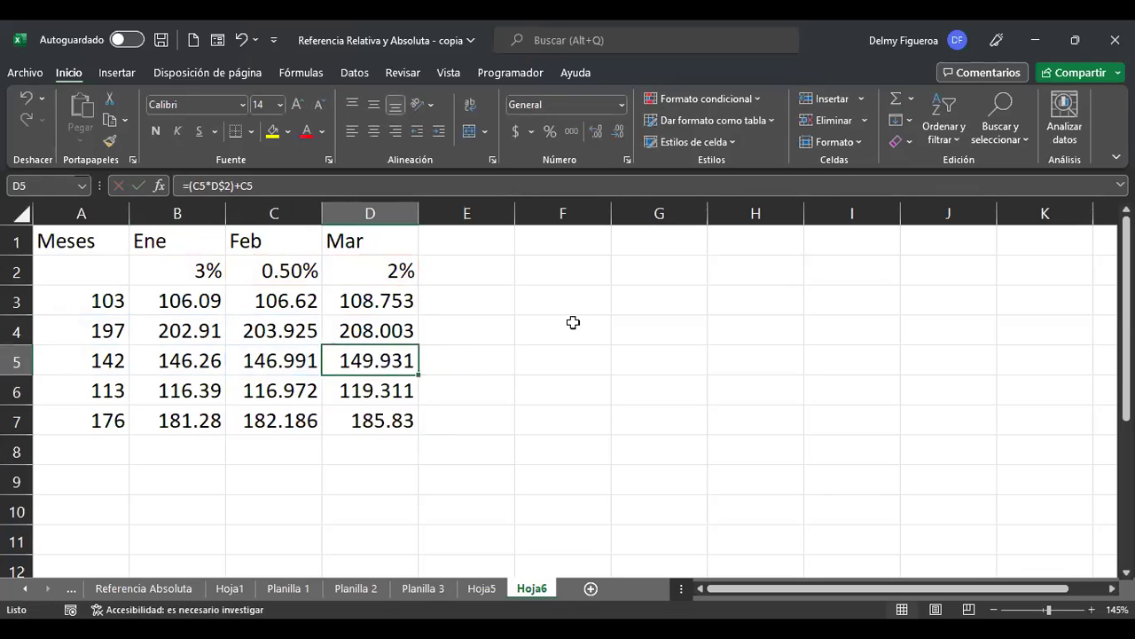
# Enter the heading Total Trim in E1 and fit column E's width to it
pyautogui.press('Up')
pyautogui.press('Up')
pyautogui.press('Right')
pyautogui.press('Up')
pyautogui.press('Up')
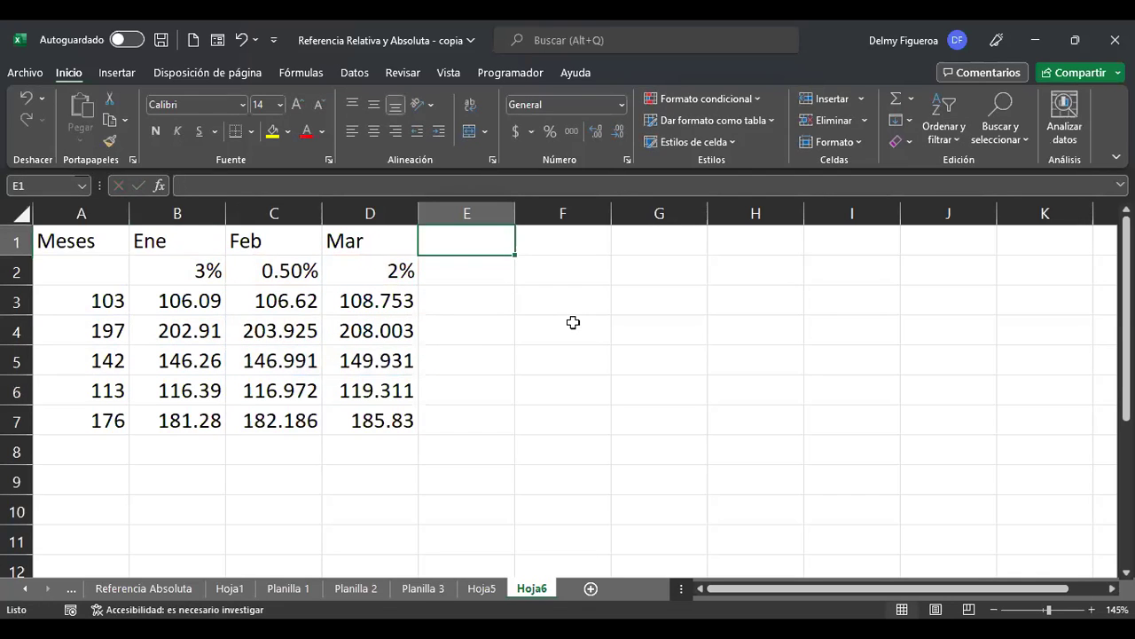
pyautogui.write('Total')
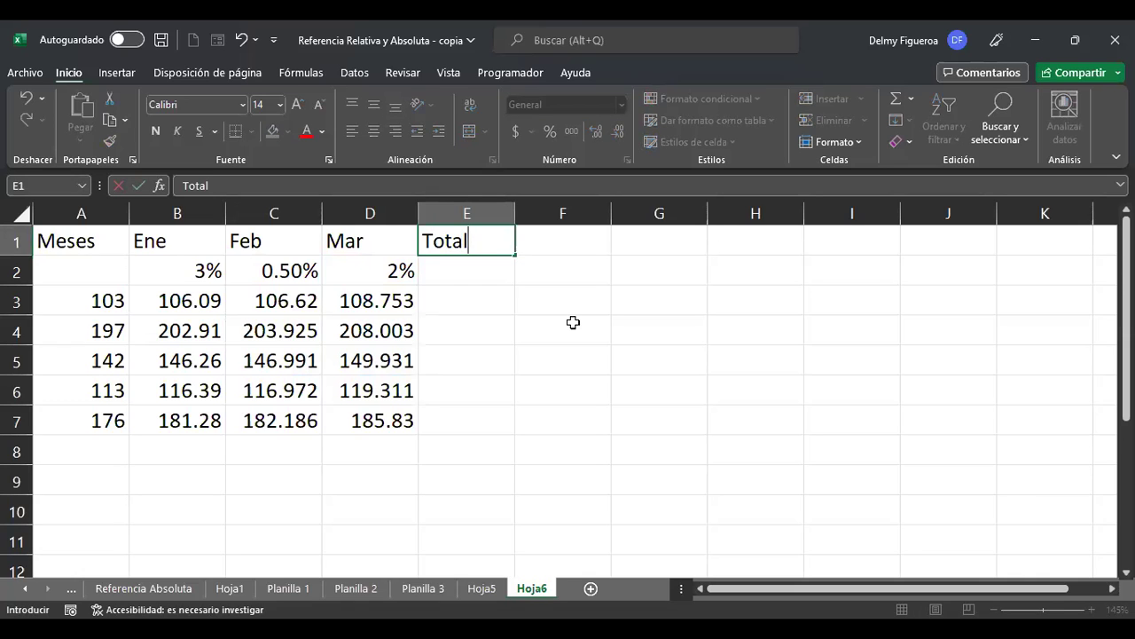
pyautogui.write(' Trim')
pyautogui.press('Return')
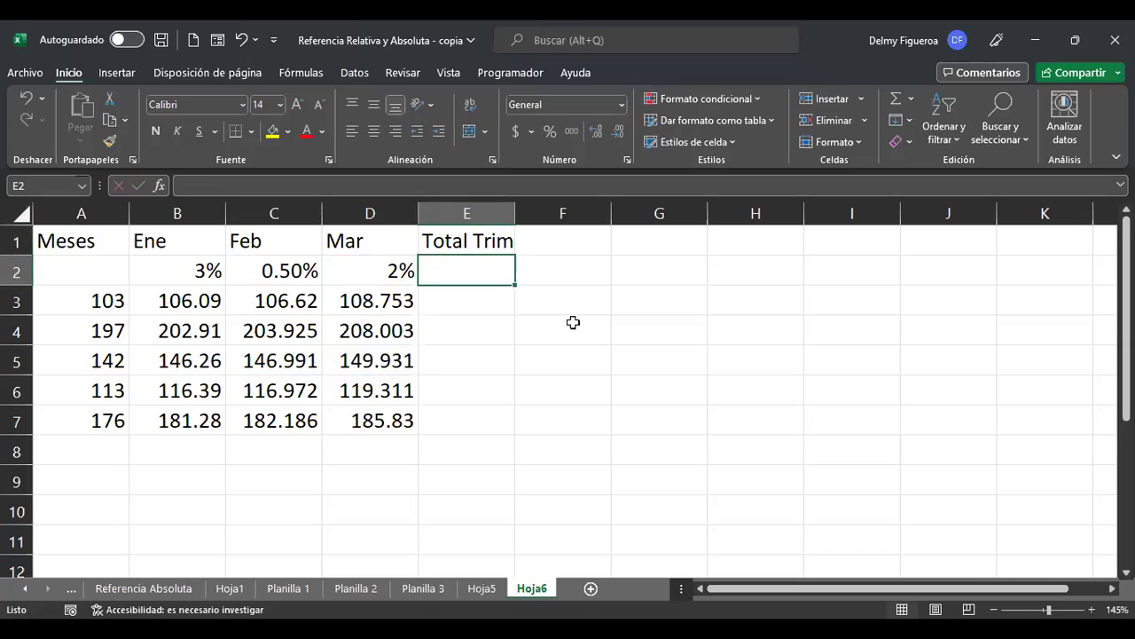
pyautogui.doubleClick(515, 214)
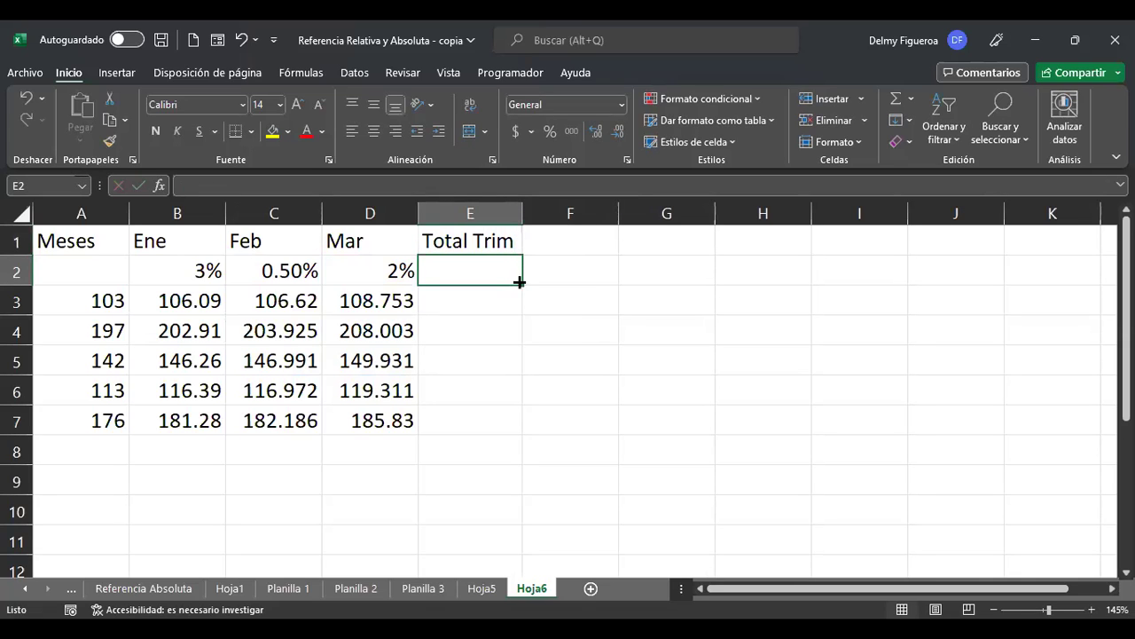
# Sum the three months in E3 with =SUMA(B3:D3) and fill the formula down to E7
pyautogui.click(501, 302)
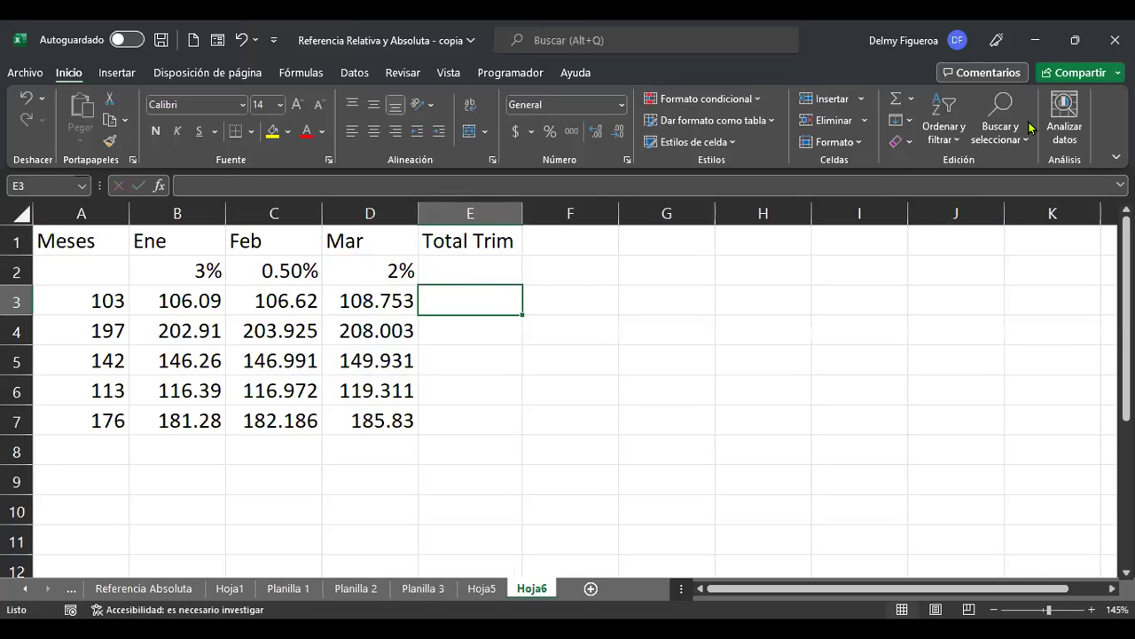
pyautogui.click(896, 98)
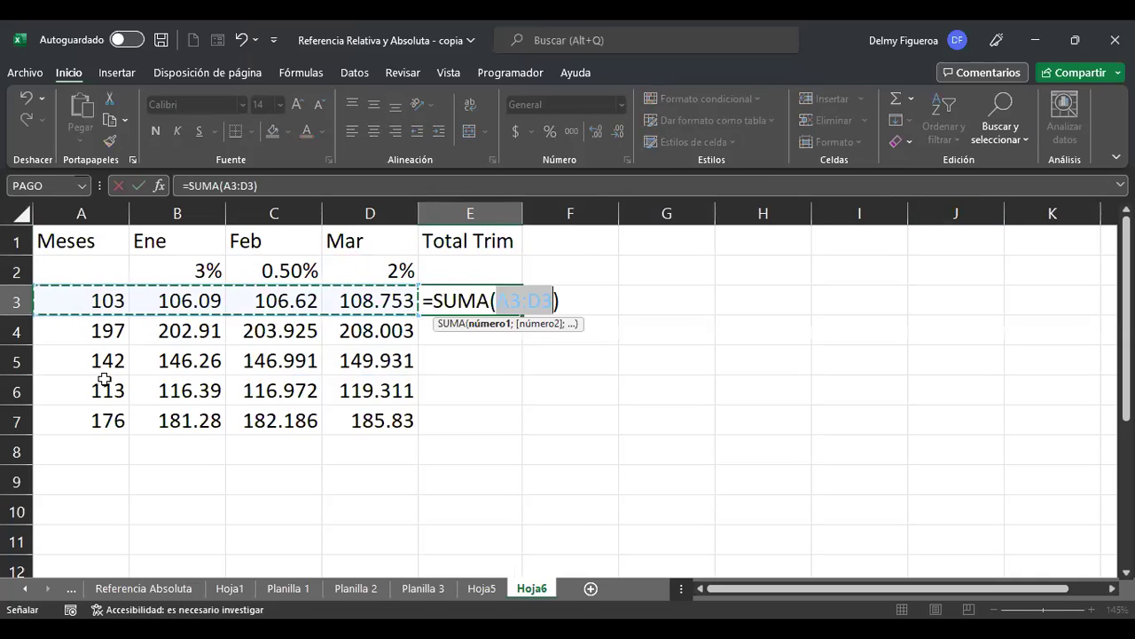
pyautogui.click(216, 301)
pyautogui.moveTo(217, 300); pyautogui.dragTo(373, 301)
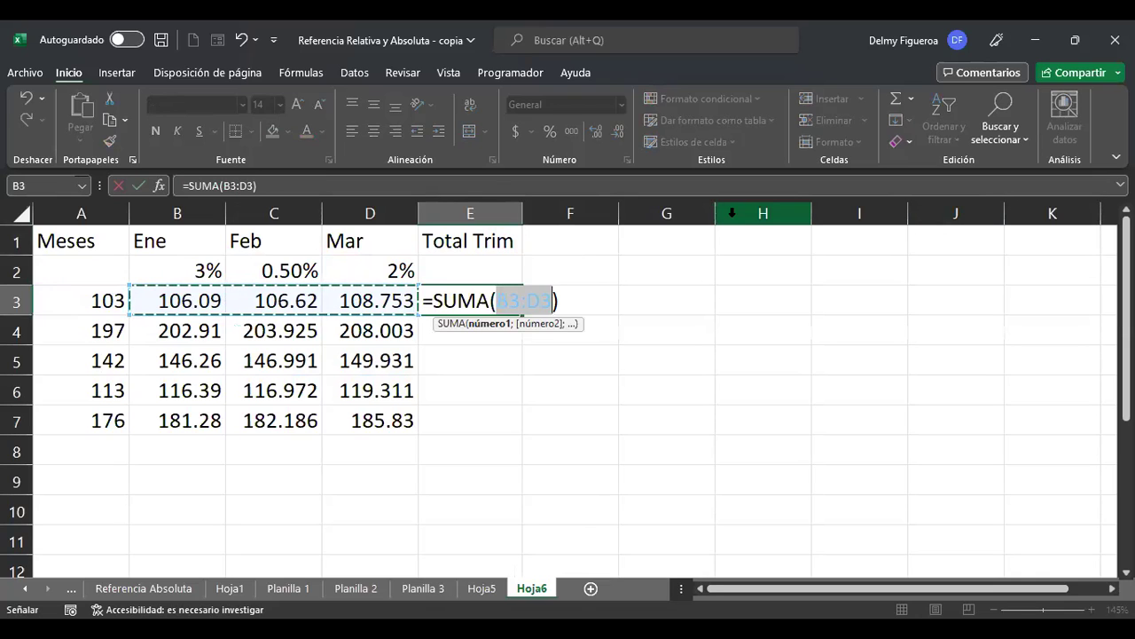
pyautogui.press('Return')
pyautogui.press('Up')
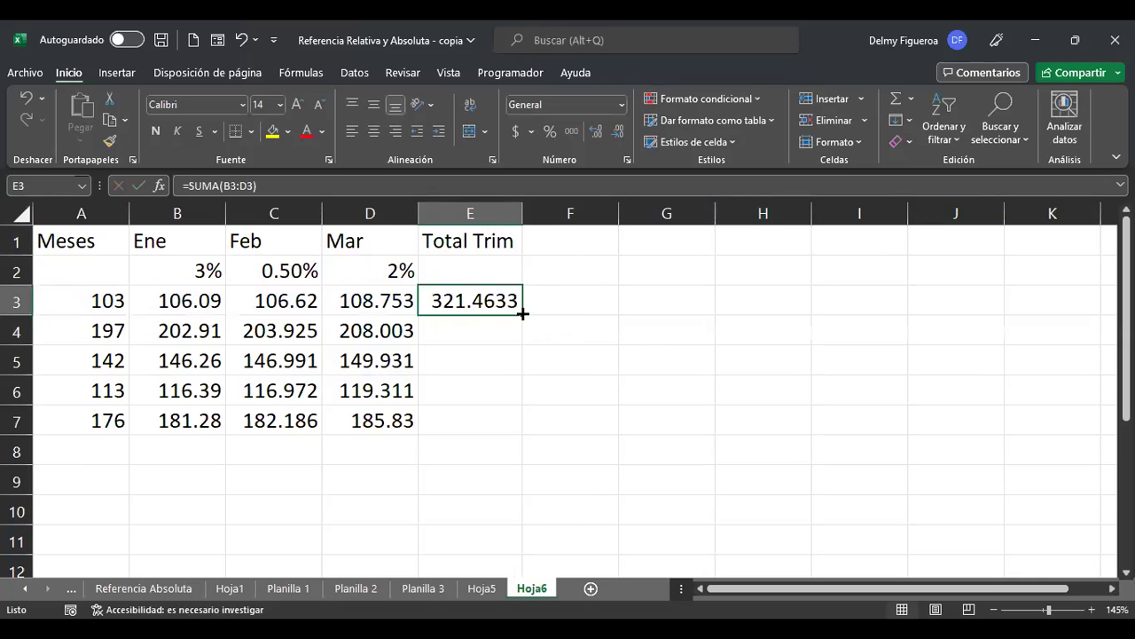
pyautogui.moveTo(522, 315); pyautogui.dragTo(523, 423)
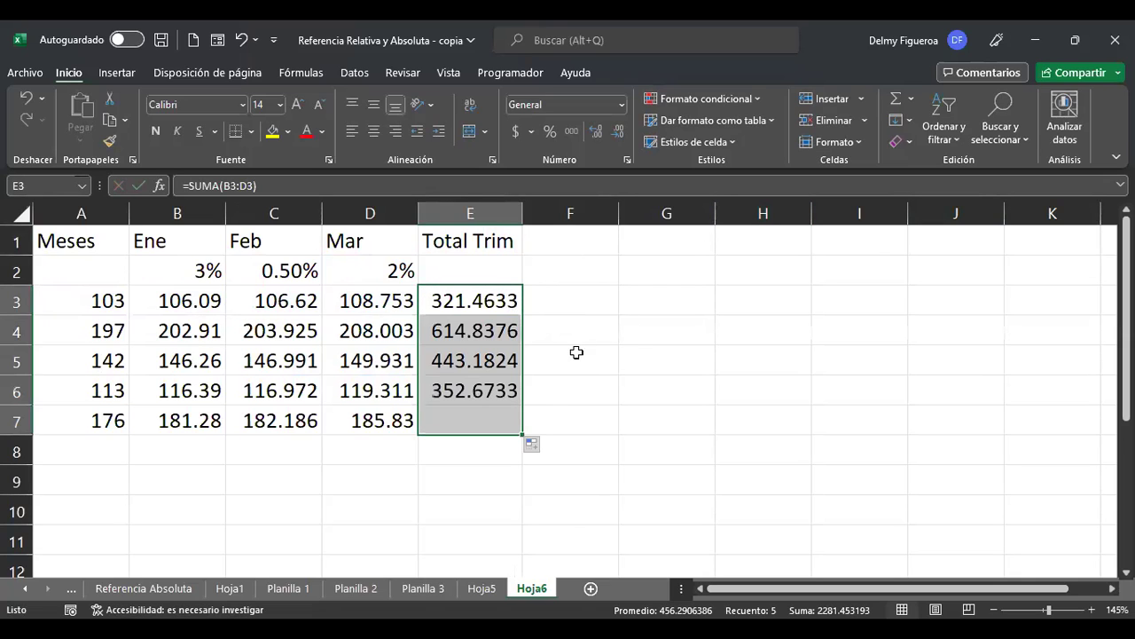
# Apply the accounting number format with the $ symbol to the range B3:E7
pyautogui.click(179, 301)
pyautogui.moveTo(297, 327); pyautogui.dragTo(503, 413)
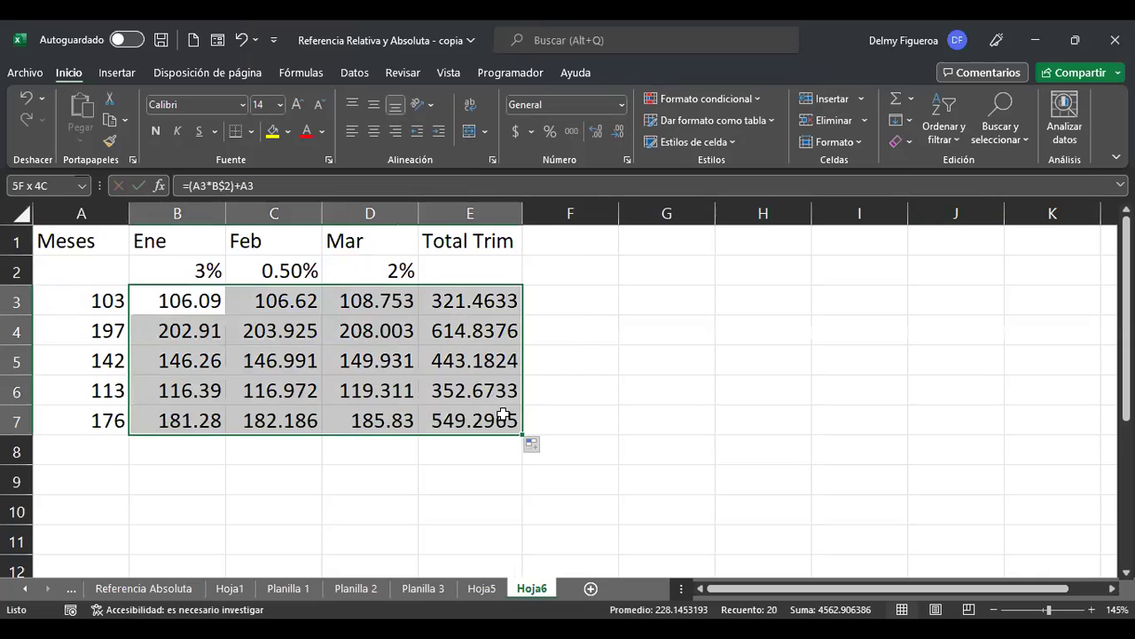
pyautogui.click(513, 129)
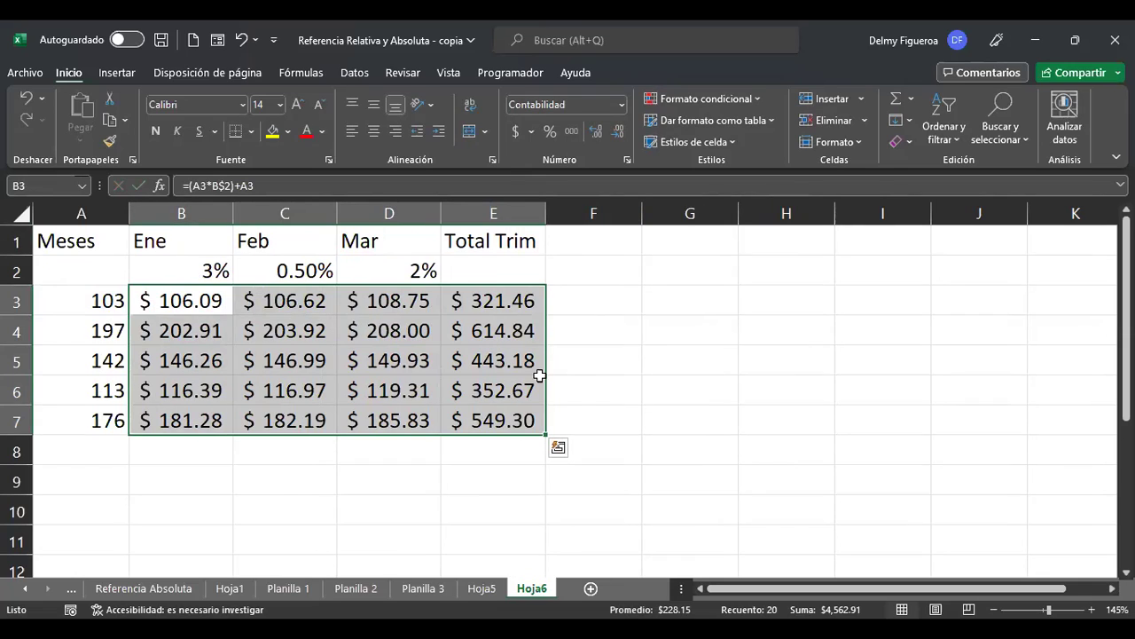
pyautogui.click(514, 299)
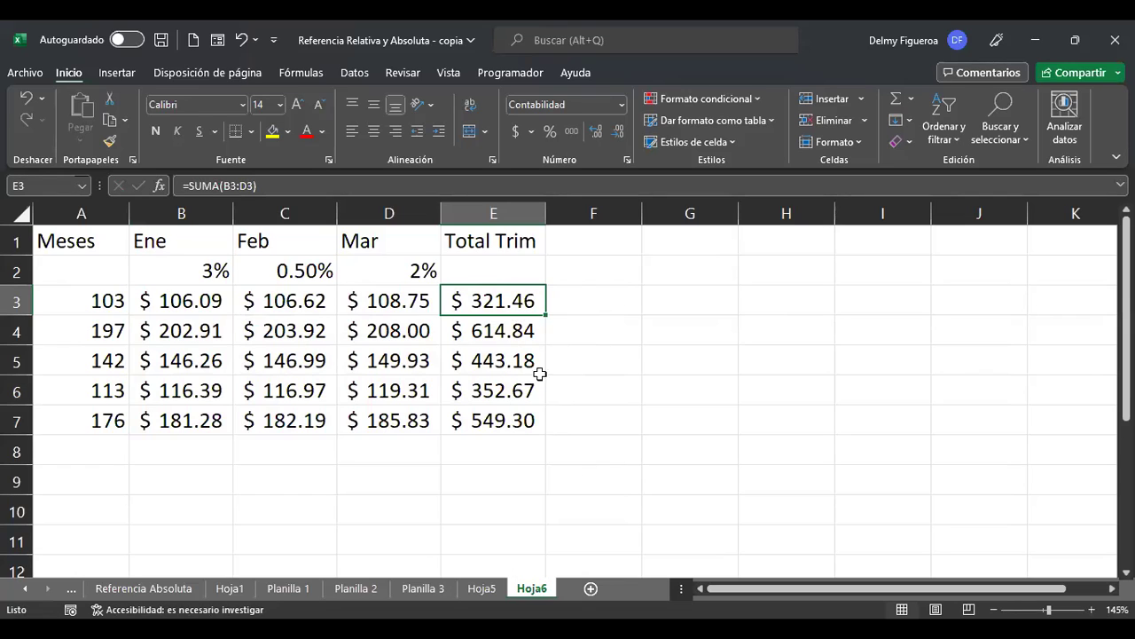
# Enter the heading Porcentaje in F1 beside the quarterly total column
pyautogui.click(591, 244)
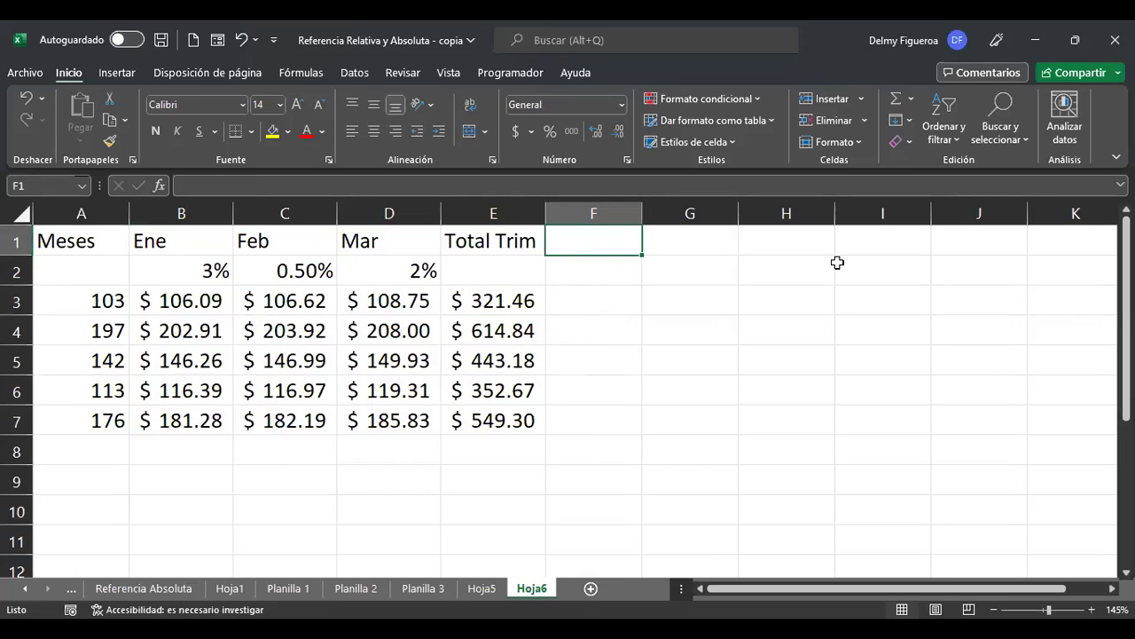
pyautogui.write('Porcentaje')
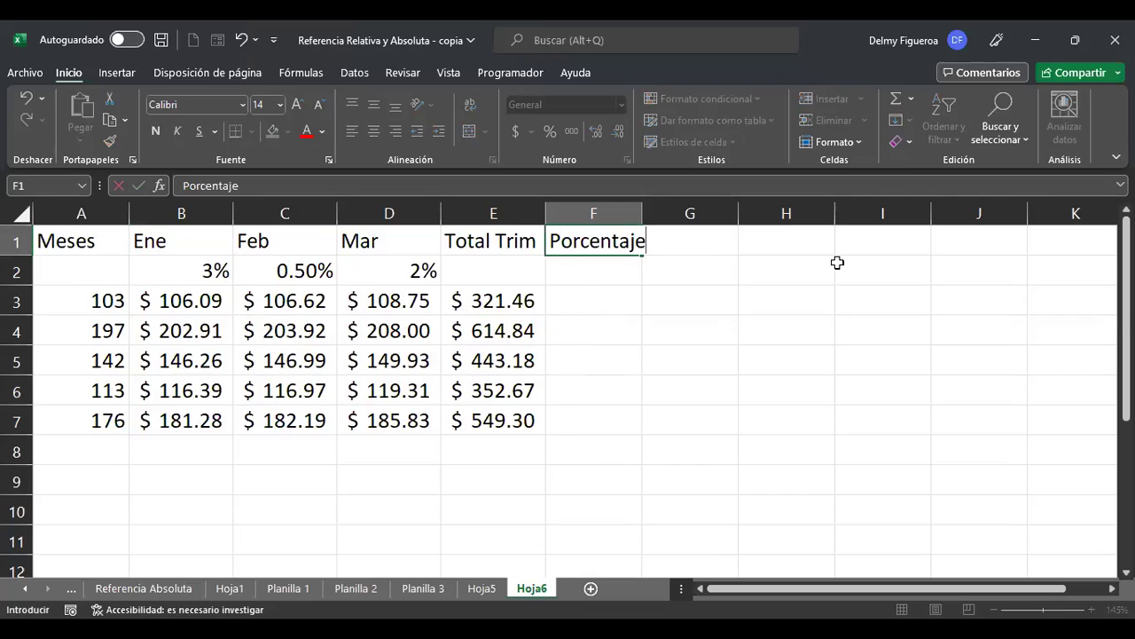
pyautogui.press('Return')
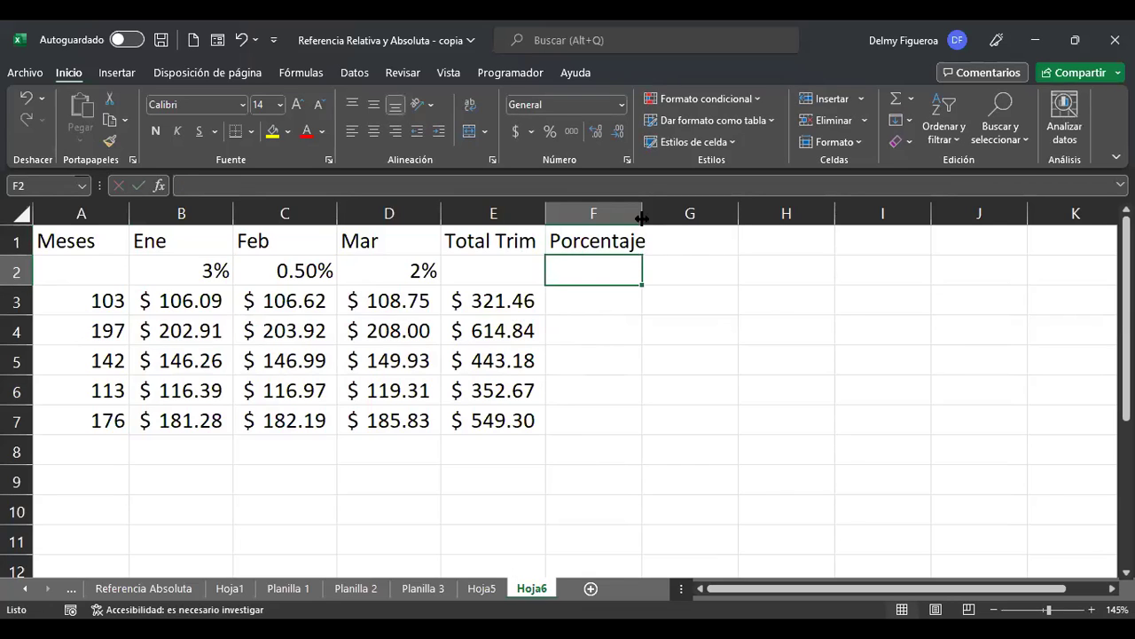
# Widen column F to fit its heading and total the quarterly amounts in E8 with =SUMA(E3:E7)
pyautogui.moveTo(642, 218); pyautogui.dragTo(656, 218)
pyautogui.click(516, 447)
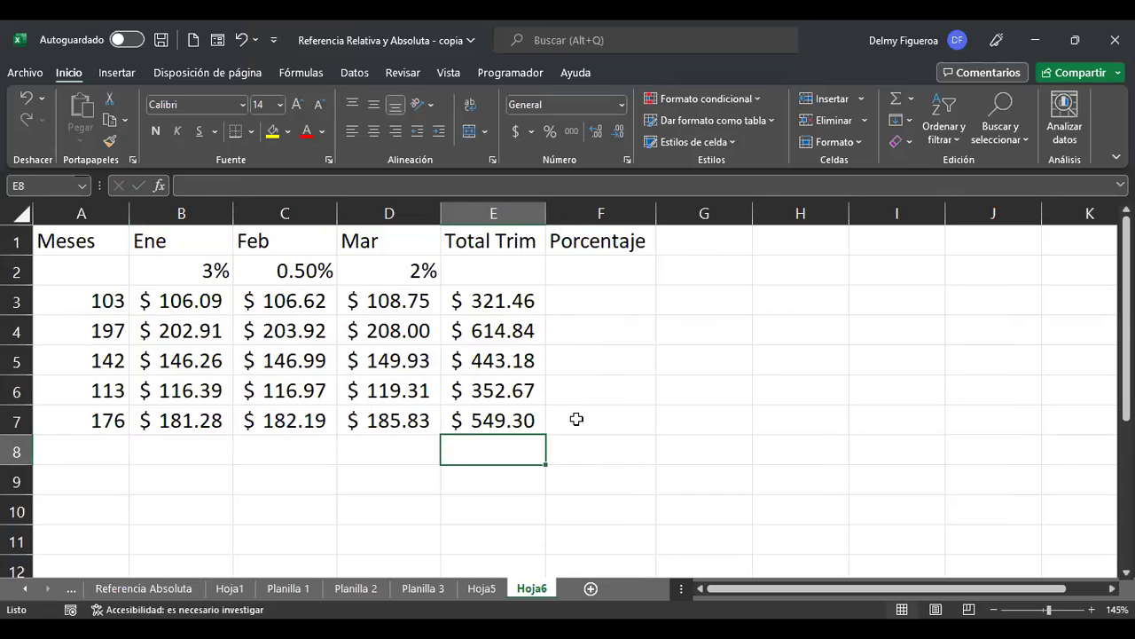
pyautogui.click(894, 98)
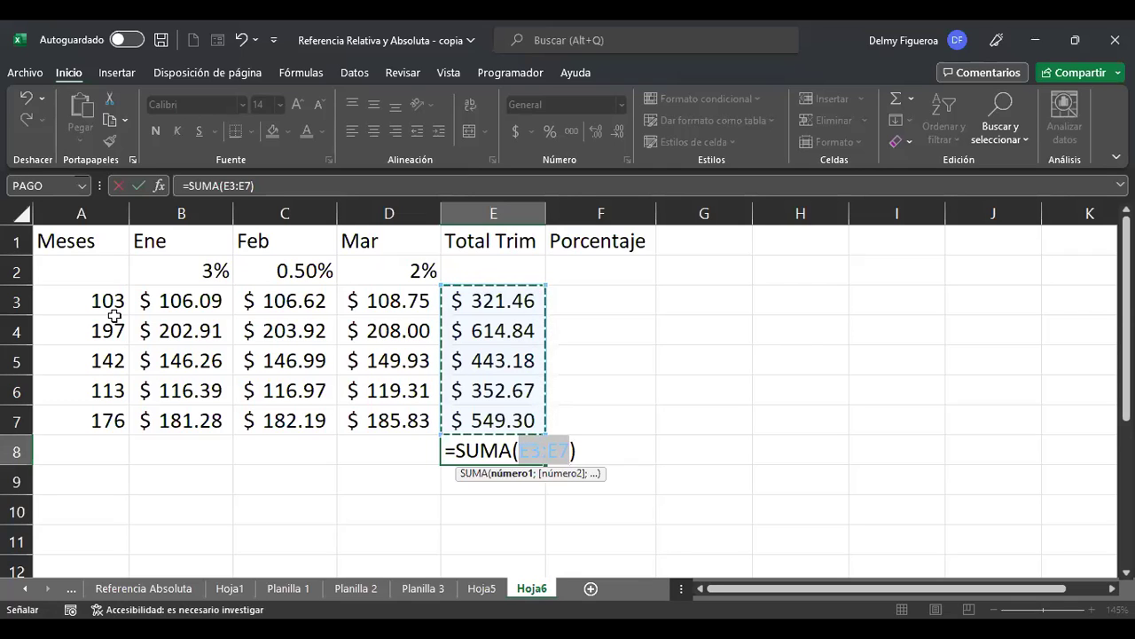
pyautogui.press('Return')
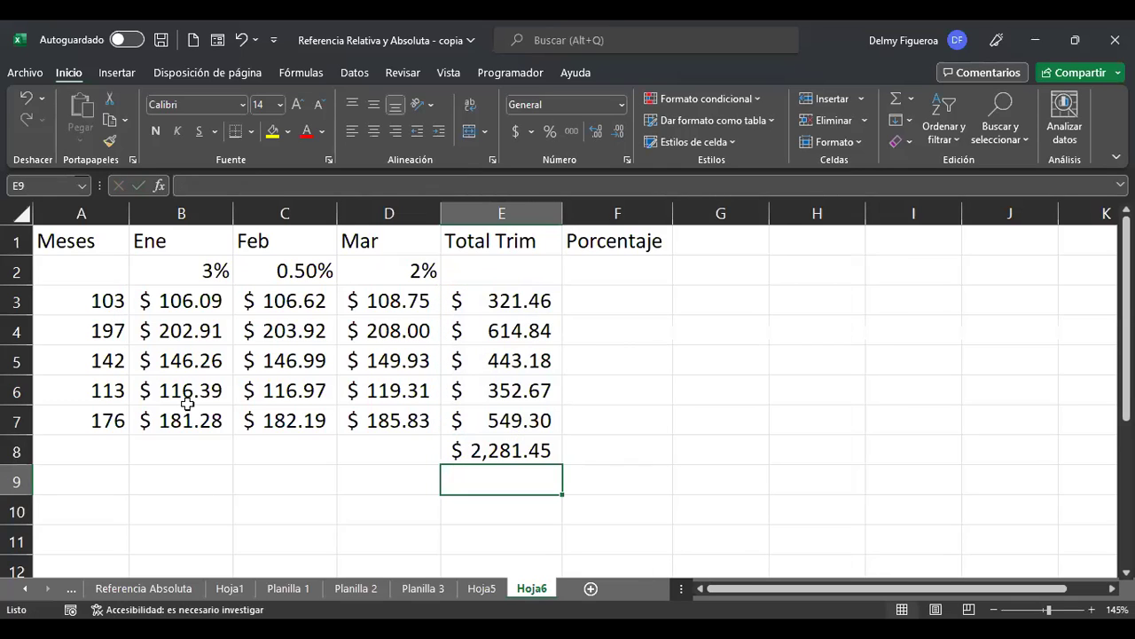
pyautogui.click(516, 446)
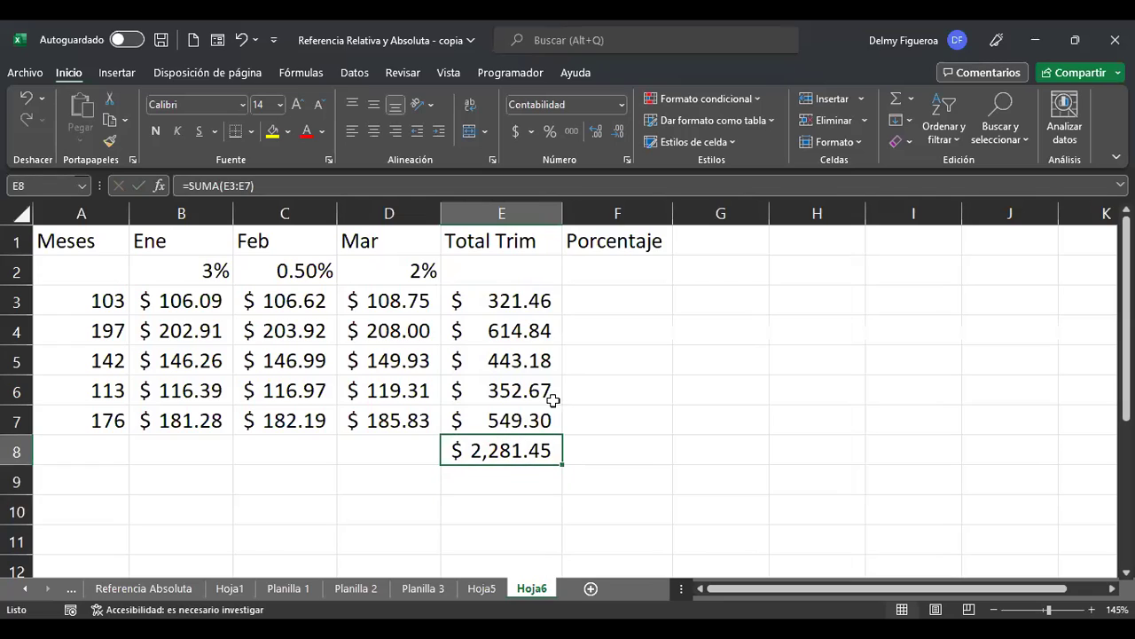
# Divide the first quarterly total by the grand total in F3 with the formula =+E3/E8
pyautogui.click(615, 296)
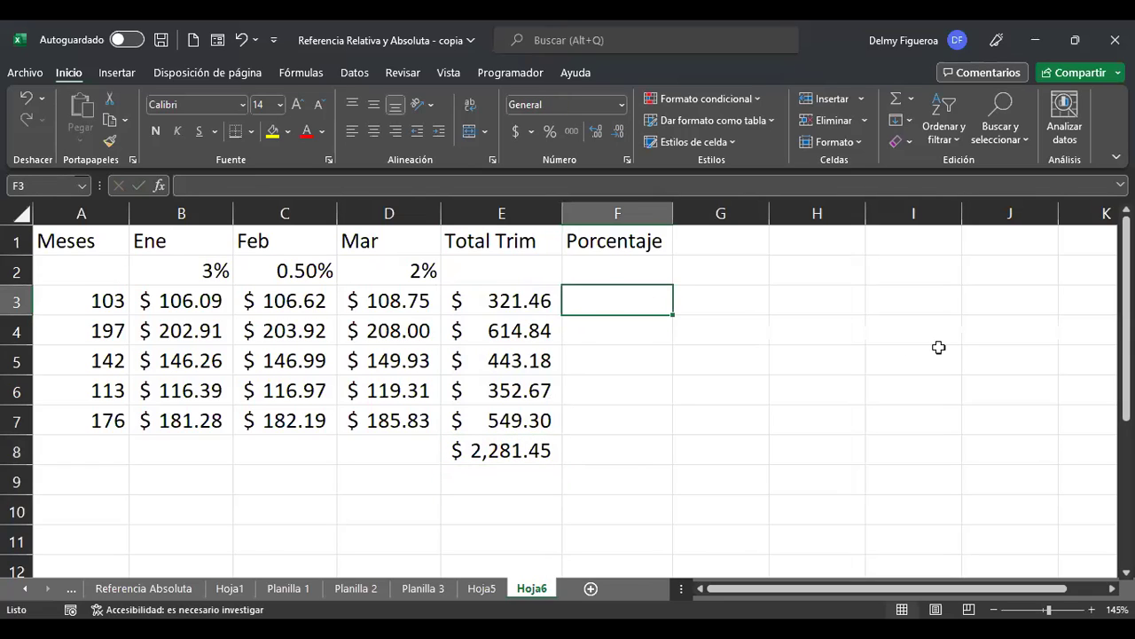
pyautogui.press('Left')
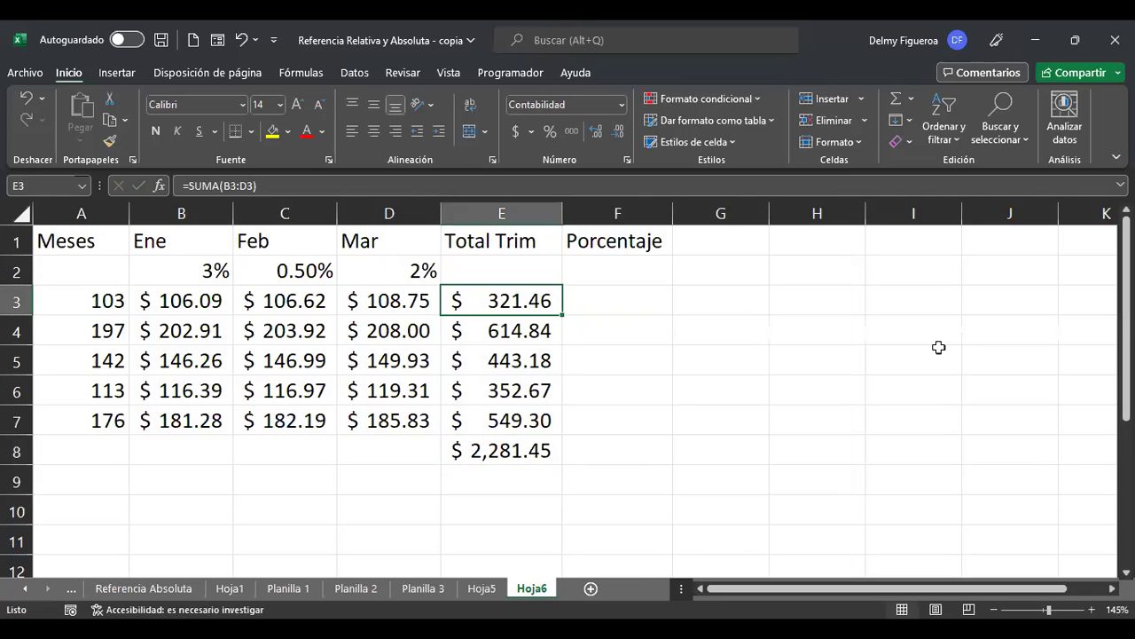
pyautogui.press('Right')
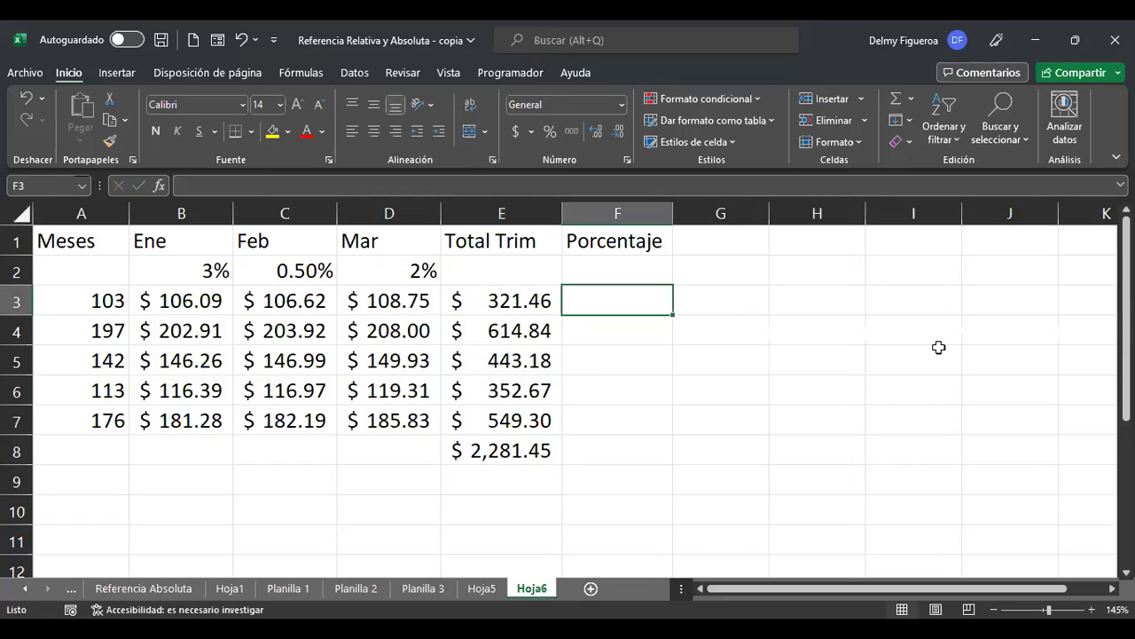
pyautogui.press('Left')
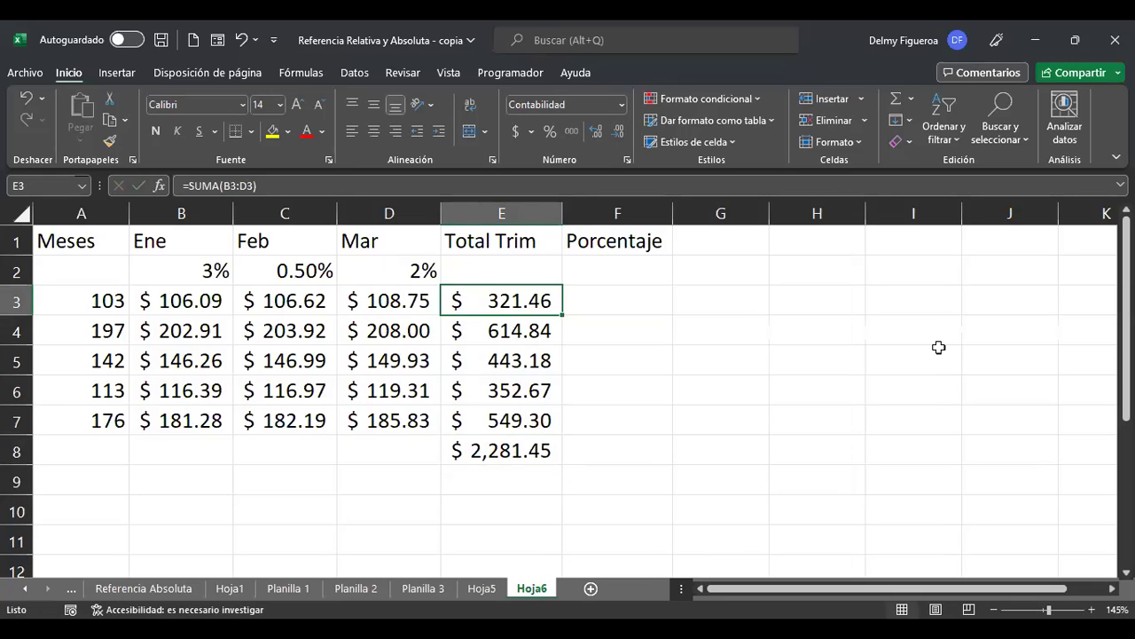
pyautogui.press('Right')
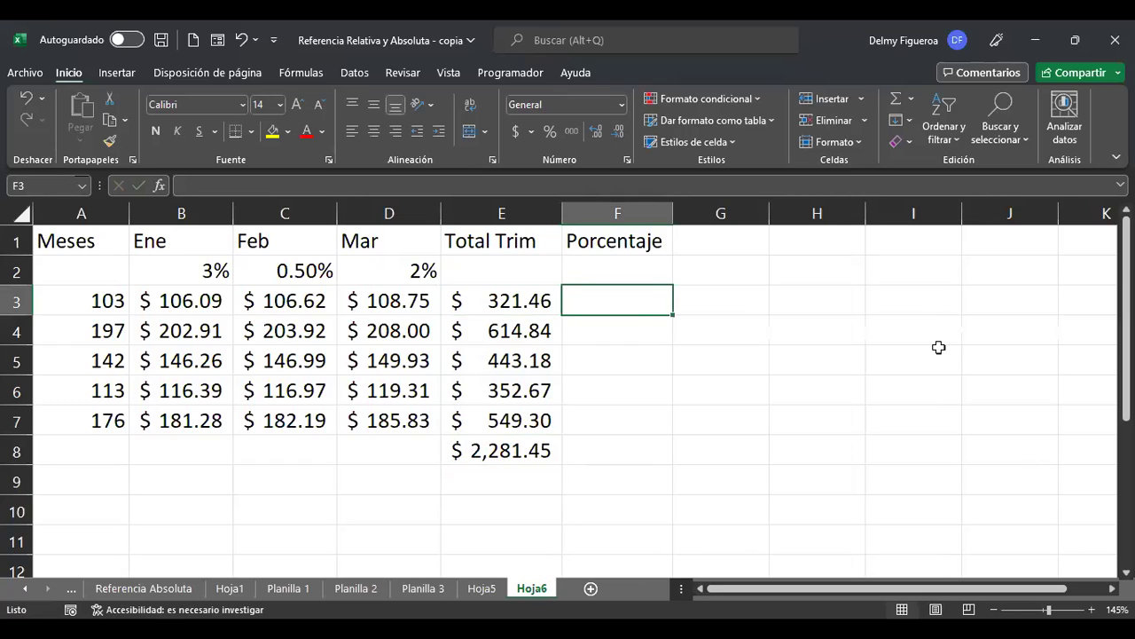
pyautogui.write('+')
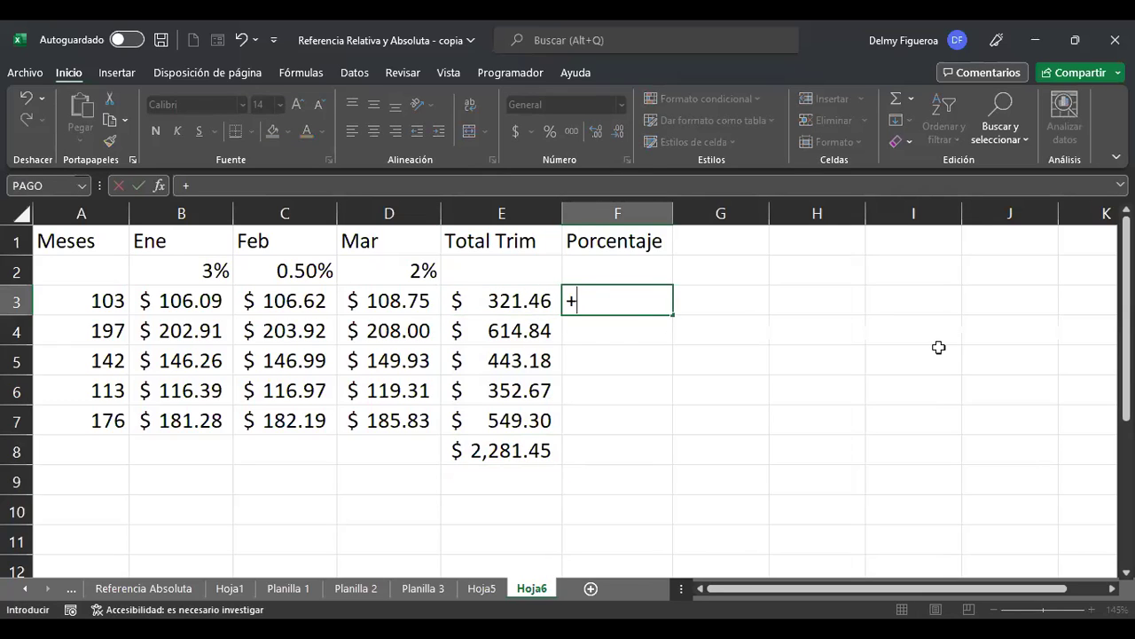
pyautogui.press('Left')
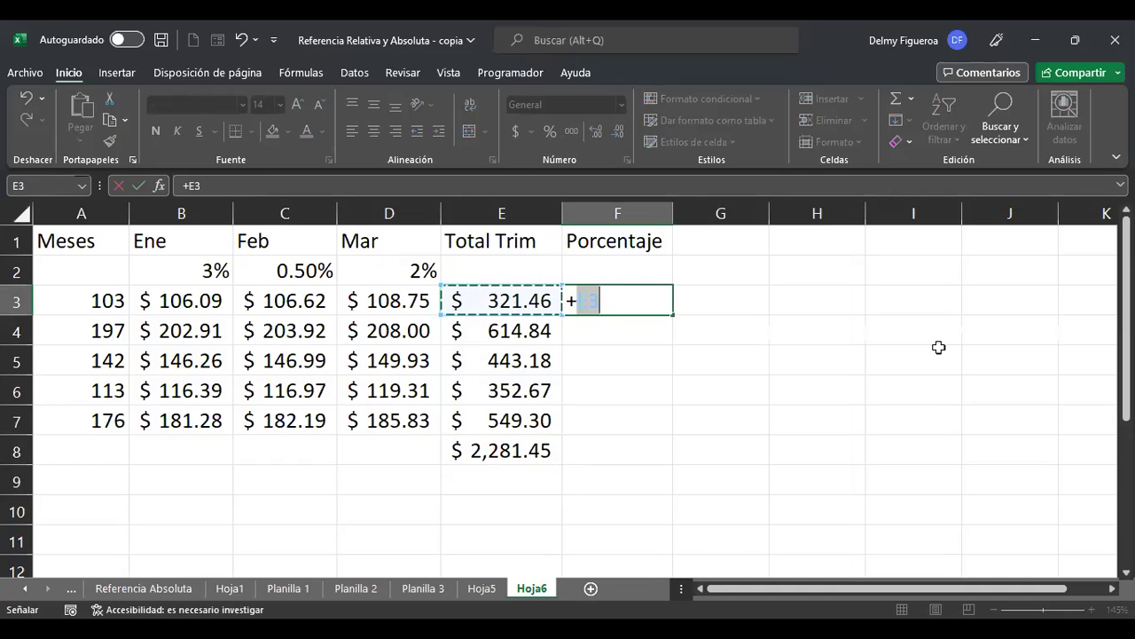
pyautogui.write('/')
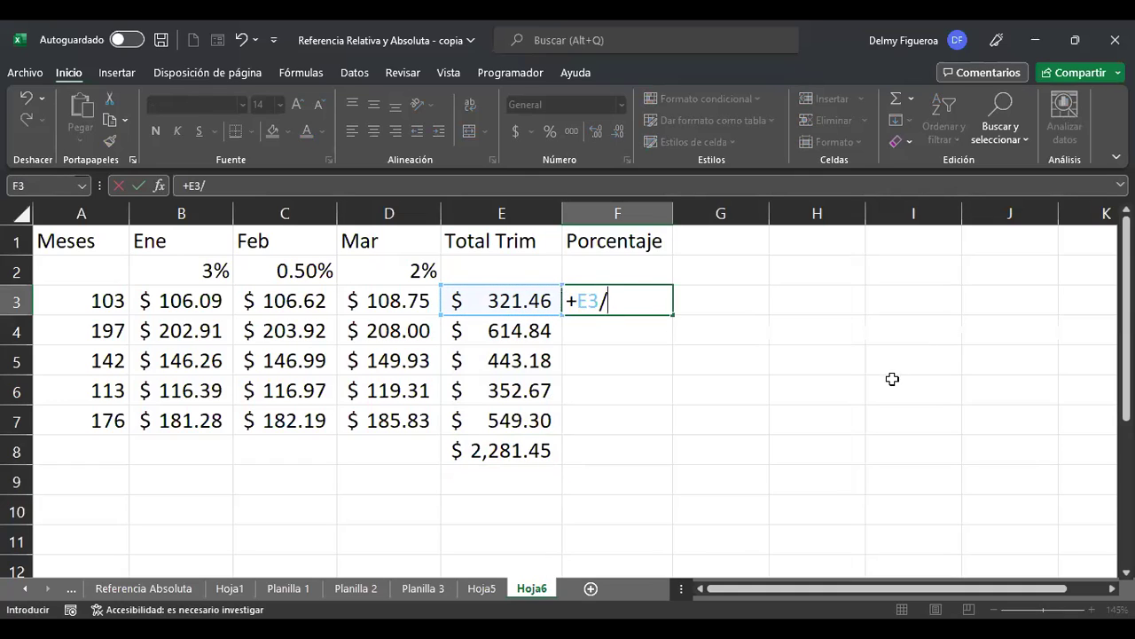
pyautogui.click(522, 445)
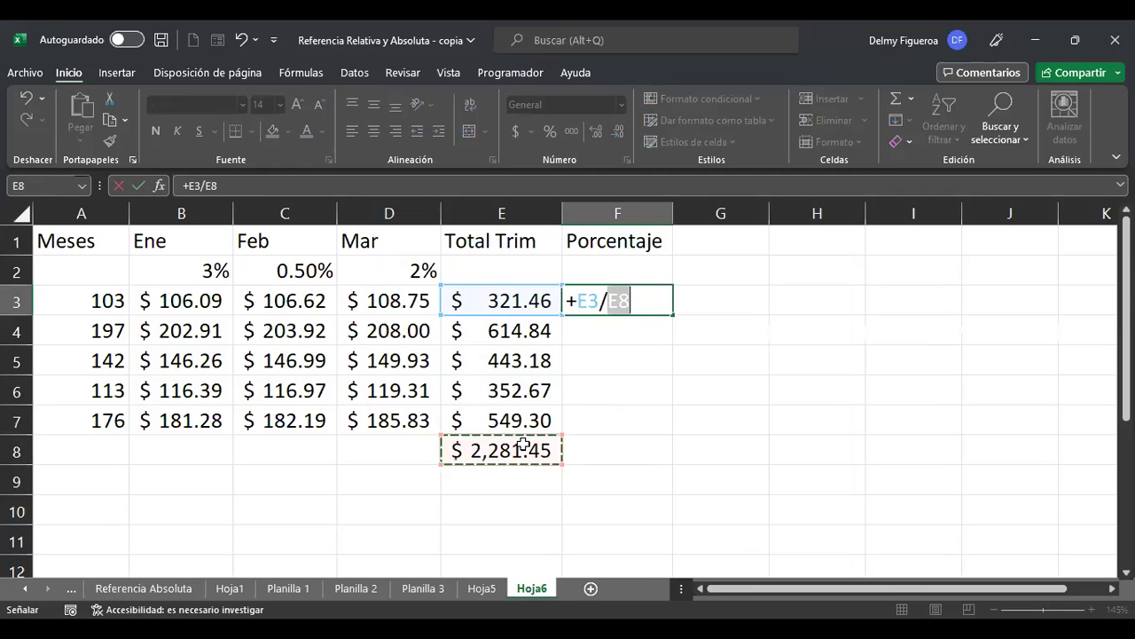
pyautogui.press('Return')
pyautogui.press('Up')
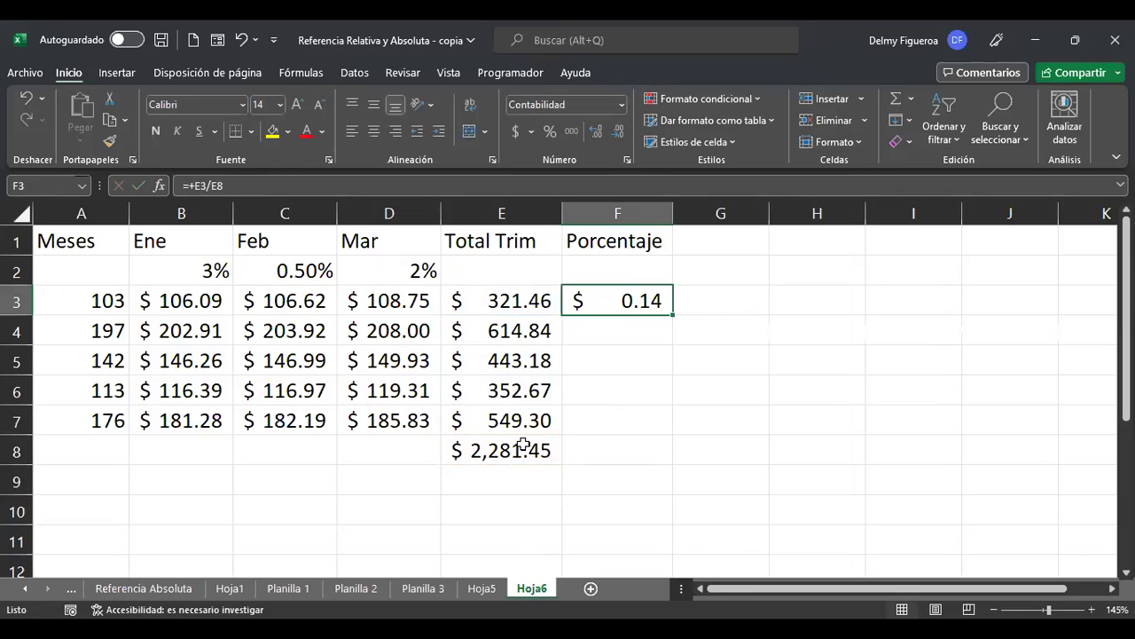
# Multiply the division in F3 by 100, making the formula =+E3/E8*100
pyautogui.press('F2')
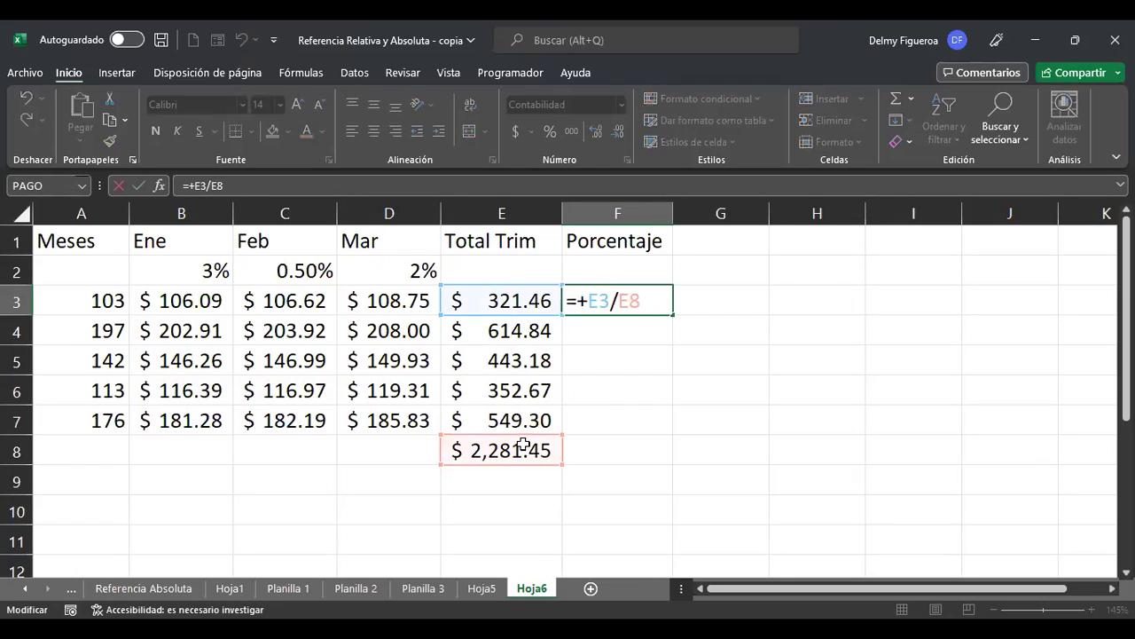
pyautogui.write('*100')
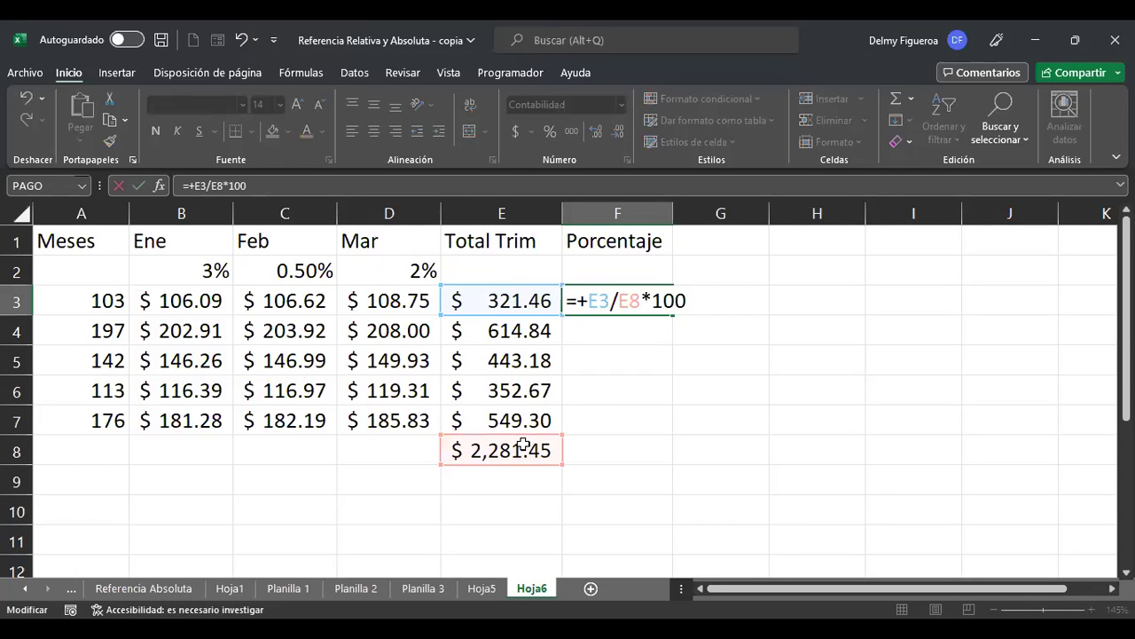
pyautogui.press('Return')
pyautogui.press('Up')
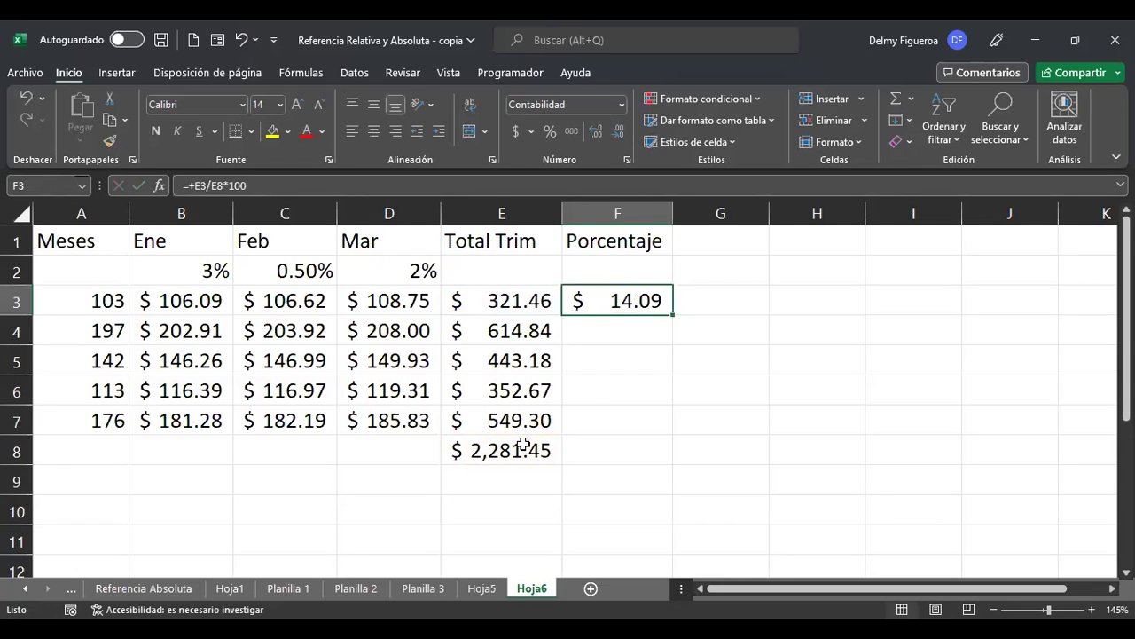
# Apply the percentage format to F3 and replace its formula with =+E3/E8, without the multiplication
pyautogui.click(549, 132)
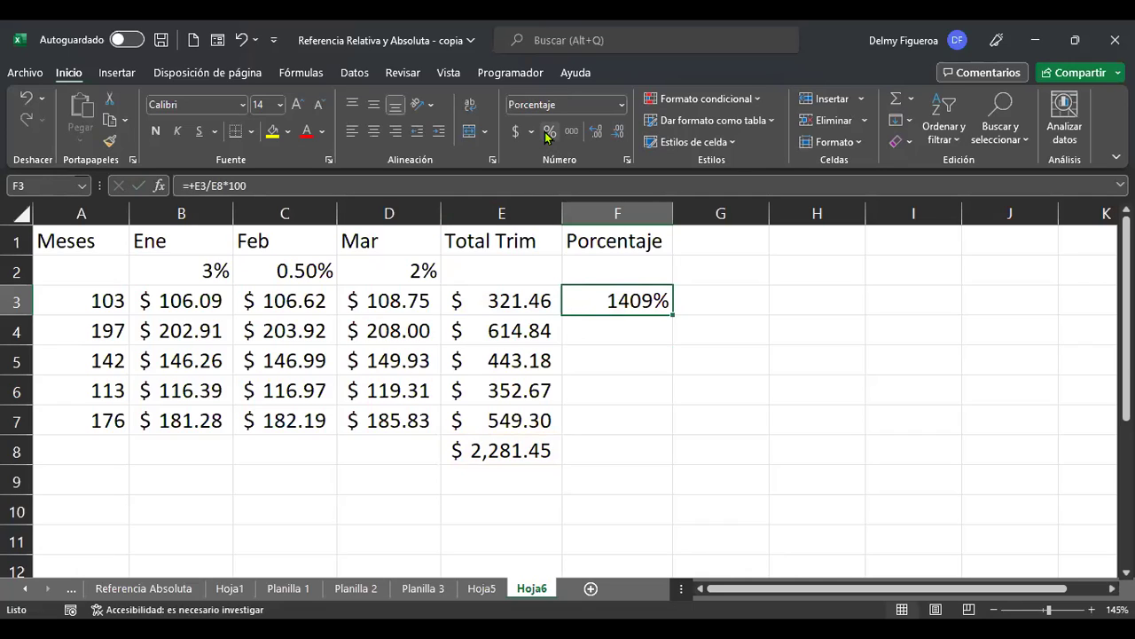
pyautogui.press('F2')
pyautogui.press('Escape')
pyautogui.write('+')
pyautogui.press('Left')
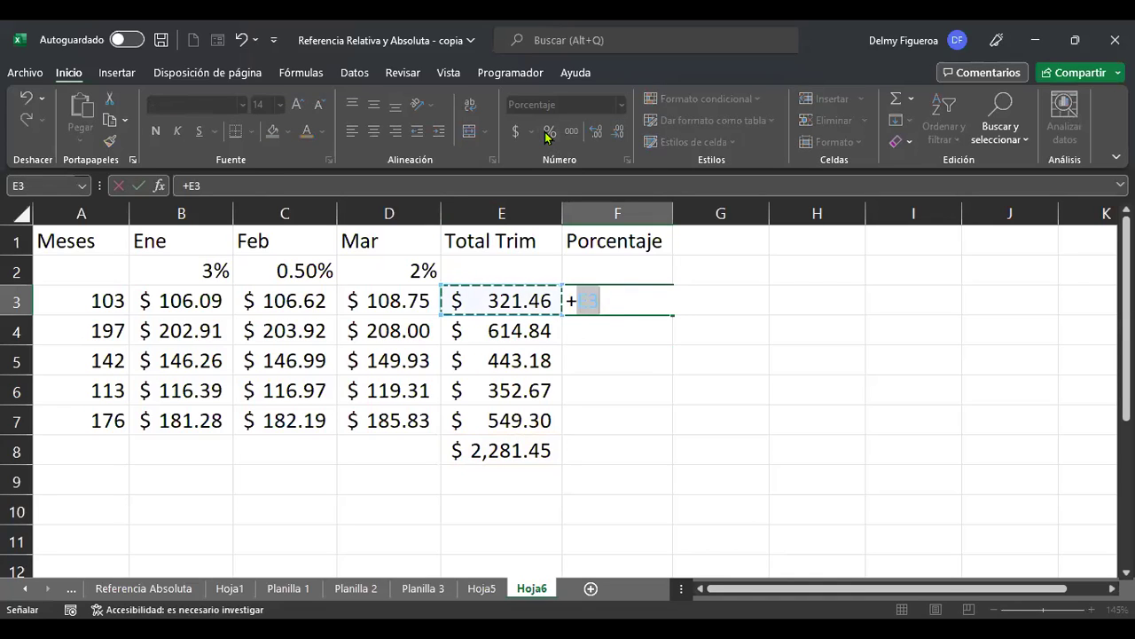
pyautogui.write('/')
pyautogui.click(511, 448)
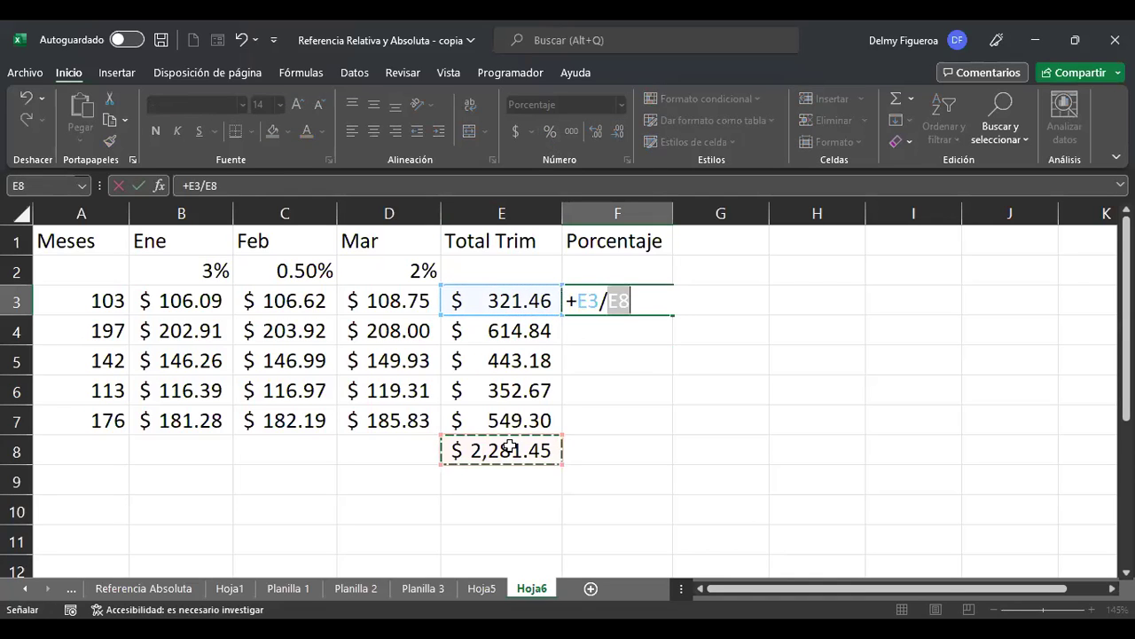
pyautogui.press('Return')
pyautogui.press('Up')
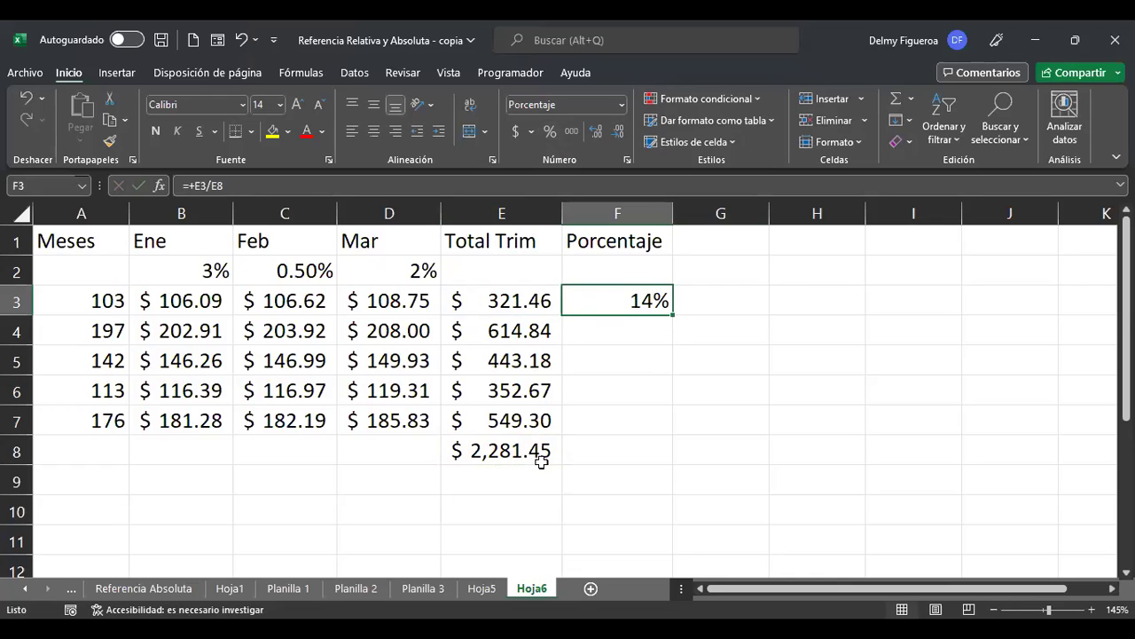
# Try filling the F3 formula down to F4, inspect the references it uses, and clear F4
pyautogui.moveTo(673, 314)
pyautogui.mouseDown()
pyautogui.moveTo(674, 346)
pyautogui.moveTo(769, 377)
pyautogui.mouseUp()
pyautogui.click(632, 336)
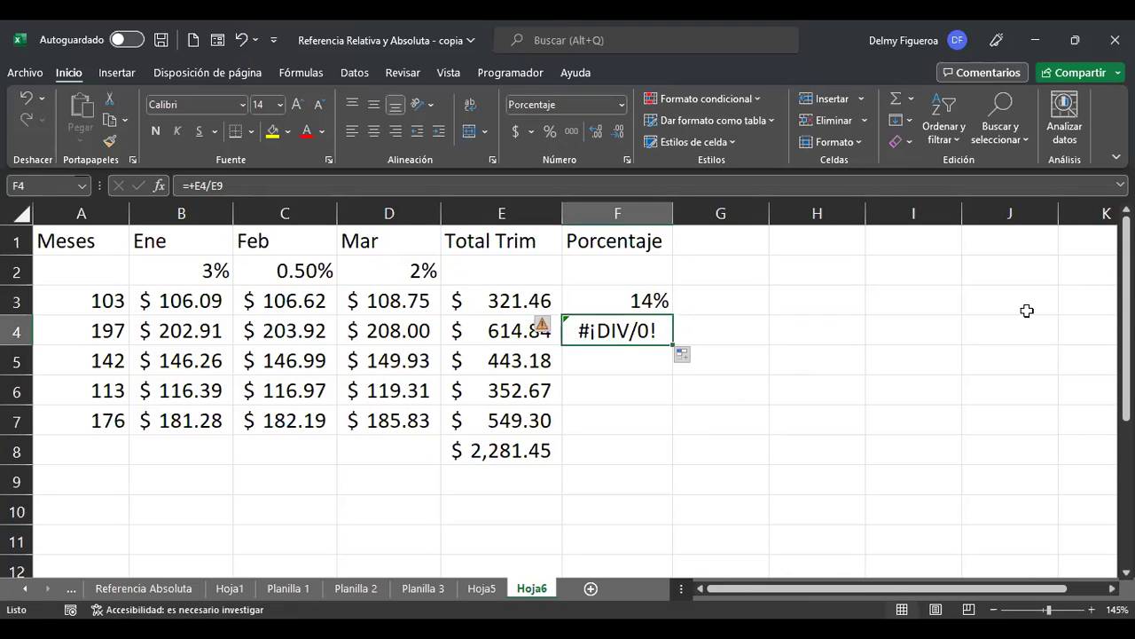
pyautogui.press('F2')
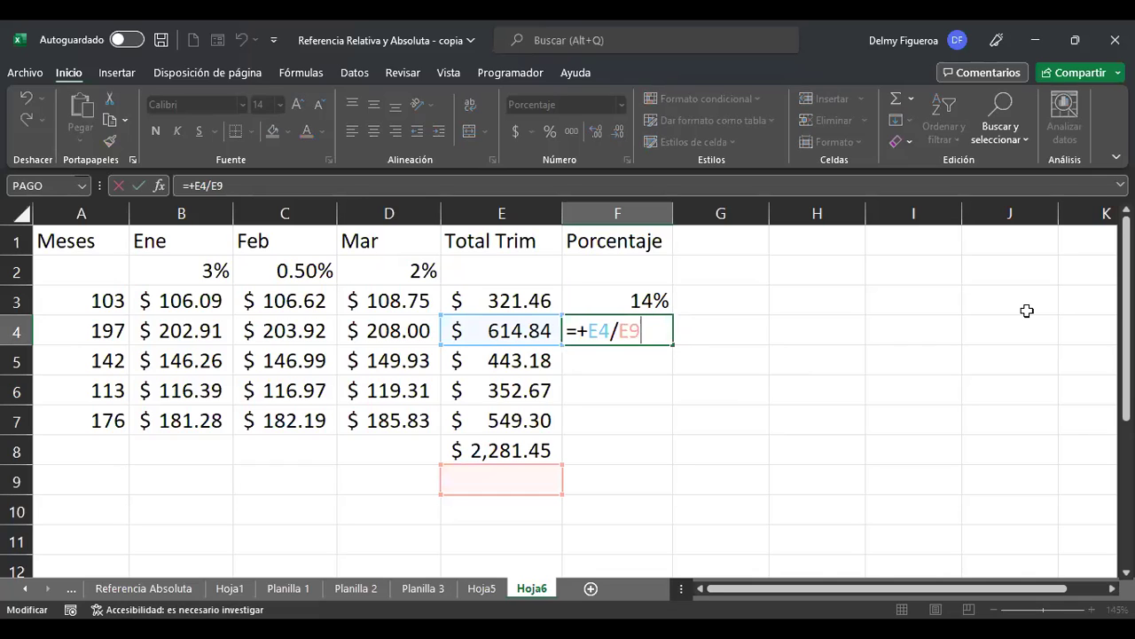
pyautogui.press('Return')
pyautogui.press('Up')
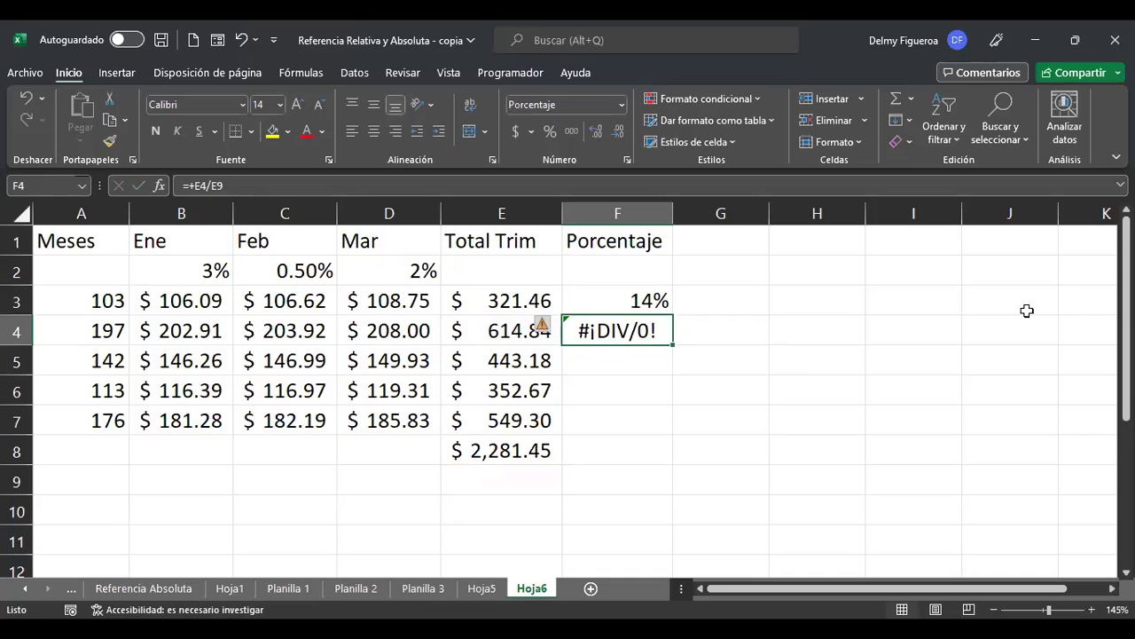
pyautogui.press('Delete')
# Make the grand total reference in F3 absolute as =+E3/$E$8 and fill the formula down to F8
pyautogui.press('Up')
pyautogui.press('F2')
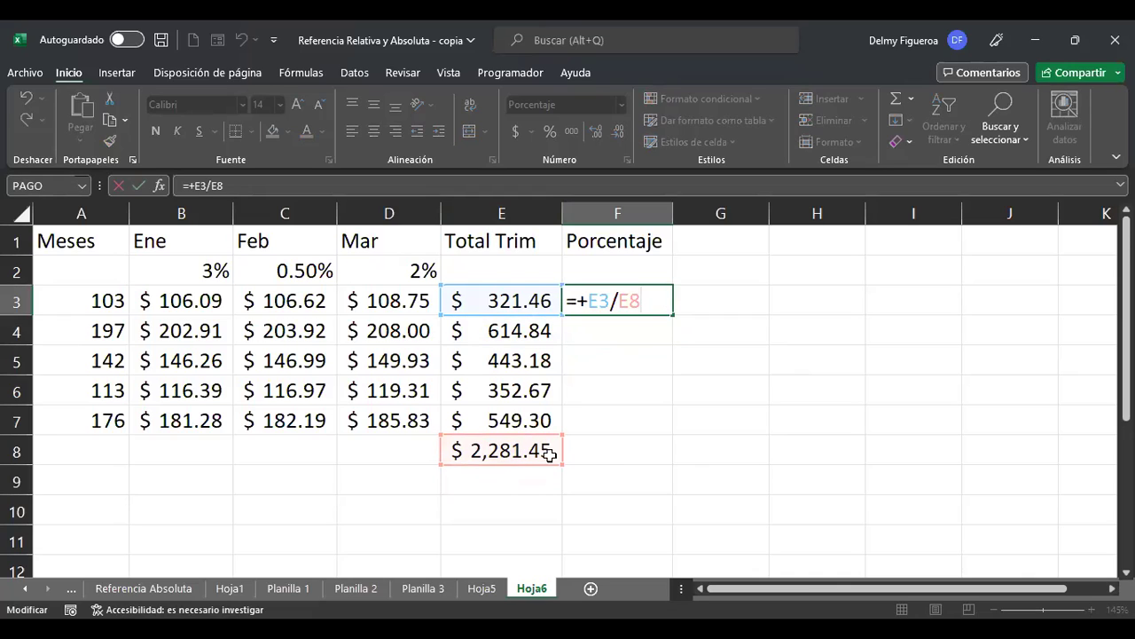
pyautogui.press('F4')
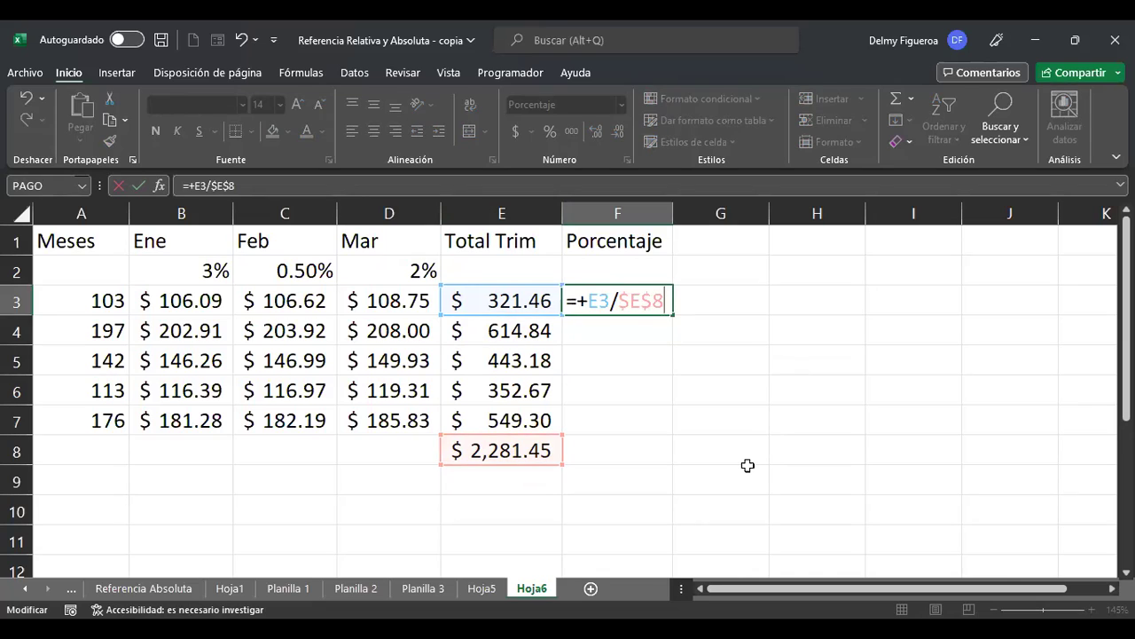
pyautogui.press('Return')
pyautogui.press('Up')
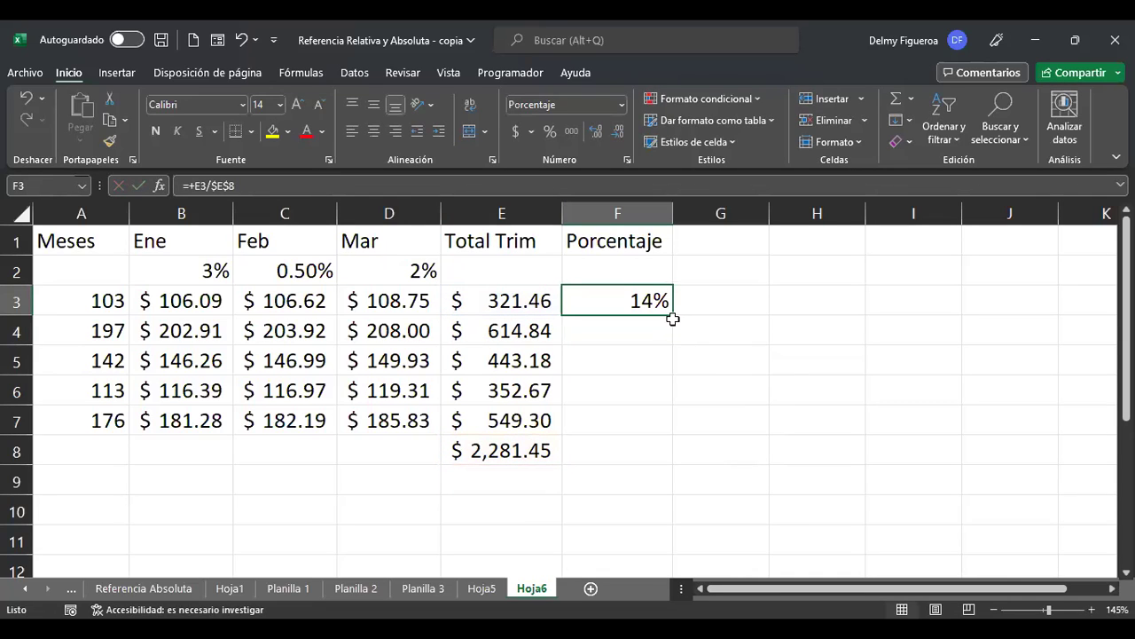
pyautogui.moveTo(672, 317); pyautogui.dragTo(674, 345)
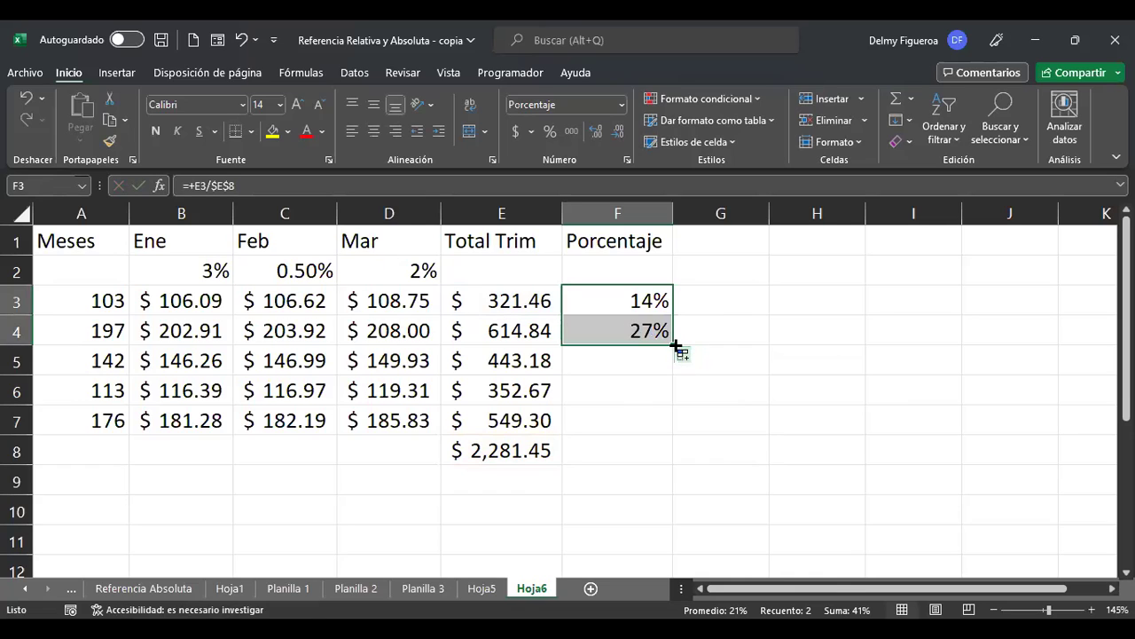
pyautogui.moveTo(673, 344); pyautogui.dragTo(671, 464)
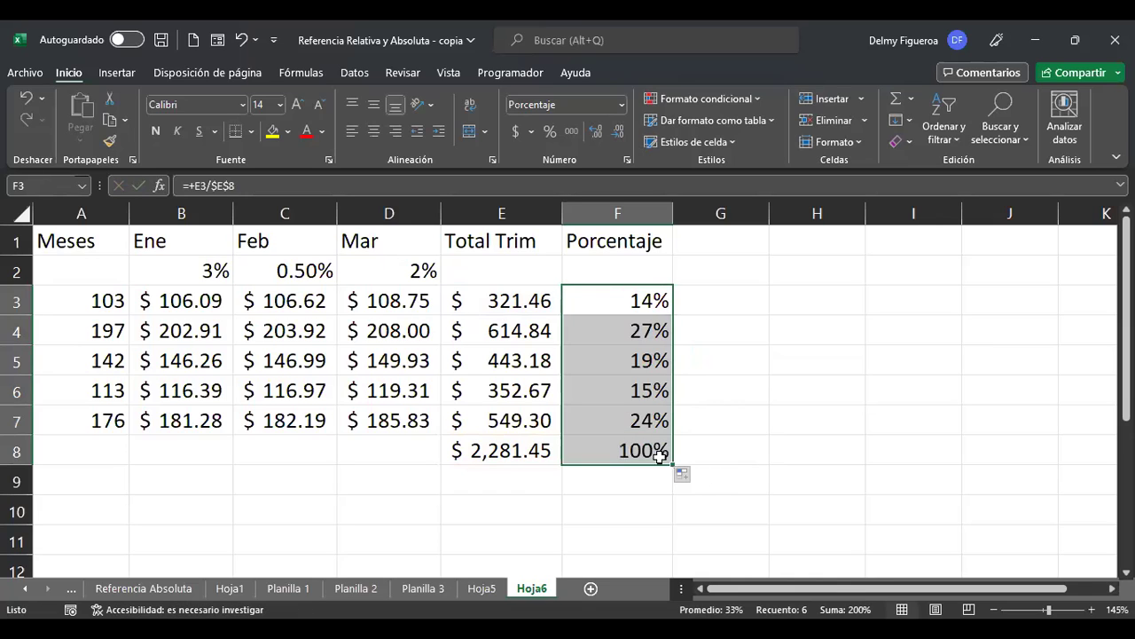
# Review the percentage formulas in F8 and F3, checking which cells they reference
pyautogui.click(625, 451)
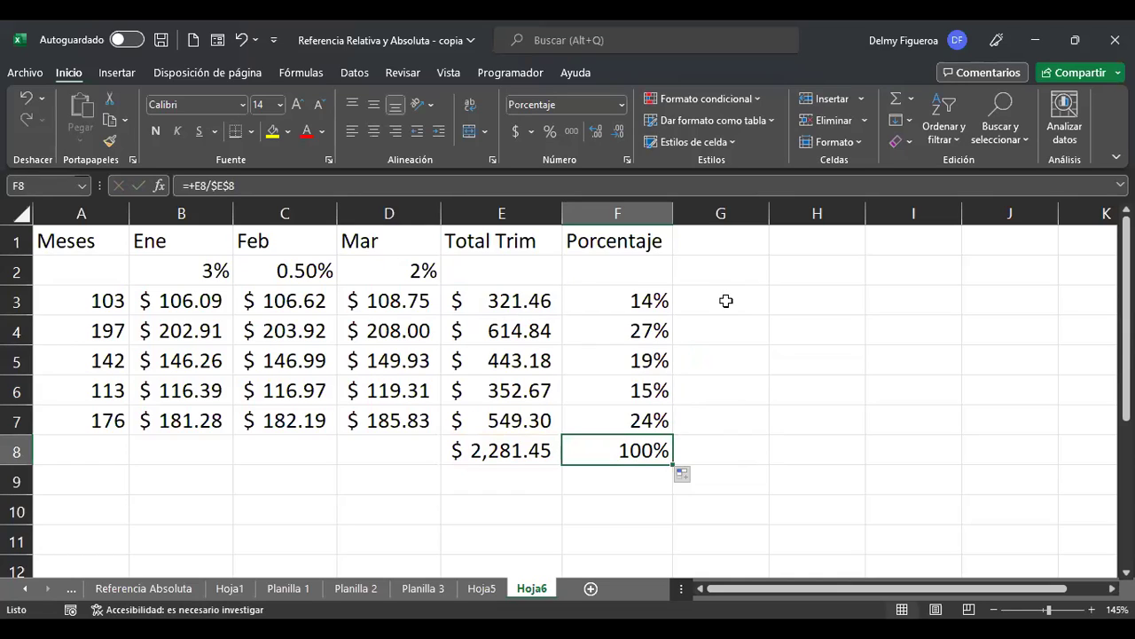
pyautogui.click(588, 300)
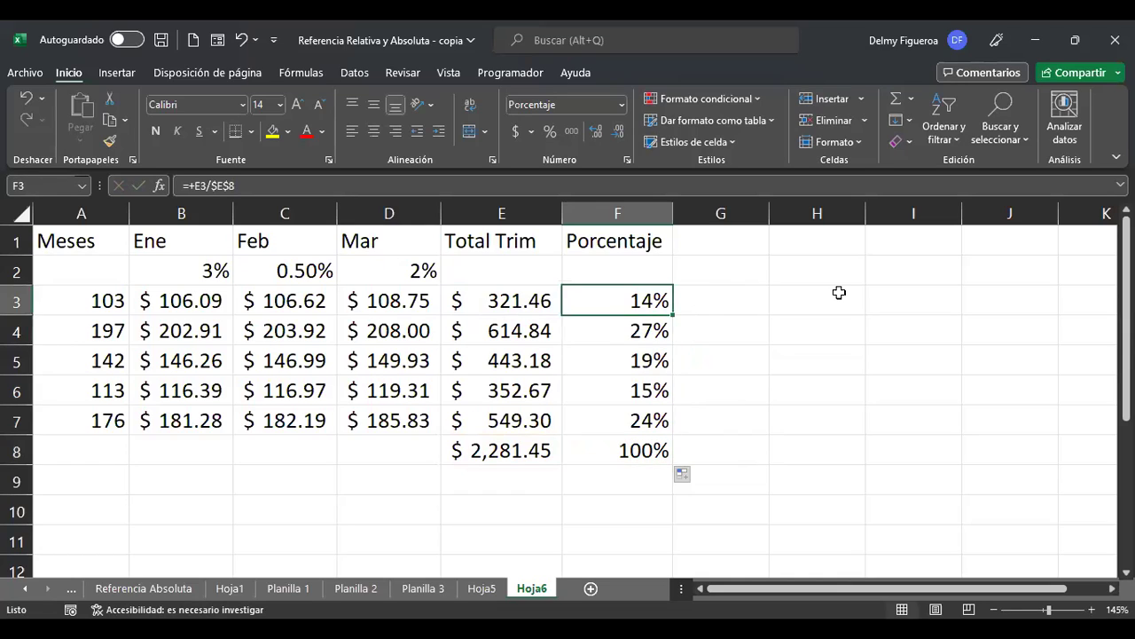
pyautogui.press('F2')
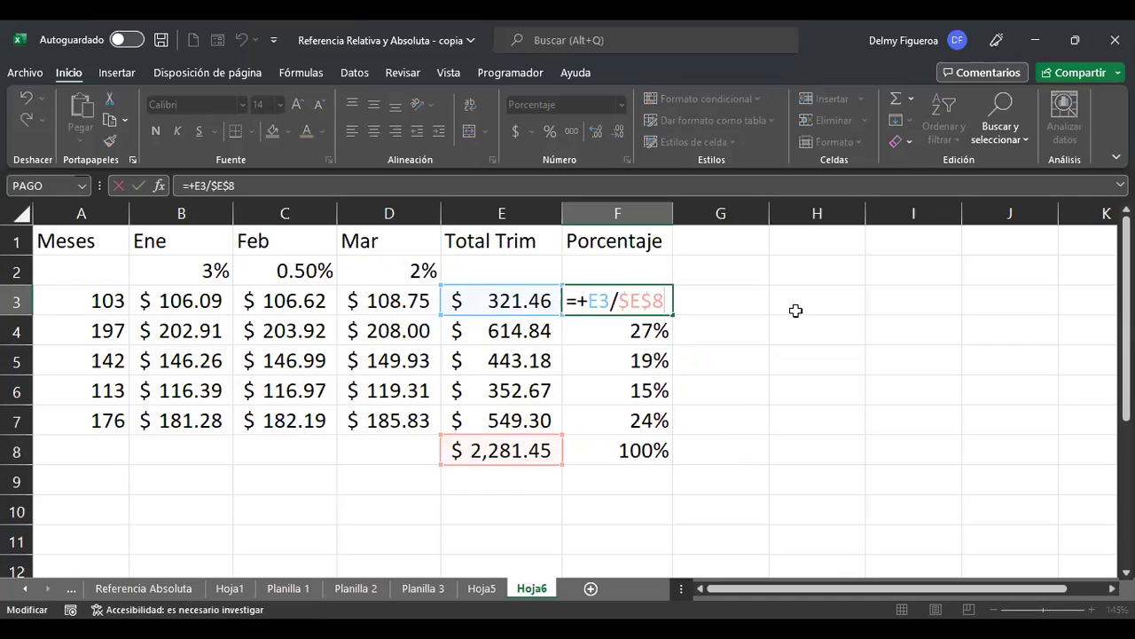
pyautogui.press('Return')
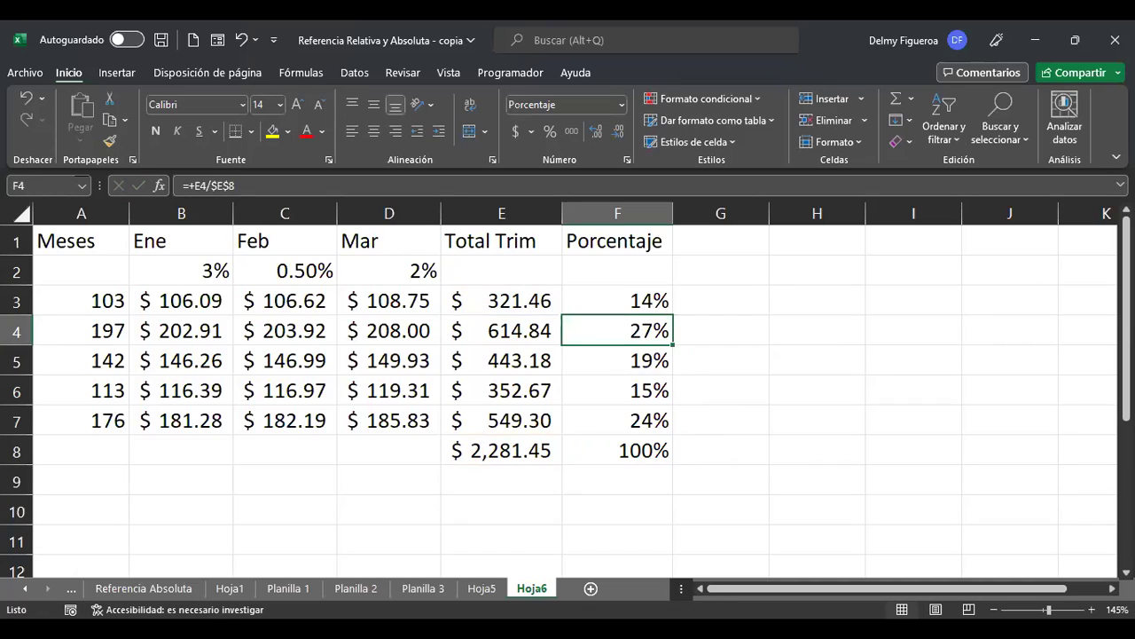
pyautogui.click(882, 371)
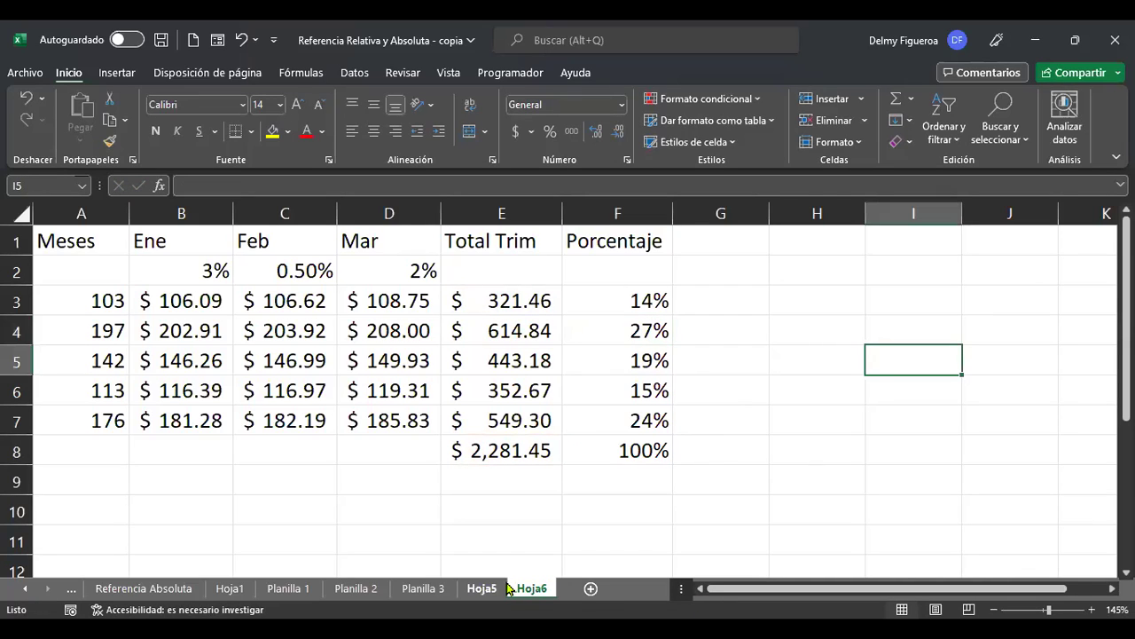
# Add a new blank worksheet after Hoja6
pyautogui.click(641, 588)
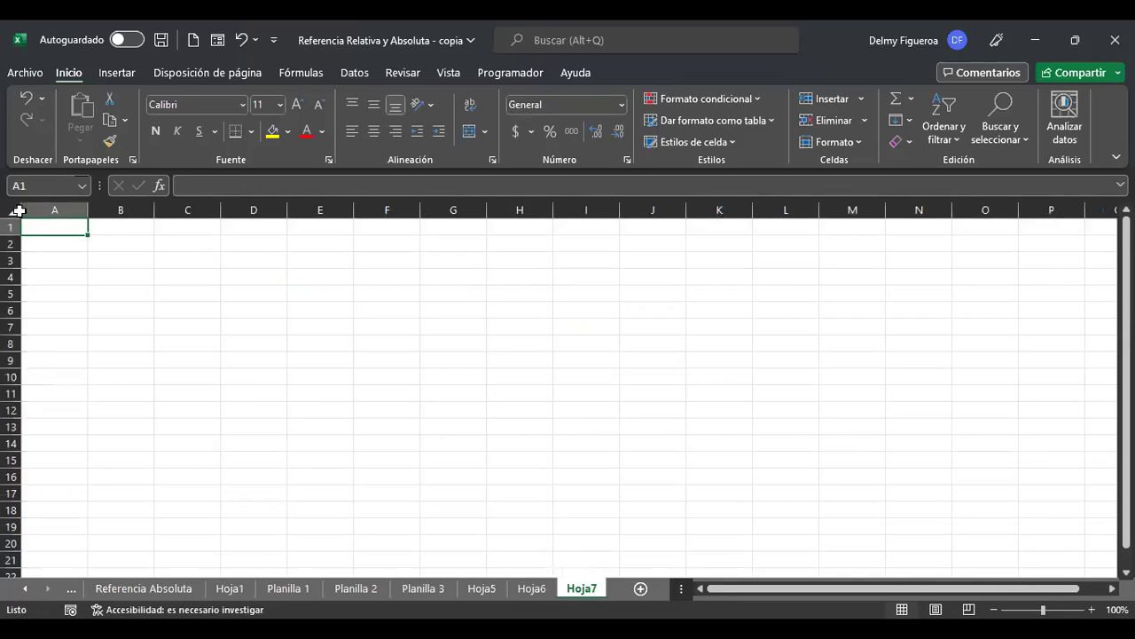
# Set the font size of the entire Hoja7 sheet to 14
pyautogui.keyDown('ctrl'); pyautogui.scroll(3, 259, 410); pyautogui.keyUp('ctrl')
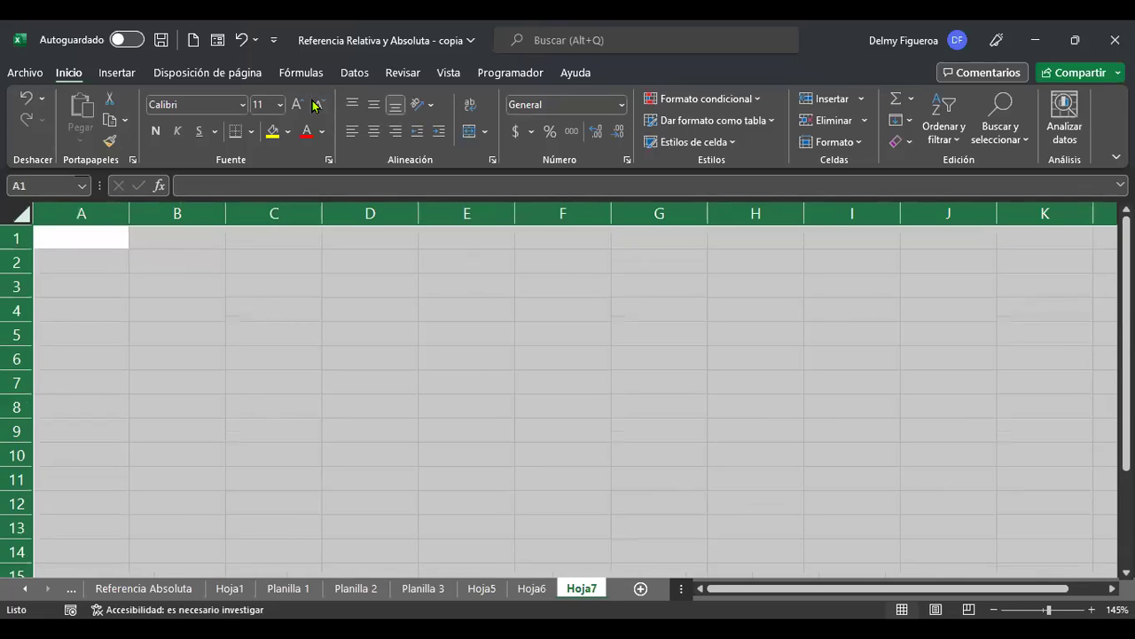
pyautogui.click(297, 104)
pyautogui.click(297, 104)
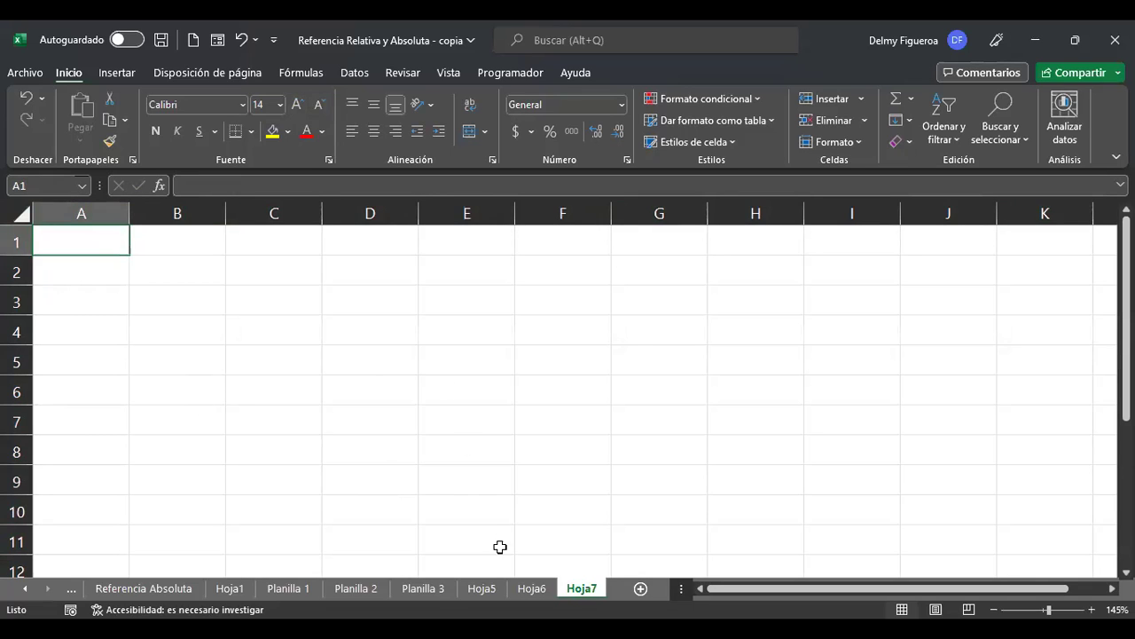
# Review the earlier exercise sheets from Referencia Relativa through Hoja6, and return to the blank Hoja7
pyautogui.click(152, 590)
pyautogui.click(23, 589)
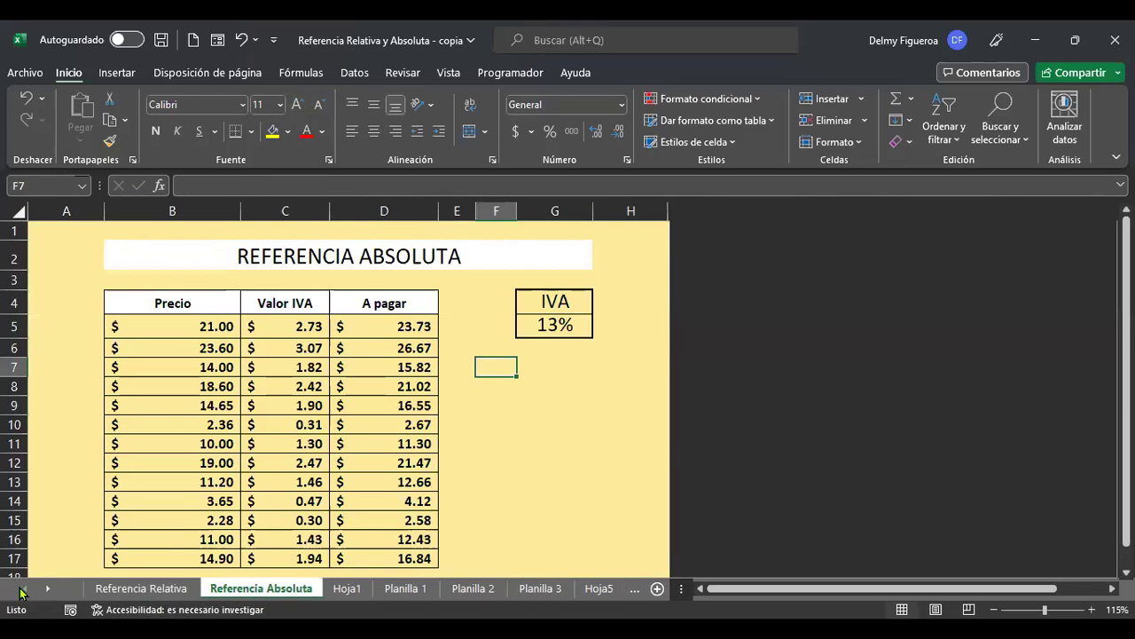
pyautogui.click(155, 592)
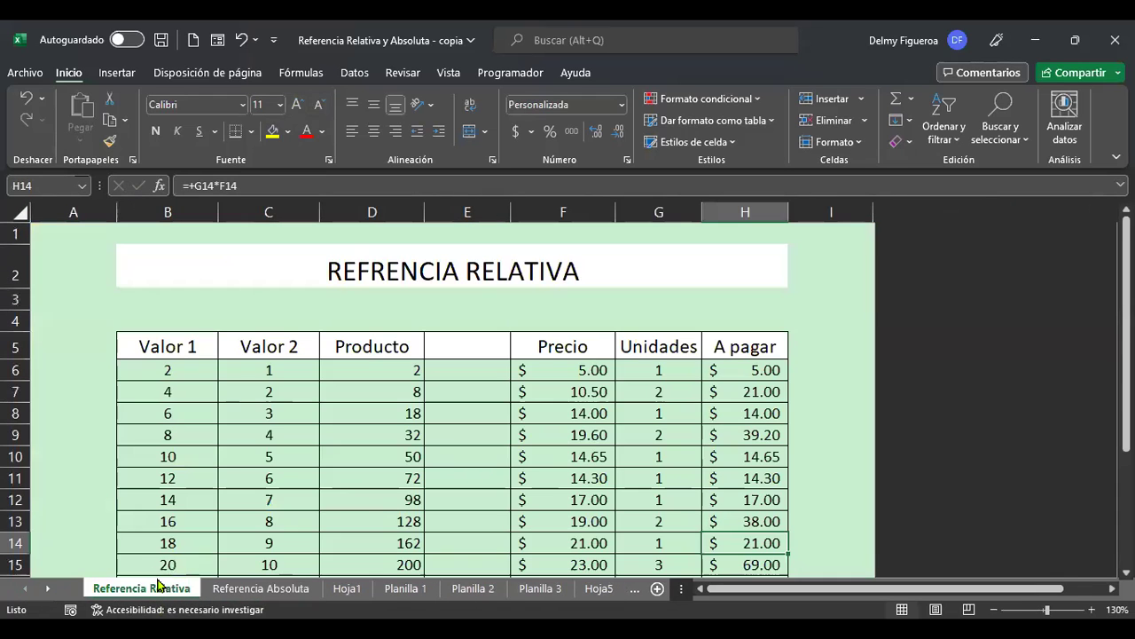
pyautogui.click(831, 370)
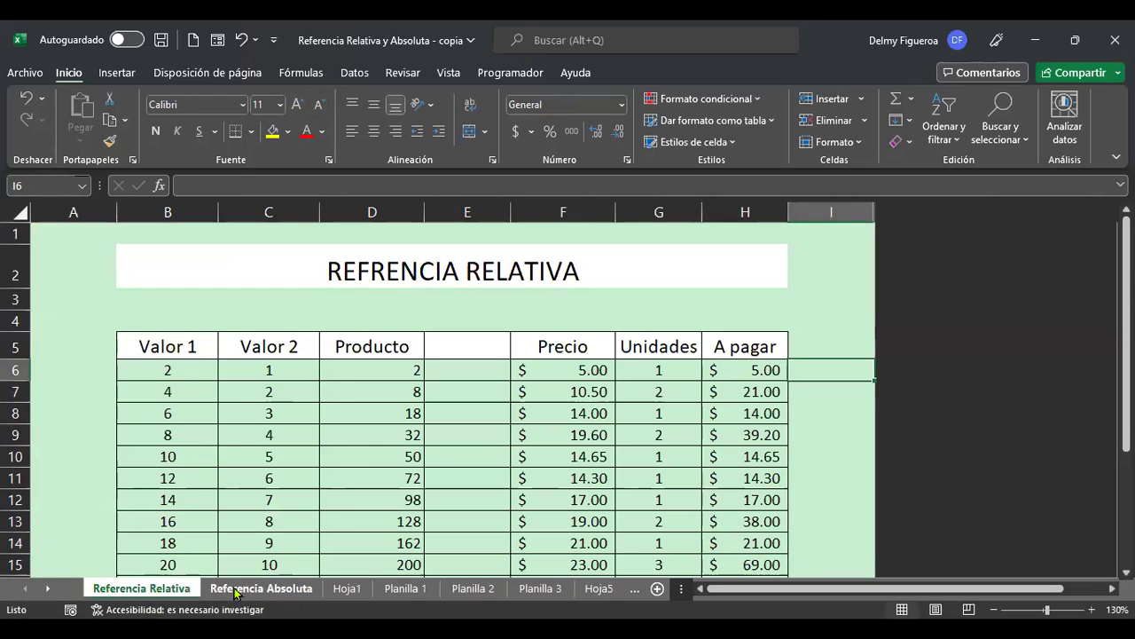
pyautogui.click(262, 589)
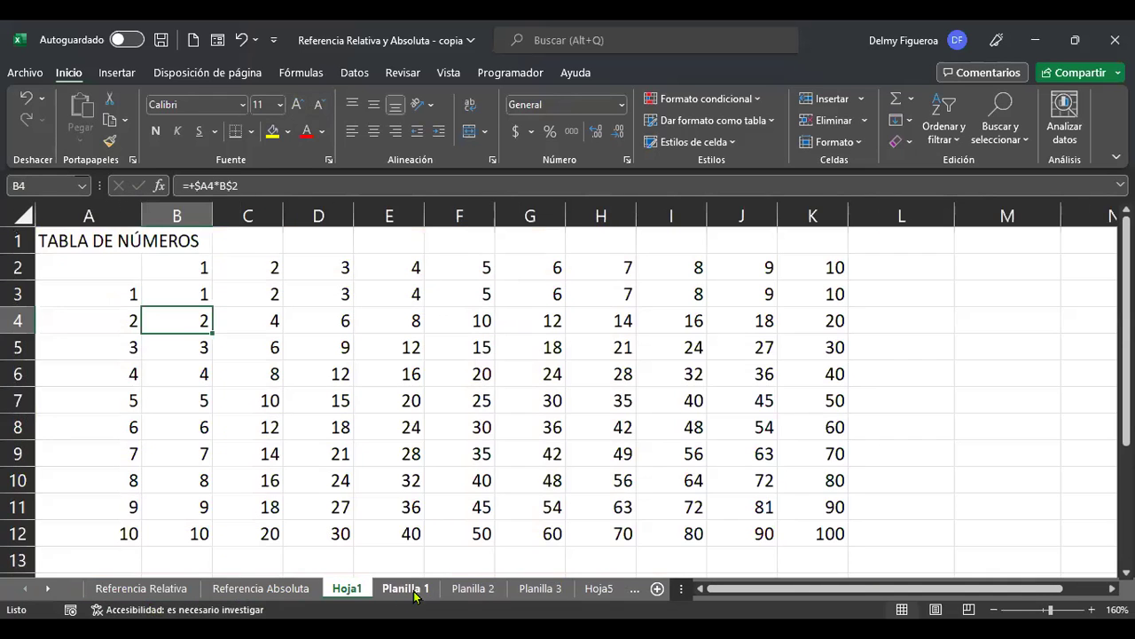
pyautogui.click(415, 589)
pyautogui.click(472, 589)
pyautogui.click(538, 589)
pyautogui.click(597, 589)
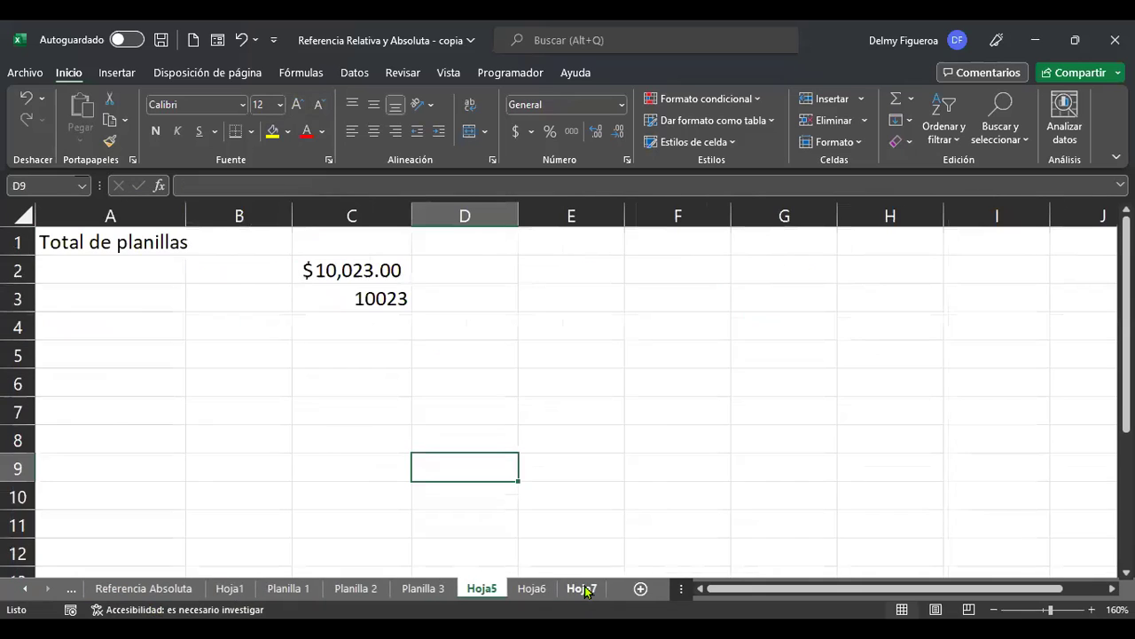
pyautogui.click(537, 590)
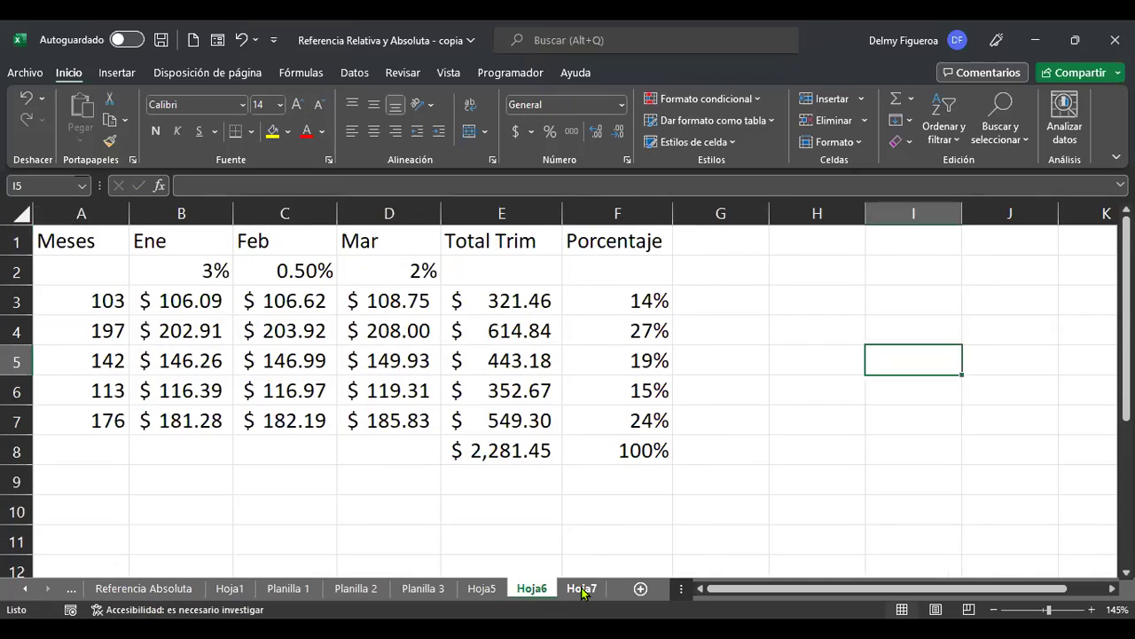
pyautogui.click(583, 590)
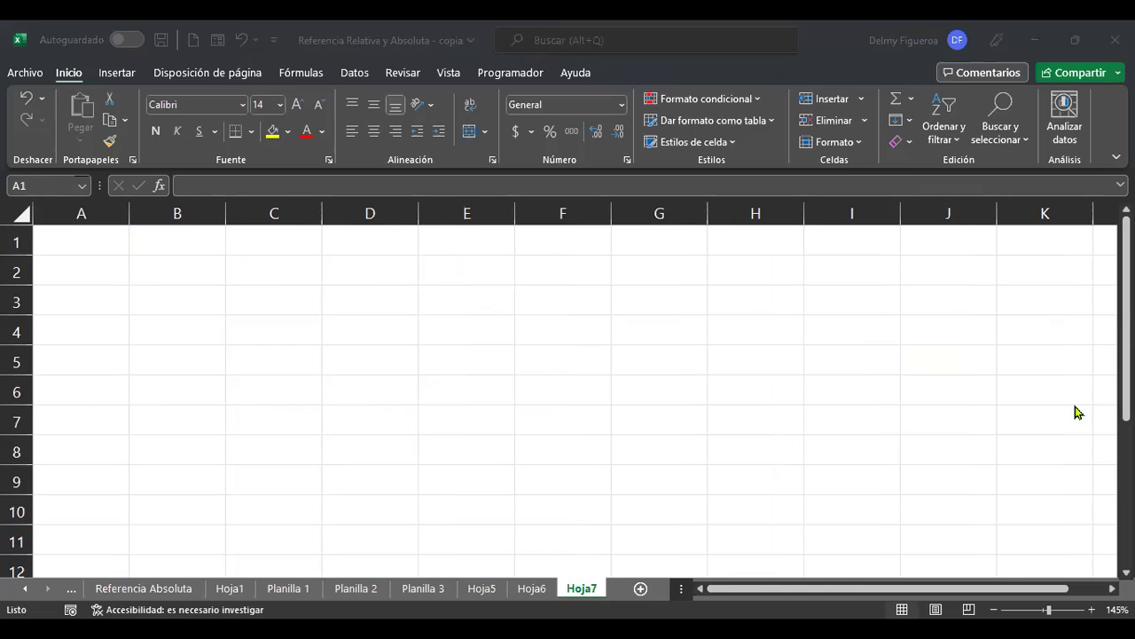
# Enter the header Producto in A1 with Prod 1 and Prod 2 in the two cells below
pyautogui.click(205, 238)
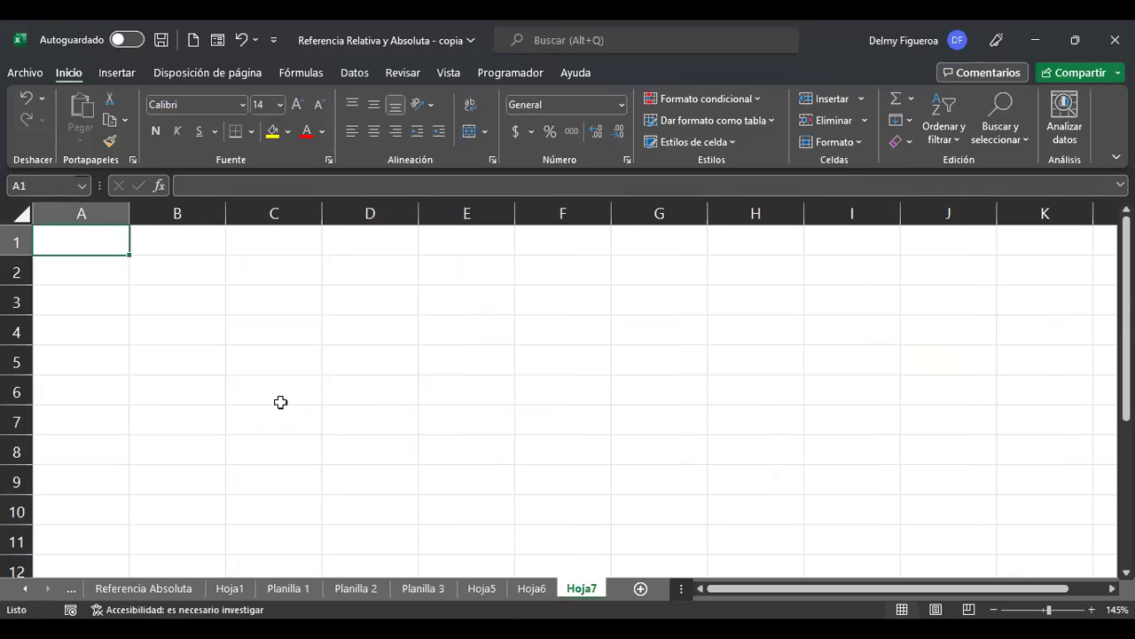
pyautogui.write('Producto')
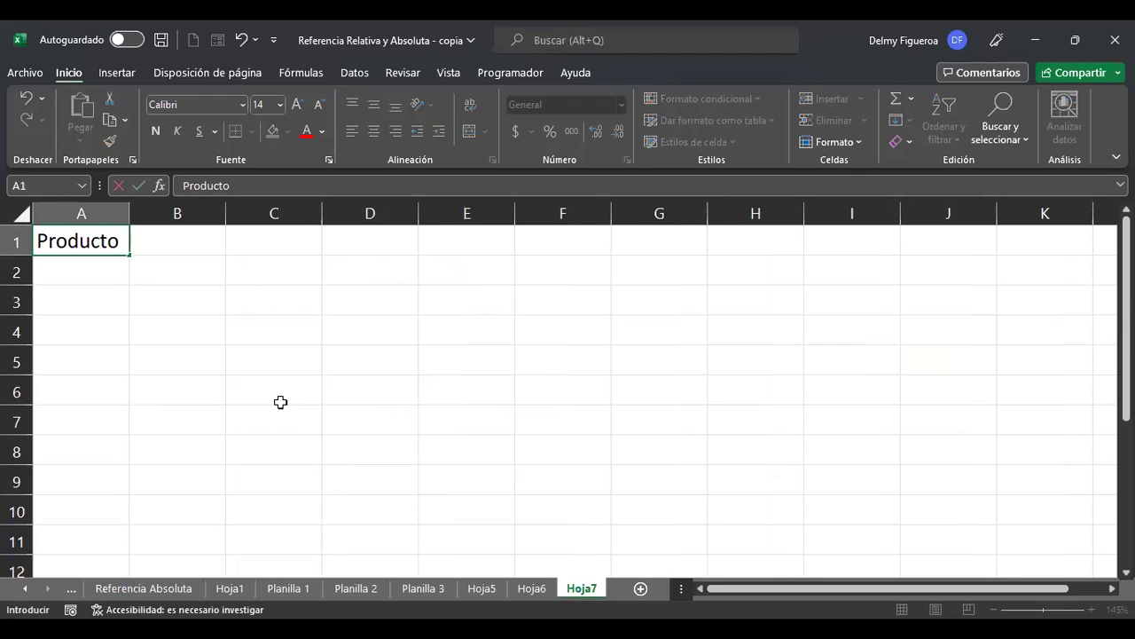
pyautogui.press('Return')
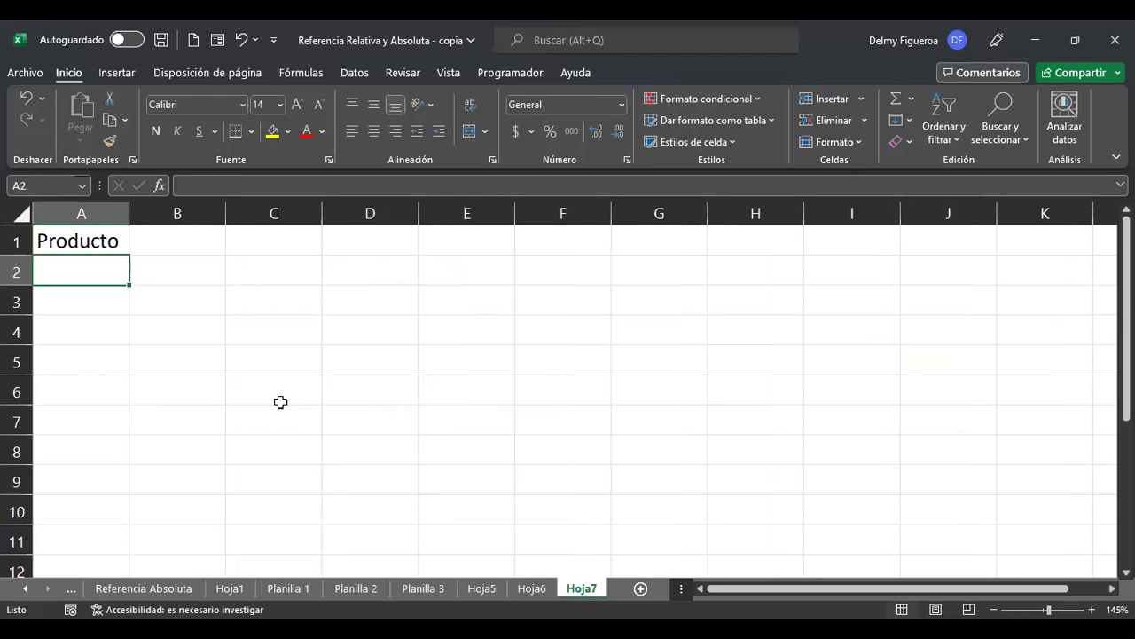
pyautogui.write('Prod 1')
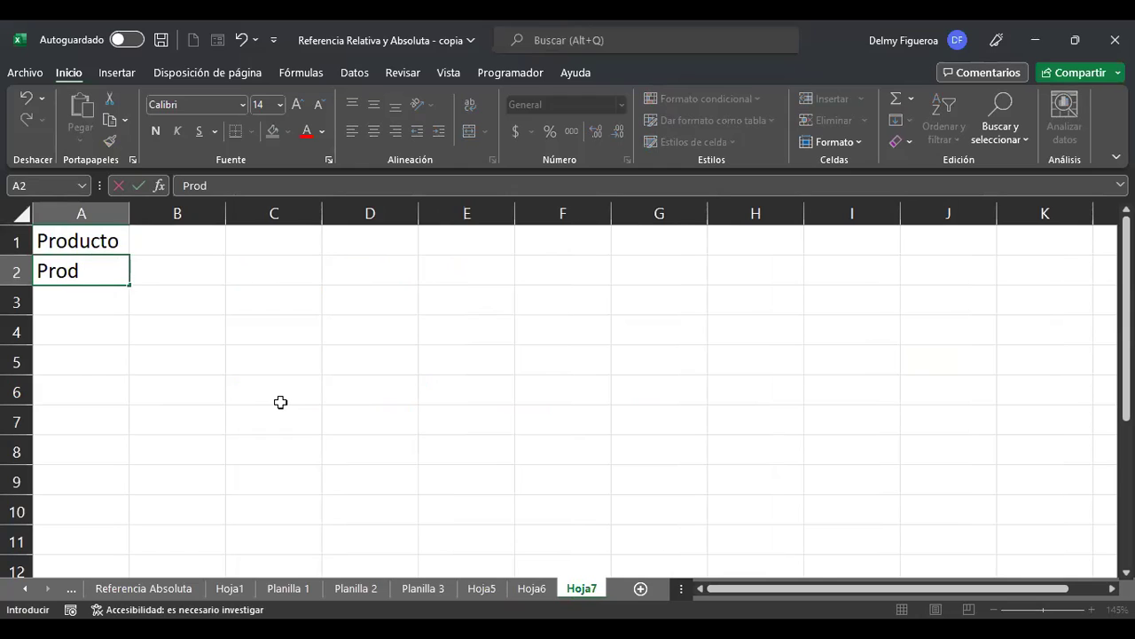
pyautogui.press('Return')
pyautogui.write('Prod 2')
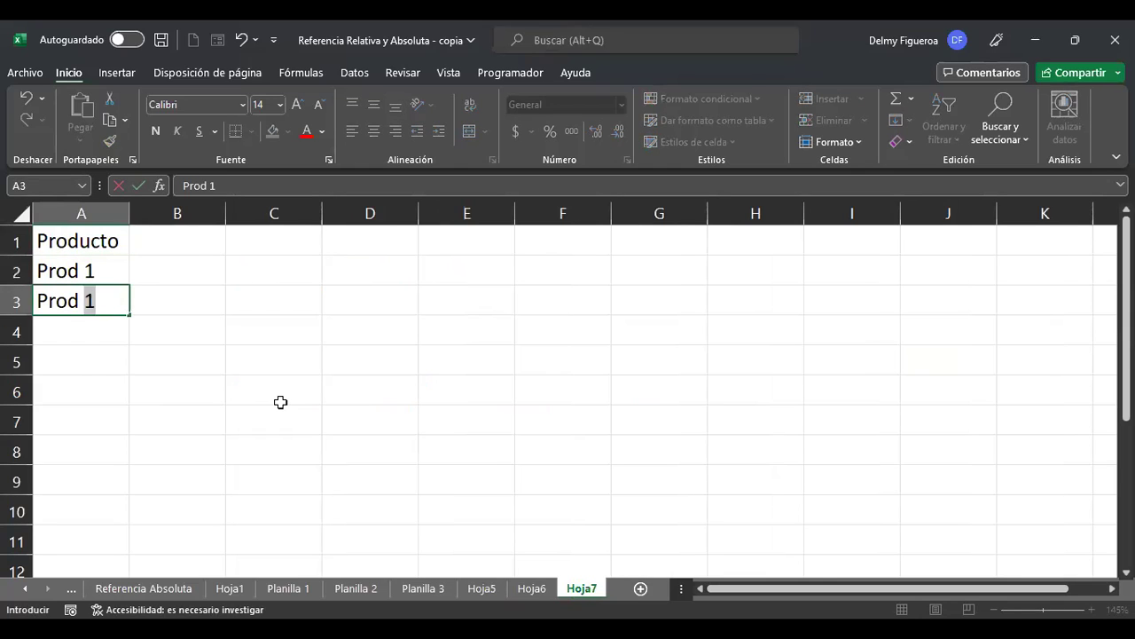
pyautogui.press('Return')
# Extend the product series from A2:A3 down to Prod 5 in A6
pyautogui.hotkey('ctrl', 'Home')
pyautogui.press('Down')
pyautogui.hotkey('shift', 'Down')
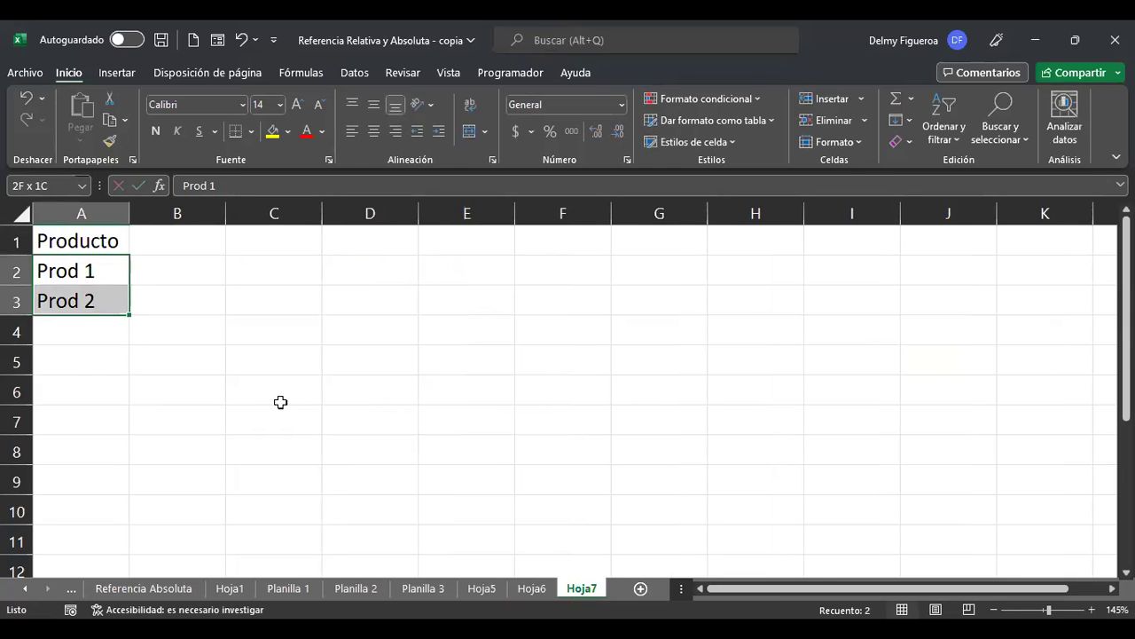
pyautogui.moveTo(130, 318); pyautogui.dragTo(124, 397)
# Add a Costo column in B1 with the values 25, 30, 45, 70 and 80 in B2:B6
pyautogui.click(177, 247)
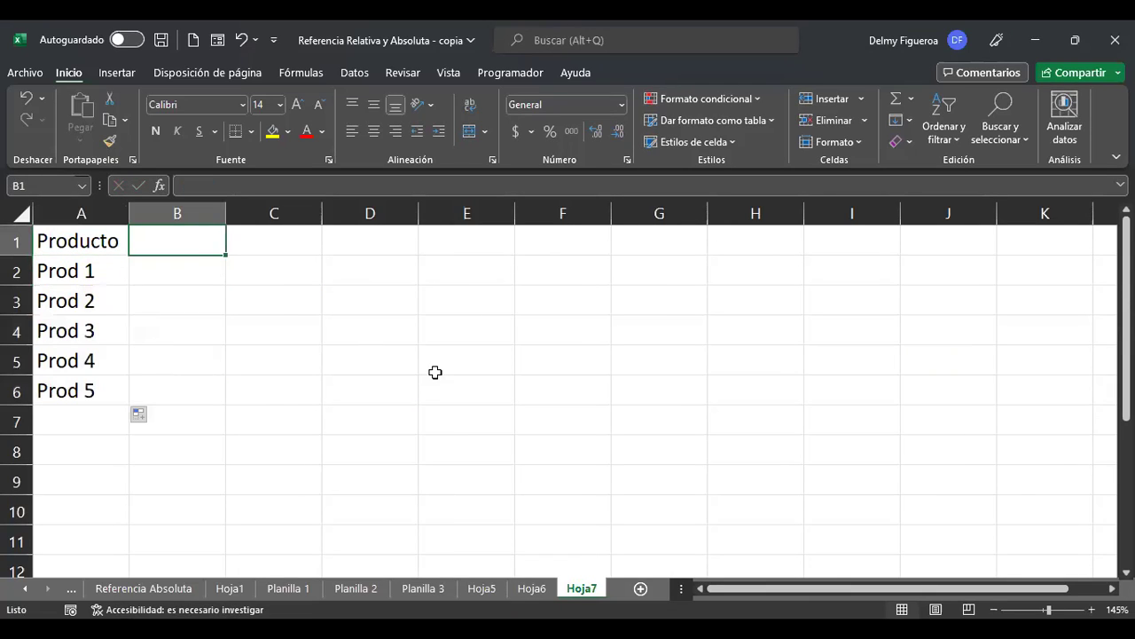
pyautogui.write('Costo')
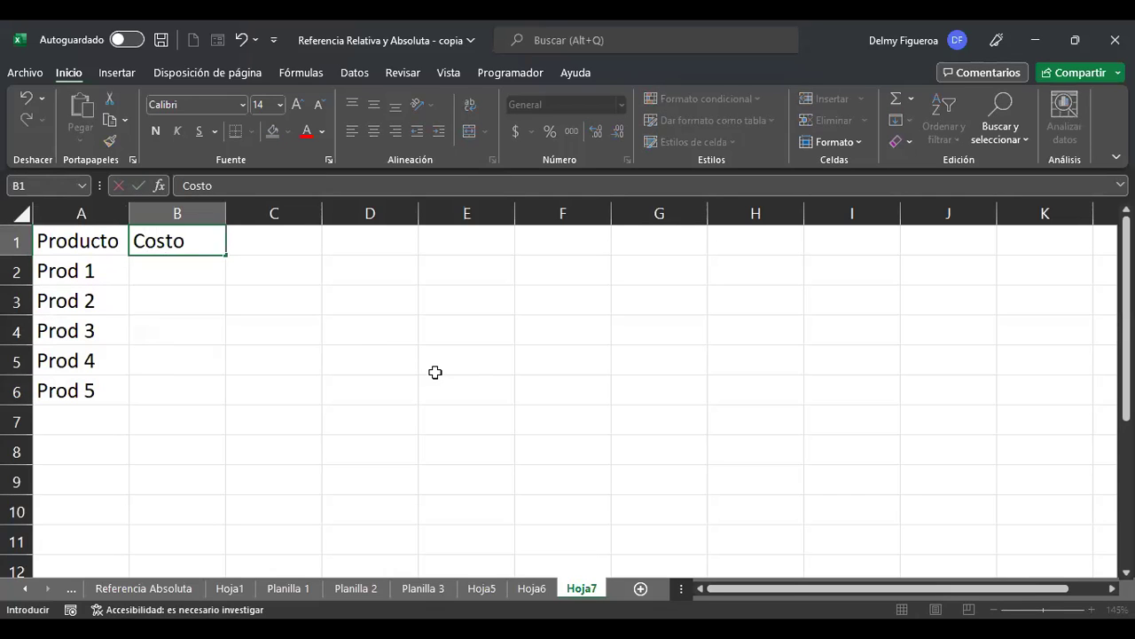
pyautogui.press('Return')
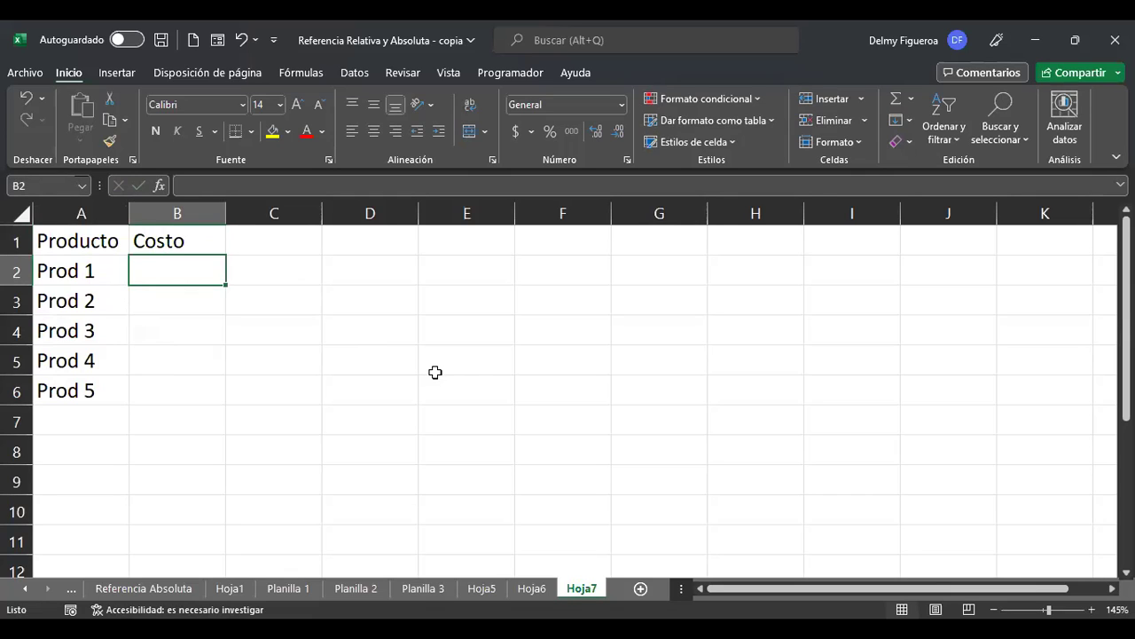
pyautogui.write('25')
pyautogui.press('Return')
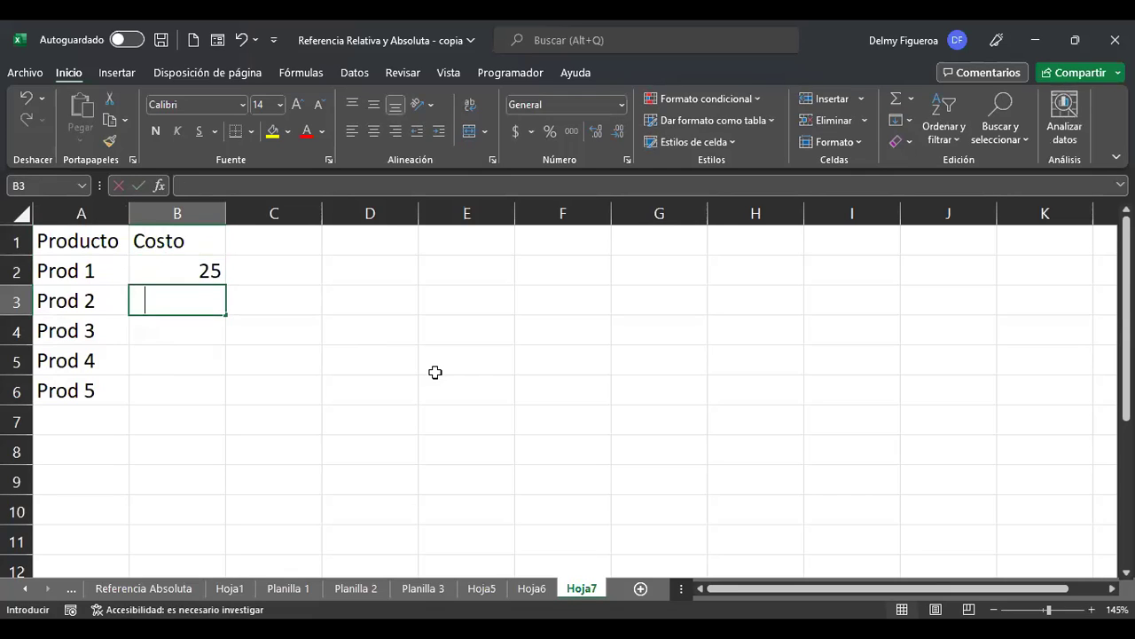
pyautogui.write('30')
pyautogui.press('Return')
pyautogui.write('45')
pyautogui.press('Return')
pyautogui.write('70')
pyautogui.press('Return')
pyautogui.write('80')
pyautogui.press('Tab')
# Enter the label Pago efectivo in G1 and fit column G to its content
pyautogui.press('Up')
pyautogui.press('Up')
pyautogui.press('Up')
pyautogui.press('Up')
pyautogui.press('Up')
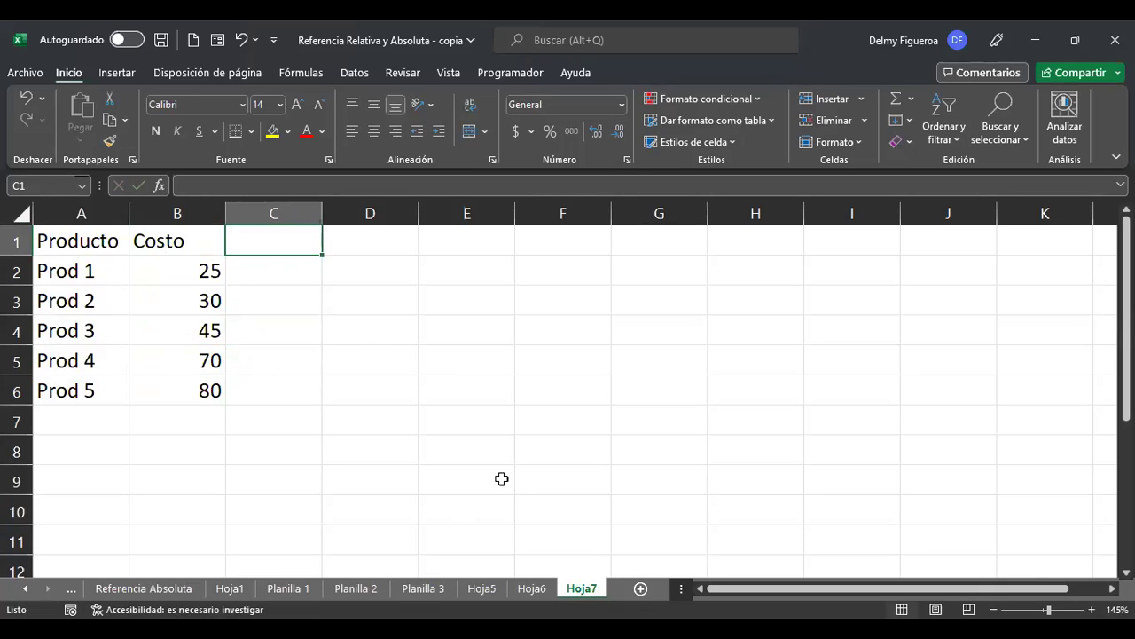
pyautogui.press('Down')
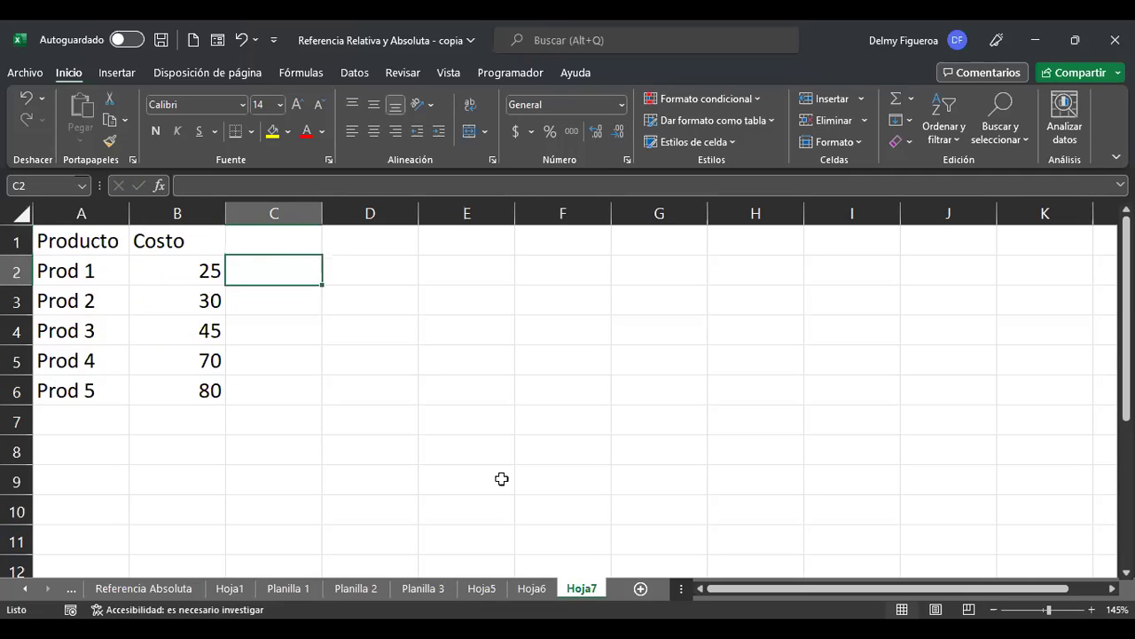
pyautogui.press('Right')
pyautogui.press('Right')
pyautogui.press('Right')
pyautogui.press('Right')
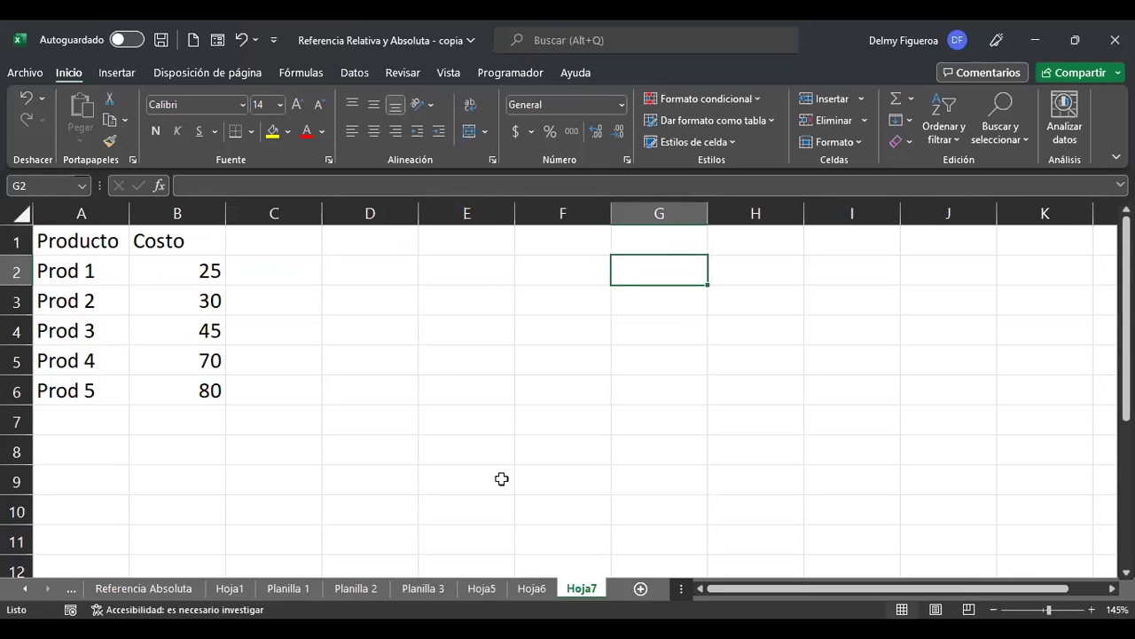
pyautogui.press('Up')
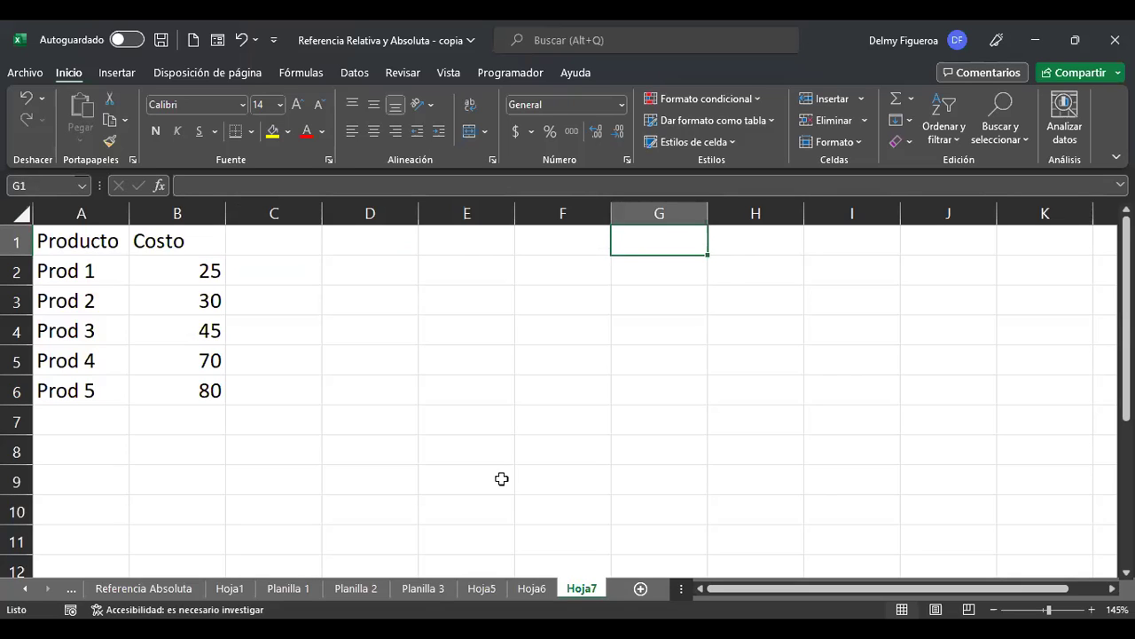
pyautogui.write('Pago efectivo')
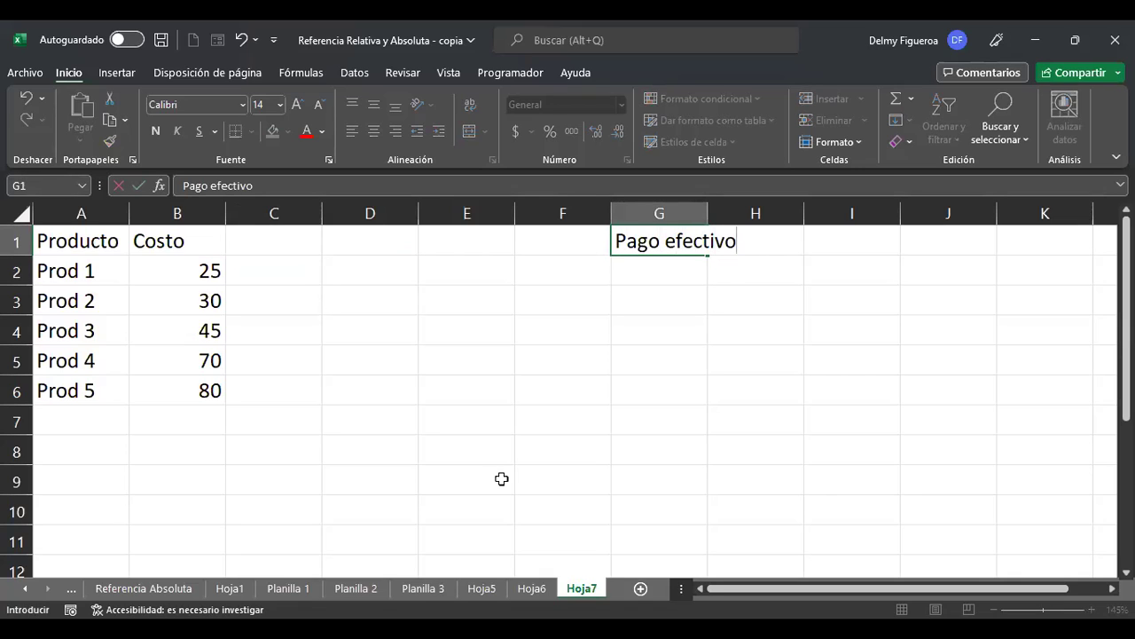
pyautogui.press('Return')
pyautogui.doubleClick(707, 214)
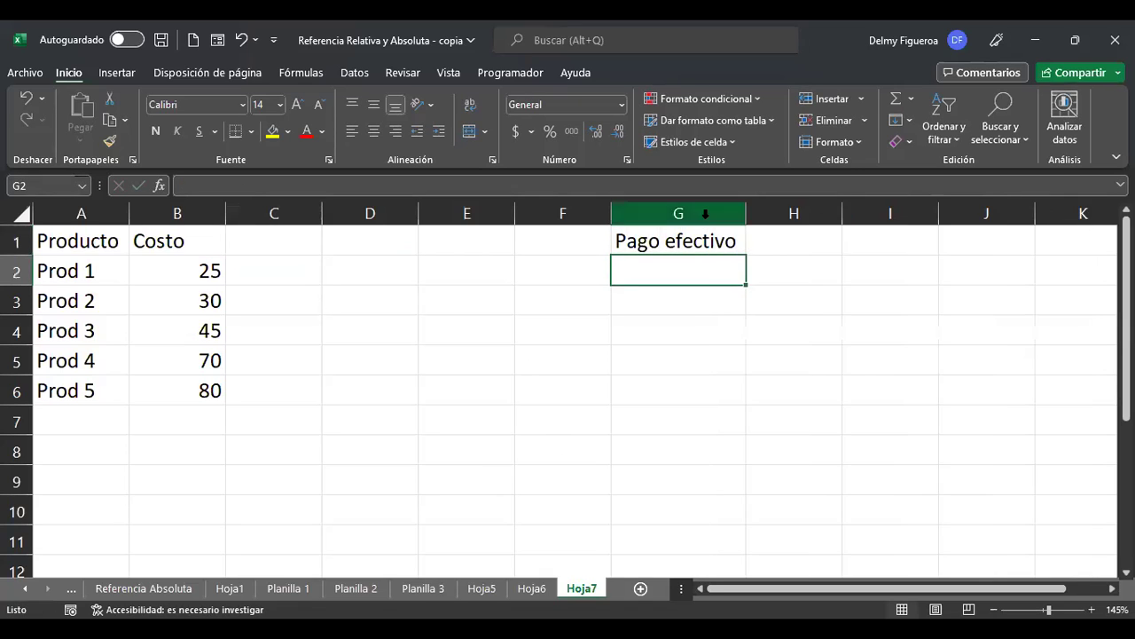
# Enter the label Pago tarjeta in G2, below Pago efectivo
pyautogui.click(821, 247)
pyautogui.press('Left')
pyautogui.press('Down')
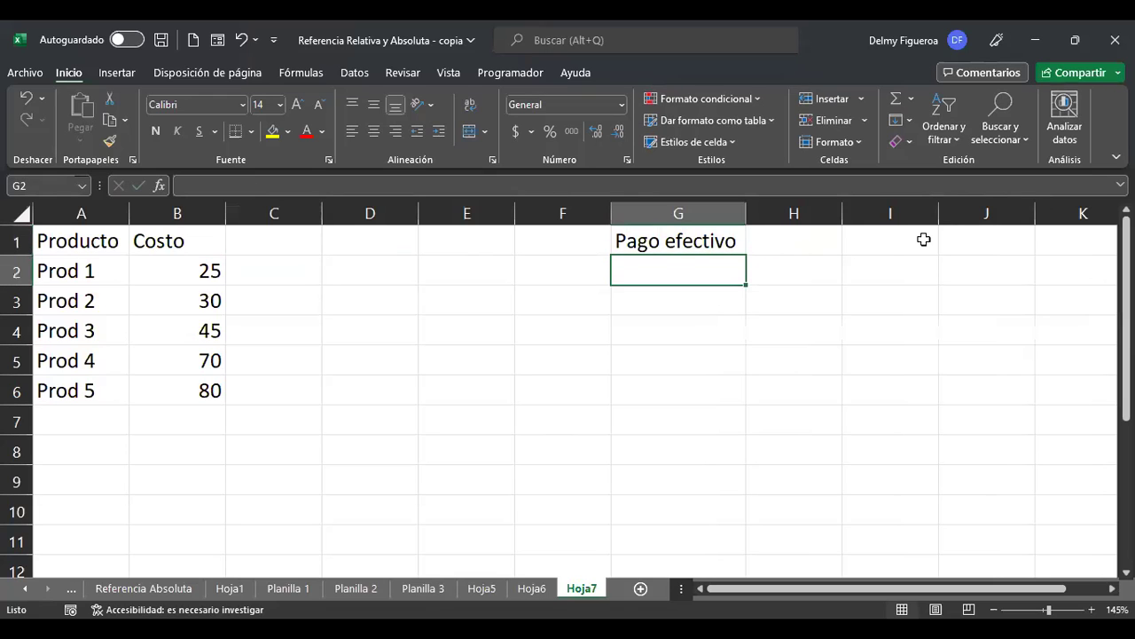
pyautogui.write('Pago tarjeta')
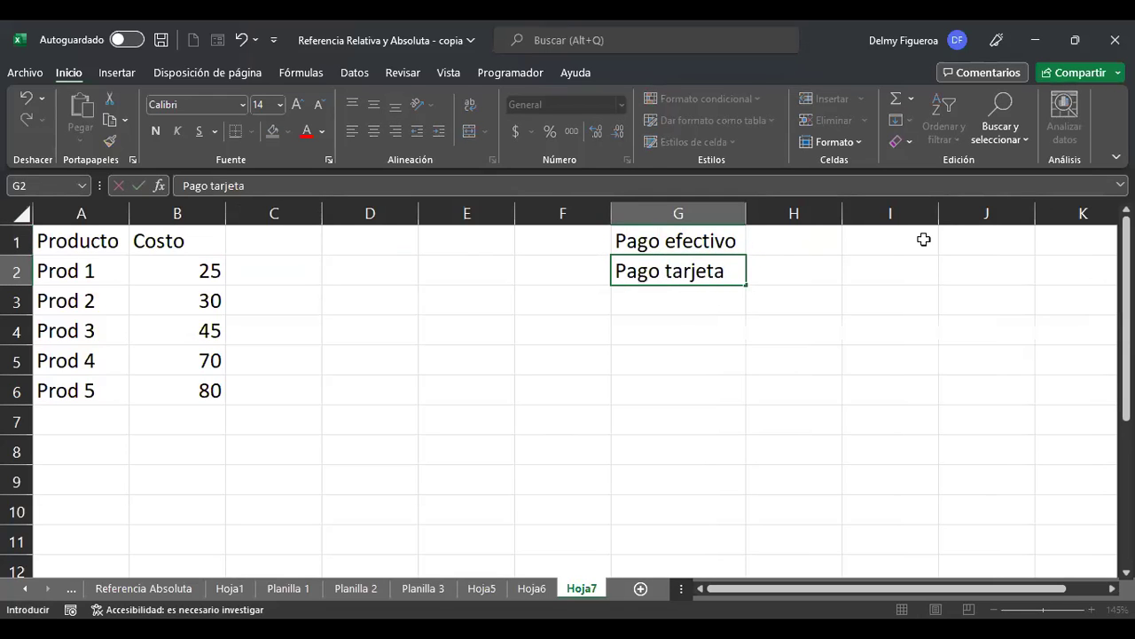
pyautogui.press('Return')
# Enter 3% in H1 for the cash payment and 1% in H2 for the card payment
pyautogui.press('Up')
pyautogui.press('Right')
pyautogui.press('Up')
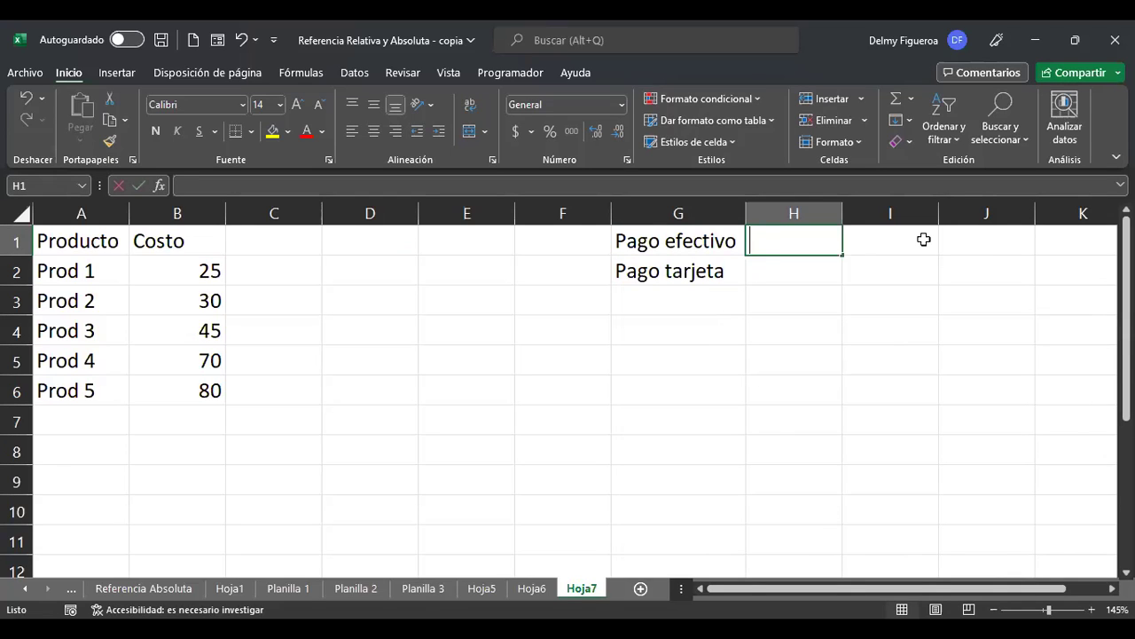
pyautogui.write('3%')
pyautogui.press('Return')
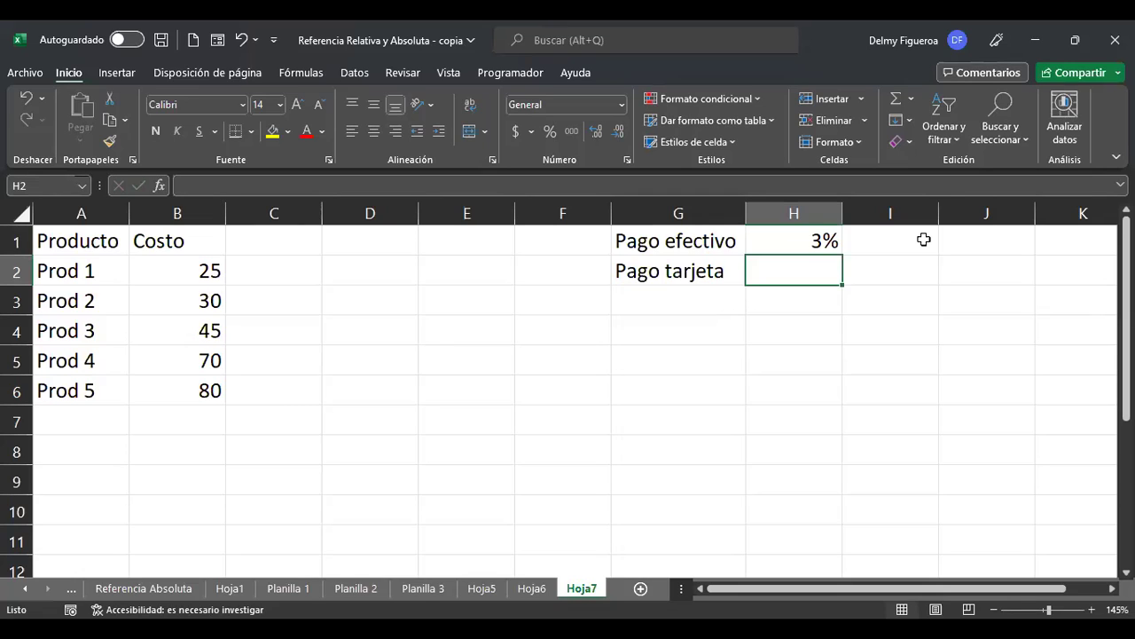
pyautogui.write('1%')
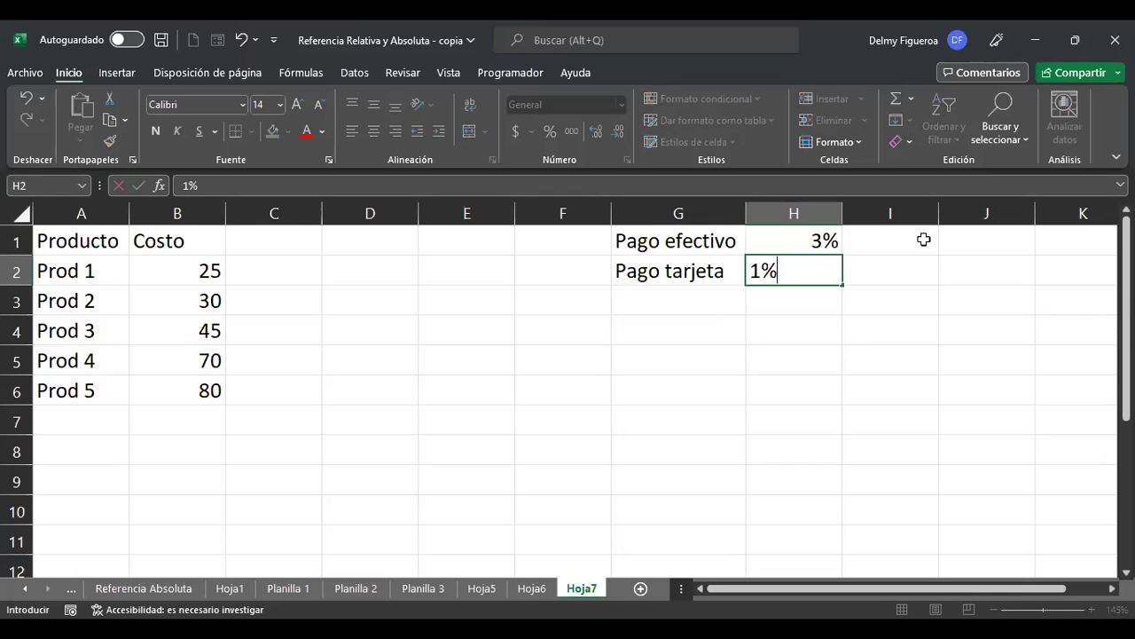
pyautogui.press('Return')
# Label the percentages Descuento in I1 and Recargo in I2, and fit column I to its content
pyautogui.press('Up')
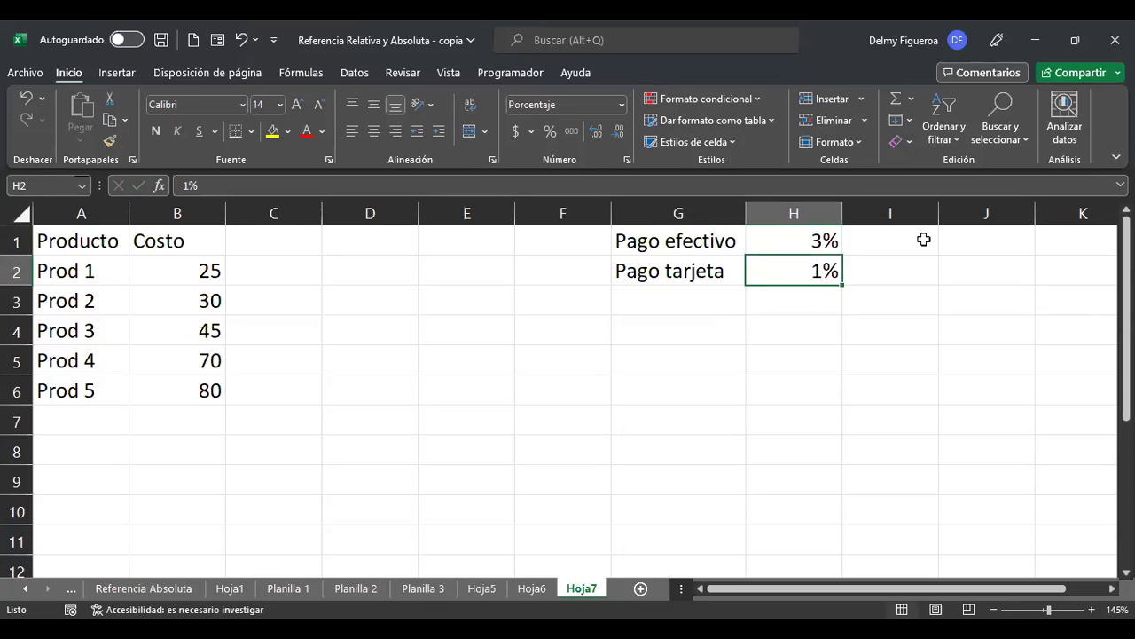
pyautogui.press('Right')
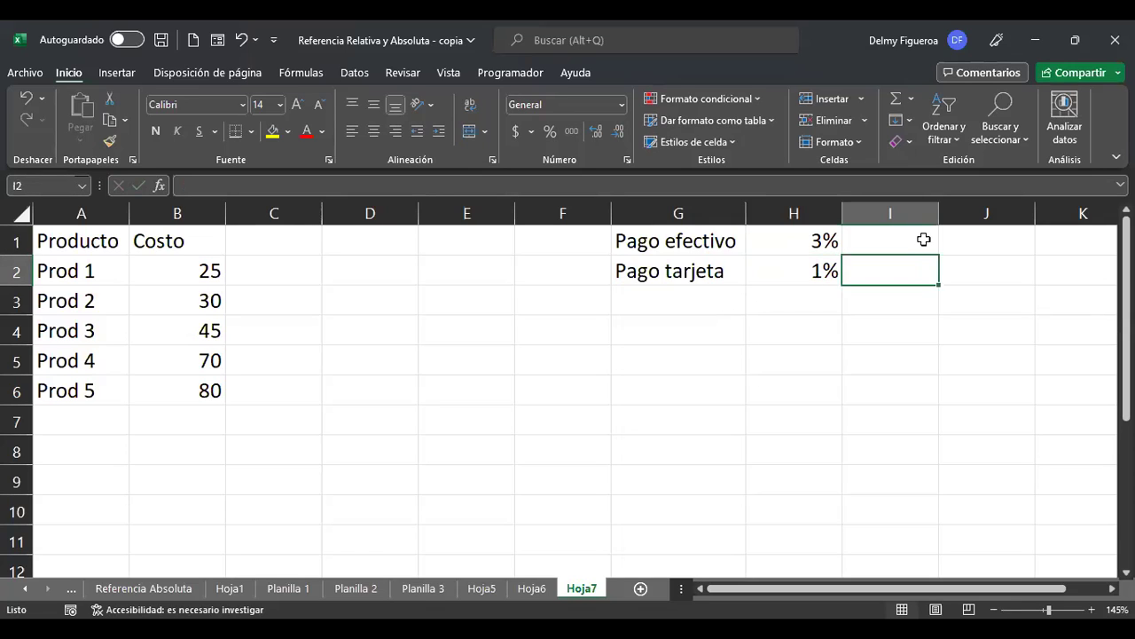
pyautogui.press('Up')
pyautogui.write('Descuento')
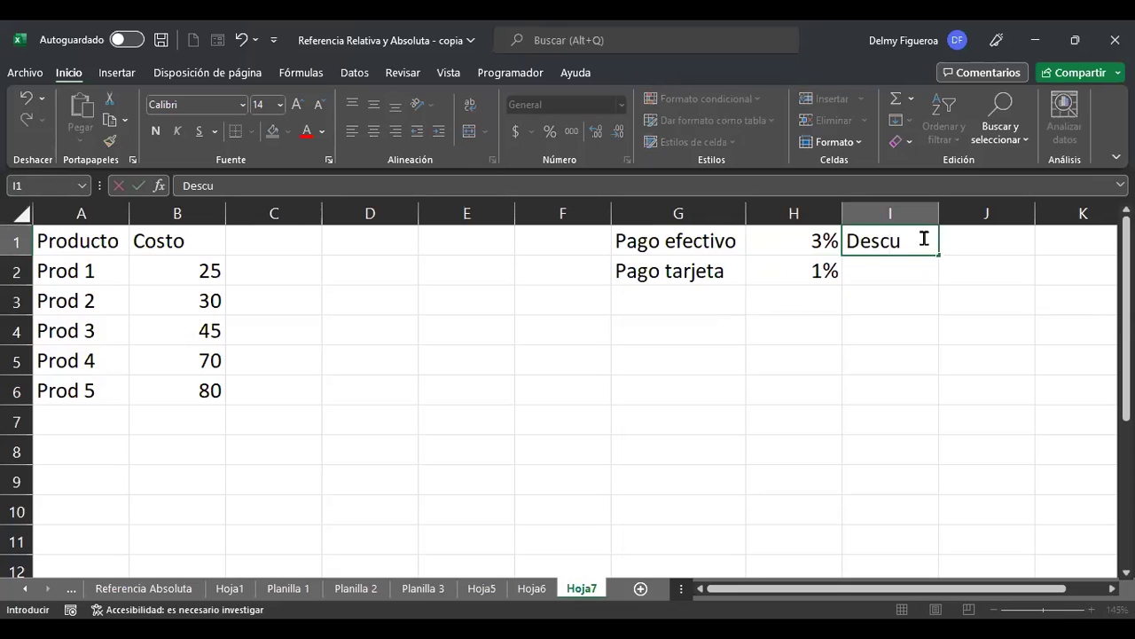
pyautogui.press('Return')
pyautogui.write('Recargo')
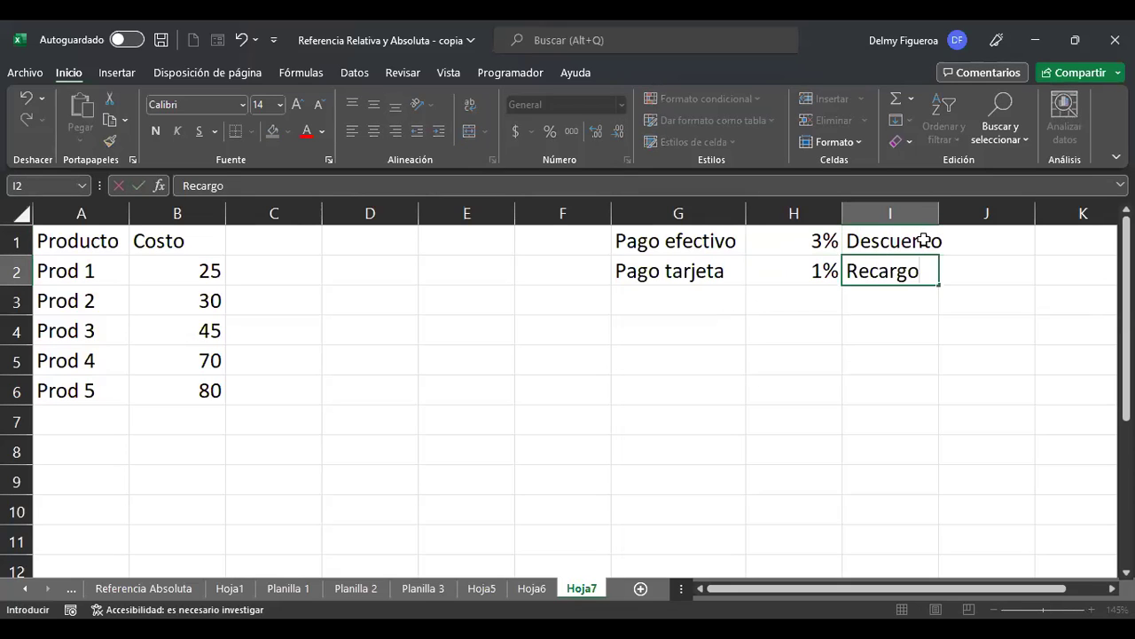
pyautogui.press('Return')
pyautogui.doubleClick(939, 209)
pyautogui.click(288, 266)
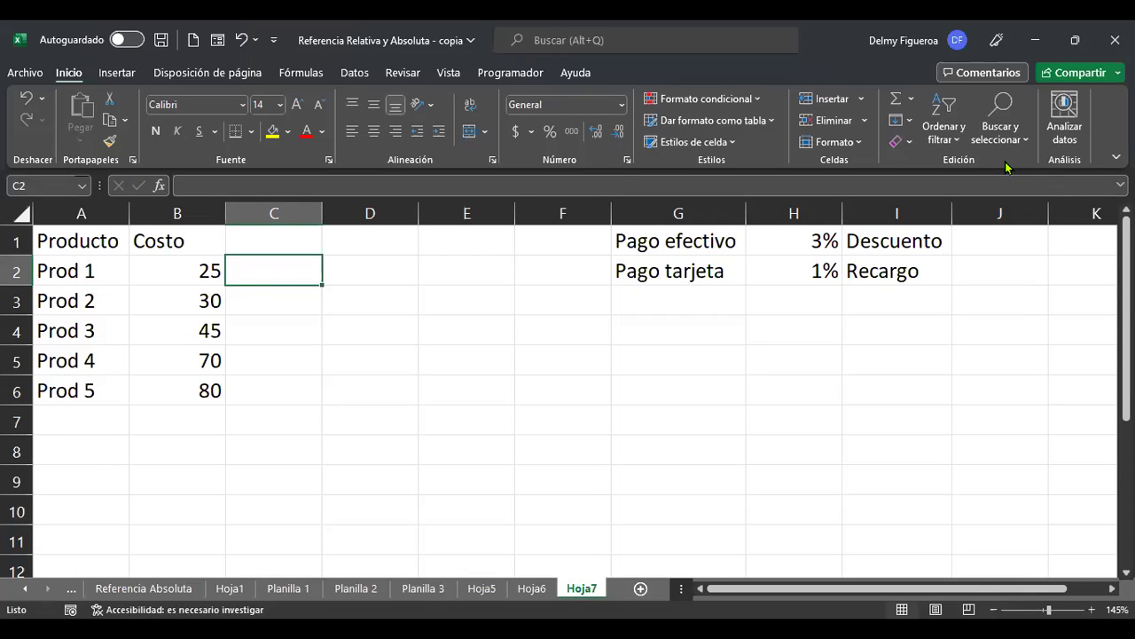
# Enter the payment types for the first two products: Efectivo in C2 and Tarjeta in C3
pyautogui.write('Con')
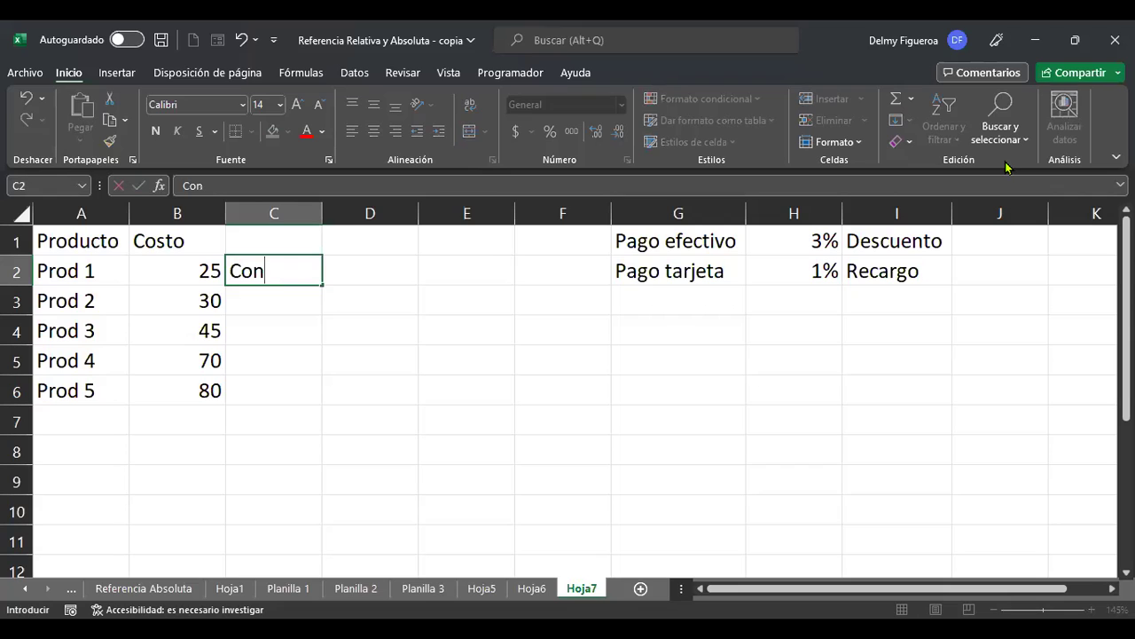
pyautogui.press('BackSpace')
pyautogui.press('BackSpace')
pyautogui.press('BackSpace')
pyautogui.write('Efecti vo')
pyautogui.press('Return')
pyautogui.write('Tar')
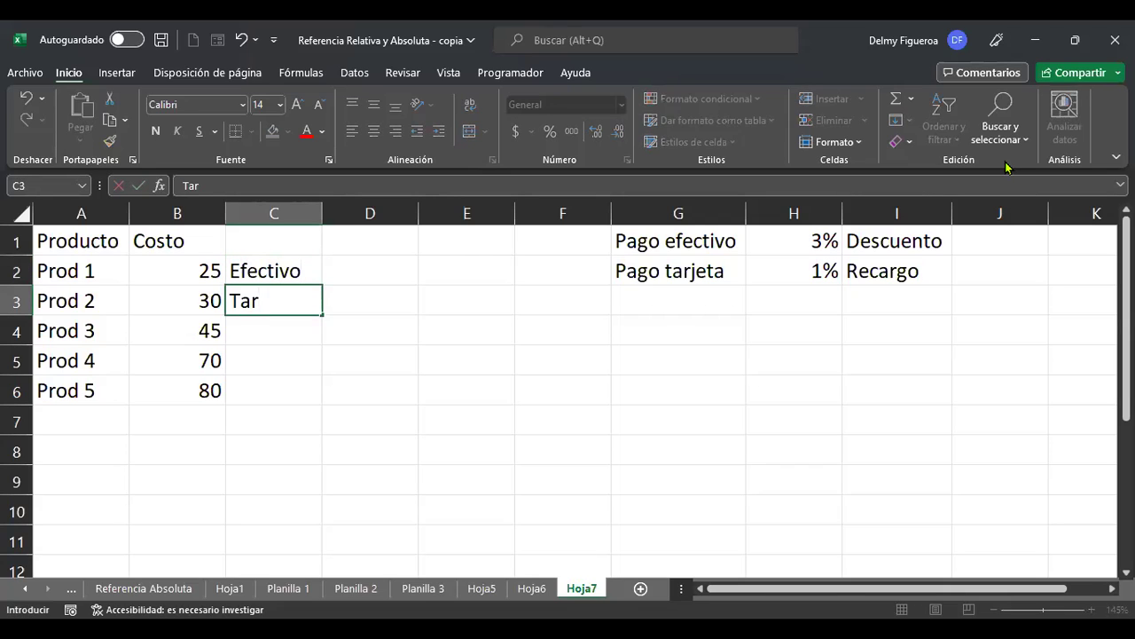
pyautogui.write('jeta')
pyautogui.press('Return')
# Fill in the remaining payment types: Efectivo in C4 and C5, and Tarjeta in C6
pyautogui.write('Efectivo')
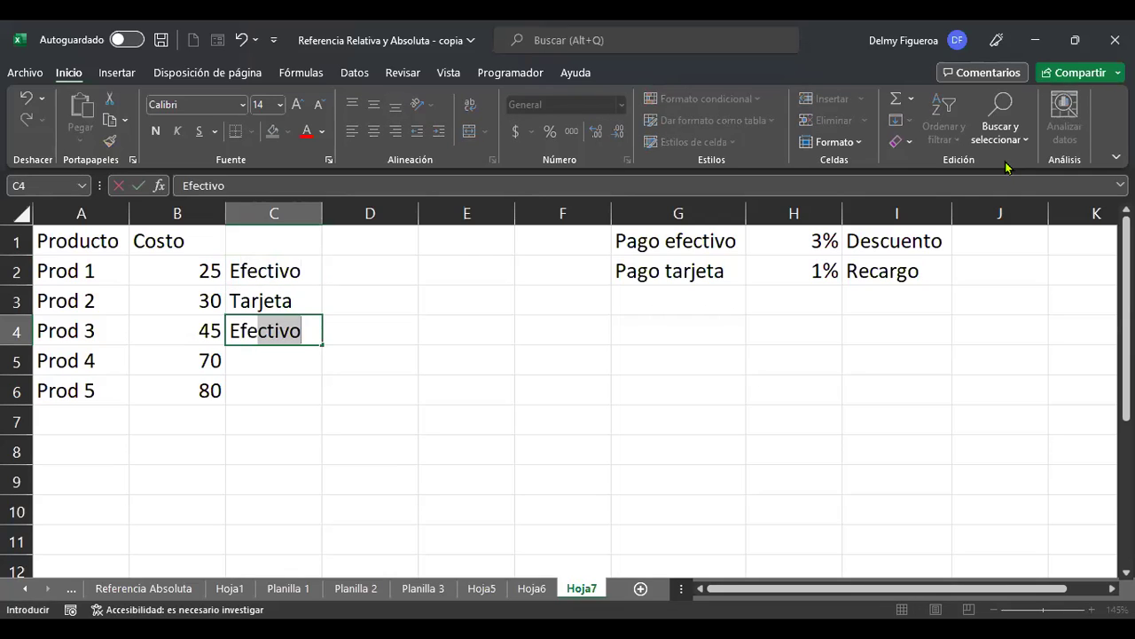
pyautogui.press('Return')
pyautogui.write('Efe')
pyautogui.press('Return')
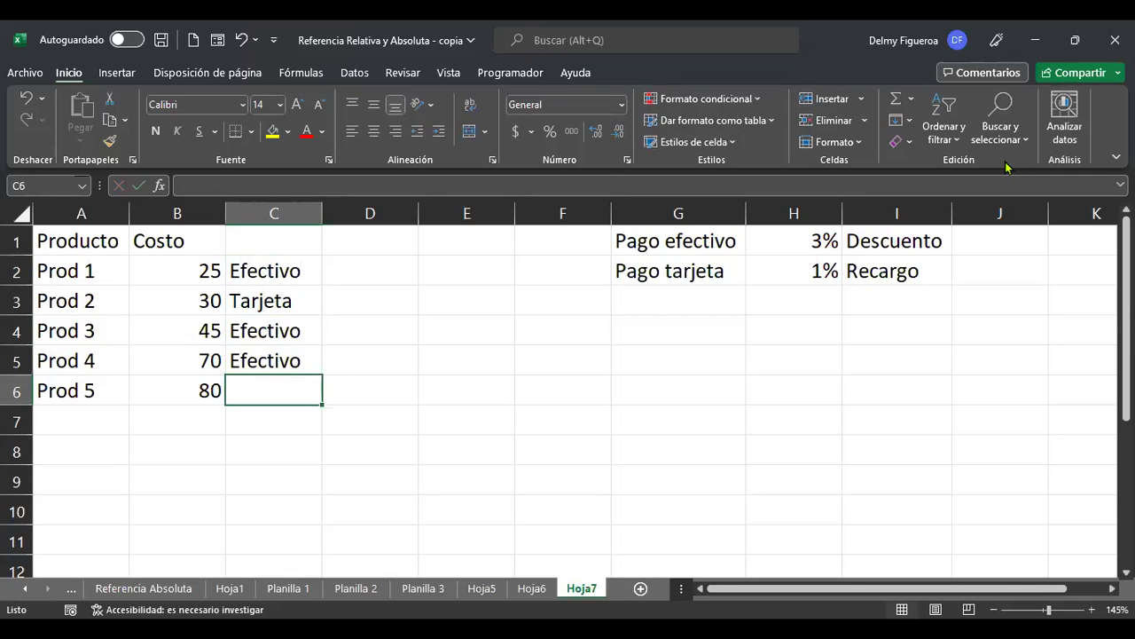
pyautogui.write('Tarje')
pyautogui.press('Return')
# Start an SI formula in D2 whose logical test checks whether C2 equals "Efectivo"
pyautogui.press('Up')
pyautogui.press('Right')
pyautogui.press('Up')
pyautogui.press('Up')
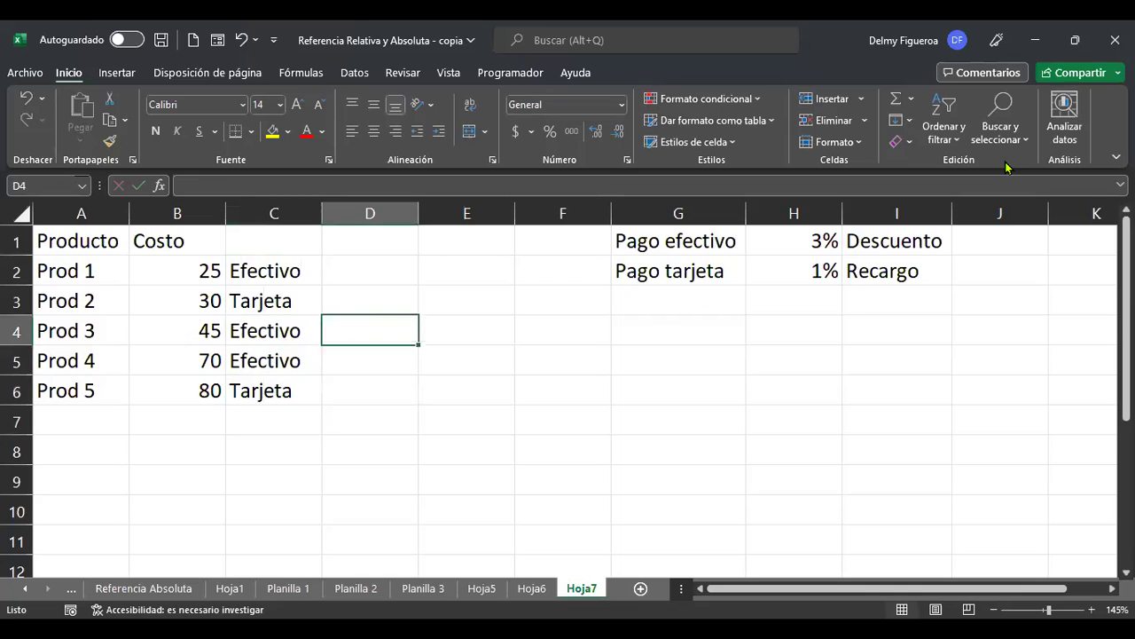
pyautogui.press('Up')
pyautogui.press('Up')
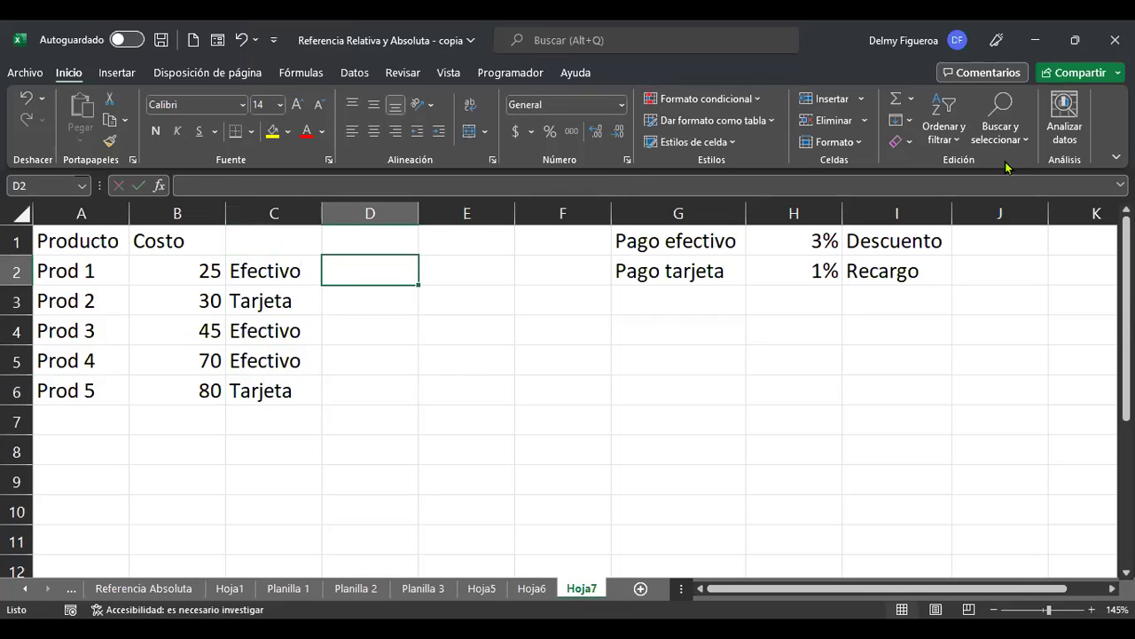
pyautogui.write('+')
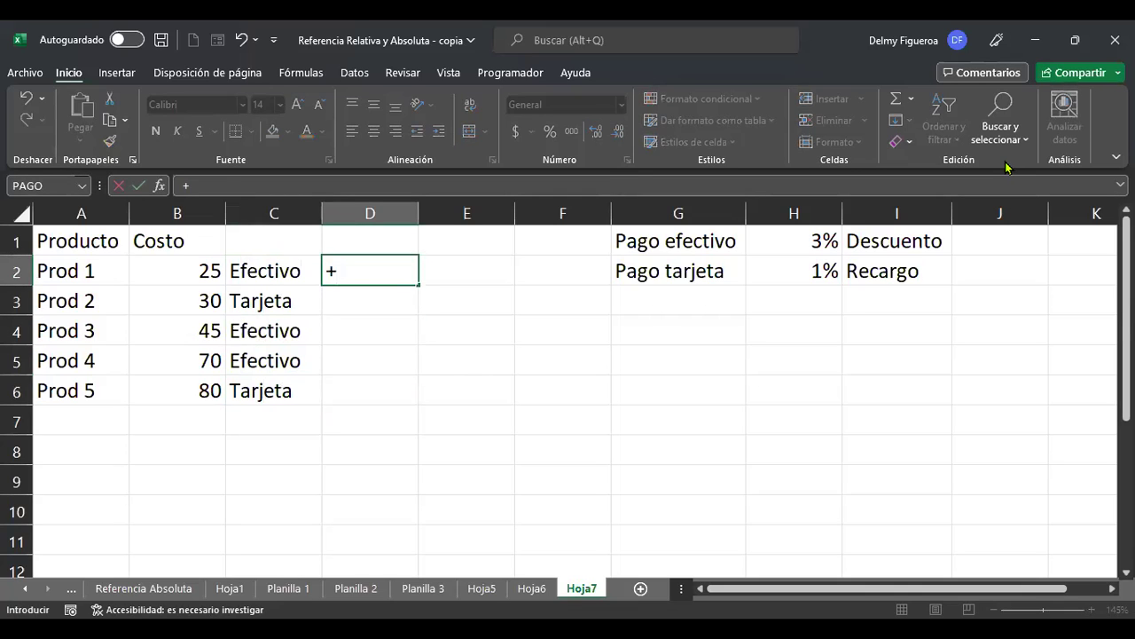
pyautogui.write('si')
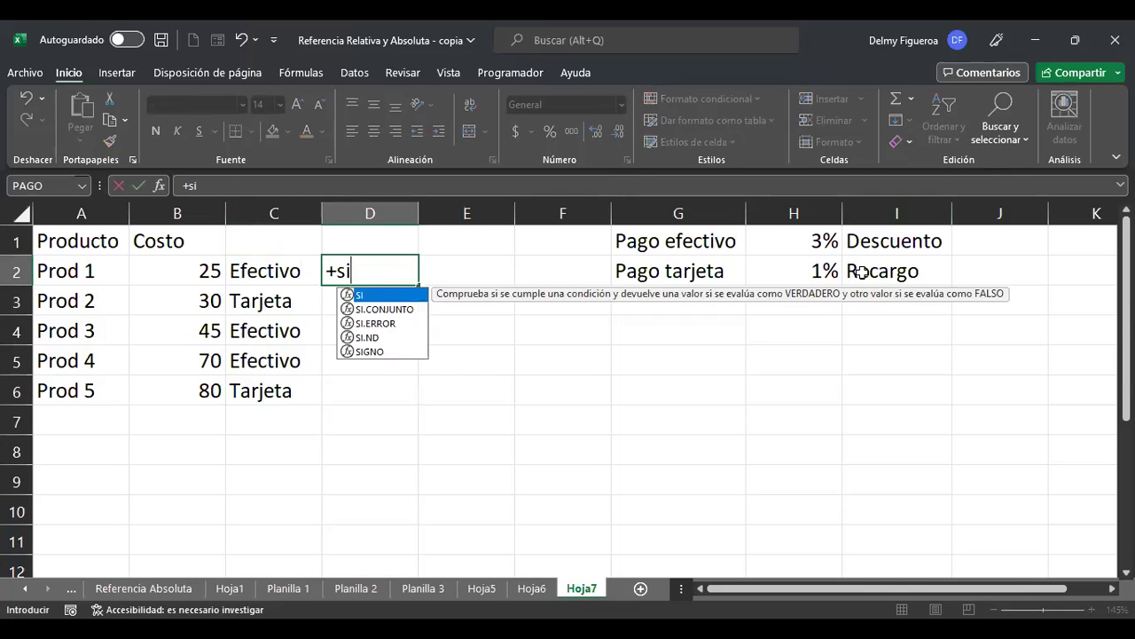
pyautogui.doubleClick(371, 298)
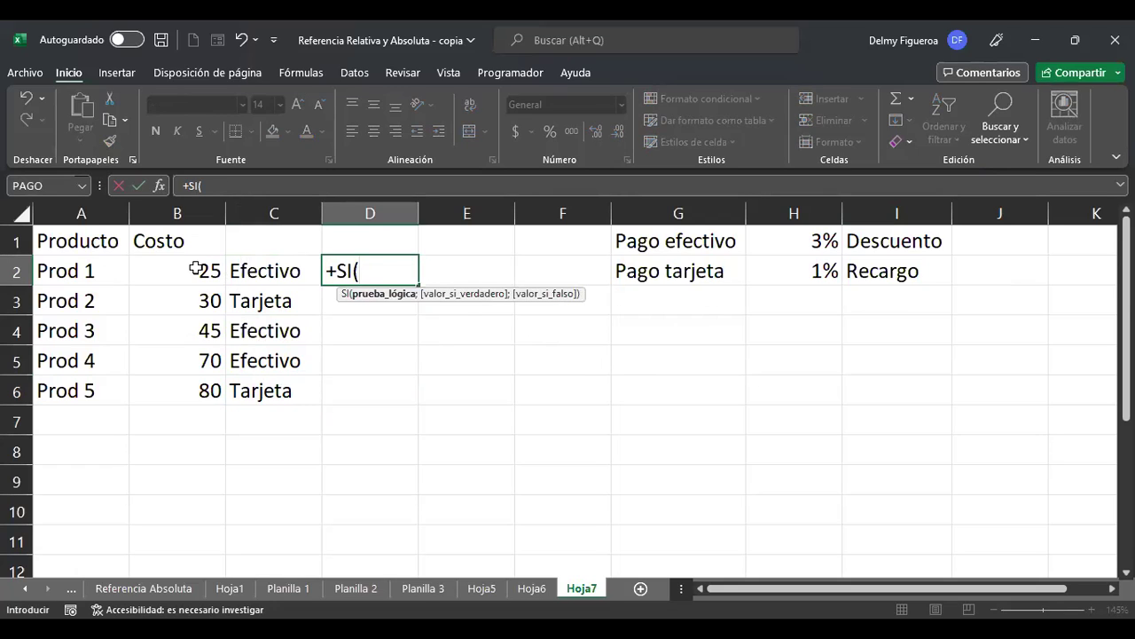
pyautogui.click(261, 274)
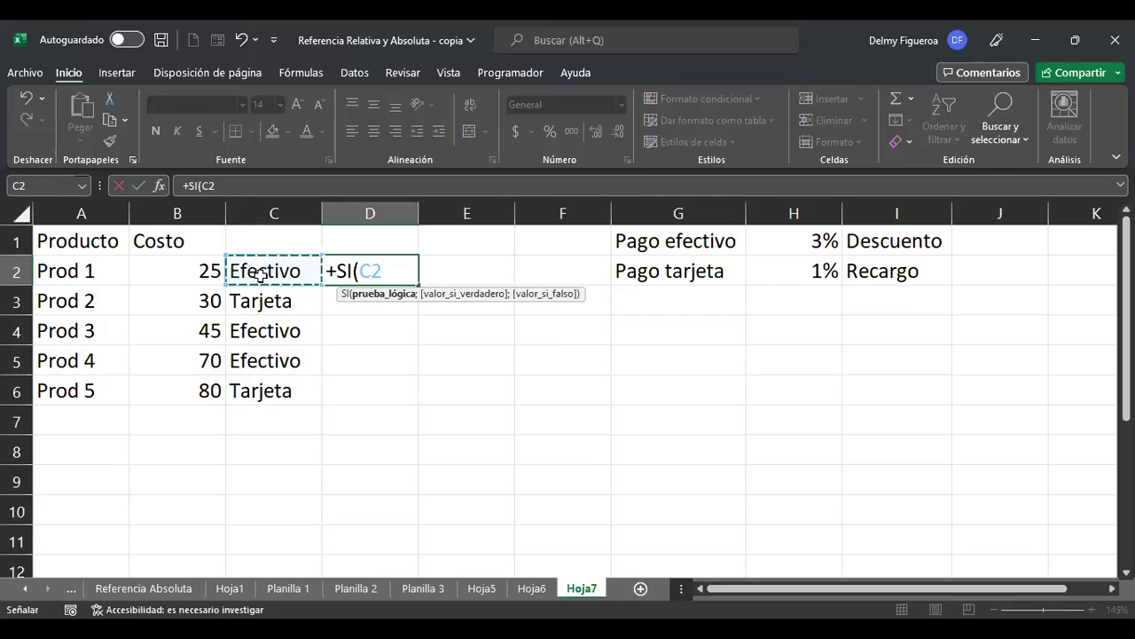
pyautogui.write('=')
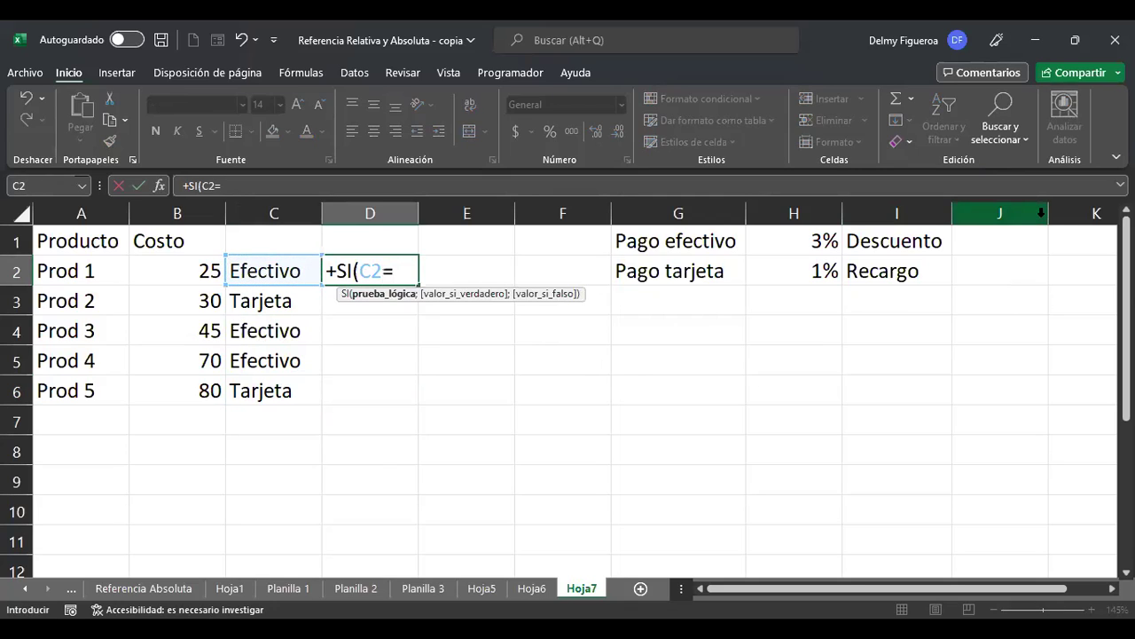
pyautogui.write('"Efectivo"')
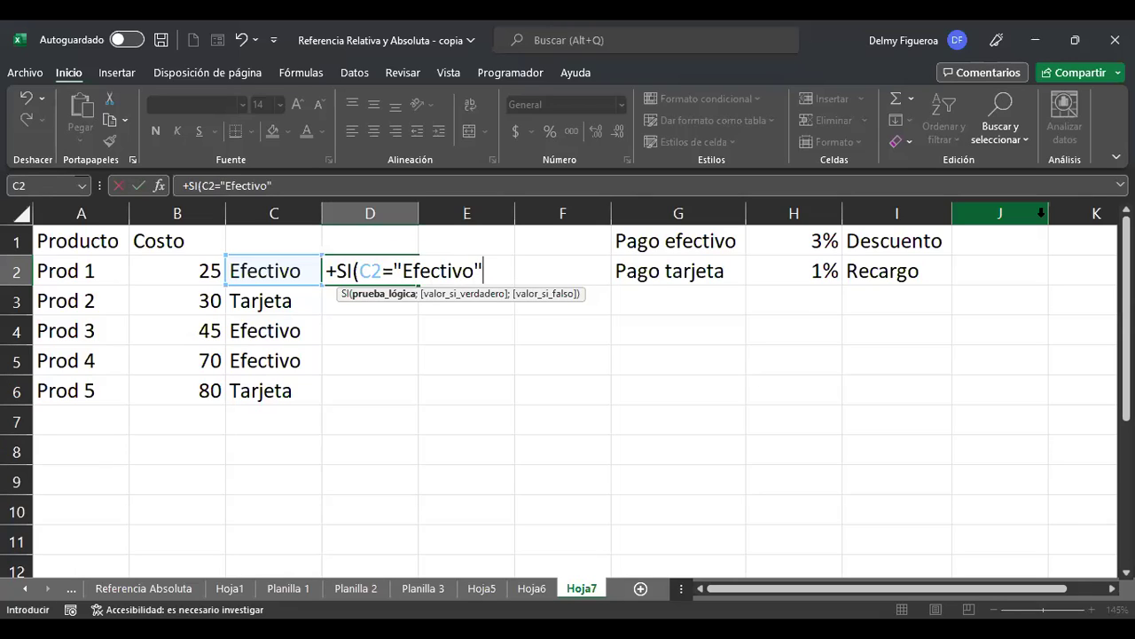
# Add B2*$H$1 as the SI formula's value if true, with an absolute reference to the cash percentage
pyautogui.write(';')
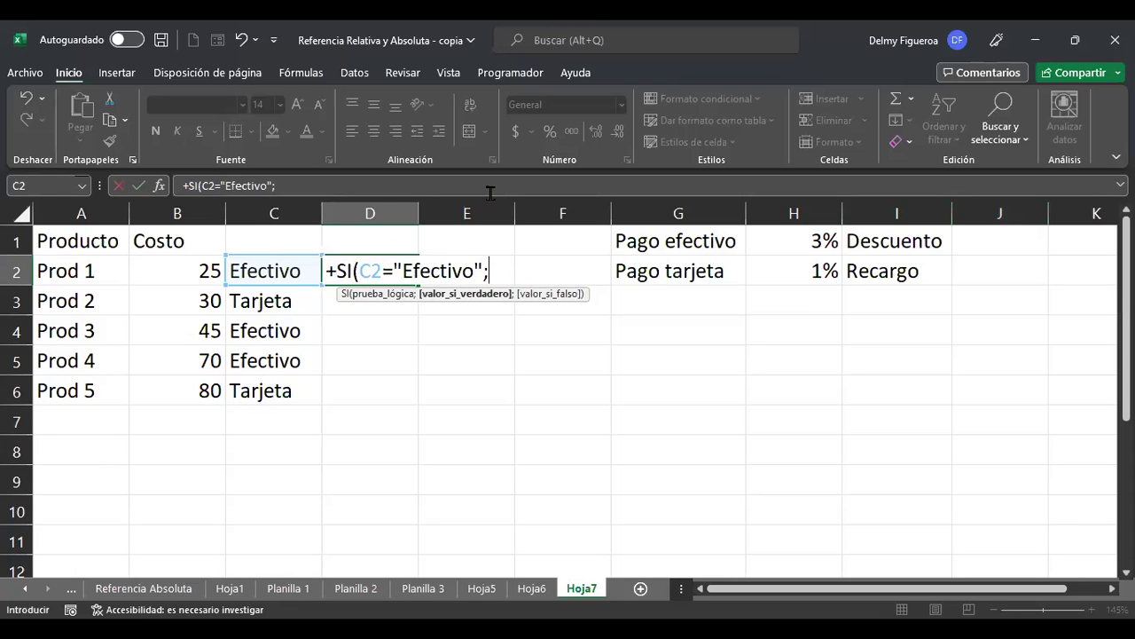
pyautogui.click(190, 267)
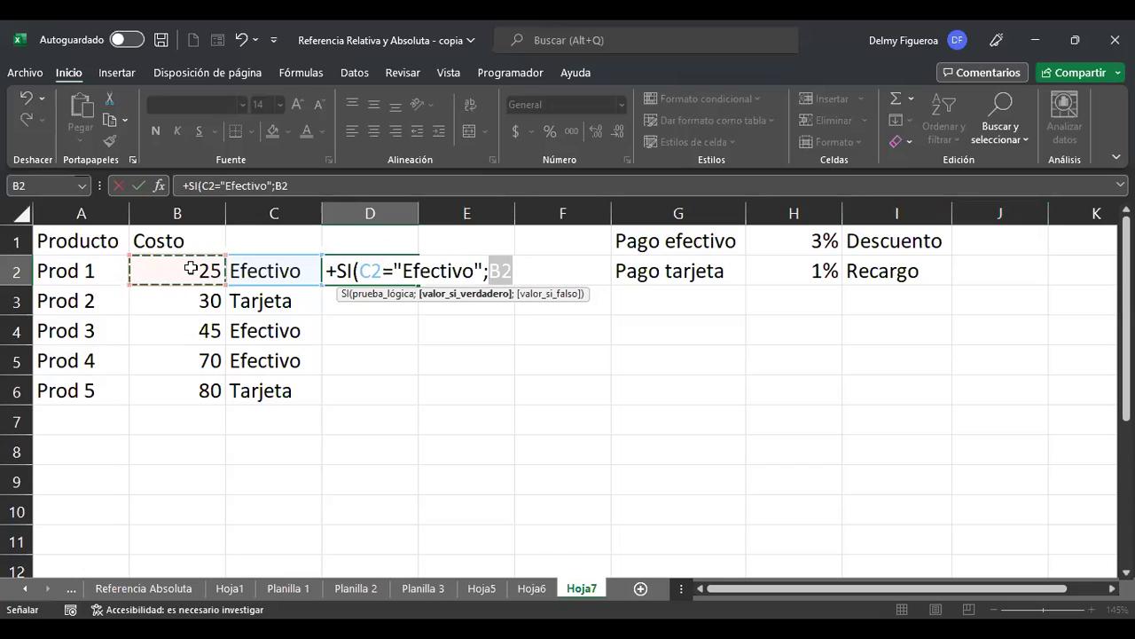
pyautogui.press('Right')
pyautogui.click(190, 269)
pyautogui.write('*')
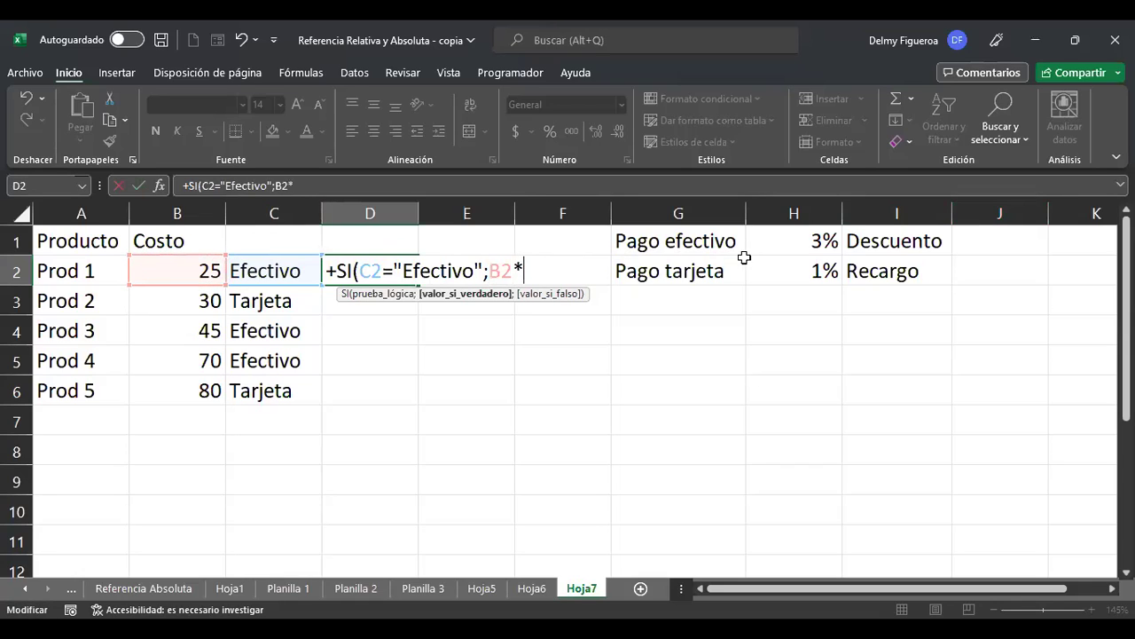
pyautogui.click(789, 240)
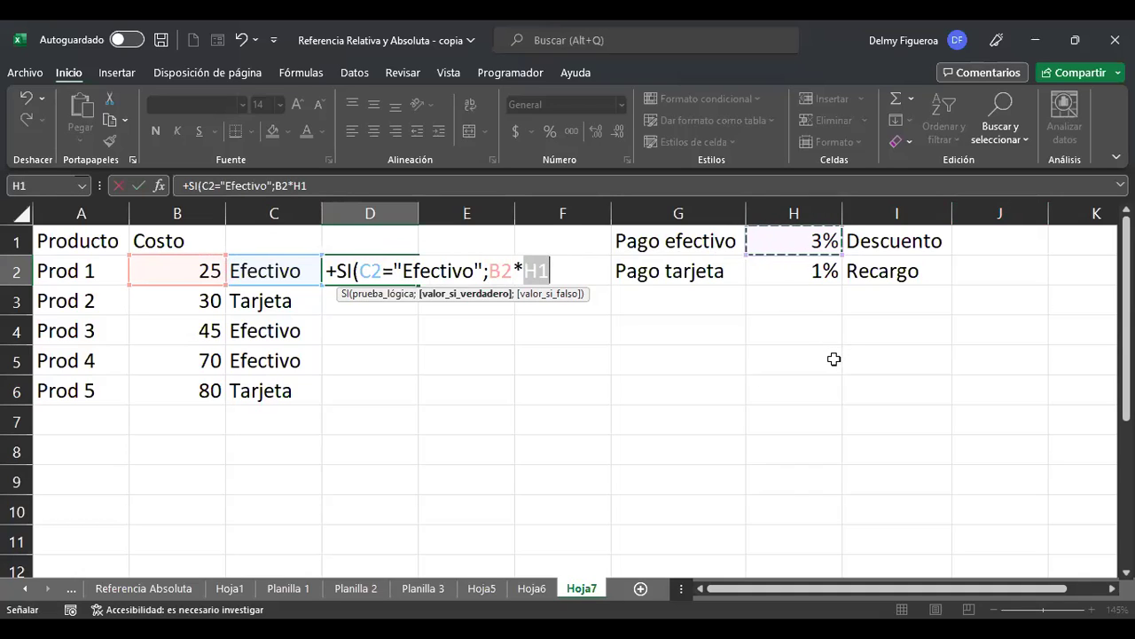
pyautogui.press('F4')
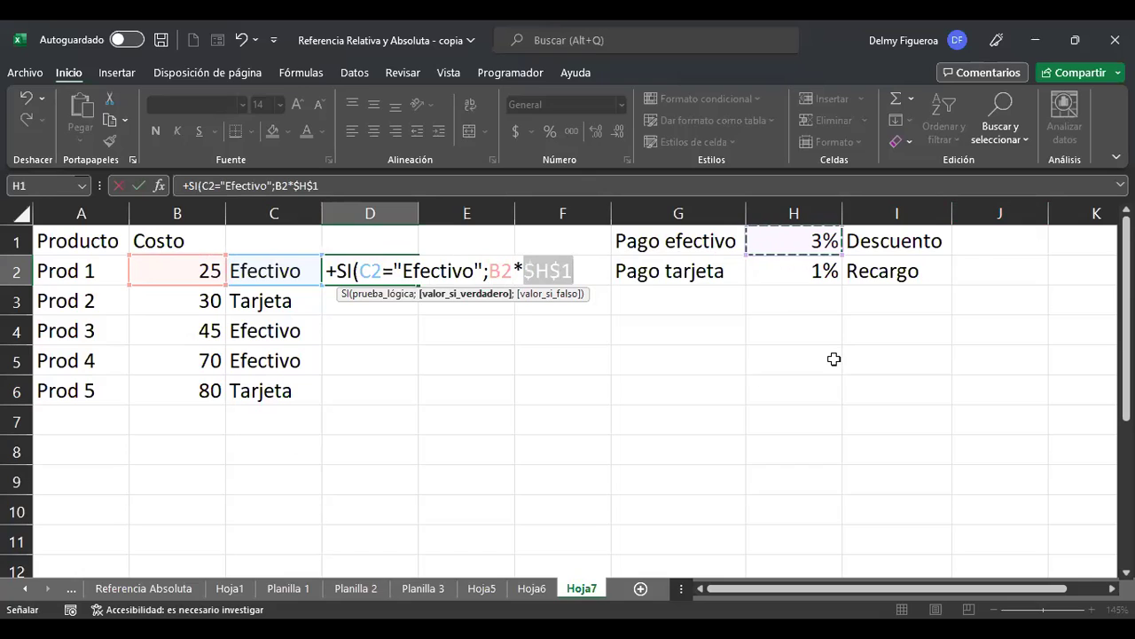
pyautogui.press('F2')
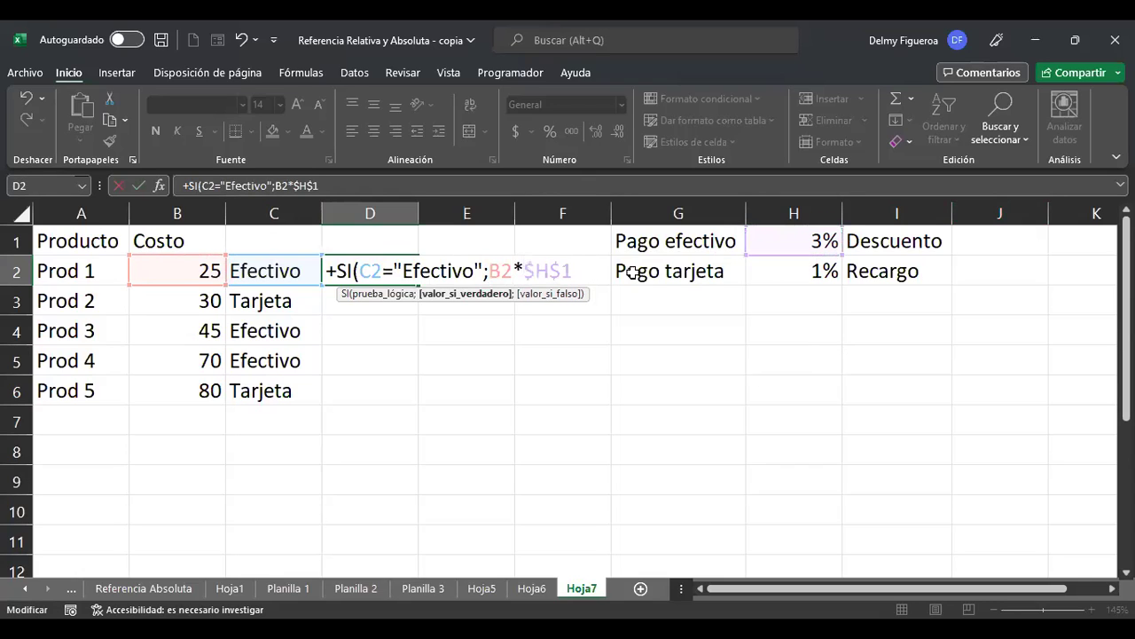
# Add B2*$H$2 as the SI formula's value if false, with an absolute reference to the card percentage
pyautogui.write(';')
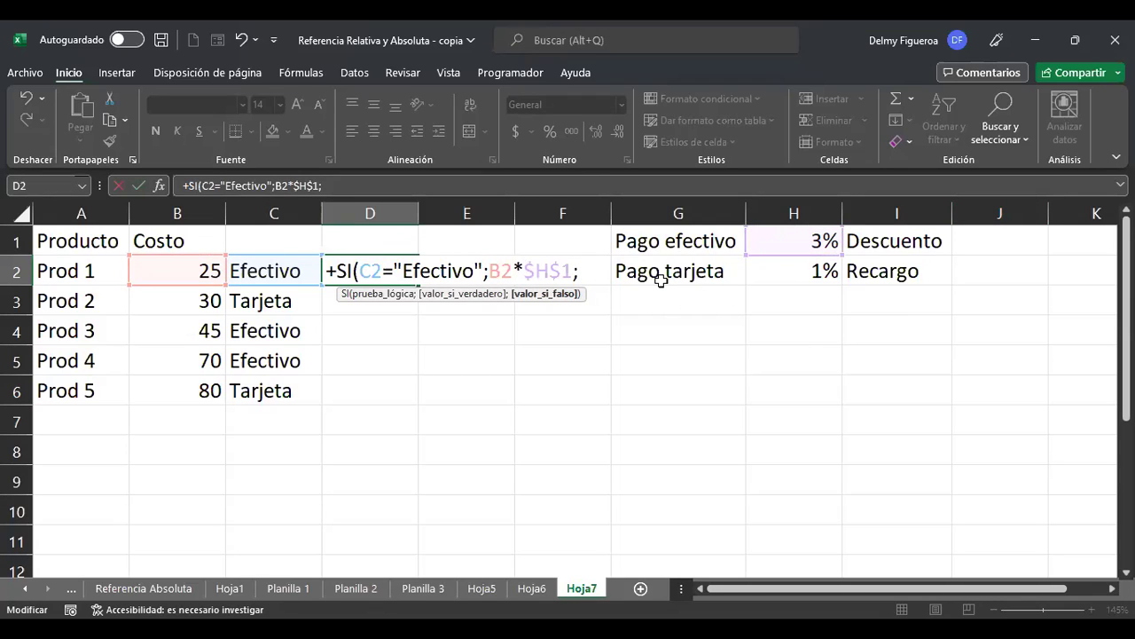
pyautogui.click(200, 269)
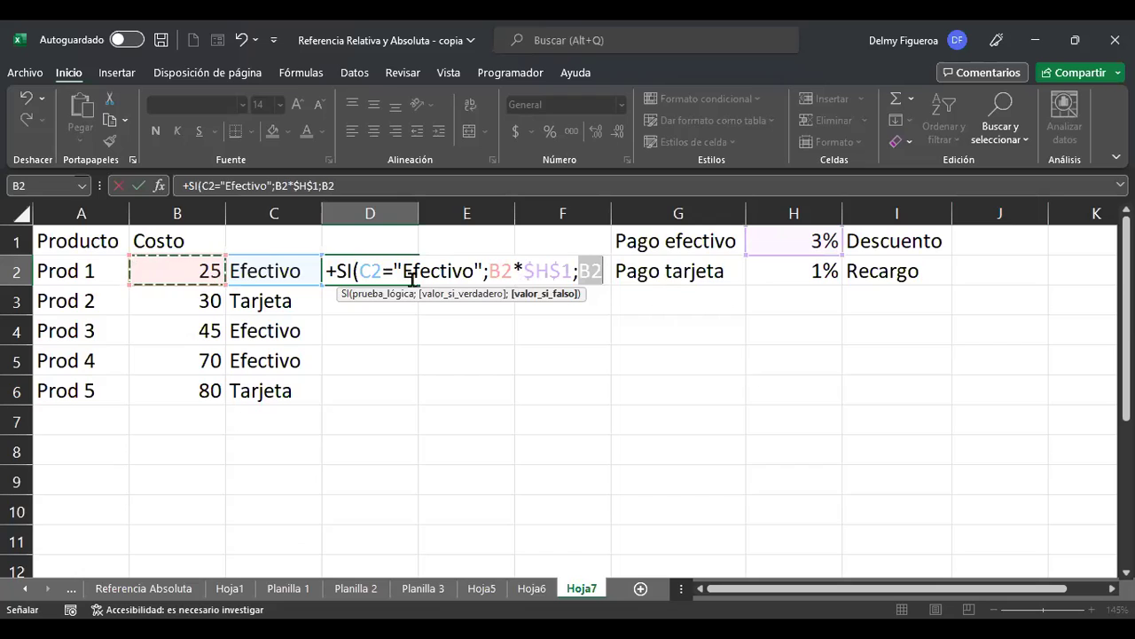
pyautogui.click(606, 270)
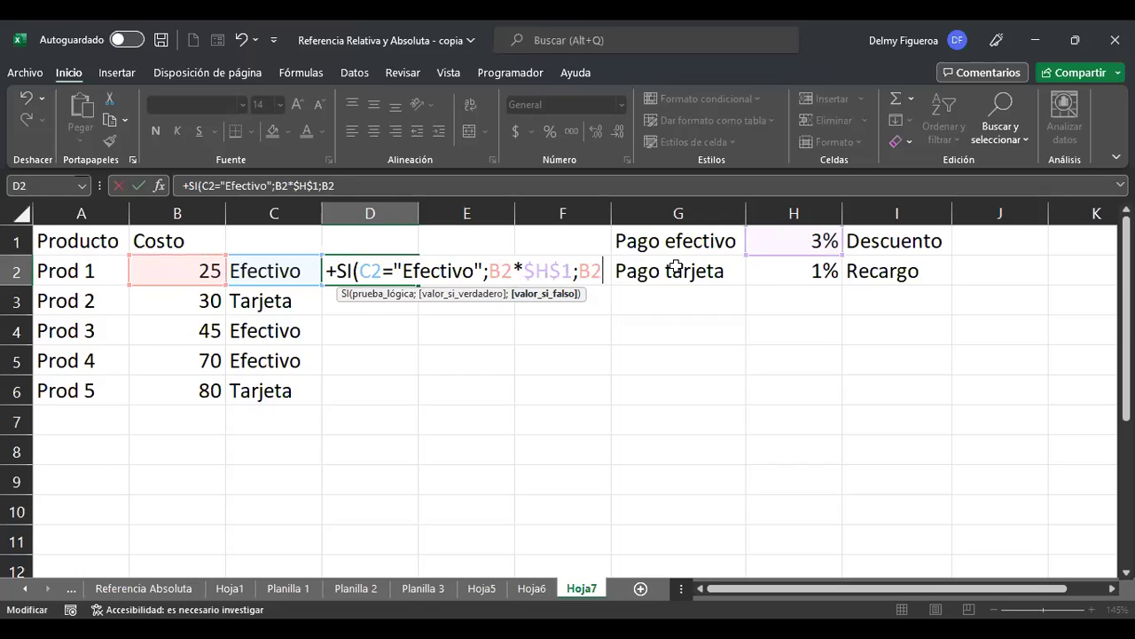
pyautogui.write('*')
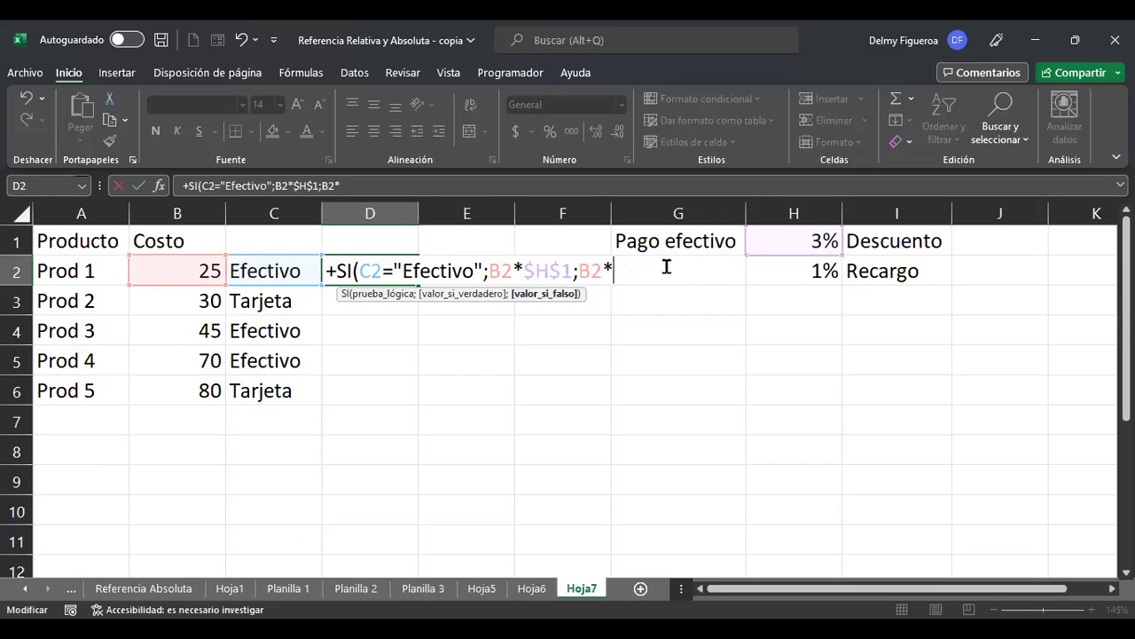
pyautogui.click(801, 272)
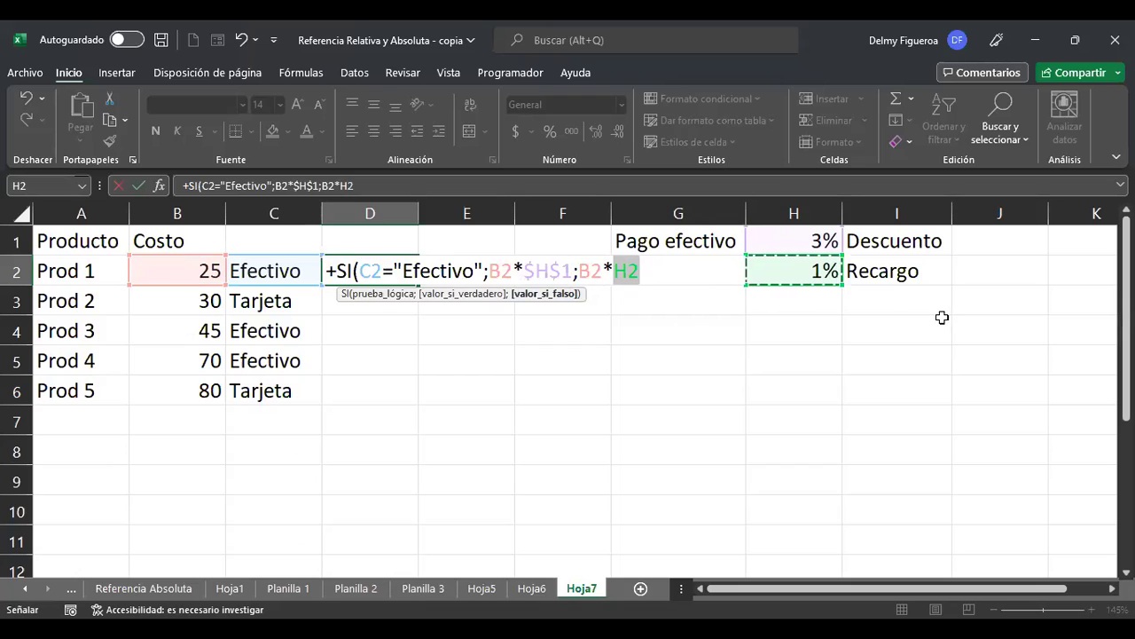
pyautogui.press('F4')
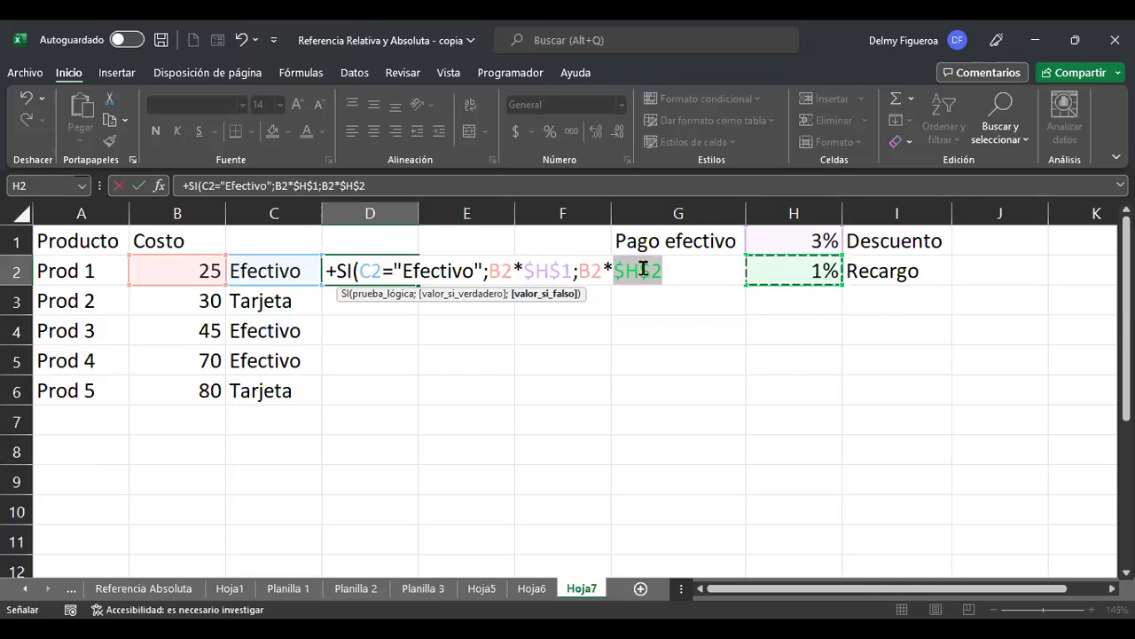
# Change the SI formula's value if true to B2-(B2*$H$1) so the cash discount is subtracted from the cost
pyautogui.click(543, 269)
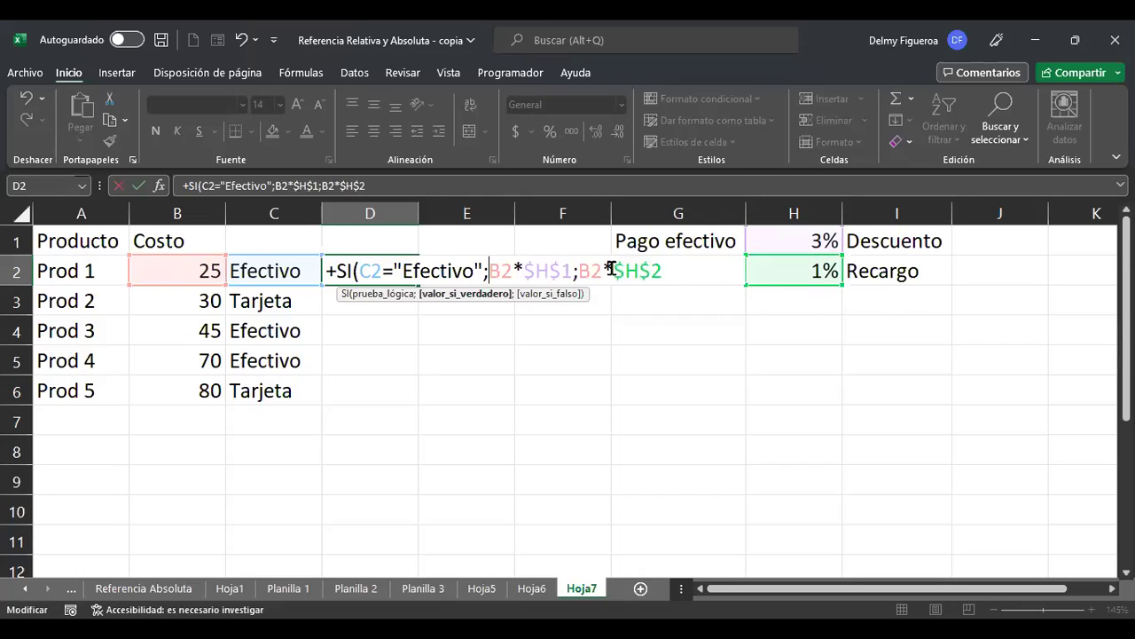
pyautogui.click(489, 270)
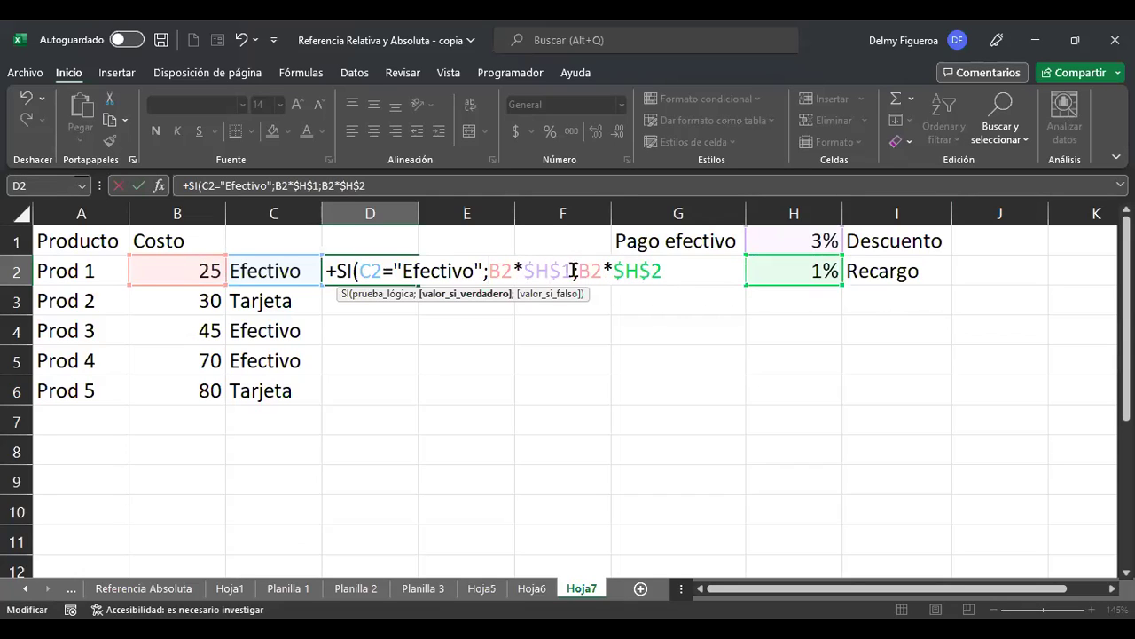
pyautogui.click(196, 265)
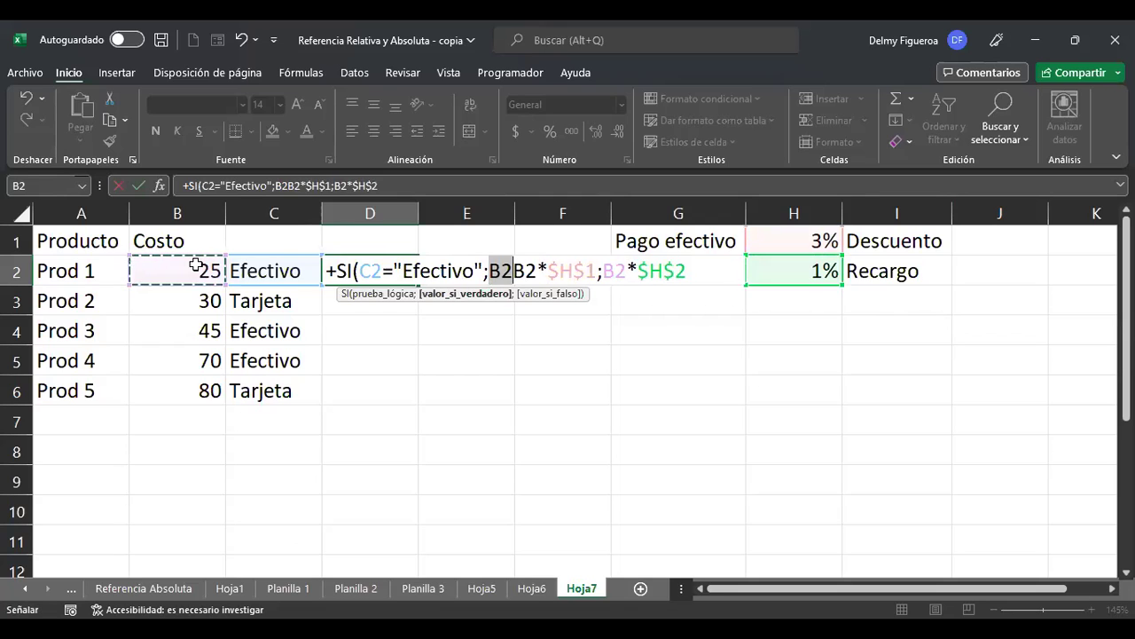
pyautogui.press('Right')
pyautogui.click(193, 262)
pyautogui.click(281, 187)
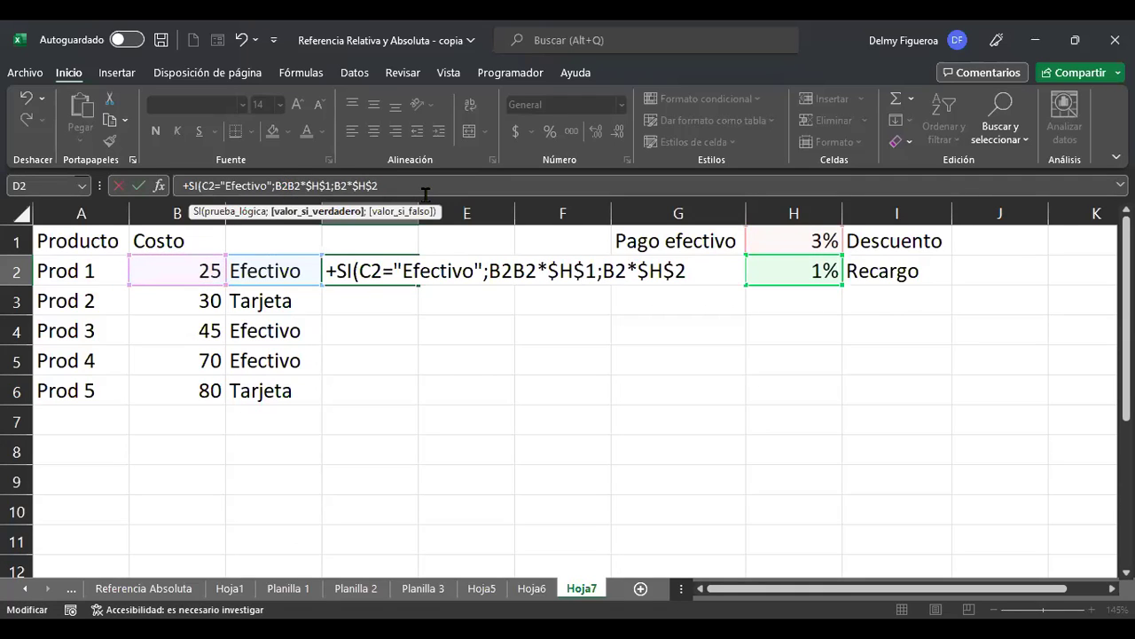
pyautogui.write('-')
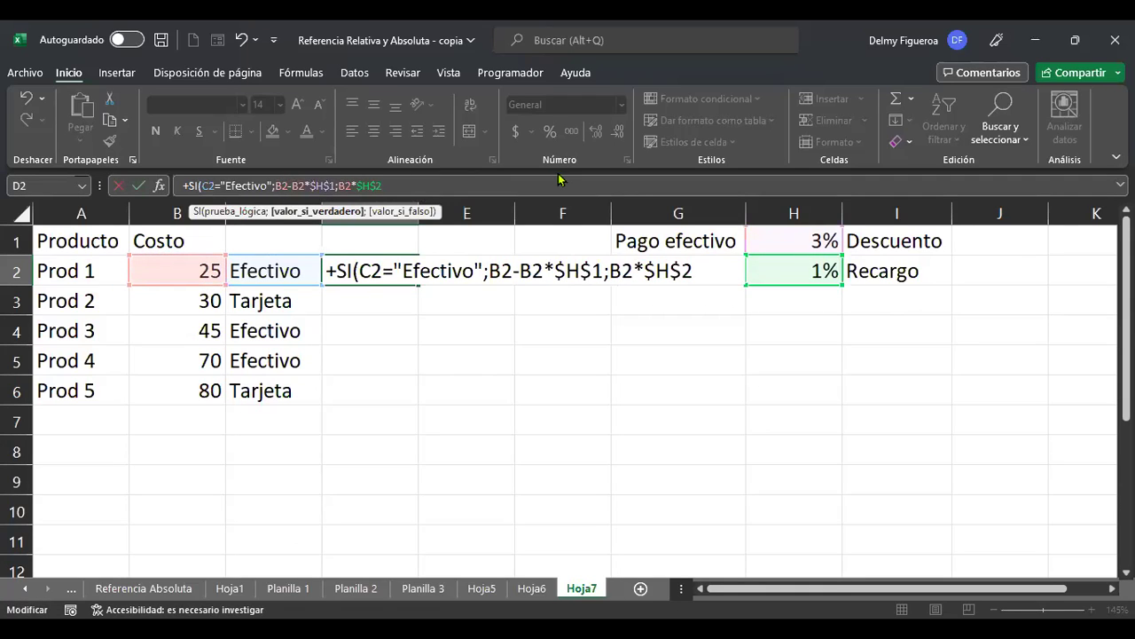
pyautogui.write('(')
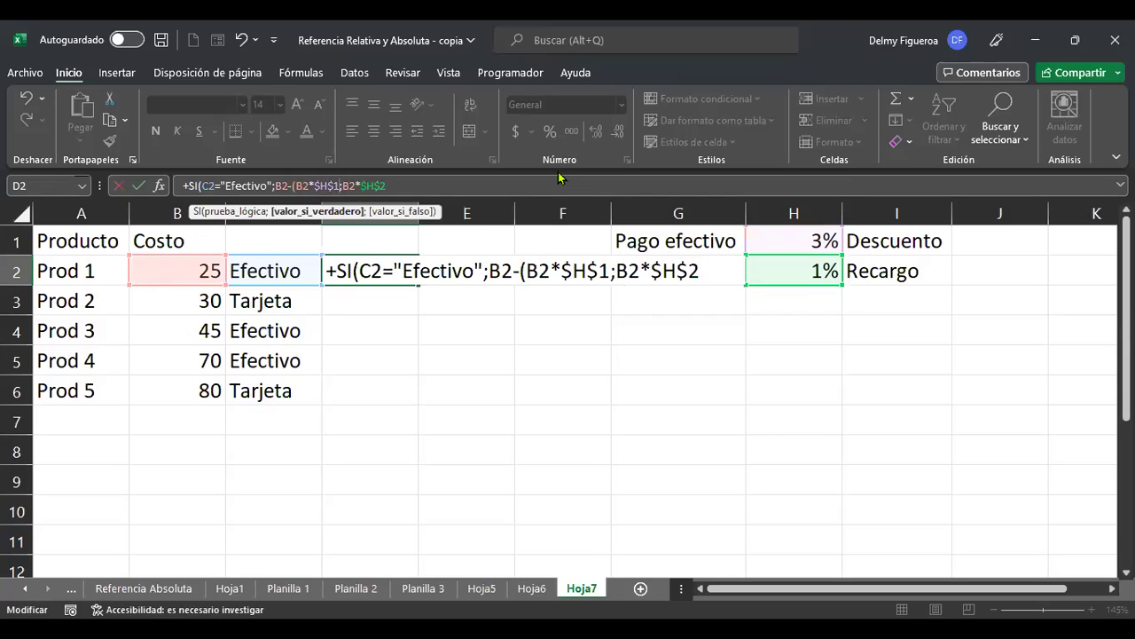
pyautogui.write(')')
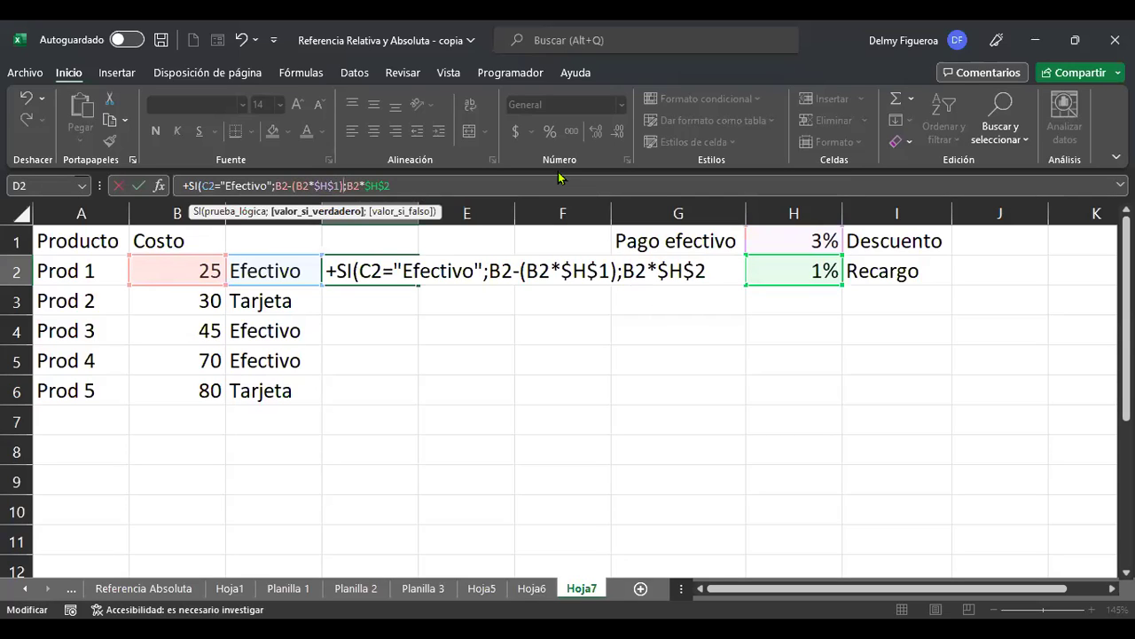
# Change the SI formula's value if false to b2+(B2*$H$2) so the card surcharge is added to the cost
pyautogui.press('Right')
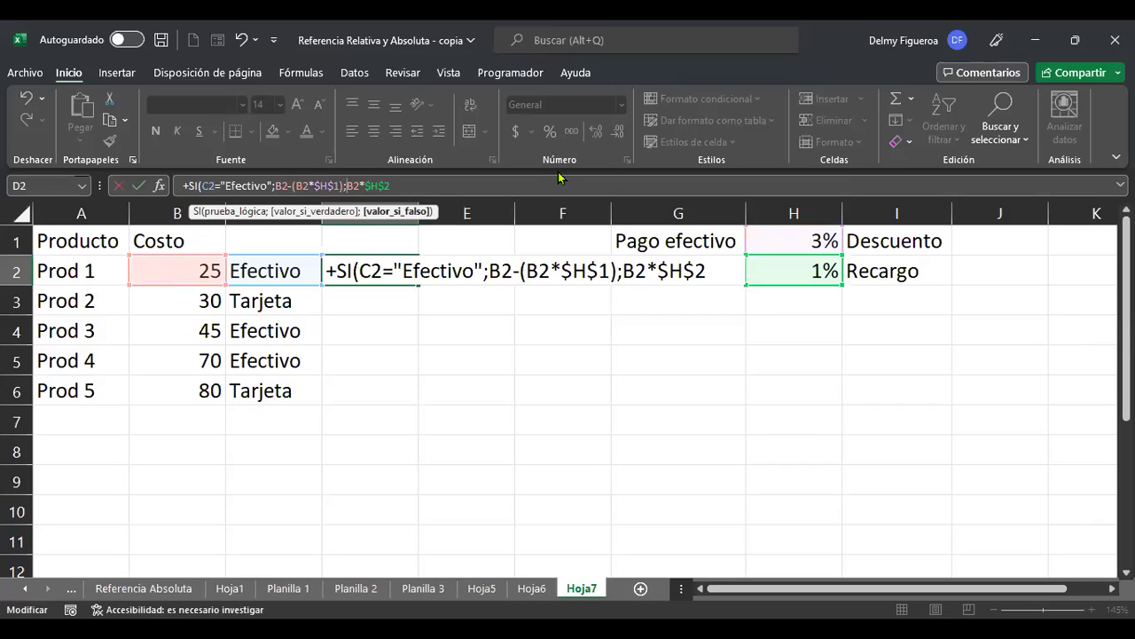
pyautogui.write('b2+')
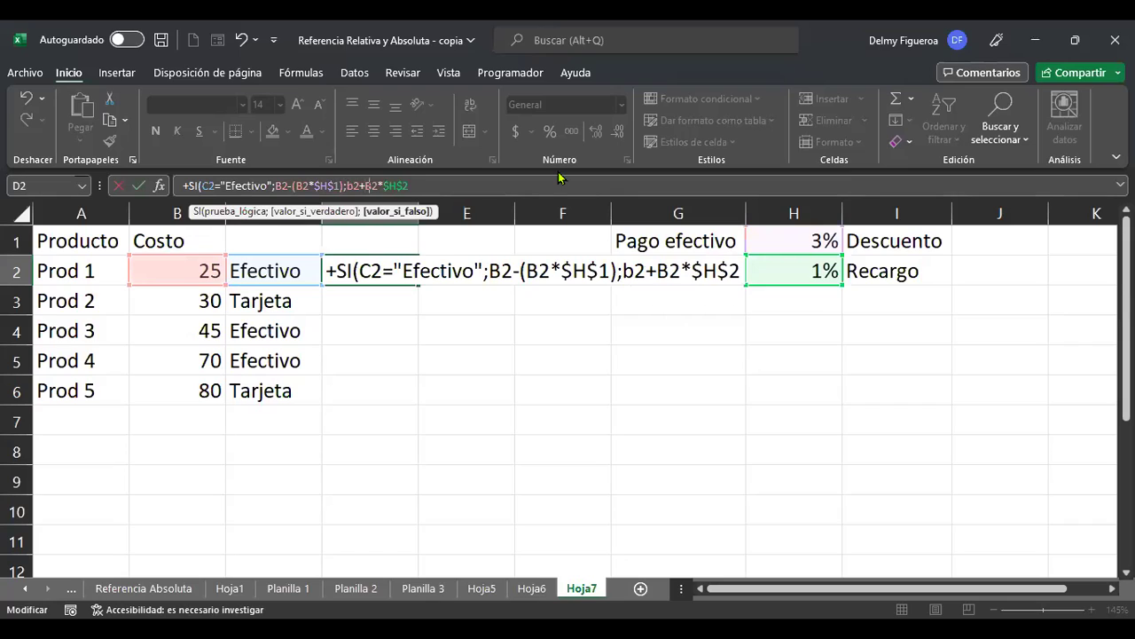
pyautogui.write('(')
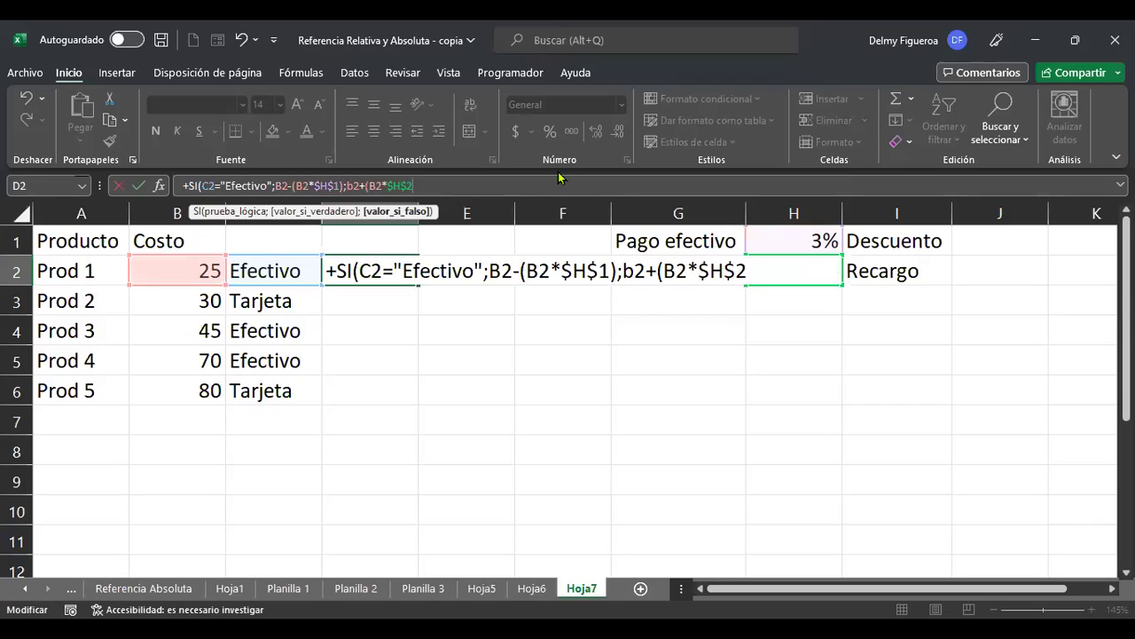
pyautogui.write(')')
pyautogui.click(377, 272)
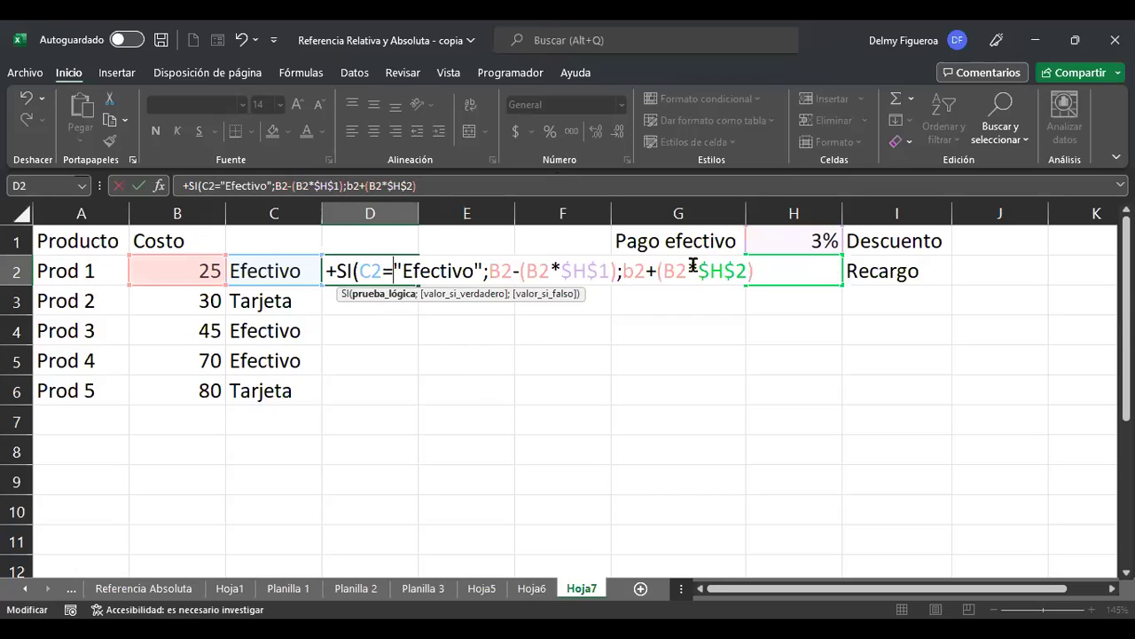
# Review the SI formula in D2 part by part, from its Efectivo condition through its values if true and if false
pyautogui.press('Right')
pyautogui.press('Right')
pyautogui.press('Right')
pyautogui.press('Right')
pyautogui.press('Right')
pyautogui.press('Right')
pyautogui.press('Right')
pyautogui.press('Right')
pyautogui.press('Right')
pyautogui.press('Right')
pyautogui.press('Right')
pyautogui.press('Right')
pyautogui.press('Right')
pyautogui.press('Right')
pyautogui.press('Right')
pyautogui.press('Right')
pyautogui.press('Right')
pyautogui.press('Right')
pyautogui.press('Right')
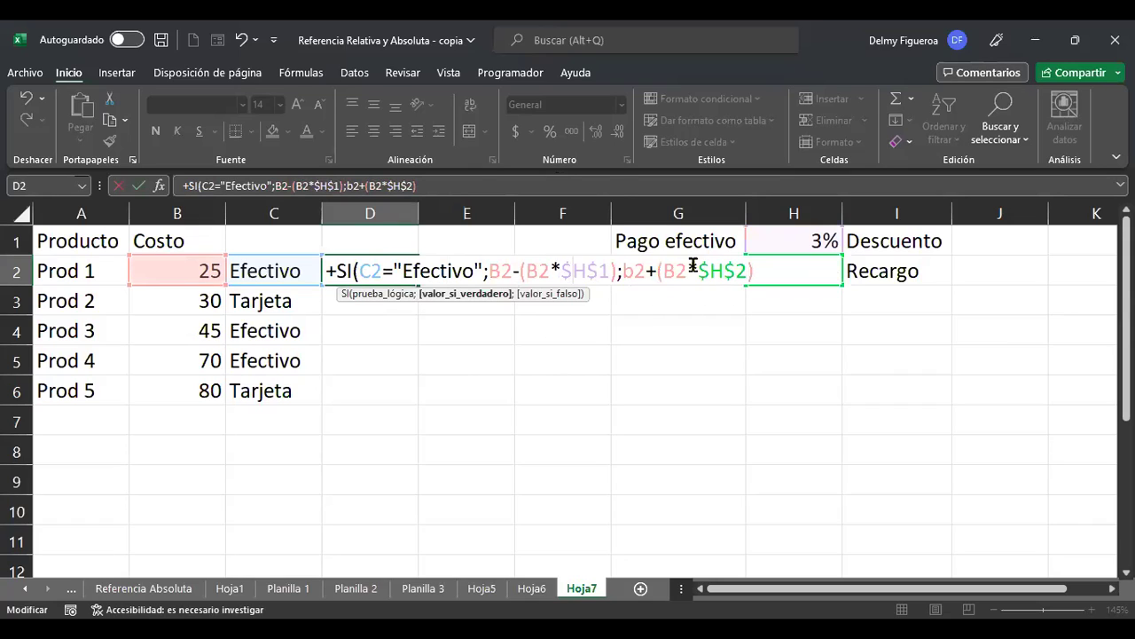
pyautogui.press('Right')
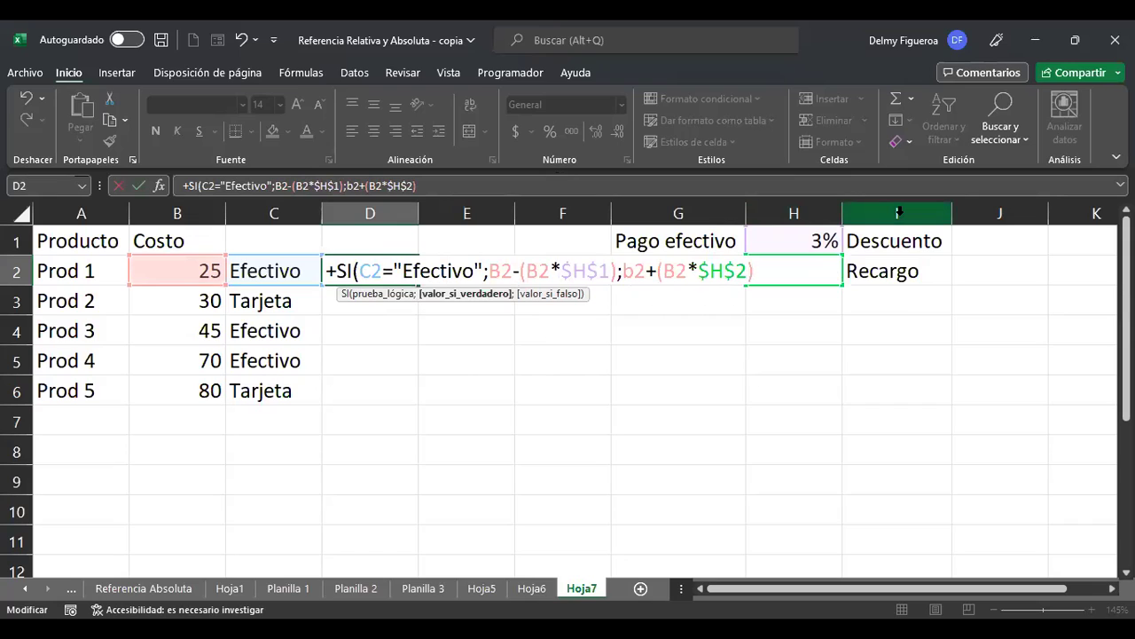
pyautogui.press('Right')
pyautogui.press('Right')
pyautogui.press('Right')
pyautogui.press('Right')
pyautogui.press('Right')
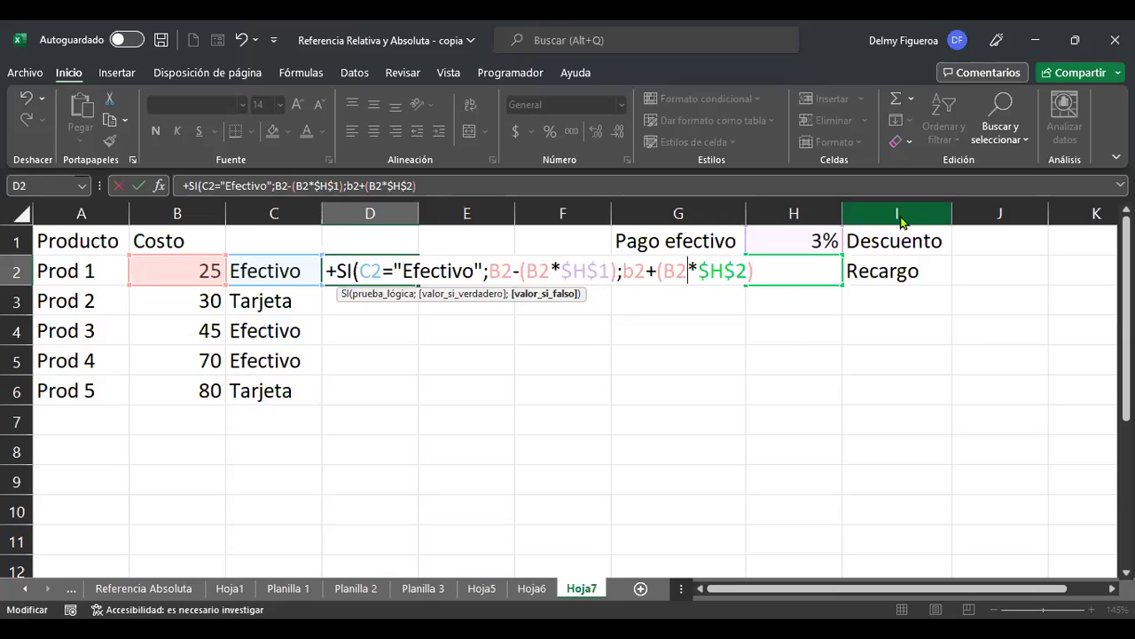
# Enter the SI formula in D2 with its missing closing parenthesis corrected and fill it down through D6
pyautogui.press('Return')
pyautogui.press('Return')
pyautogui.press('Up')
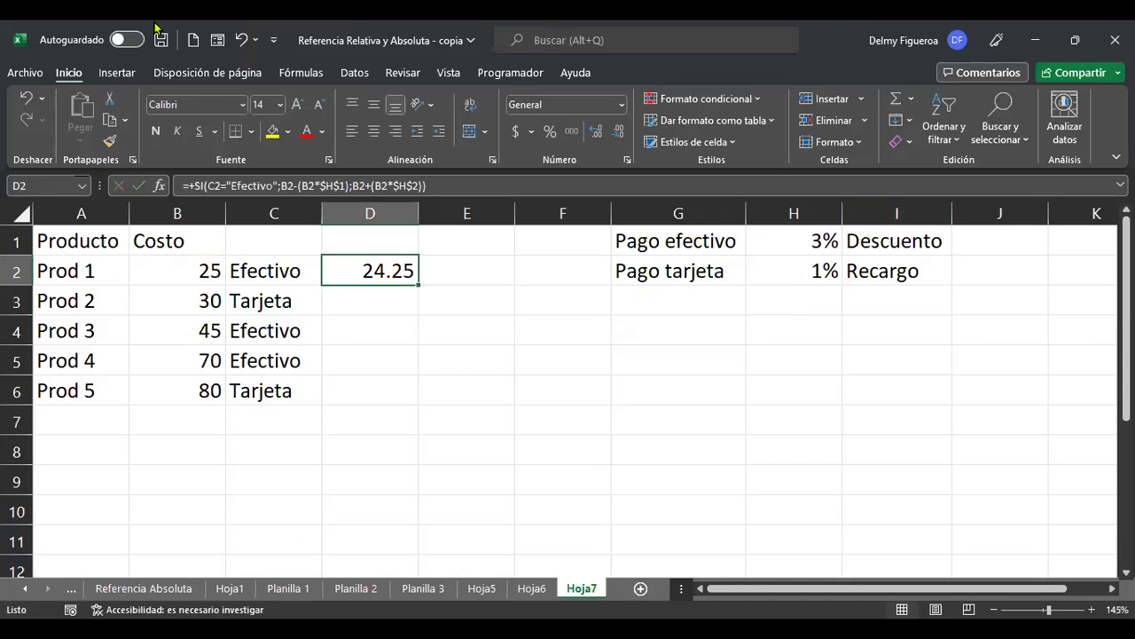
pyautogui.moveTo(420, 287); pyautogui.dragTo(421, 306)
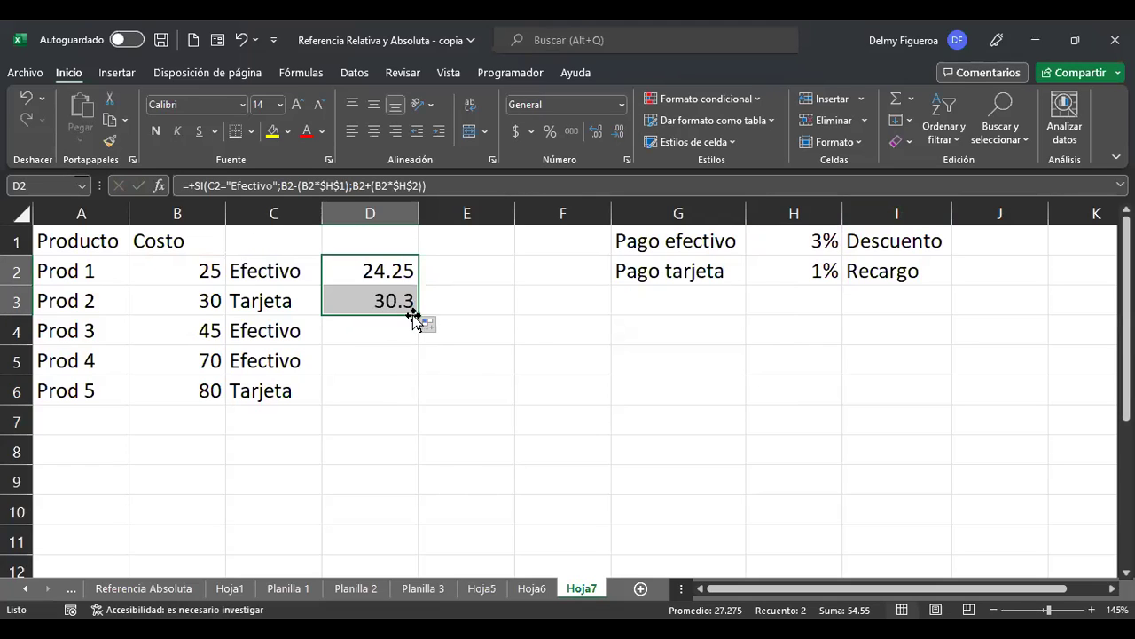
pyautogui.moveTo(416, 317); pyautogui.dragTo(415, 401)
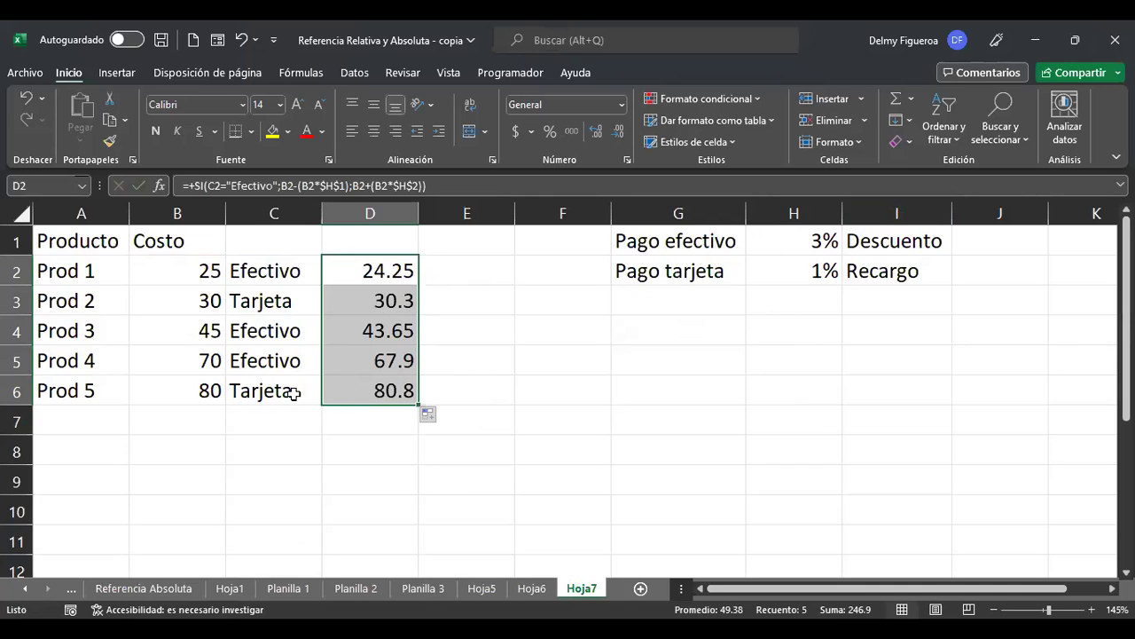
# Examine the relative and absolute references in the copied formula in D6 and the original SI formula in D2
pyautogui.click(364, 388)
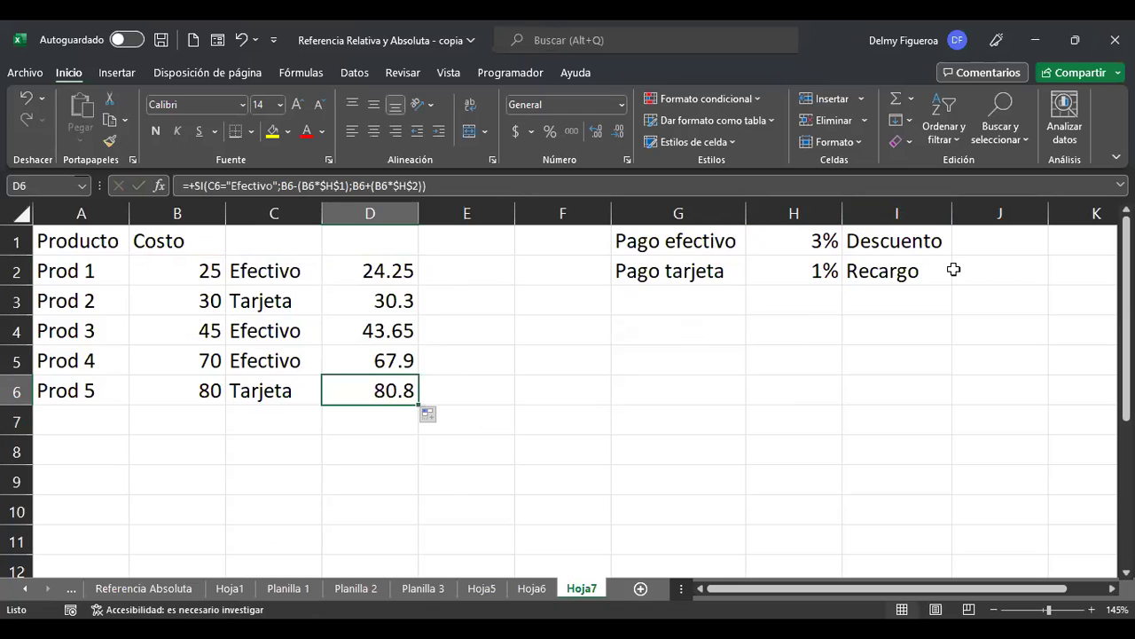
pyautogui.press('Up')
pyautogui.press('Up')
pyautogui.press('Up')
pyautogui.press('Up')
pyautogui.press('Up')
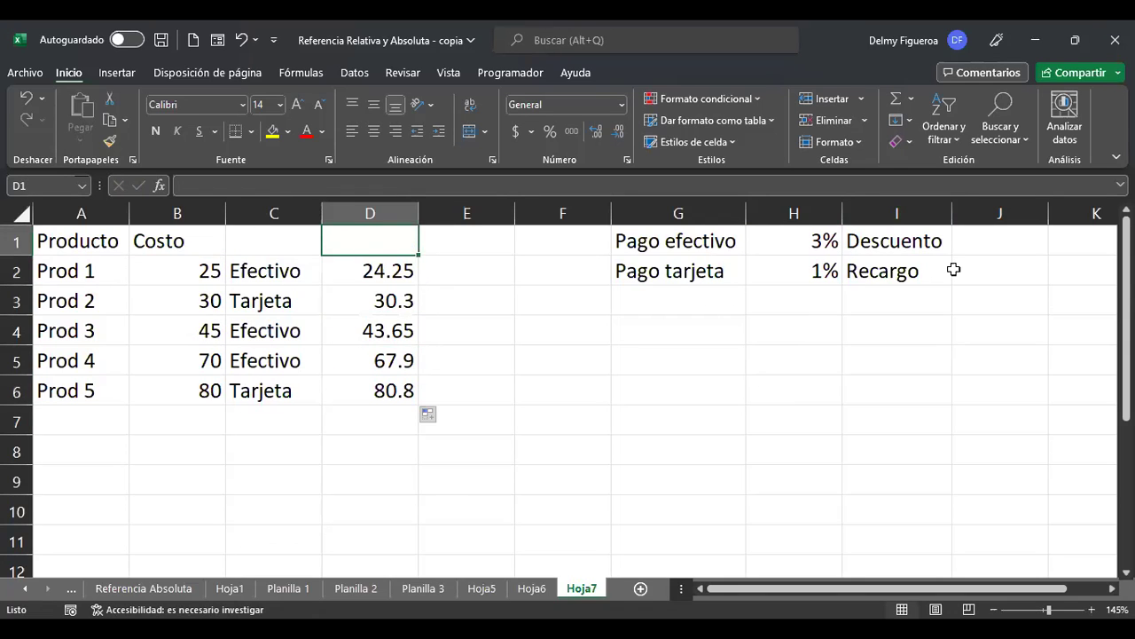
pyautogui.press('Down')
pyautogui.press('F2')
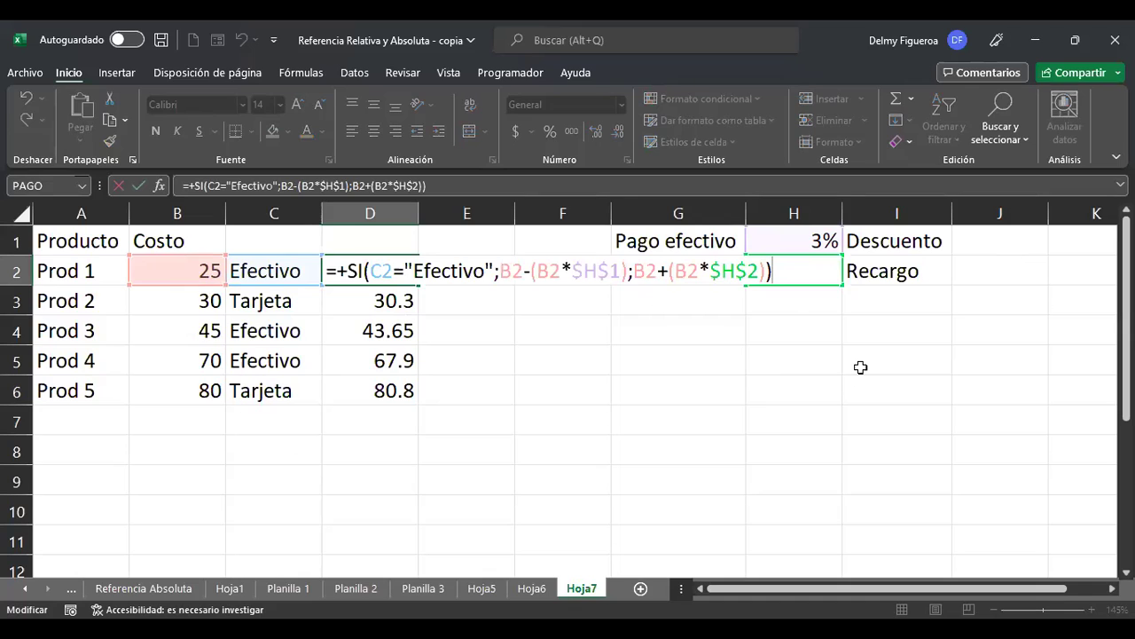
pyautogui.press('Return')
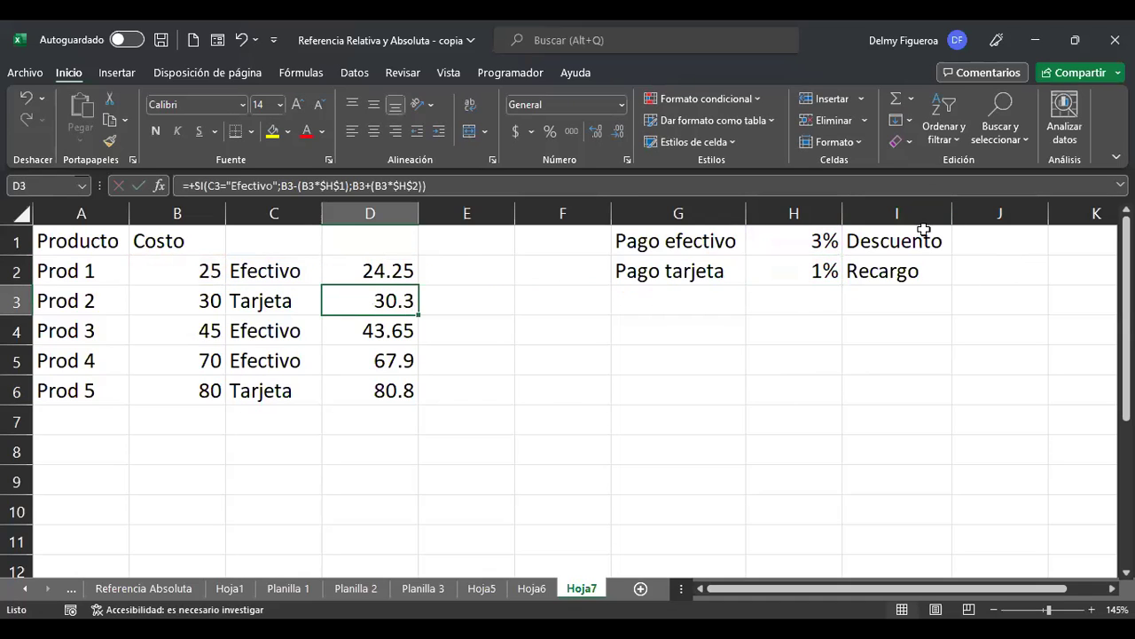
pyautogui.click(562, 467)
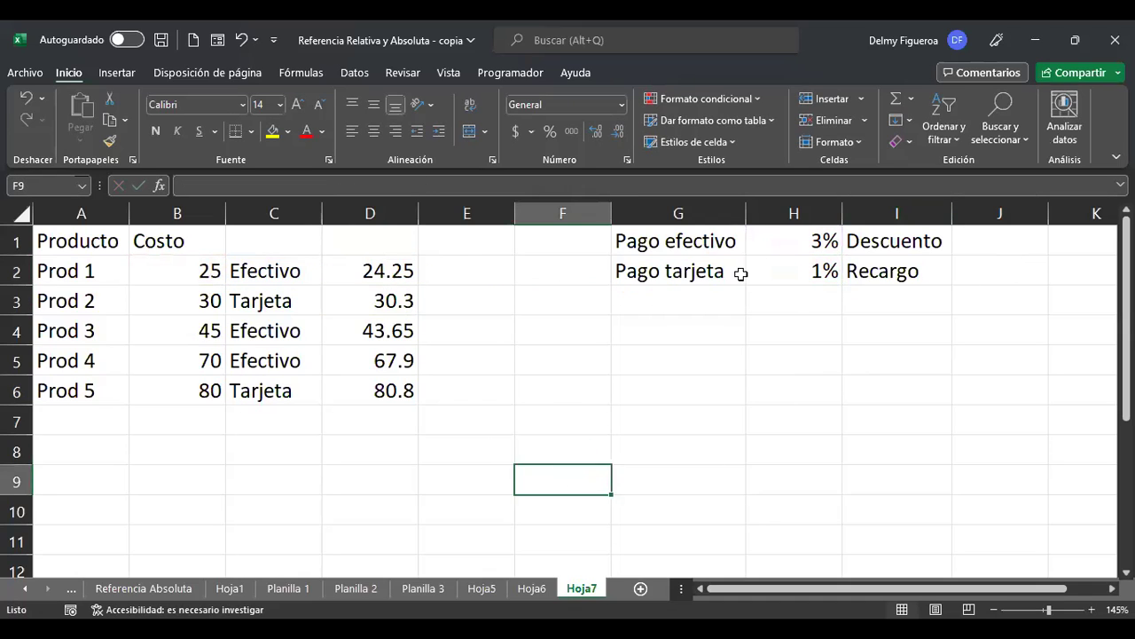